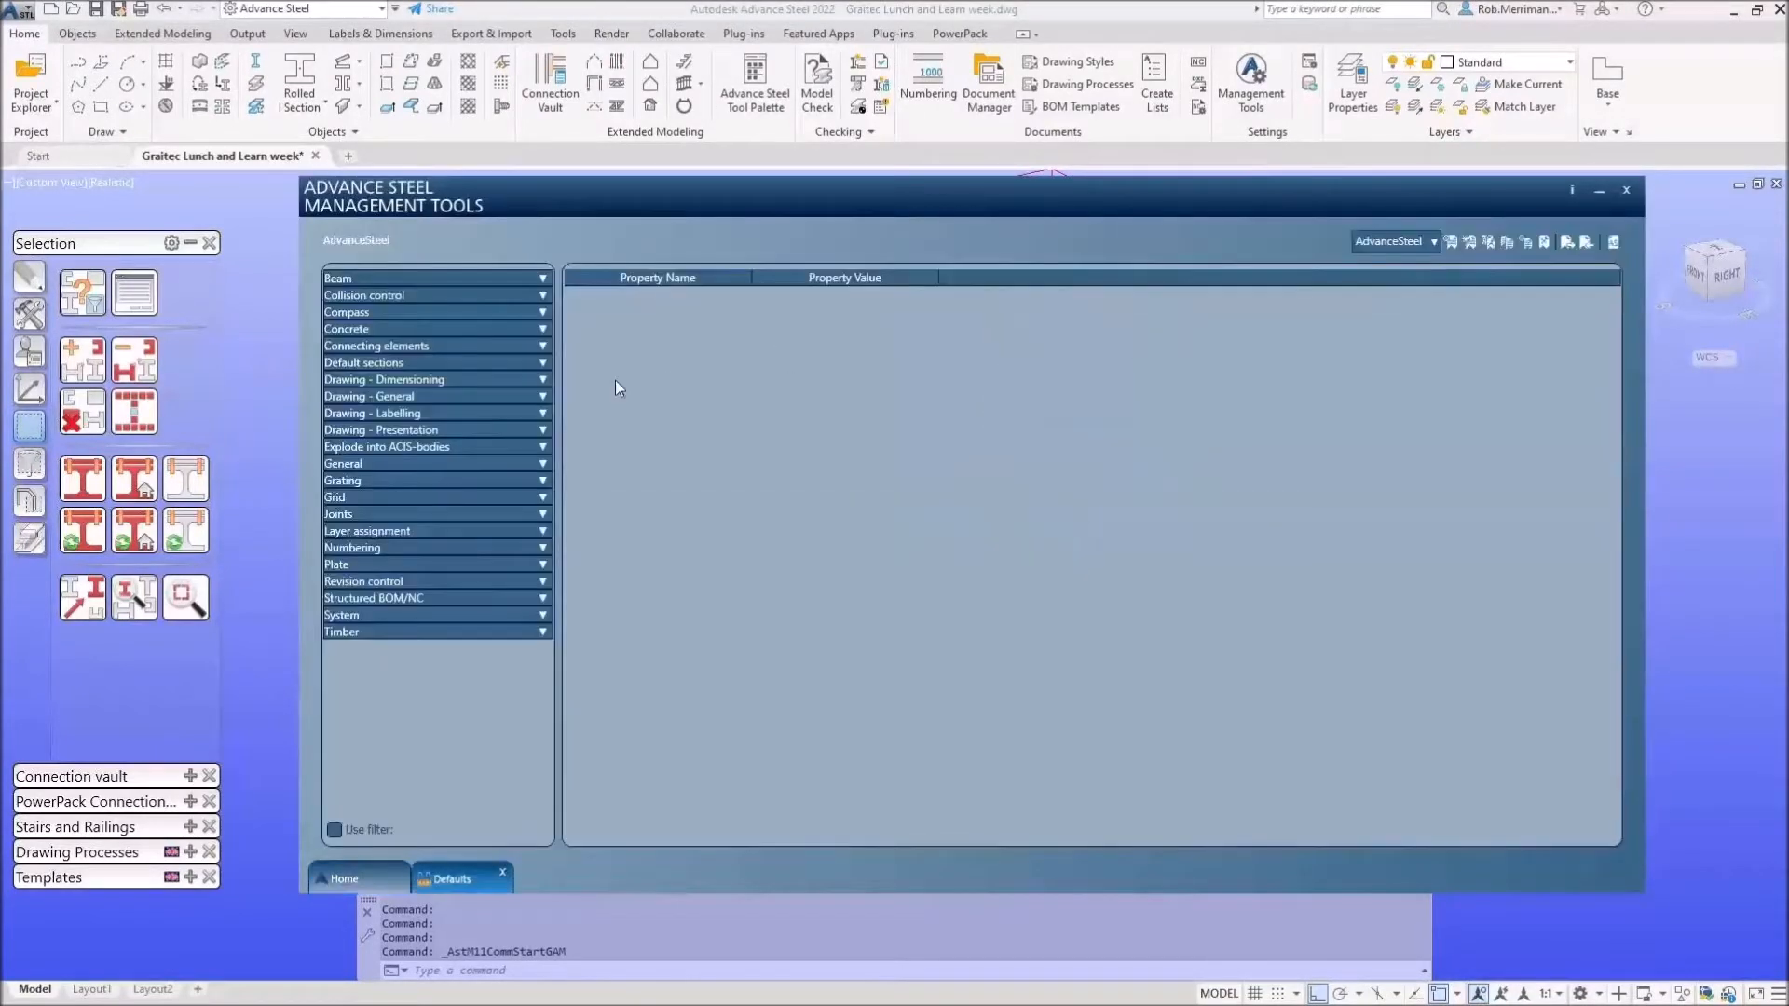
Filter the defaults for 'dupli' and switch off Allow duplicate workshop drawings under Drawing - General.
left_click(369, 828)
type("duplicate")
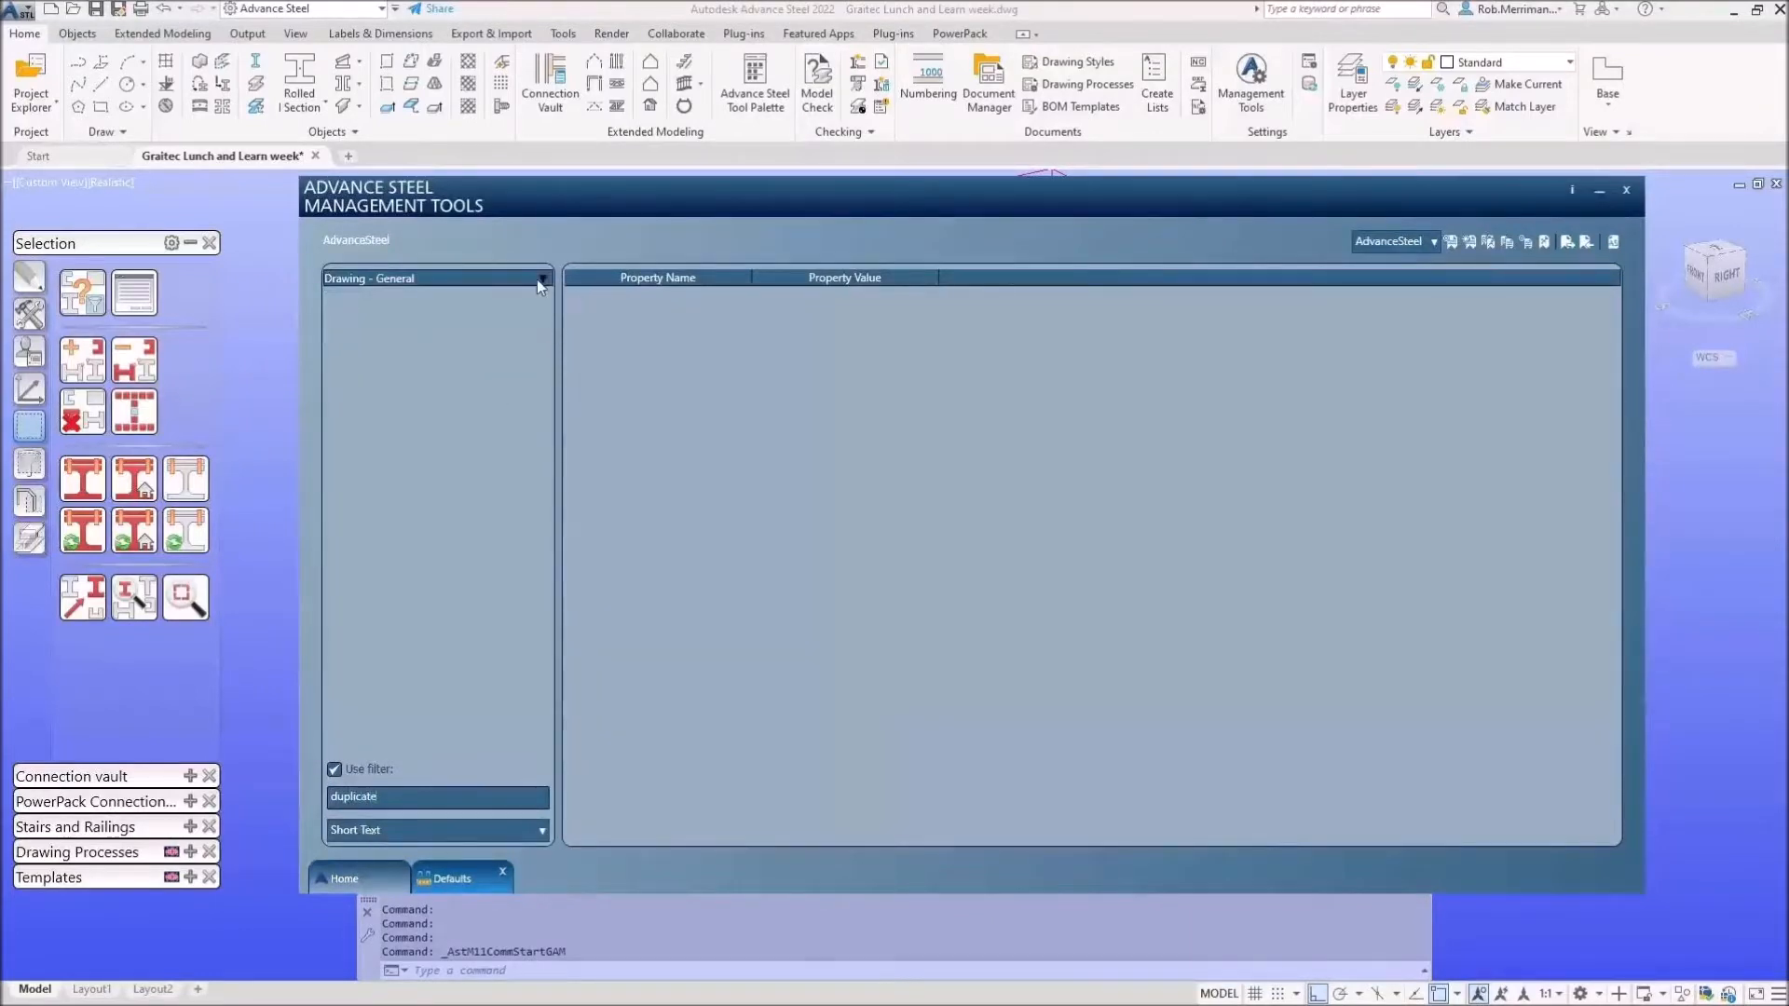
left_click(359, 294)
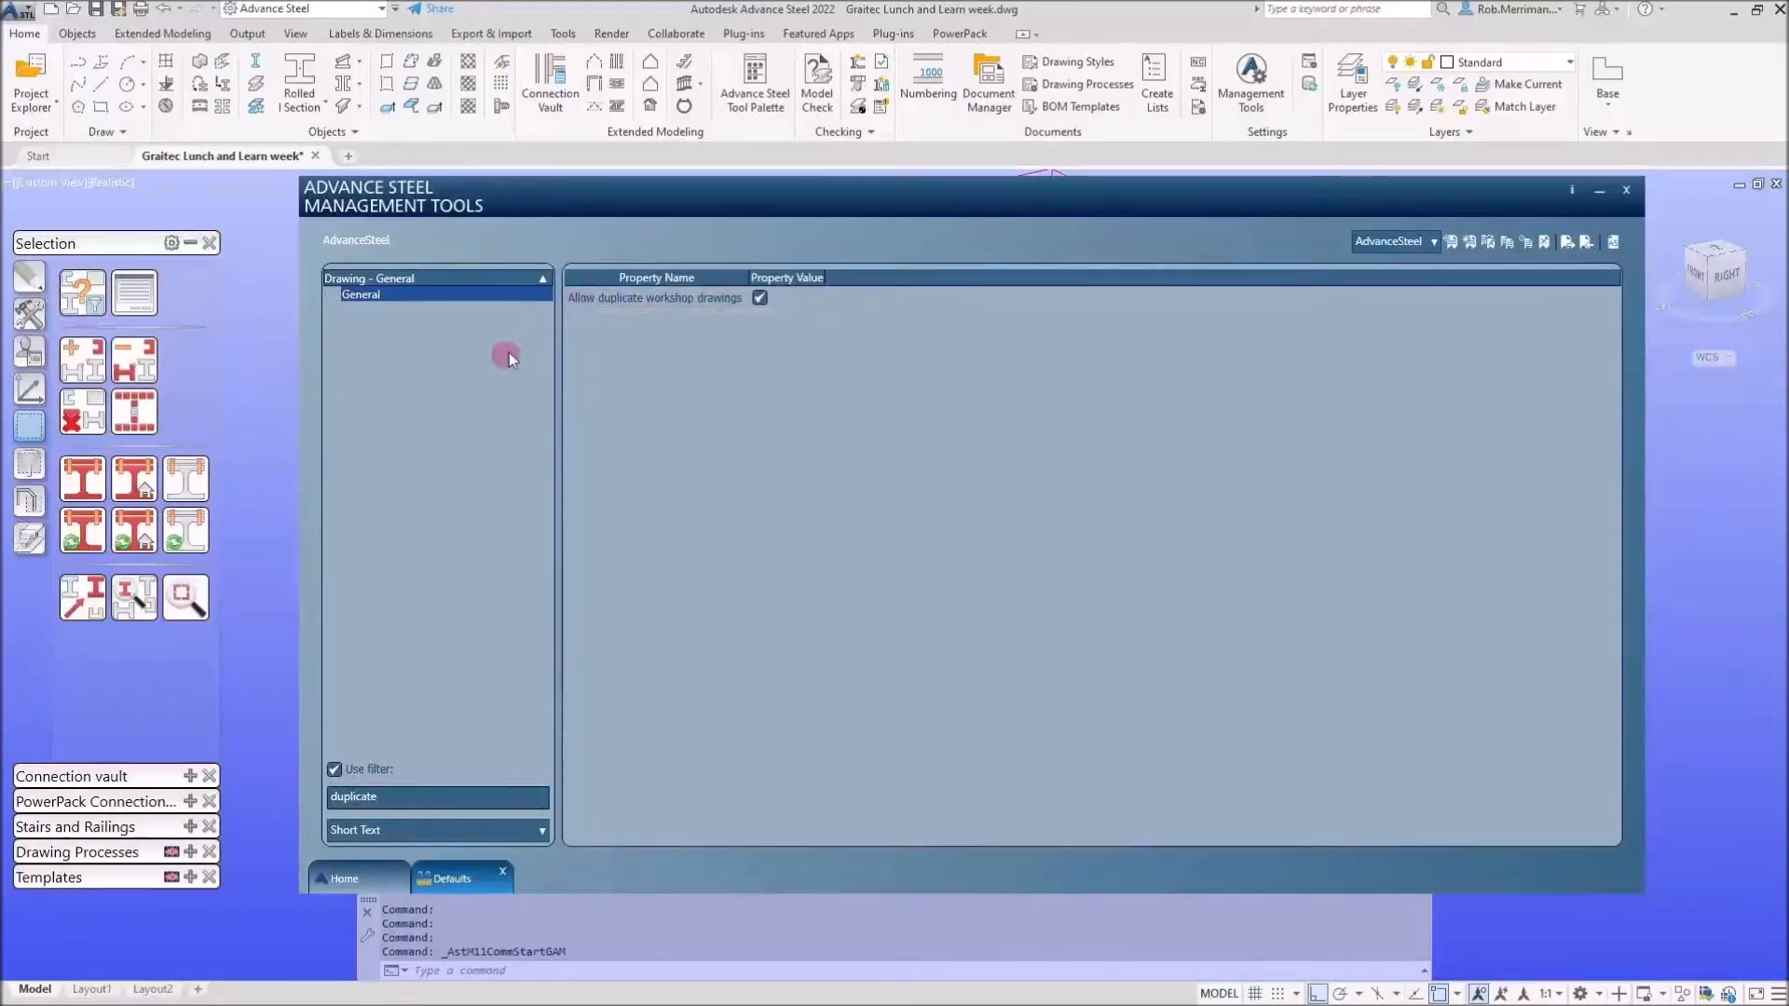
left_click(763, 300)
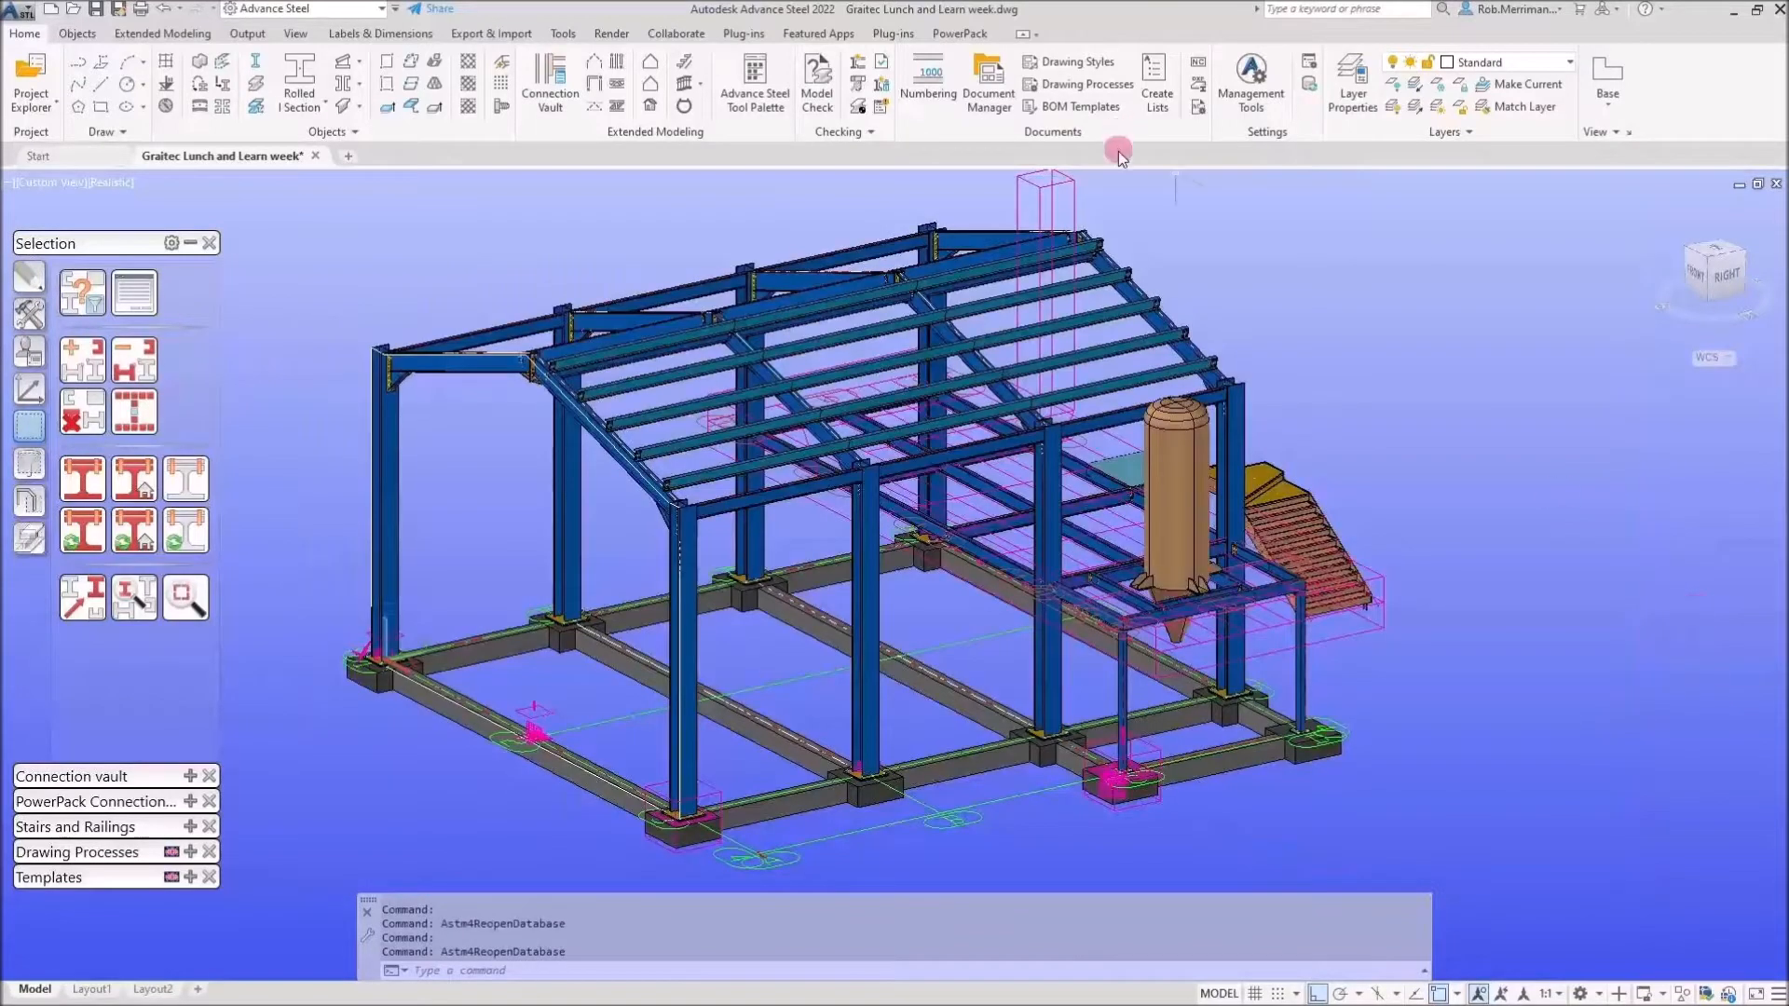
left_click(190, 243)
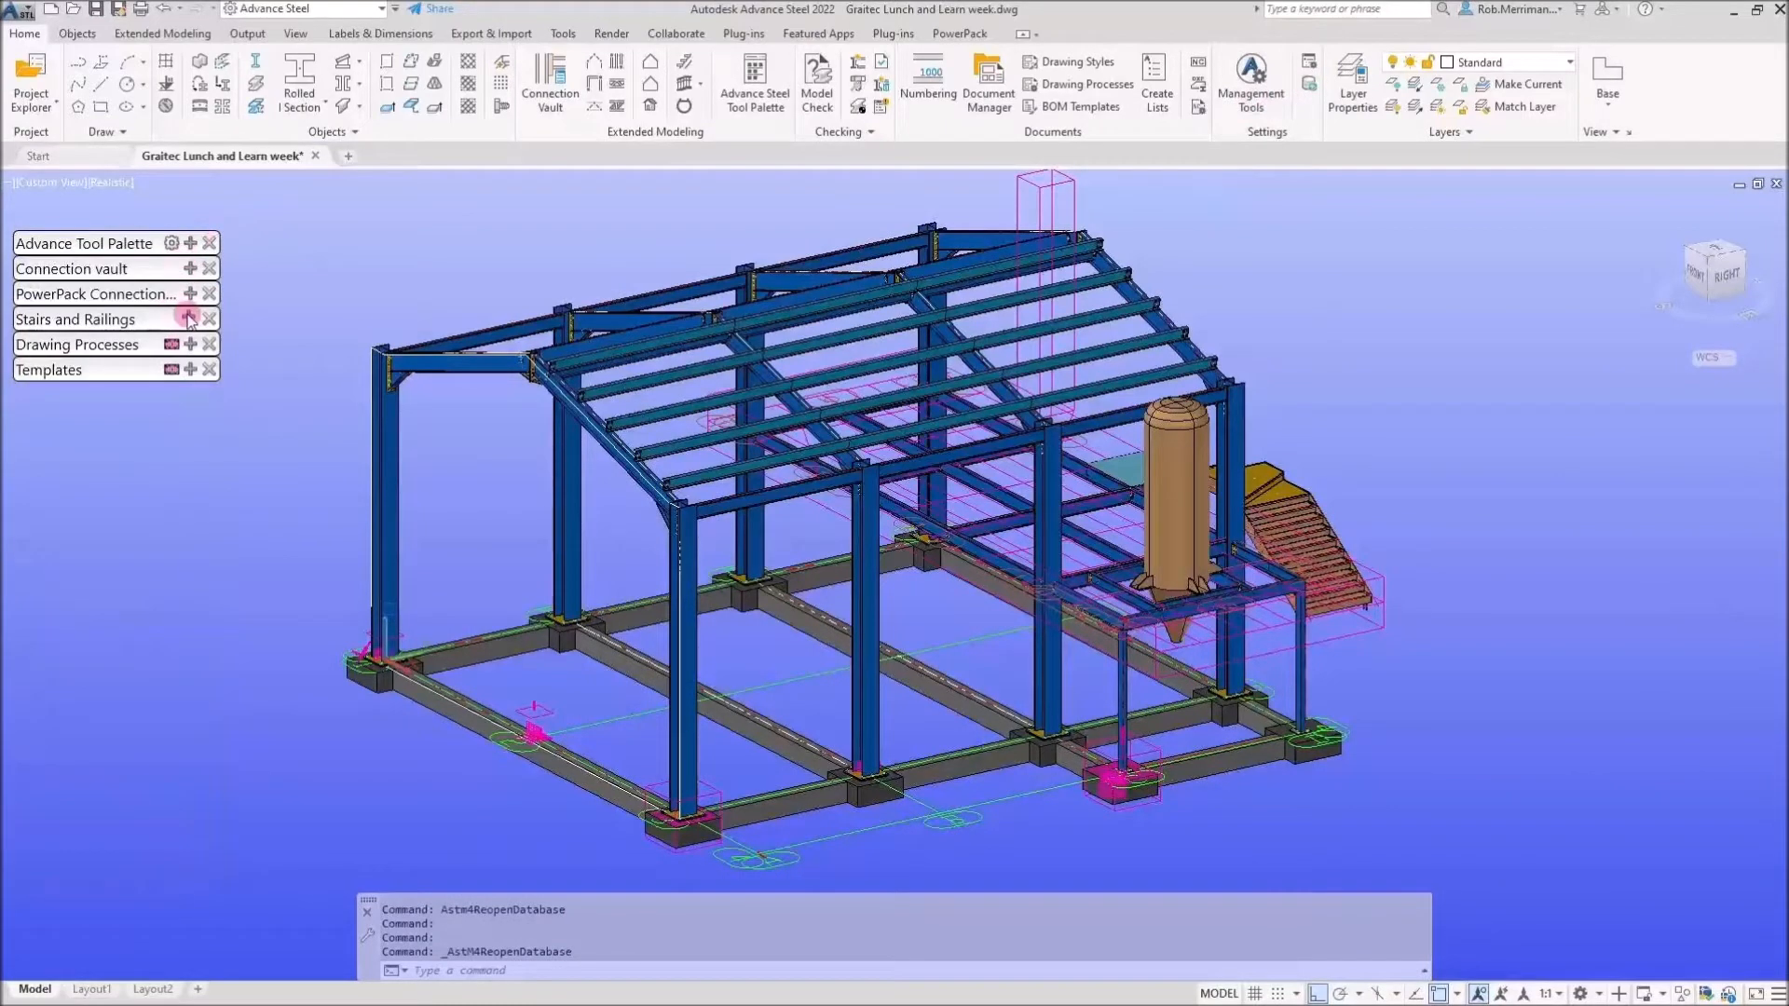
left_click(190, 344)
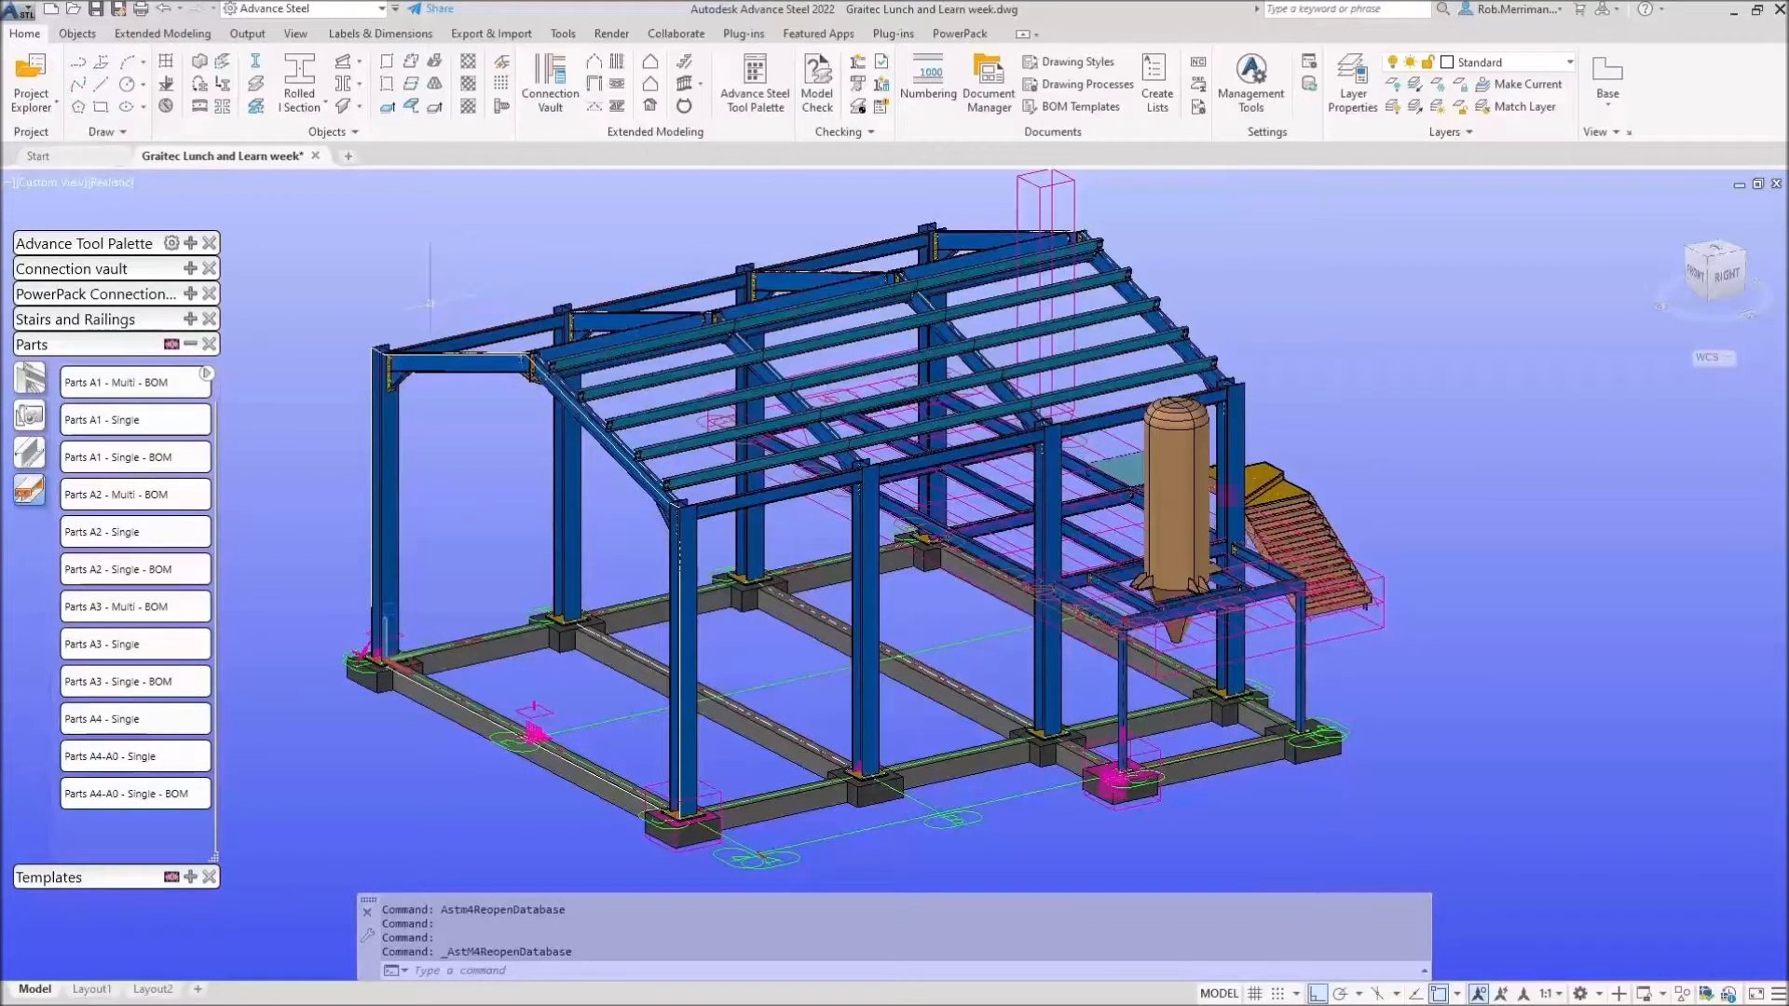
left_click(190, 344)
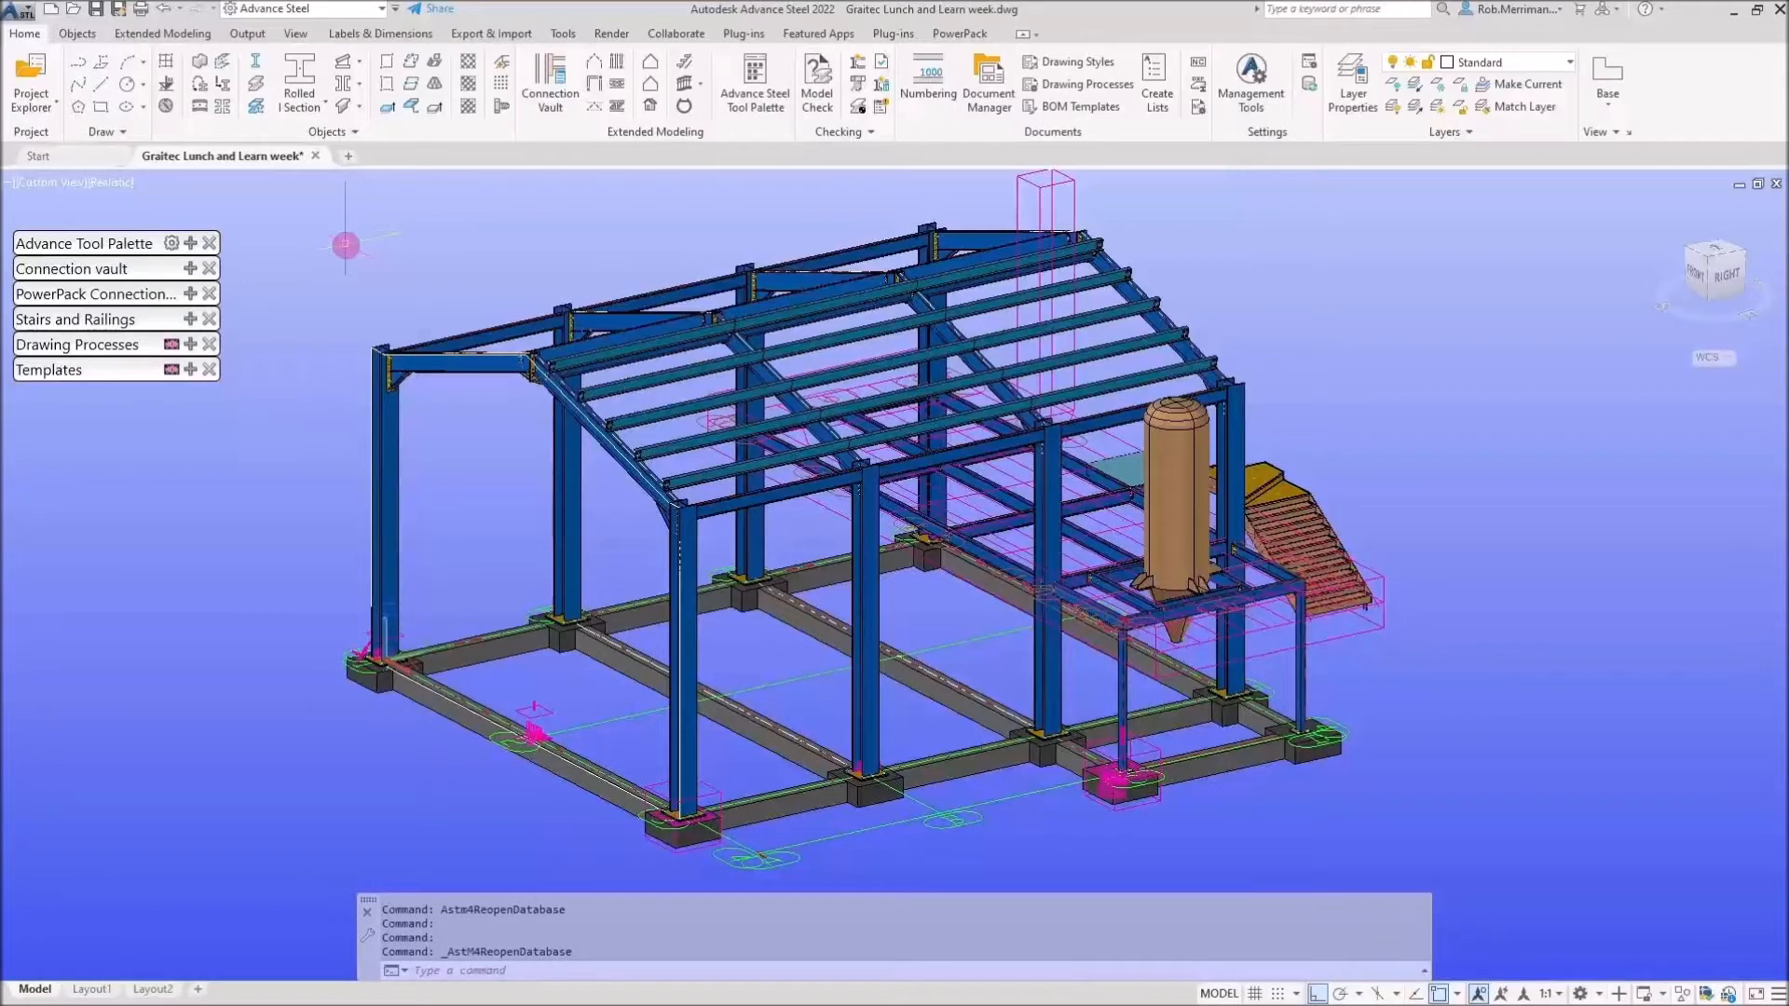
left_click(190, 243)
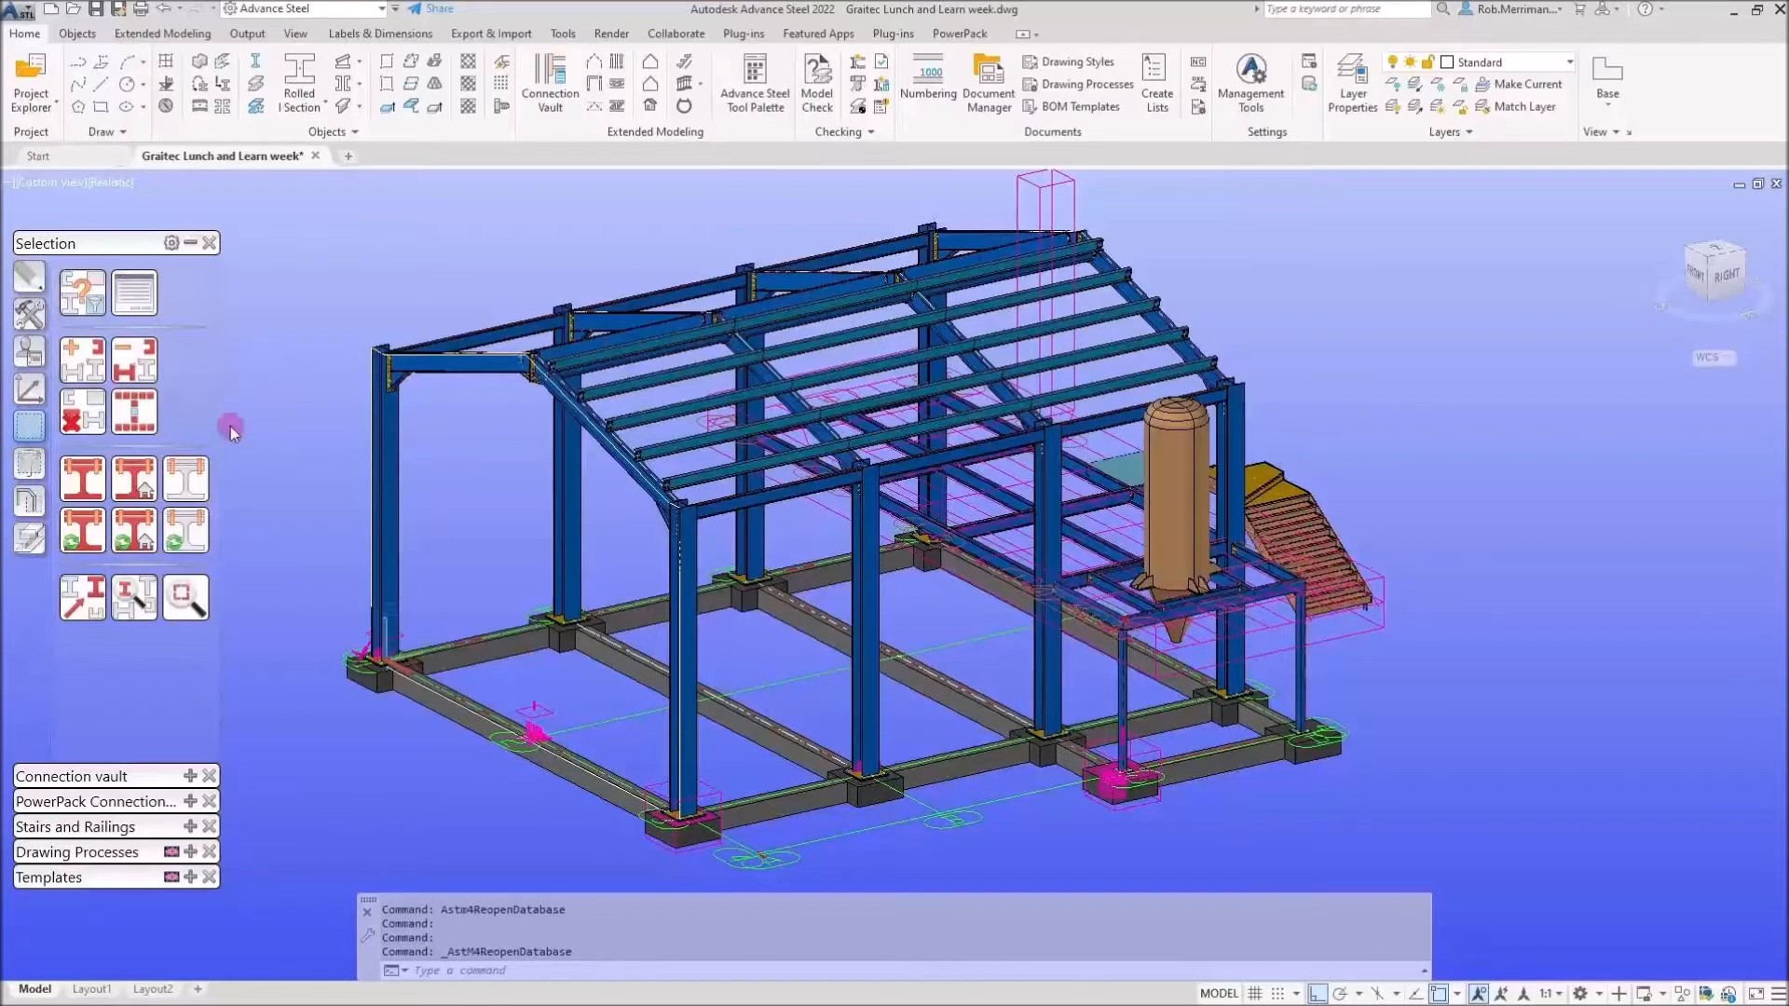
Mark all members with Has Single Part drawing, then clear the marking and reopen the search.
left_click(82, 296)
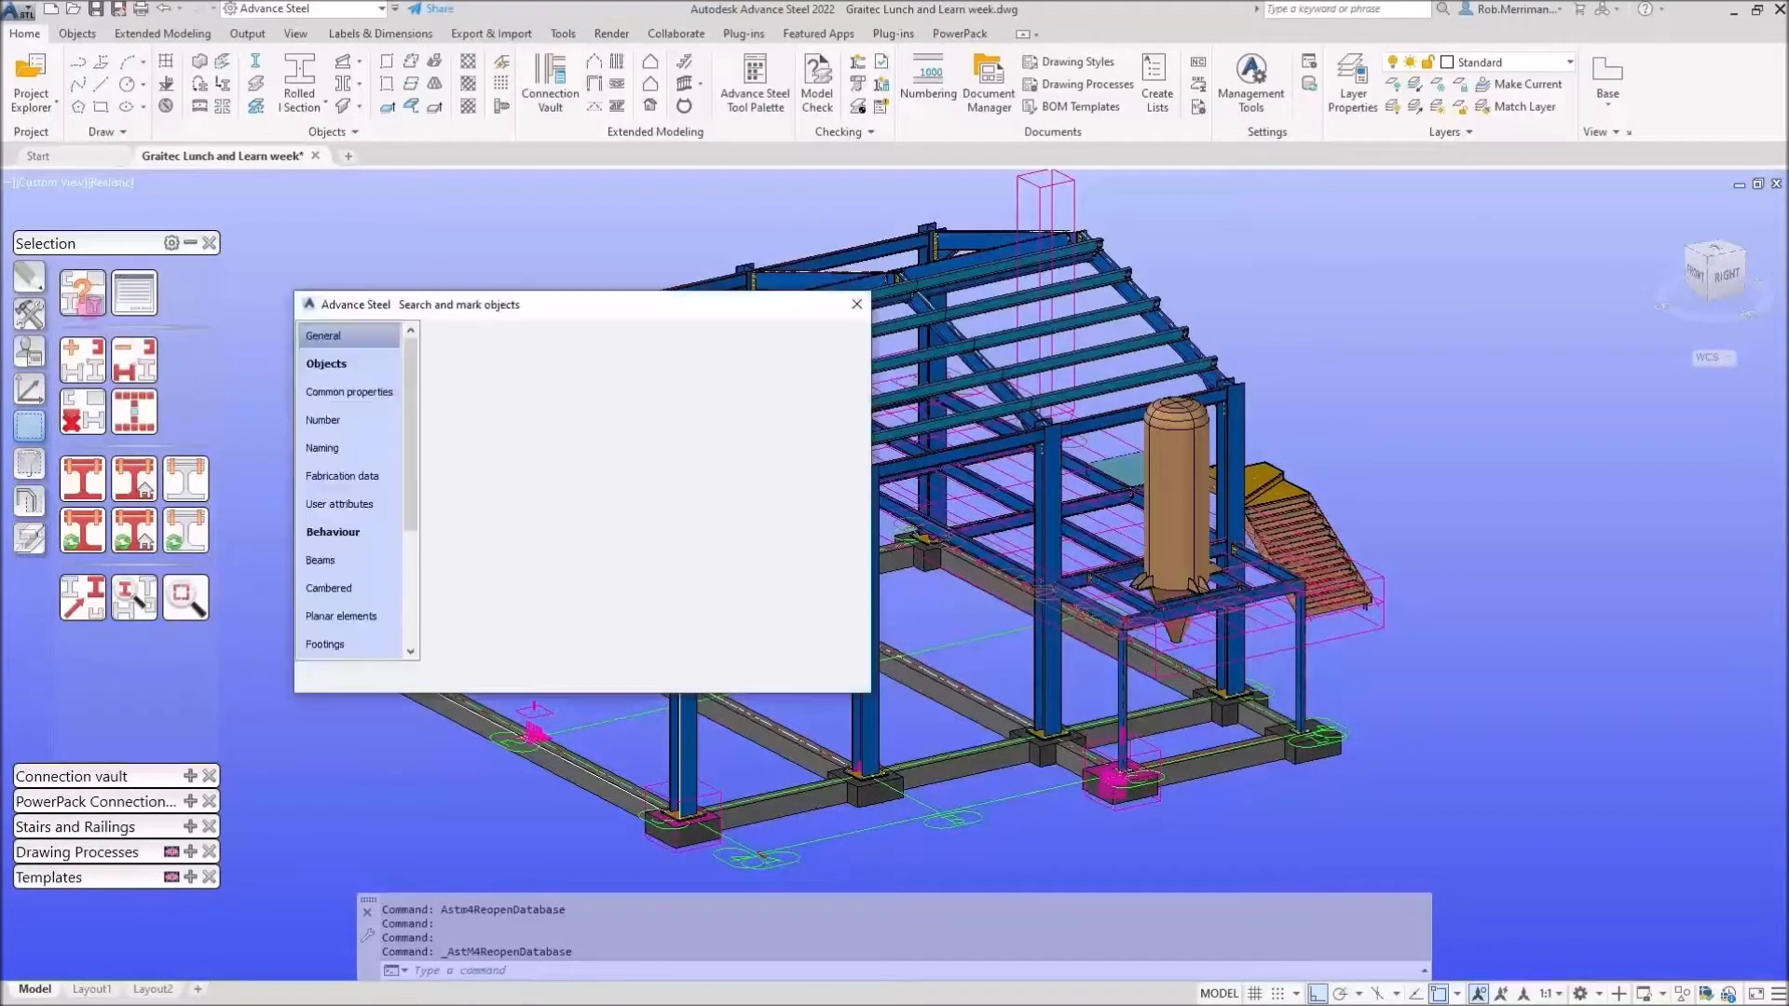
left_click(492, 349)
left_click_drag(518, 311, 1072, 335)
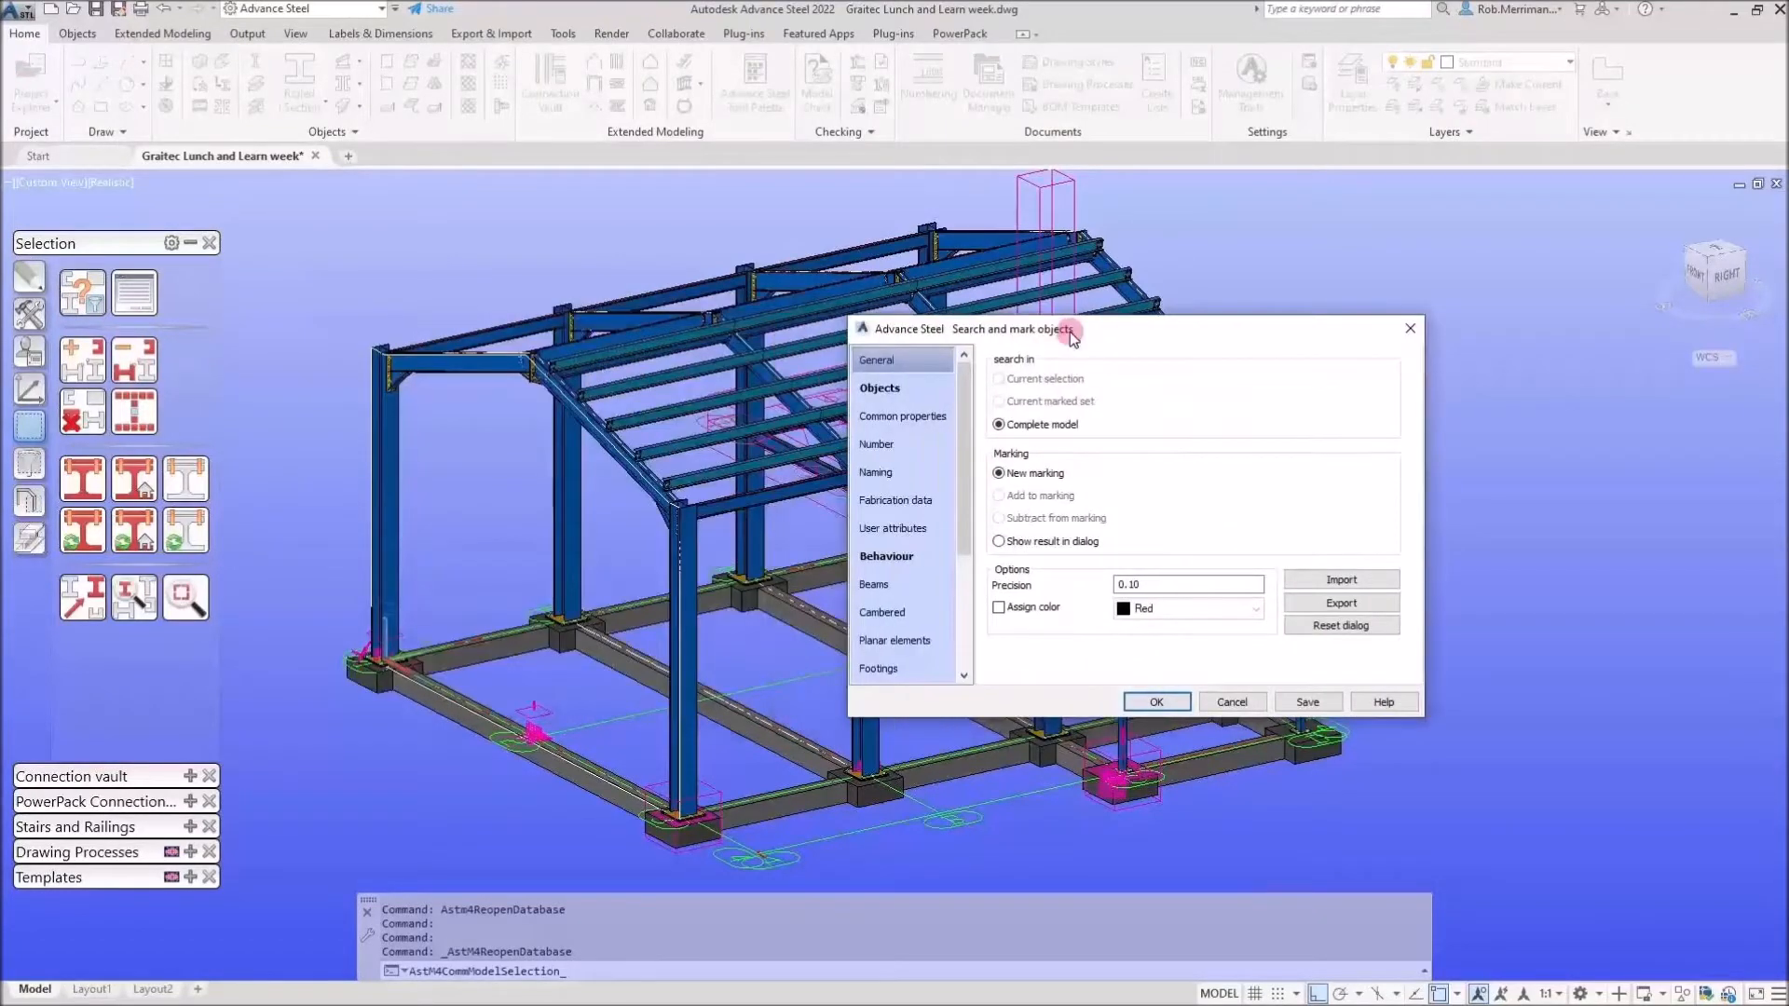
left_click(911, 389)
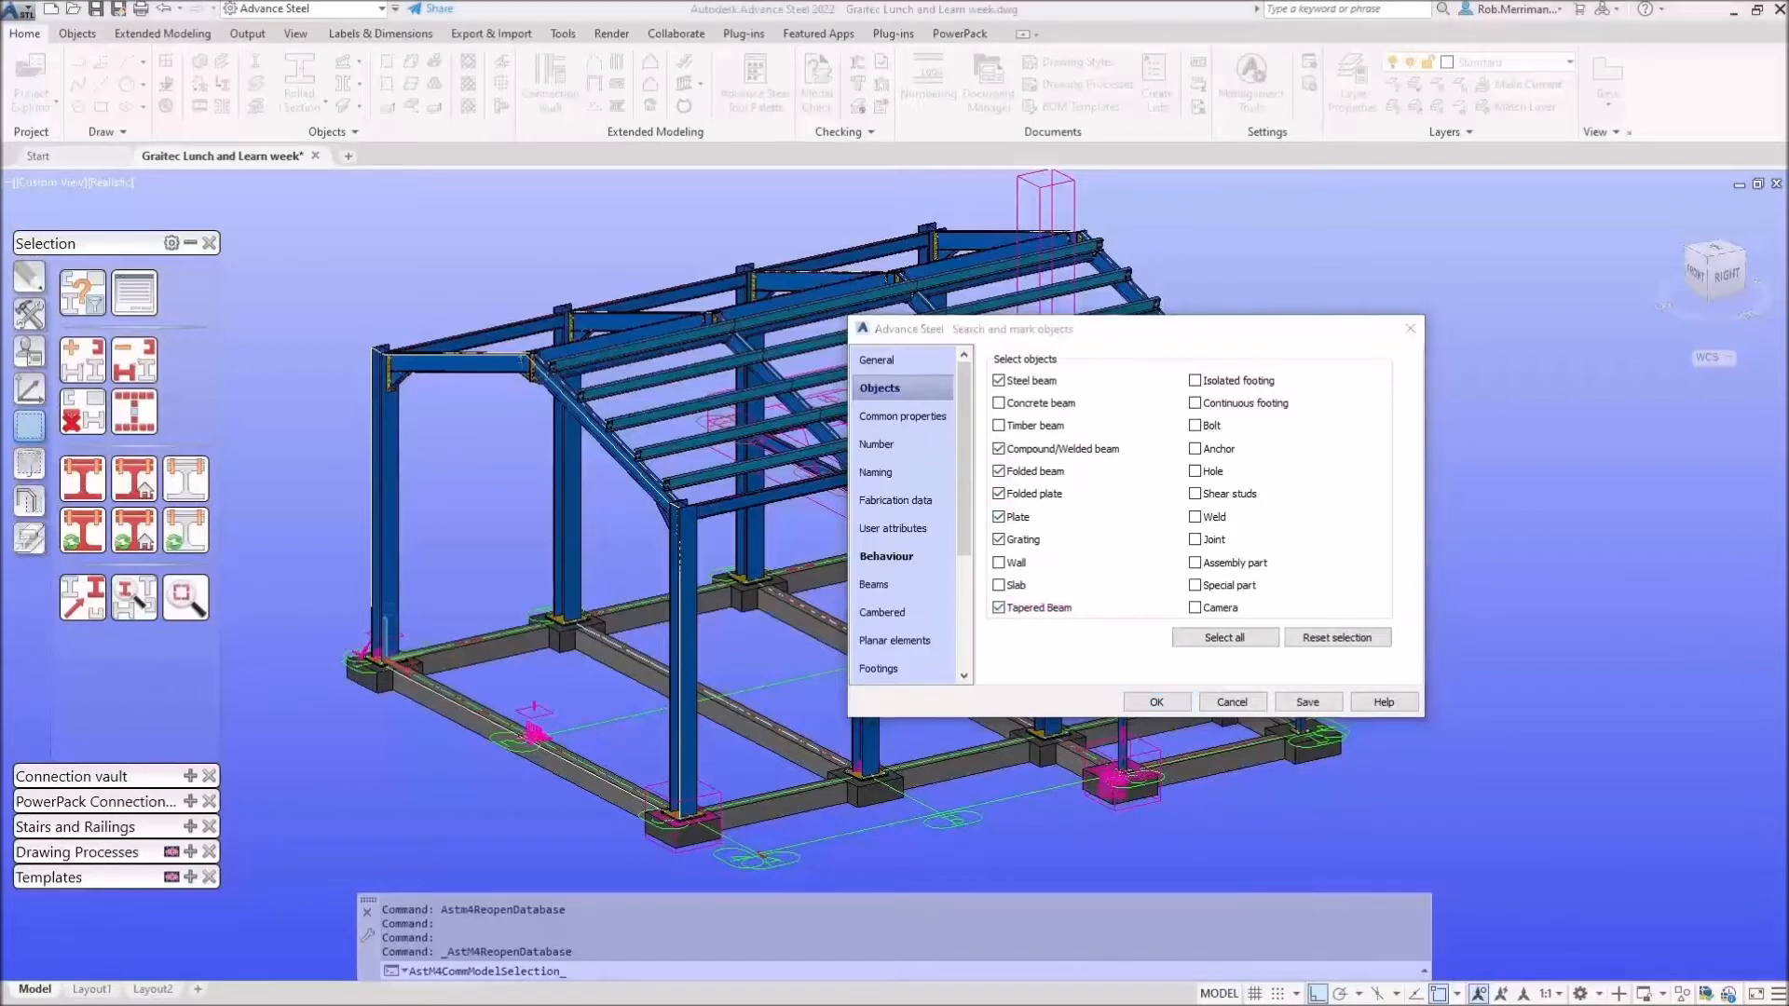
left_click(906, 557)
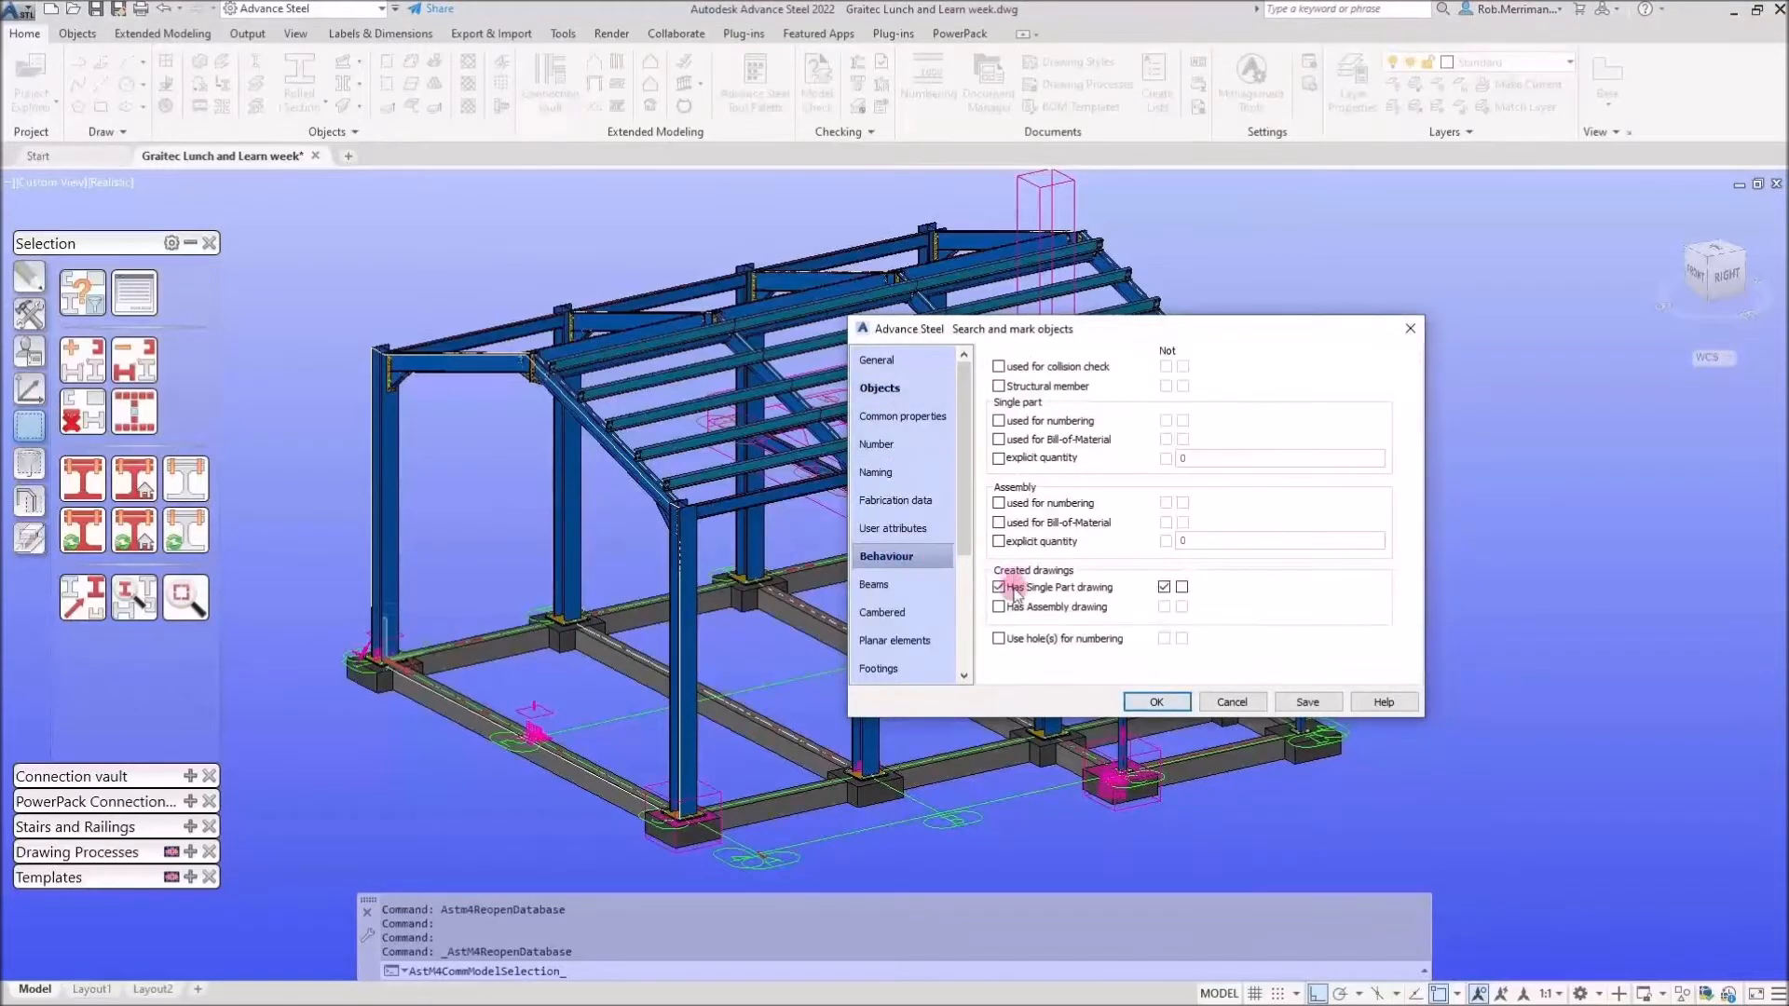
left_click(1164, 587)
left_click(998, 587)
left_click(1155, 703)
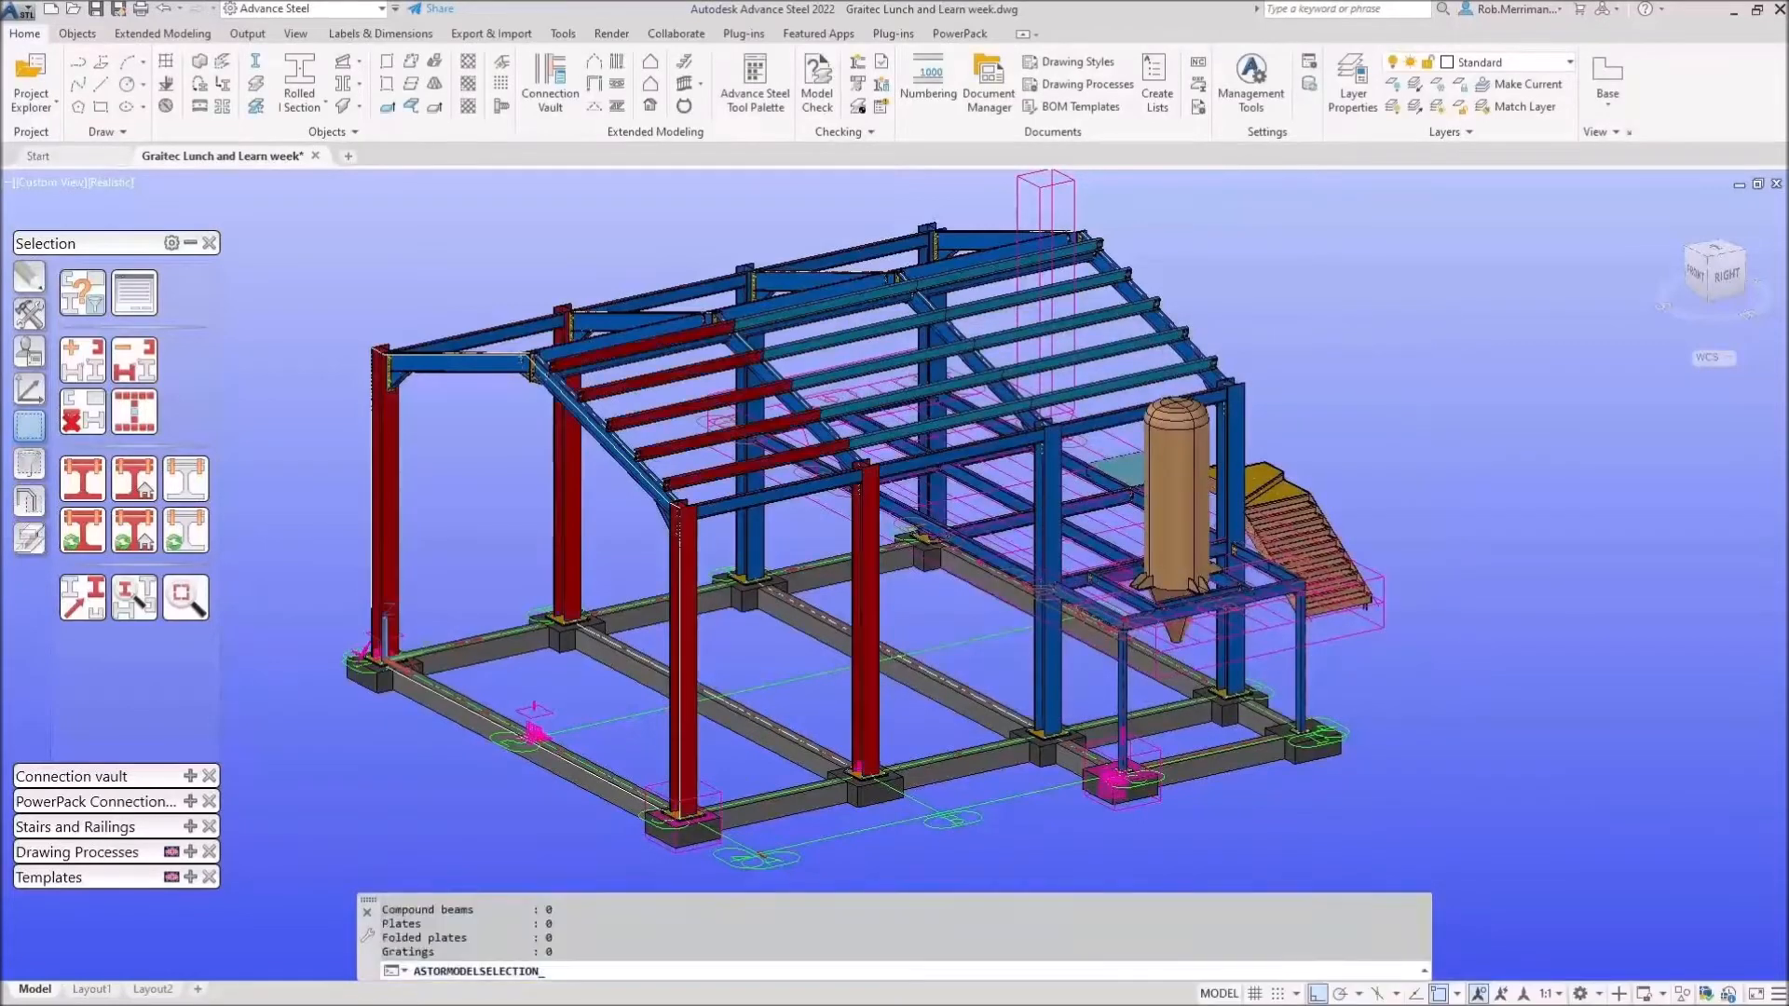
left_click(82, 291)
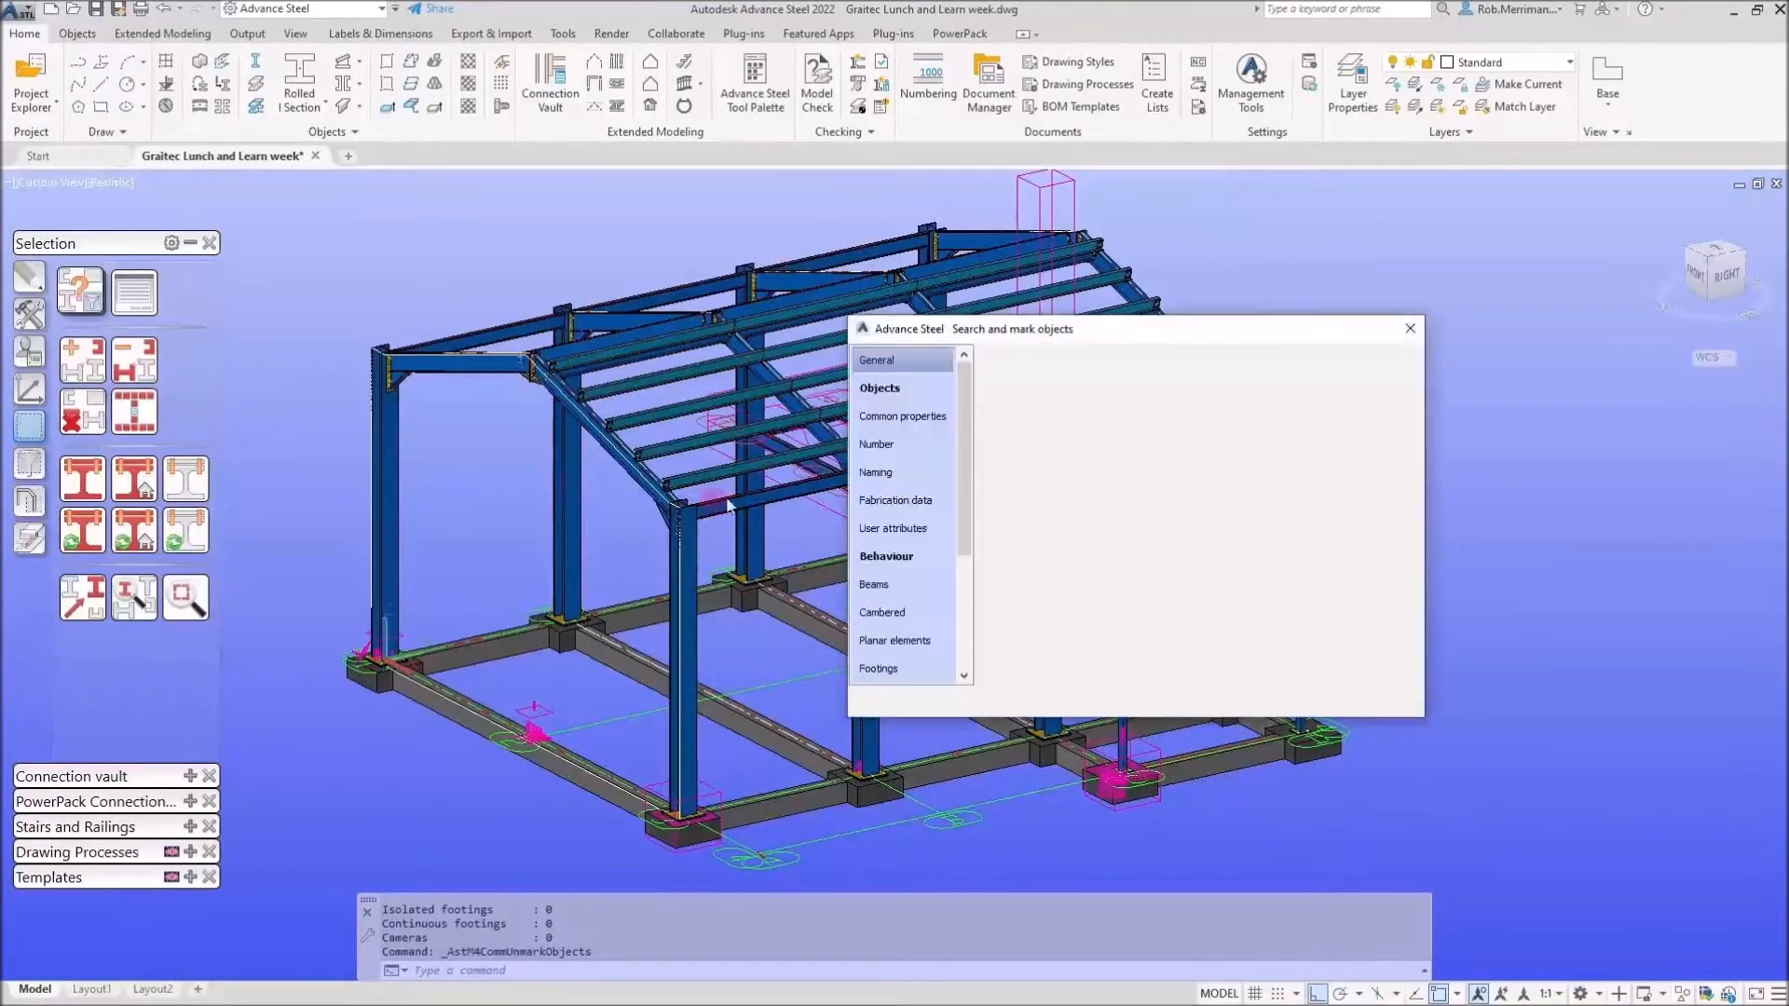
Mark members lacking a single part drawing and inspect one of the marked roof beams.
left_click(887, 556)
left_click(999, 587)
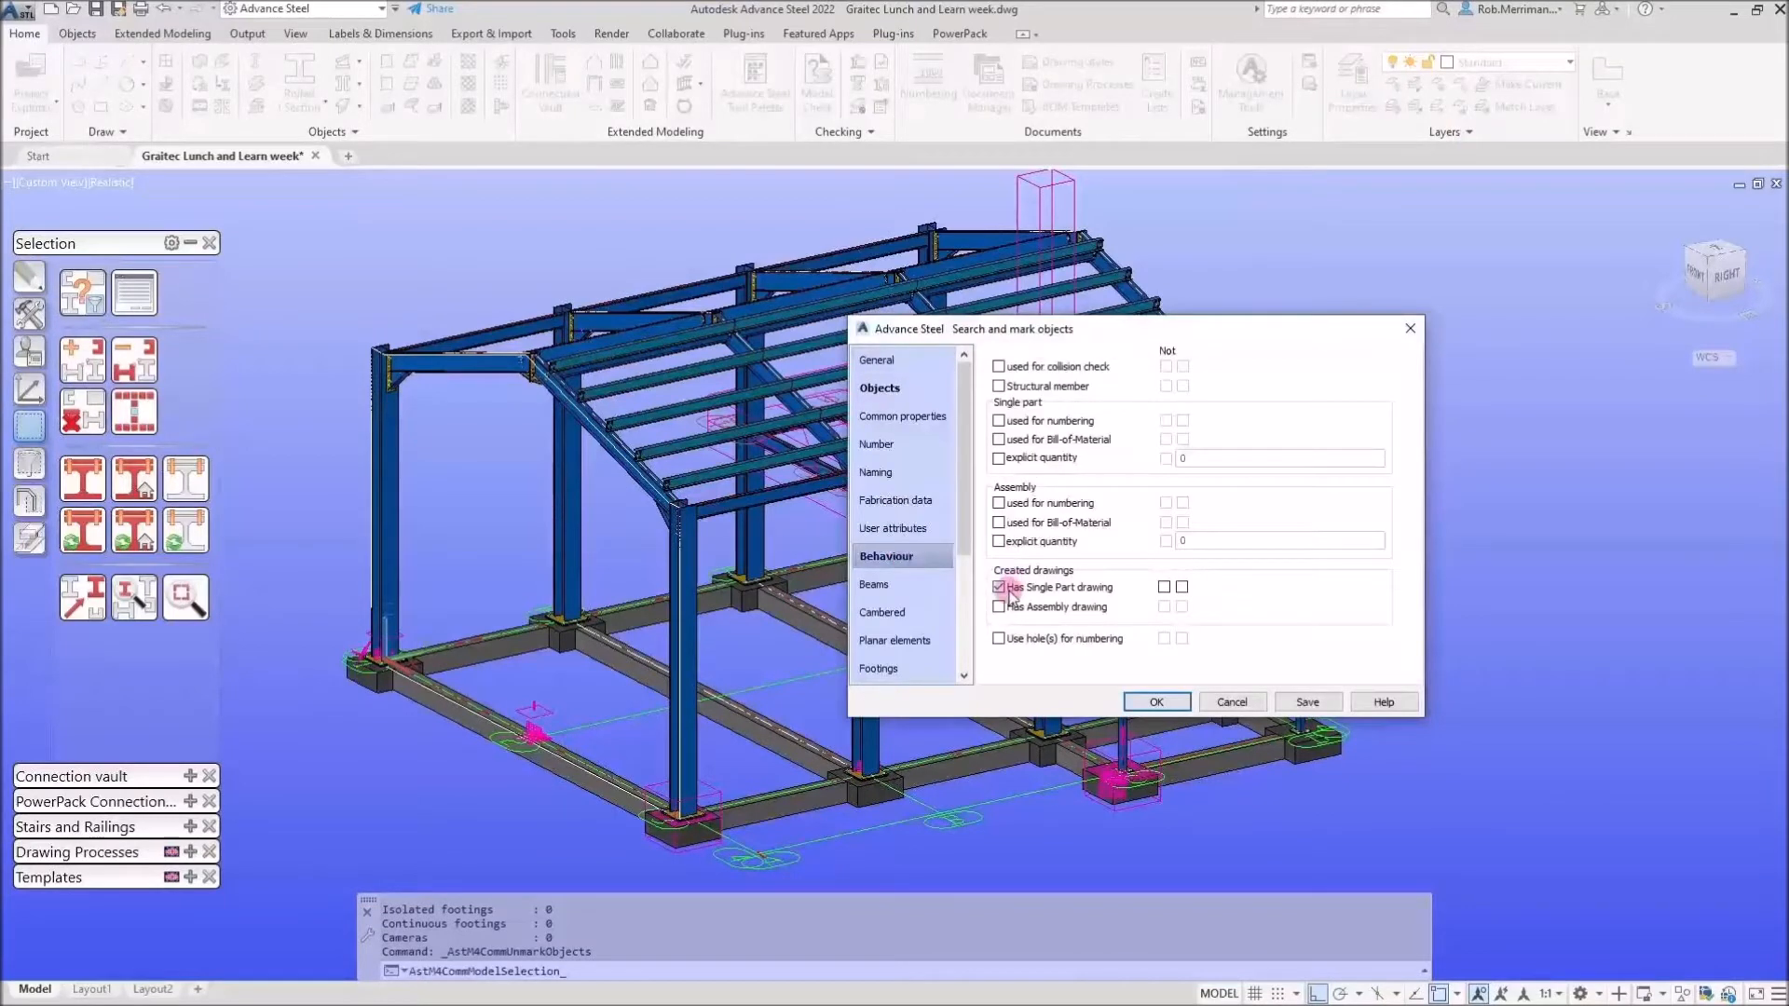
left_click(1183, 587)
left_click(1156, 702)
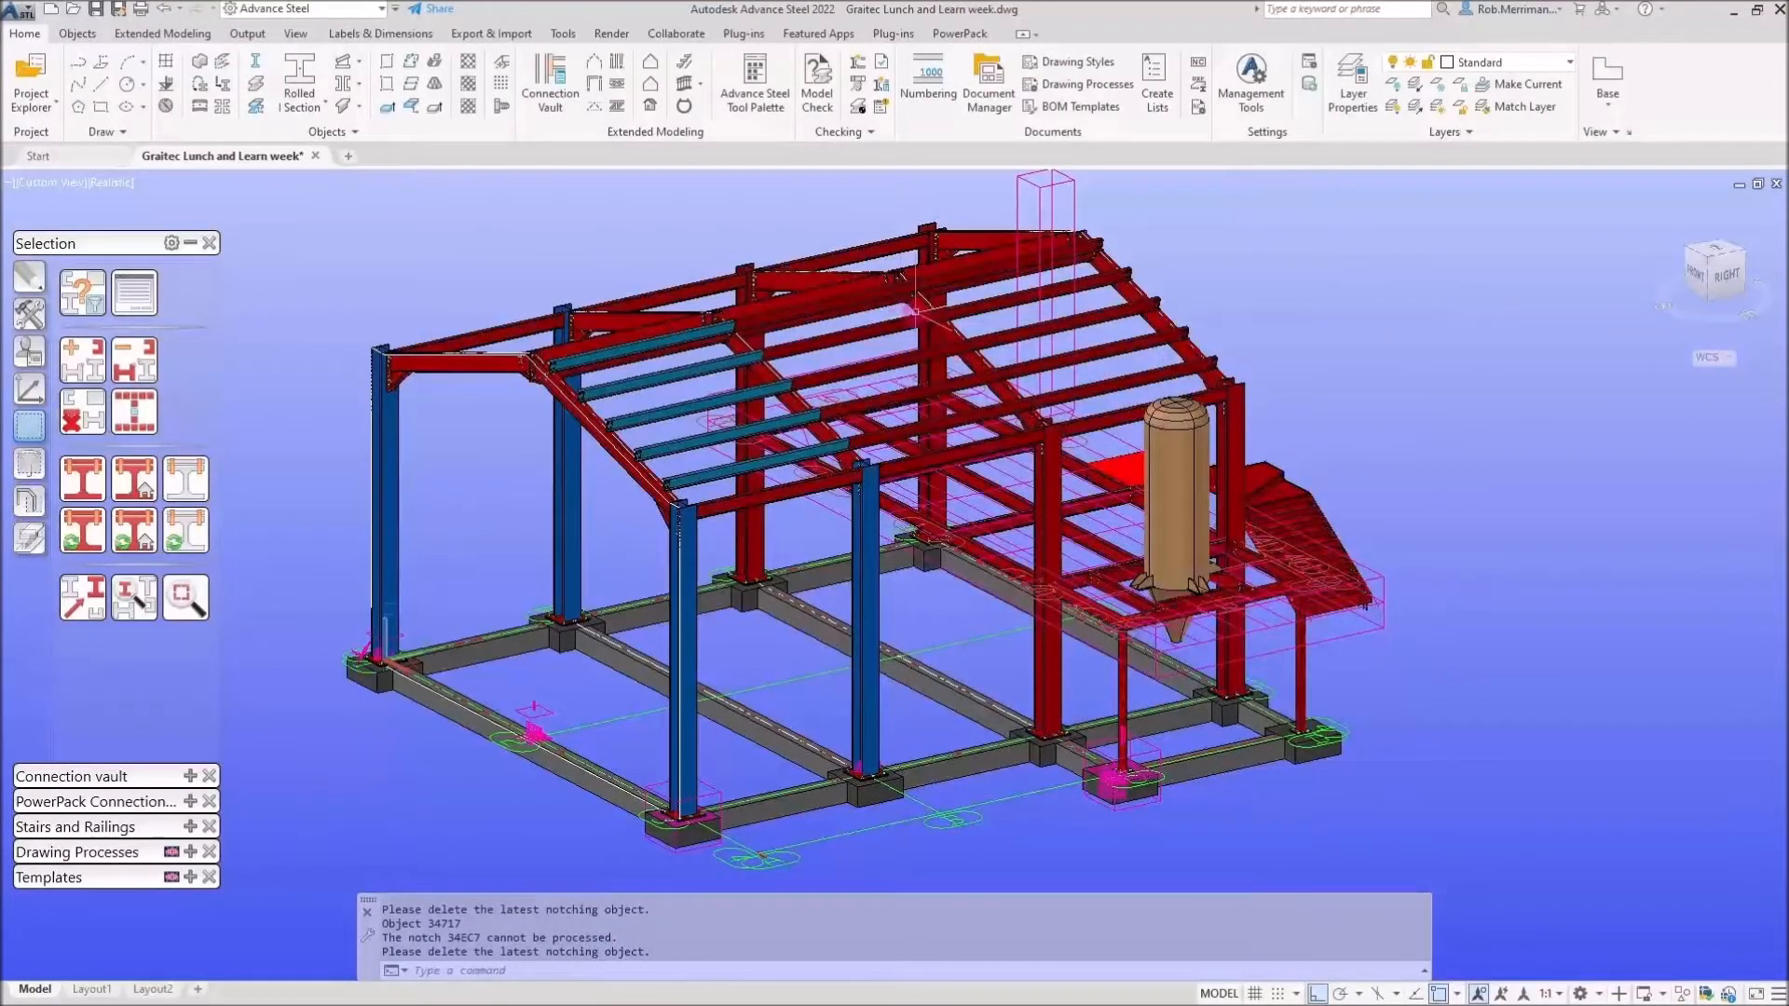
left_click(857, 328)
right_click(858, 328)
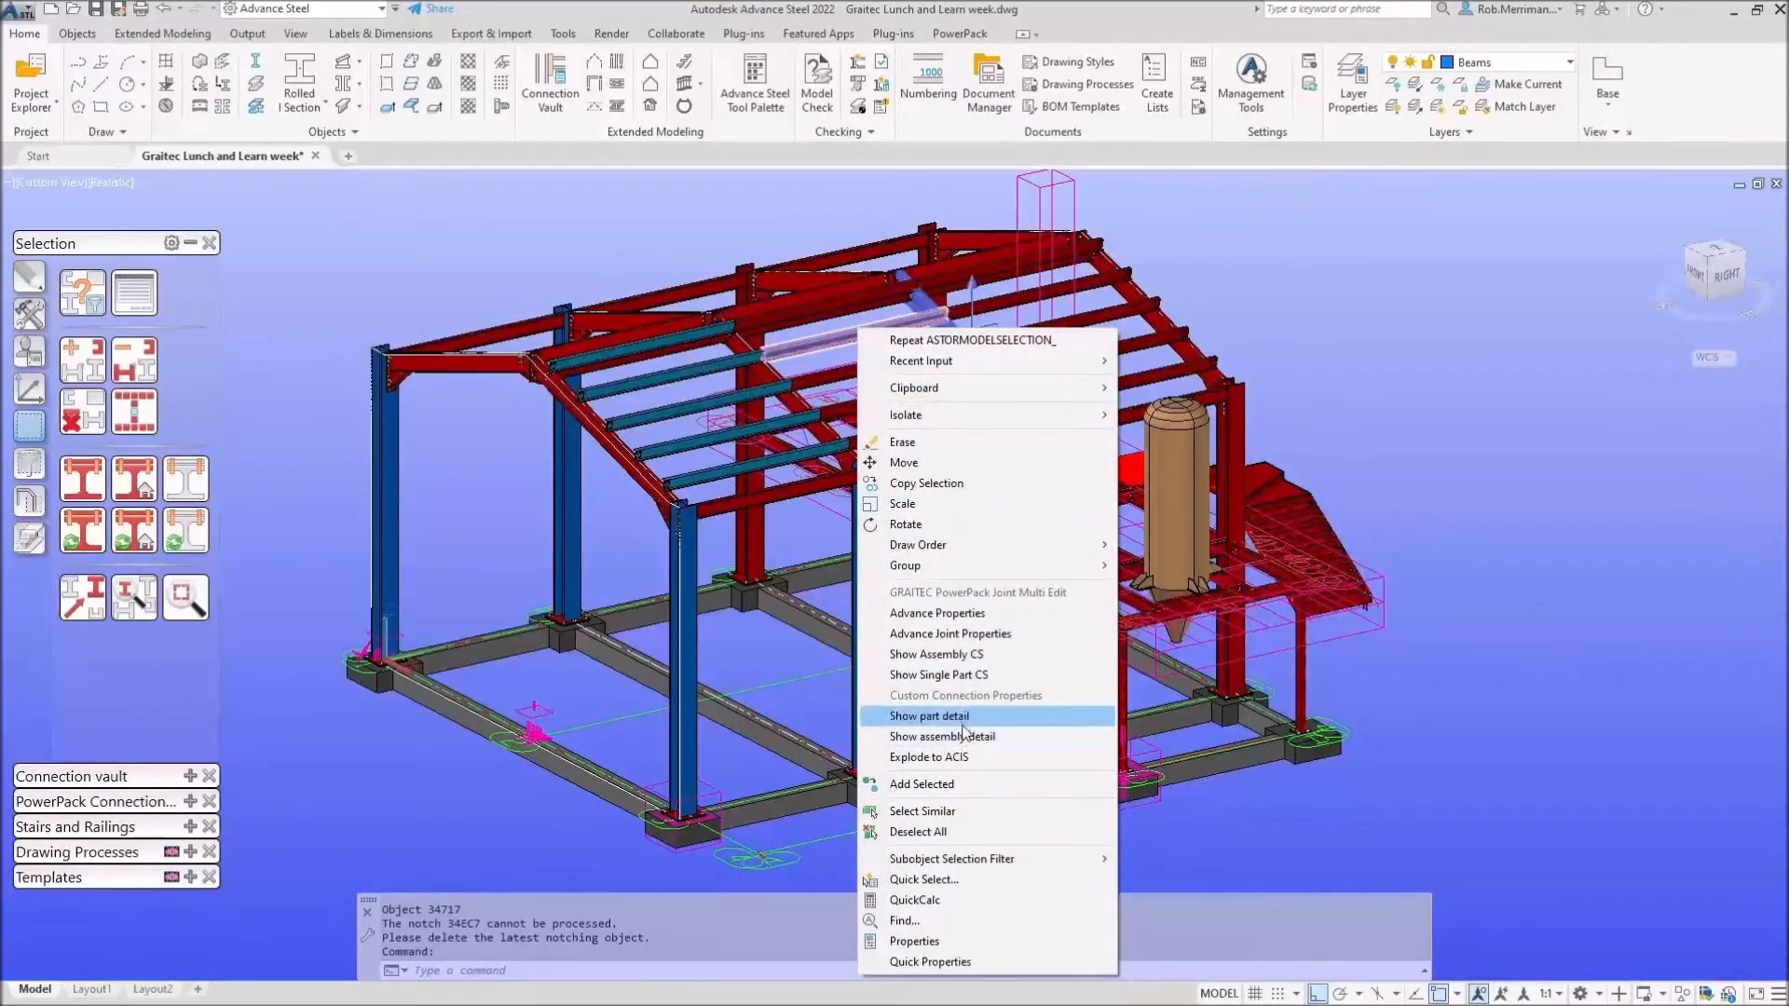
left_click(932, 716)
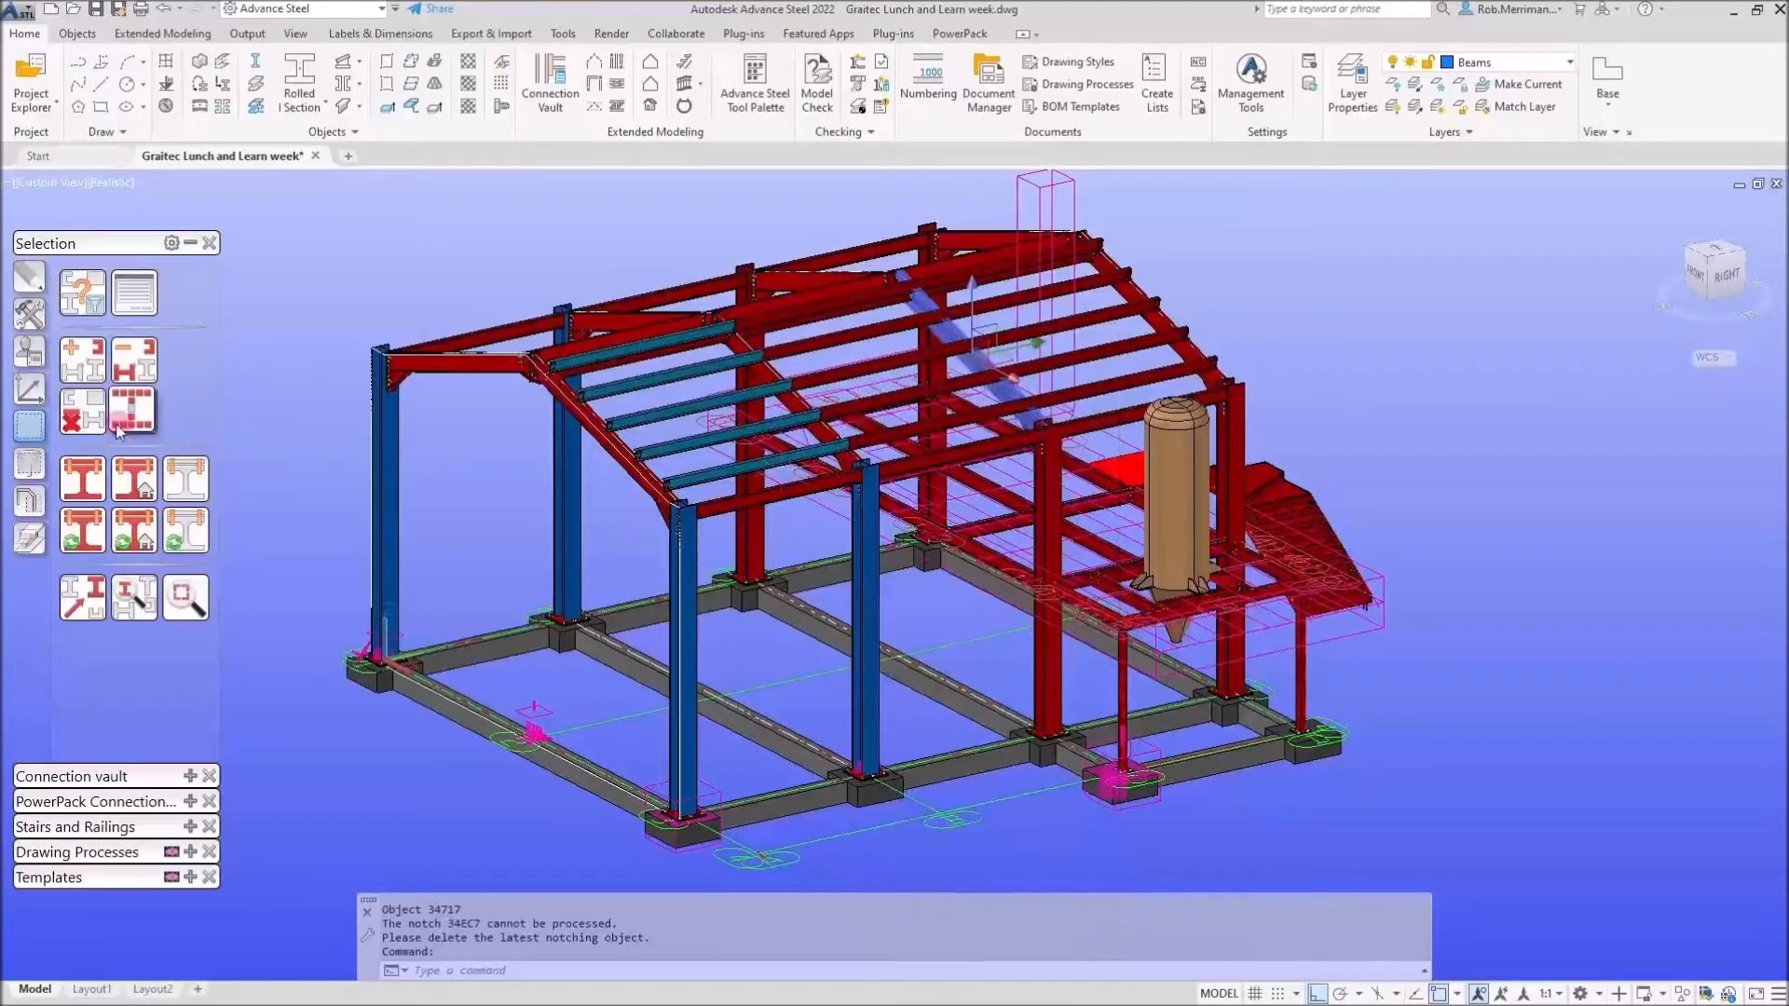
Save the inverted Has Single Part drawing search as the query 'No Part Drawing'.
left_click(82, 294)
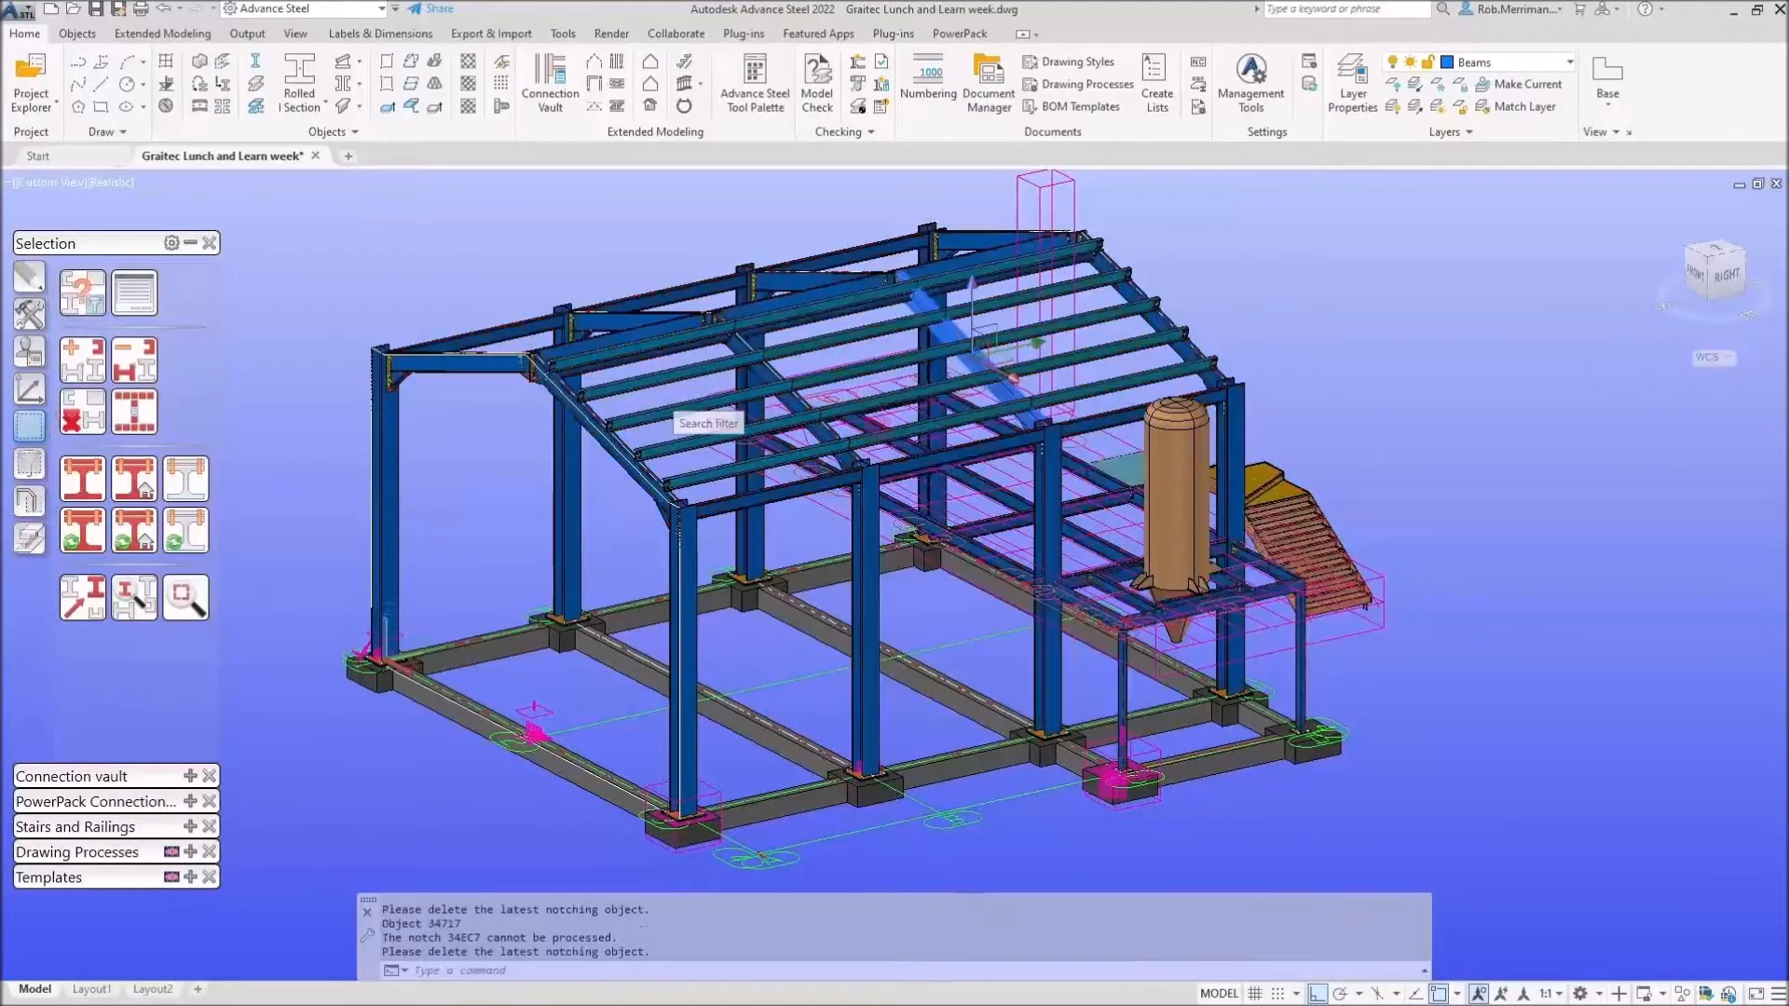
left_click(902, 556)
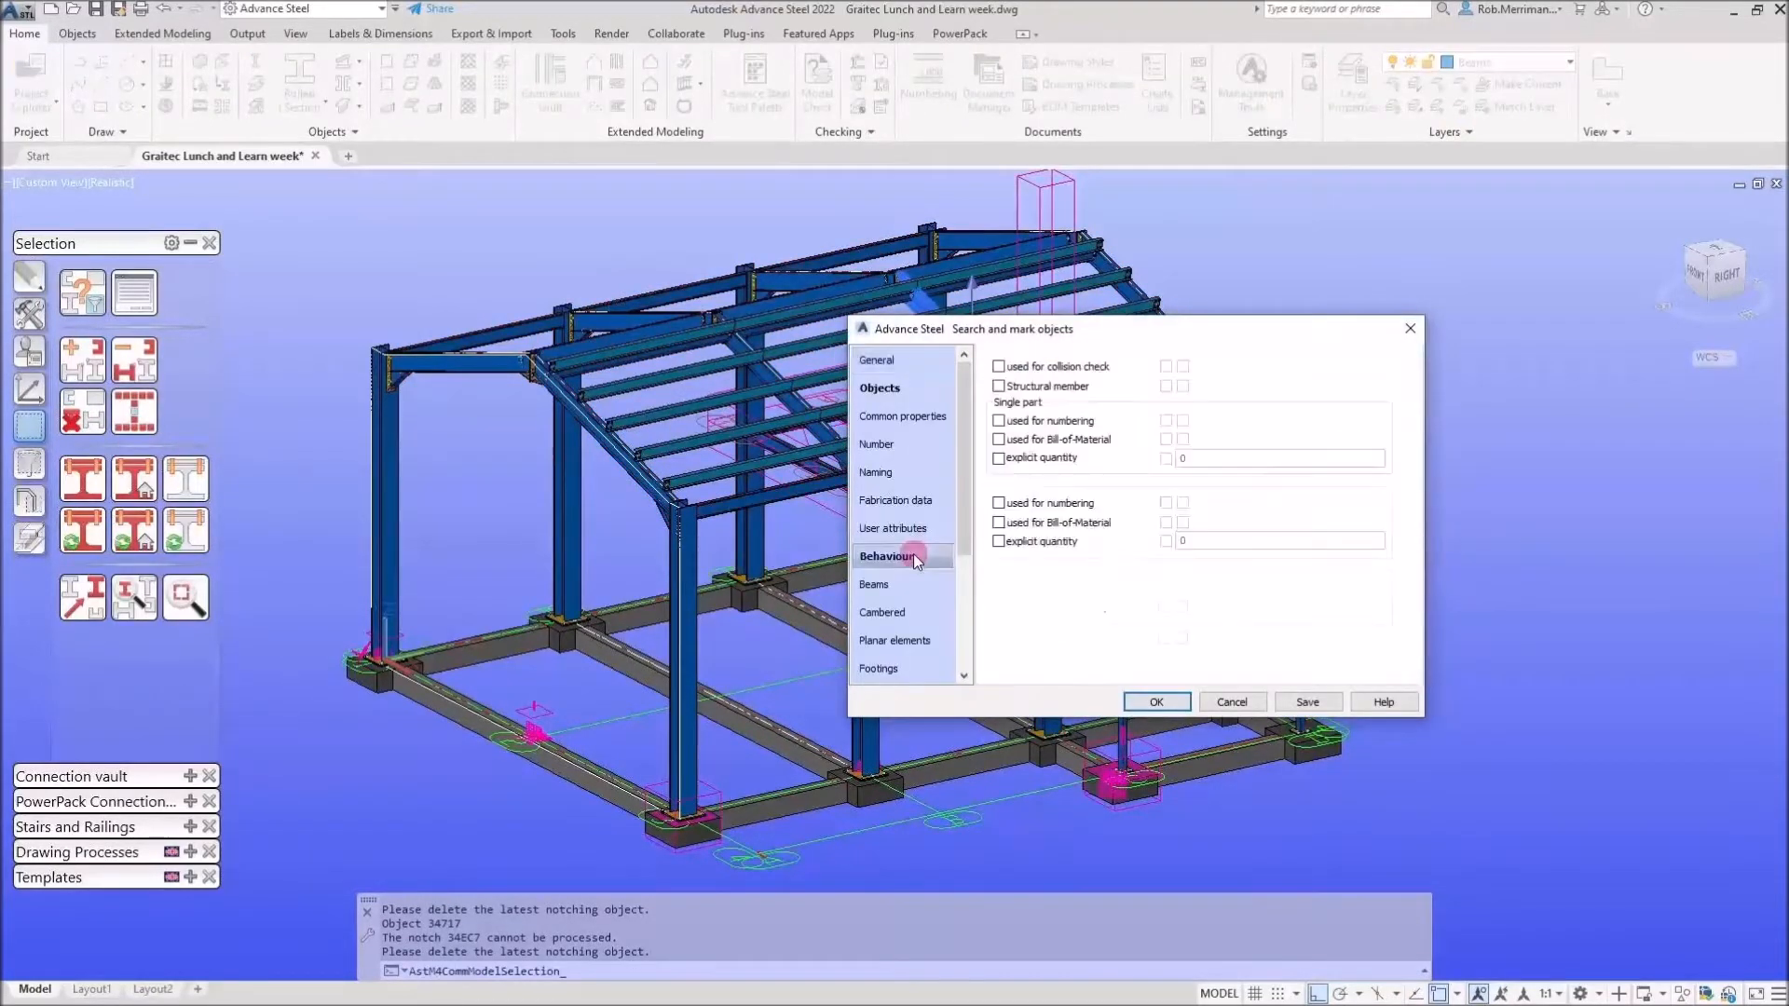
left_click(1181, 588)
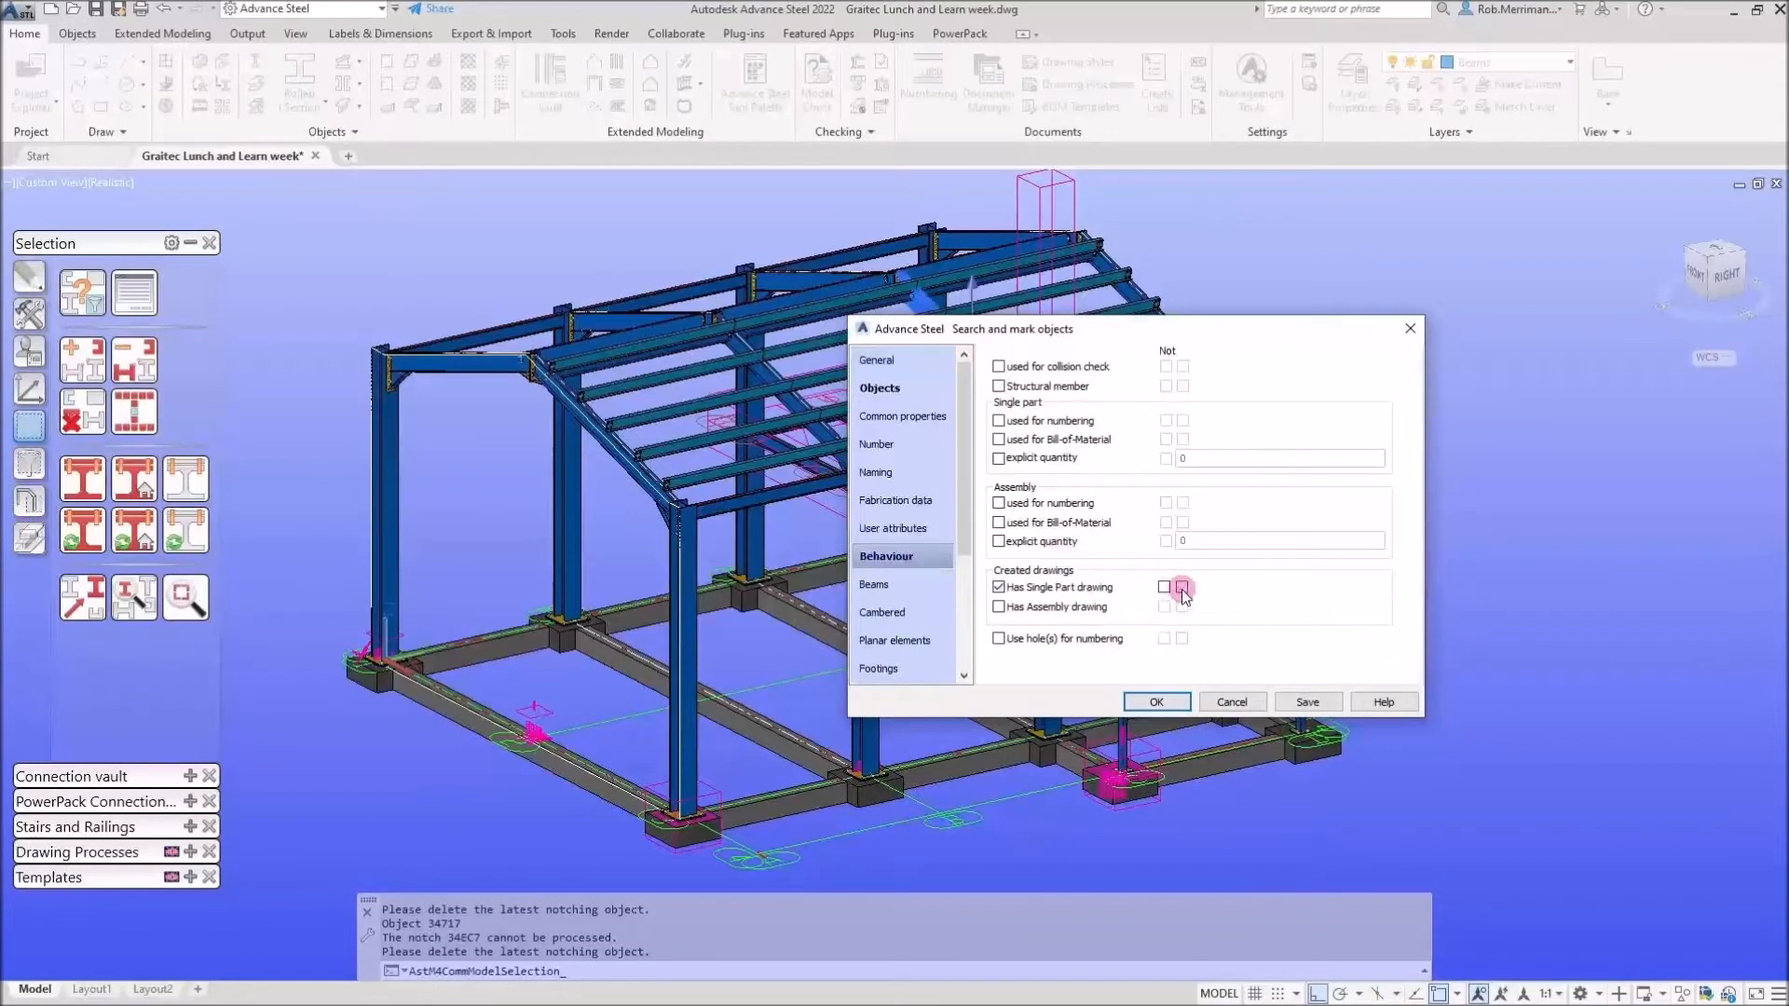
left_click(1307, 711)
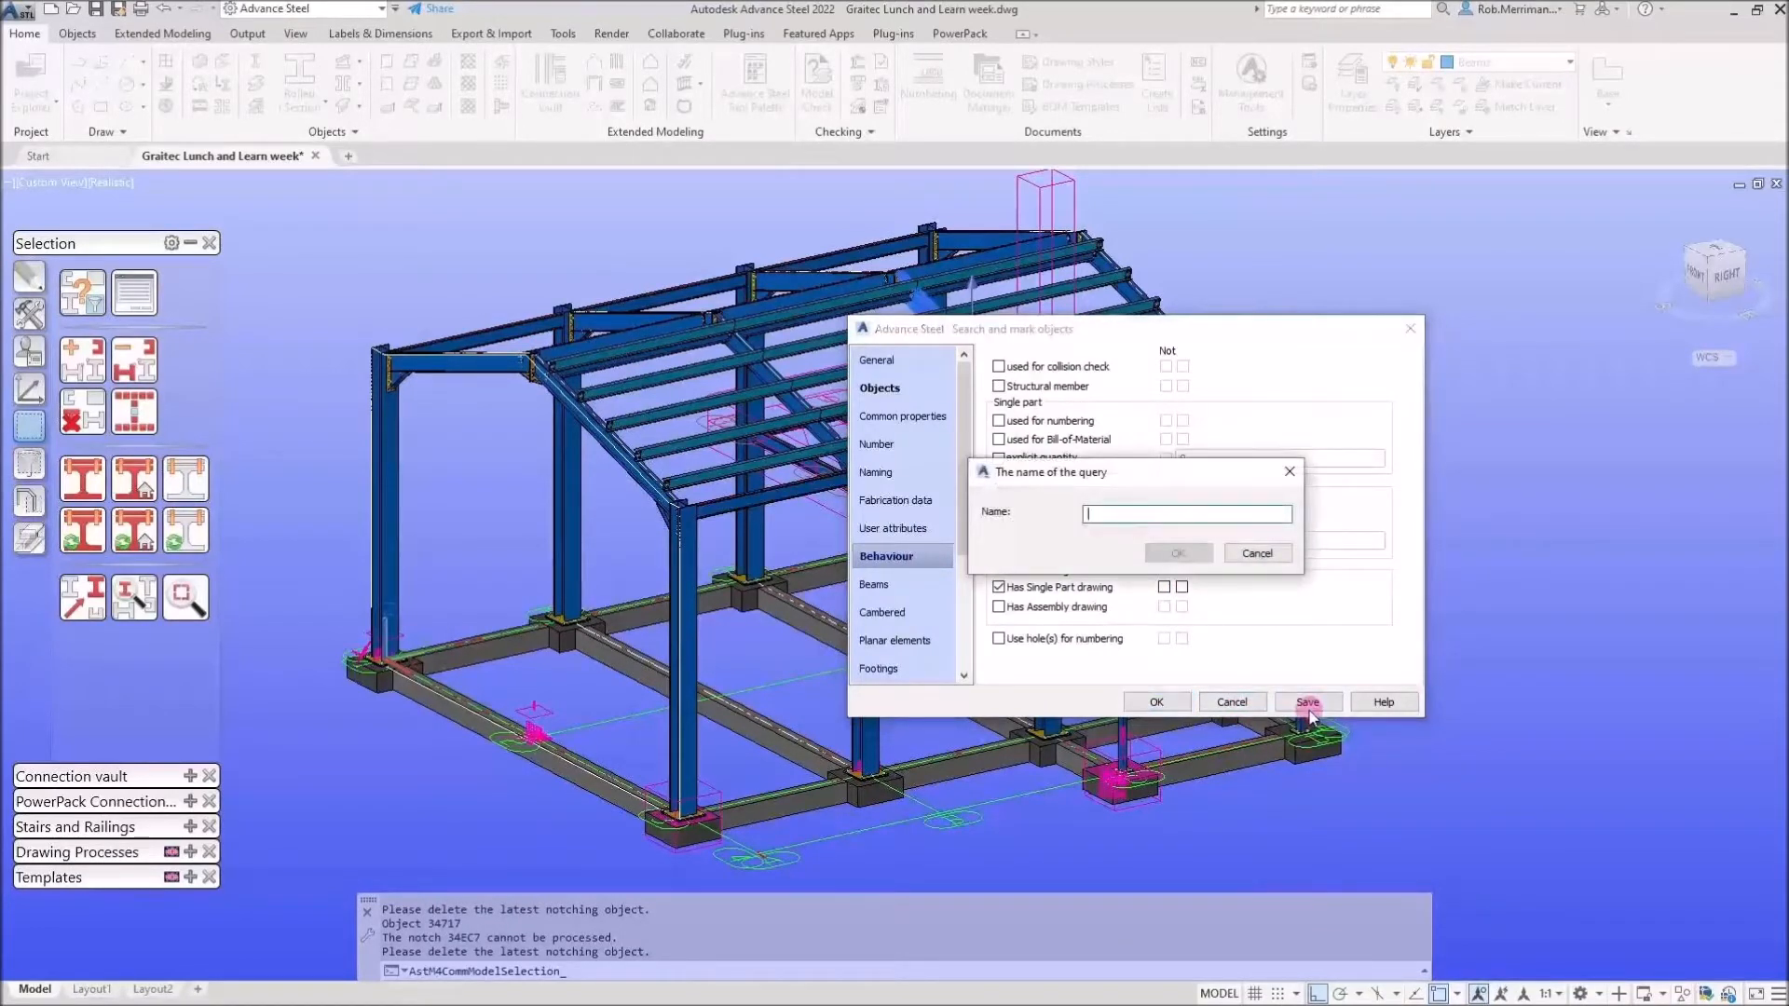
type("No Part Drawing")
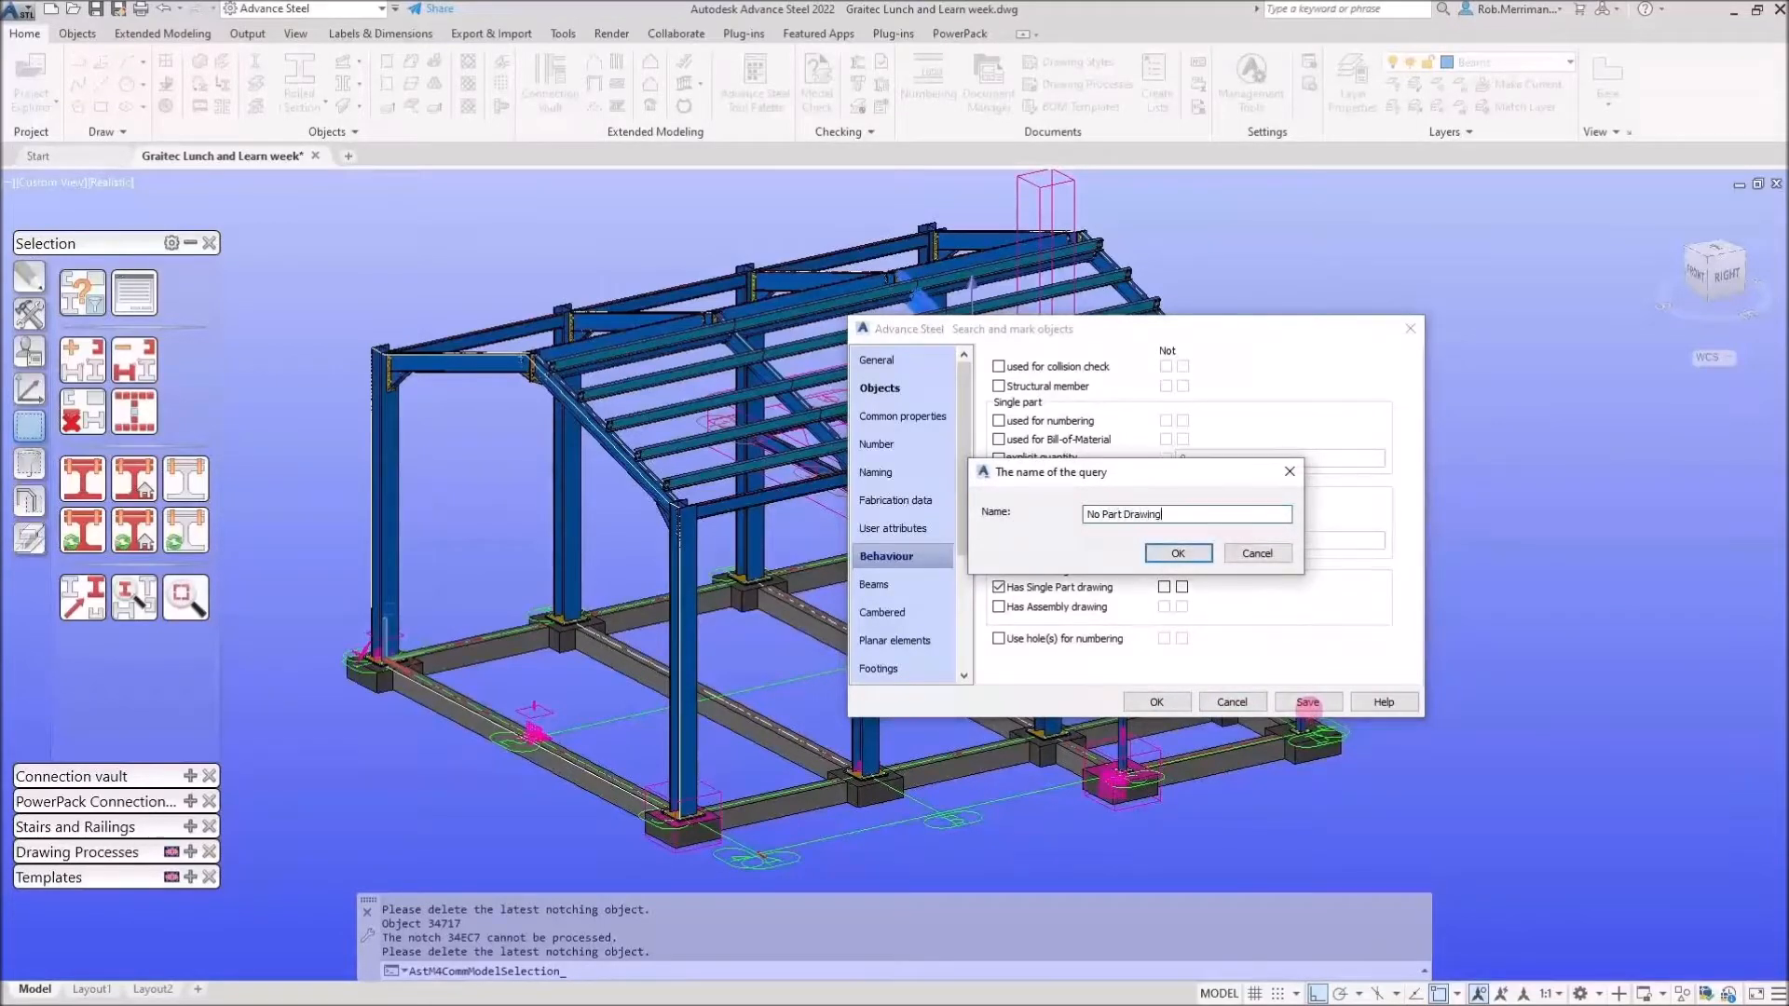
left_click(1178, 553)
left_click(1160, 706)
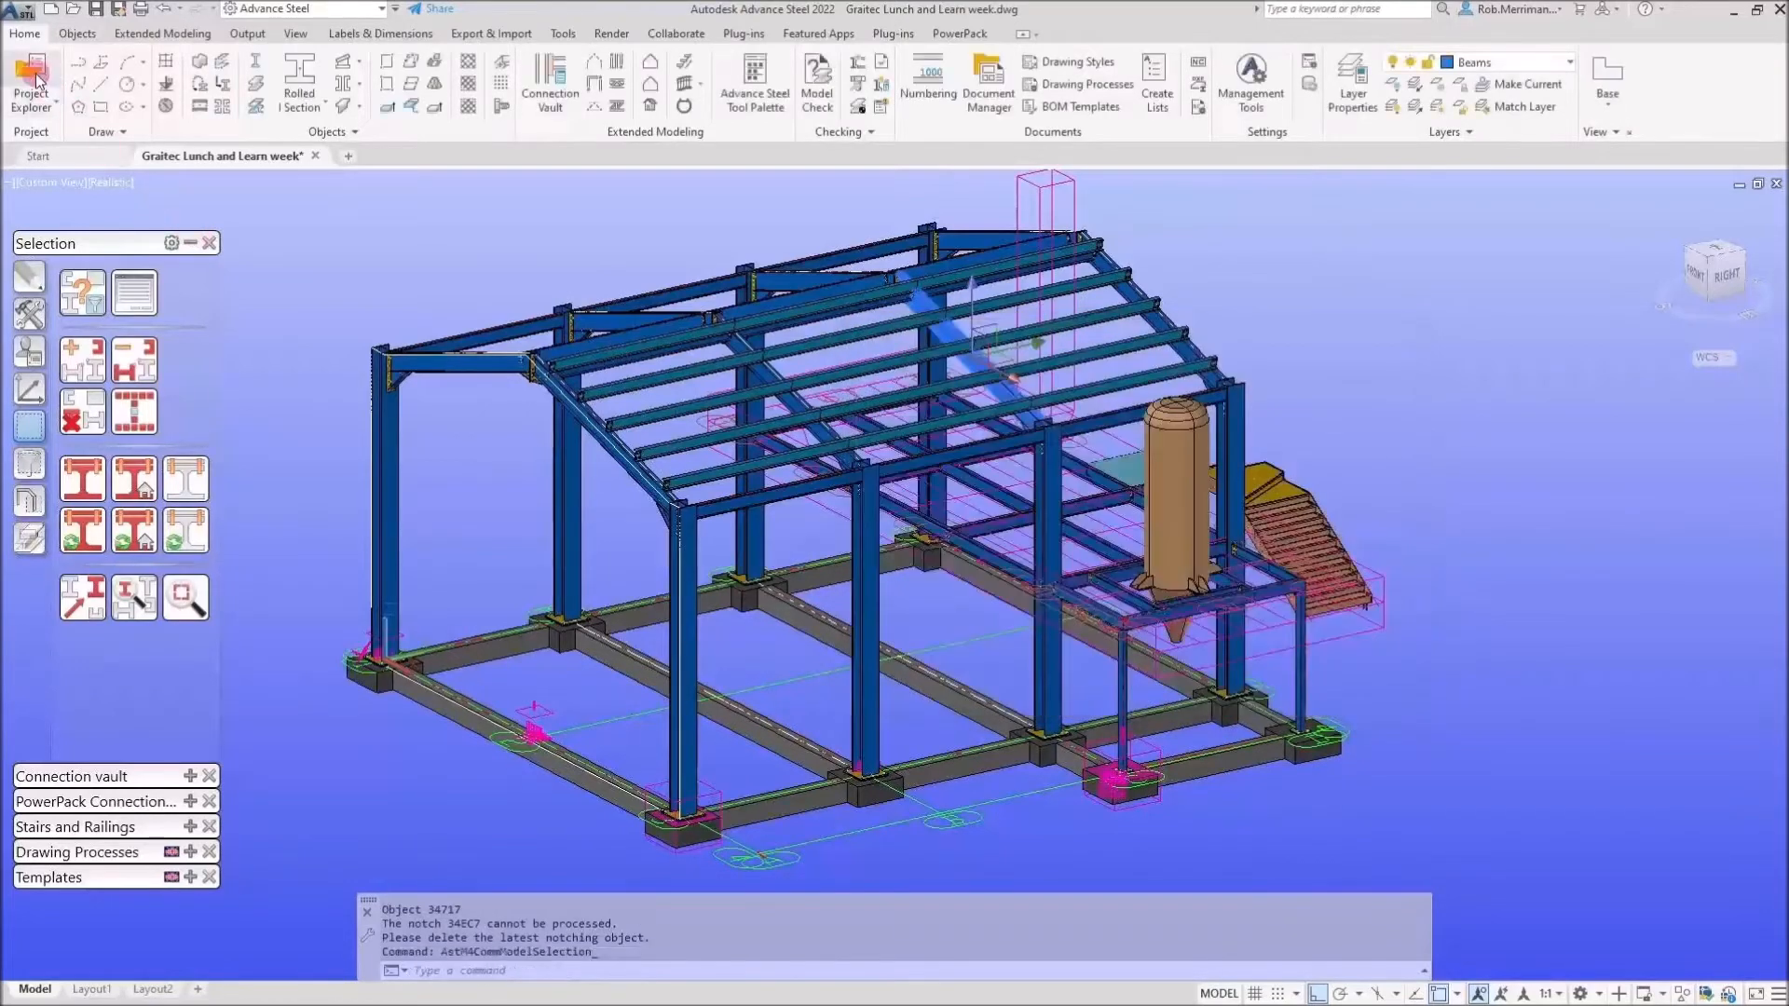
left_click(34, 79)
Isolate the No Part Drawing members and inspect the options of two of its columns.
left_click(1518, 567)
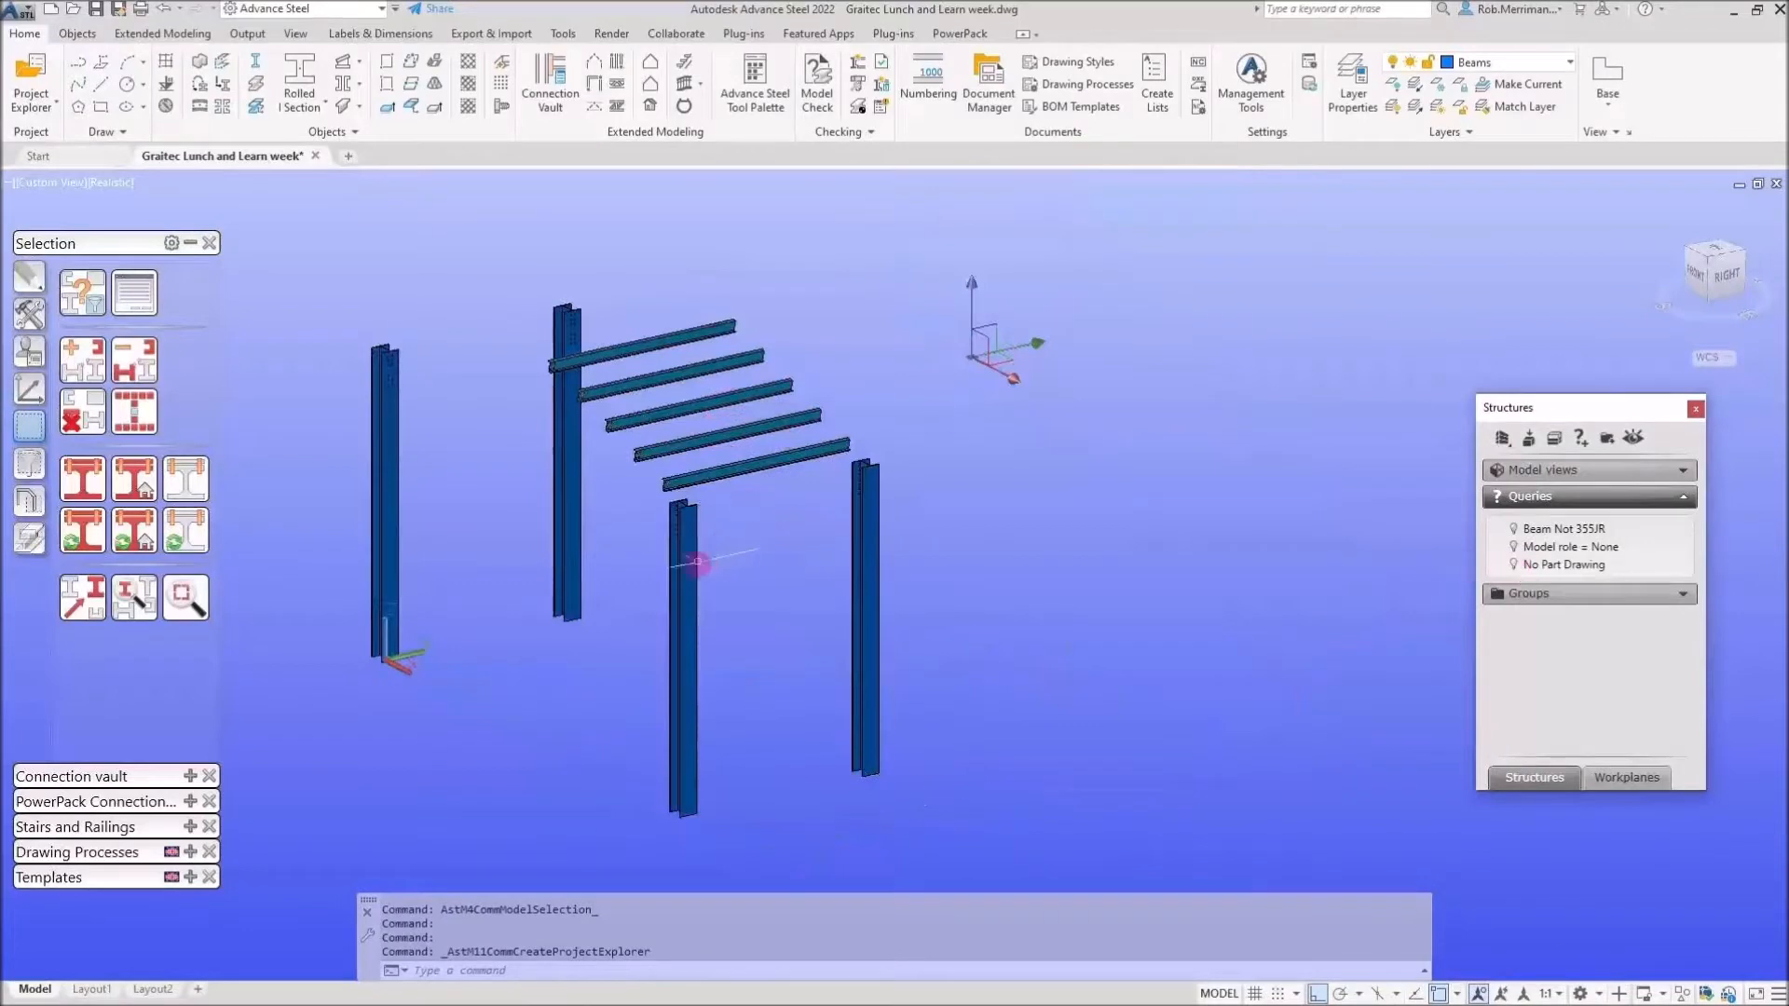
left_click(697, 563)
right_click(697, 563)
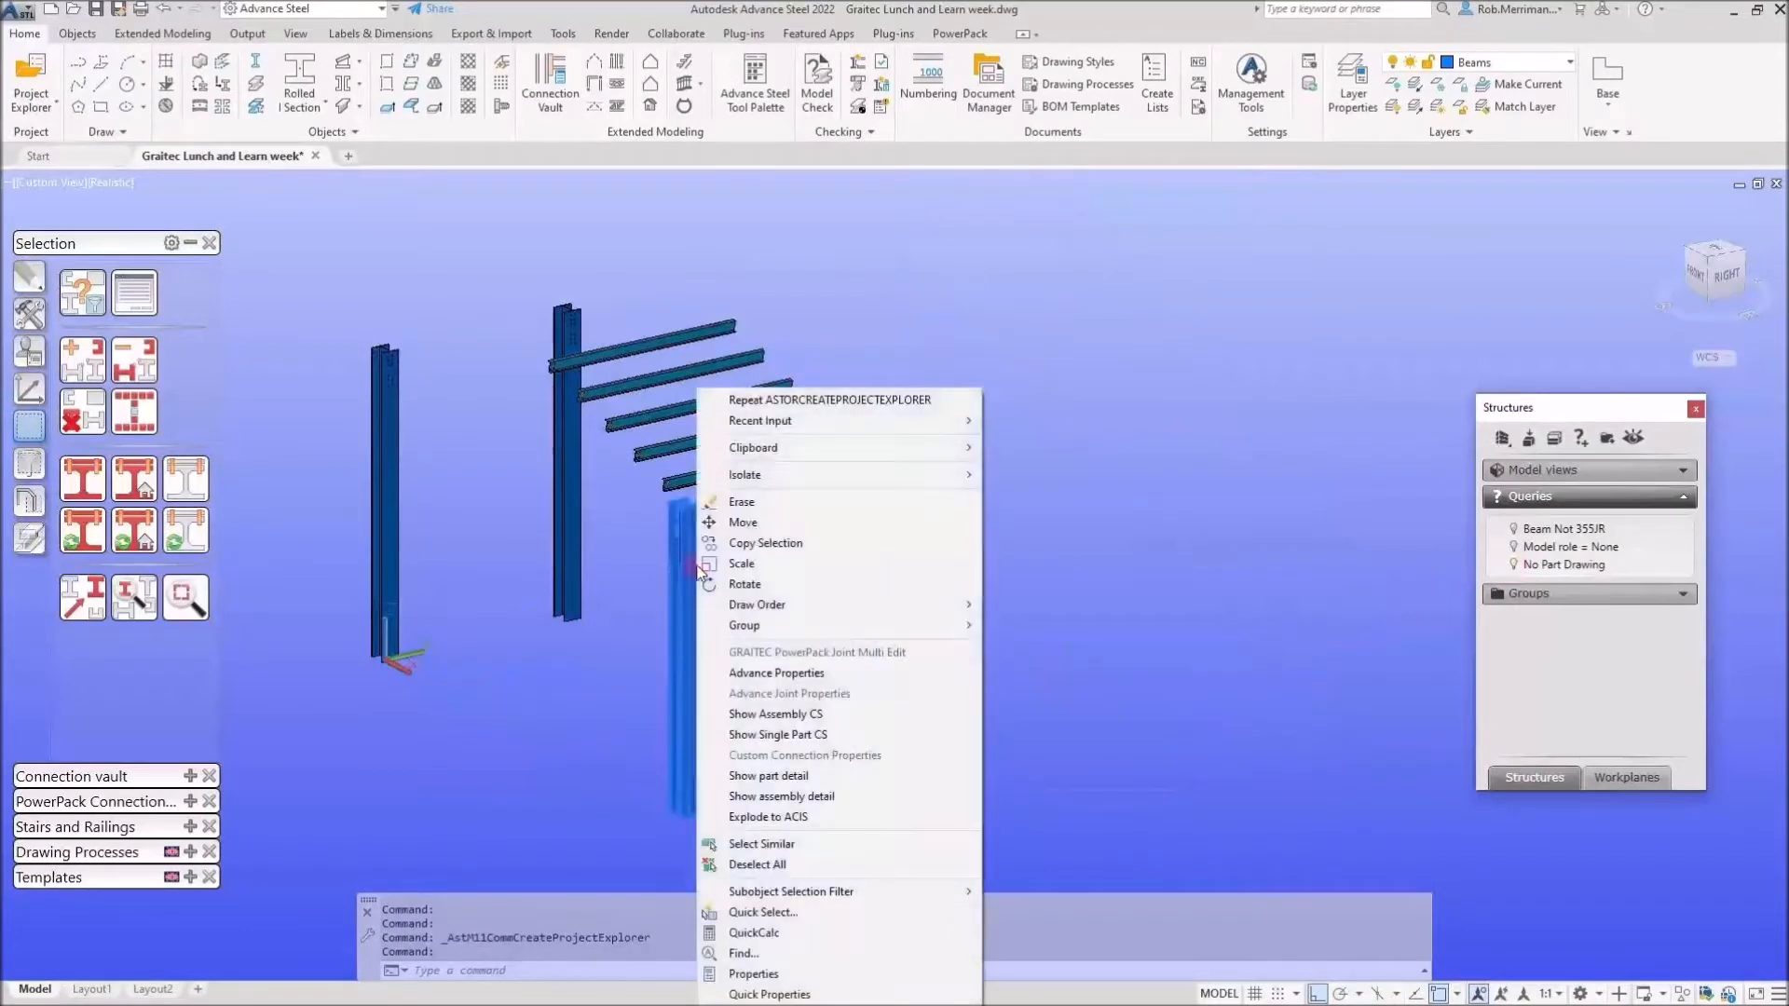
left_click(632, 714)
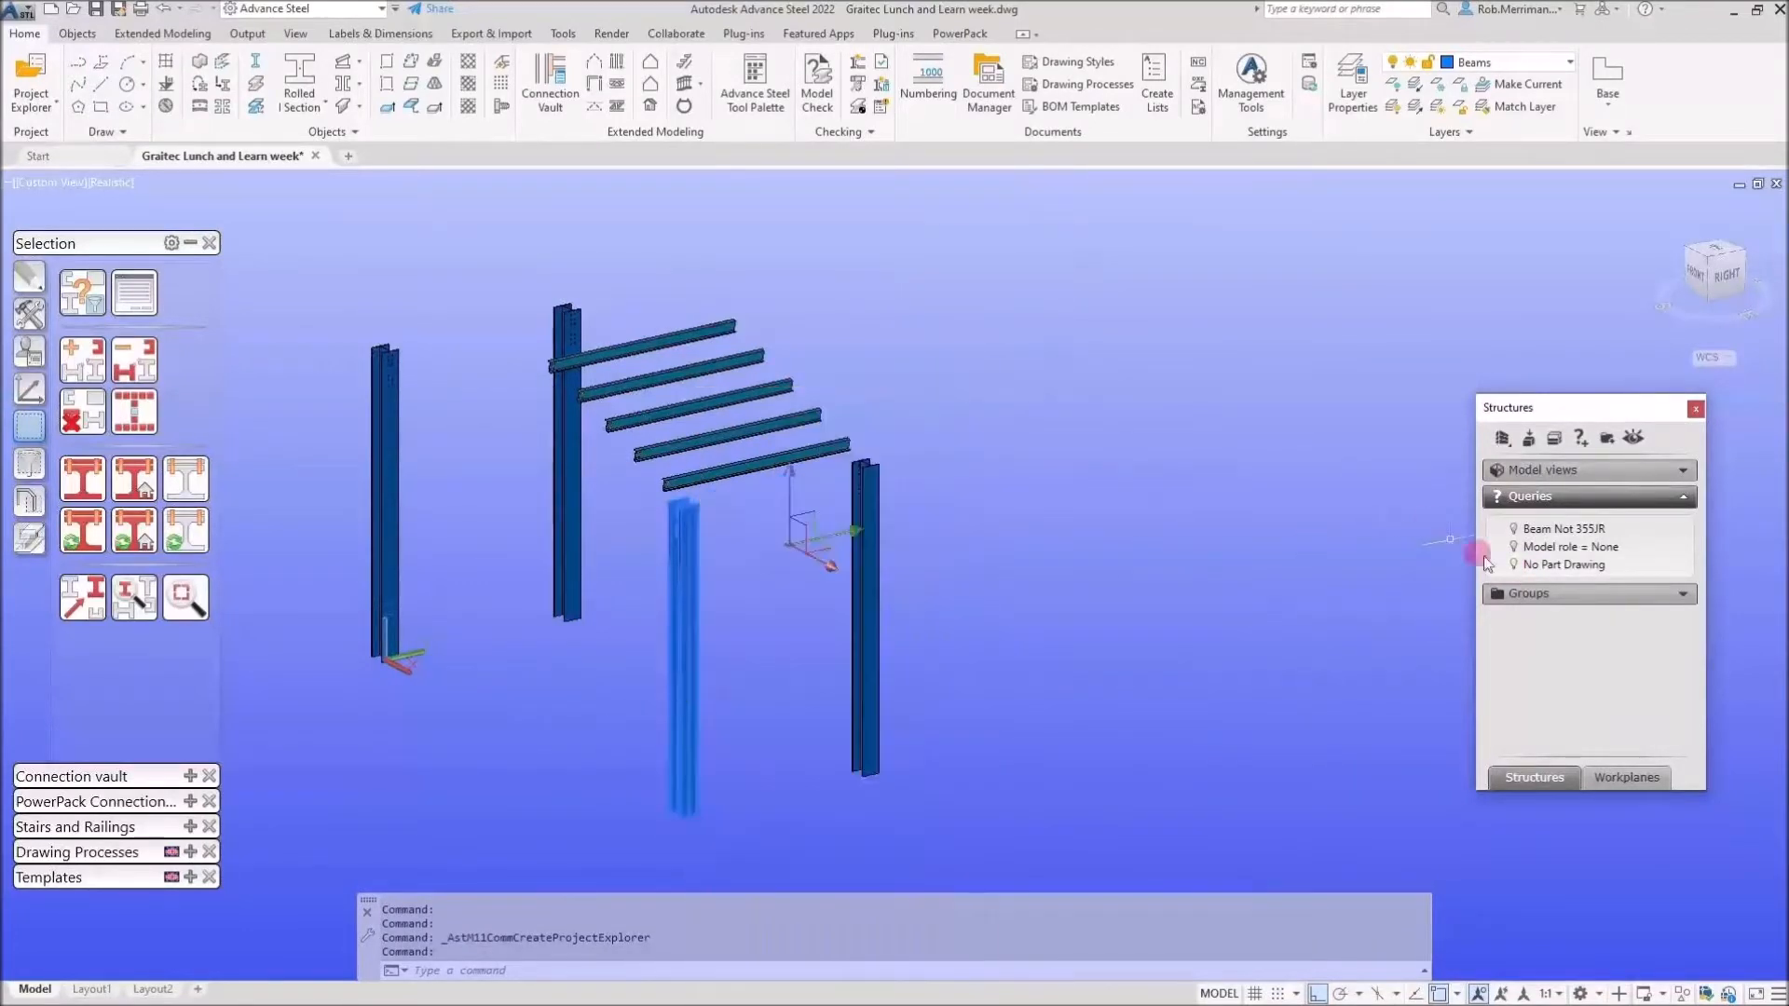
key("Escape")
key("Escape")
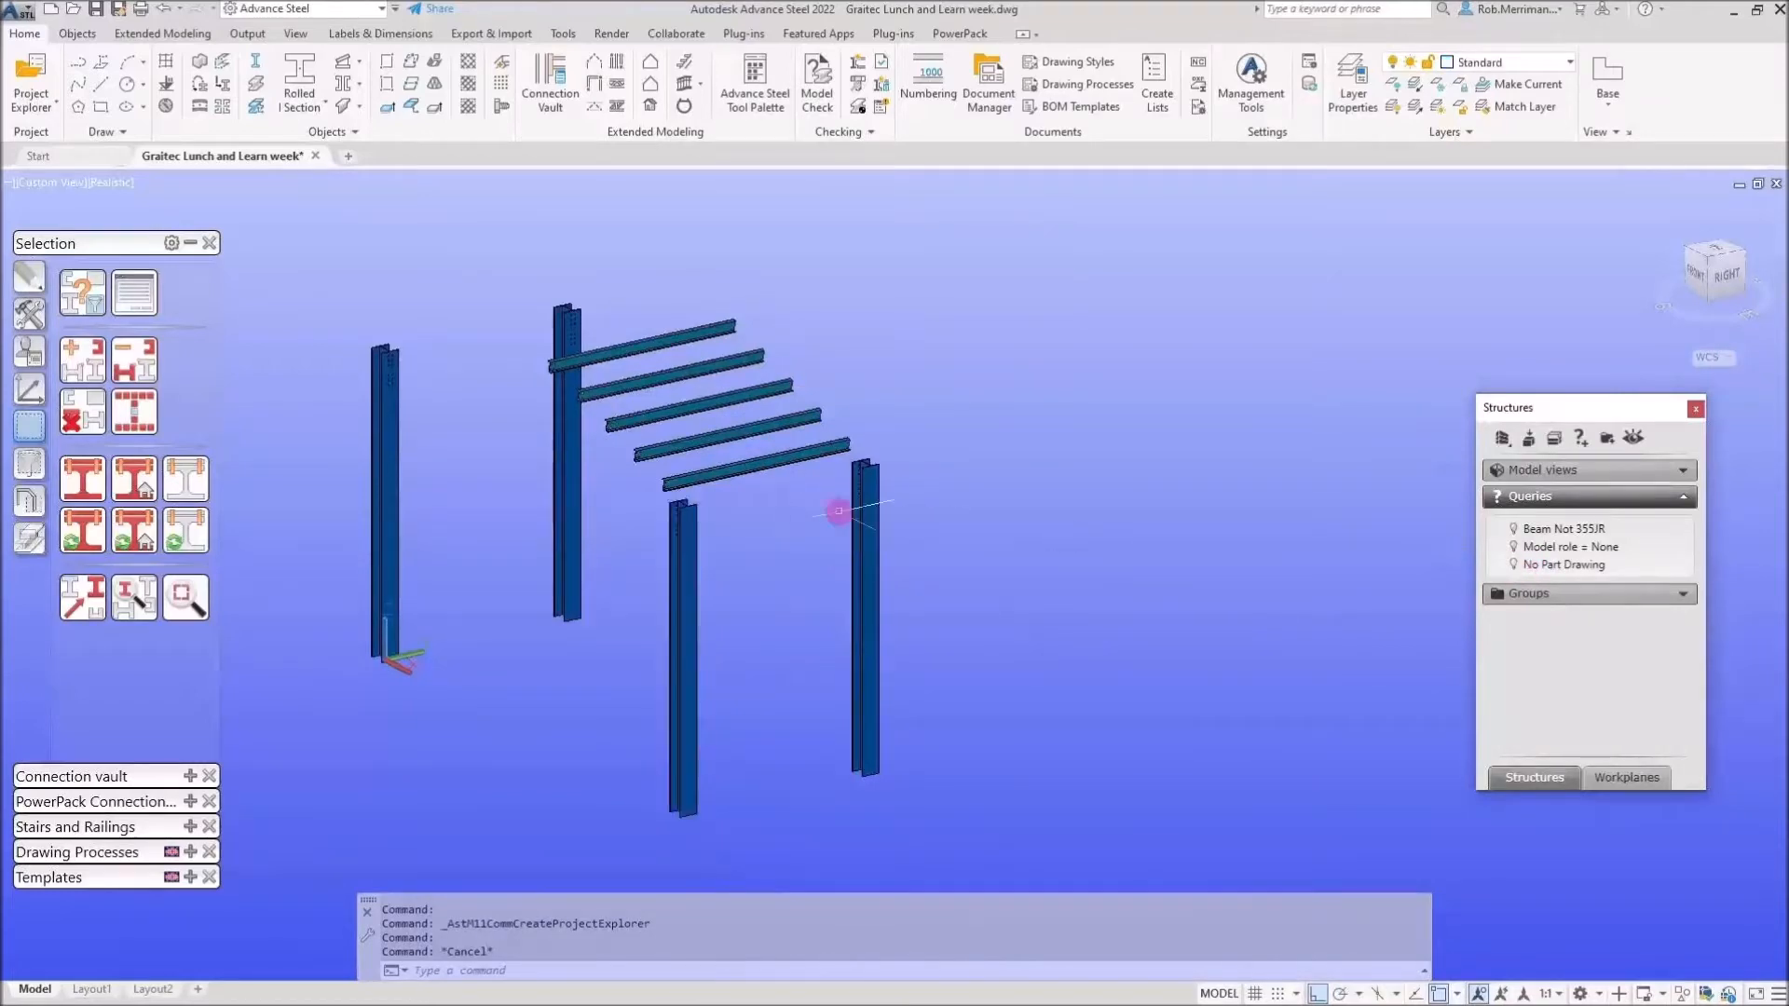
left_click(863, 512)
right_click(863, 513)
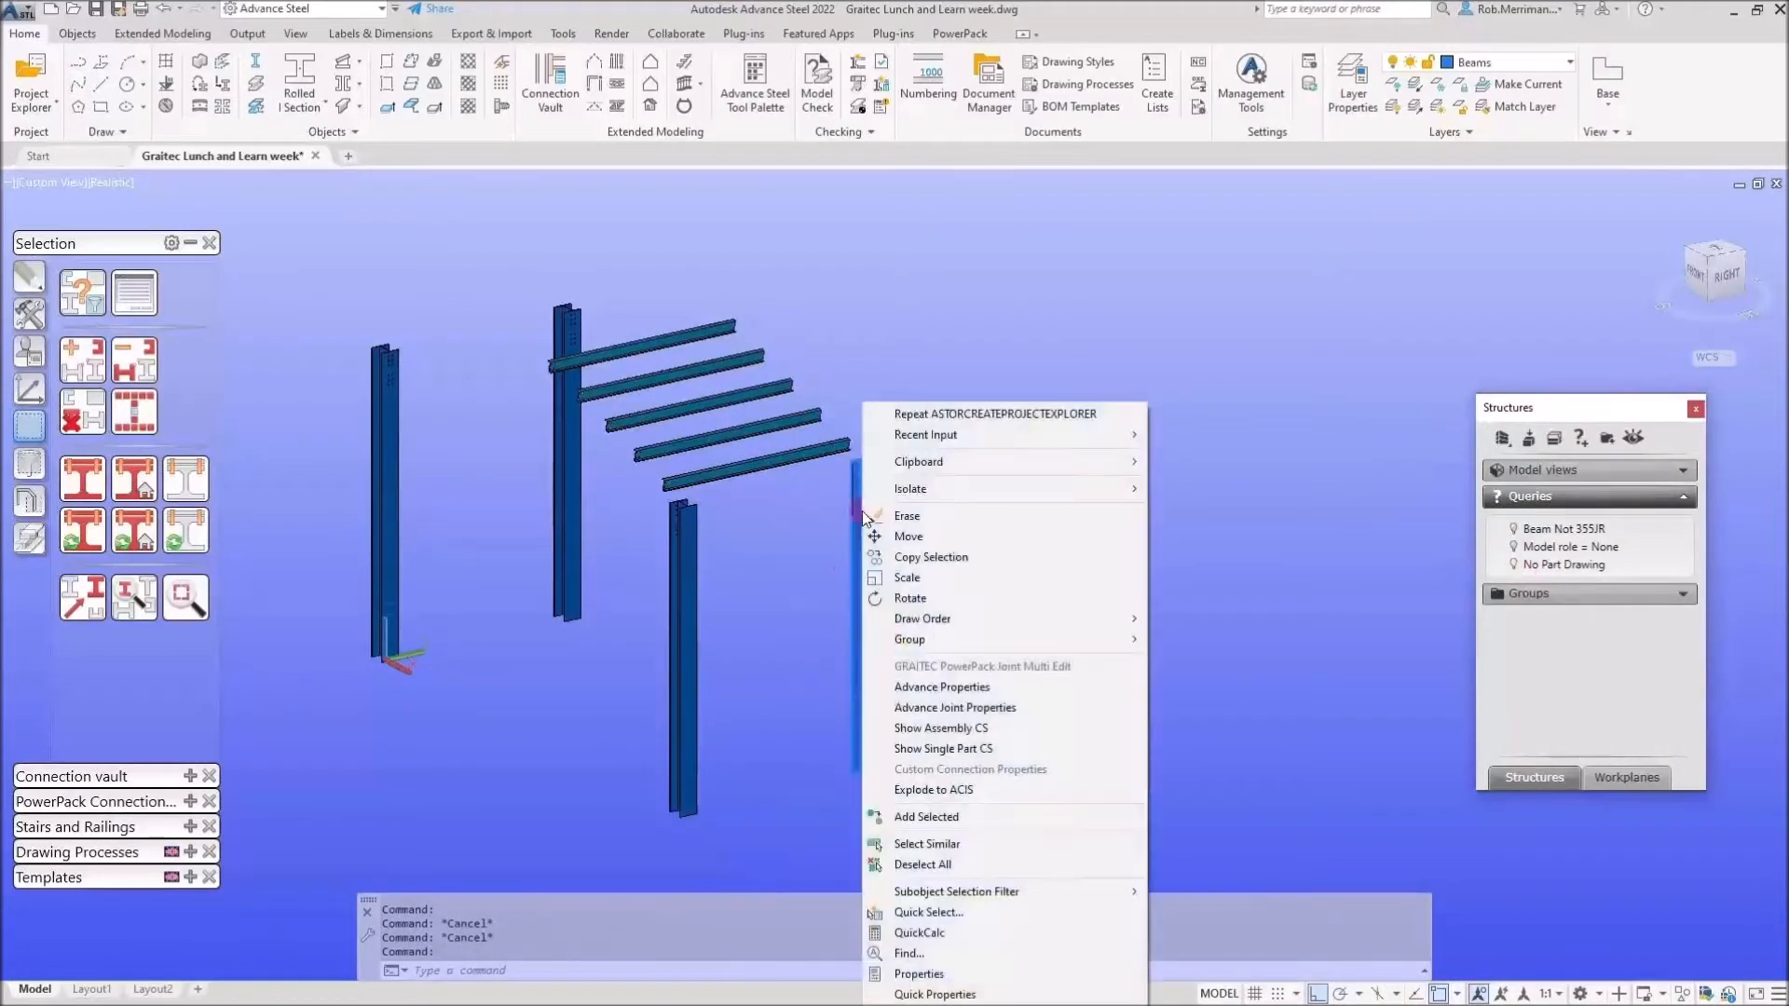
key("Escape")
key("Escape")
Review the No Part Drawing query's Behaviour criteria and cancel without changes.
right_click(1534, 570)
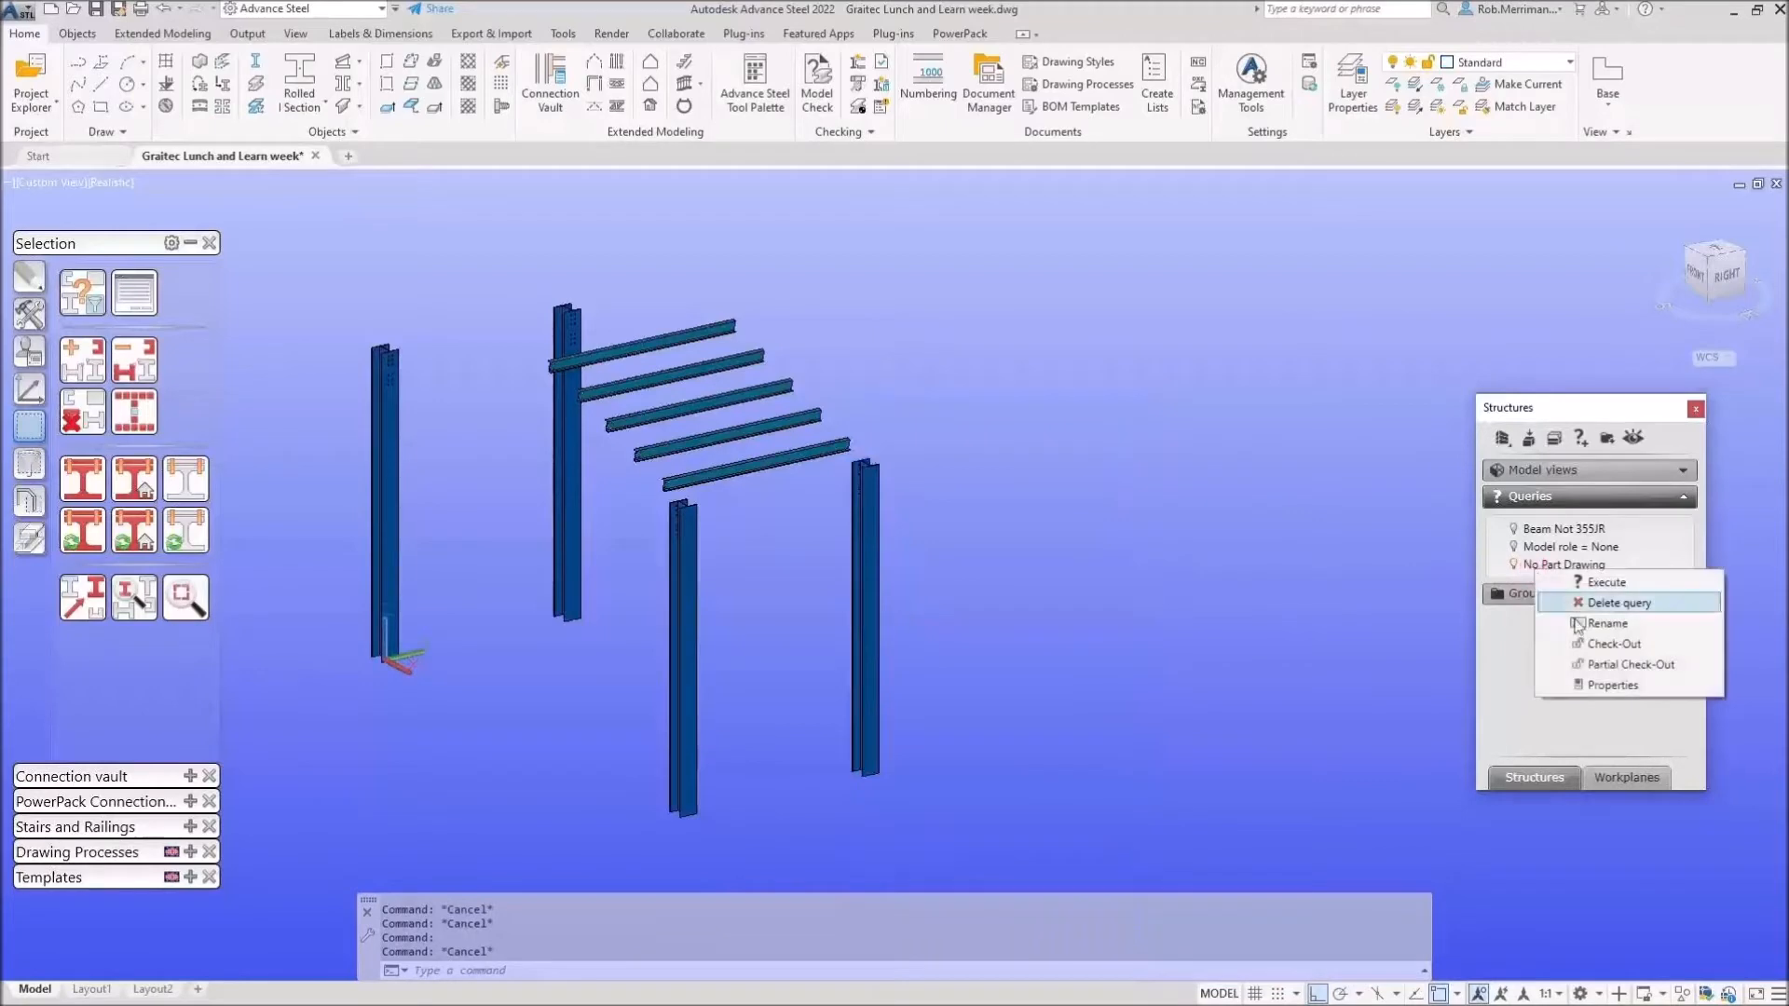
left_click(1597, 684)
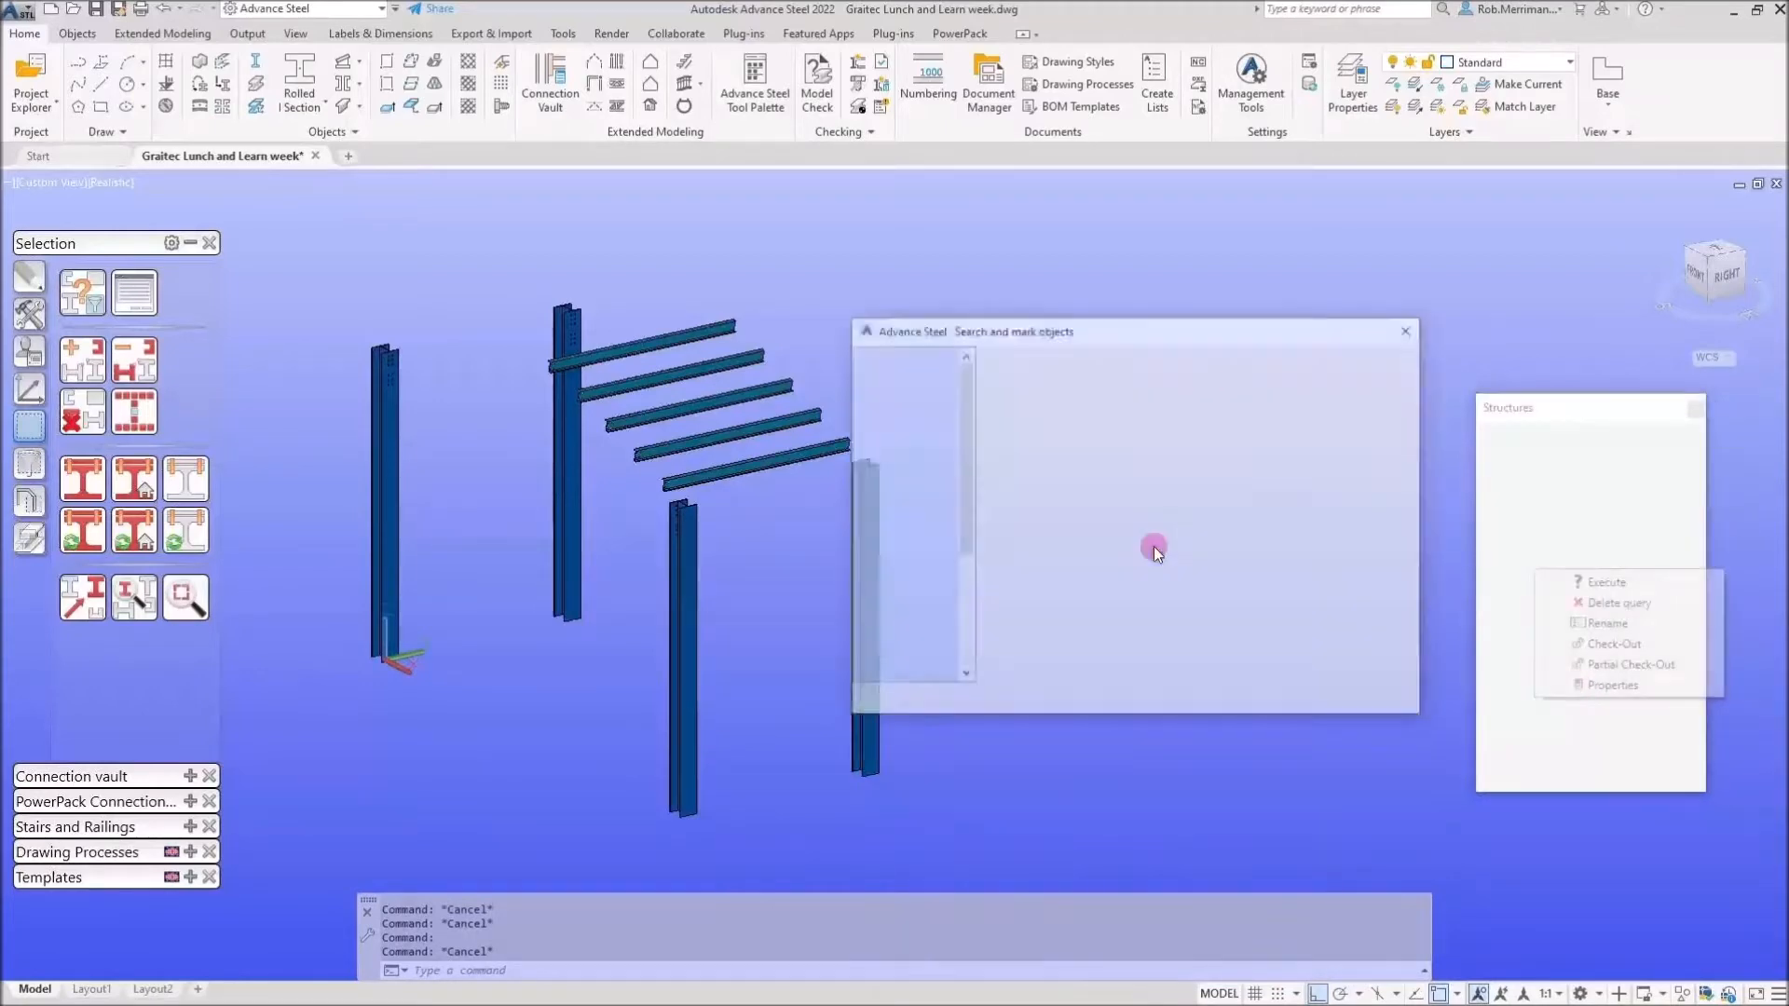
left_click(886, 559)
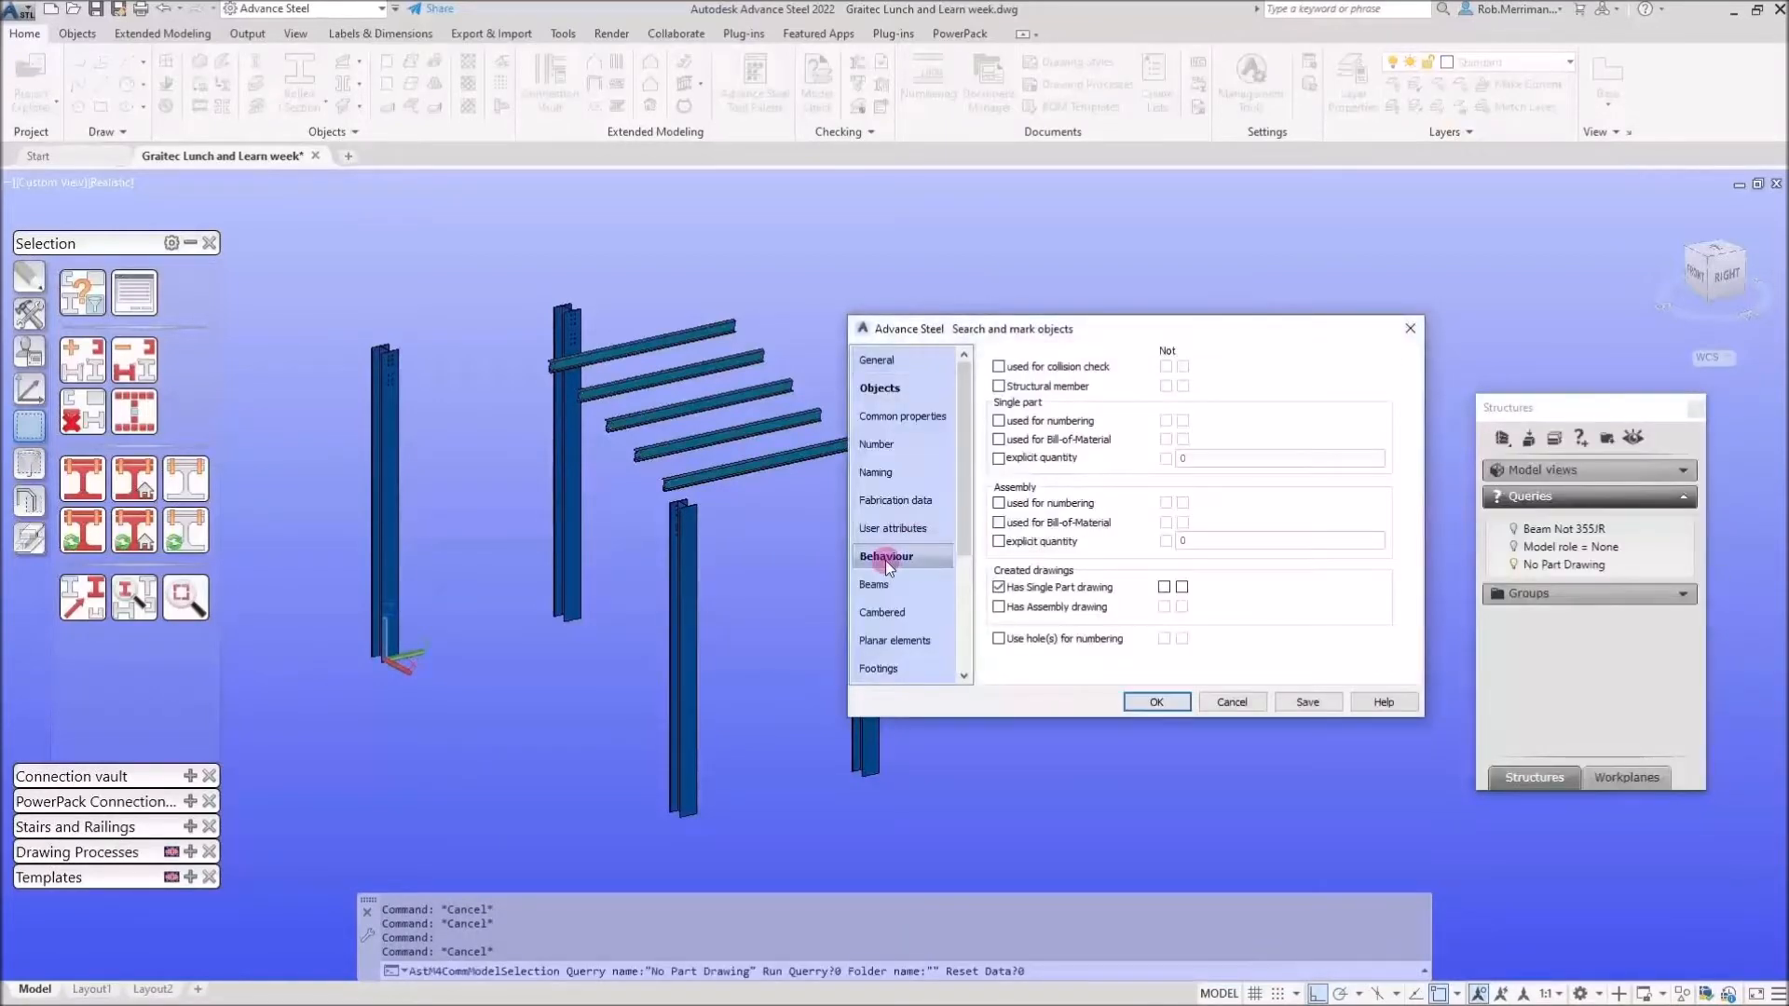
left_click(1233, 703)
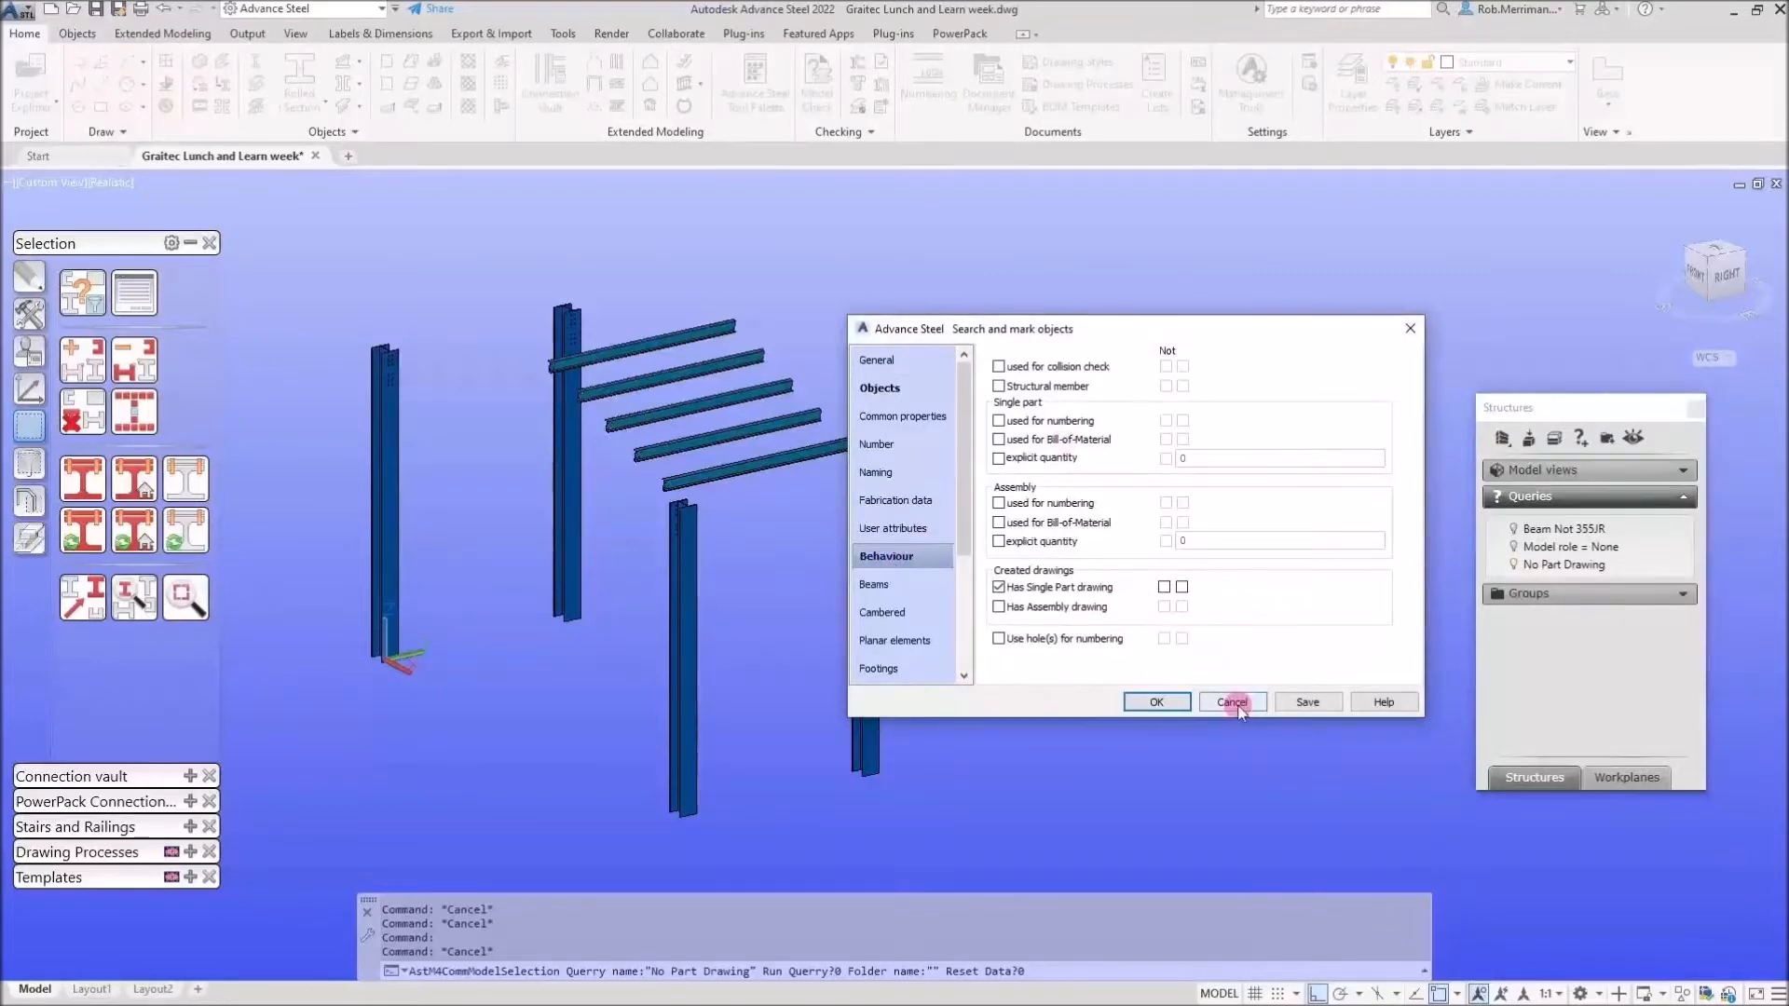
Inspect the remaining columns, then switch off the No Part Drawing filter to show the whole building.
left_click(868, 551)
right_click(868, 551)
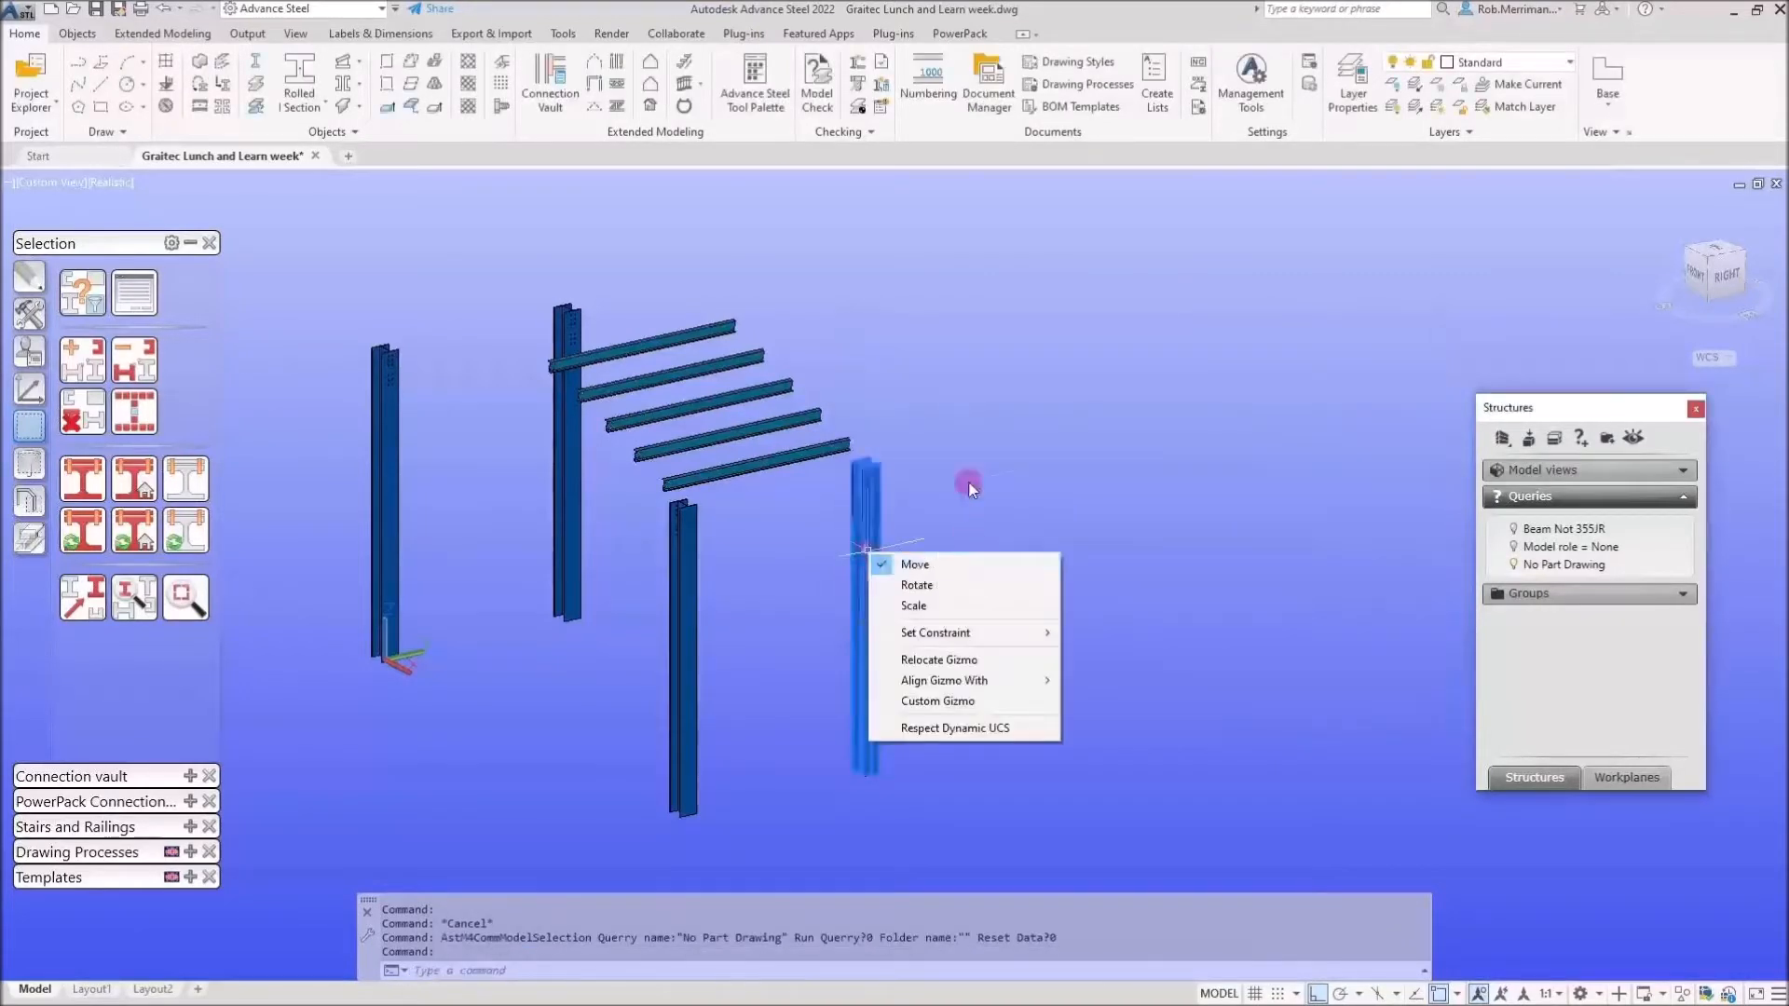
right_click(969, 488)
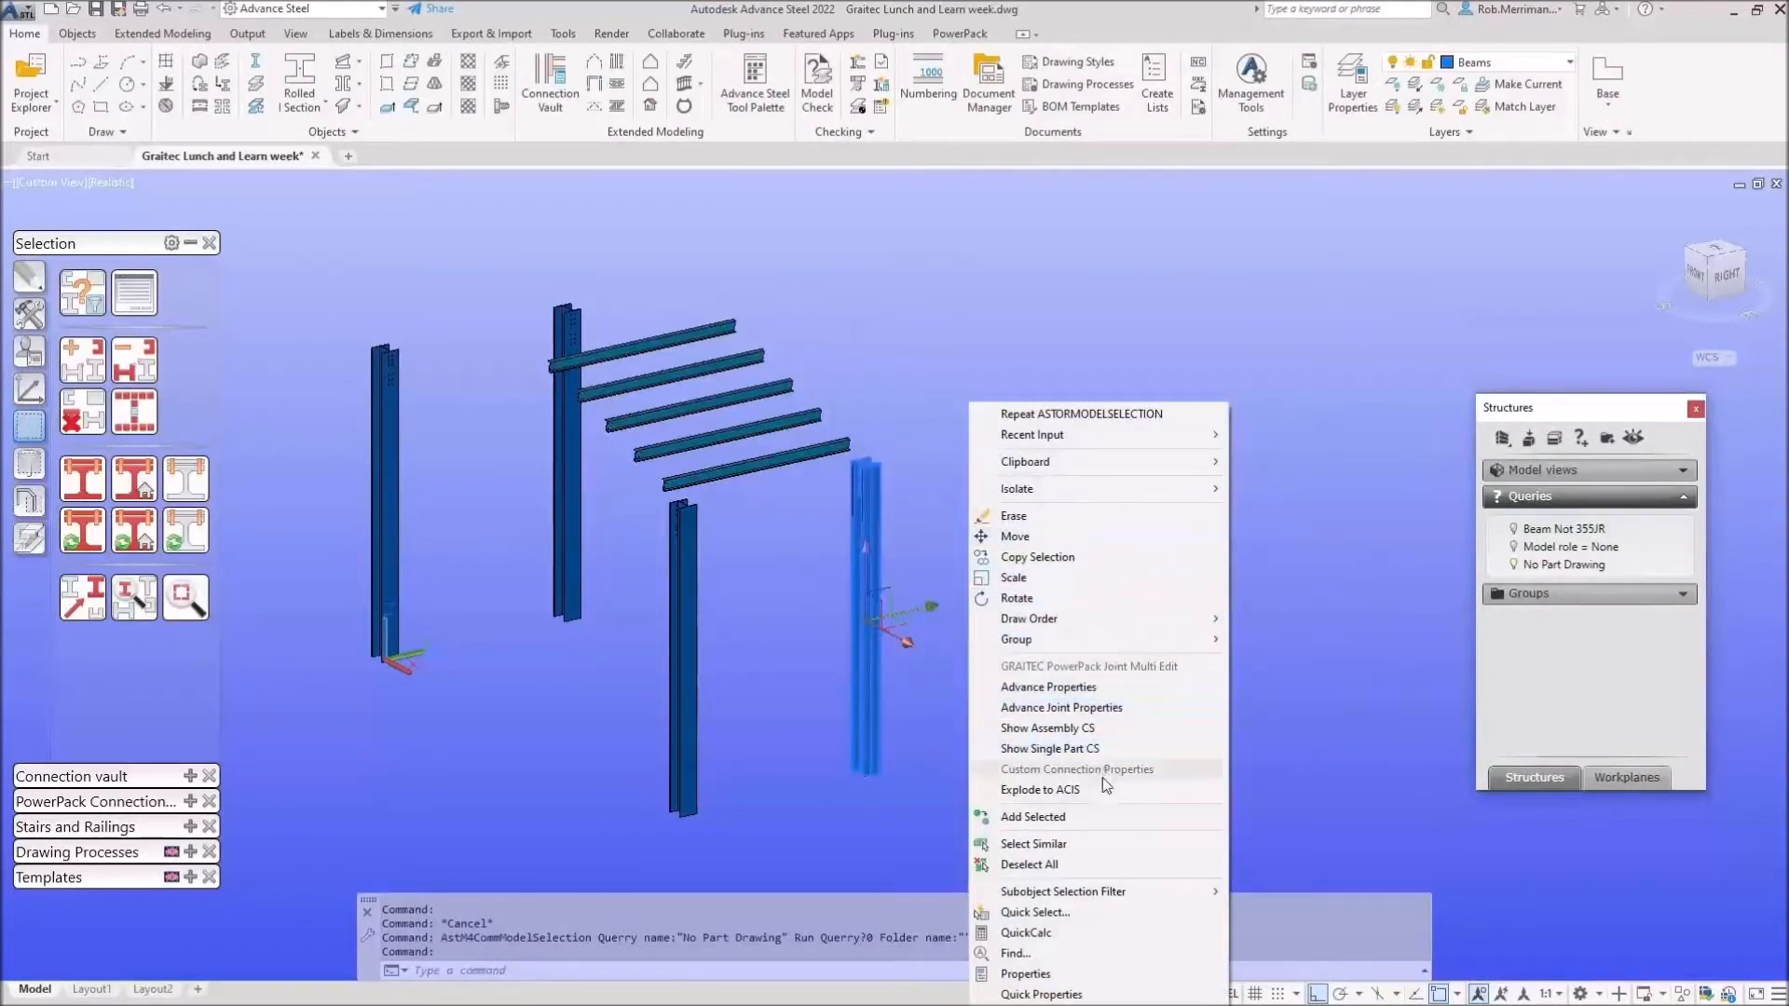
left_click(675, 559)
left_click(675, 561)
right_click(690, 560)
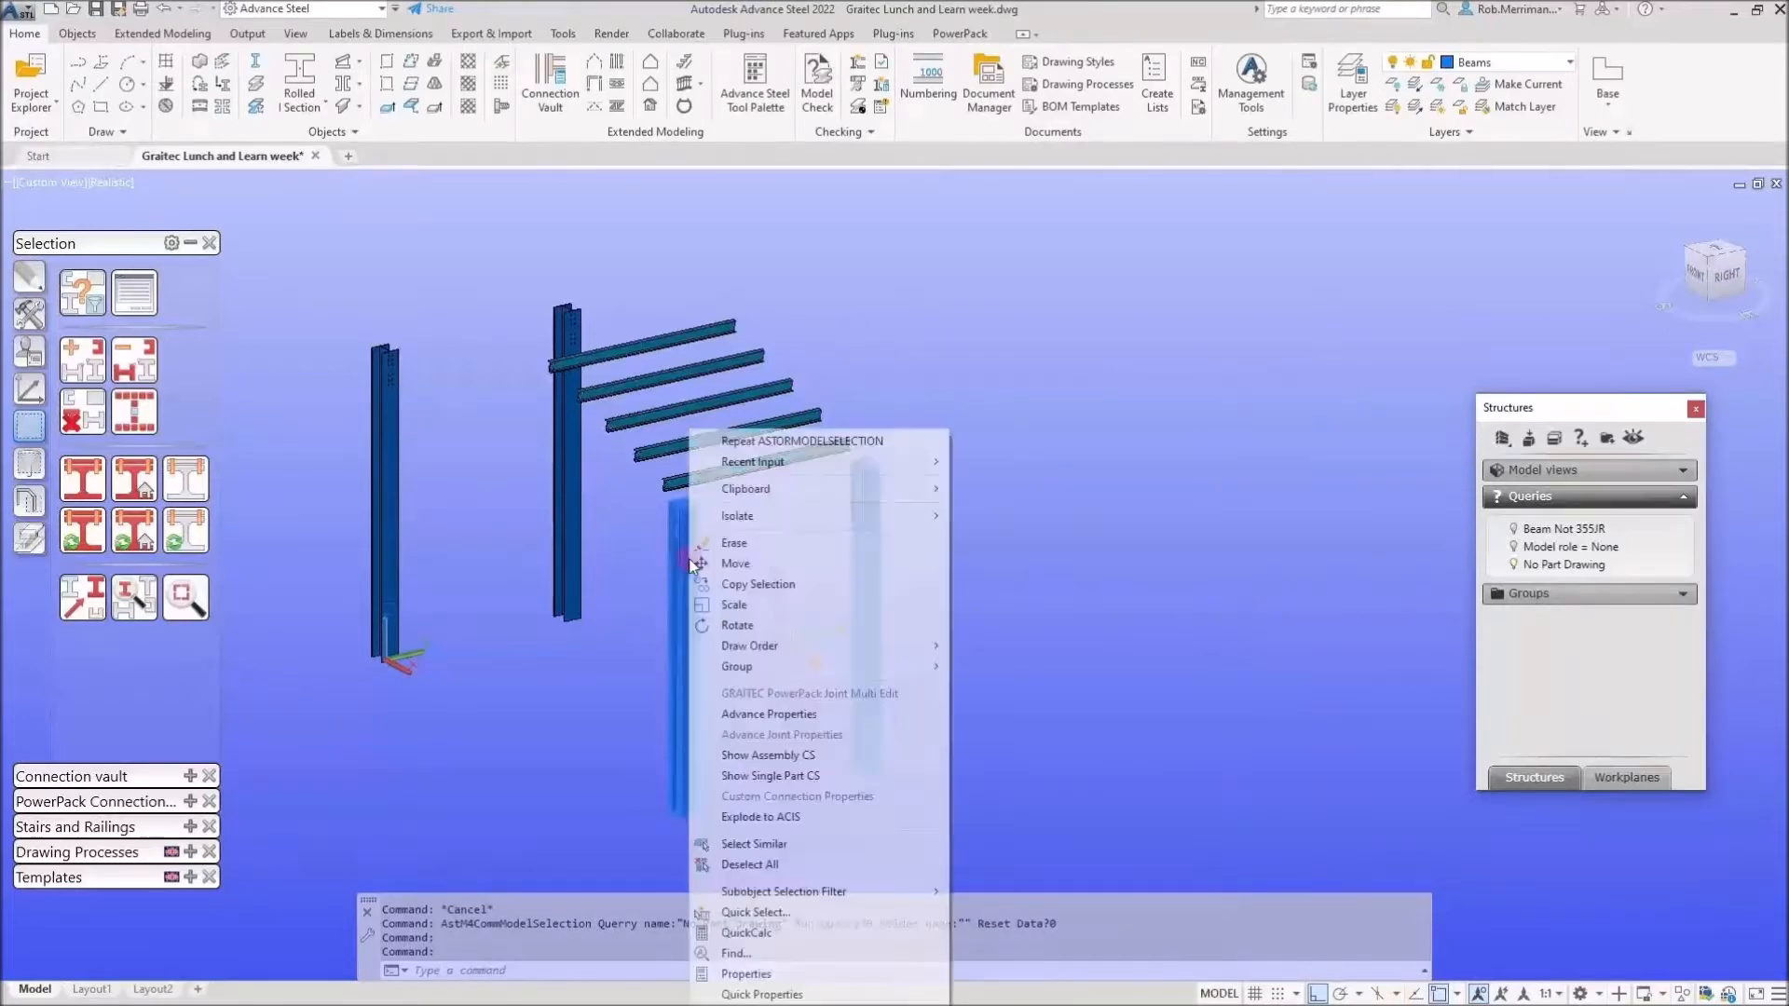
key("Escape")
key("Escape")
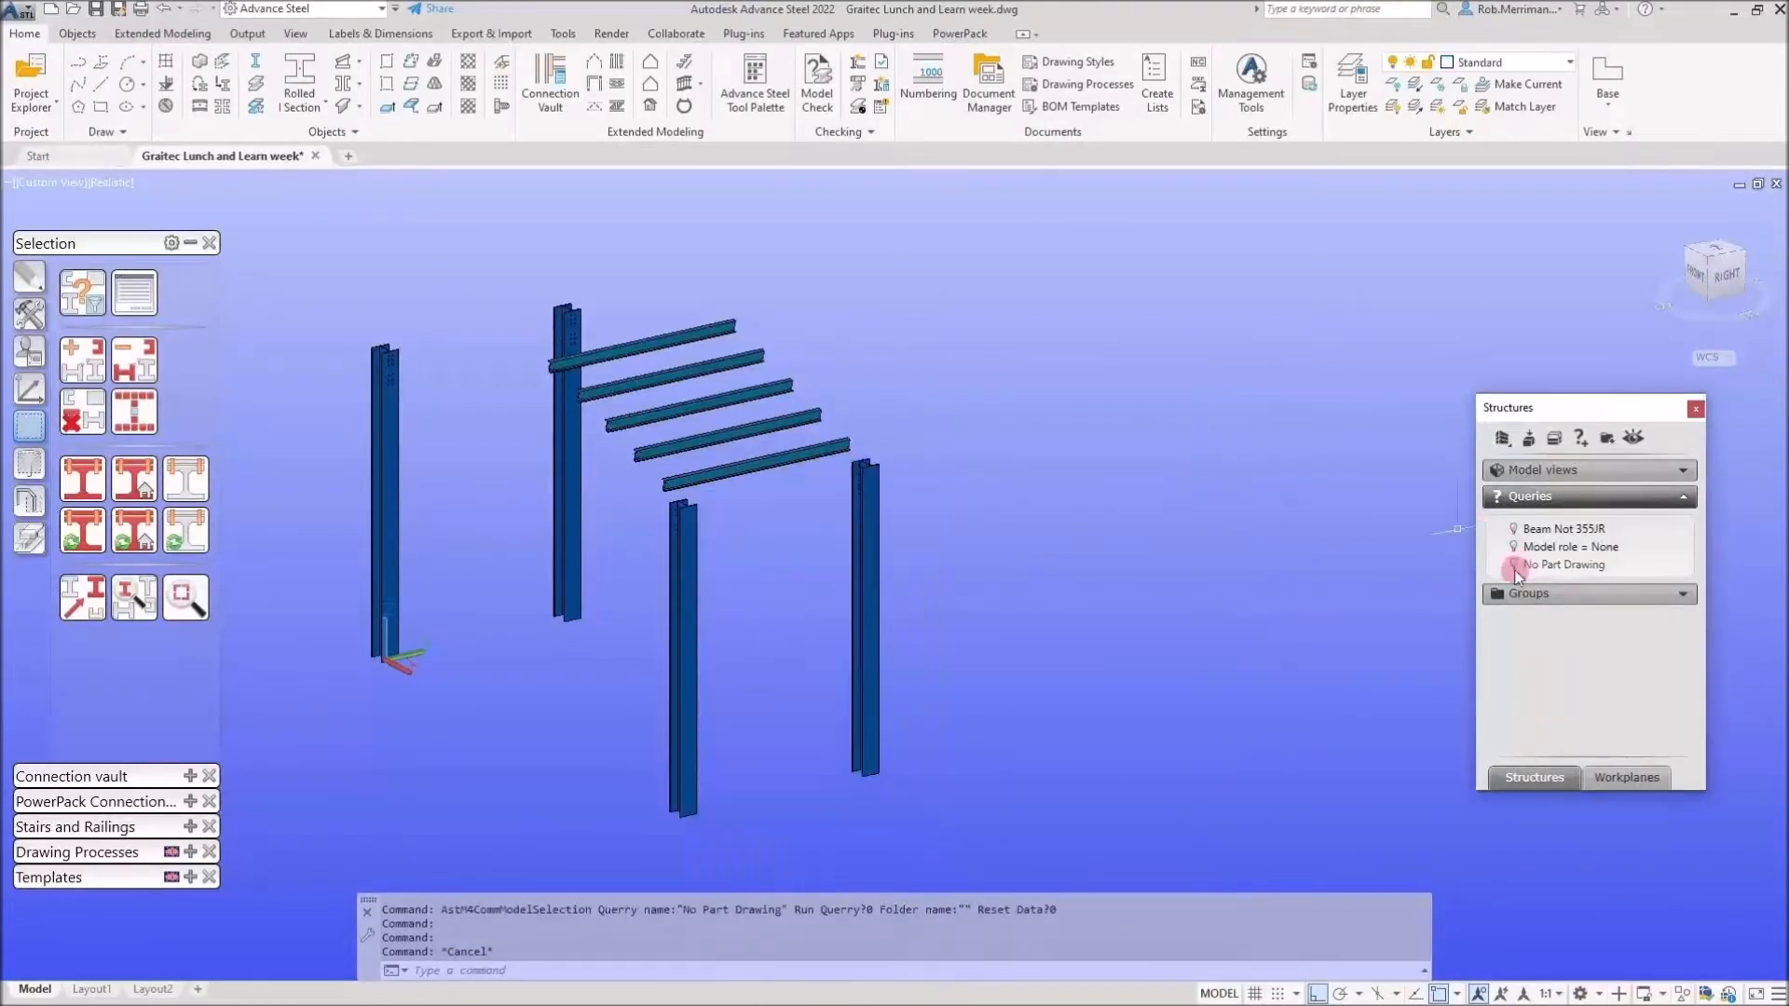
left_click(1513, 565)
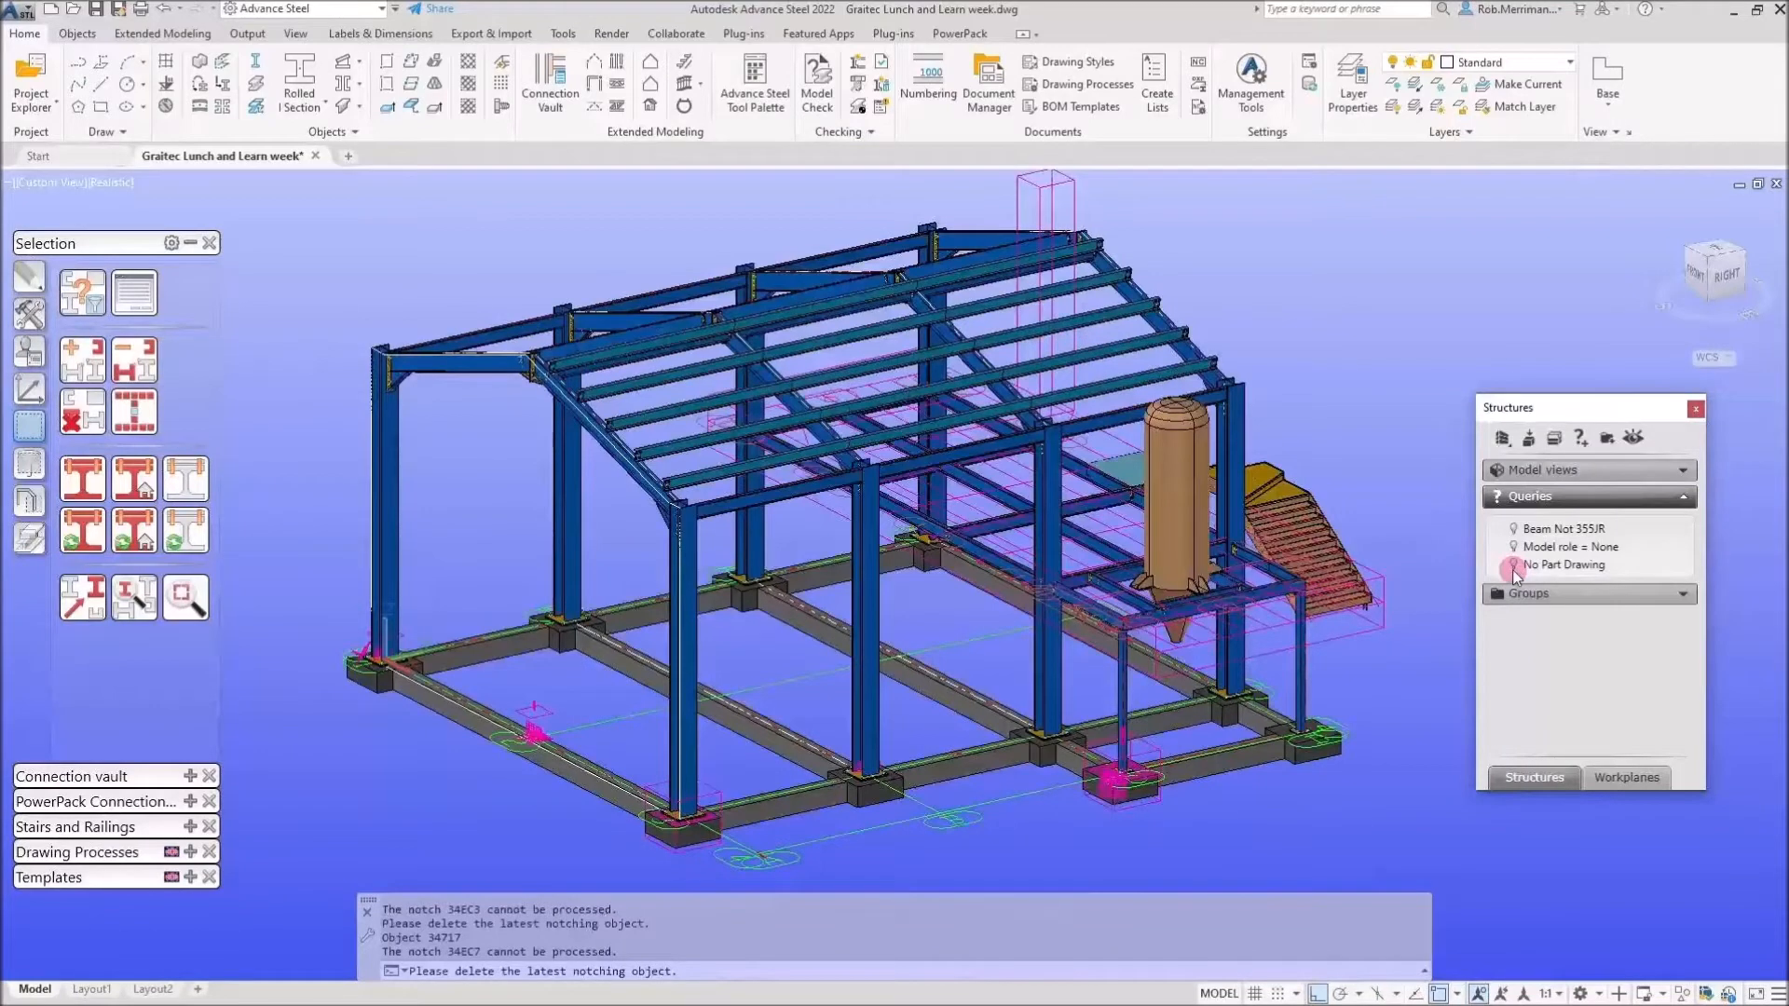
left_click(101, 312)
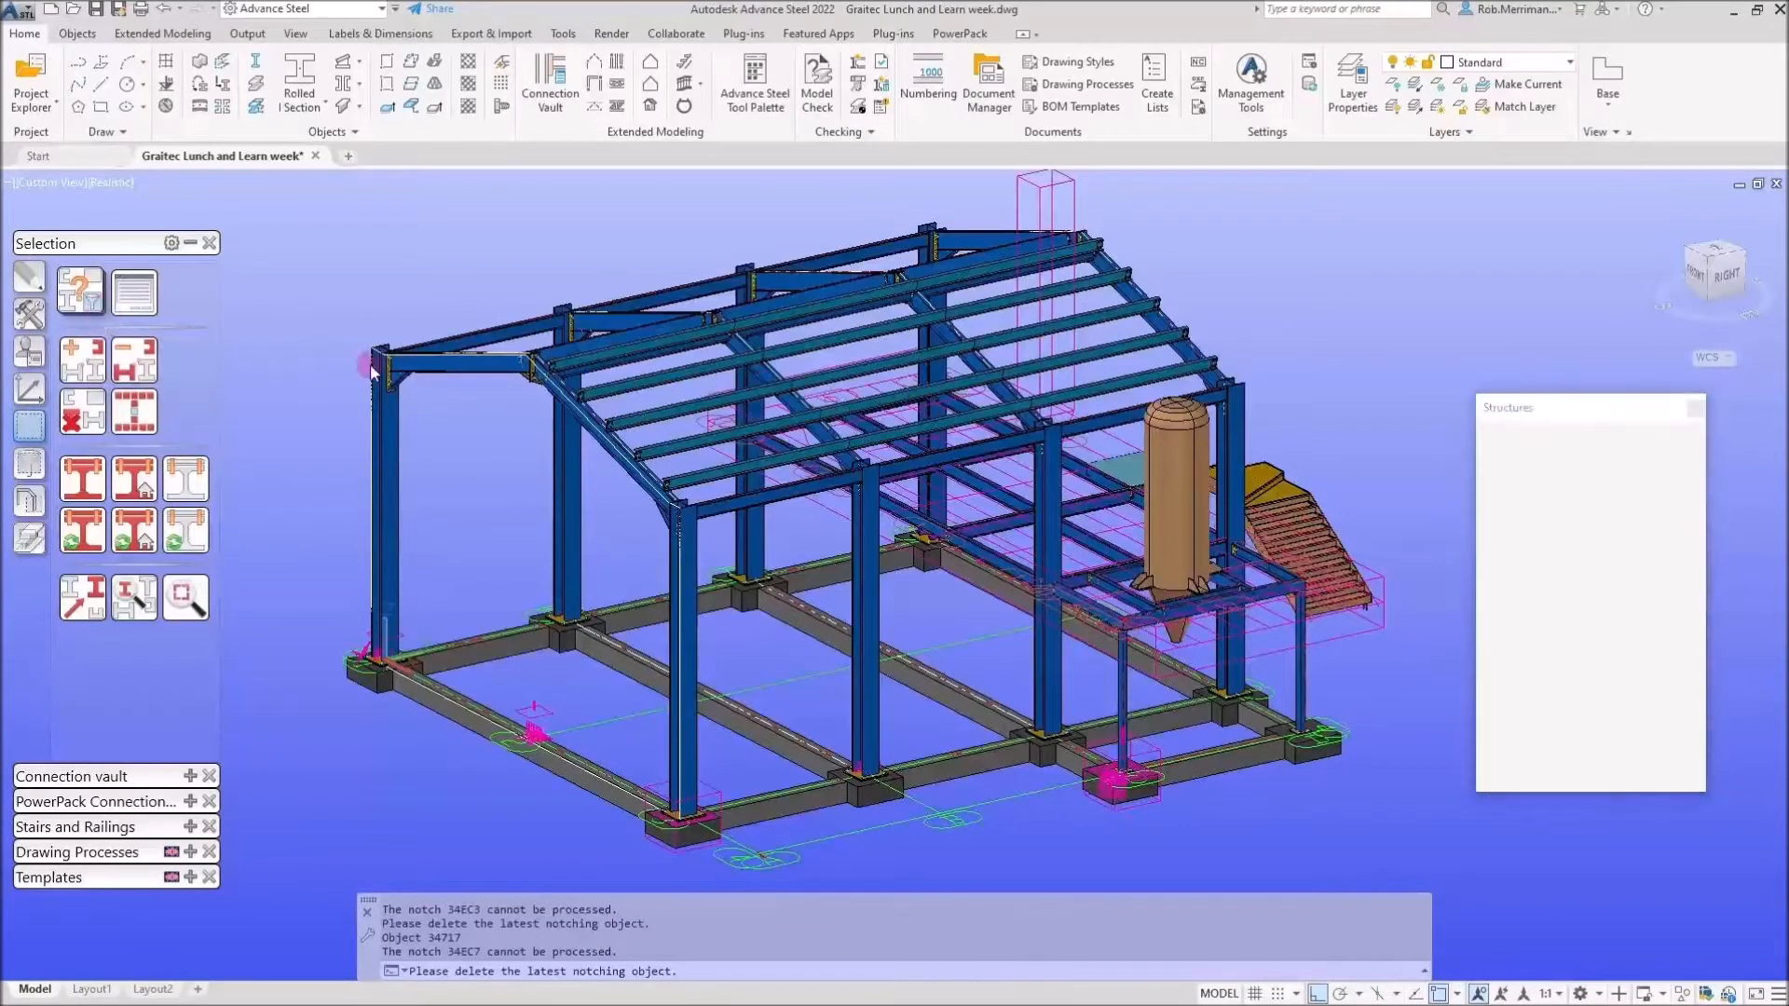
Change the Behaviour criteria from Has Single Part drawing to Has Assembly drawing with Not.
left_click(901, 559)
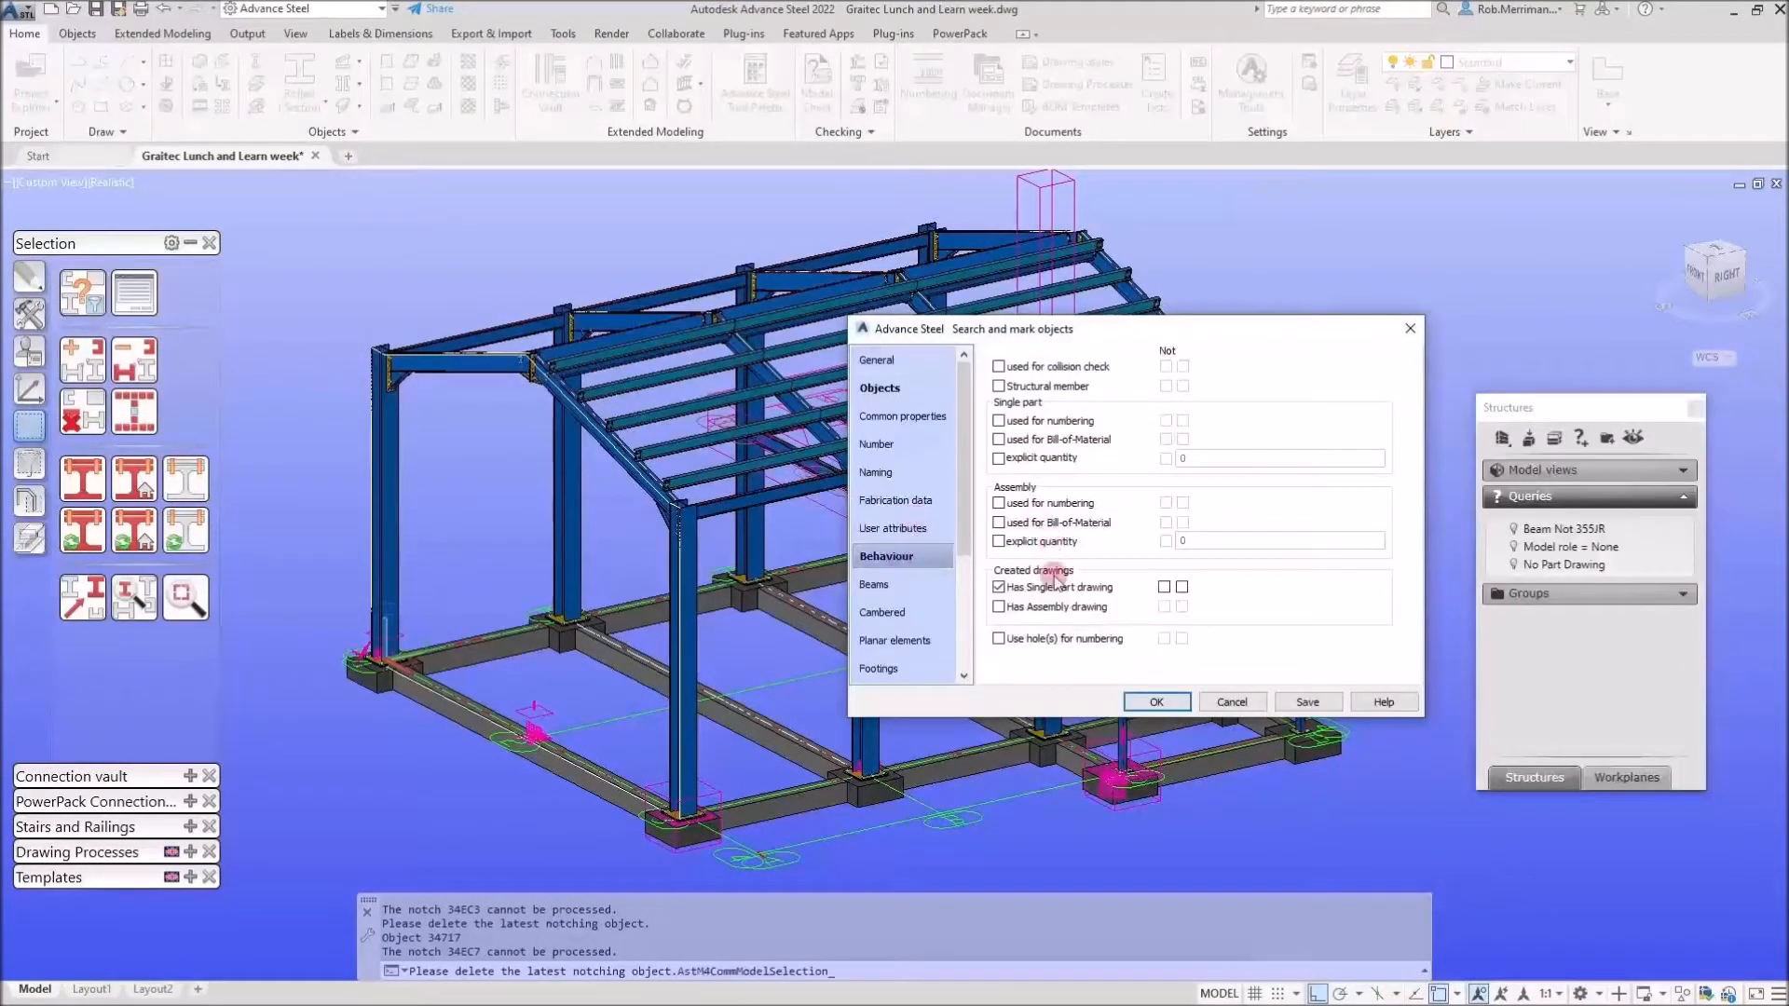
left_click(999, 587)
left_click(999, 606)
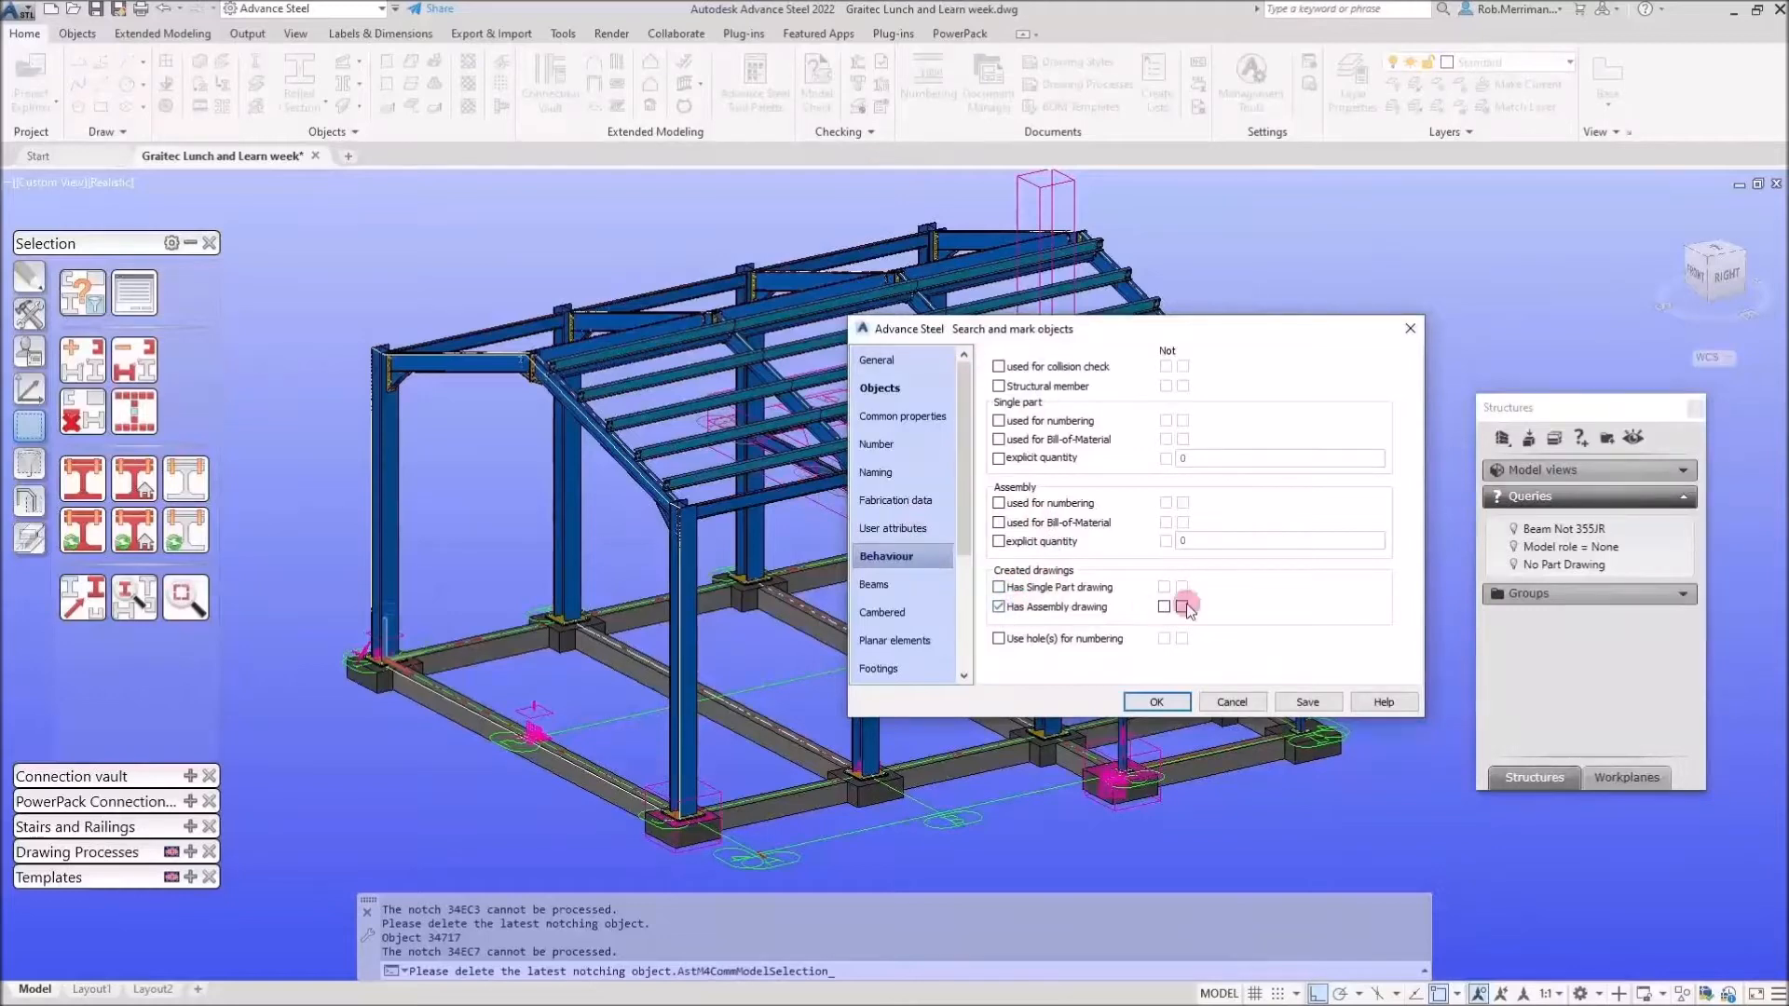
left_click(1182, 606)
Save the criteria as 'No Assembly Drawing', then toggle its filter on and off.
left_click(1314, 702)
type("No Assembly Drawing")
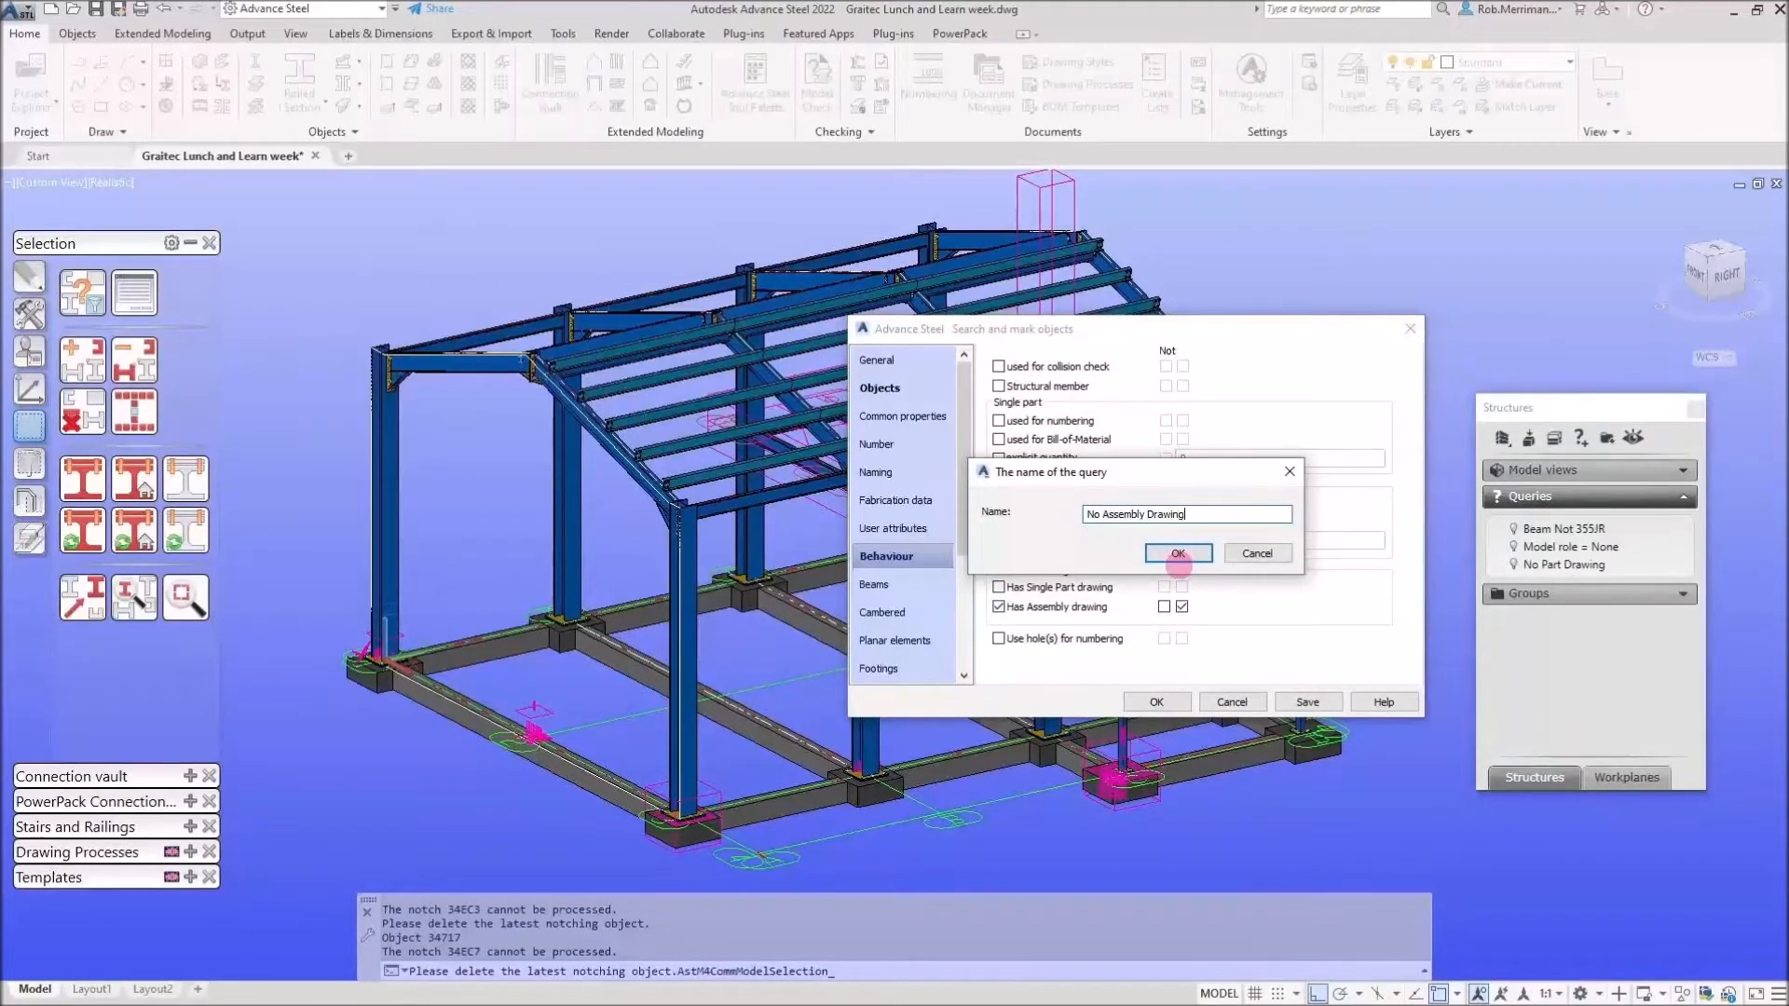
left_click(1179, 553)
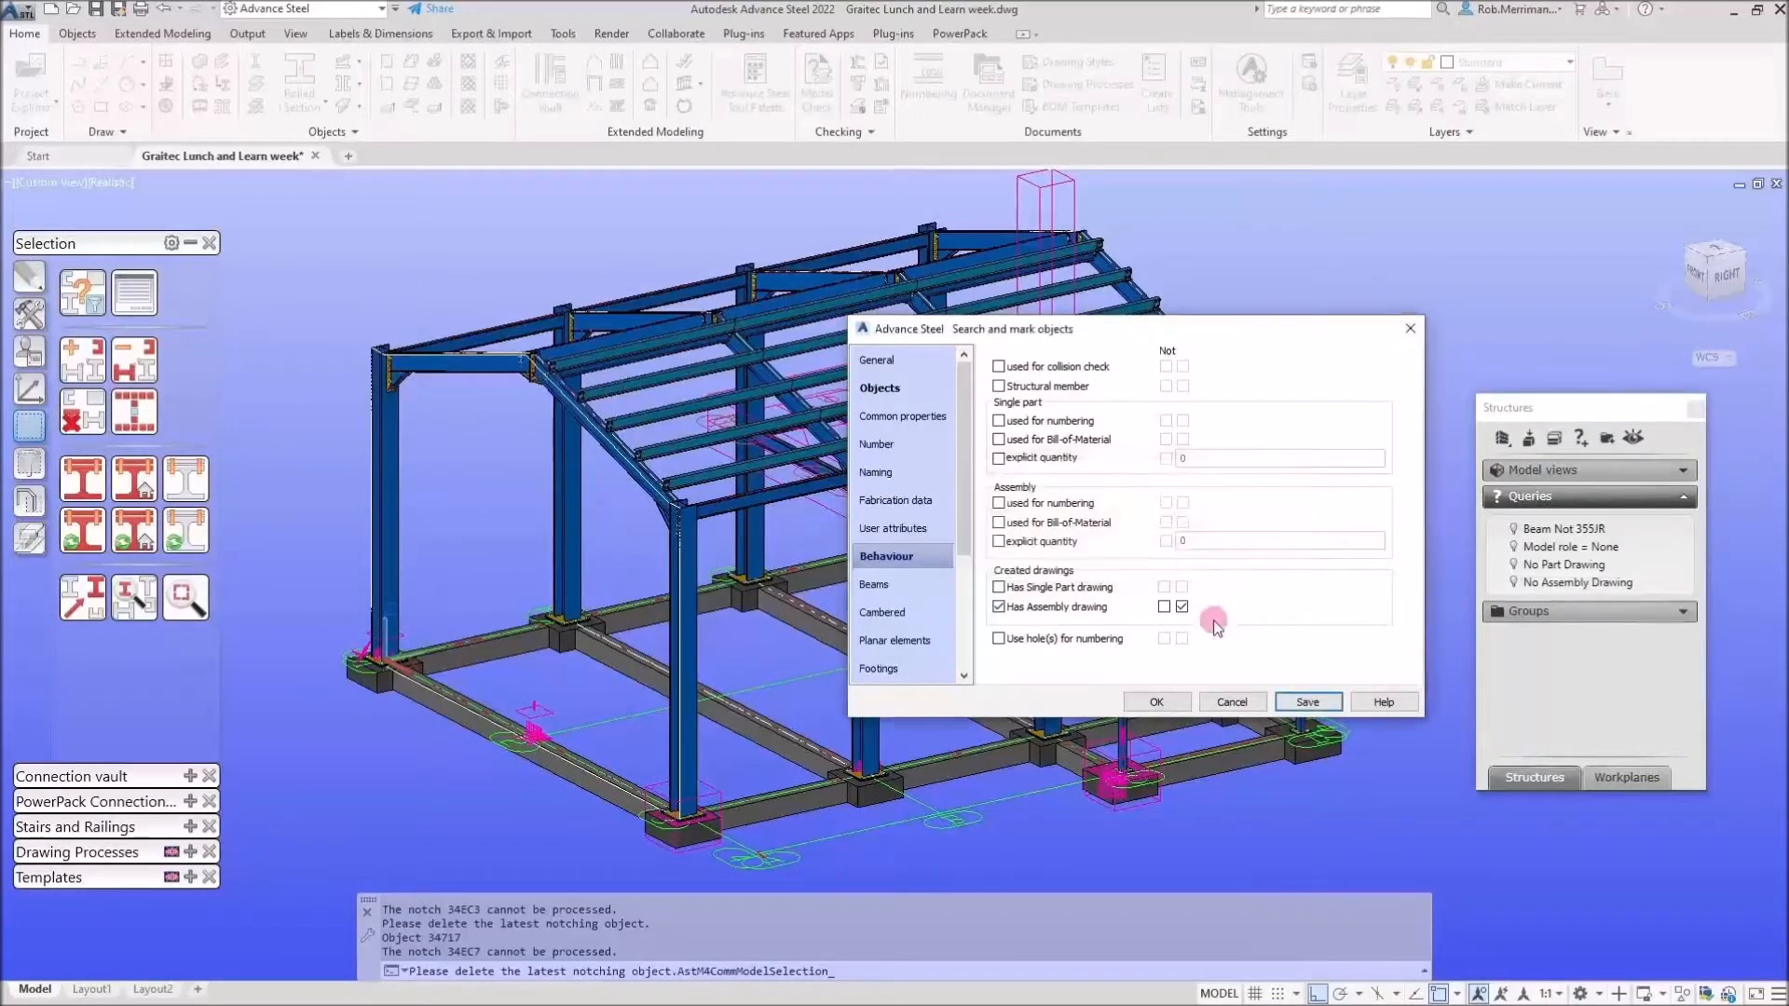
left_click(1514, 583)
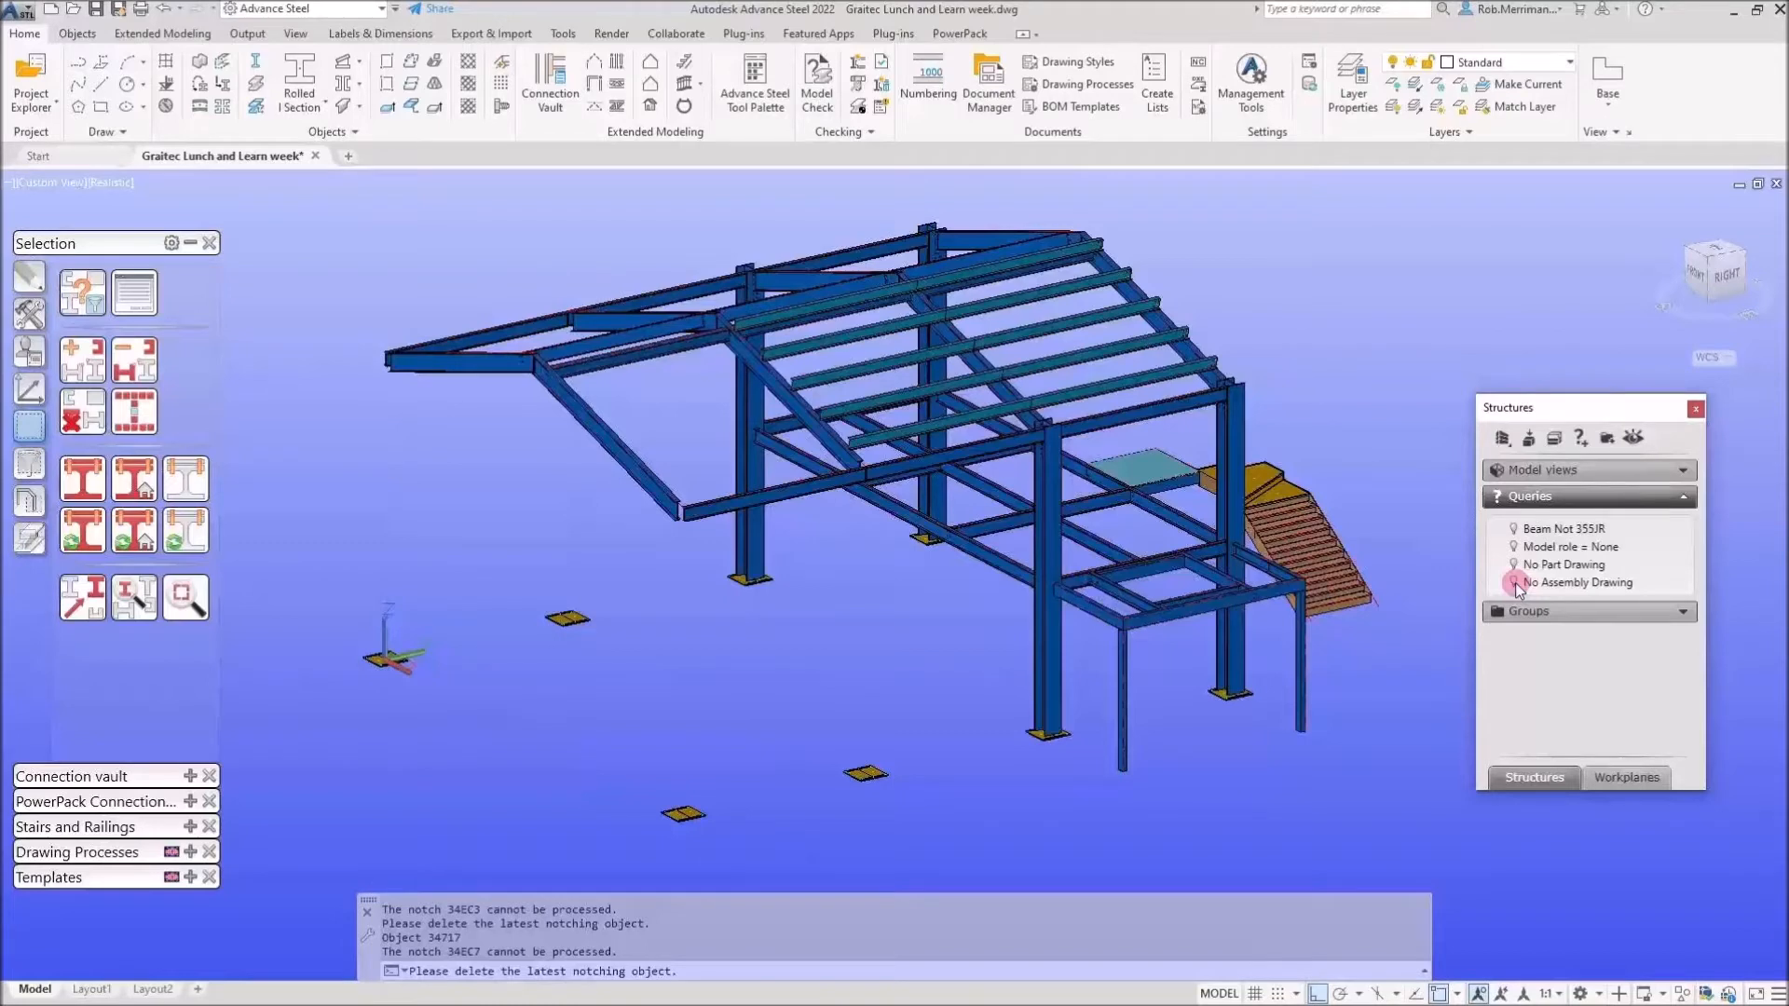
left_click(1516, 583)
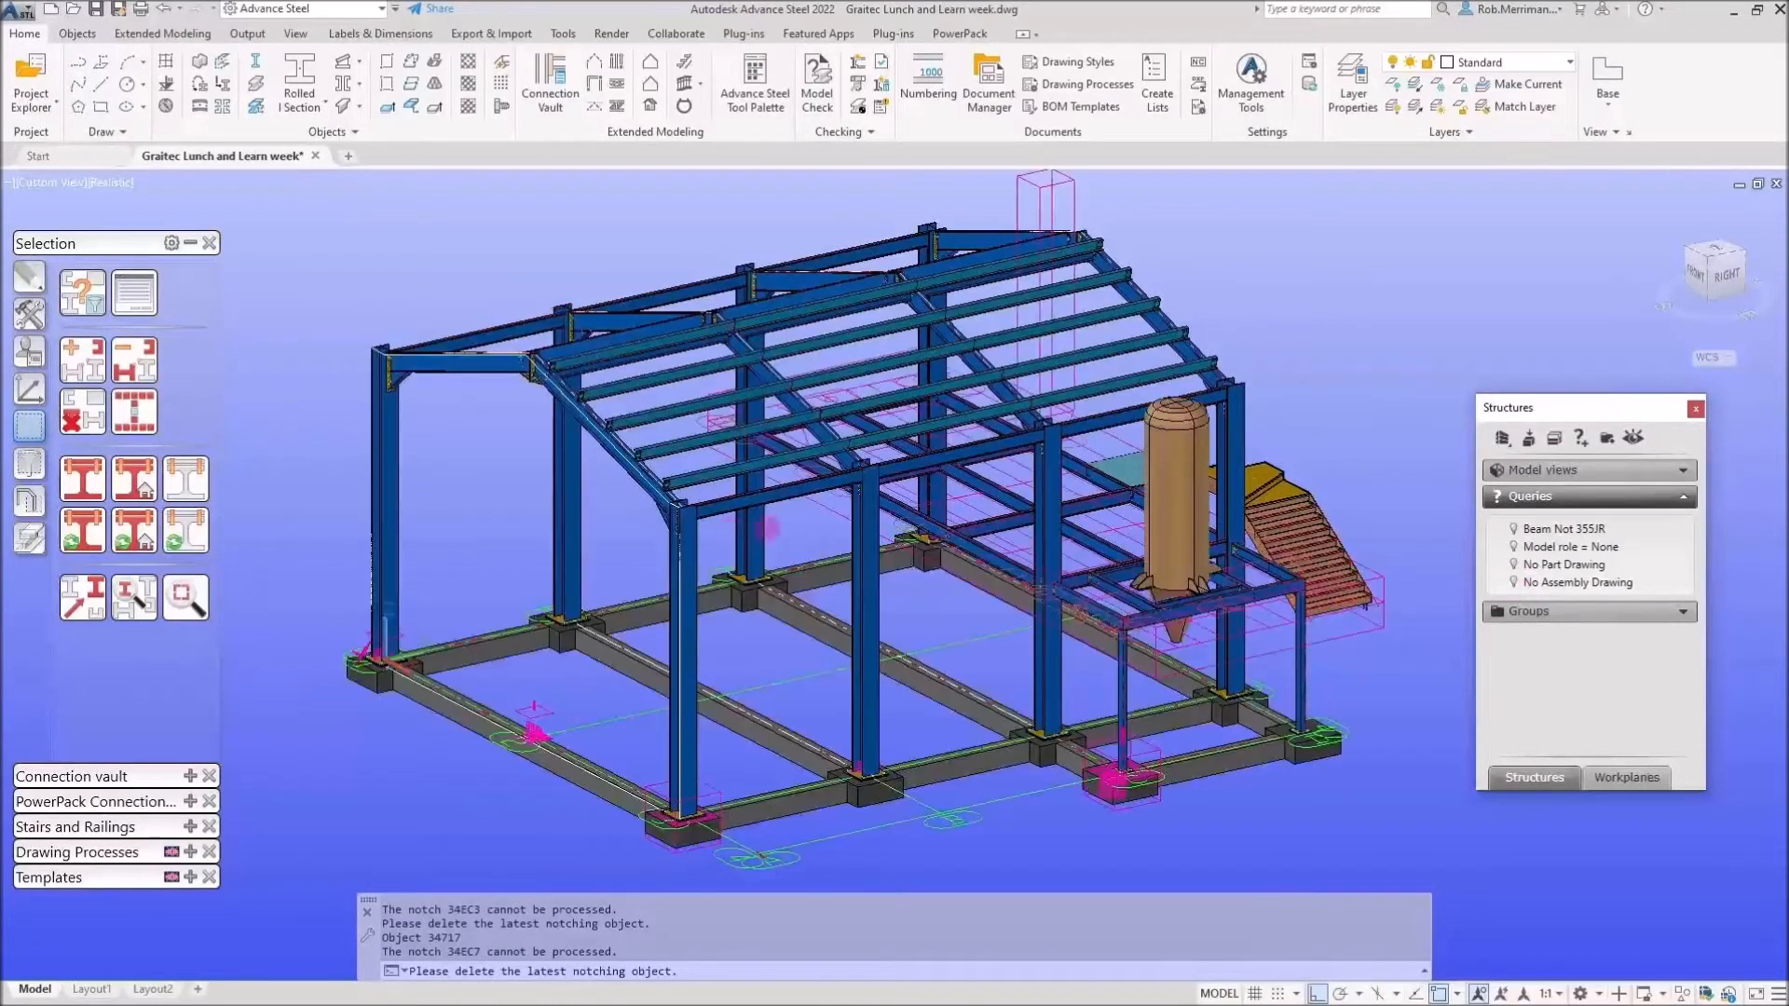
Run PowerPack Check SP to mark the 33 parts missing single part drawings, then clear the marking.
left_click(89, 412)
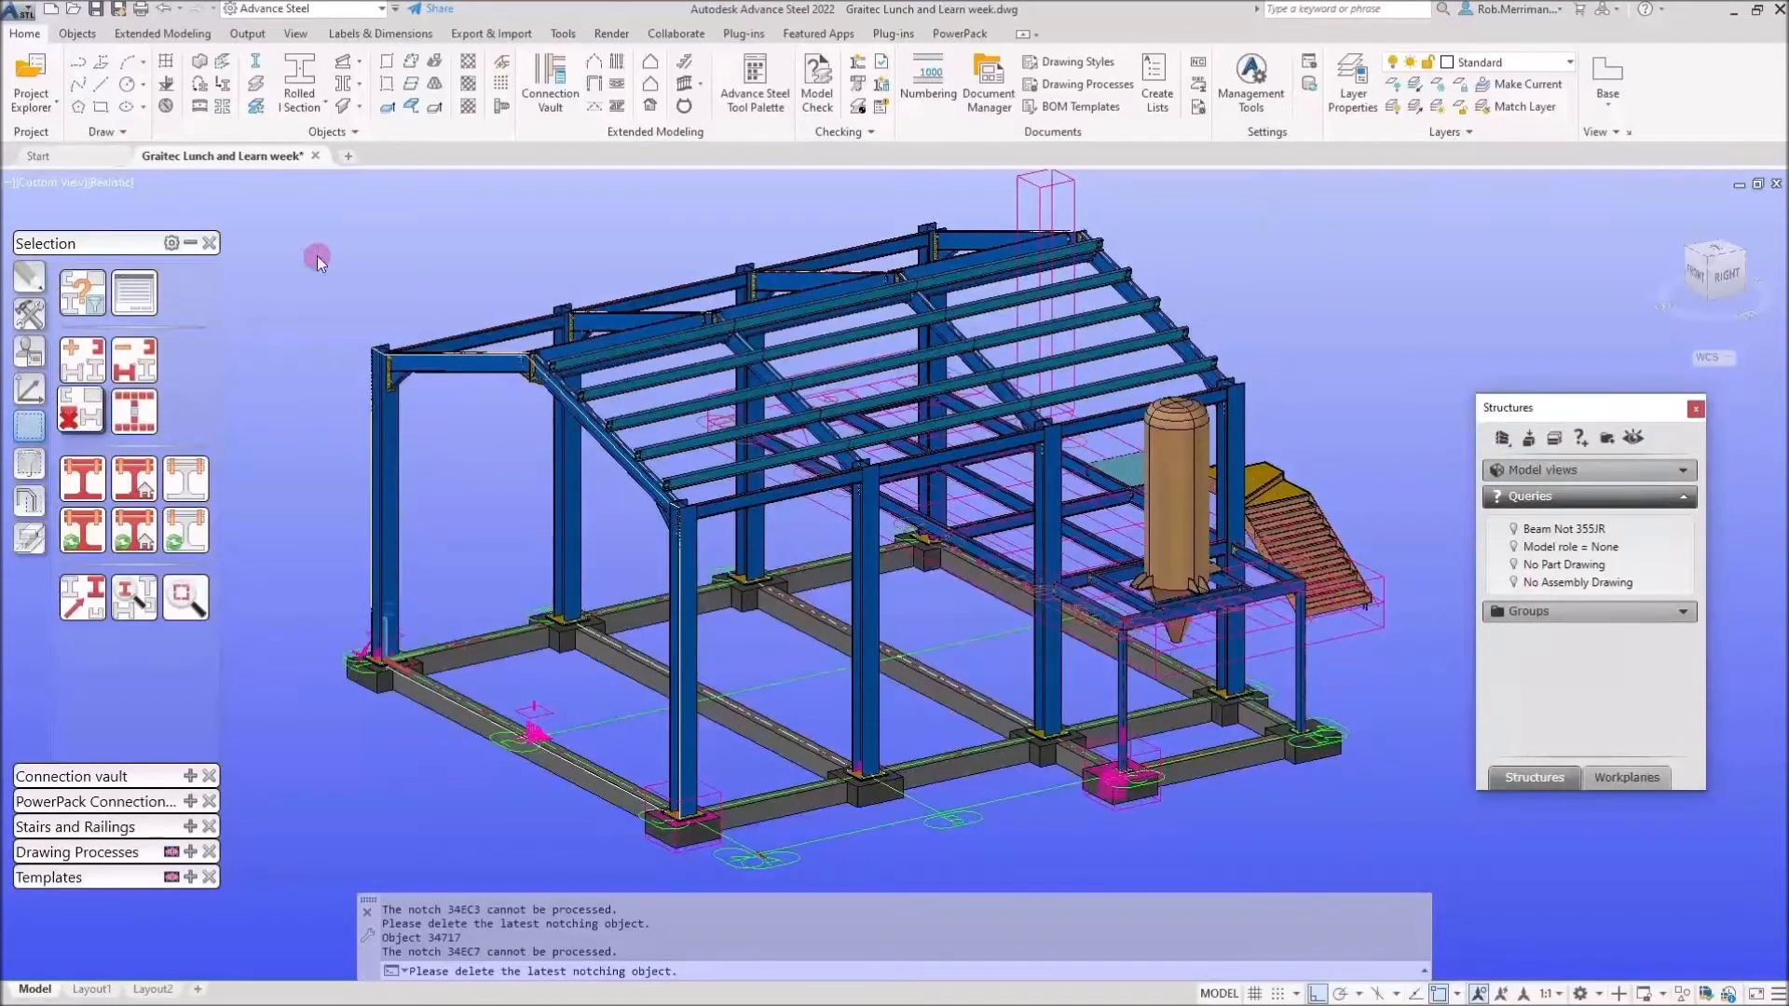
left_click(941, 101)
left_click(960, 35)
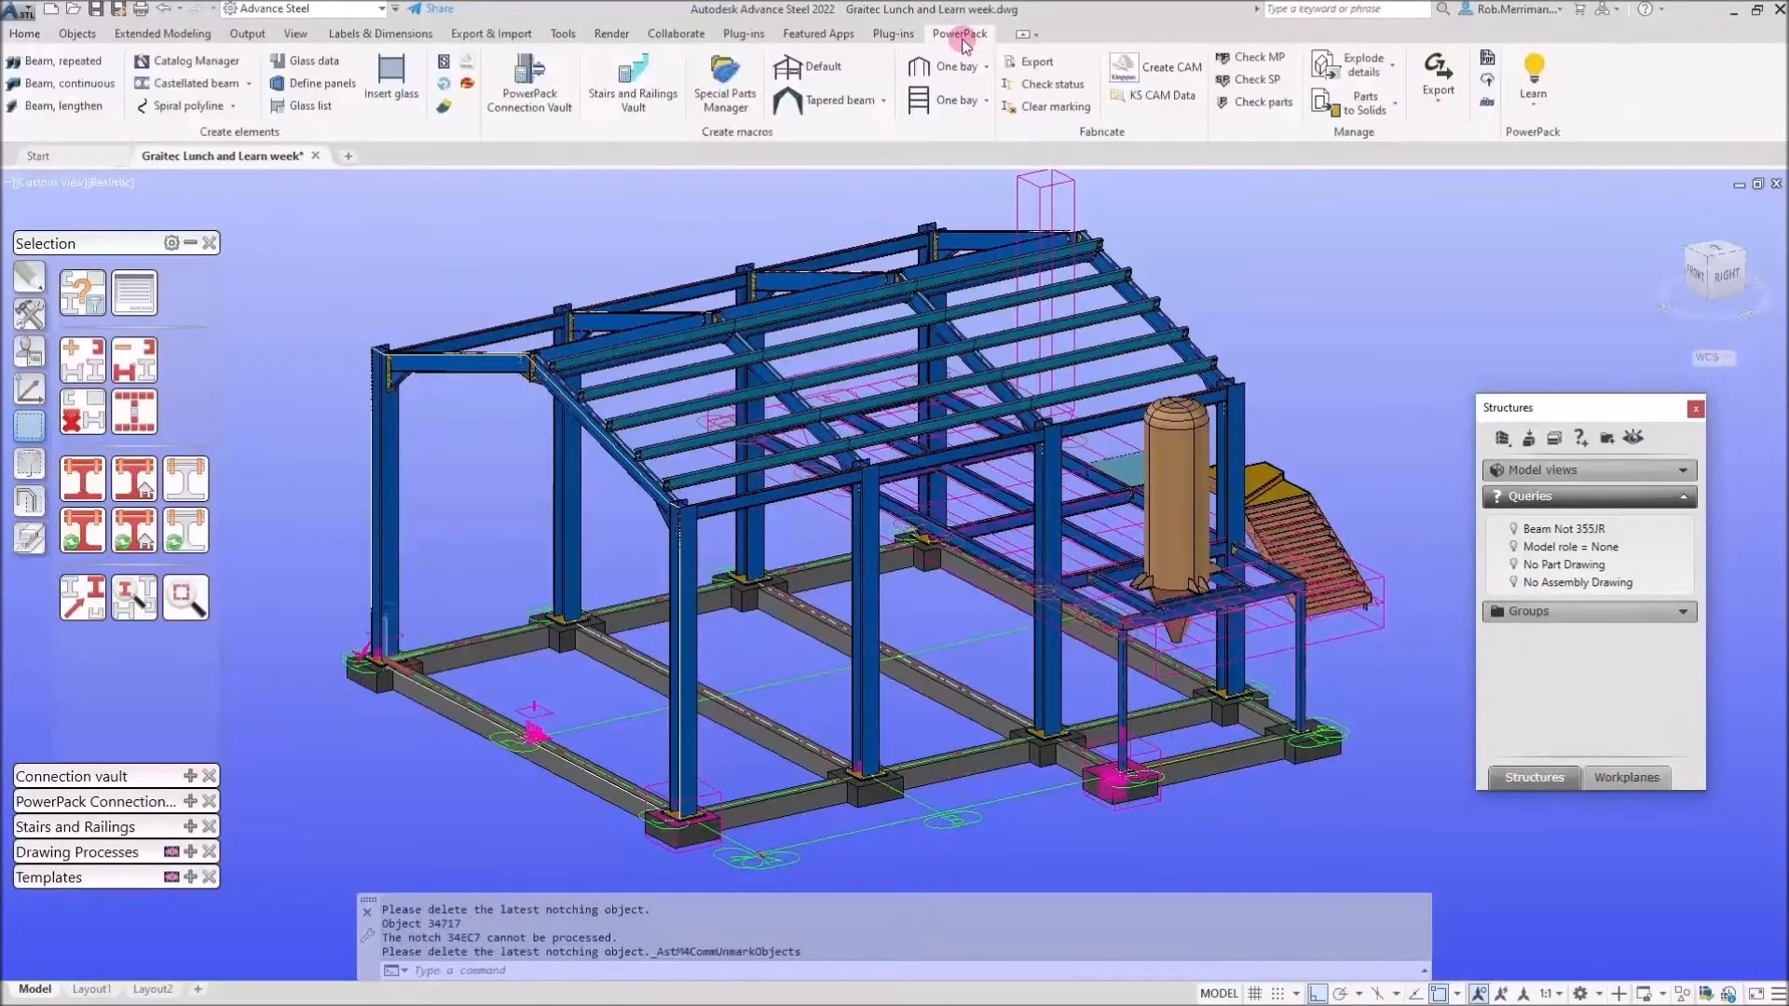
left_click(1274, 58)
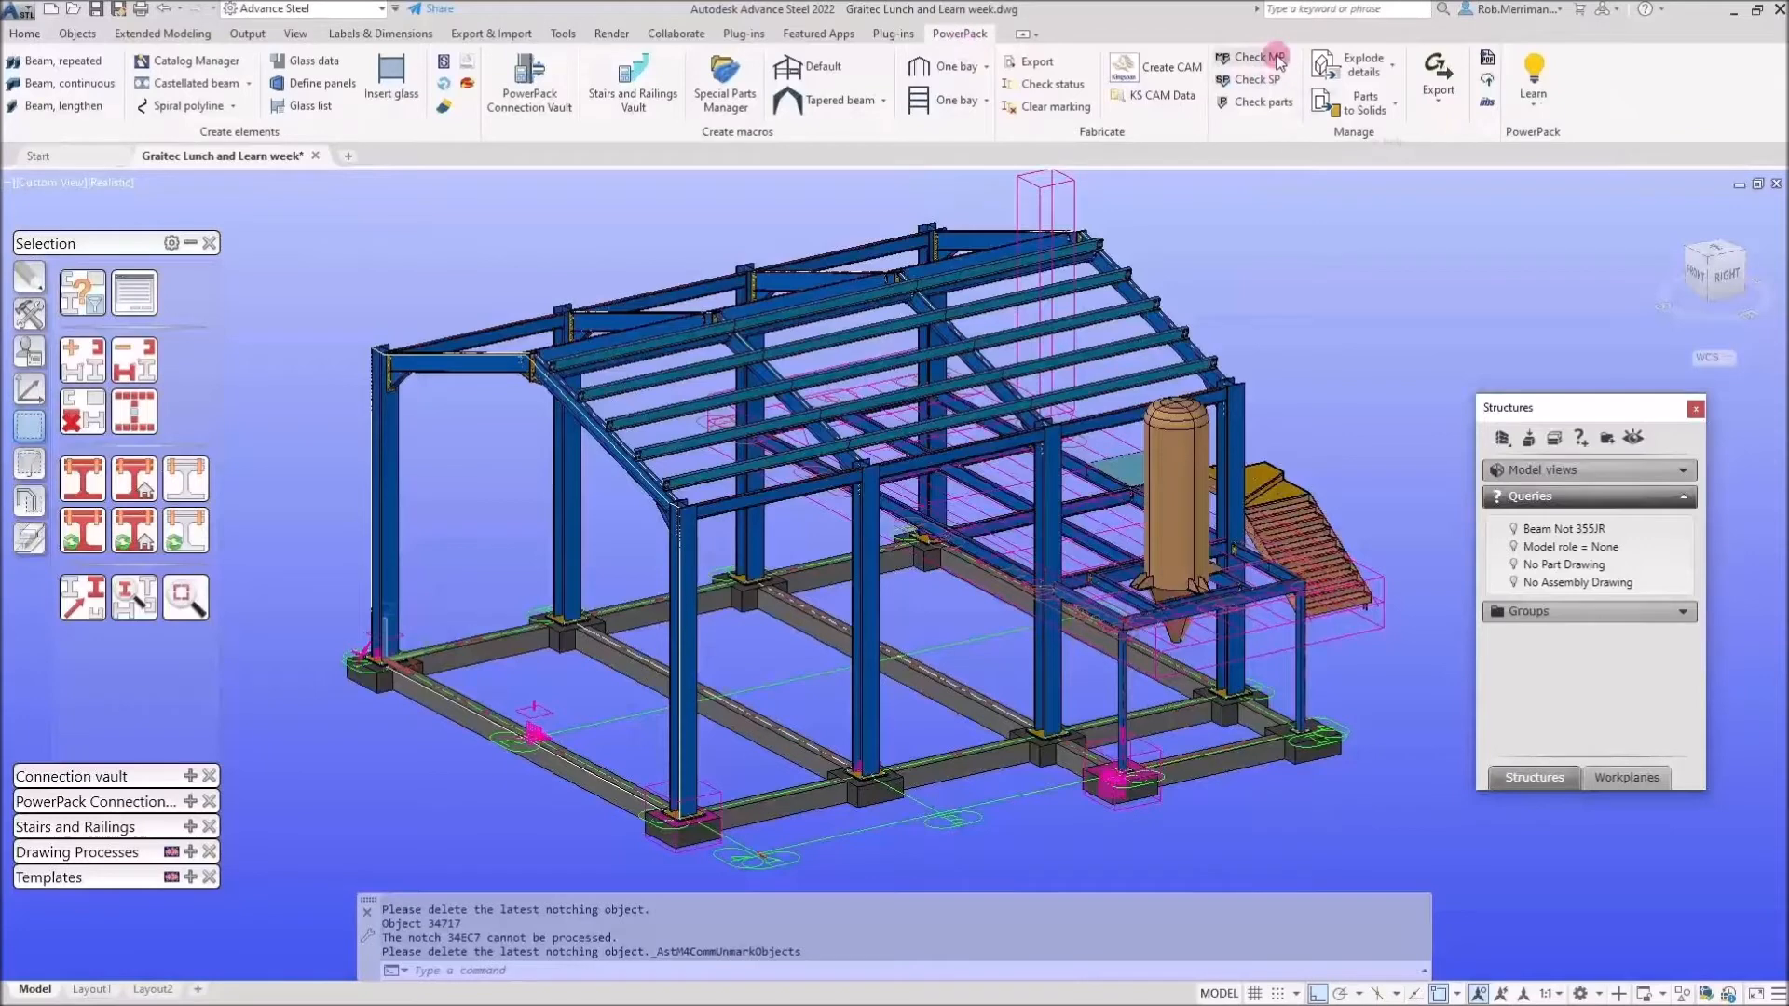
left_click(1260, 80)
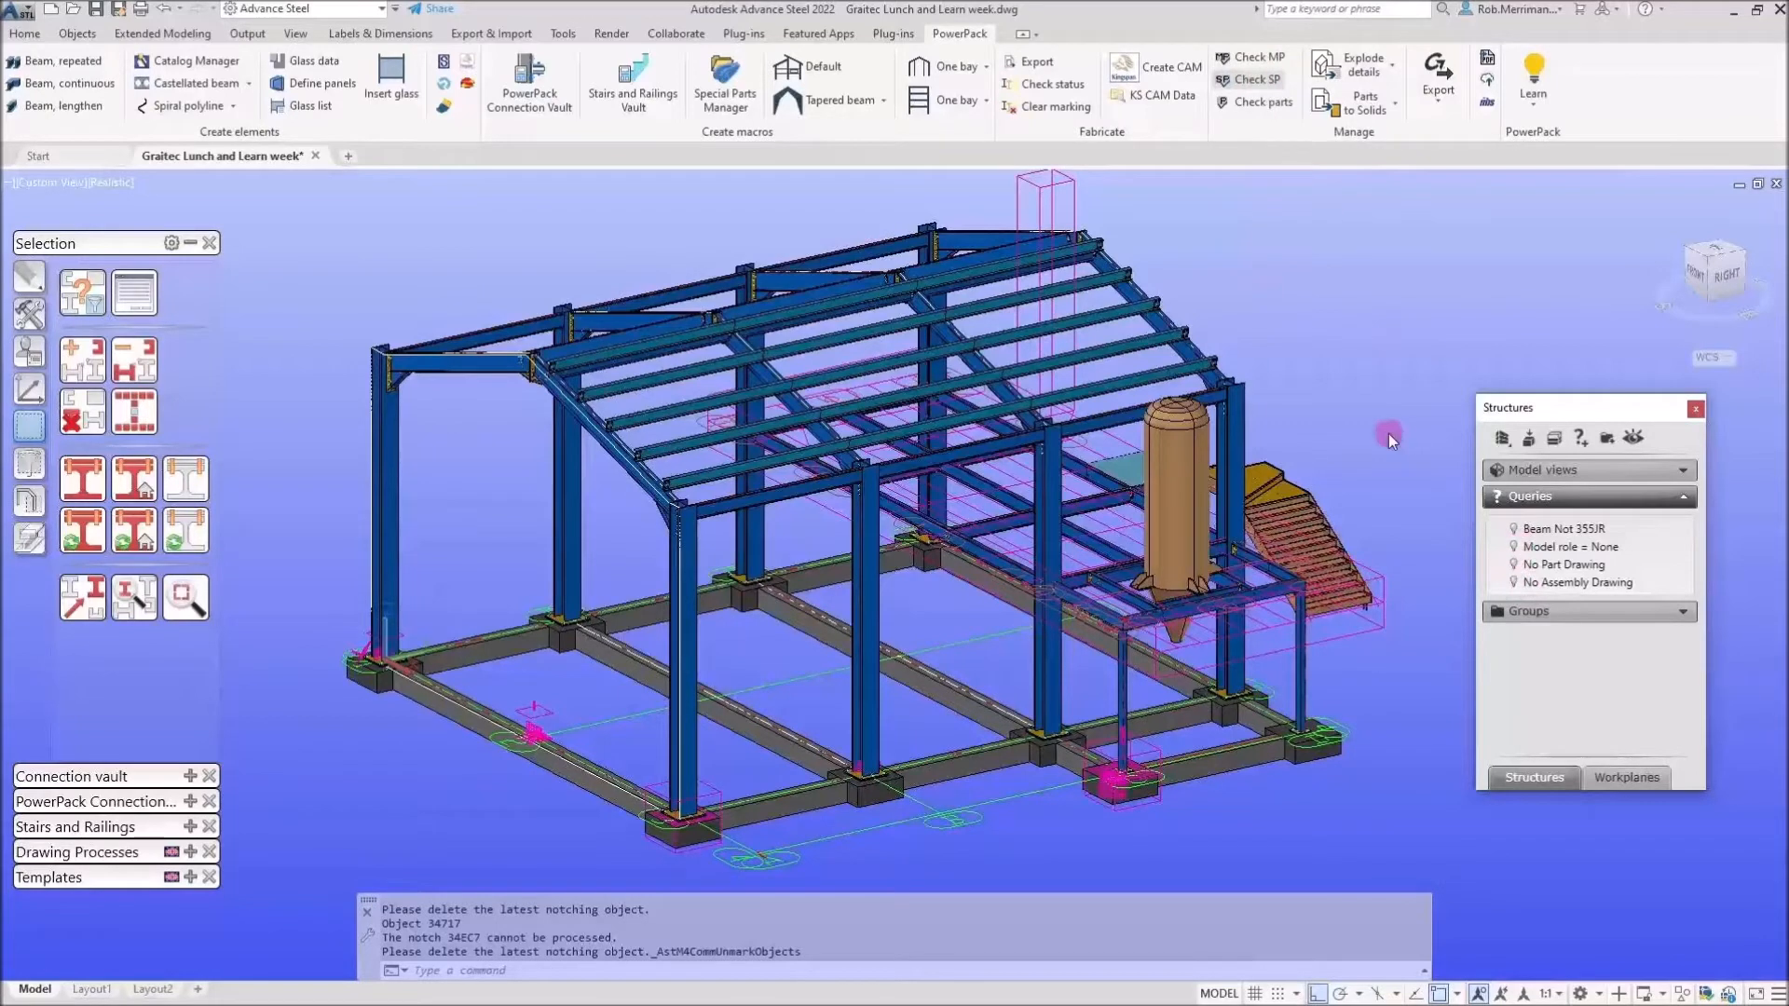
left_click(1252, 103)
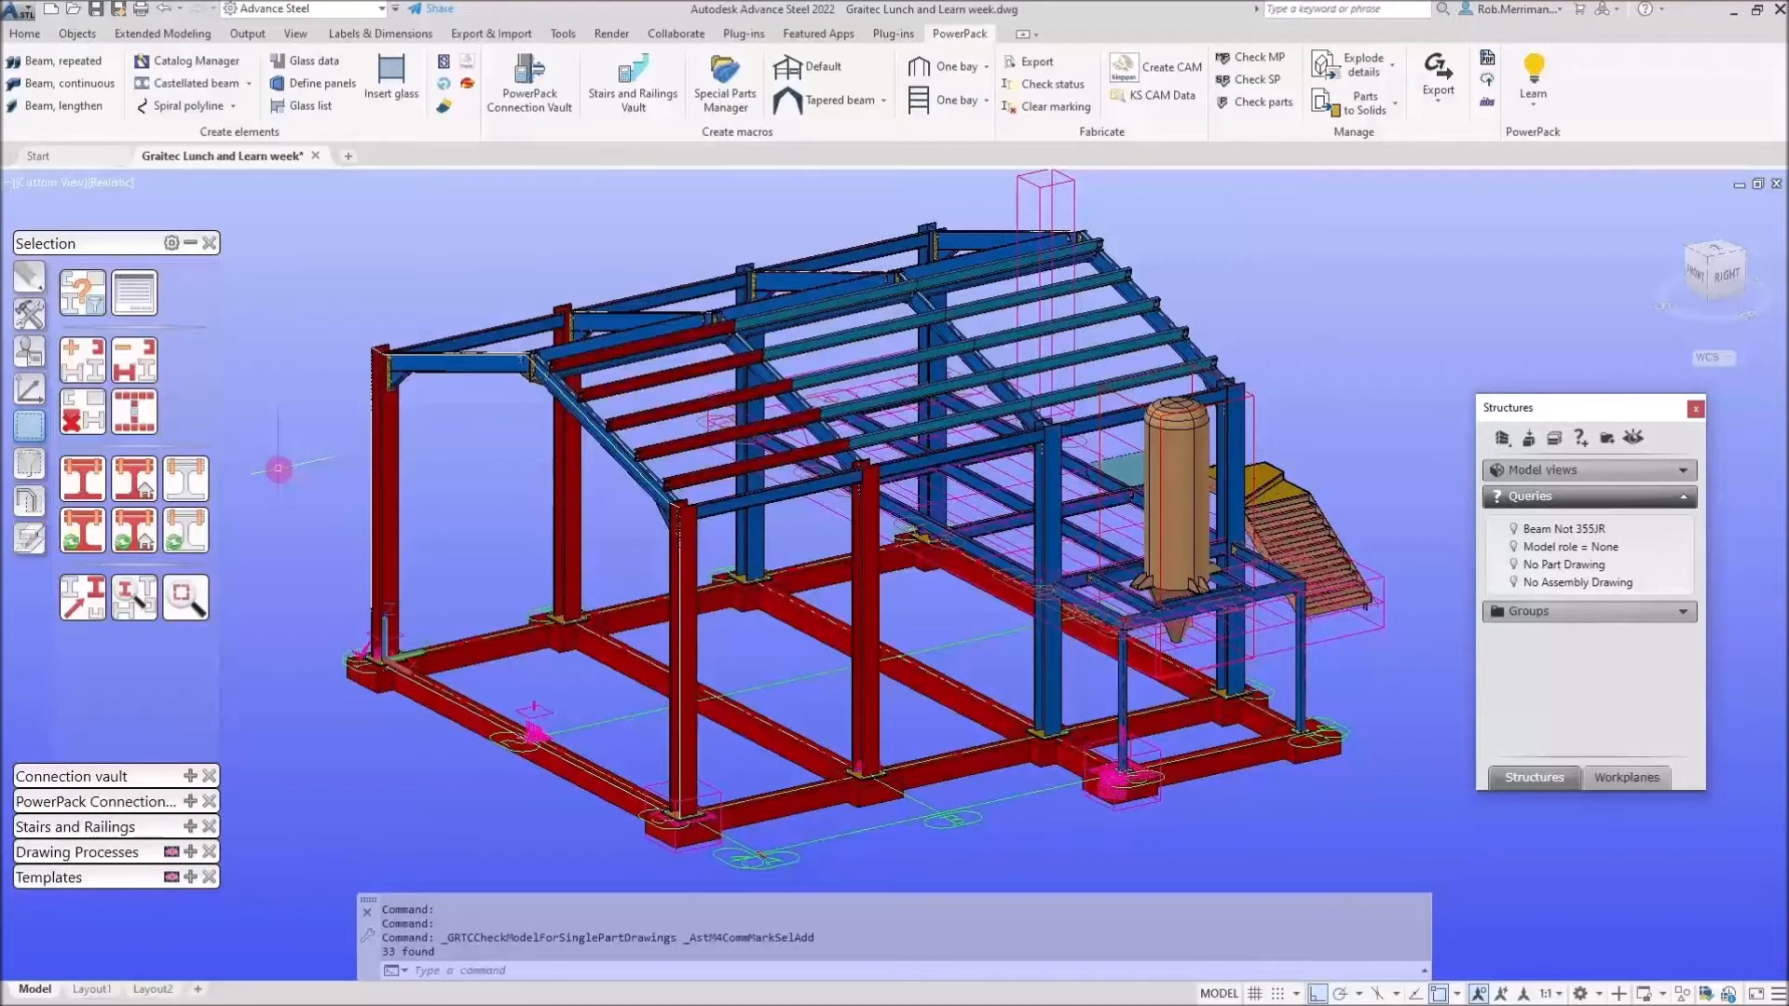
left_click(97, 421)
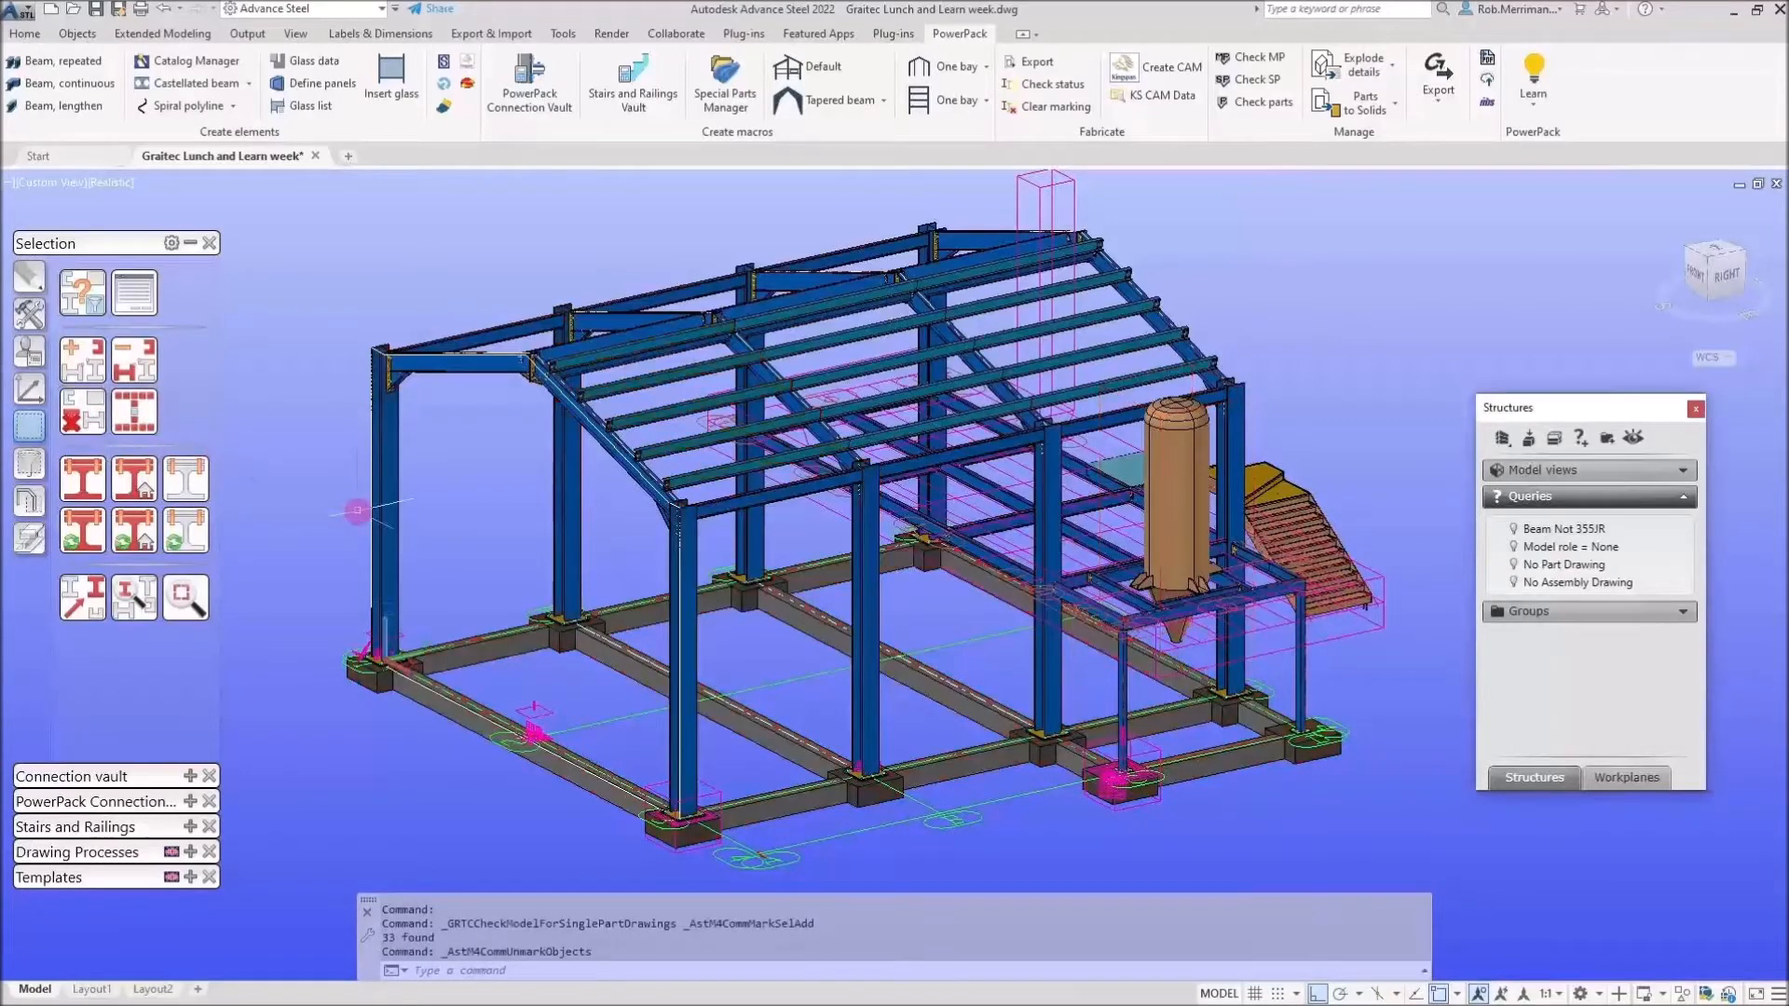
Align the UCS to the end frame's top beam, zoom in, and switch from bolts to holes.
left_click(29, 389)
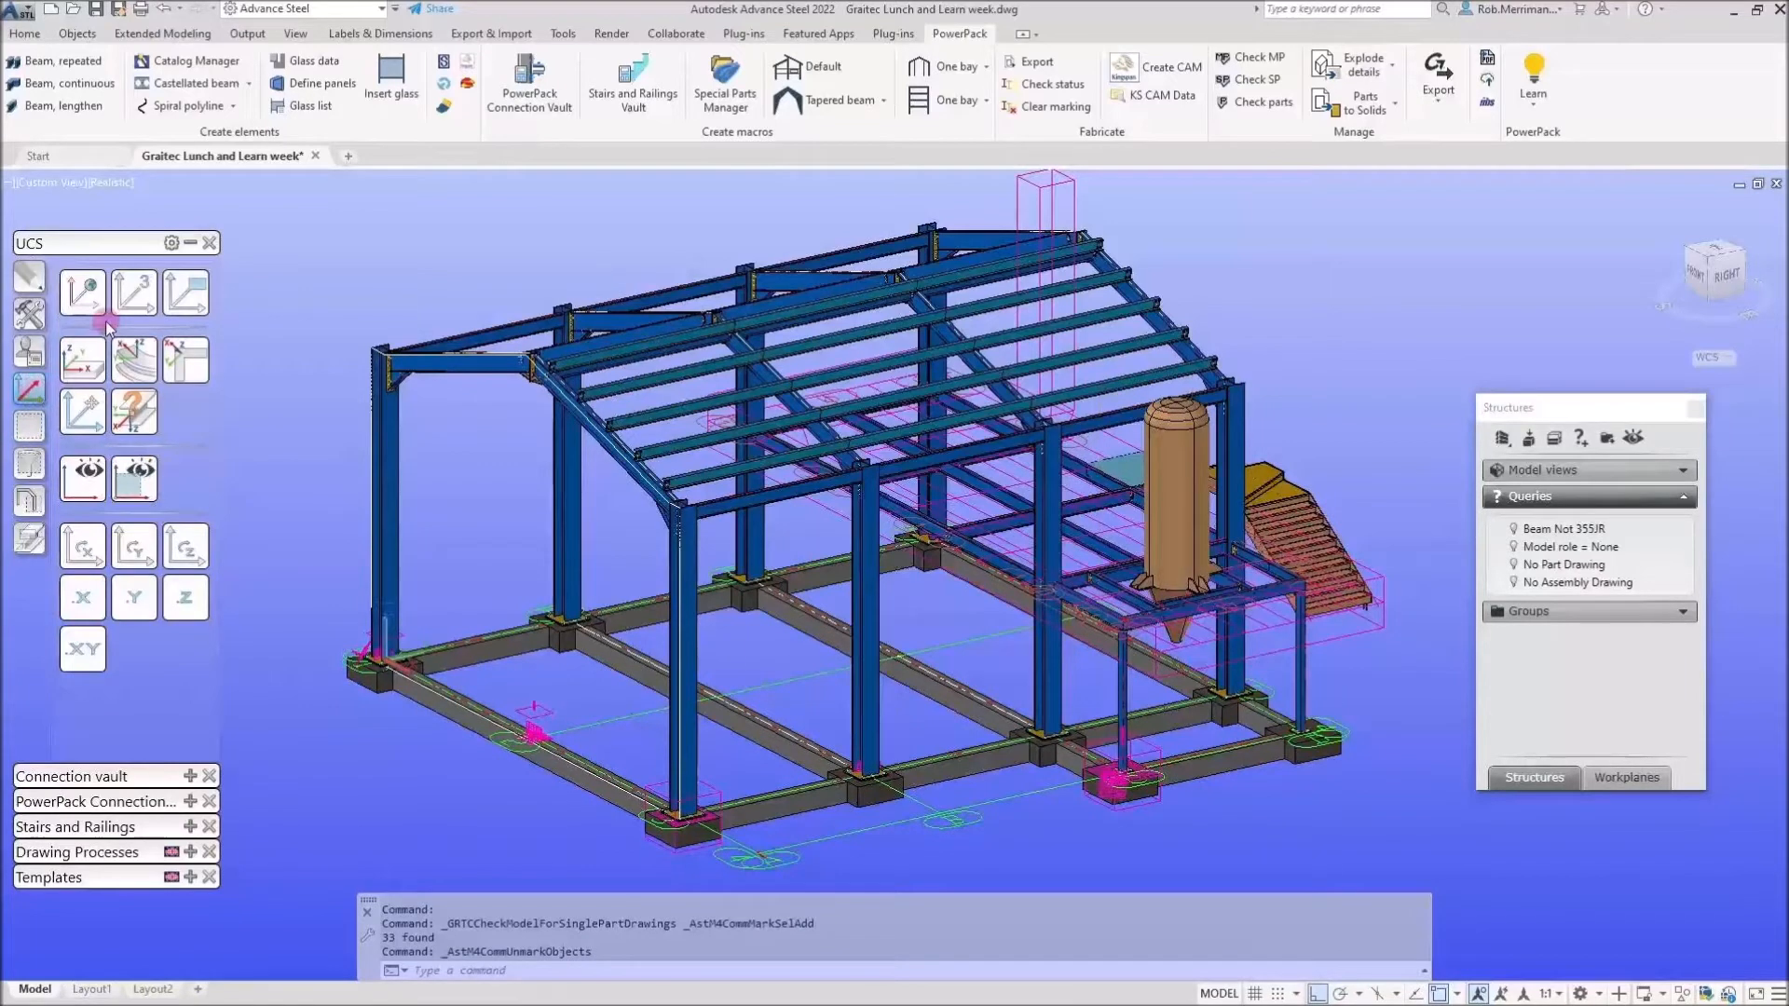
left_click(131, 295)
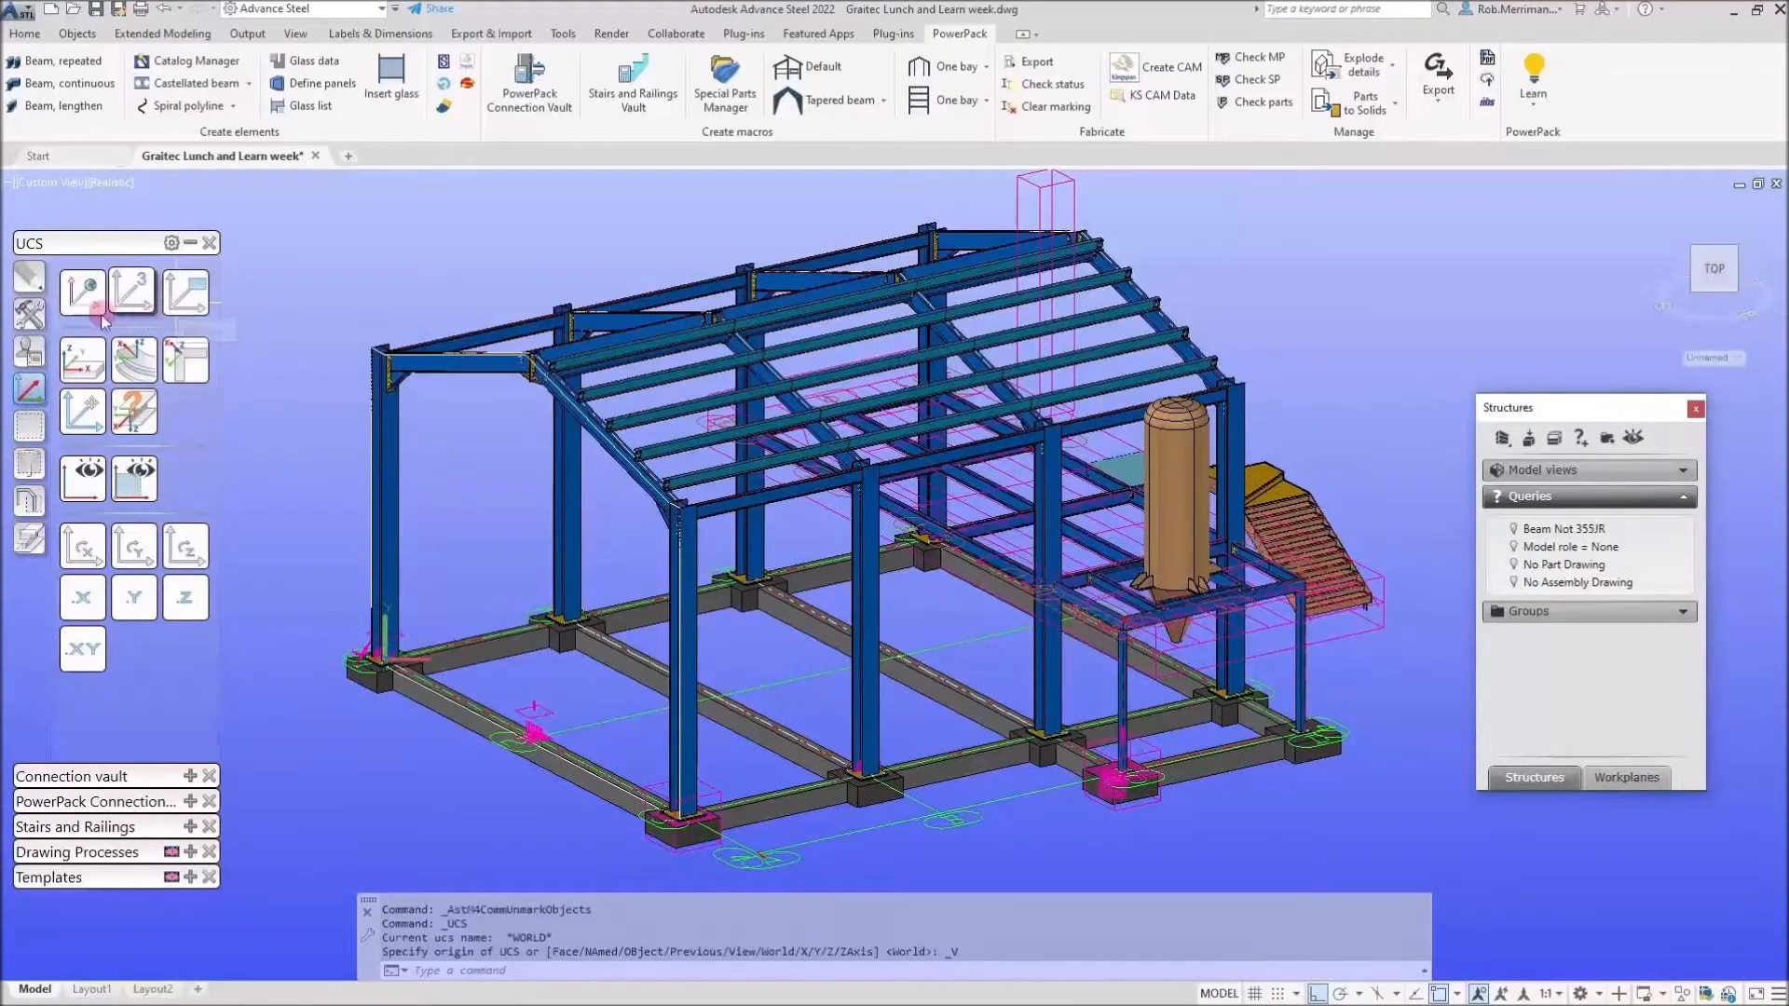
left_click(86, 371)
left_click(442, 364)
left_click(416, 372)
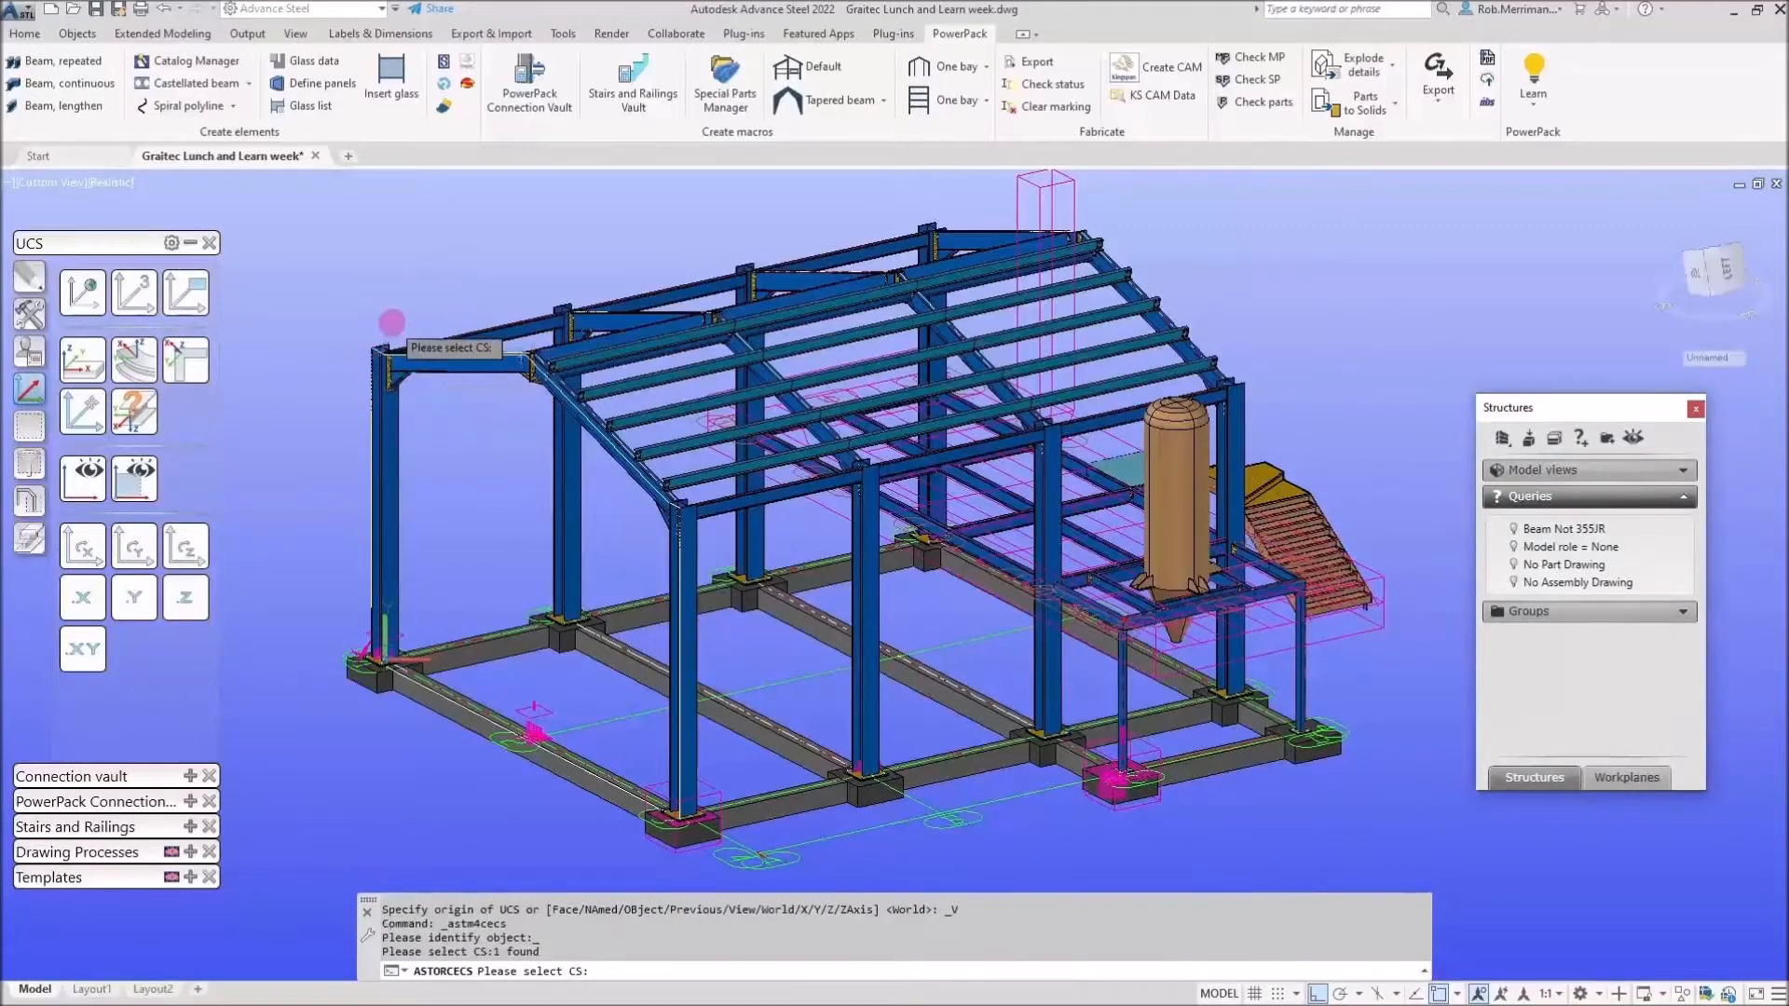
right_click(391, 322)
scroll(376, 304, "up", 3)
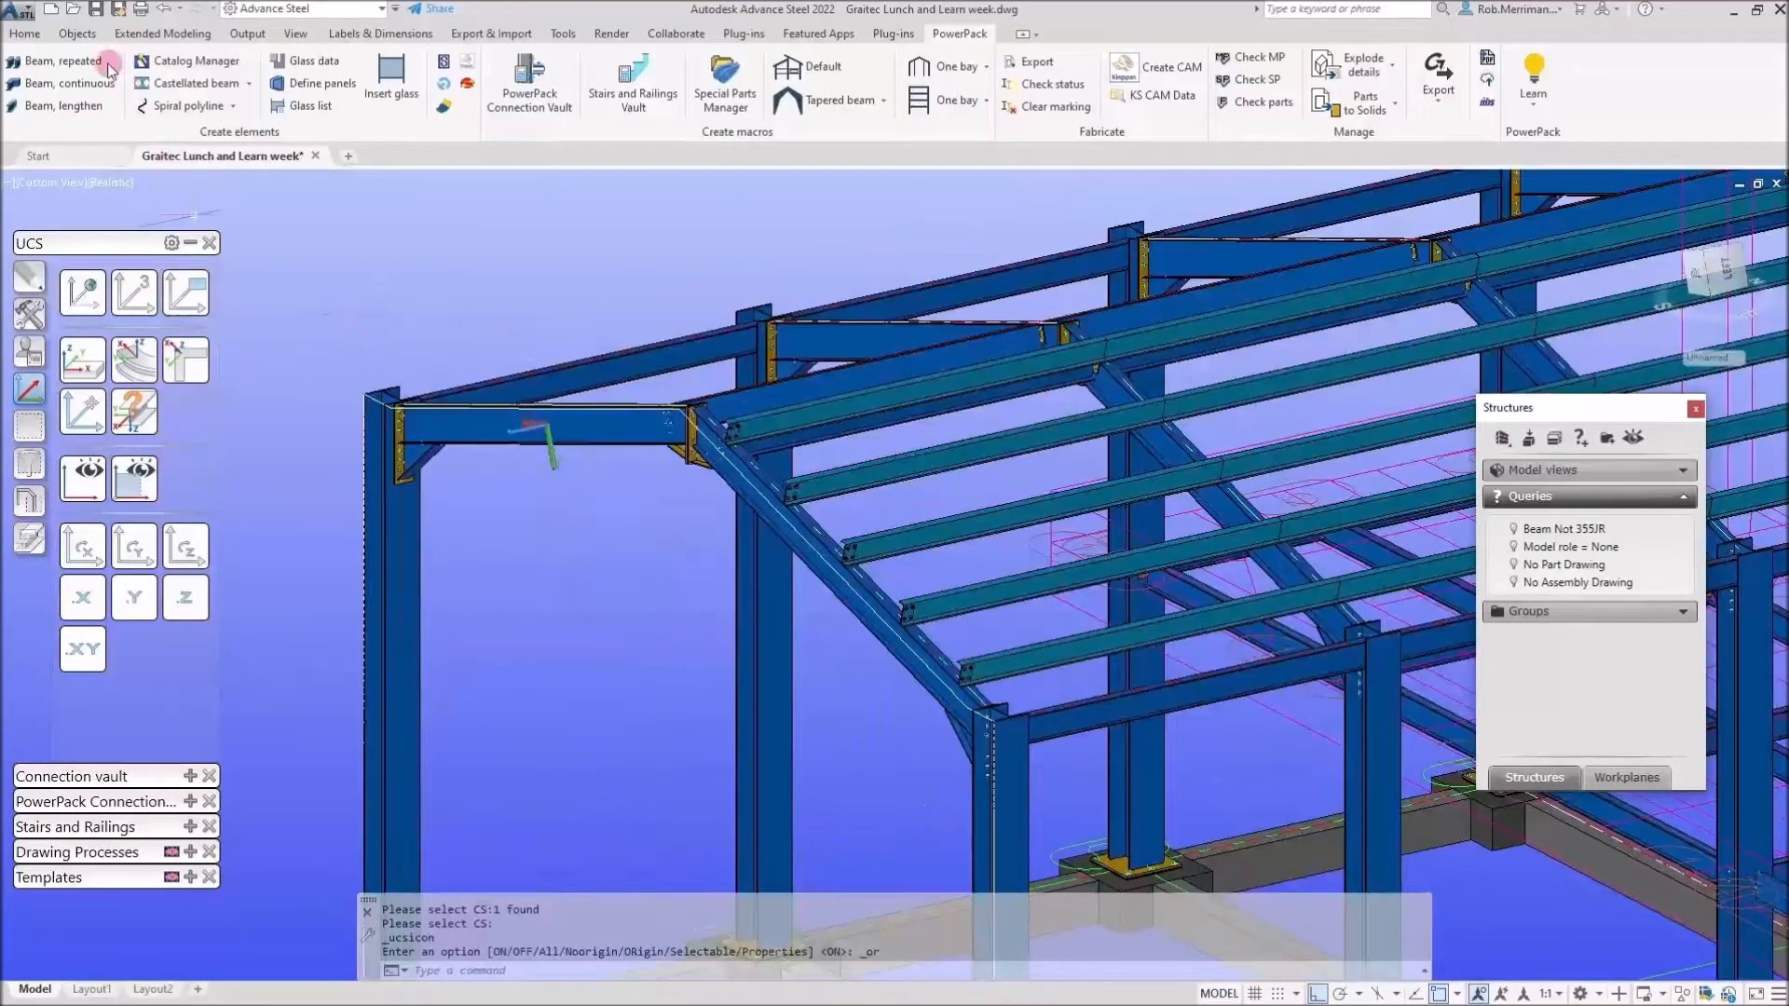
left_click(77, 34)
left_click(1023, 82)
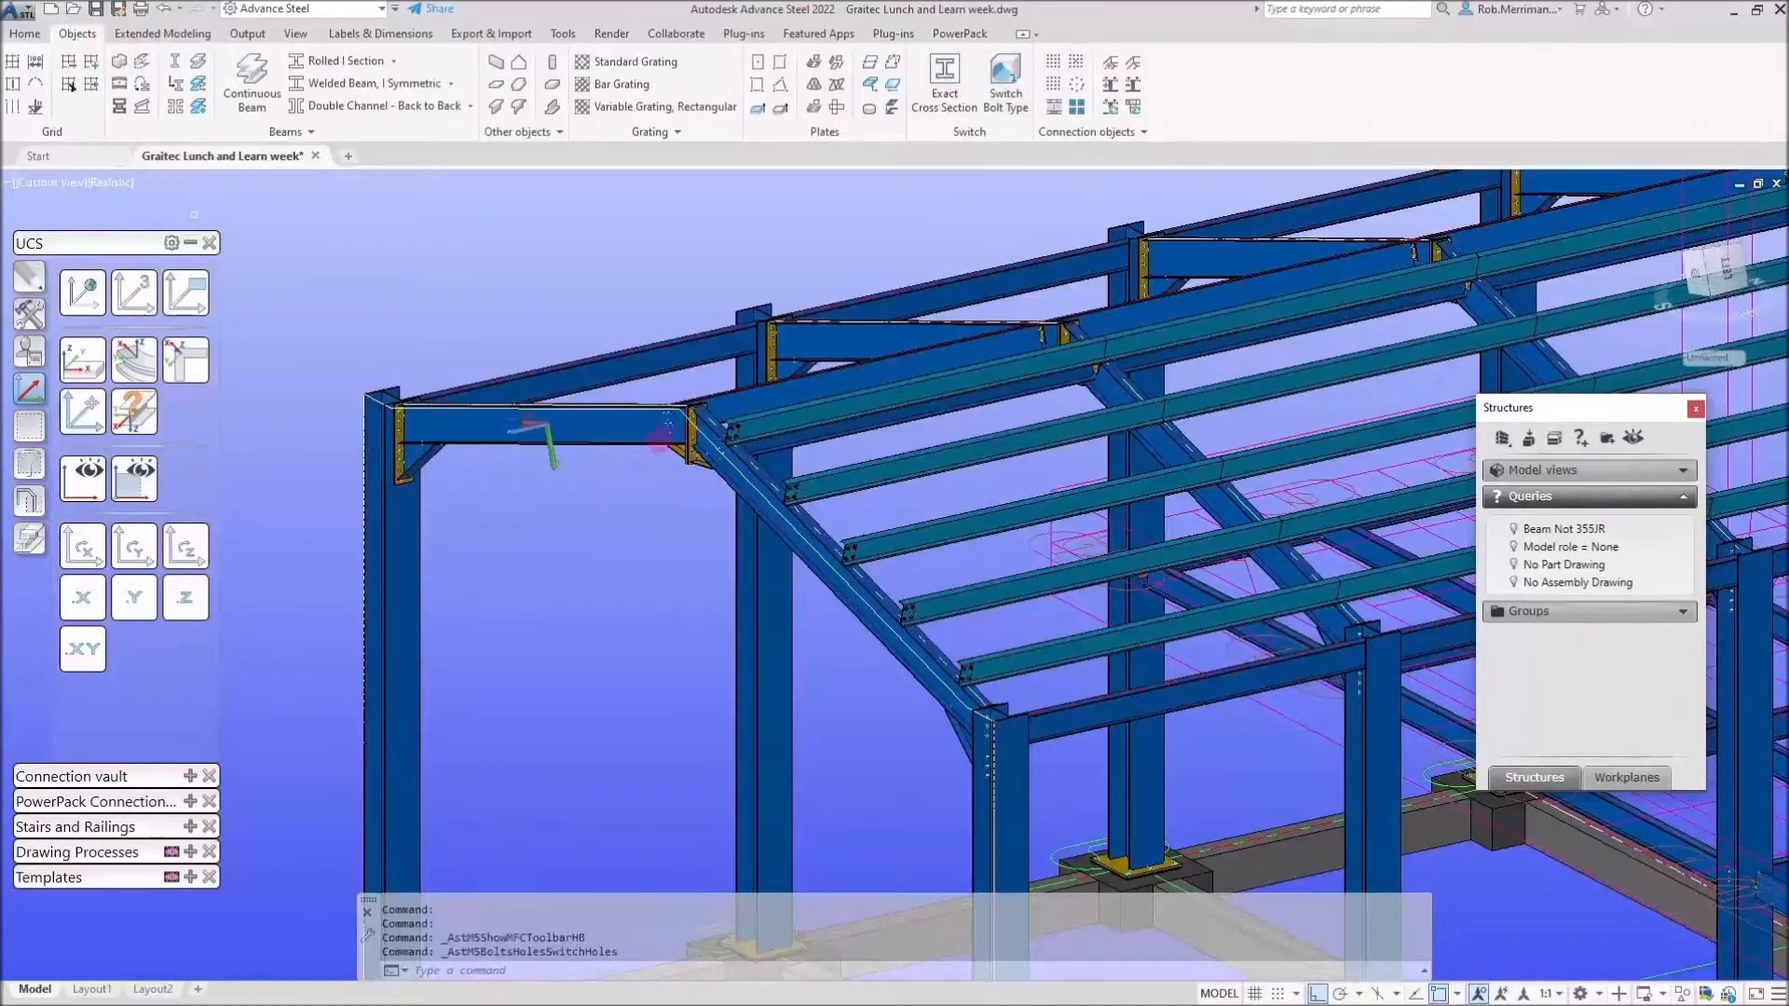
Pick the gable-end beam and the hole pattern's central point.
left_click(601, 442)
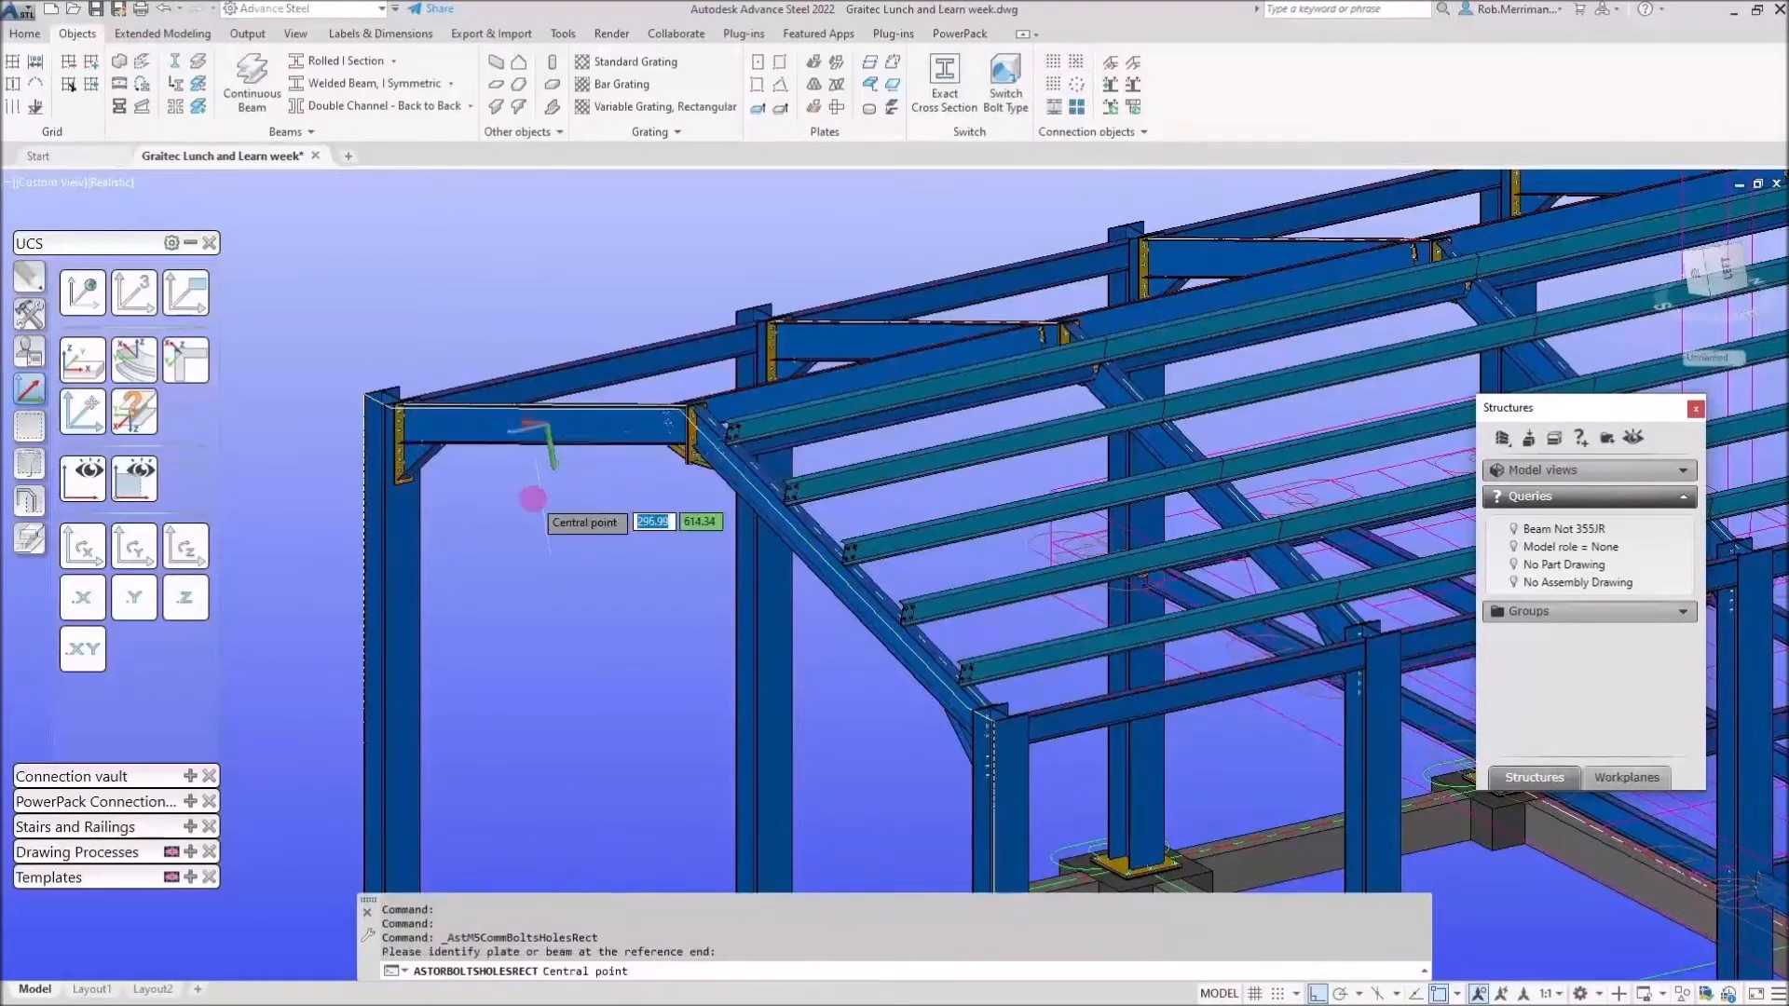
left_click(533, 499)
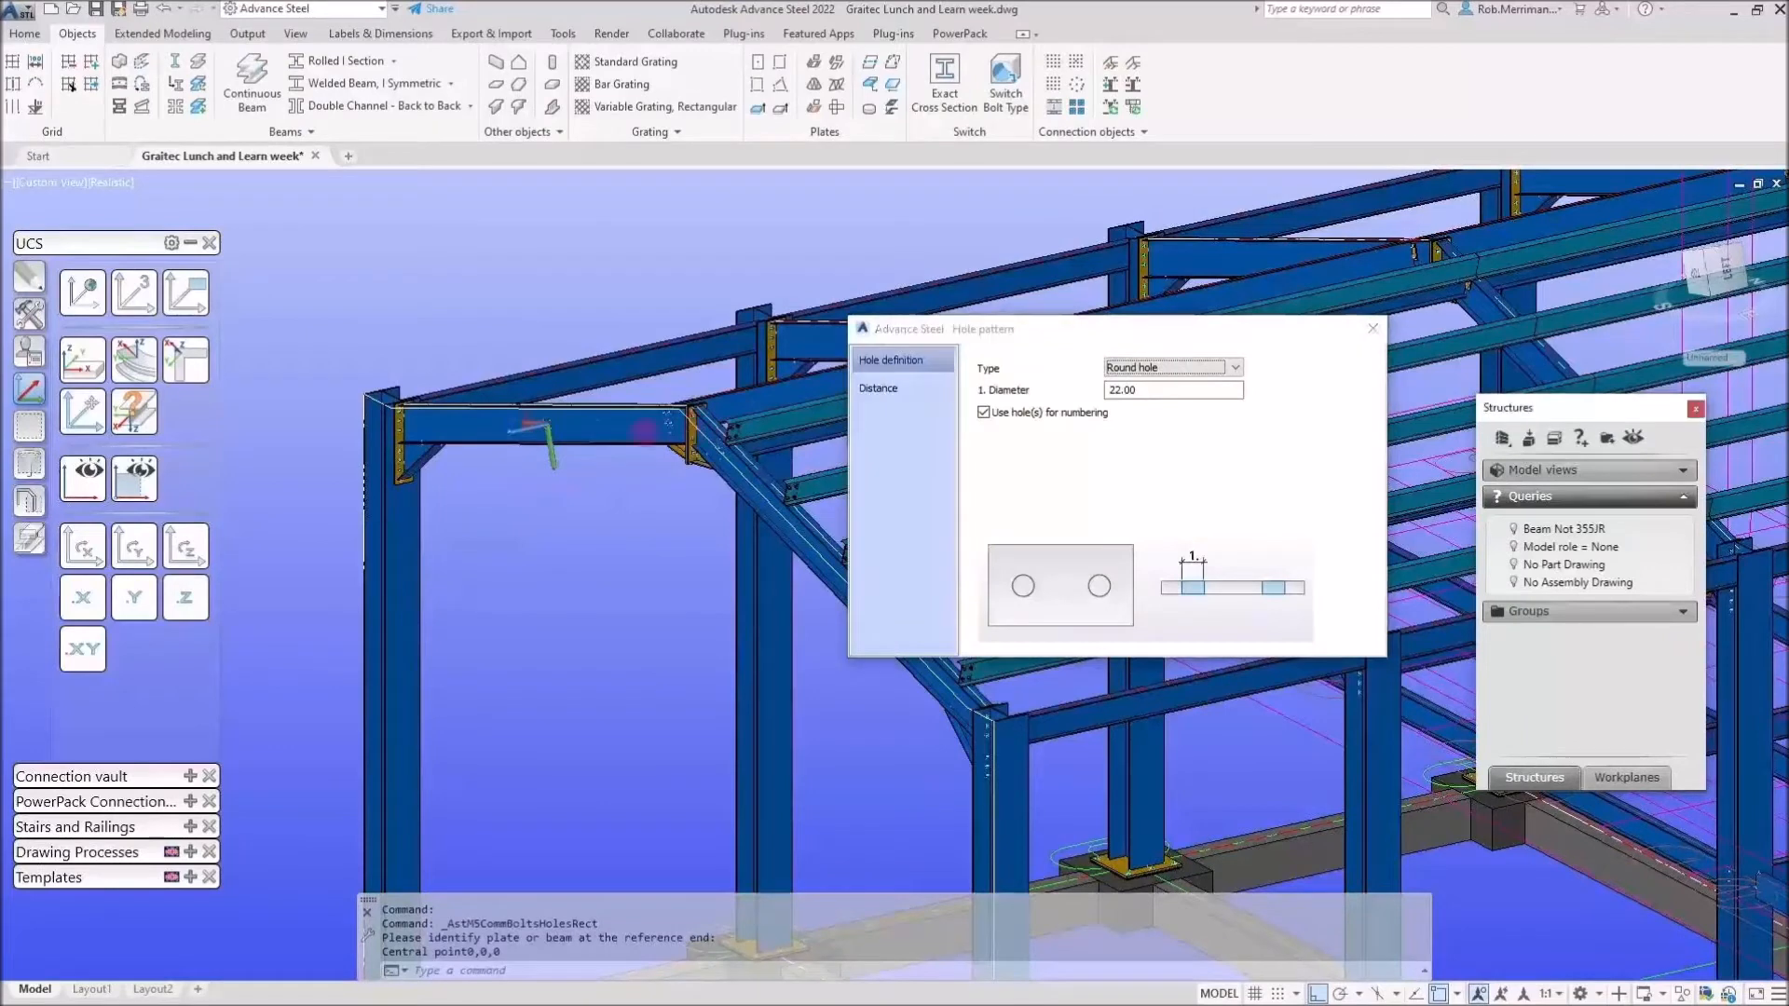
scroll(575, 423, "up", 4)
scroll(599, 347, "down", 2)
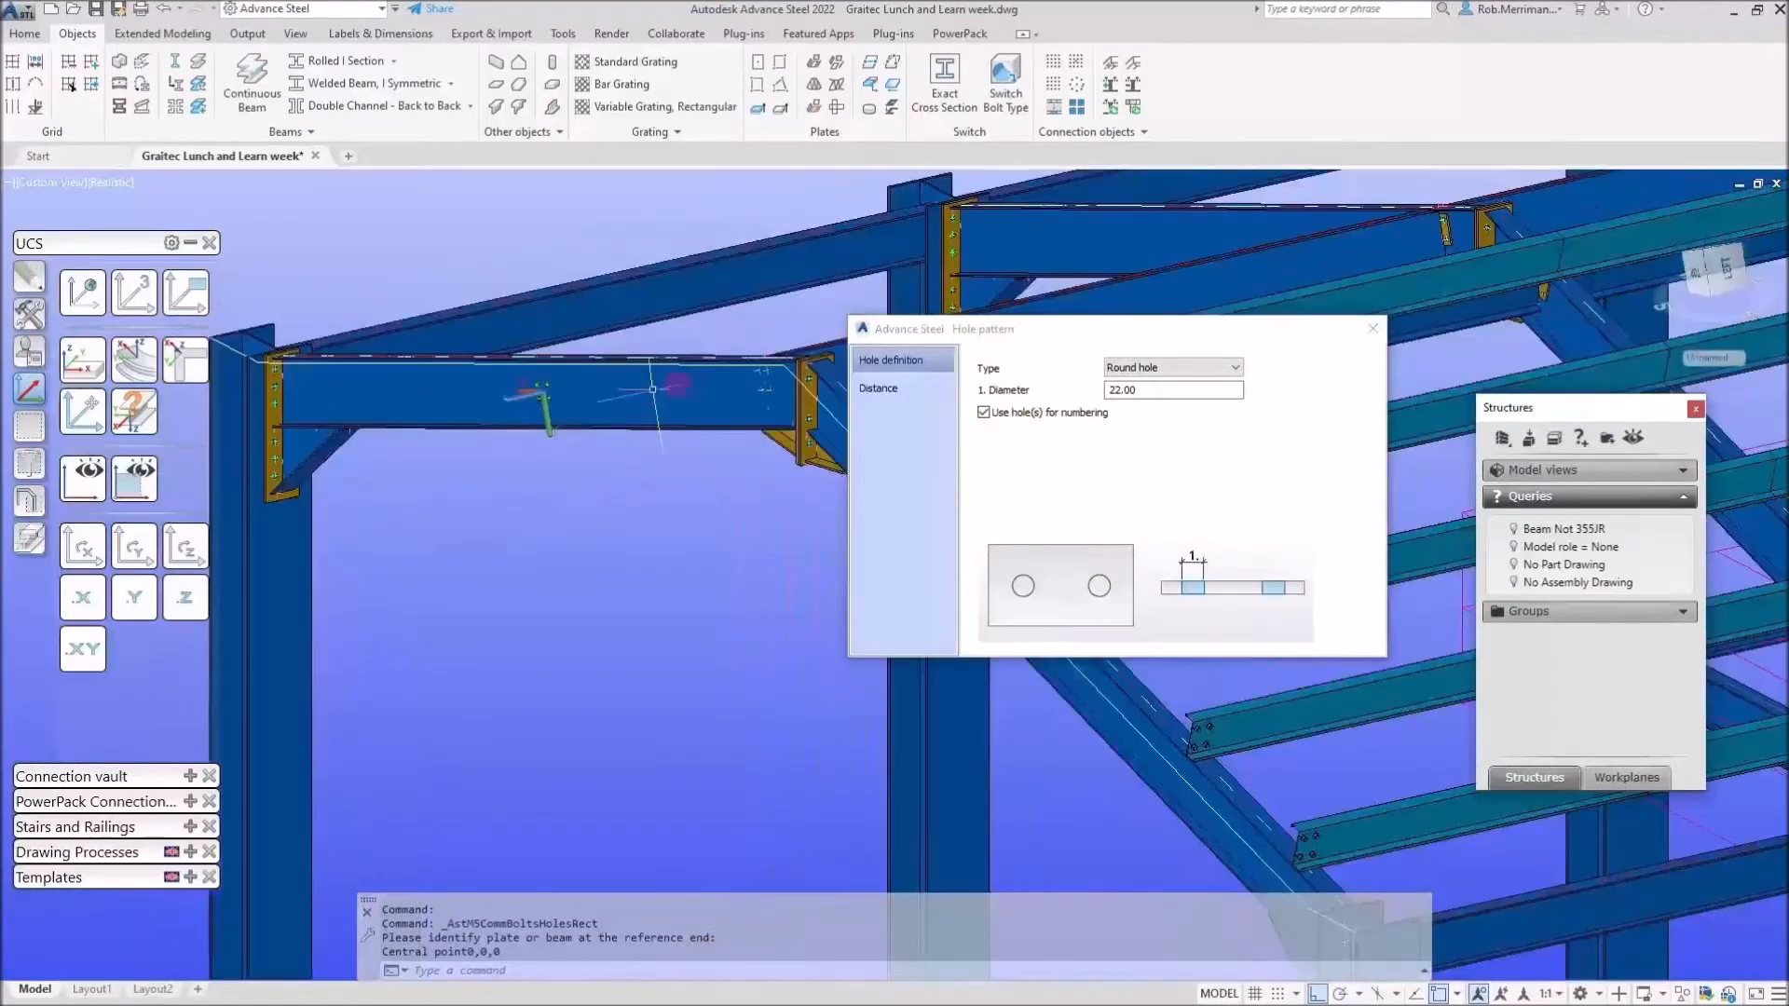
Set the hole pattern to 10 × 2 holes spaced 400 by 100 and confirm it.
left_click(937, 390)
type("5")
key("Tab")
key("Tab")
type("200")
key("Tab")
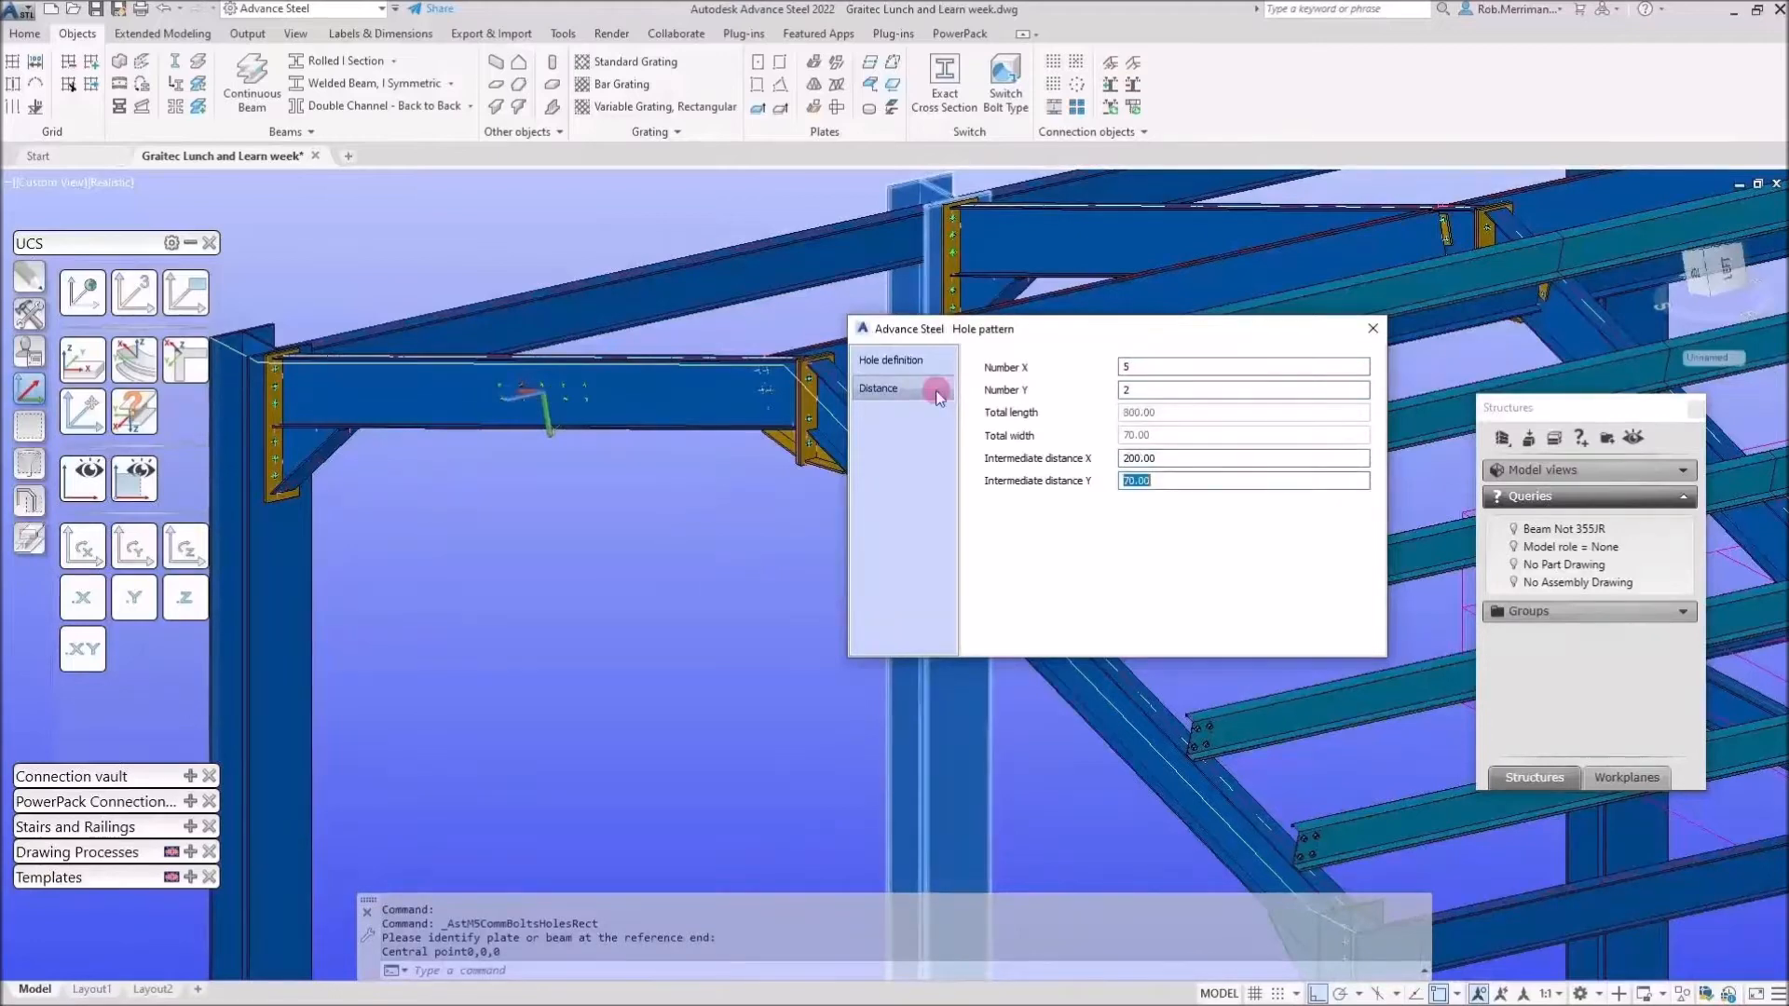
key("shift+Tab")
key("shift+Tab")
key("shift+Tab")
key("Tab")
key("Tab")
key("Tab")
key("Tab")
key("Tab")
key("Tab")
key("shift+Tab")
type("40")
key("Tab")
type("100")
key("Return")
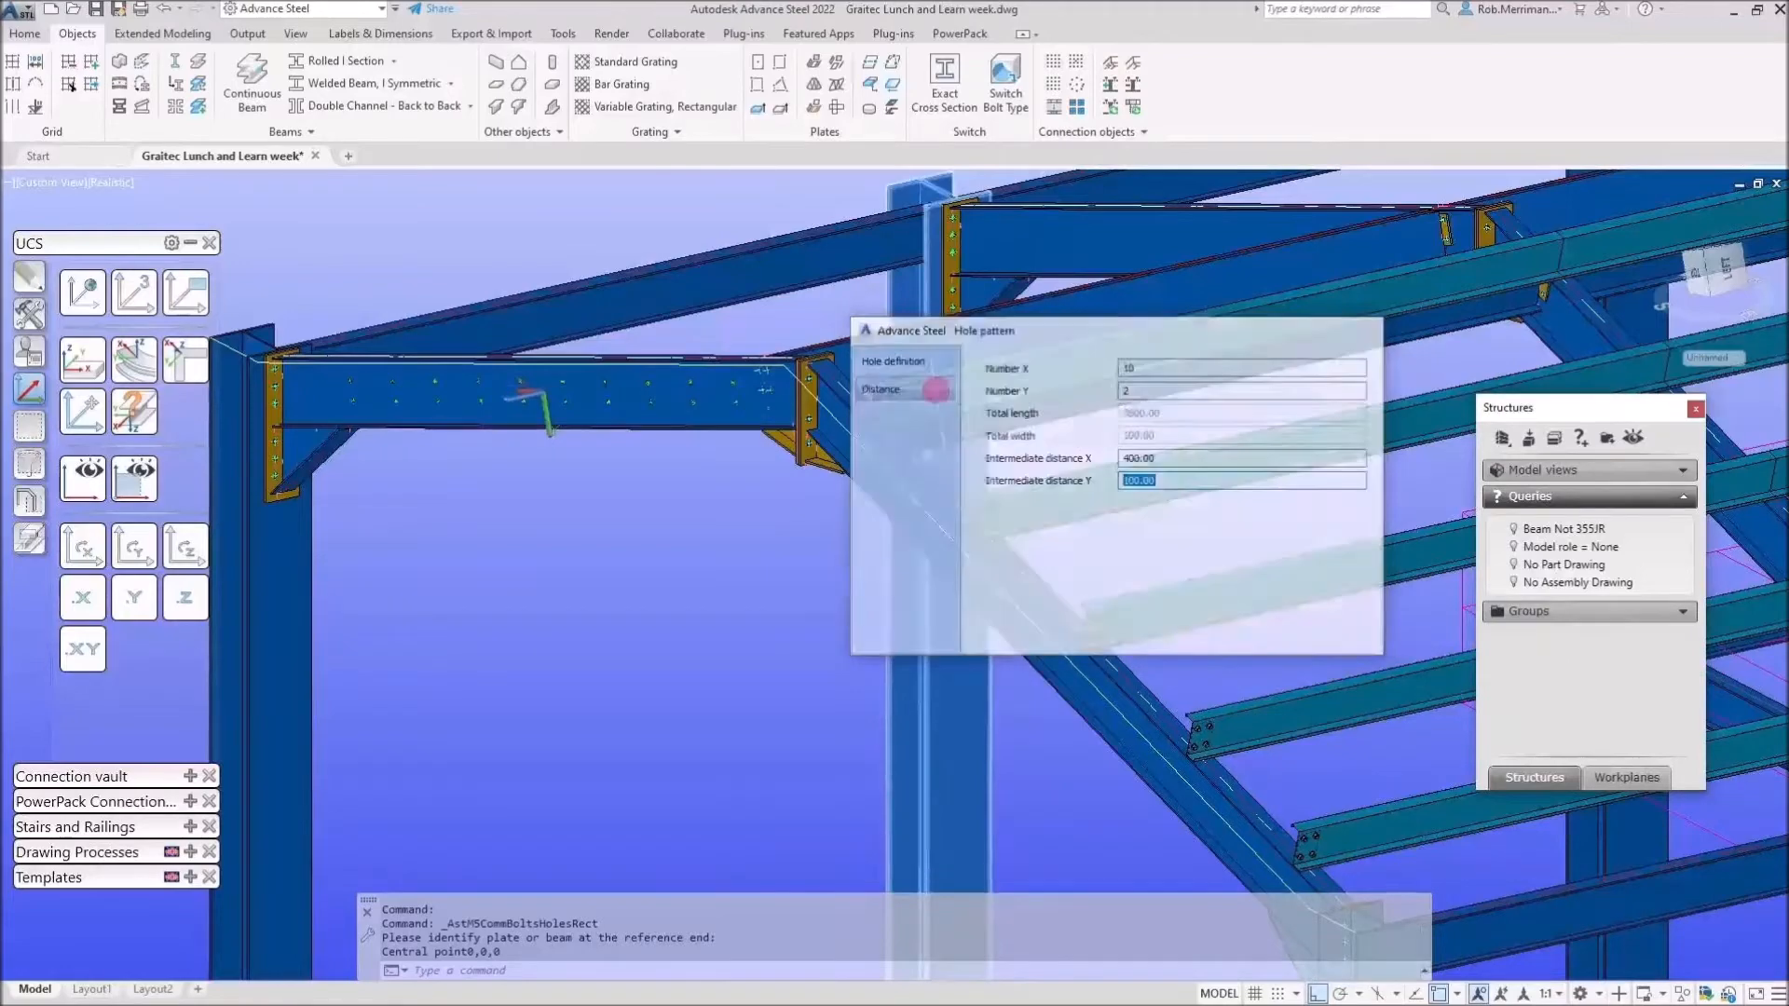
scroll(601, 430, "down", 5)
middle_click_drag(681, 491, 1001, 604, "shift")
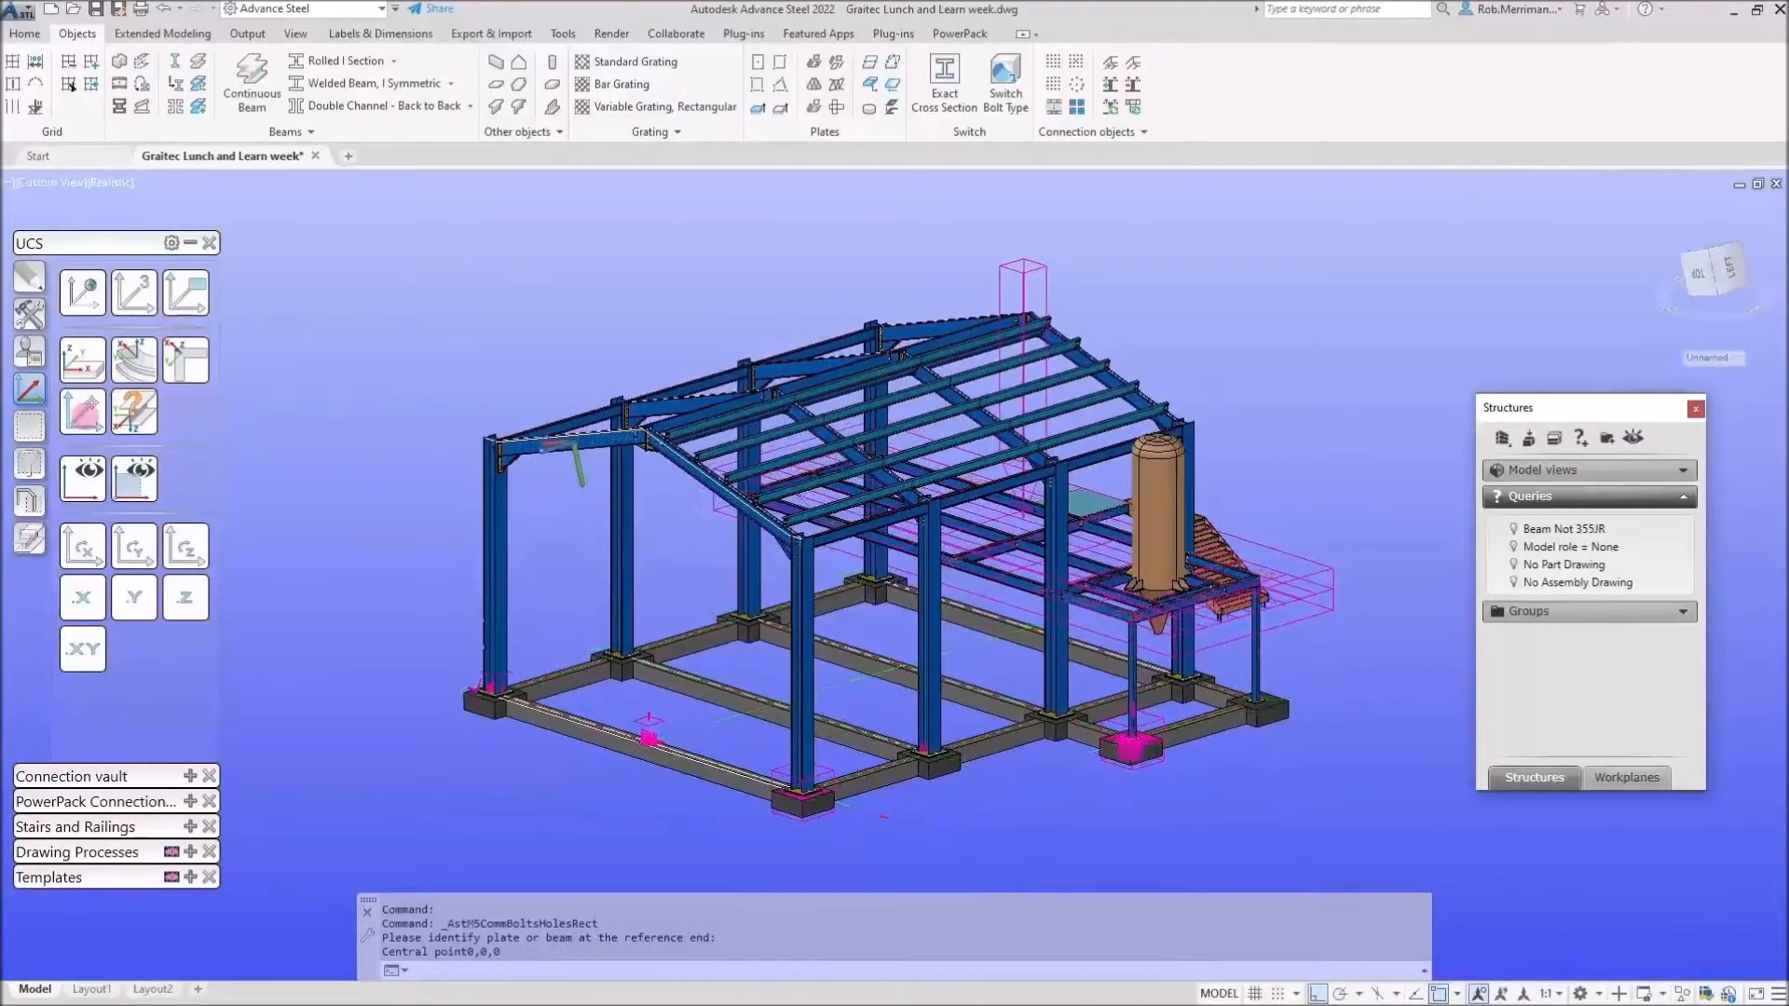
Add a camera to the model using the detail style '3D view - All, no labels'.
left_click(186, 293)
left_click(29, 314)
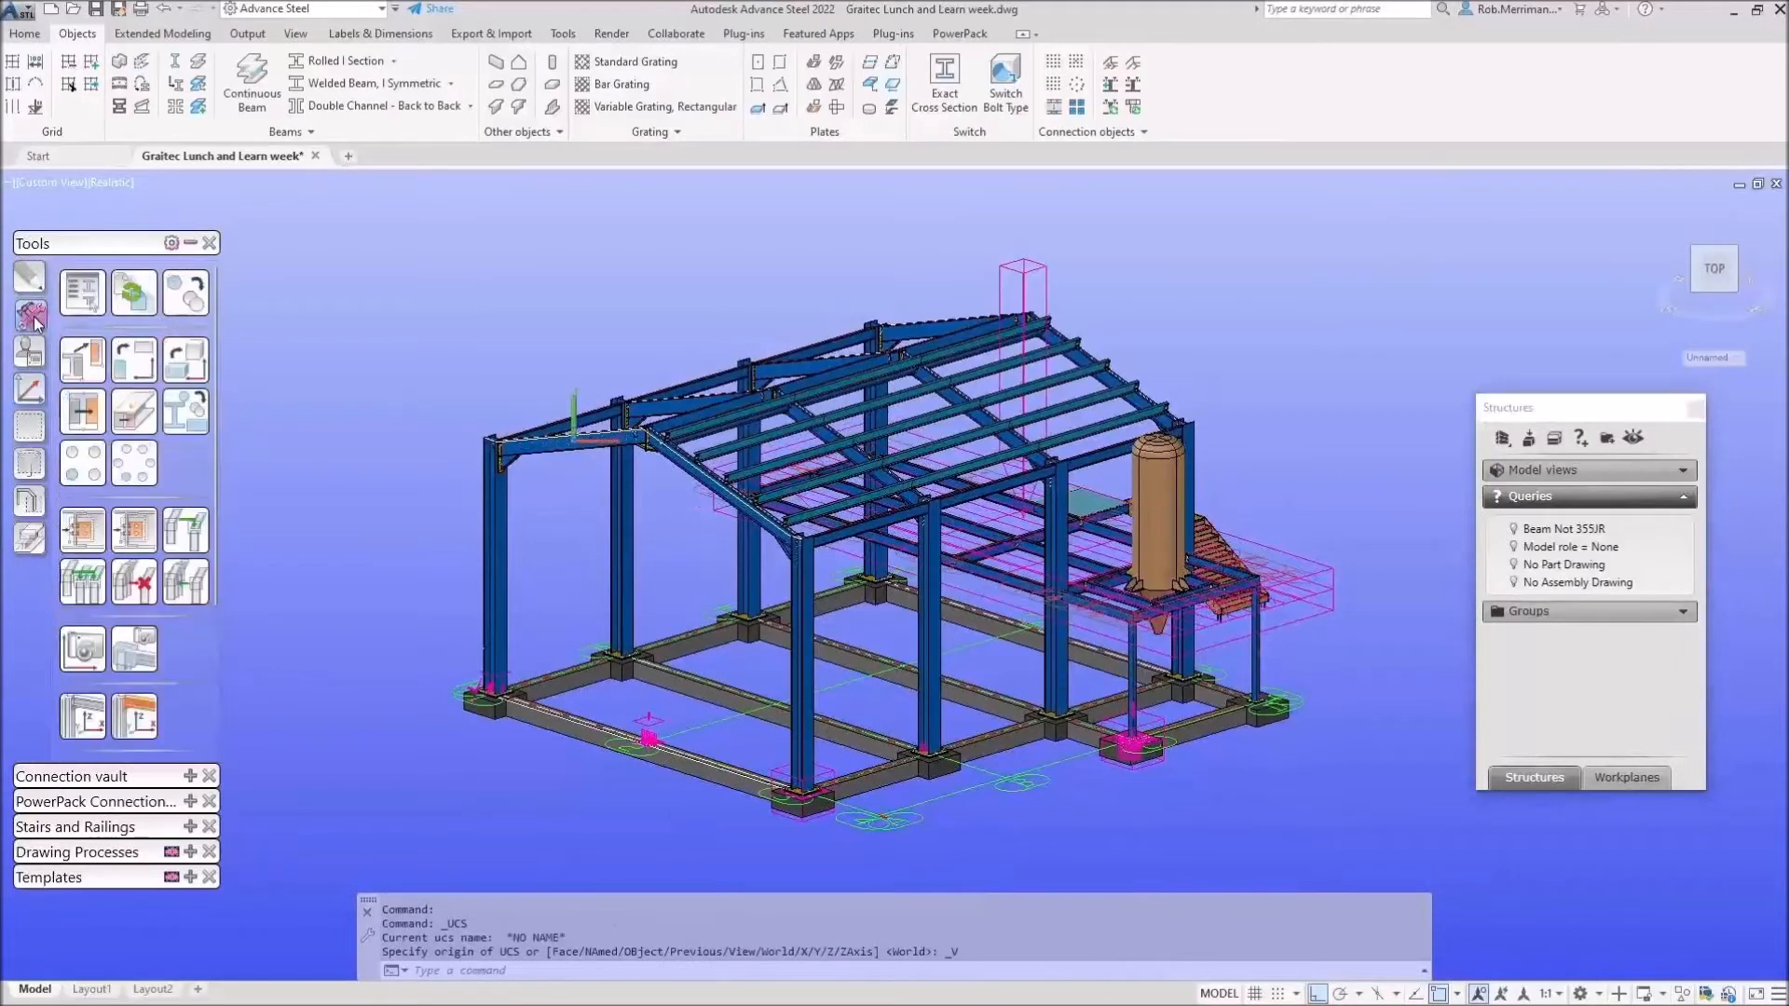
left_click(89, 646)
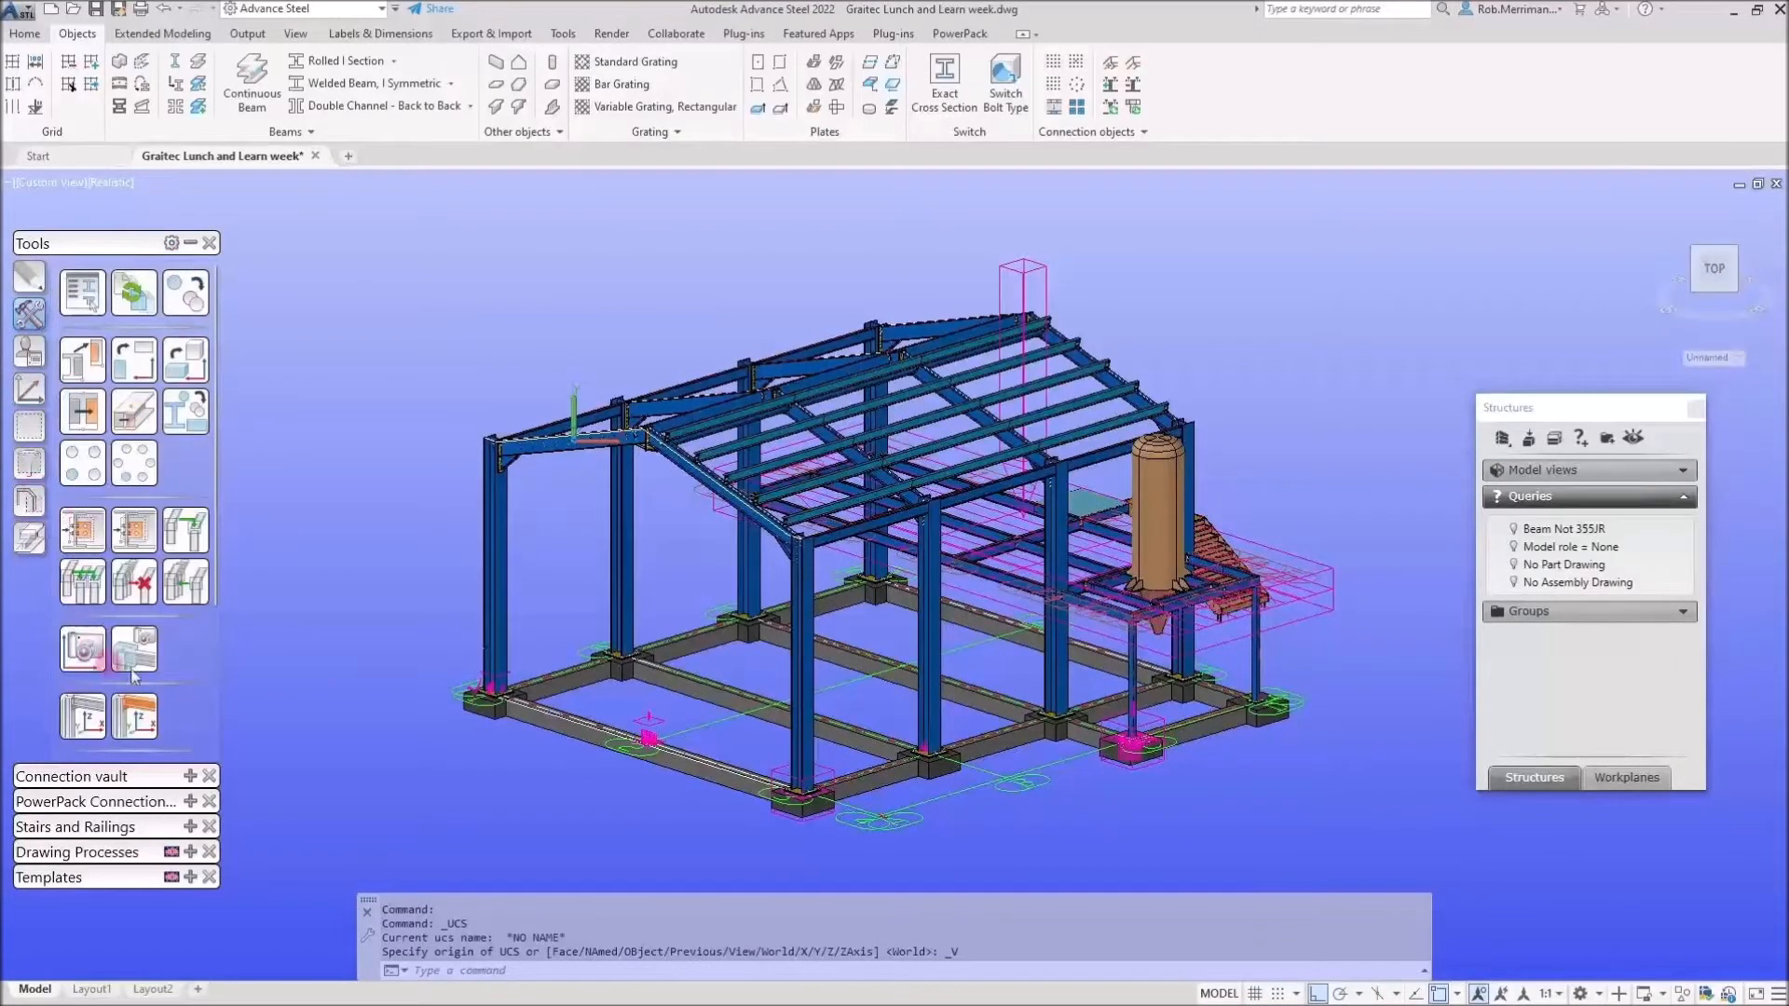
left_click(885, 823)
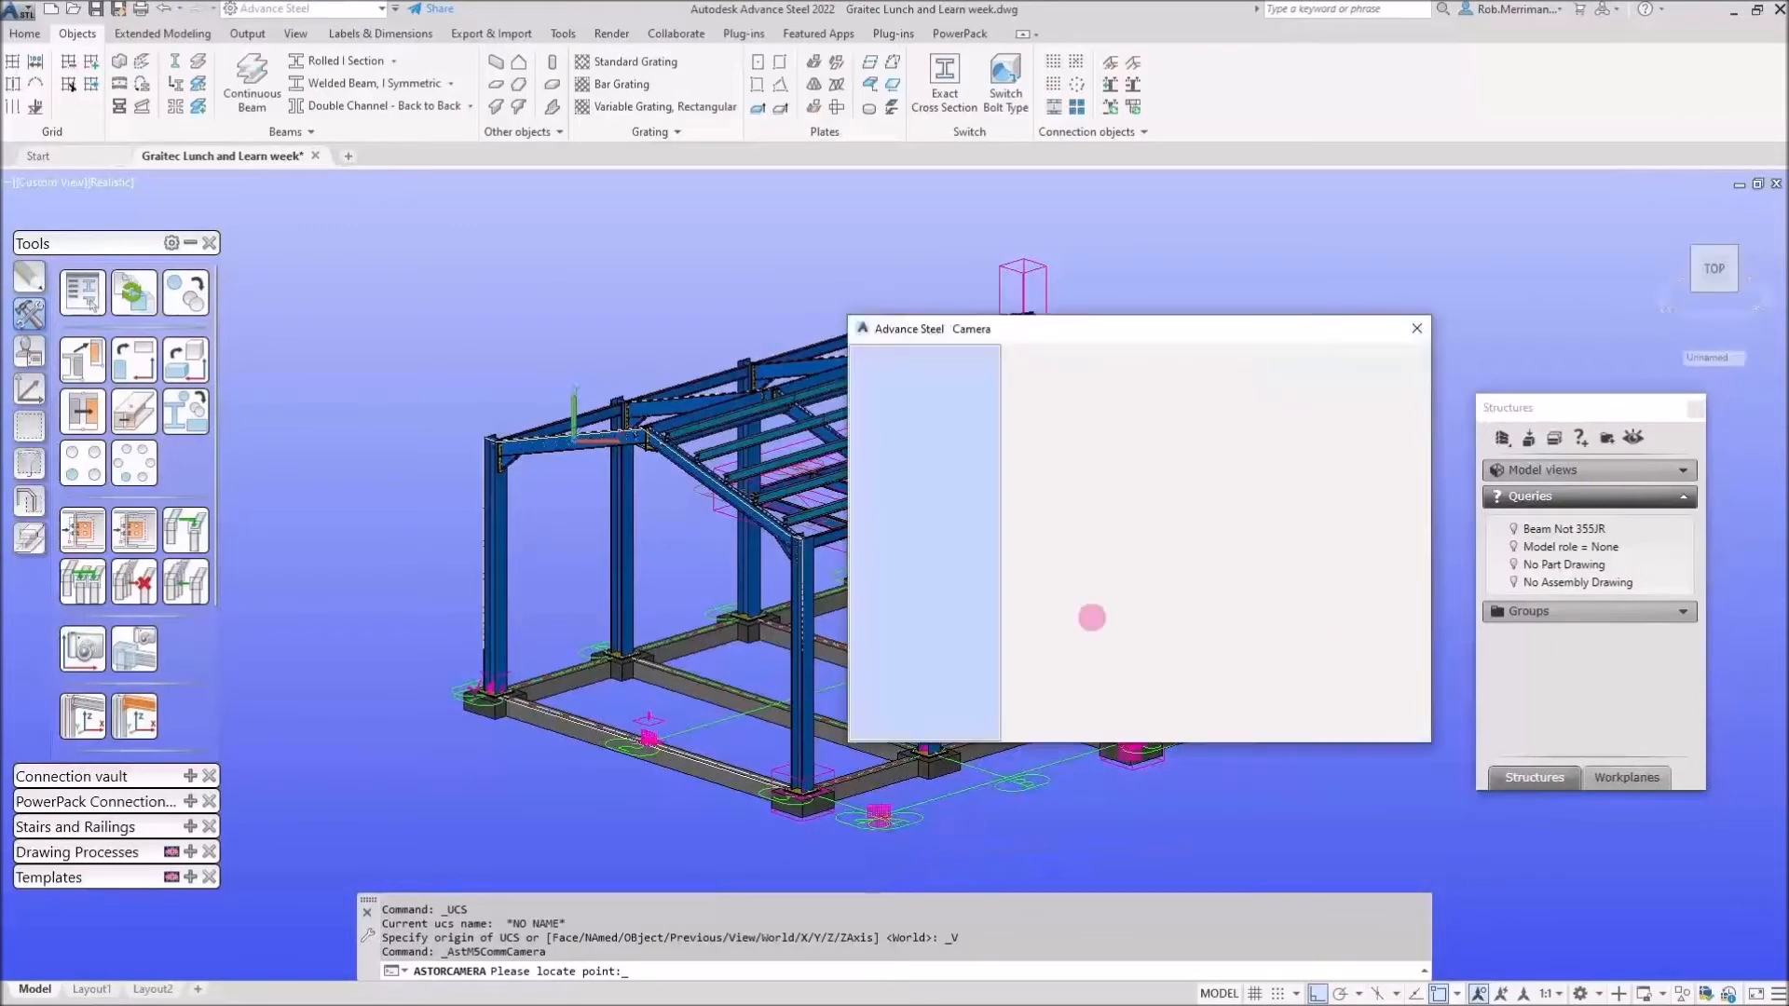
left_click(1176, 566)
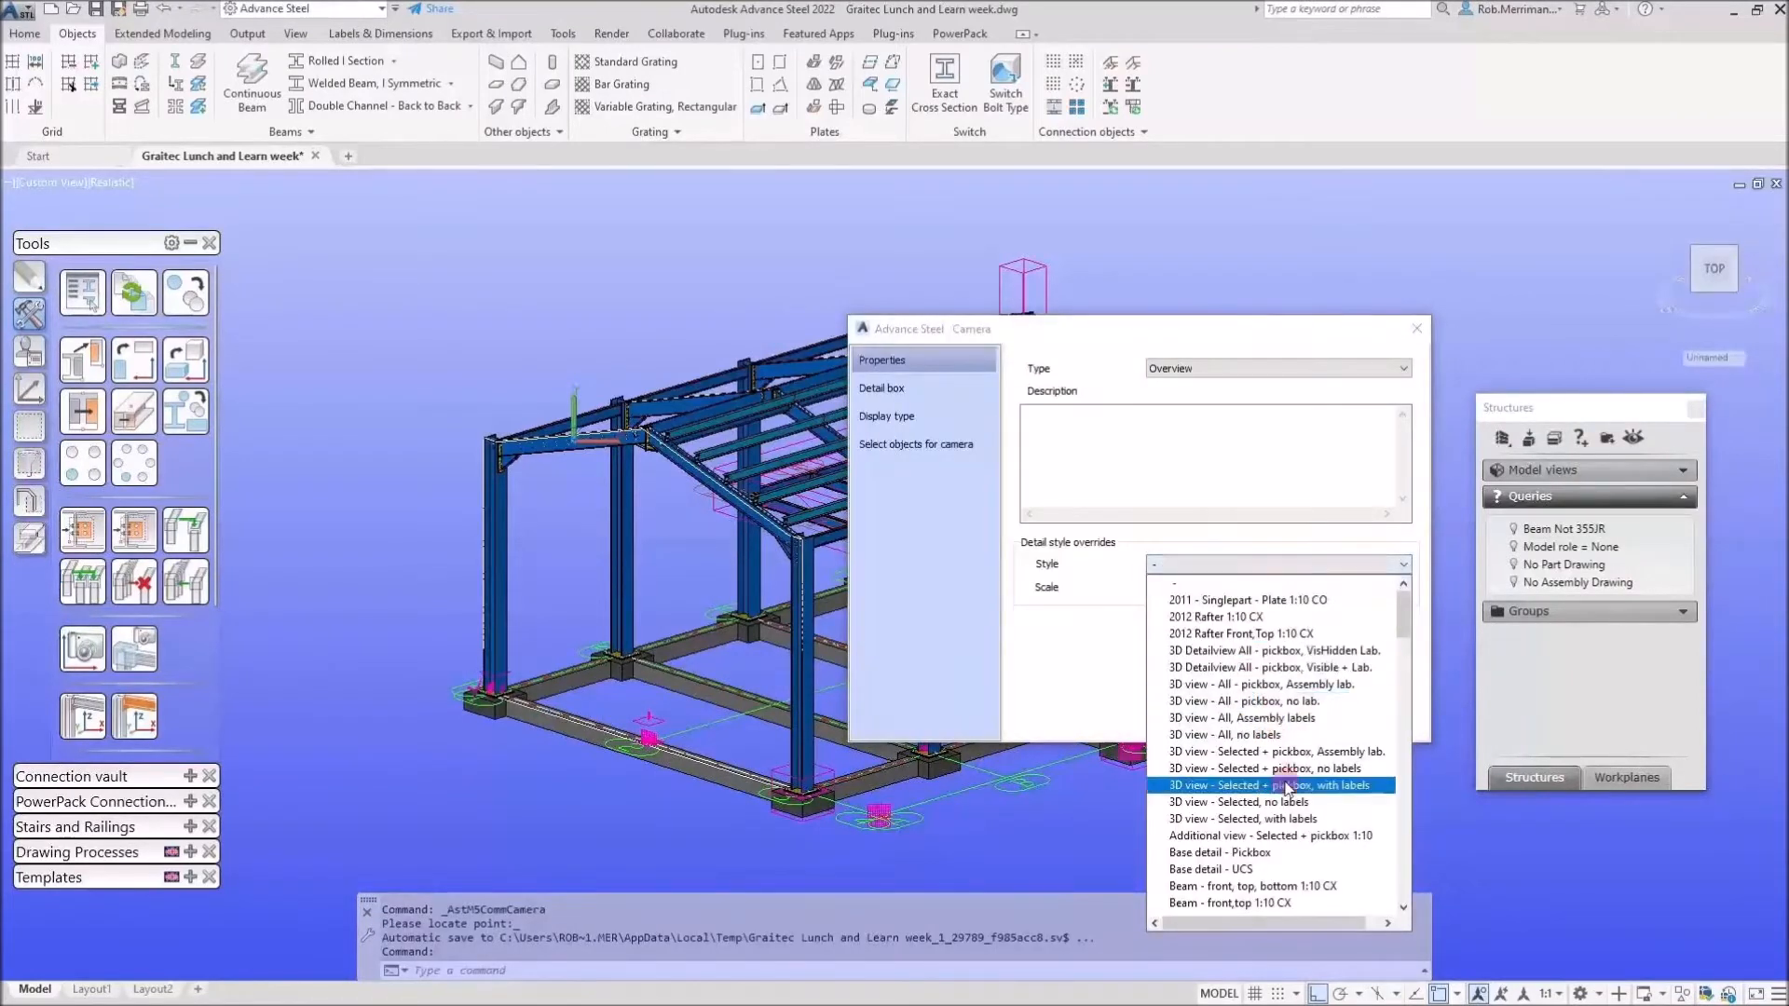
left_click(1239, 734)
left_click(1152, 453)
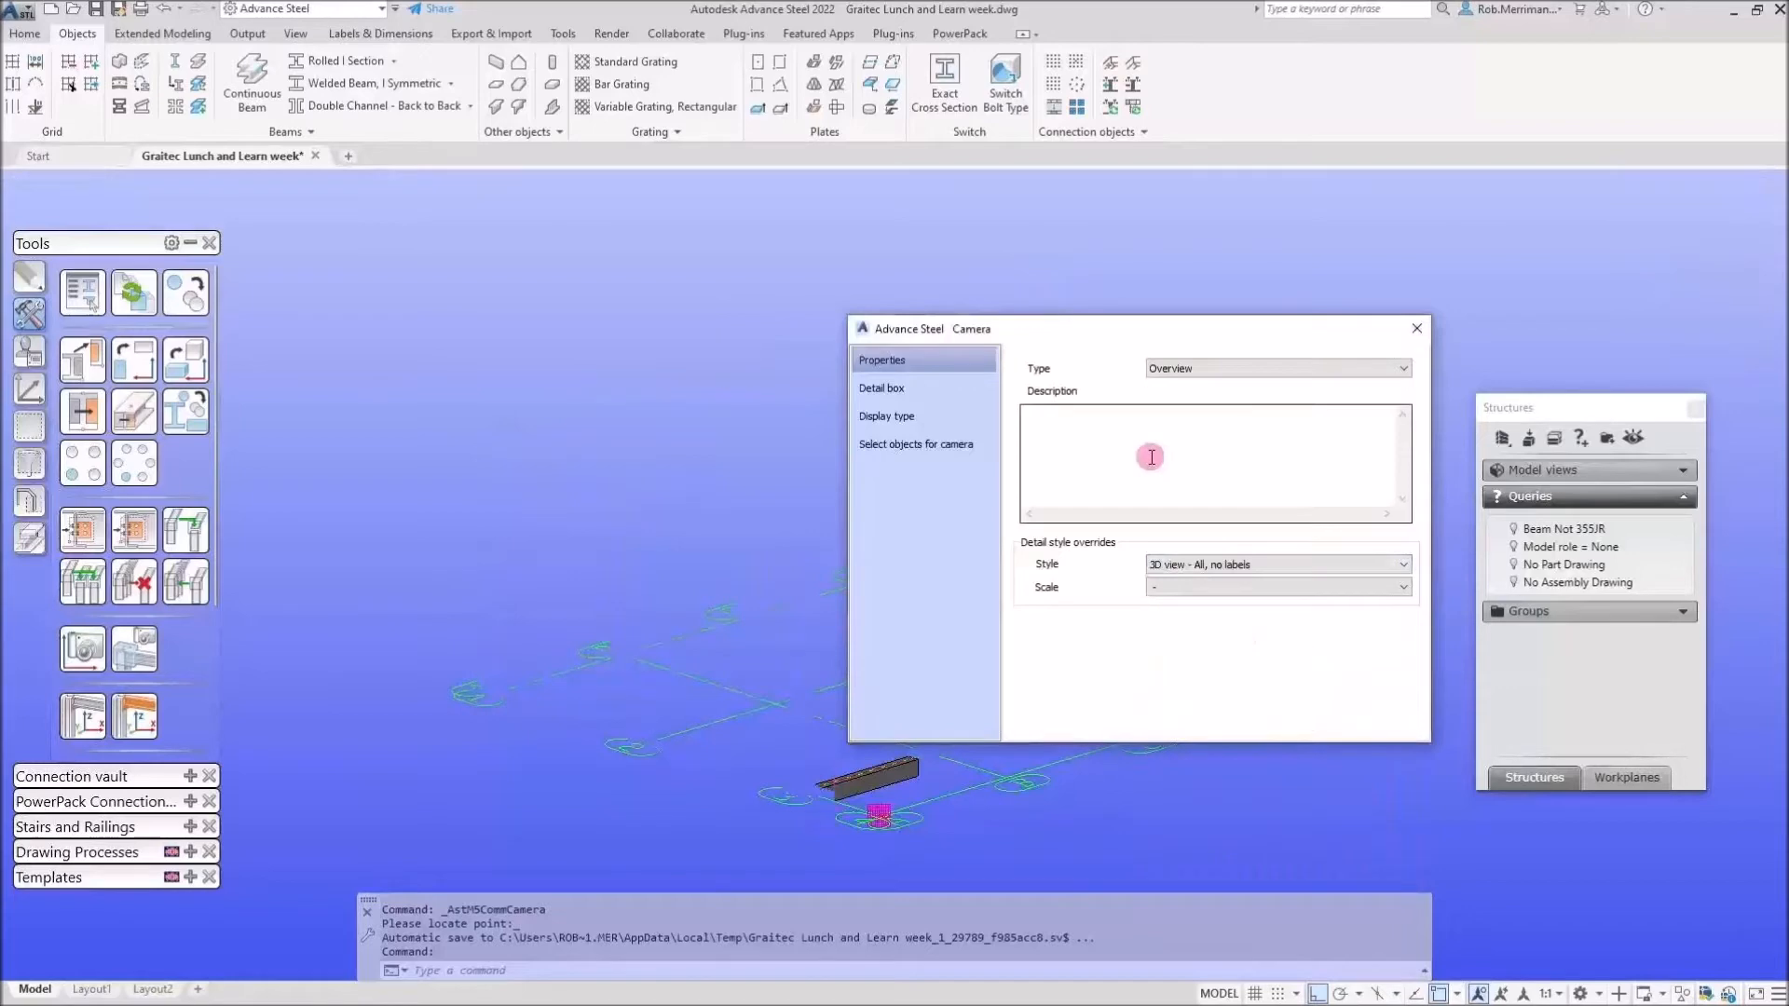
left_click(1417, 327)
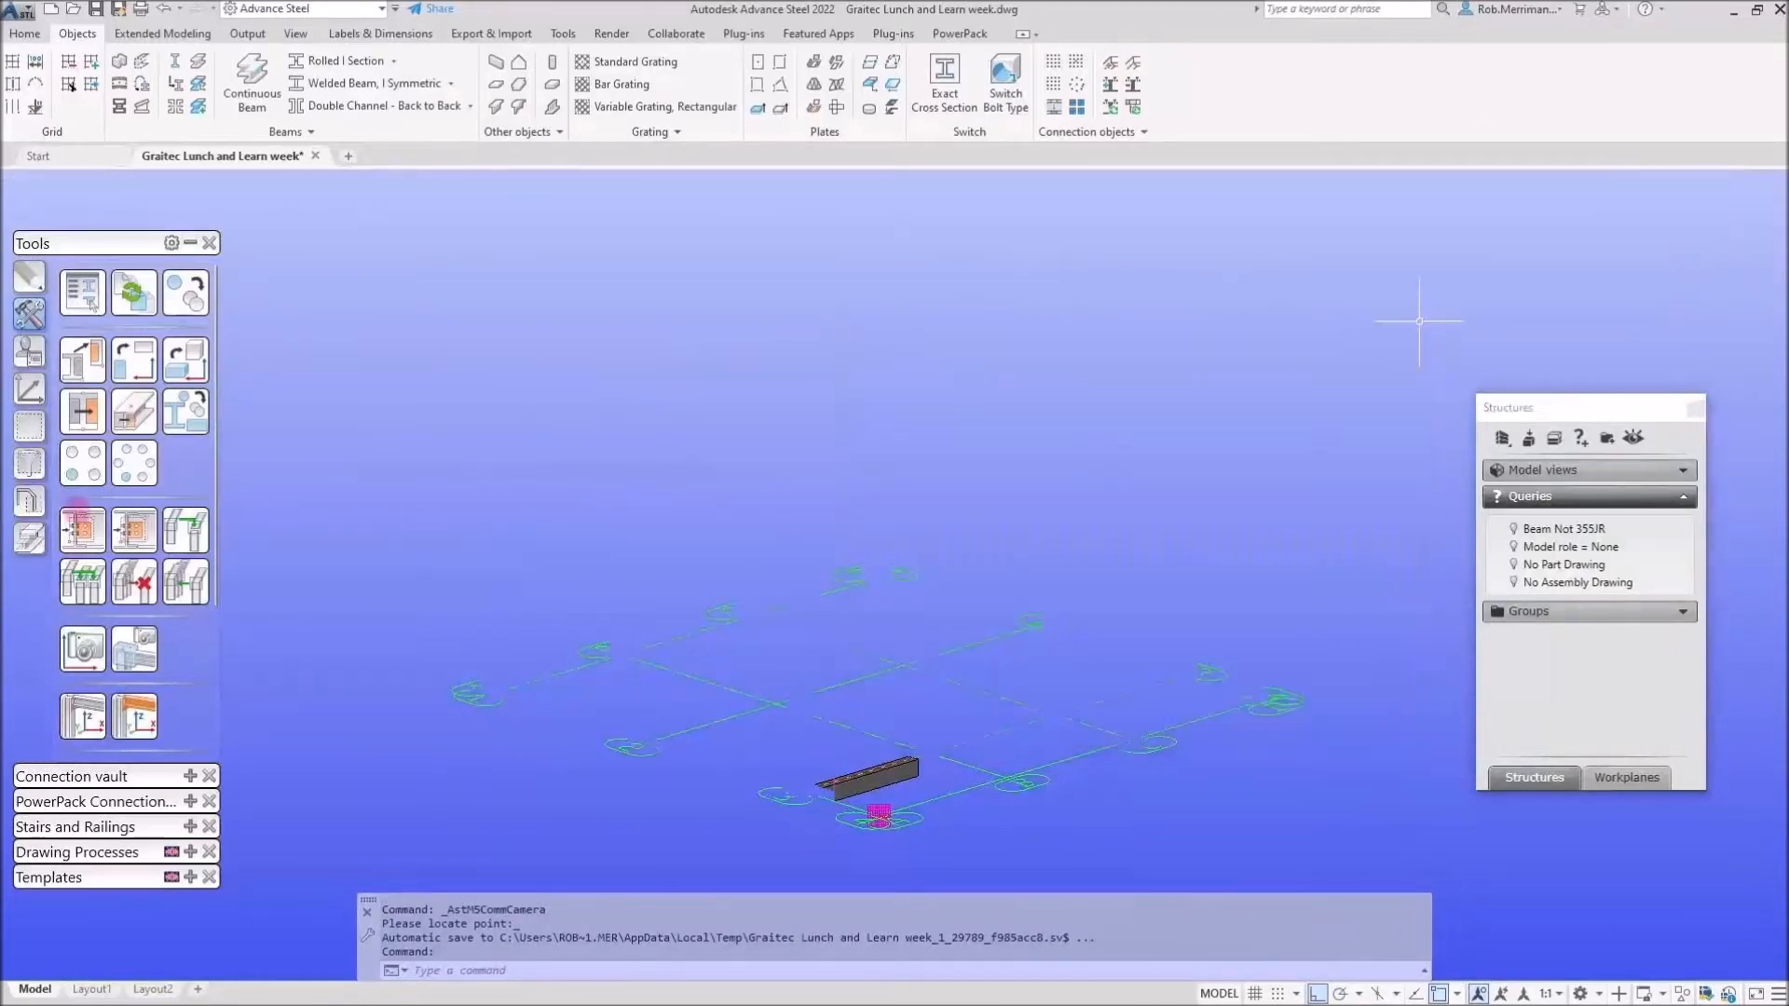
scroll(684, 464, "up", 4)
scroll(684, 463, "down", 6)
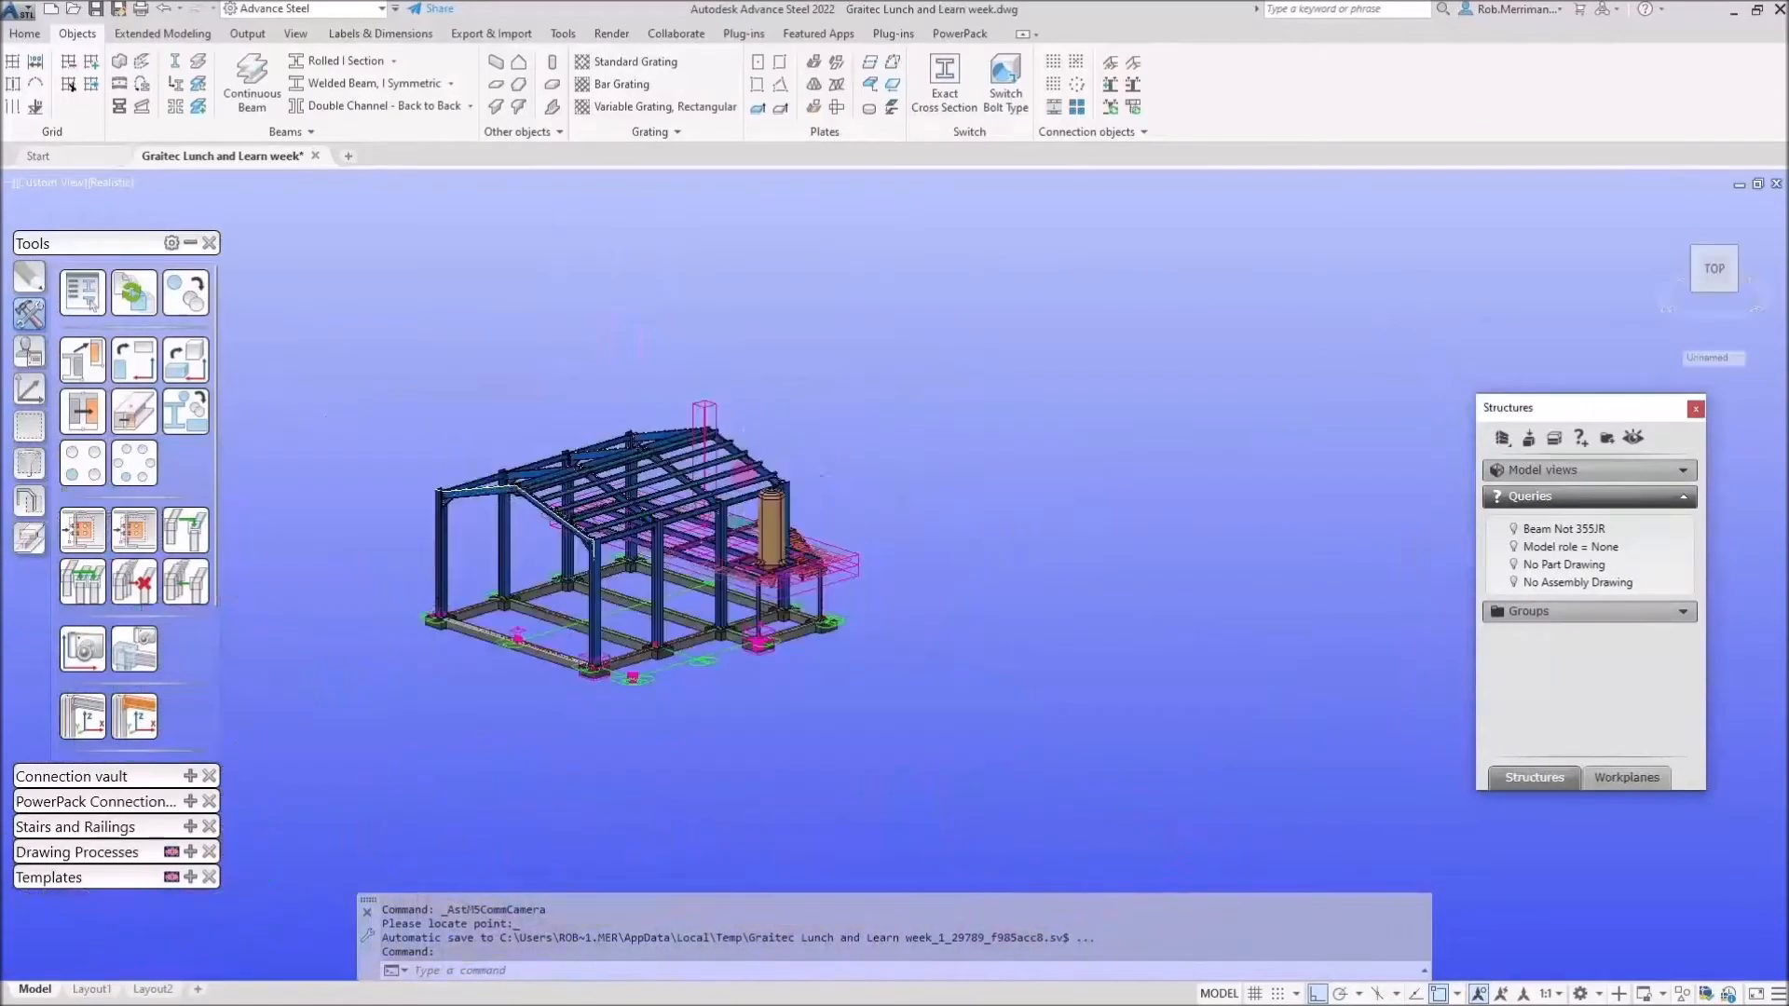
scroll(453, 575, "up", 2)
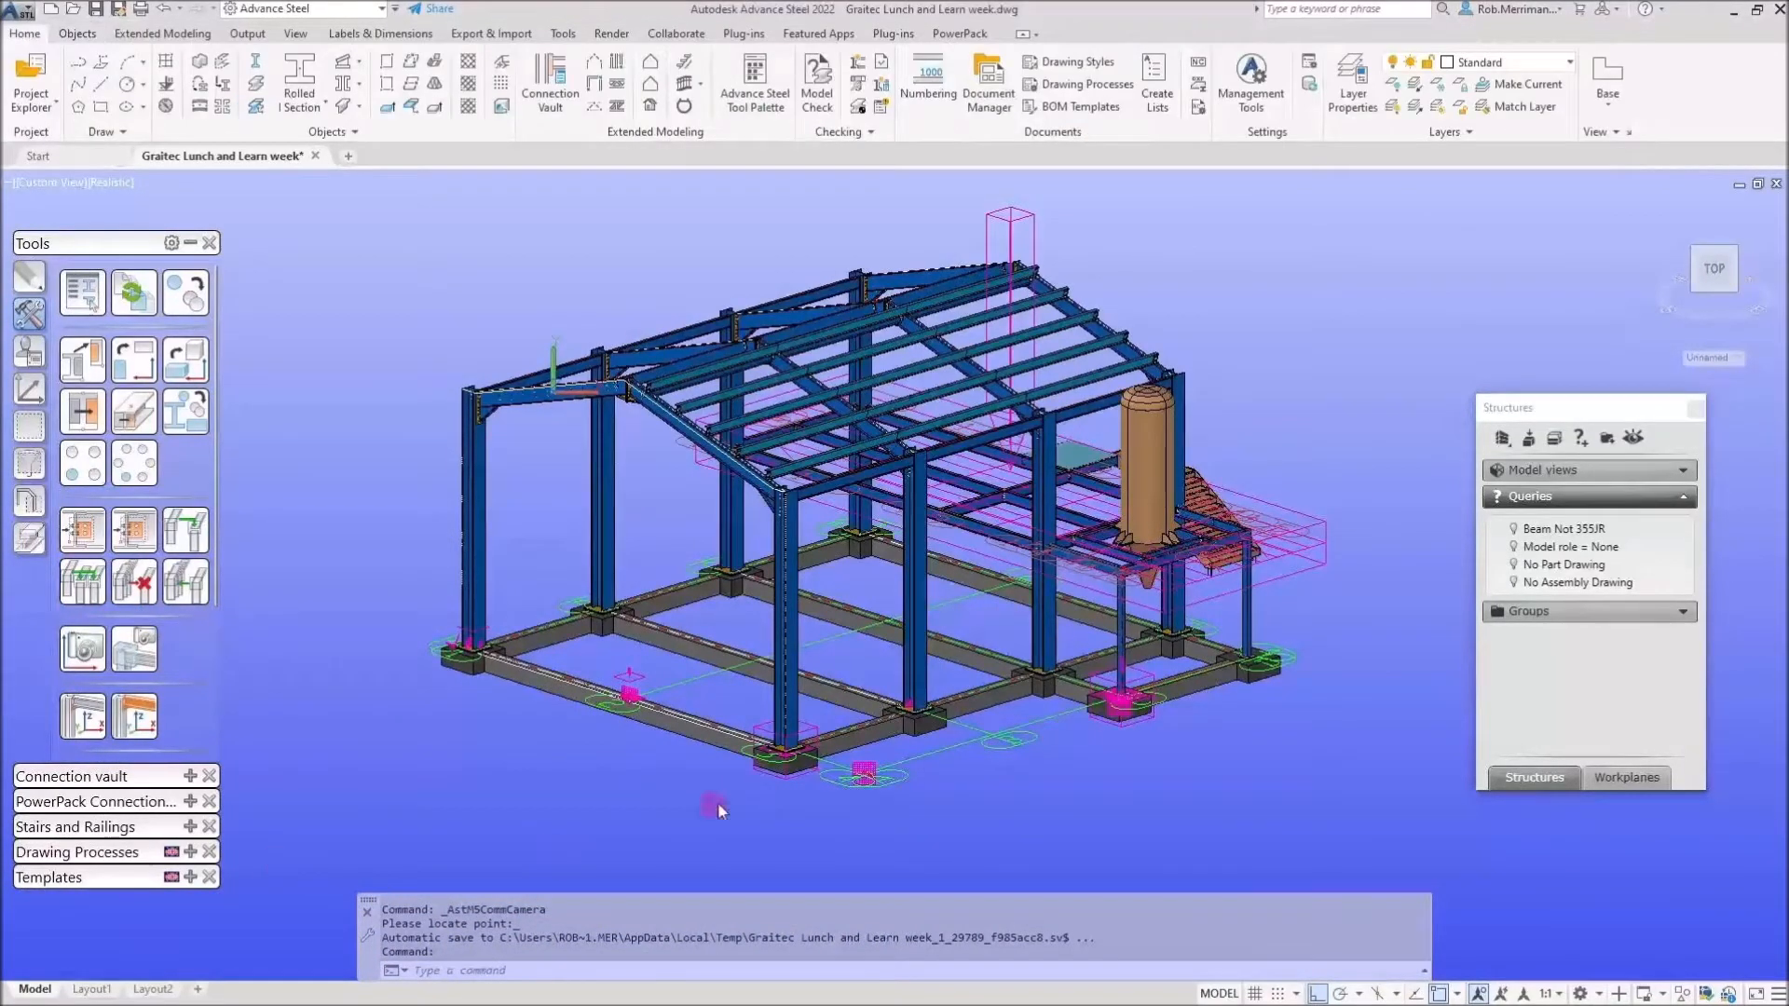
Place the camera near the base of the frame.
left_click(837, 803)
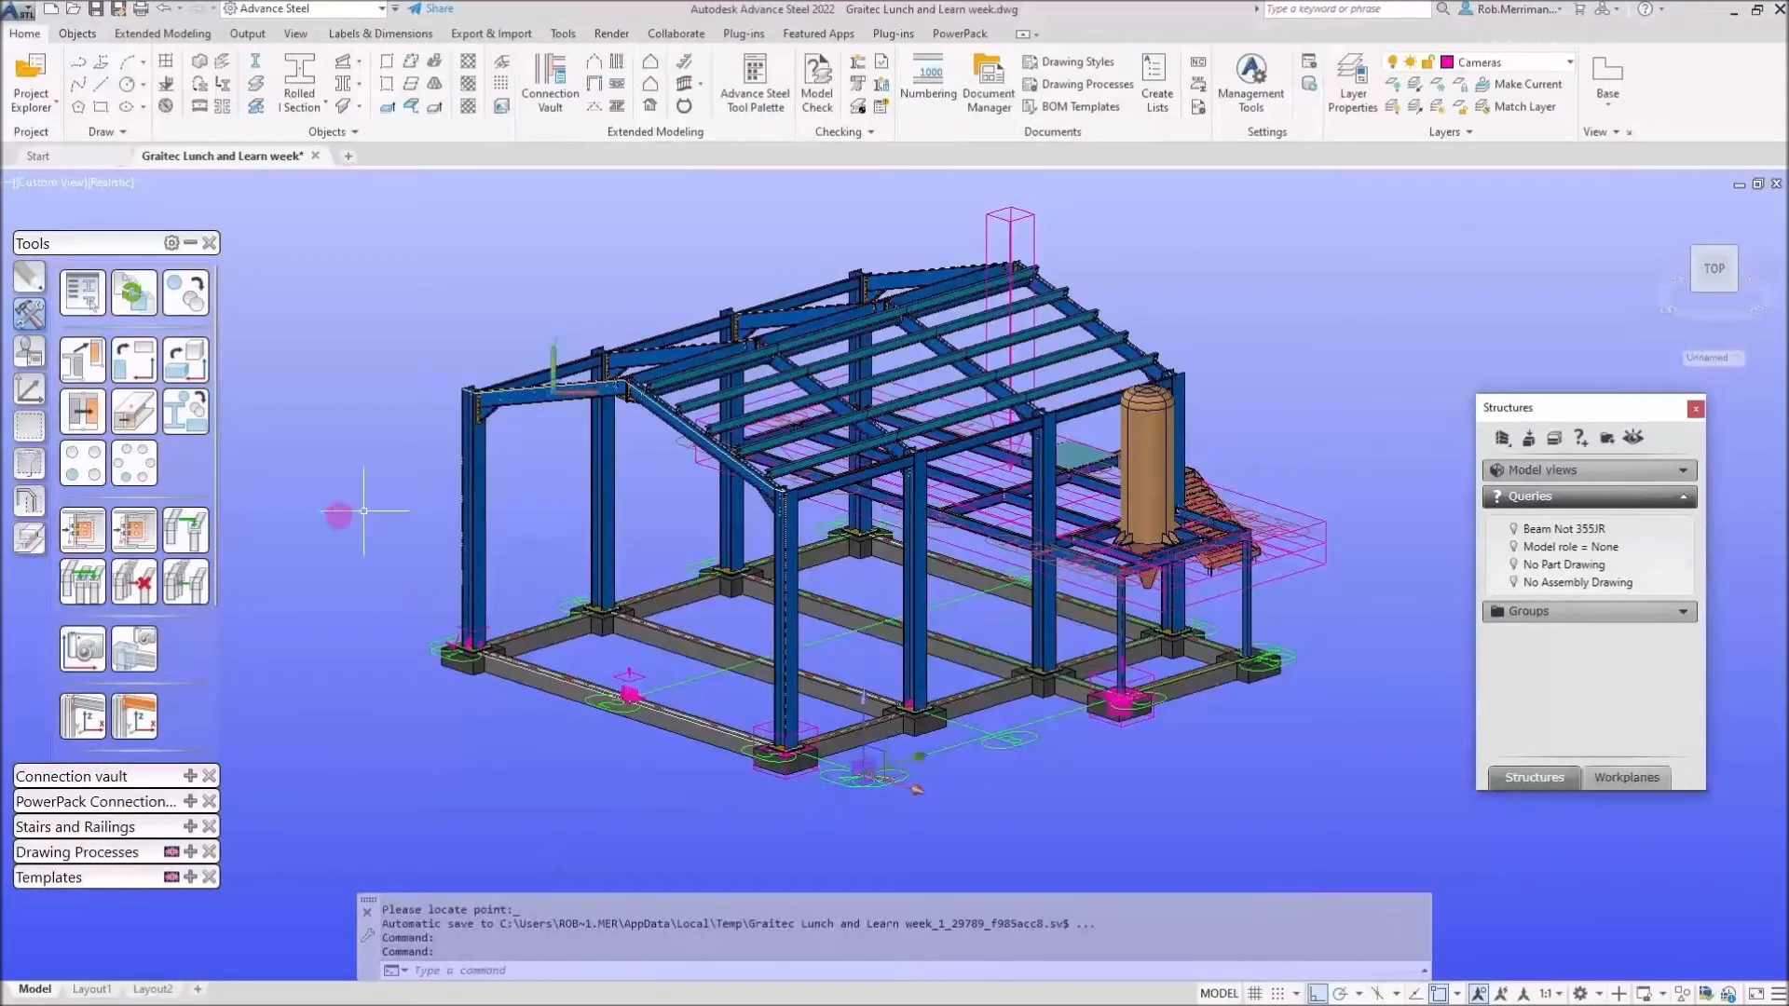
left_click(190, 243)
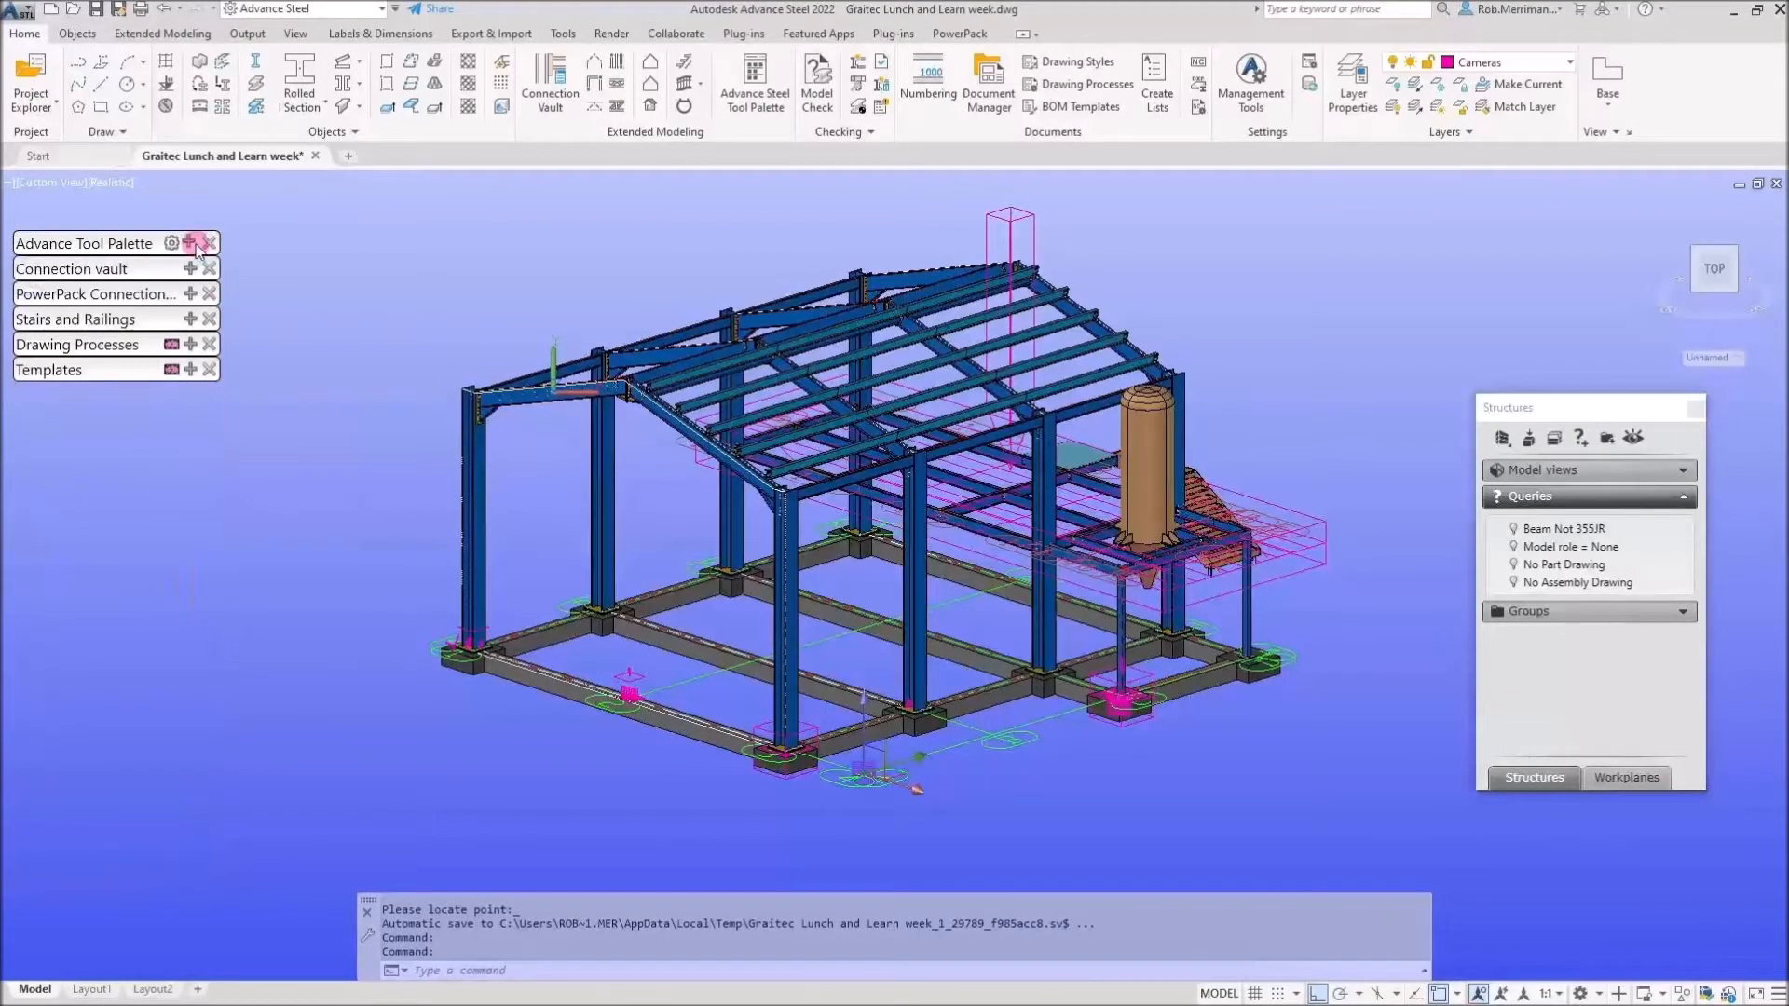
left_click(190, 343)
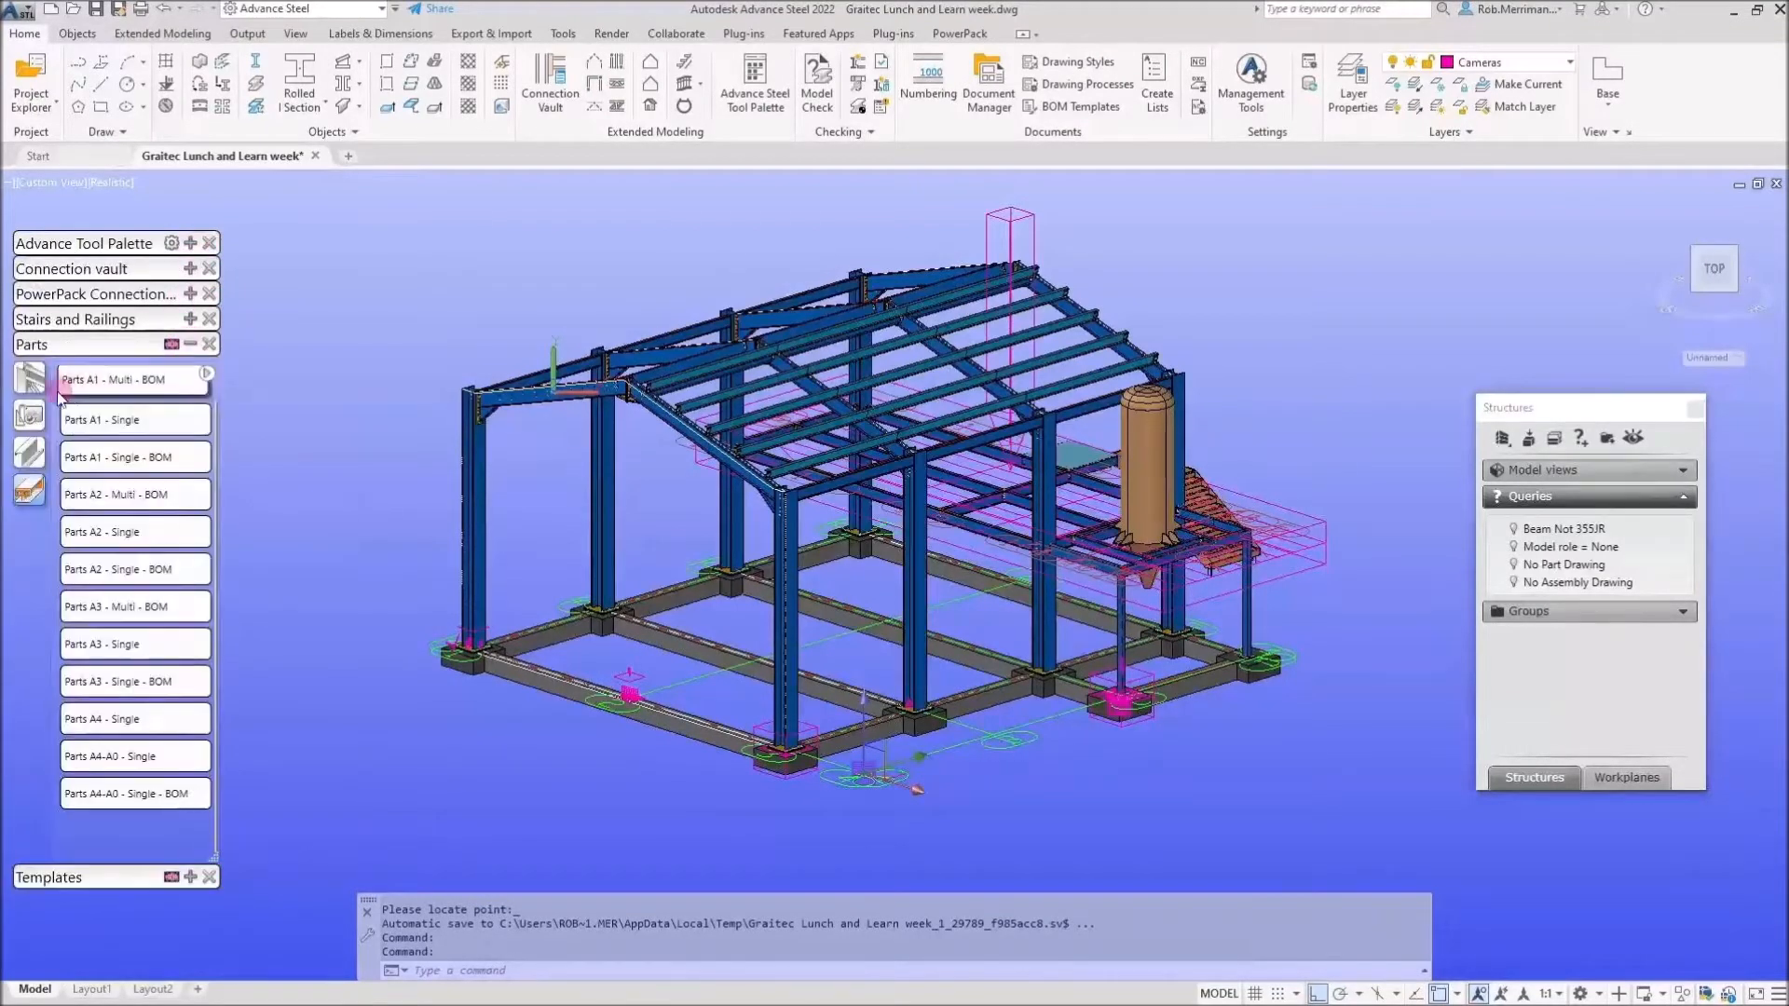
left_click(29, 415)
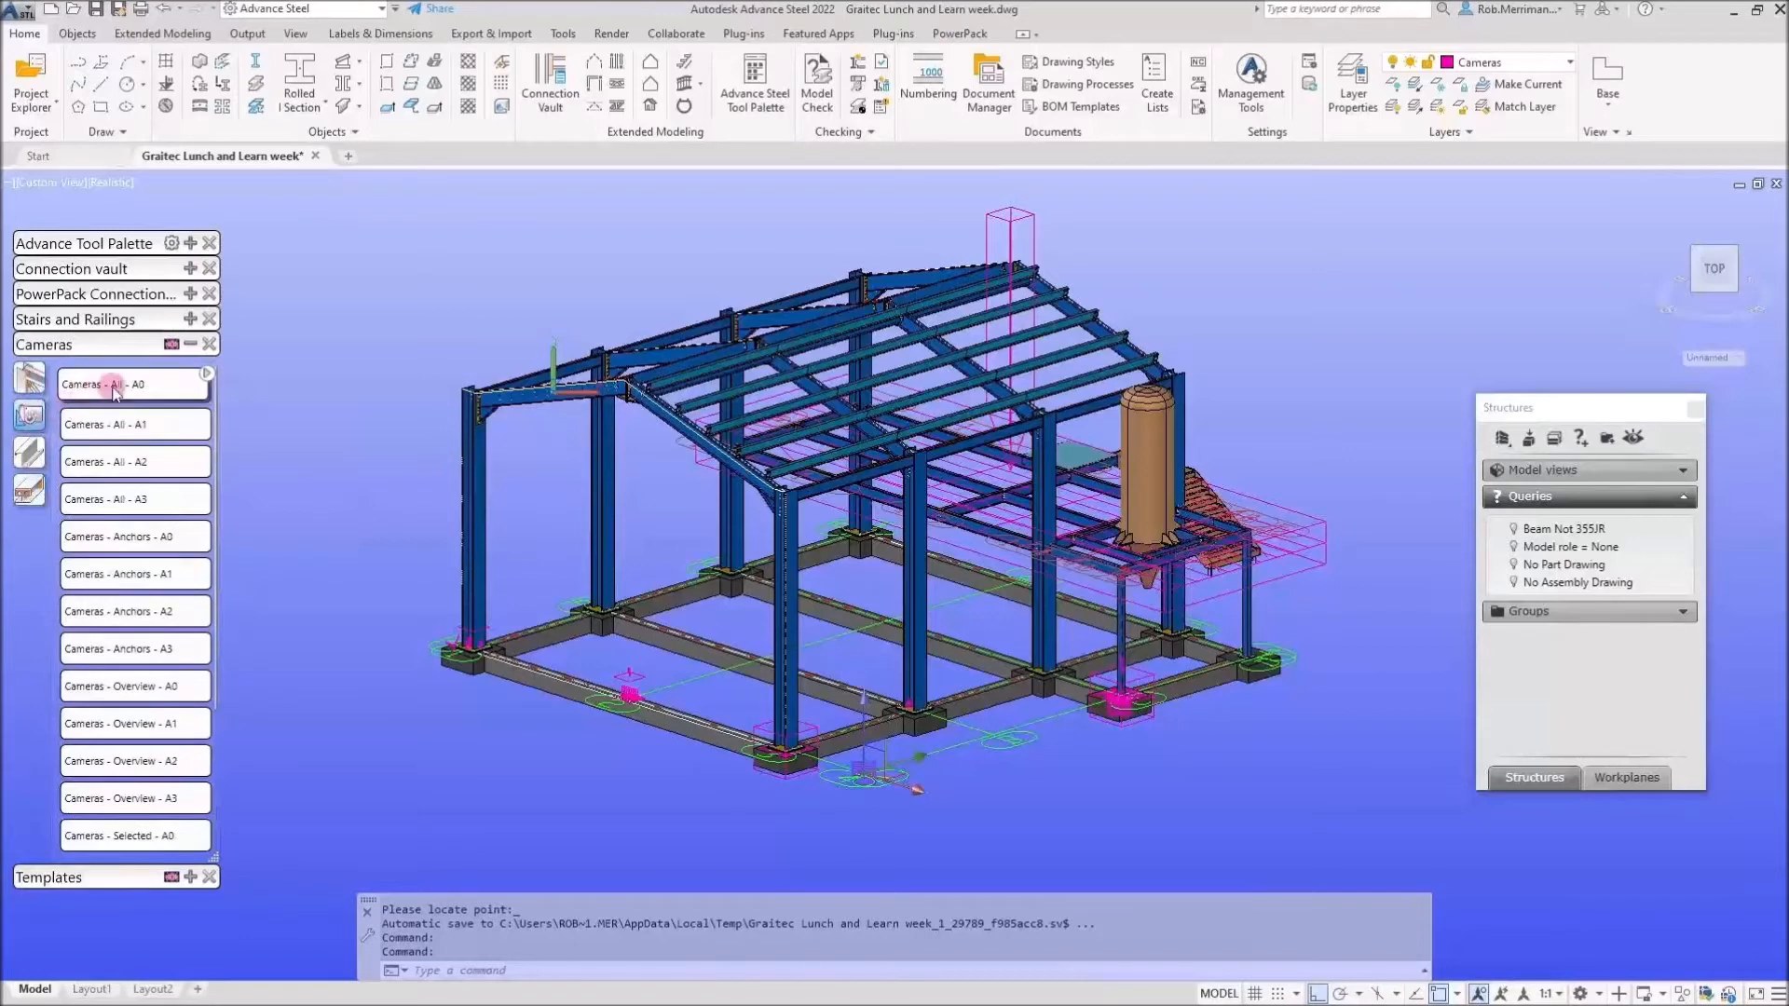
Run a camera detailing process on the new camera to generate its drawing.
left_click(150, 469)
scroll(150, 476, "down", 3)
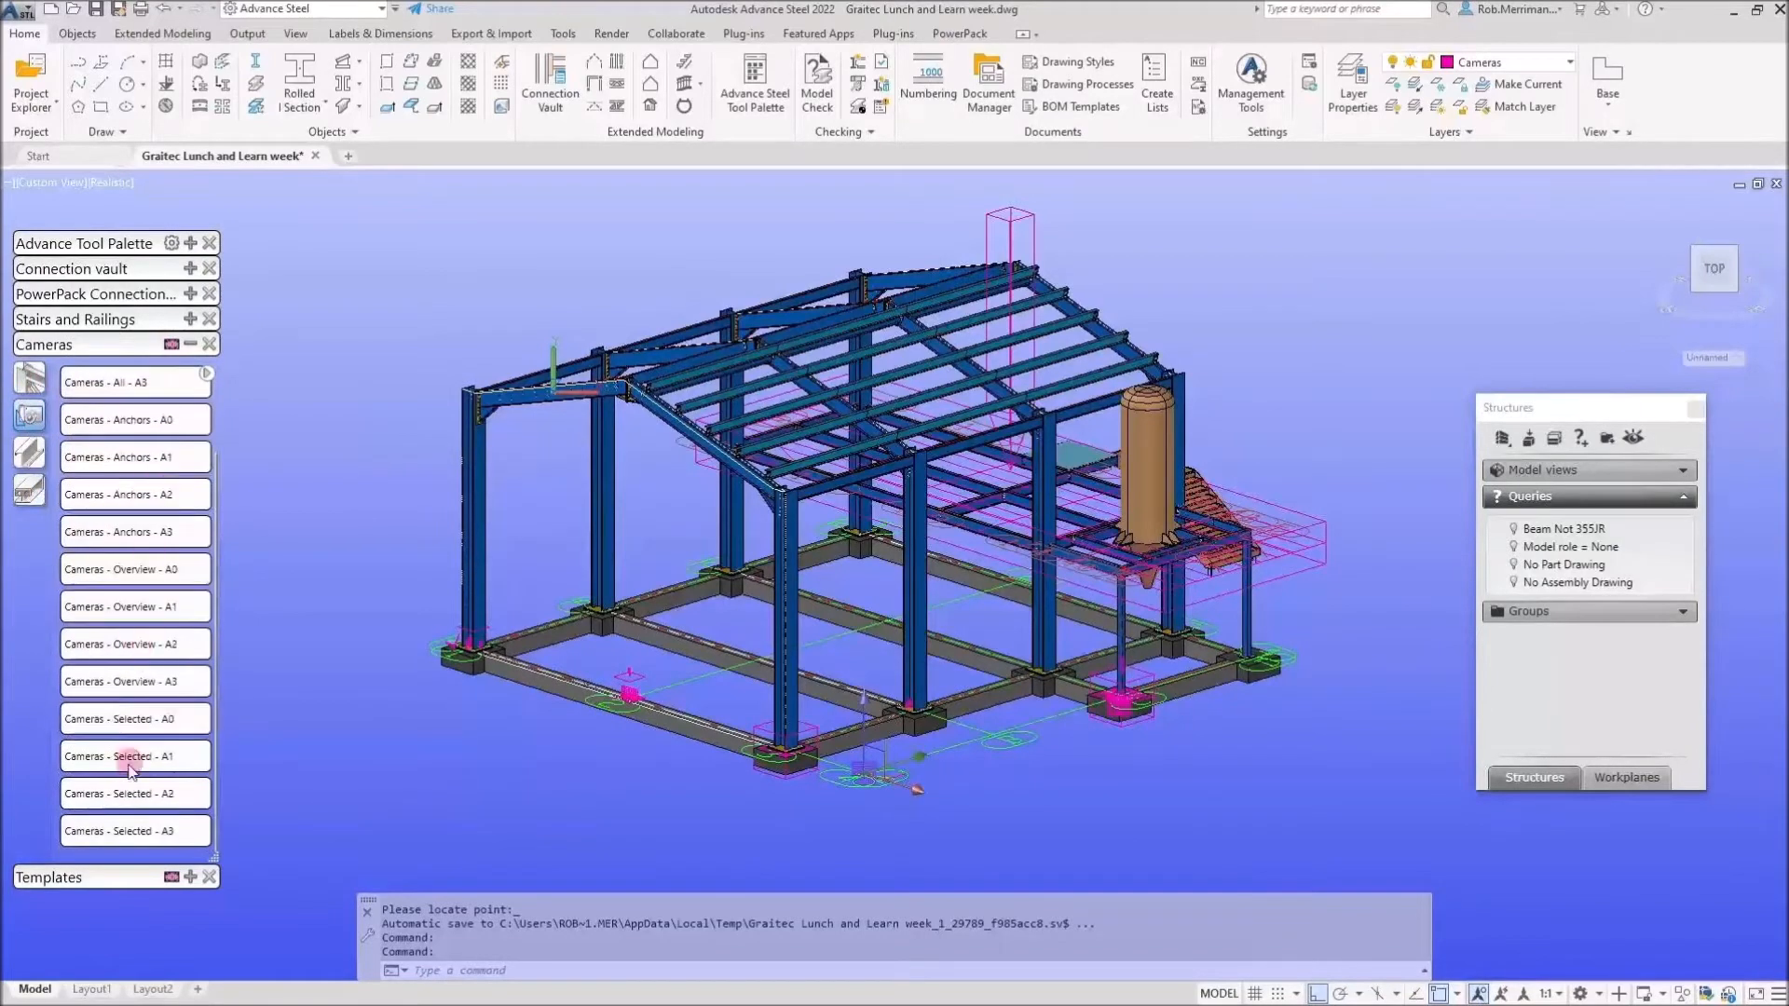
left_click(620, 790)
left_click(617, 830)
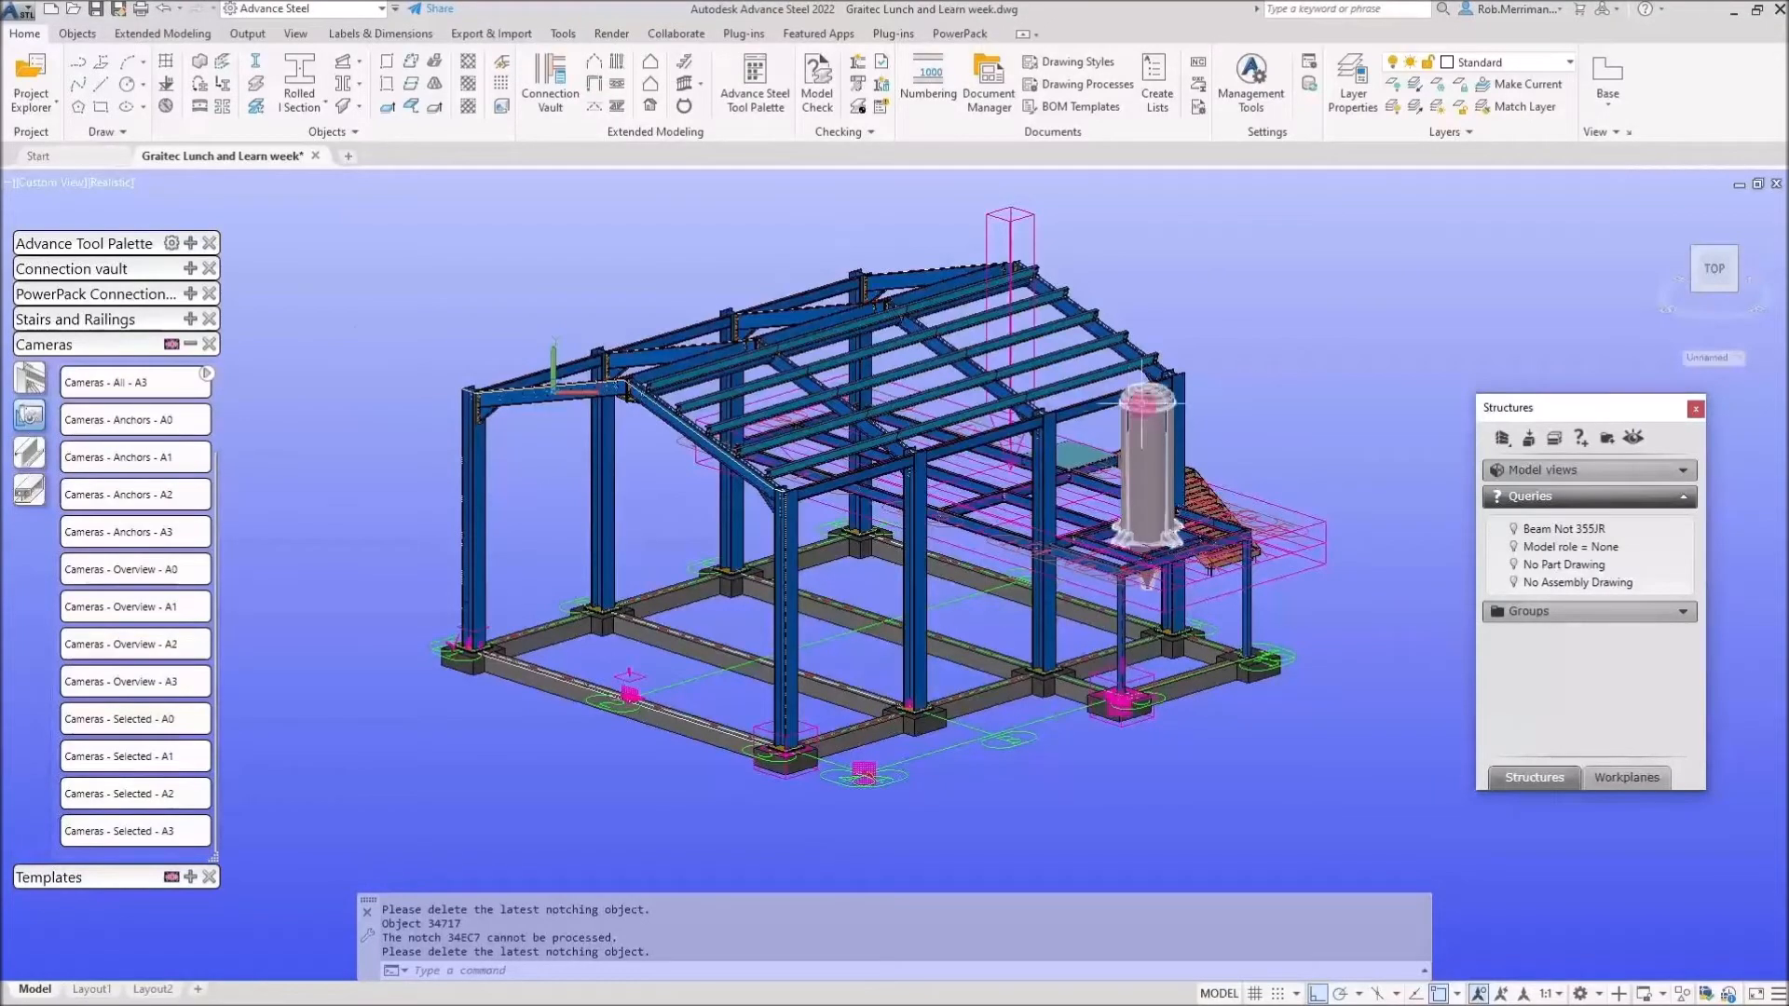
scroll(1138, 420, "up", 5)
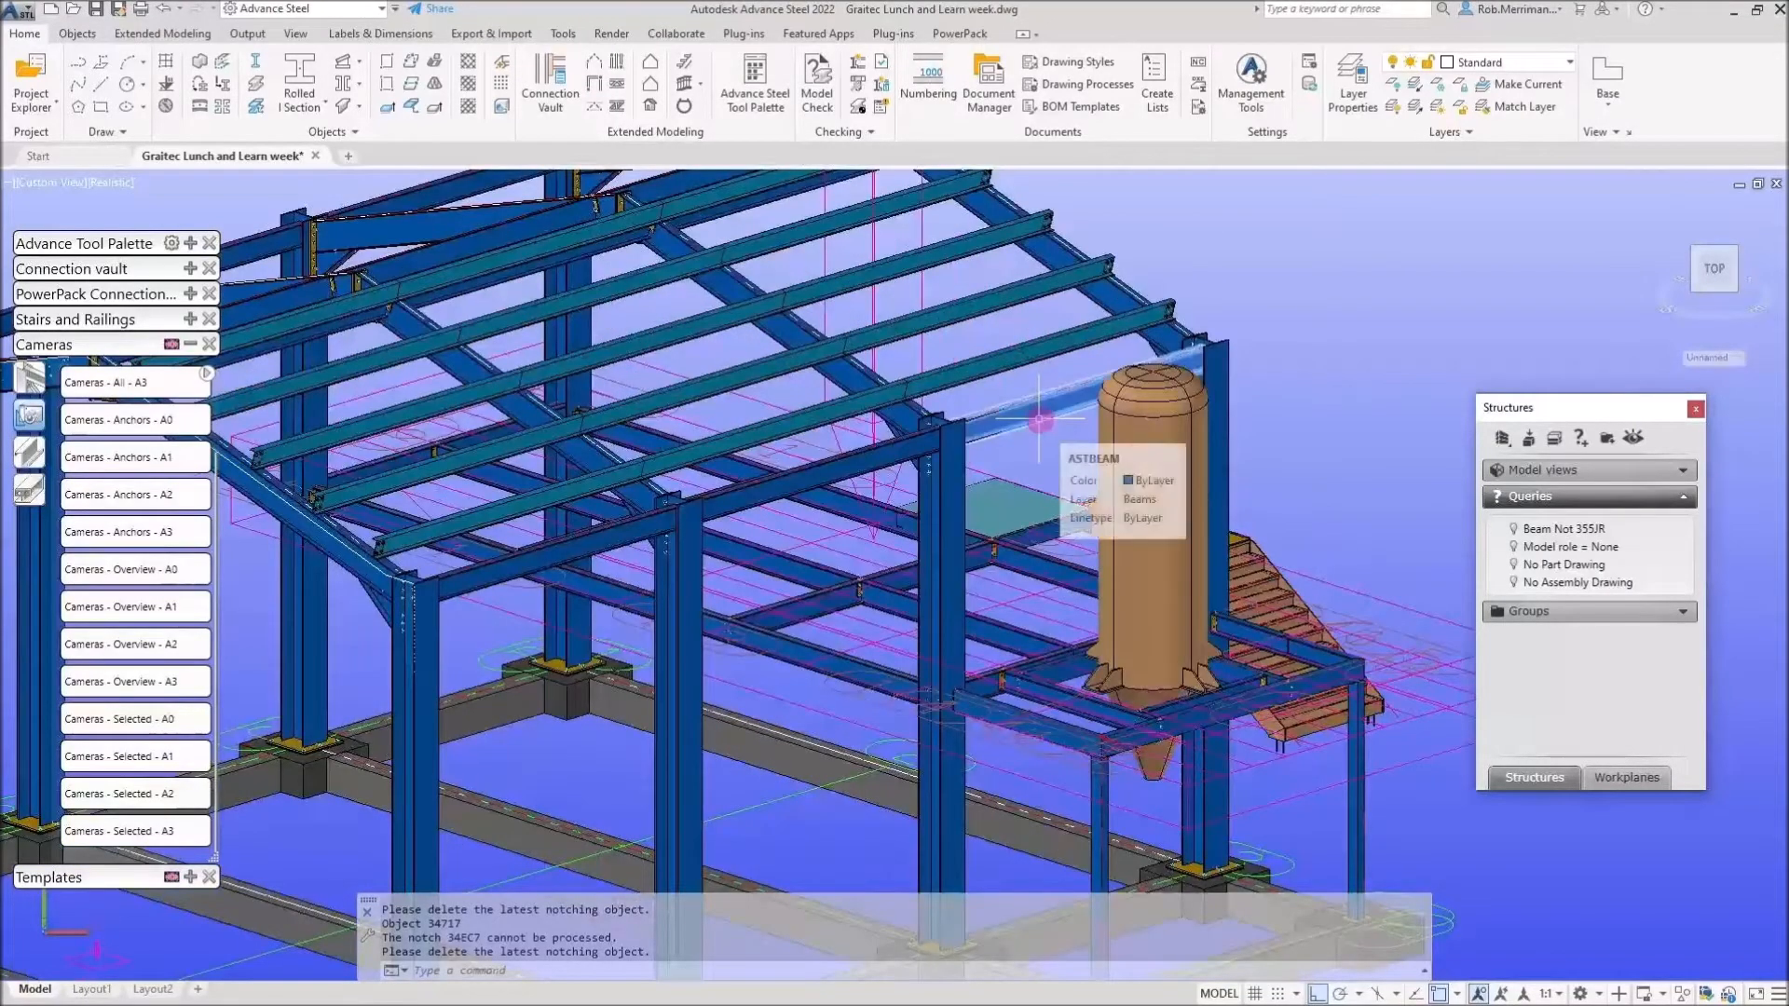
scroll(1029, 387, "down", 4)
Select the camera at the frame base and open its generated drawing [G] - 154 (A1).
left_click(977, 486)
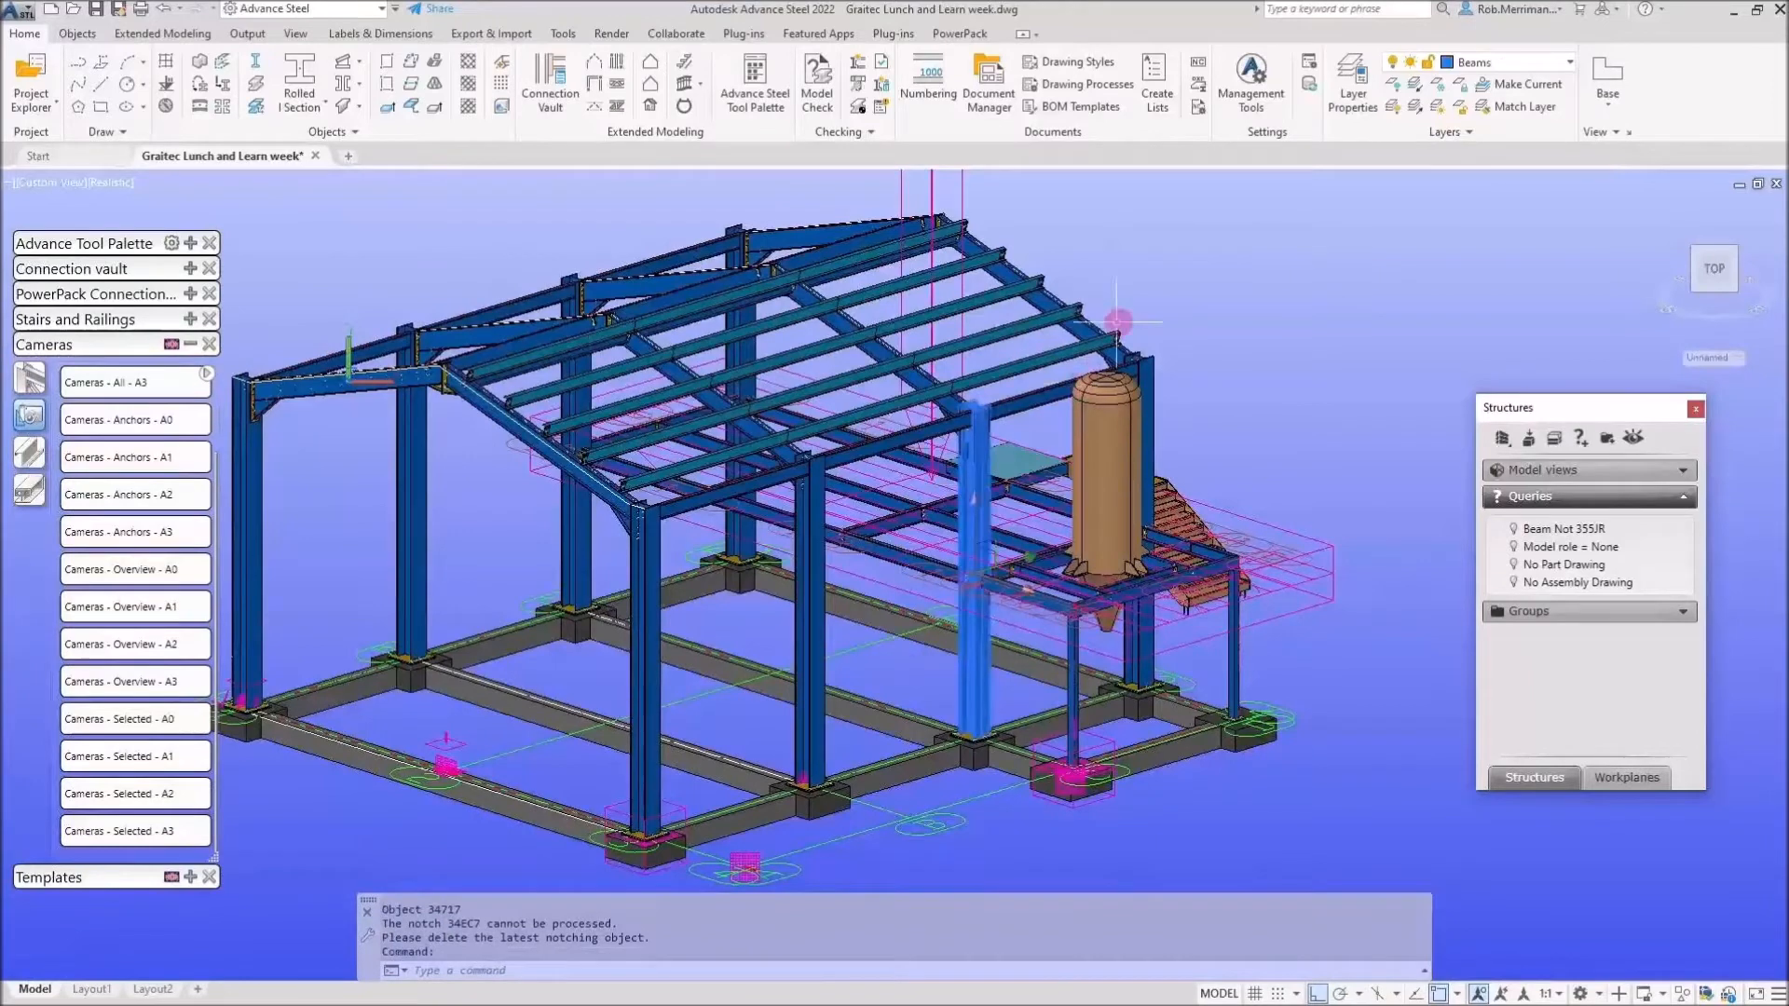
right_click(1144, 291)
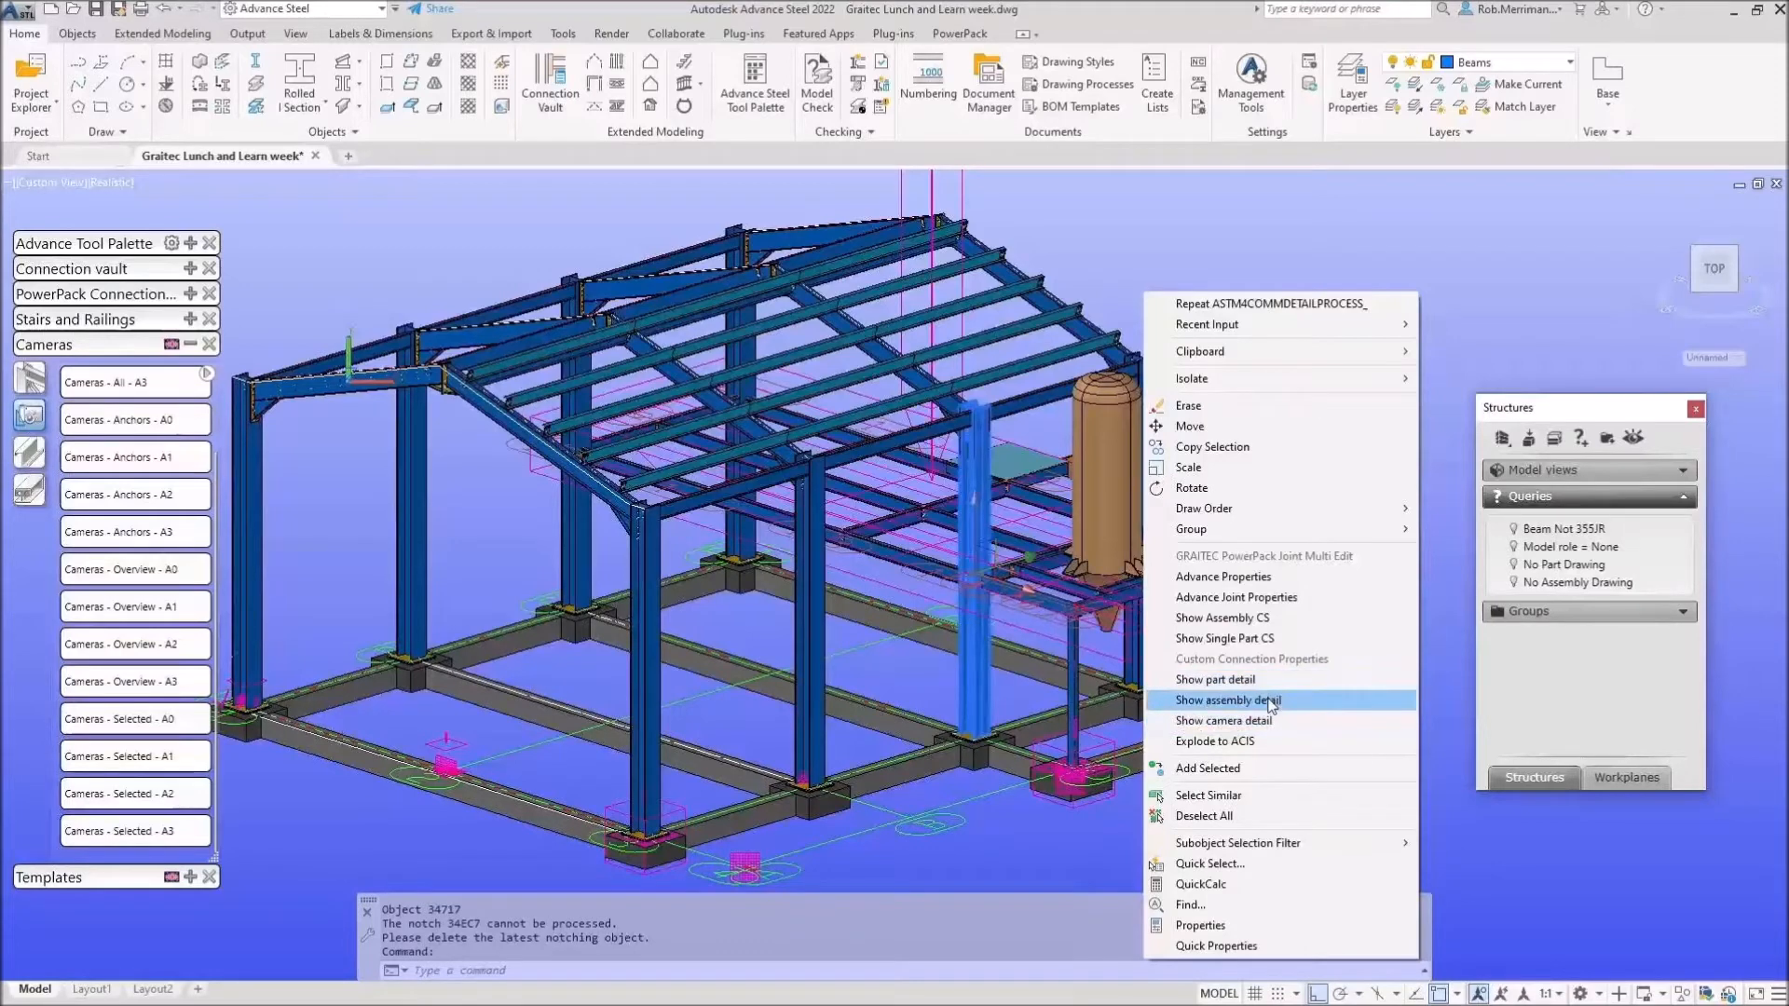
left_click(750, 855)
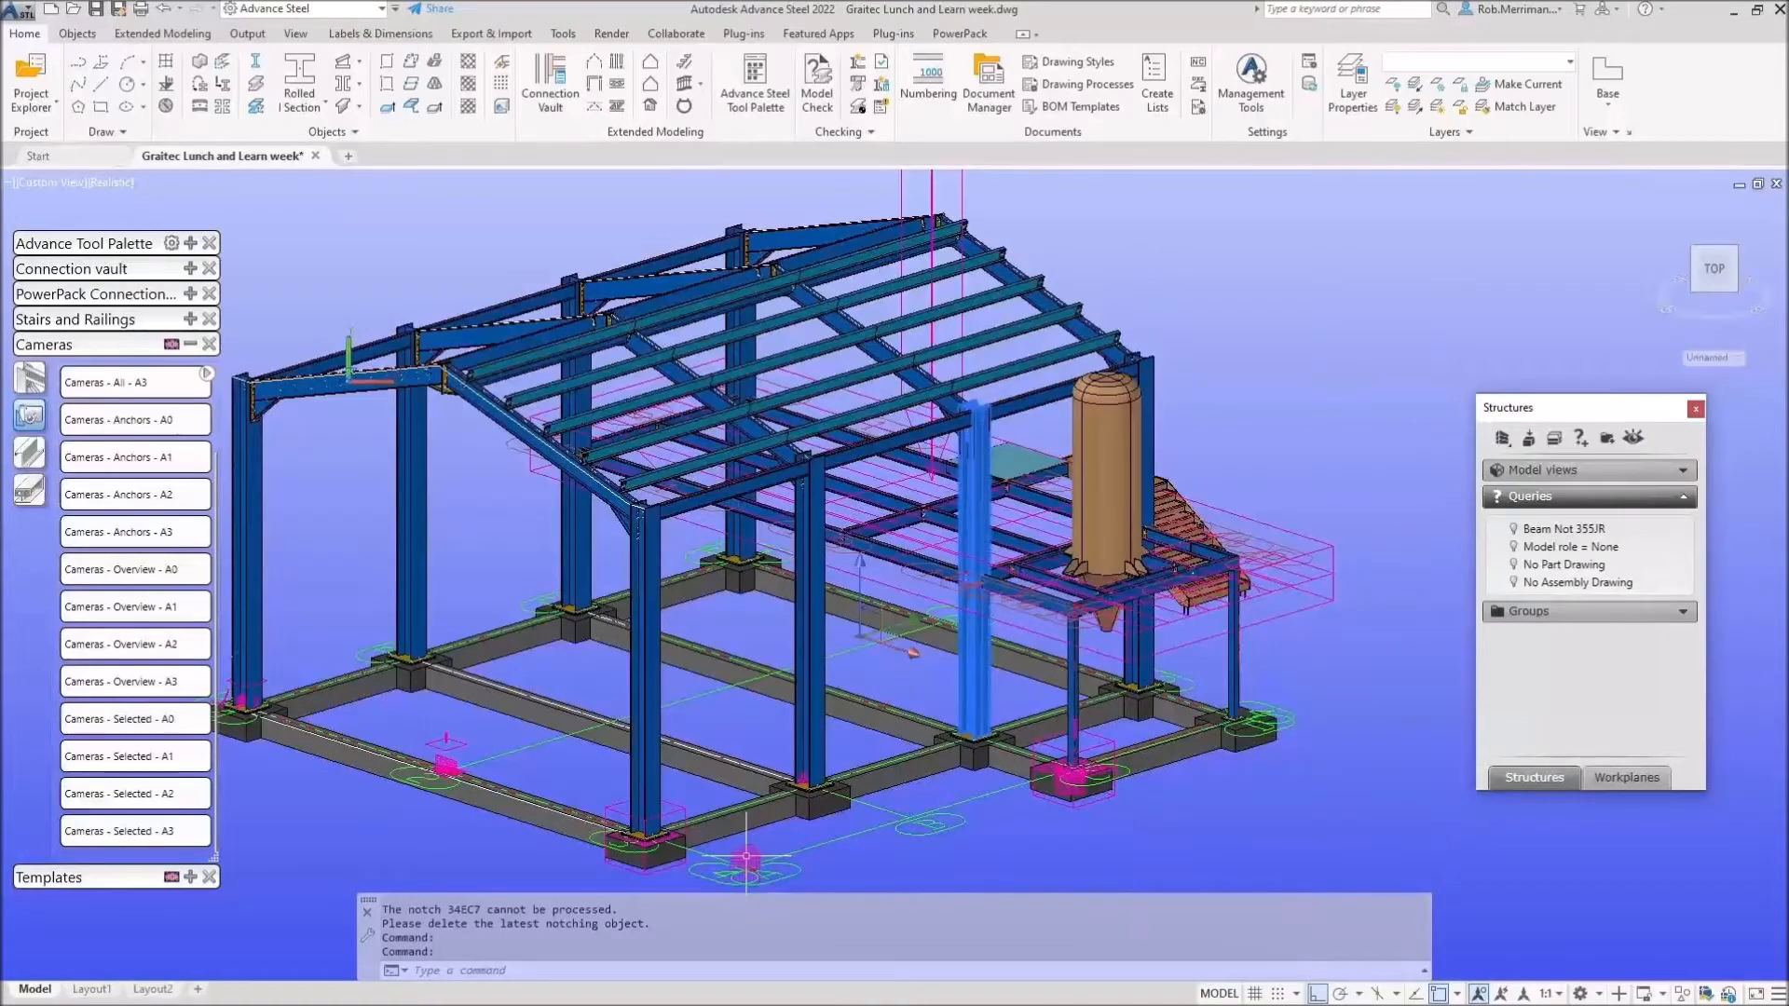
key("Escape")
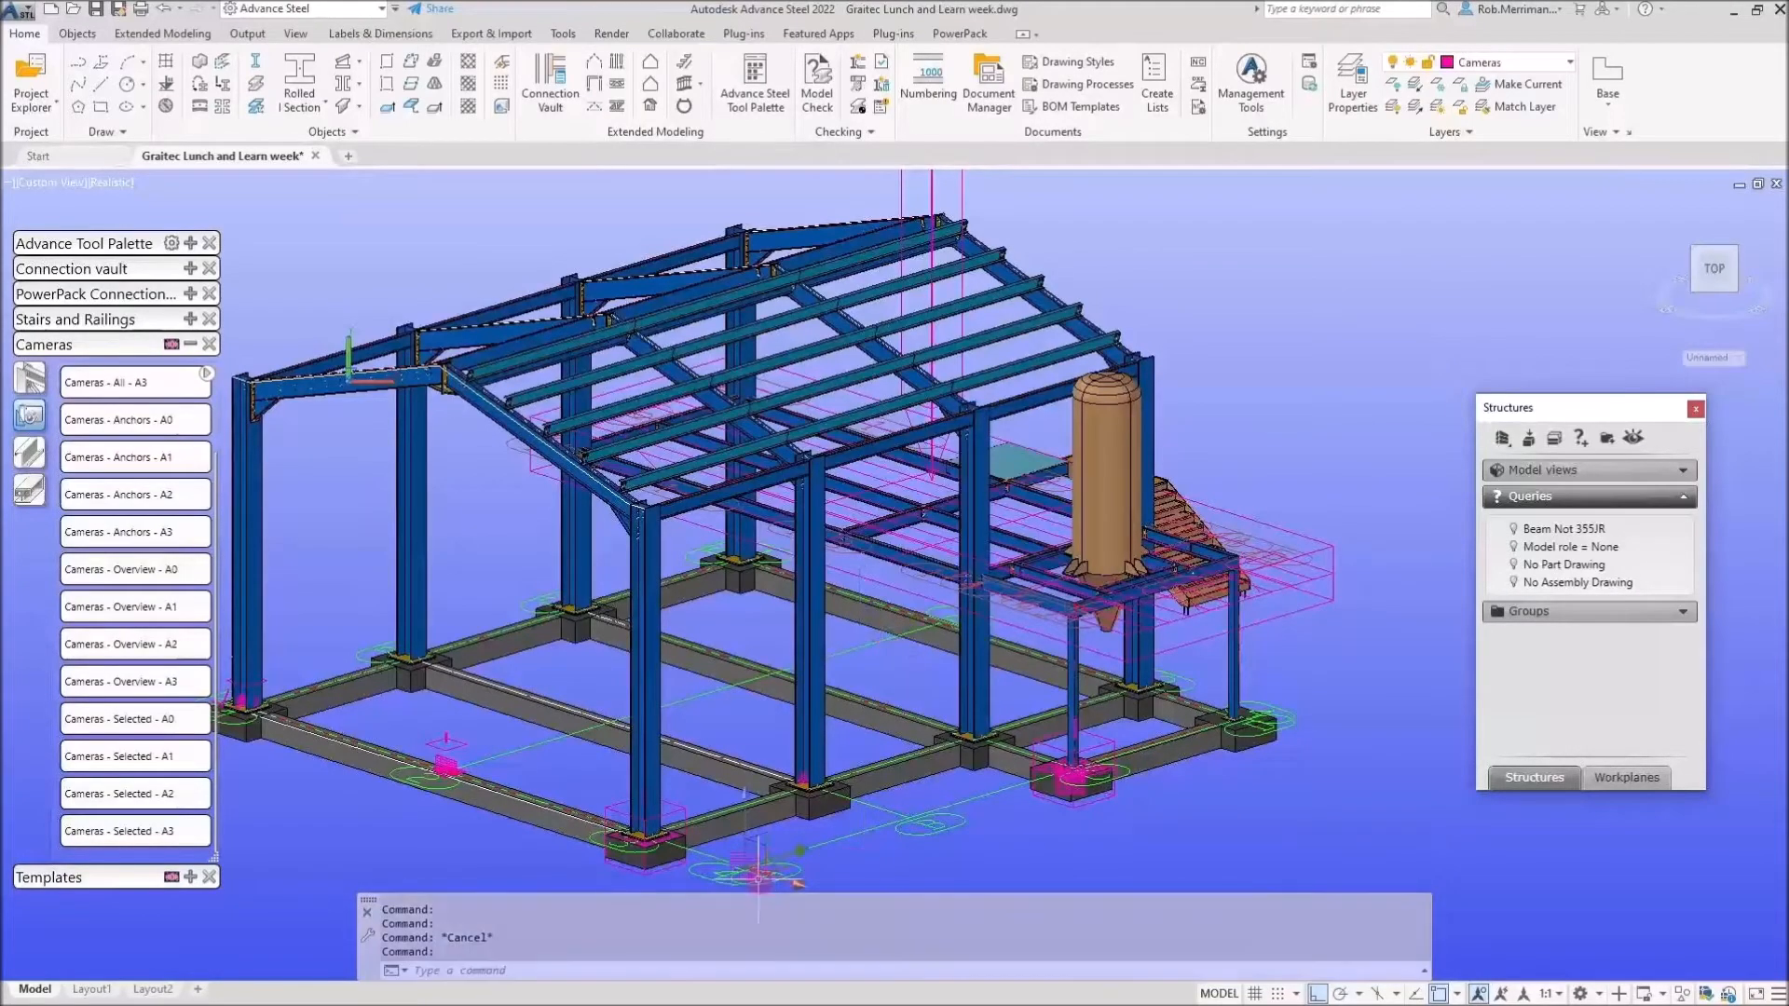
scroll(788, 876, "up", 3)
right_click(821, 825)
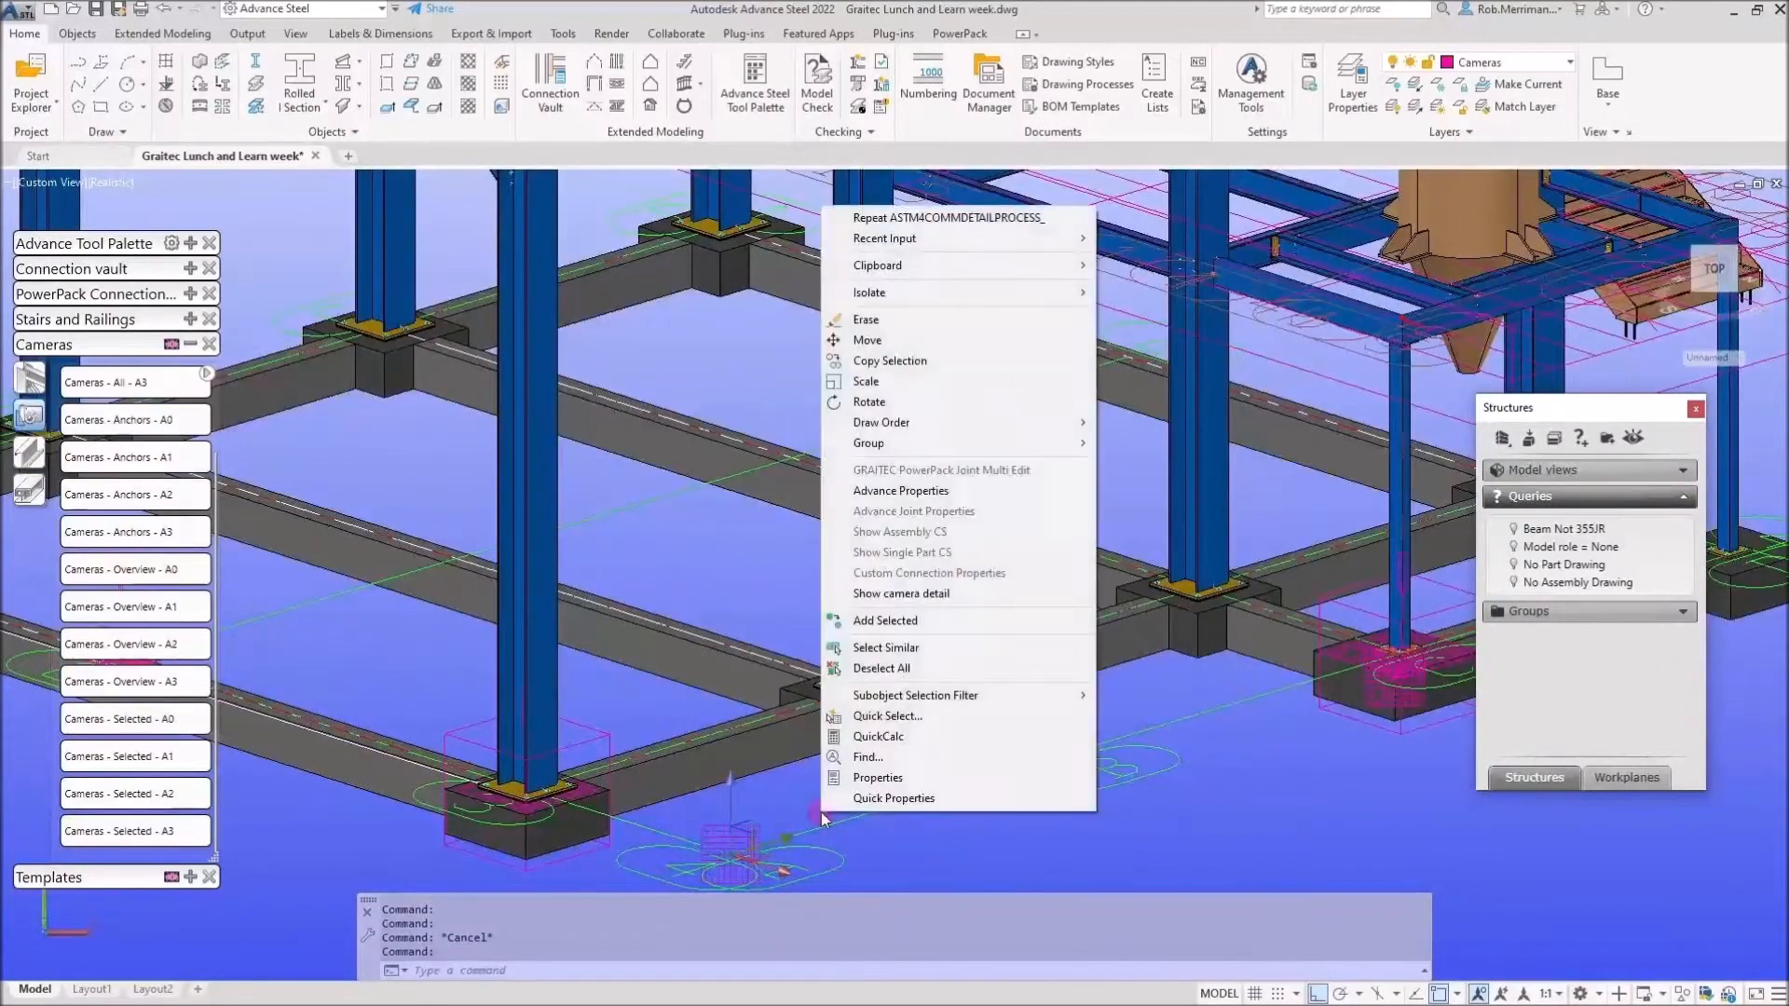
left_click(932, 594)
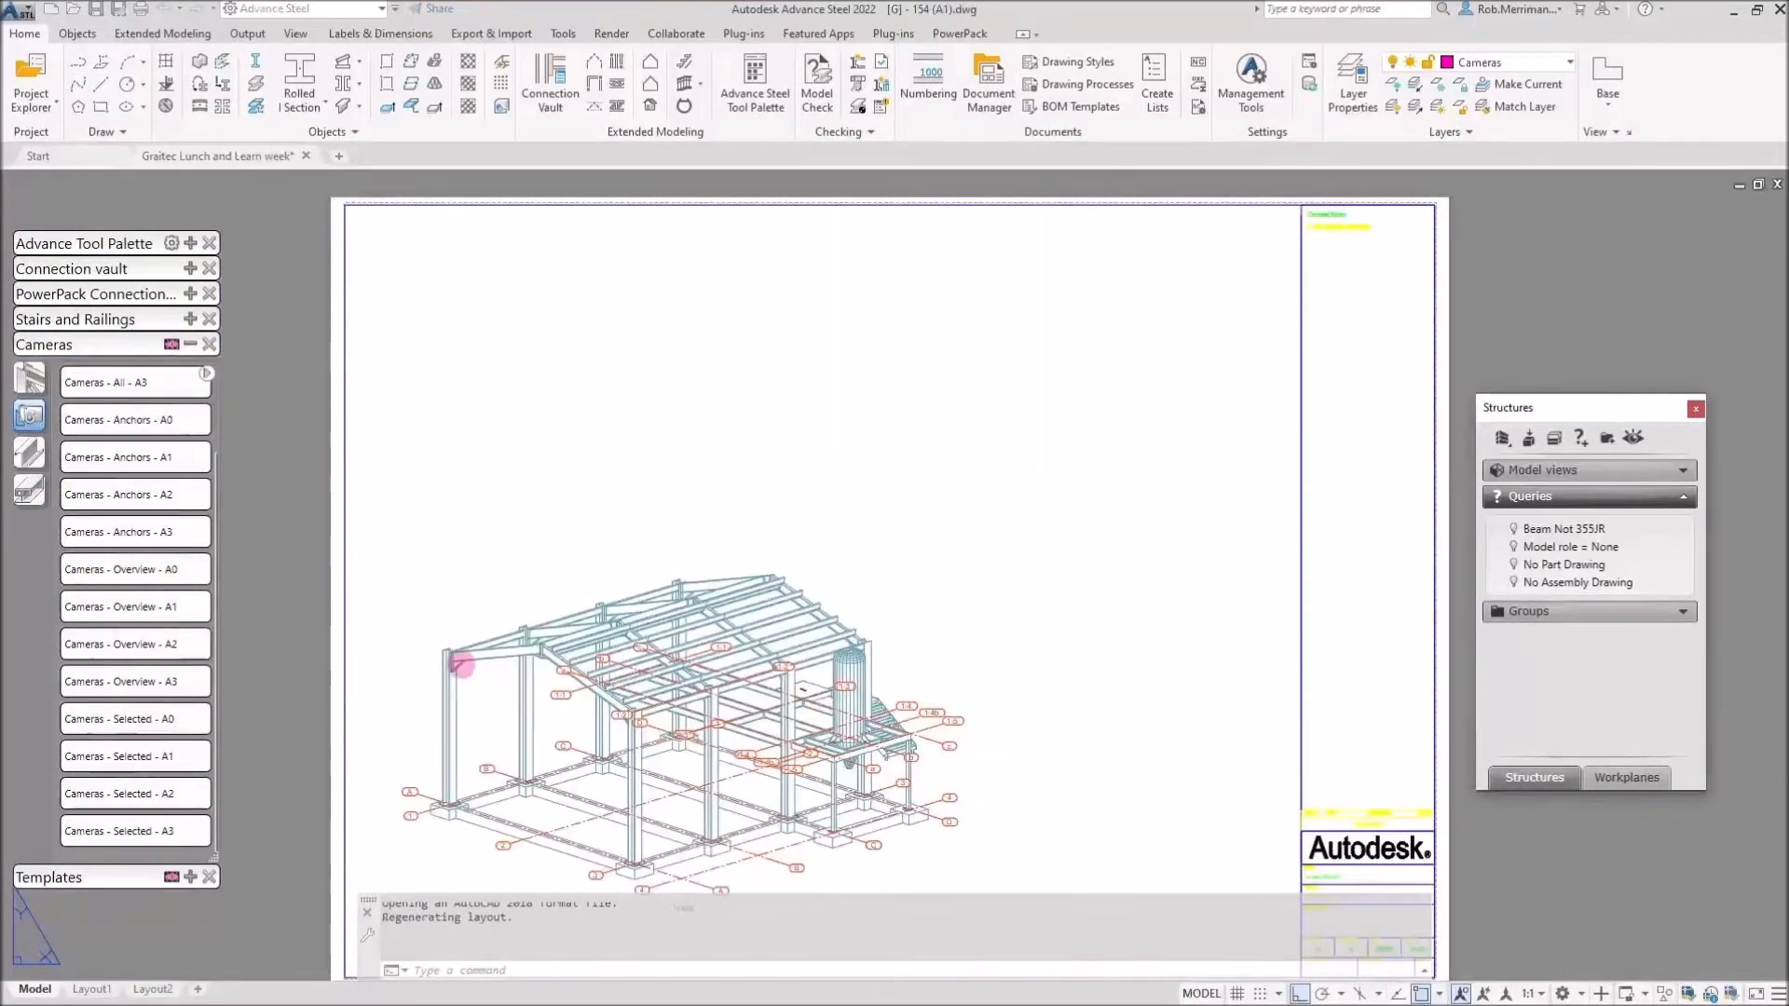
Close drawing [G] - 154 (A1) without saving and return to the steel model.
scroll(456, 664, "up", 8)
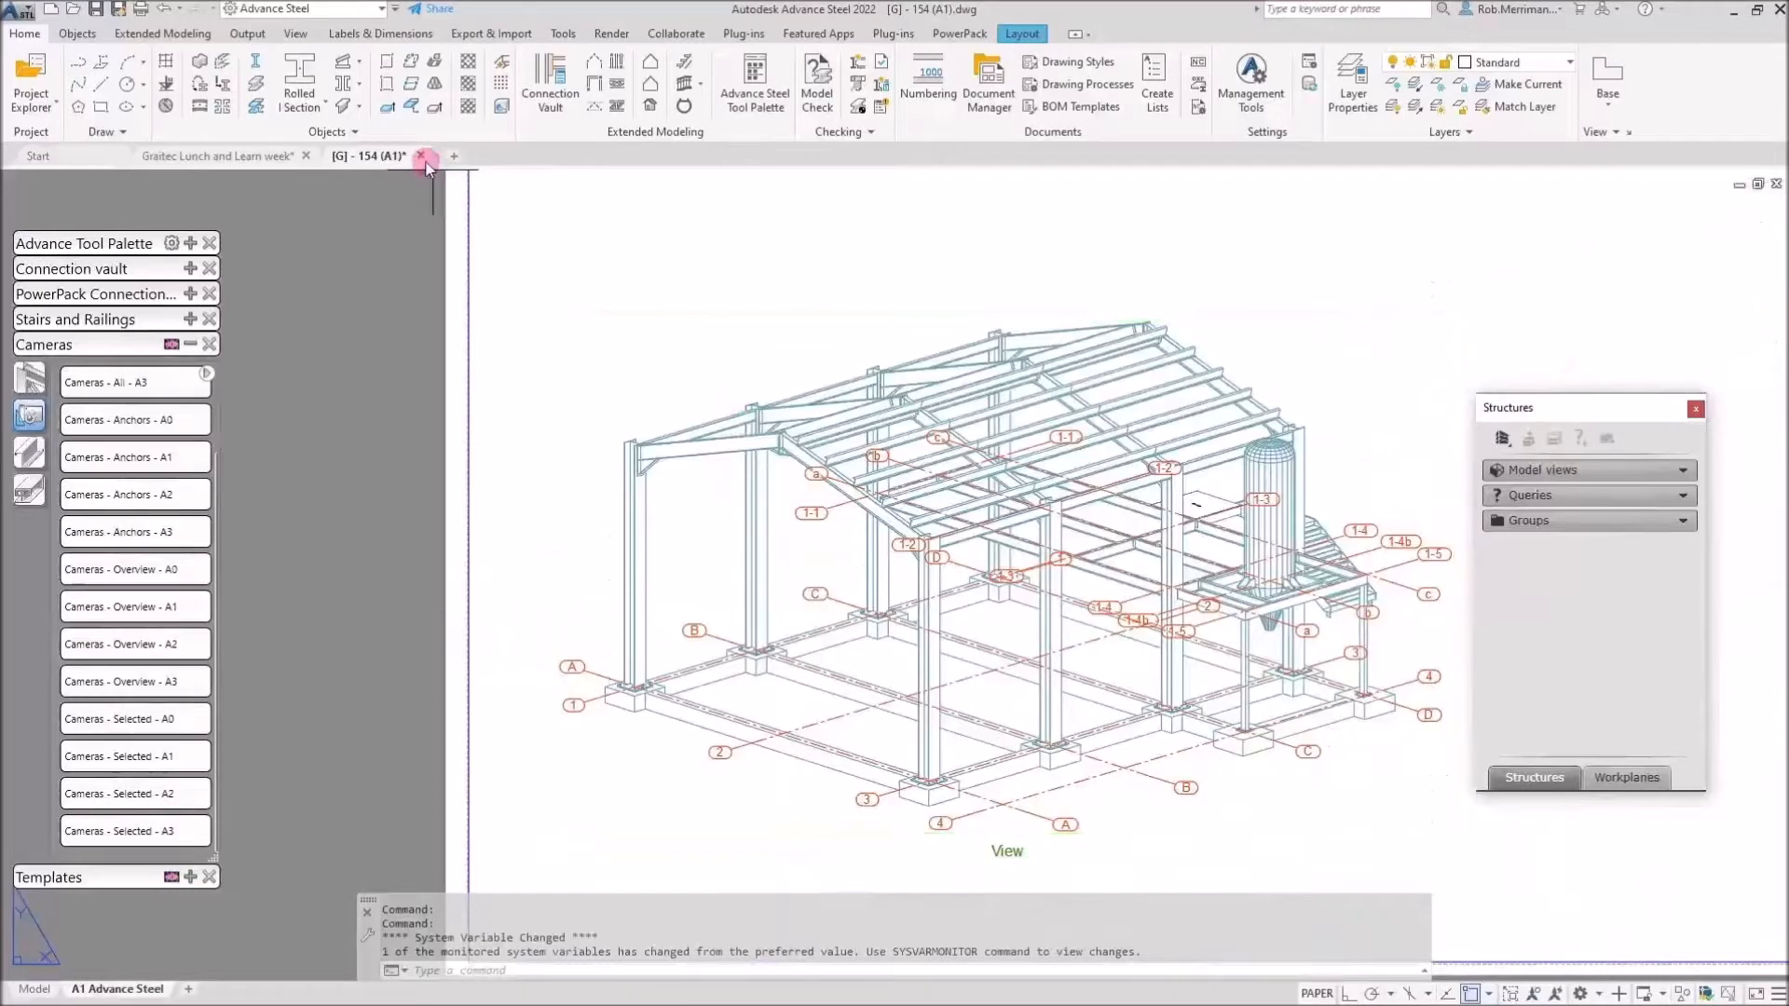
left_click(422, 155)
left_click(950, 553)
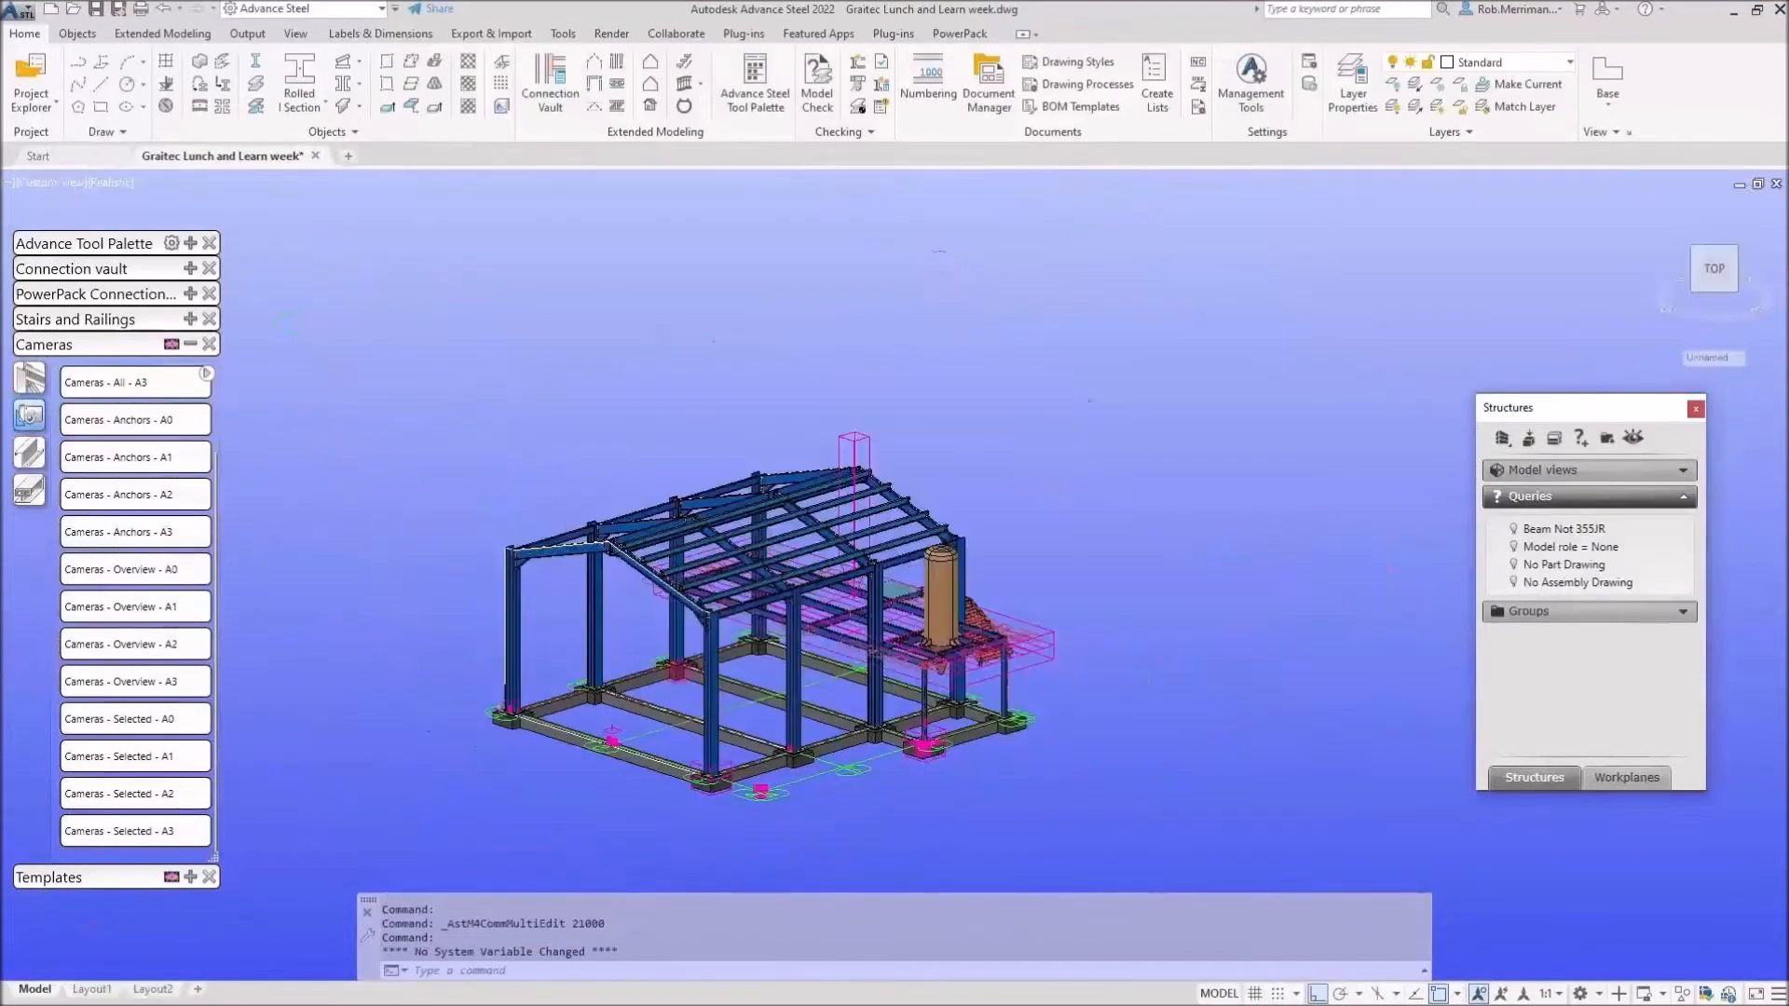
scroll(679, 670, "up", 2)
left_click(190, 758)
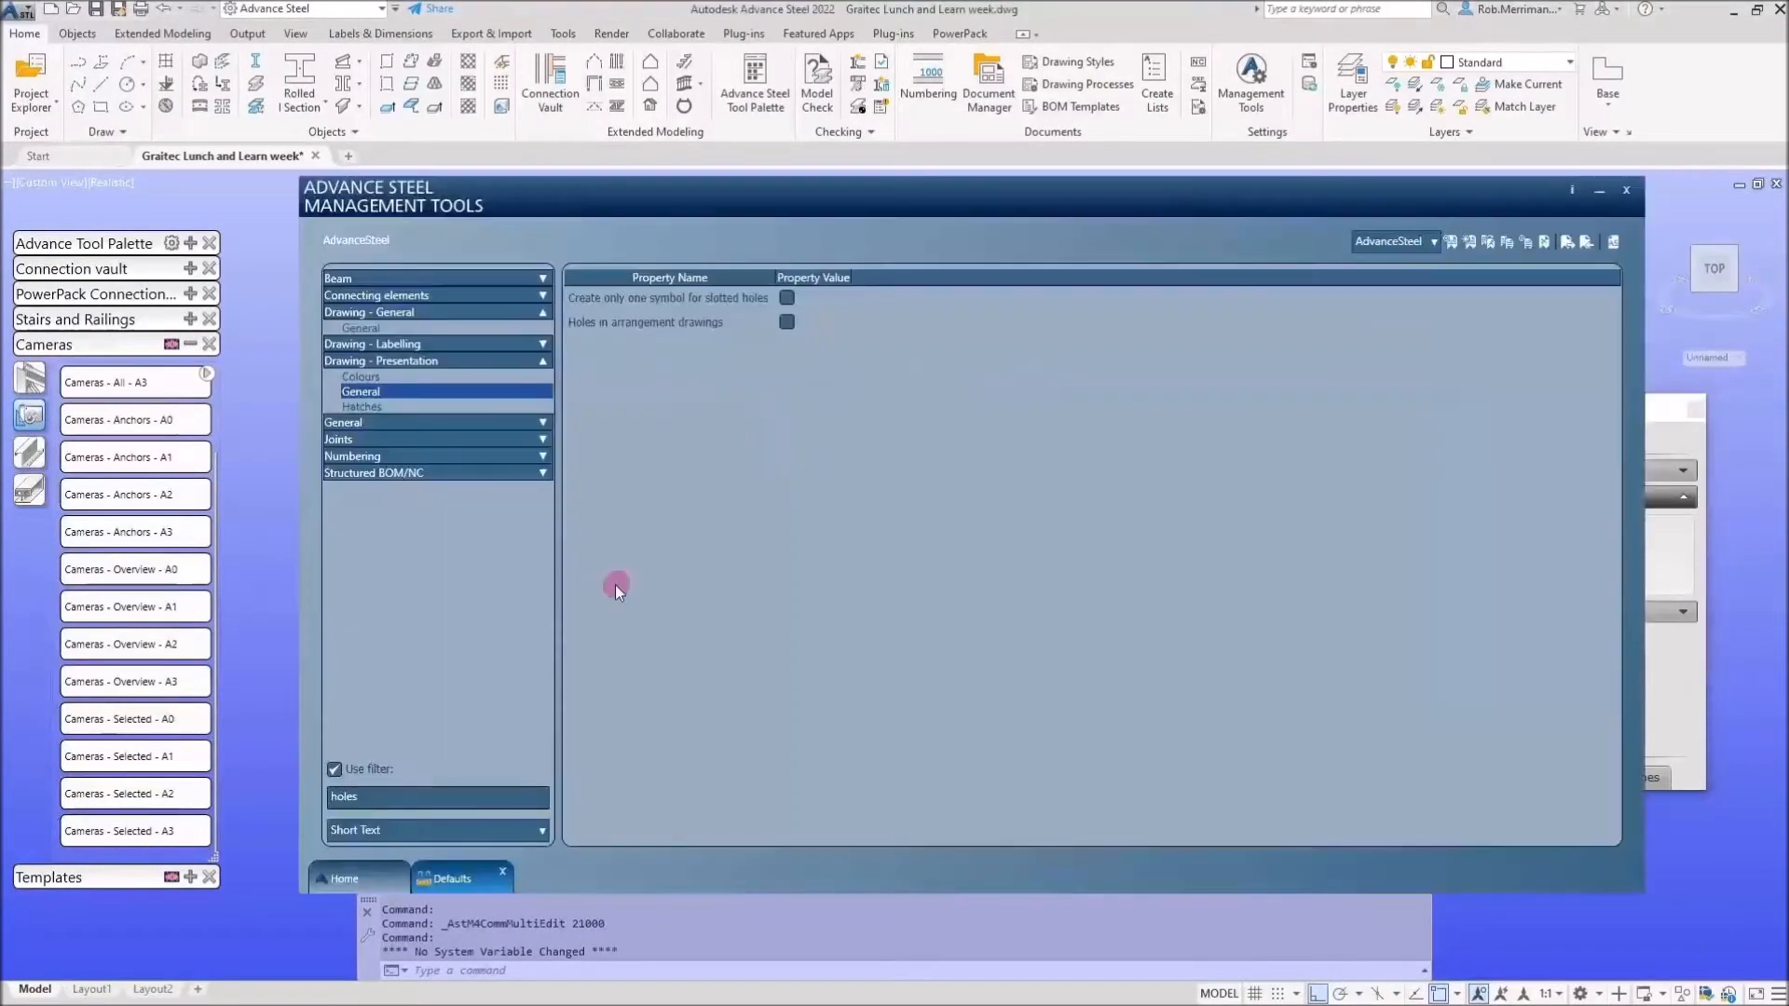
Filter the defaults on 'holes', enable Holes in arrangement drawings, then update and close Management Tools.
left_click(371, 828)
type("holes")
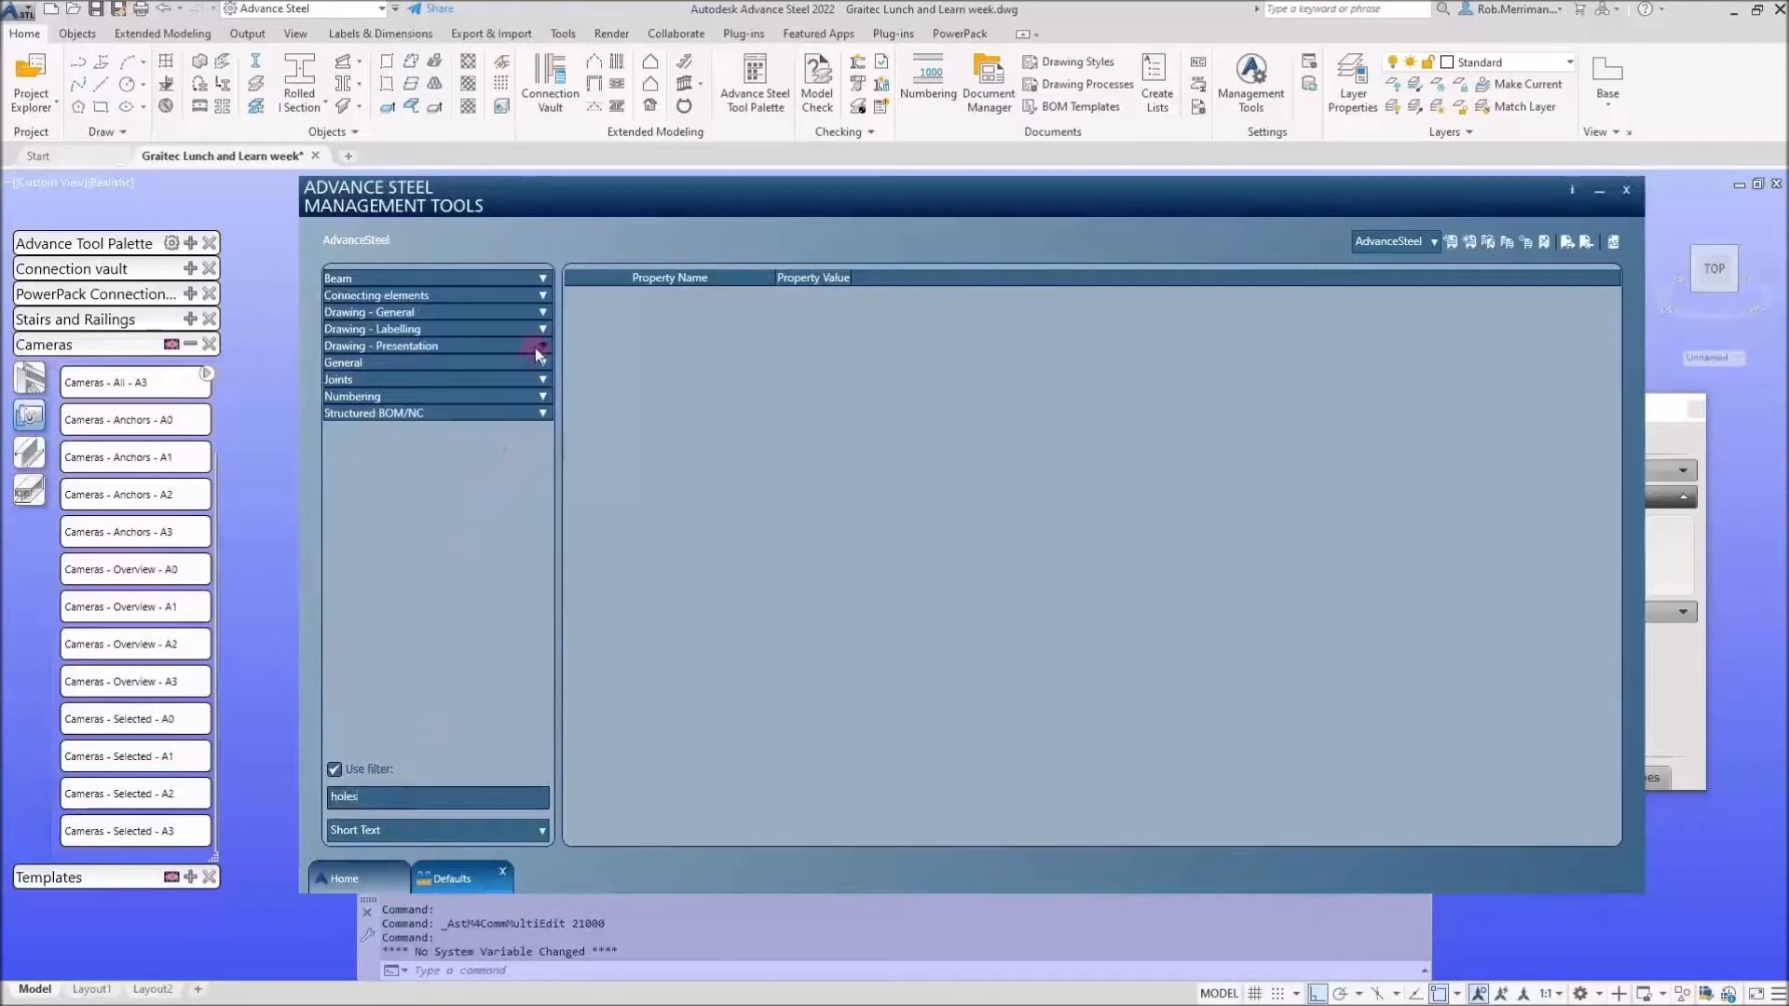
left_click(535, 347)
left_click(374, 380)
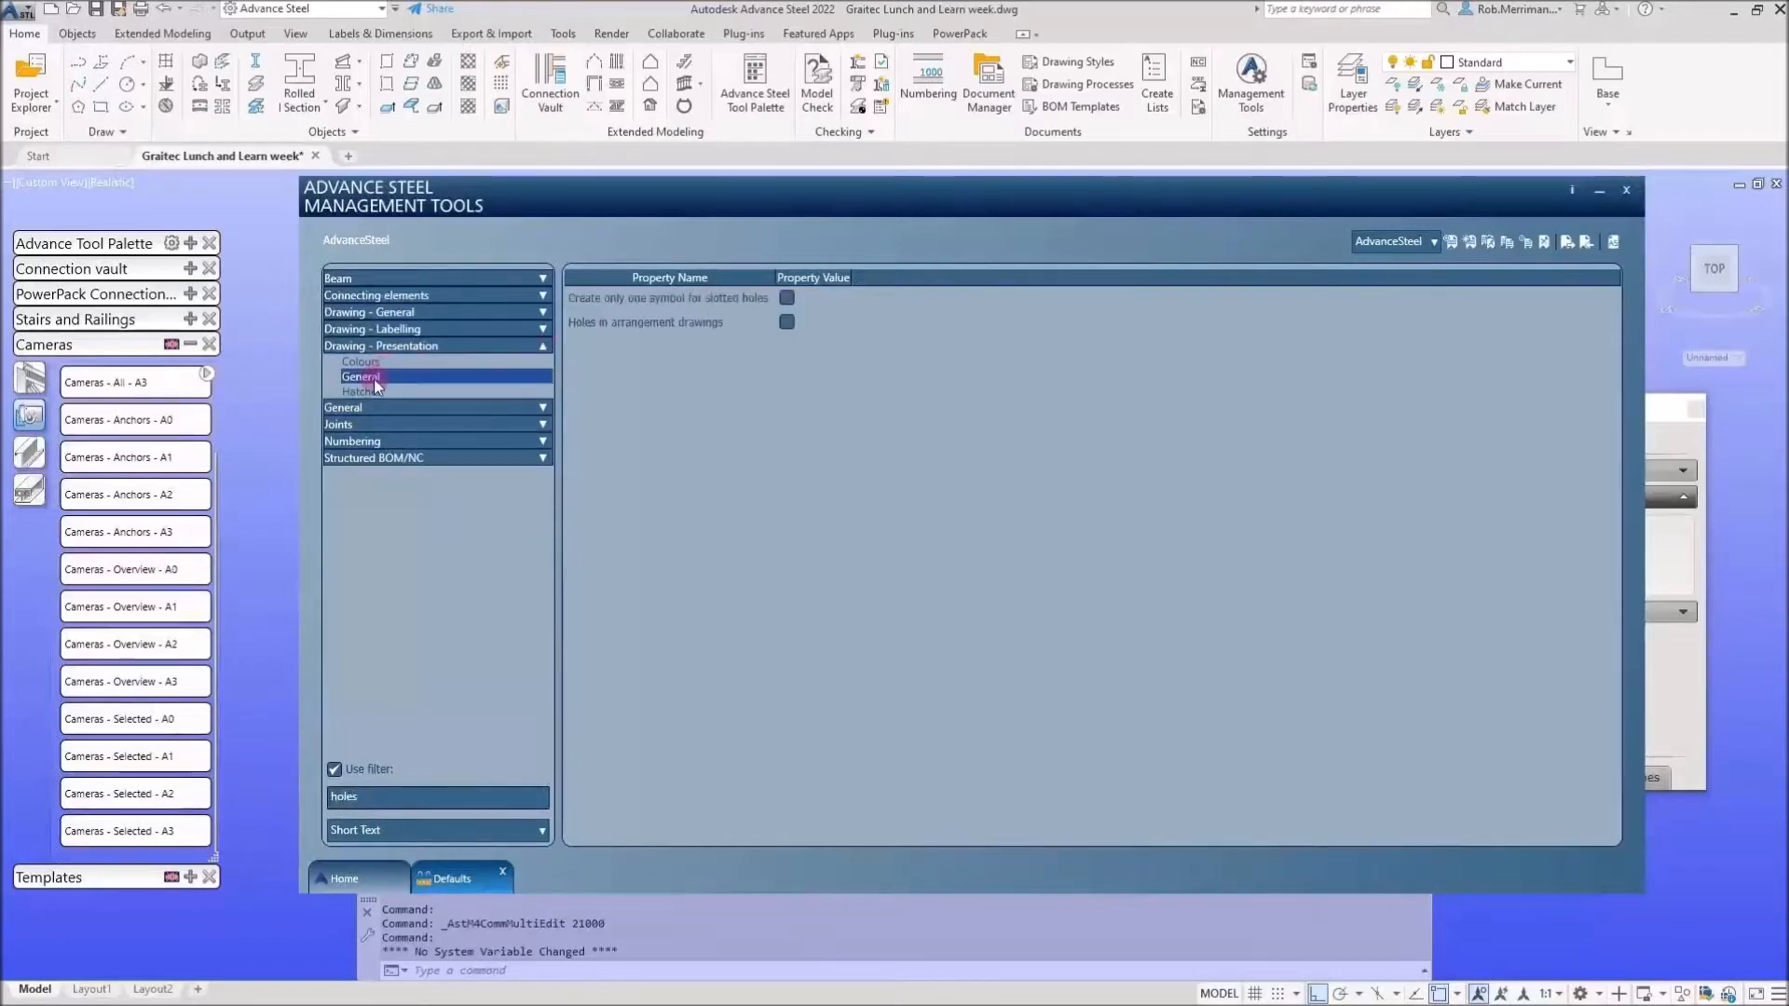
mouse_move(600, 327)
left_click(1526, 242)
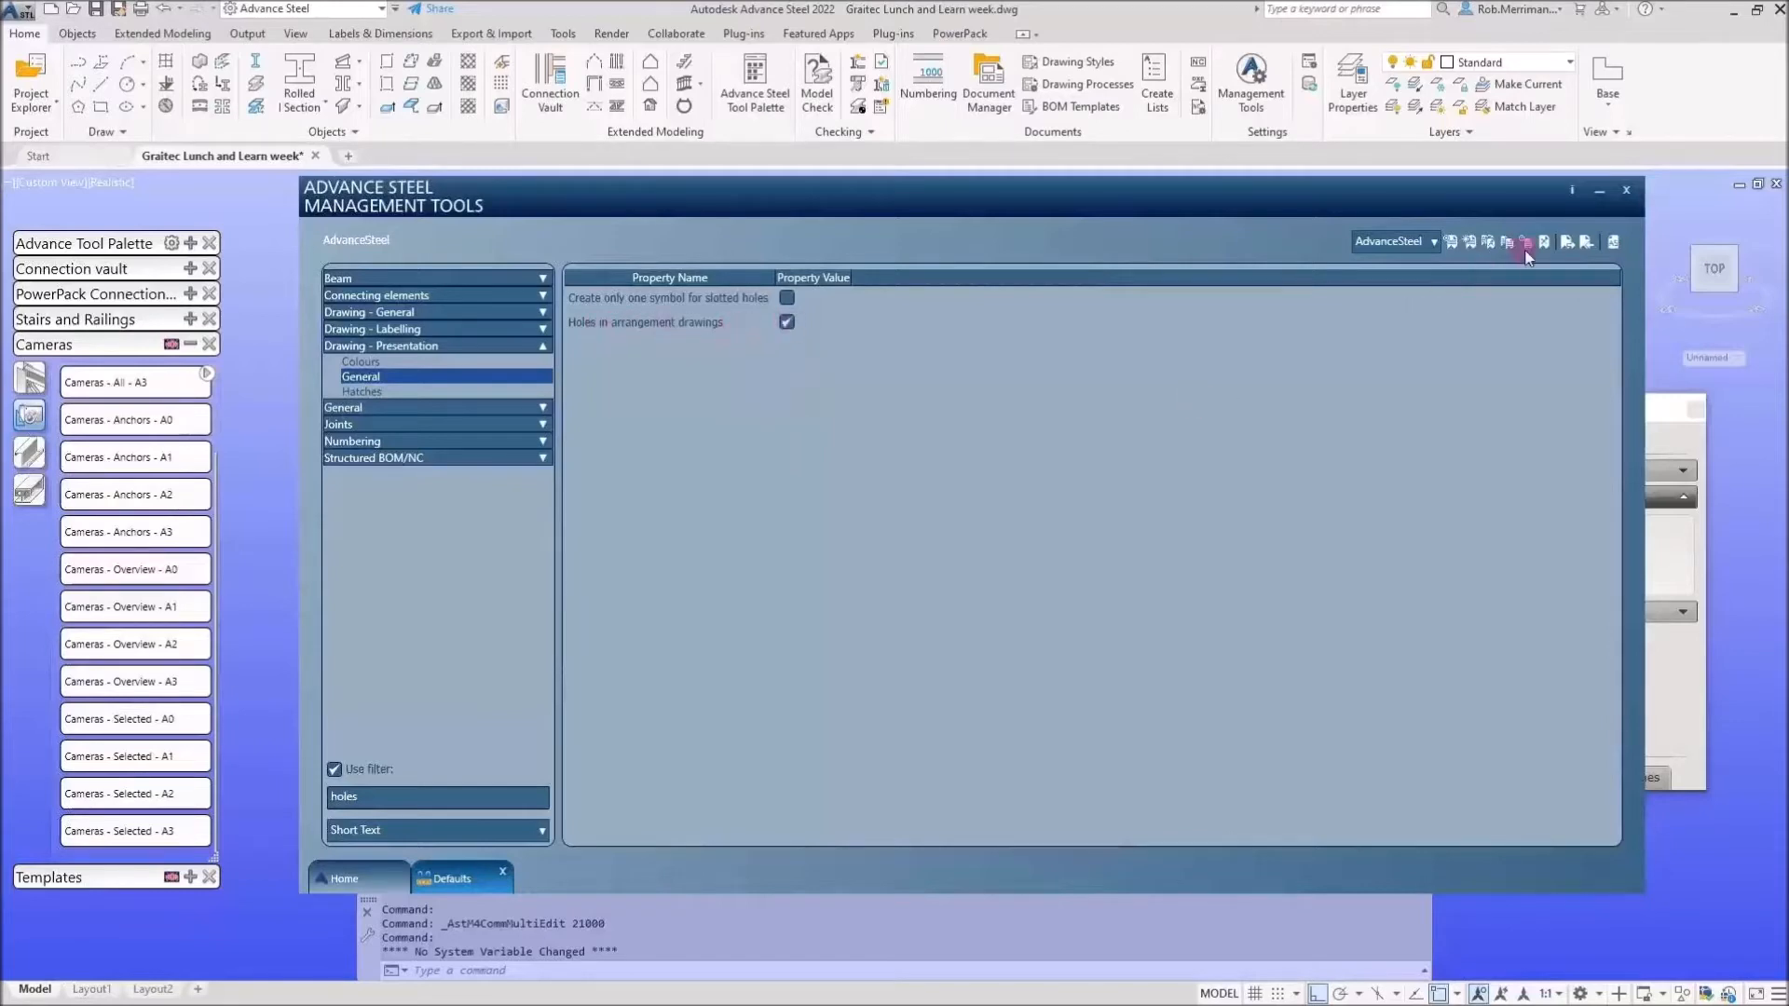
left_click(1617, 244)
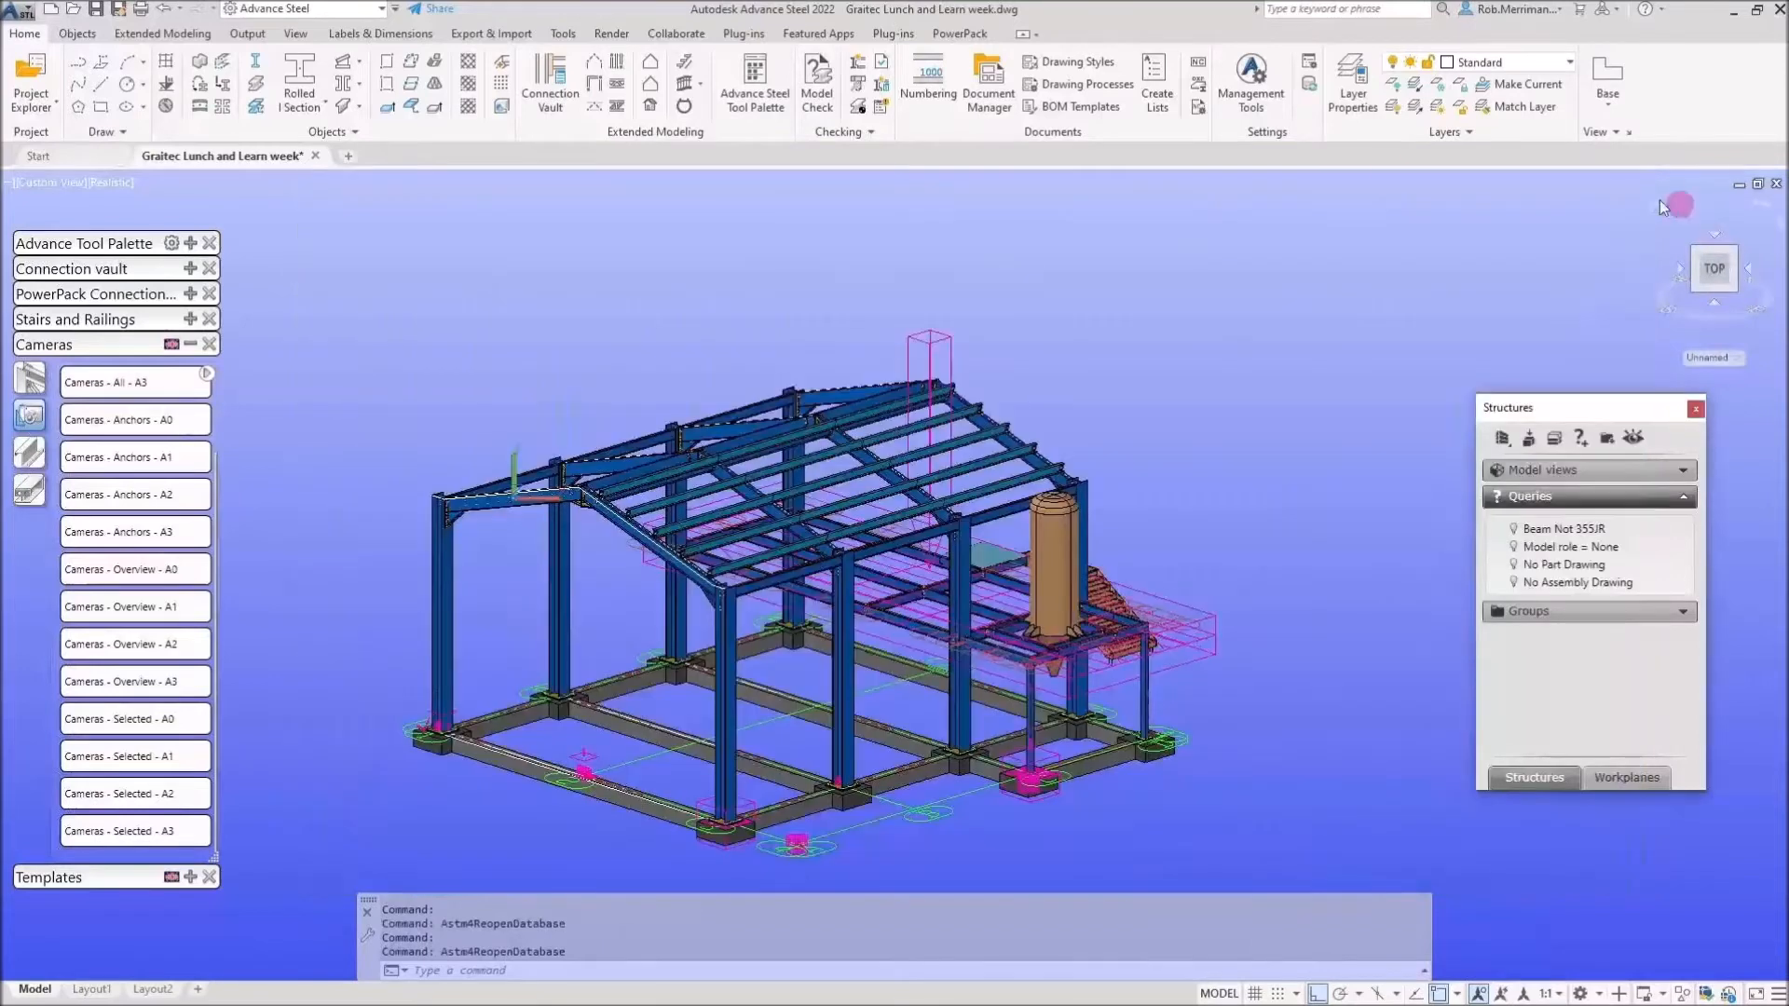
left_click(1311, 83)
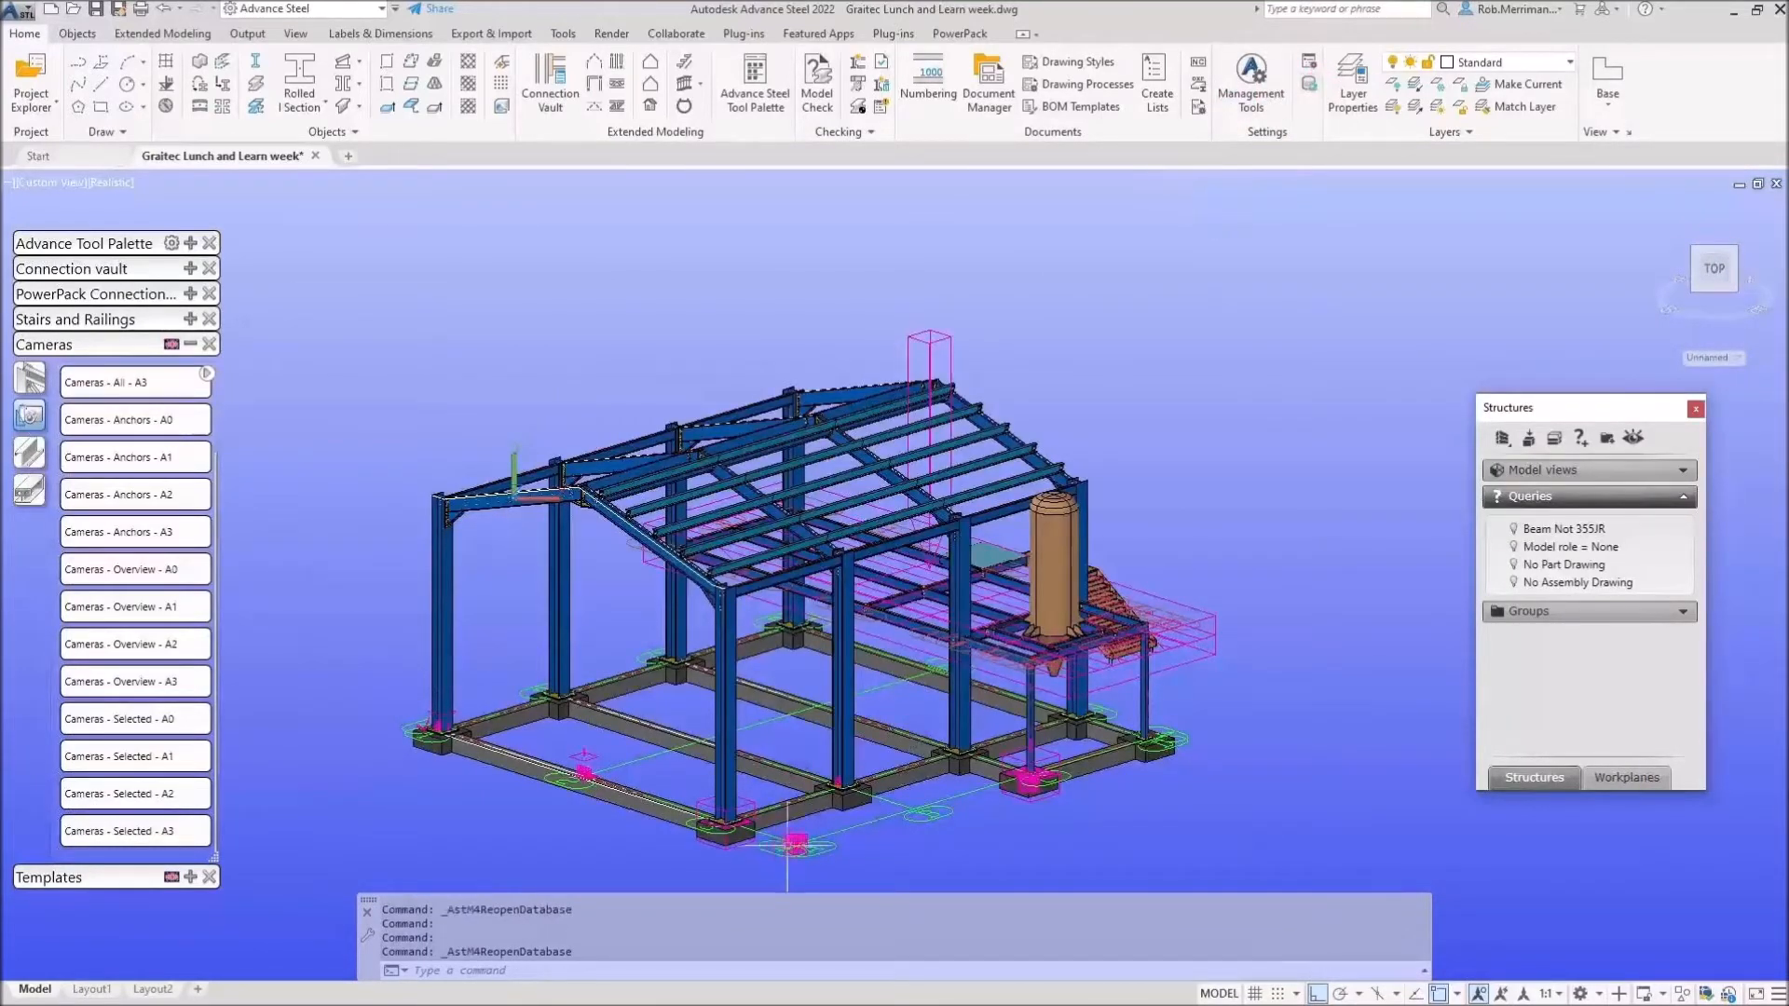
Detail the selected camera with Cameras - Selected - A1 as drawing number 155.
left_click(122, 757)
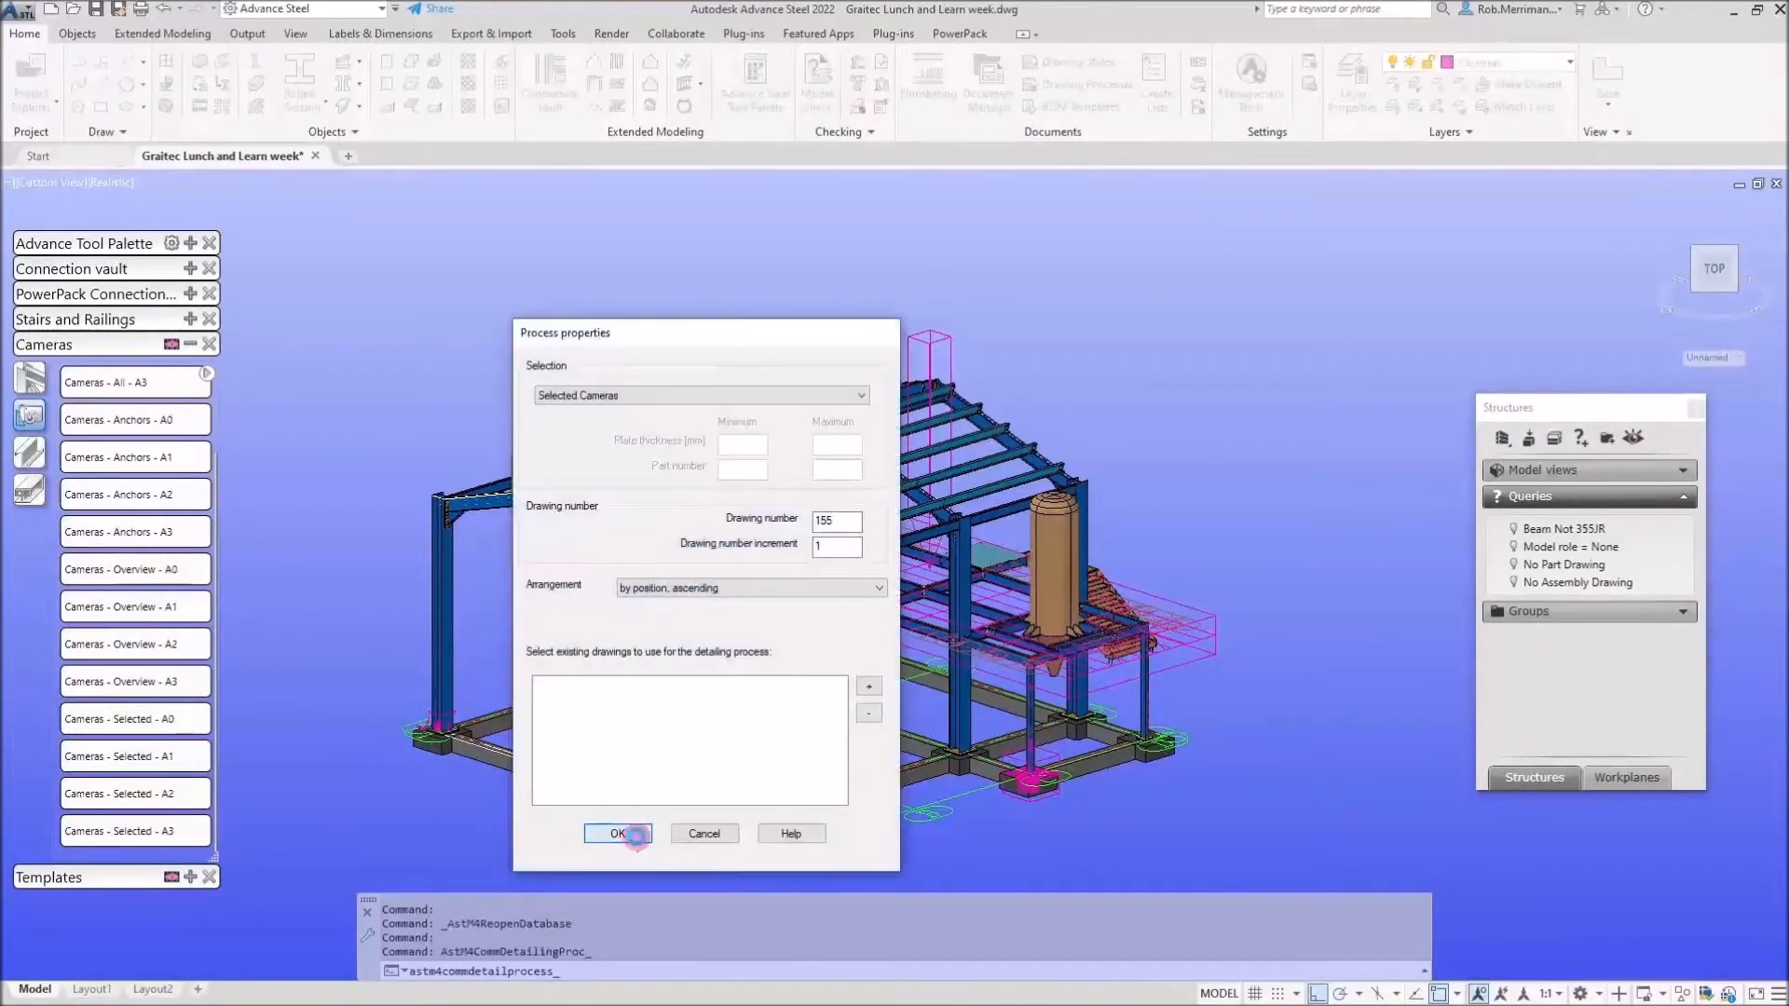
left_click(618, 834)
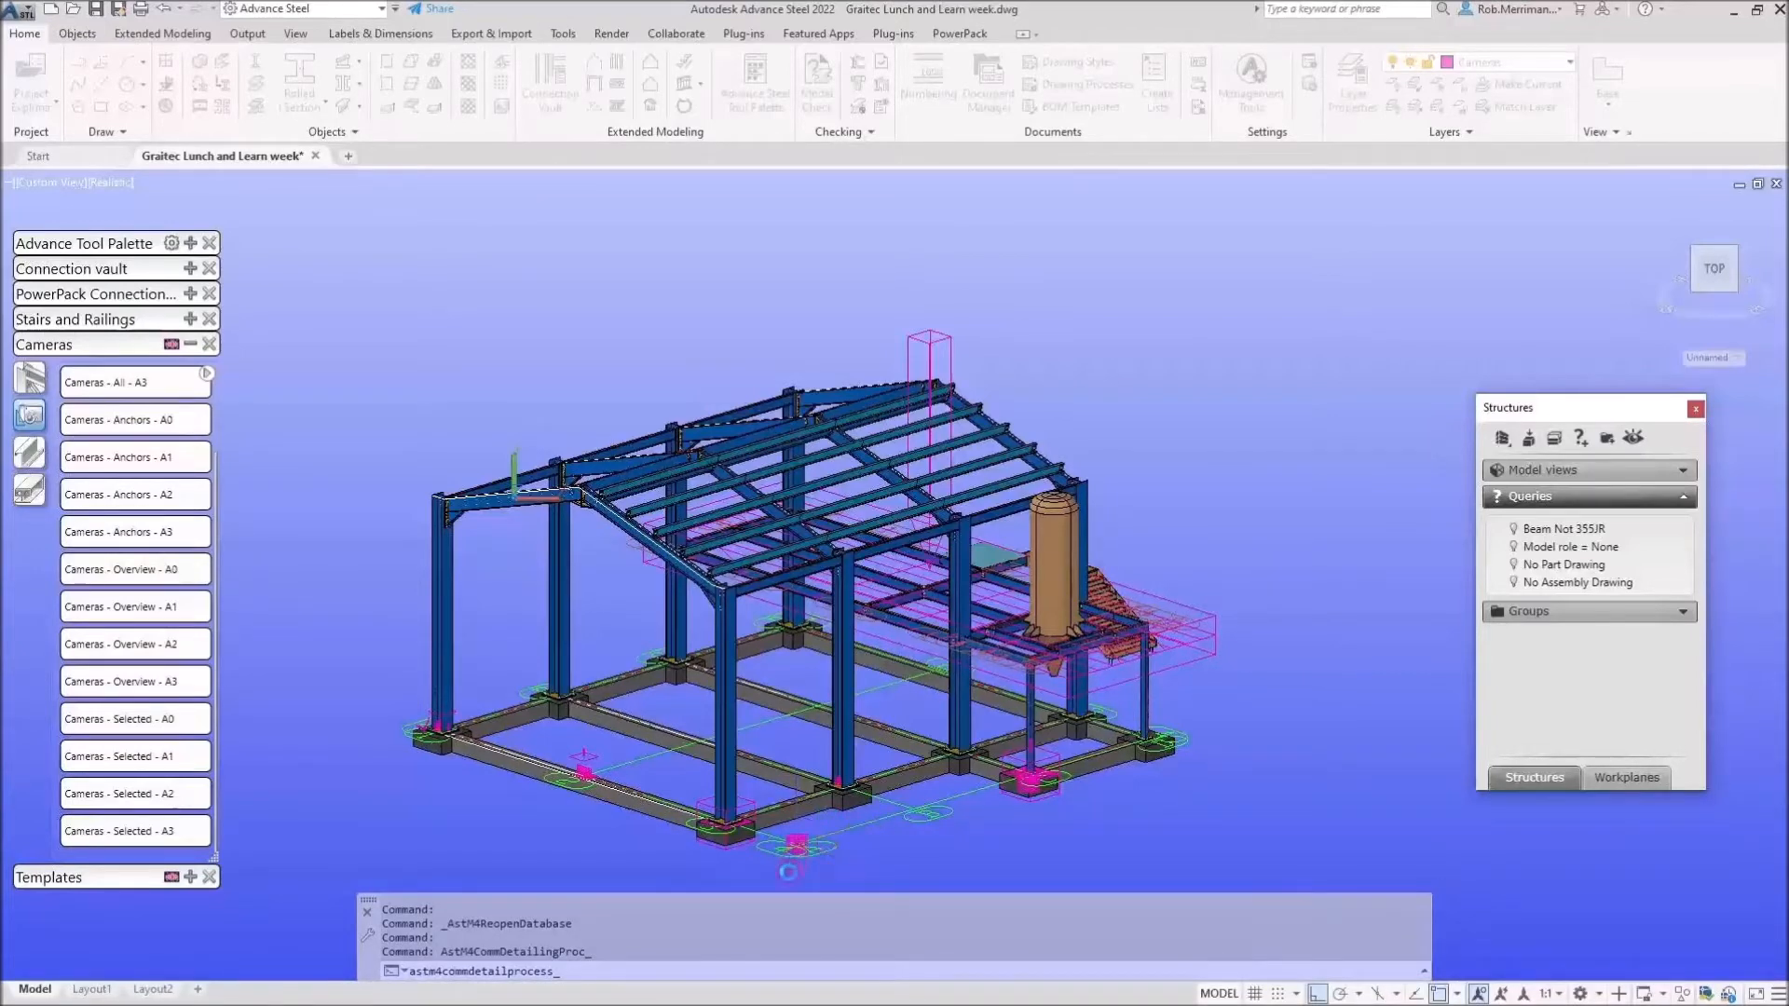
scroll(801, 839, "up", 5)
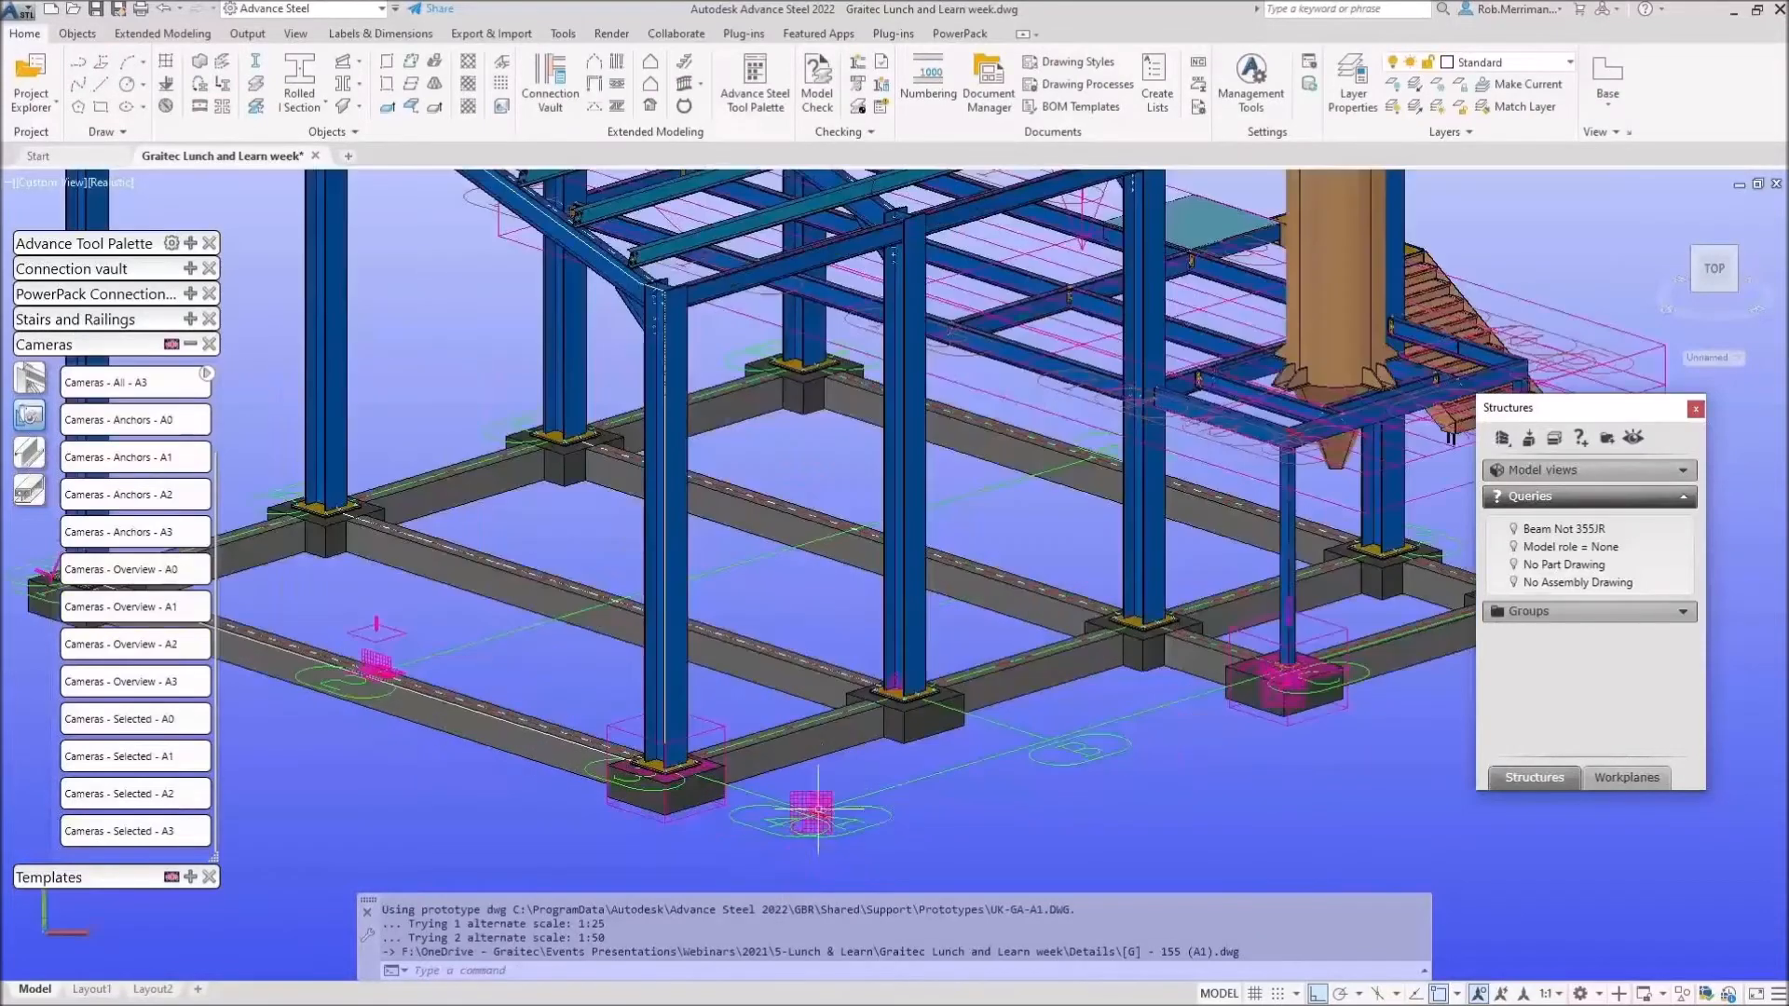
Open the newly generated camera drawing [G] - 155 (A1).
right_click(821, 794)
left_click(881, 745)
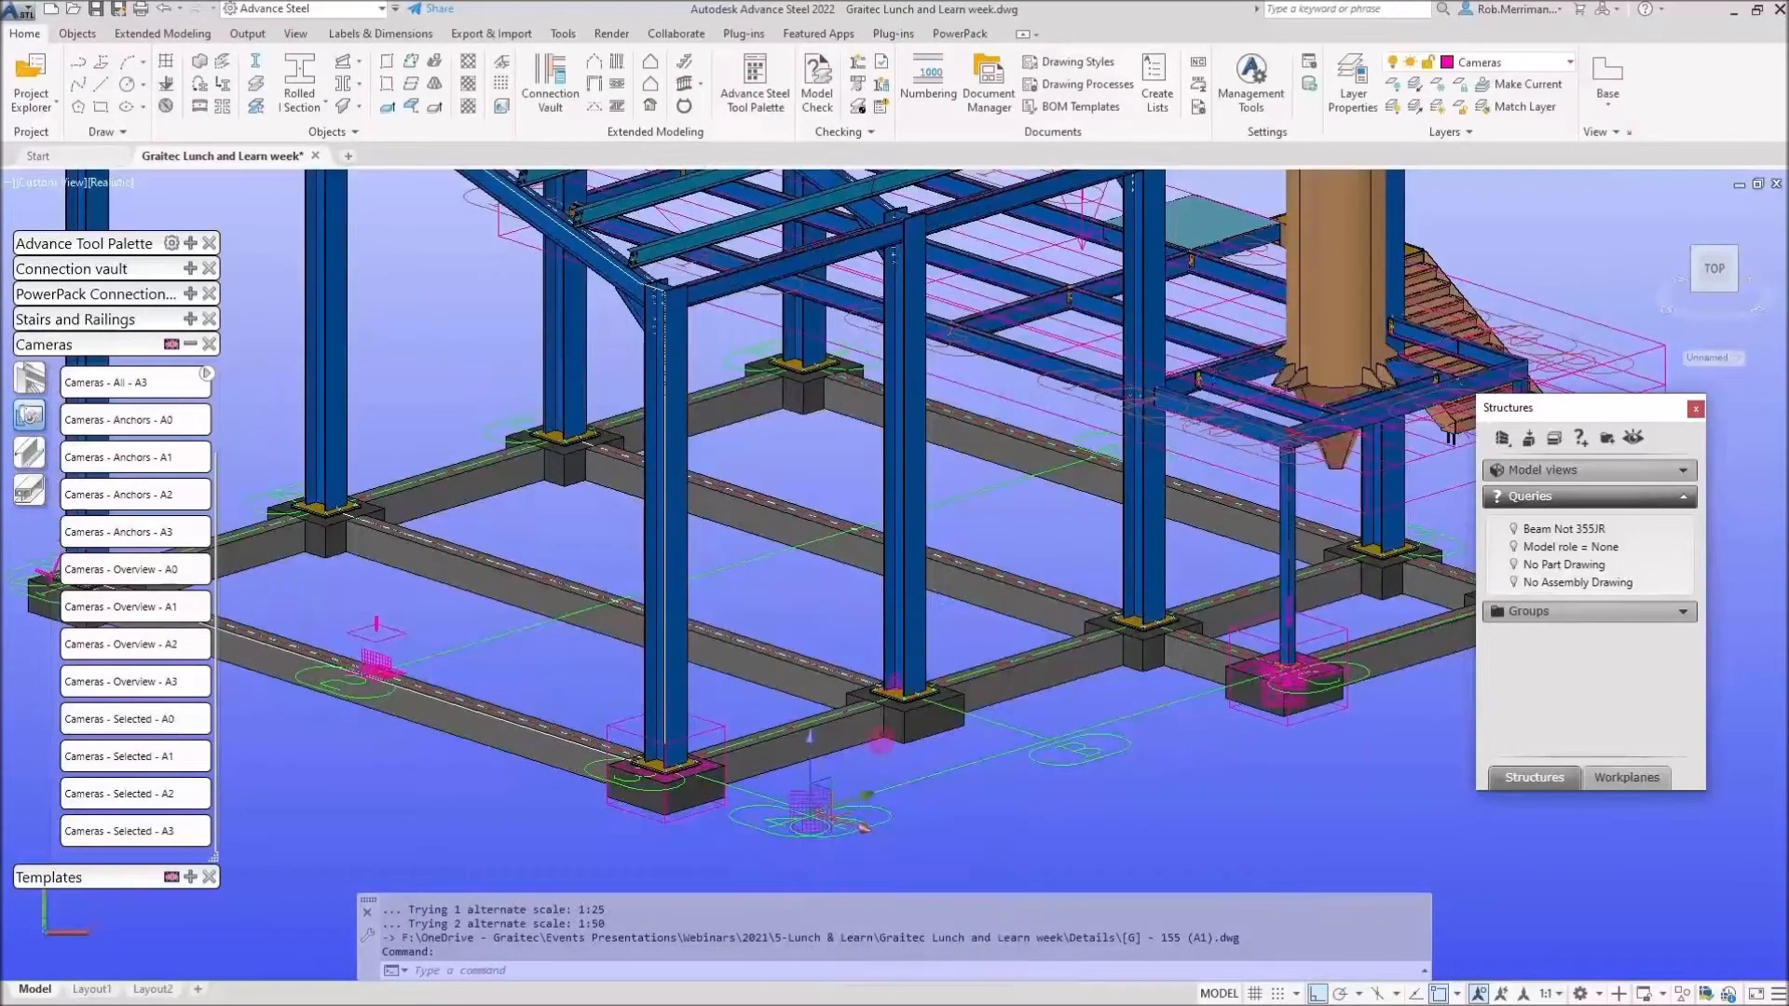
right_click(881, 744)
mouse_move(1004, 531)
left_click(1214, 546)
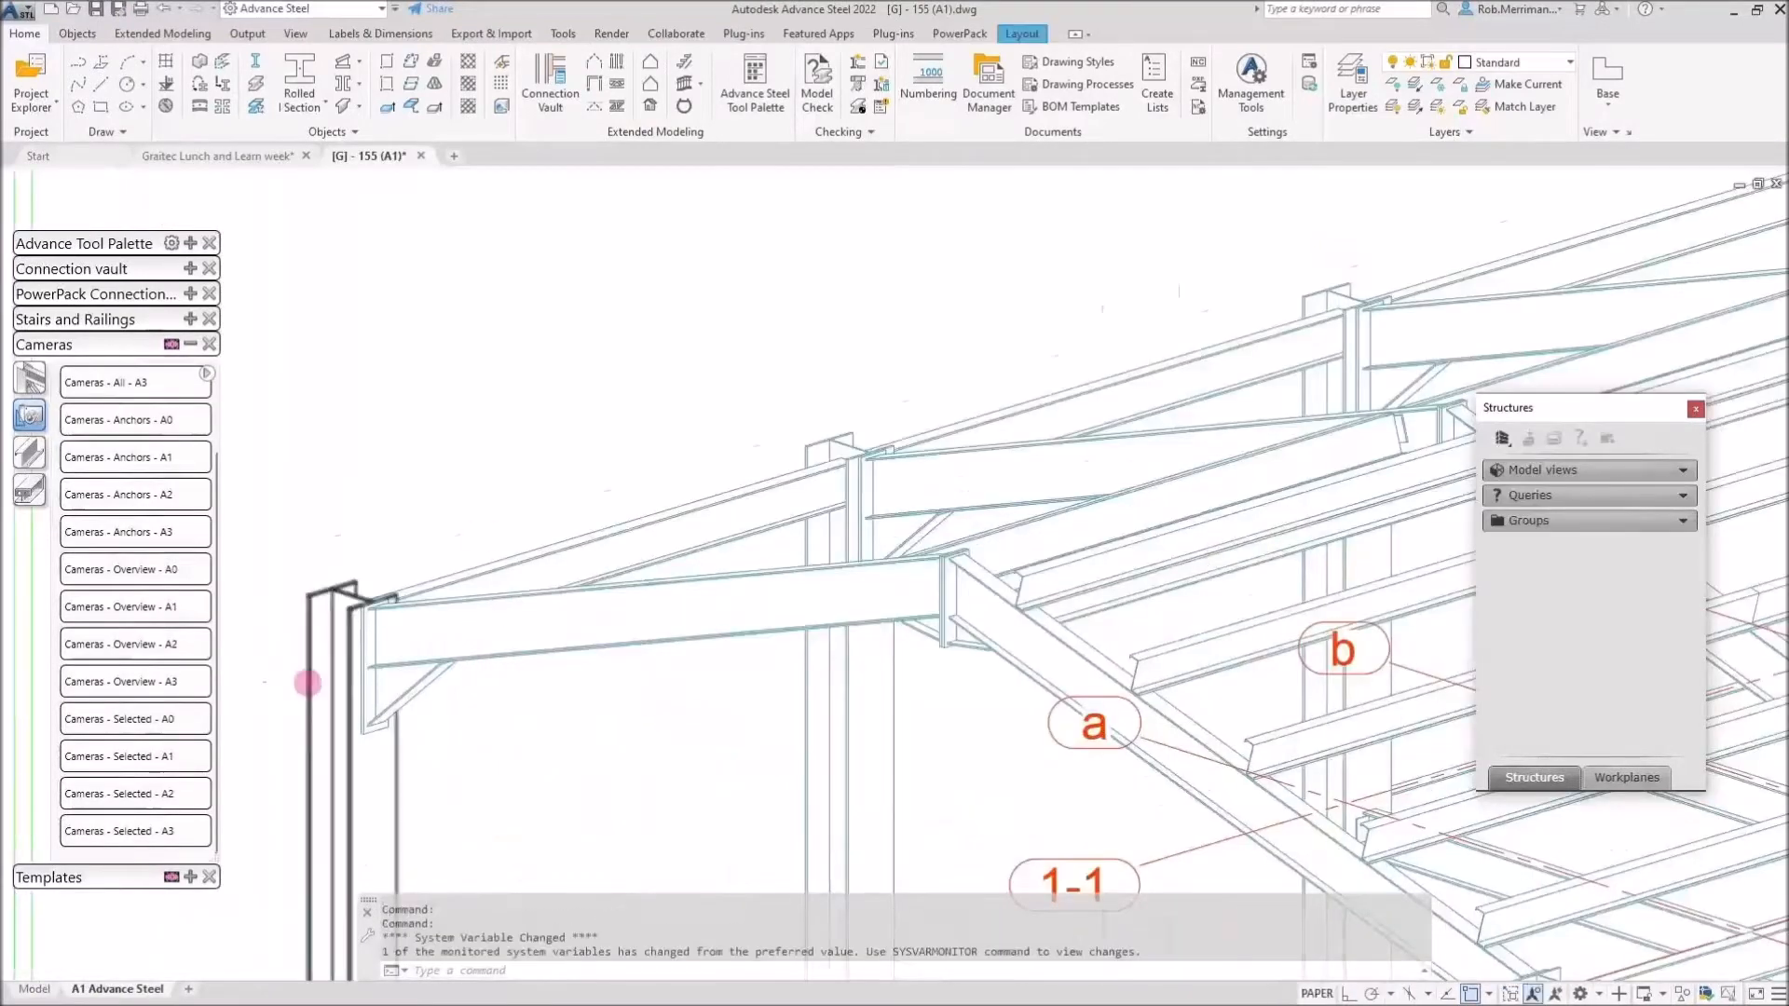
Inspect the rafter in drawing 155, then return to the model and open the camera's properties.
scroll(308, 683, "up", 2)
left_click(428, 695)
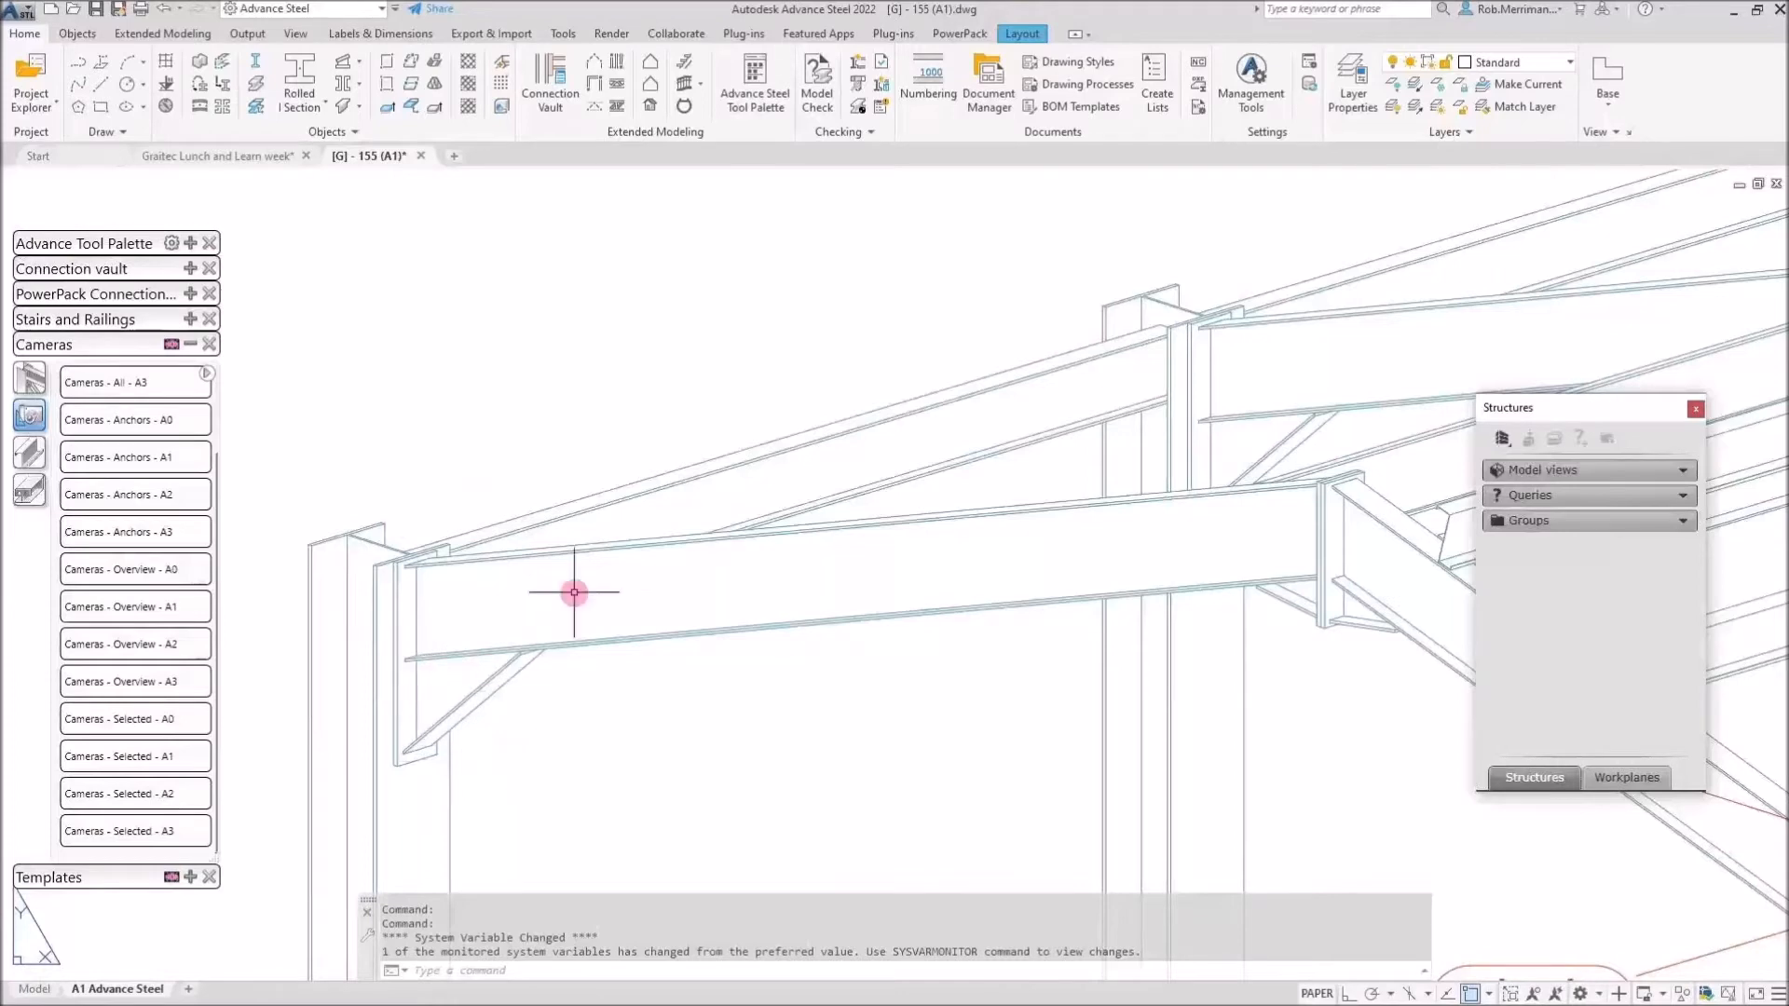
scroll(575, 591, "down", 2)
left_click(592, 559)
scroll(591, 550, "down", 2)
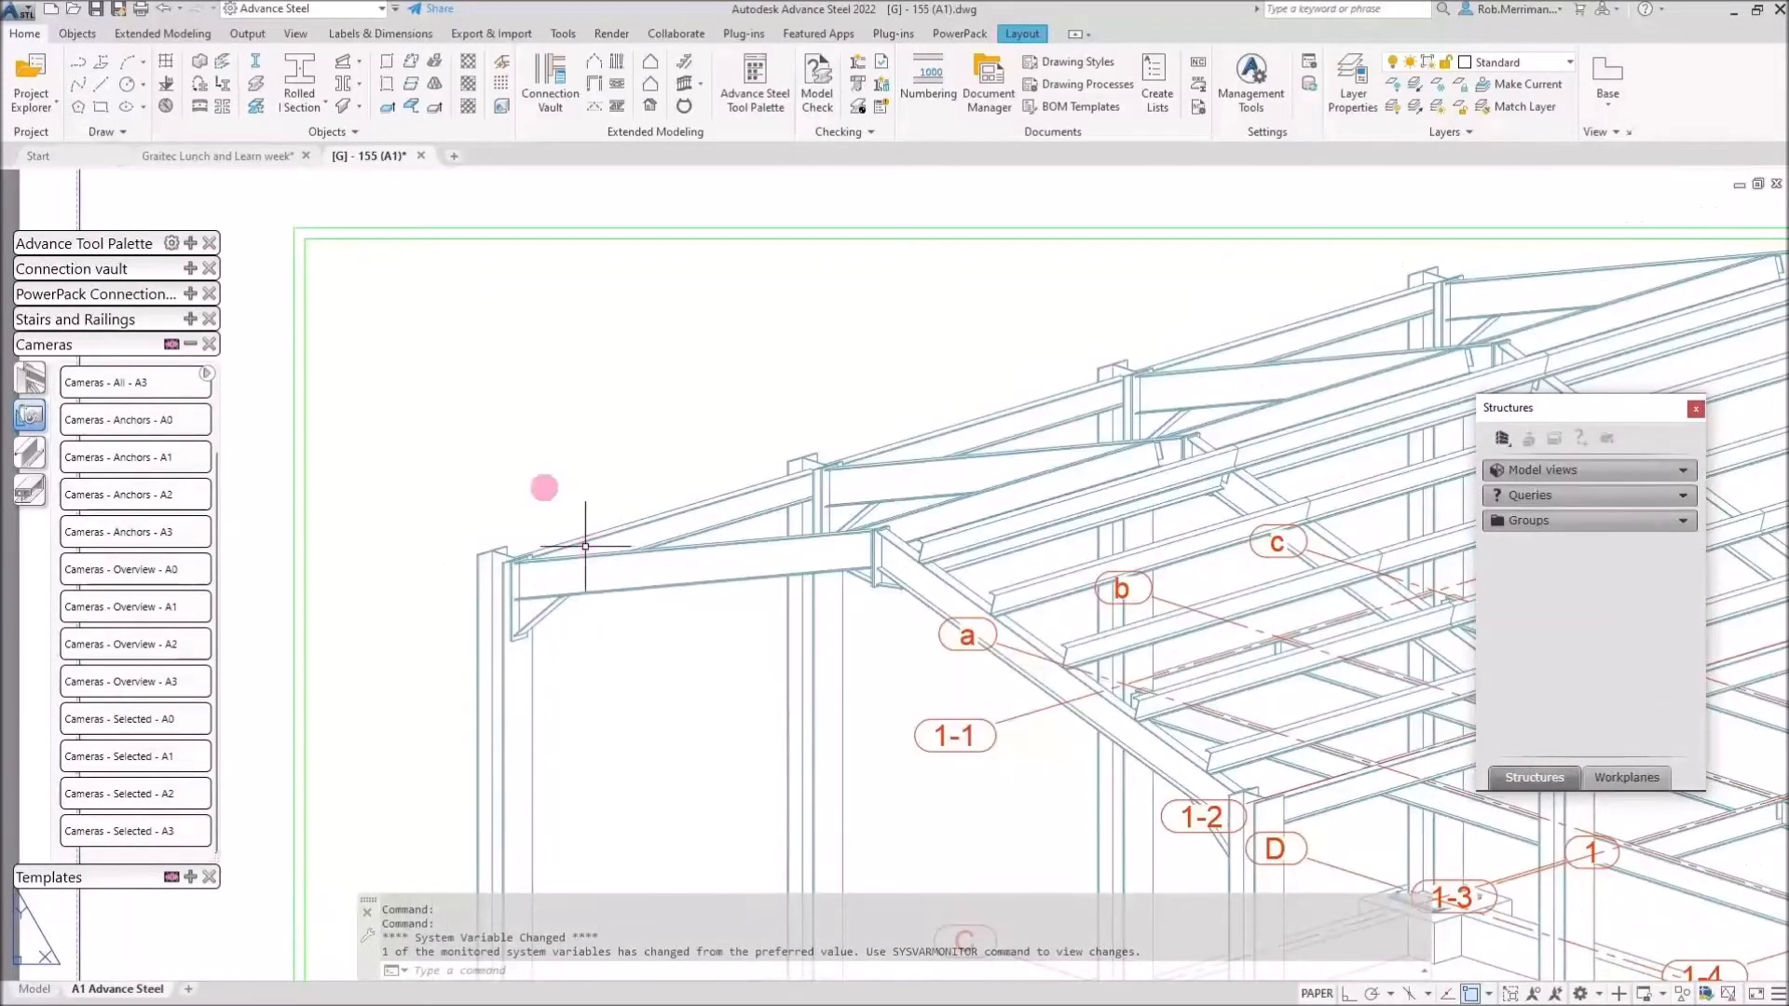
left_click(253, 157)
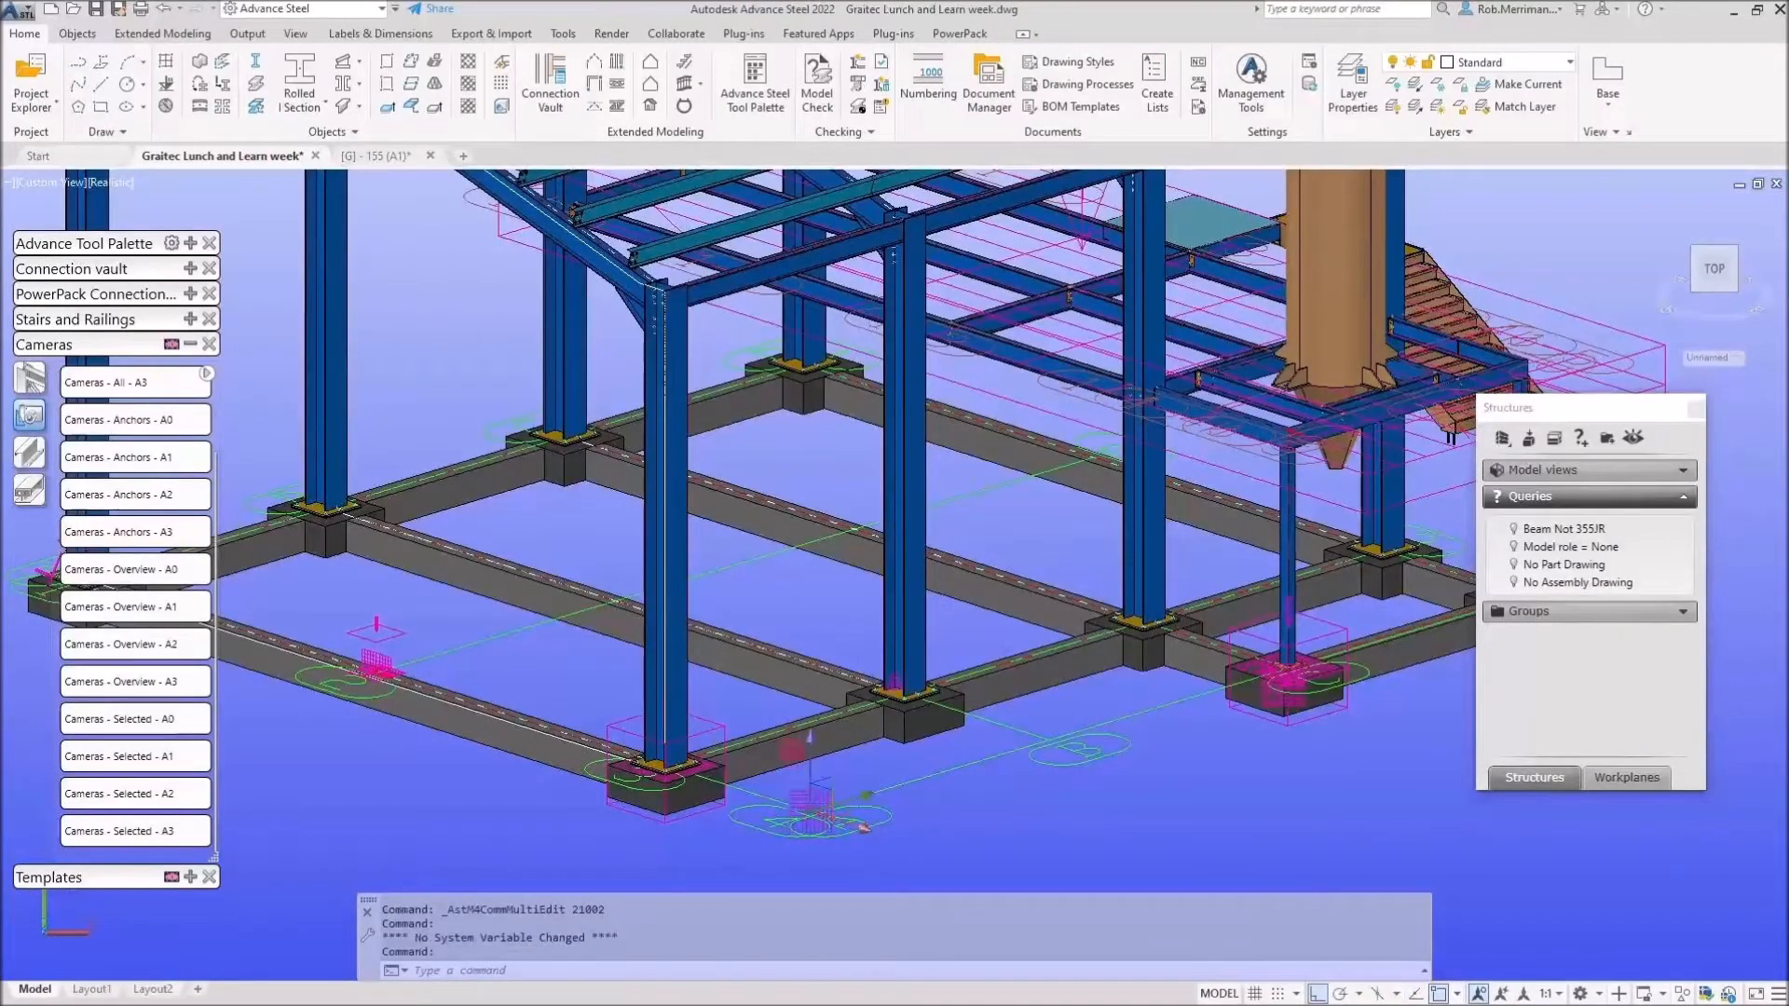
double_click(863, 826)
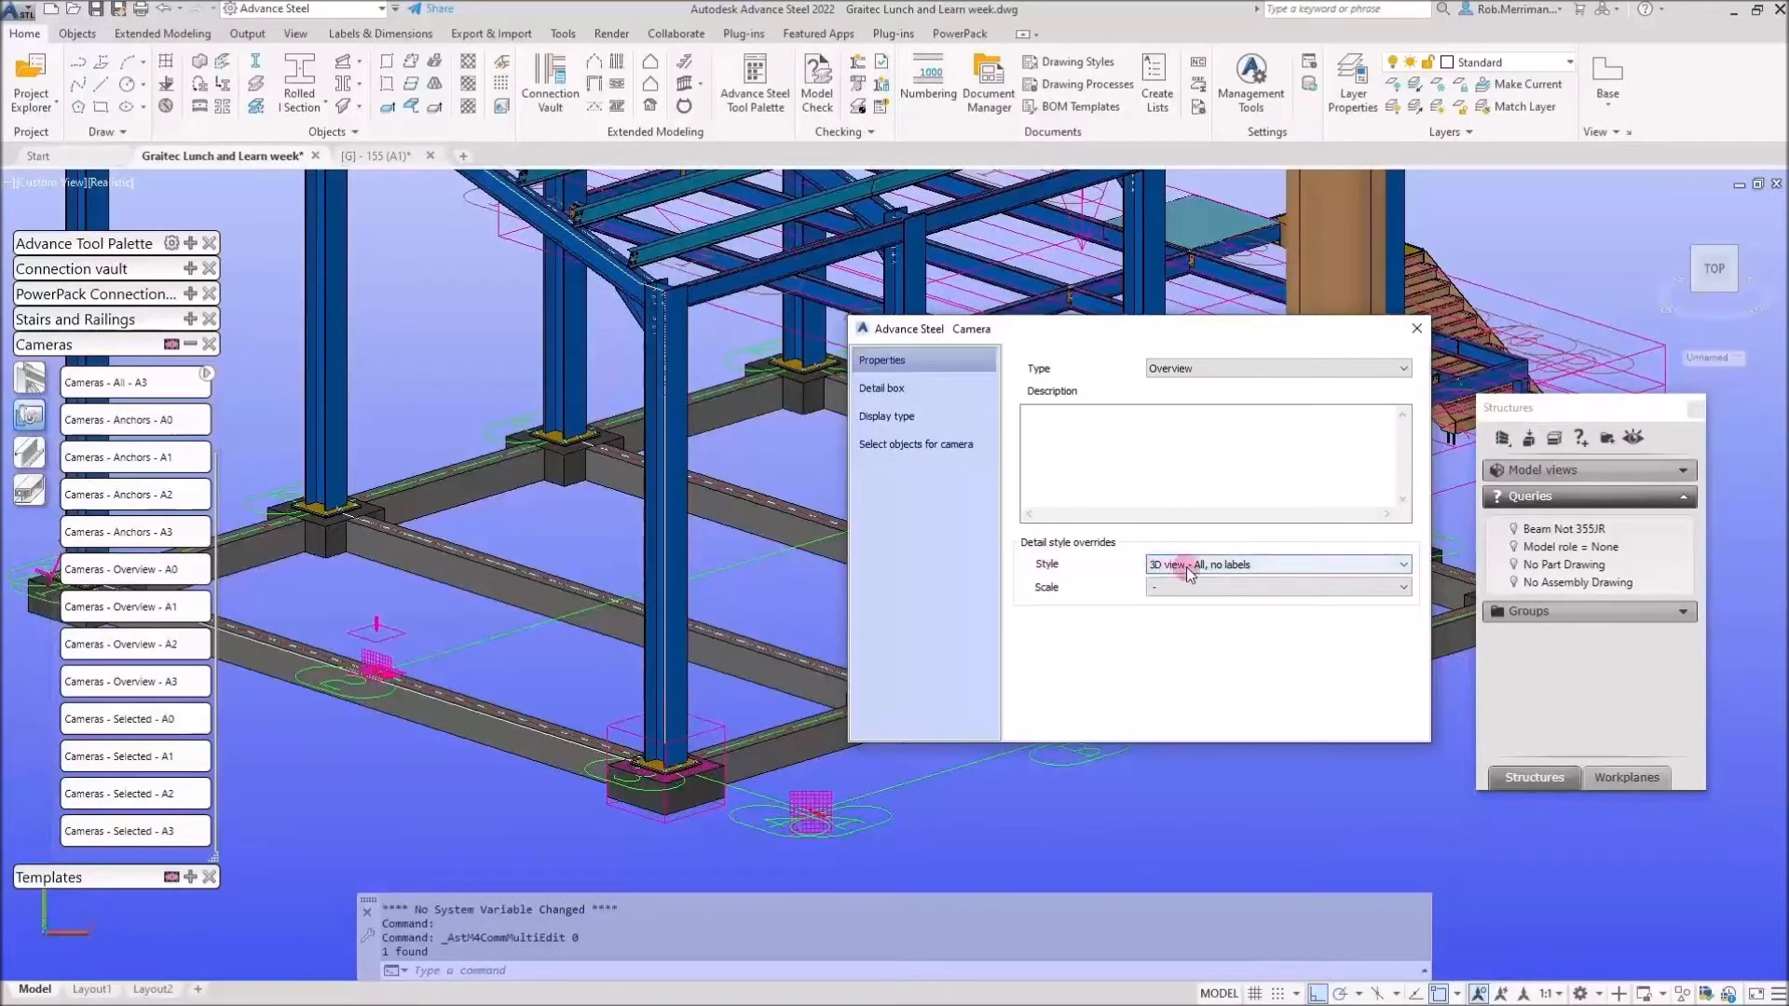
Check the camera's Overview type and '3D view - All, no labels' override, then open Drawing Styles.
left_click(1416, 328)
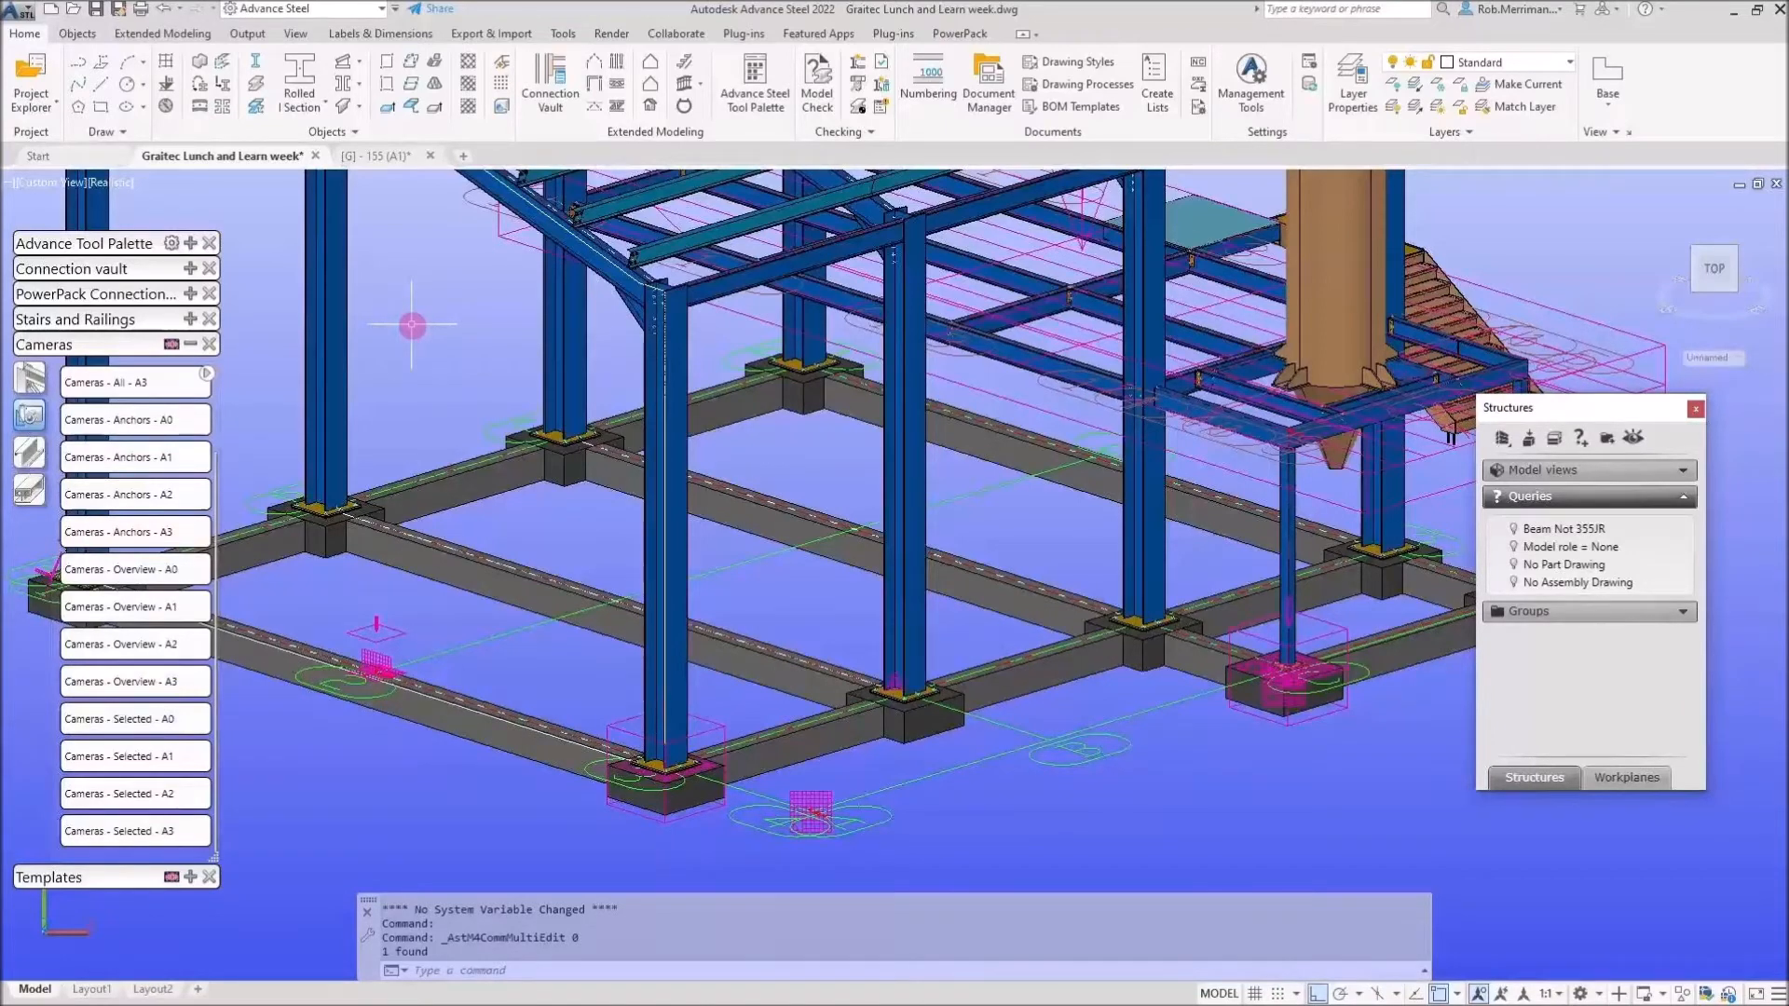
left_click(818, 788)
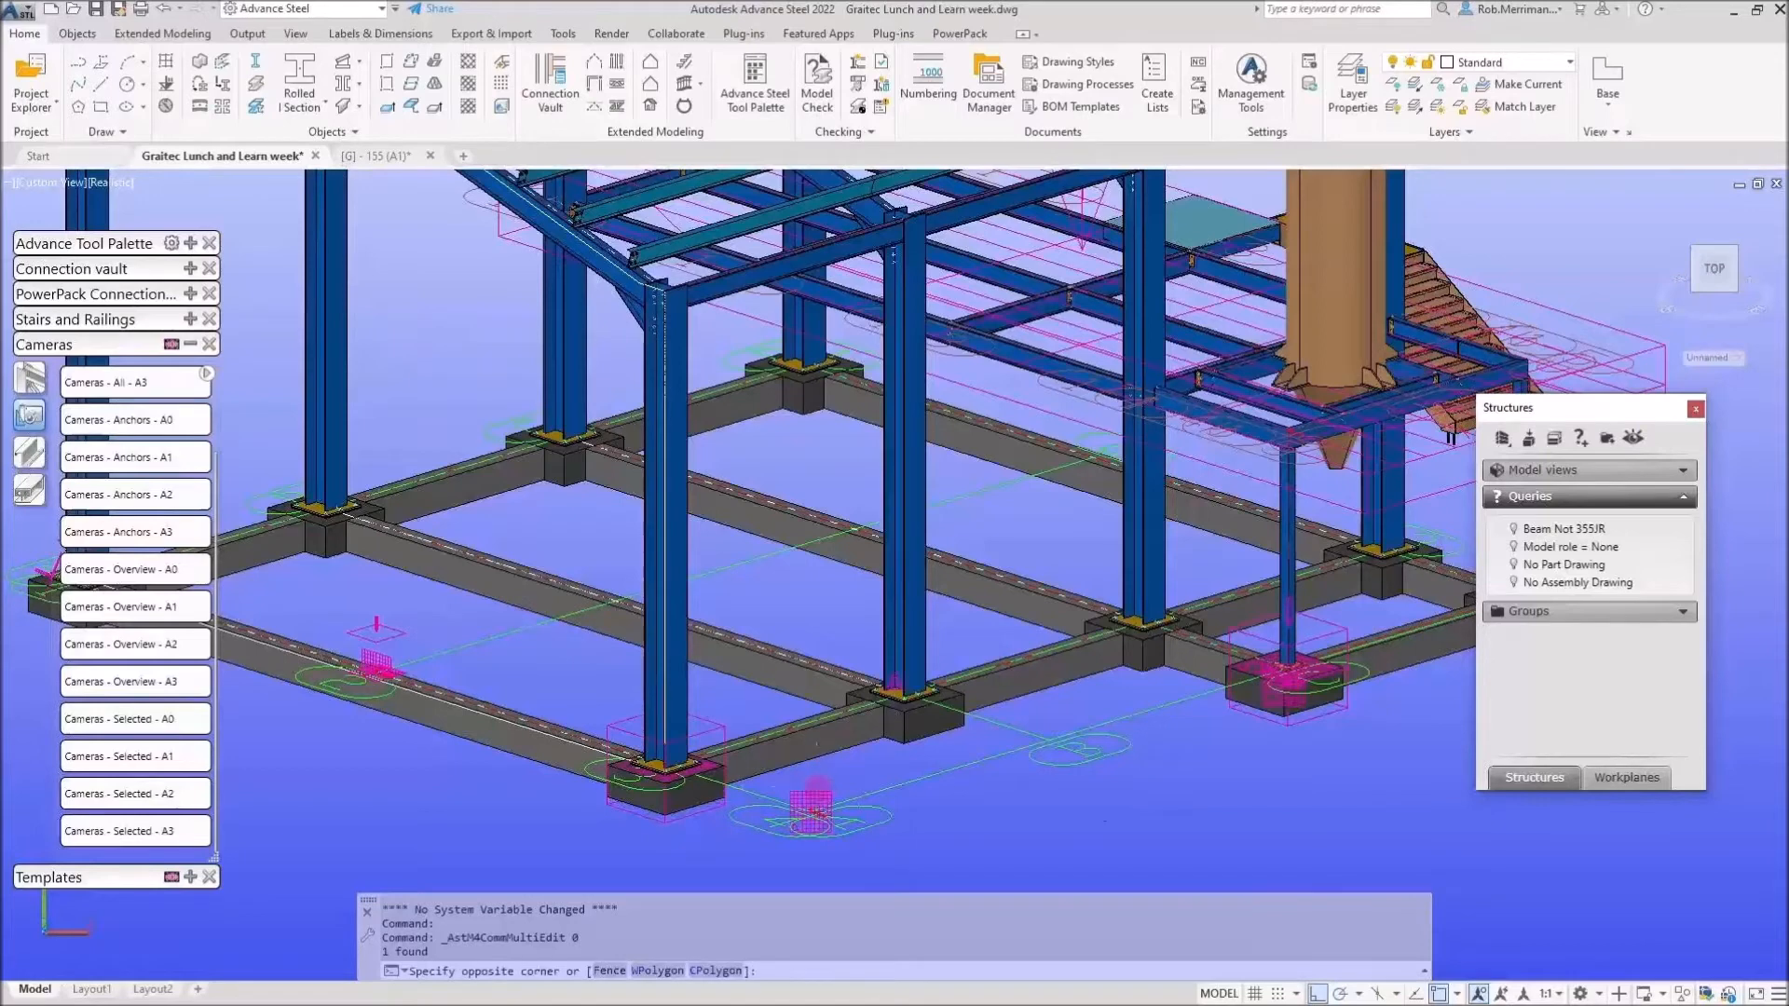
key("Escape")
double_click(813, 803)
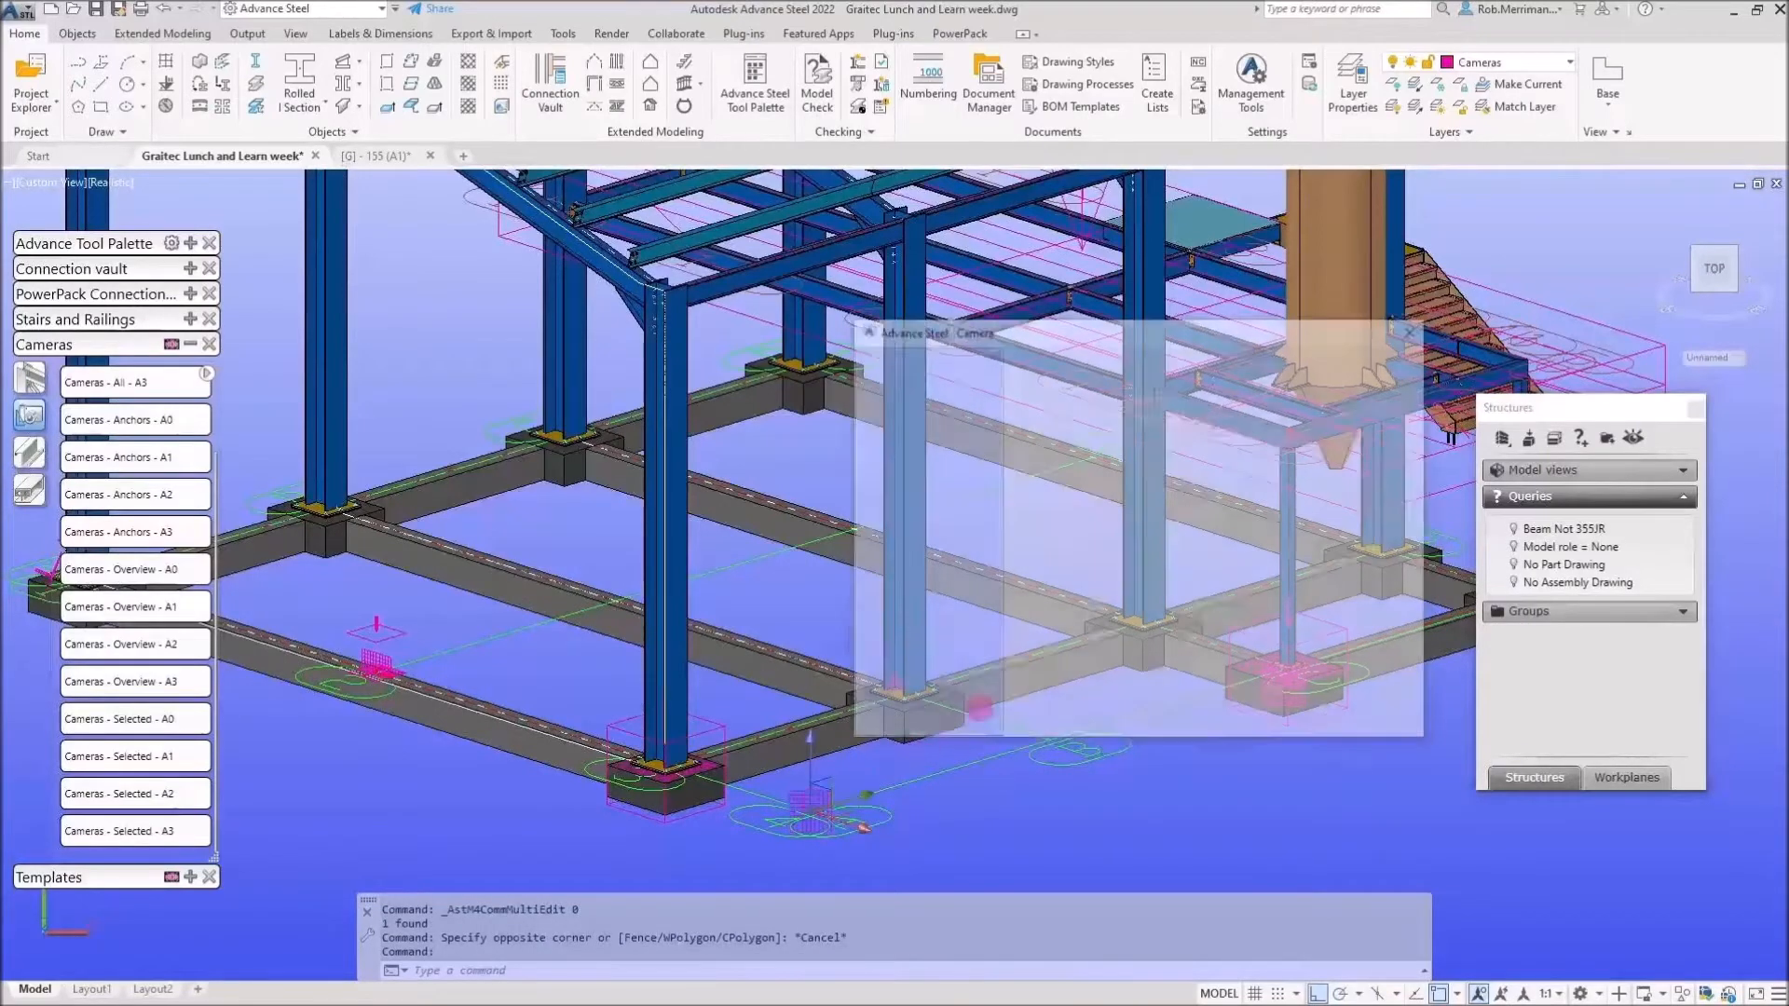
left_click(1416, 329)
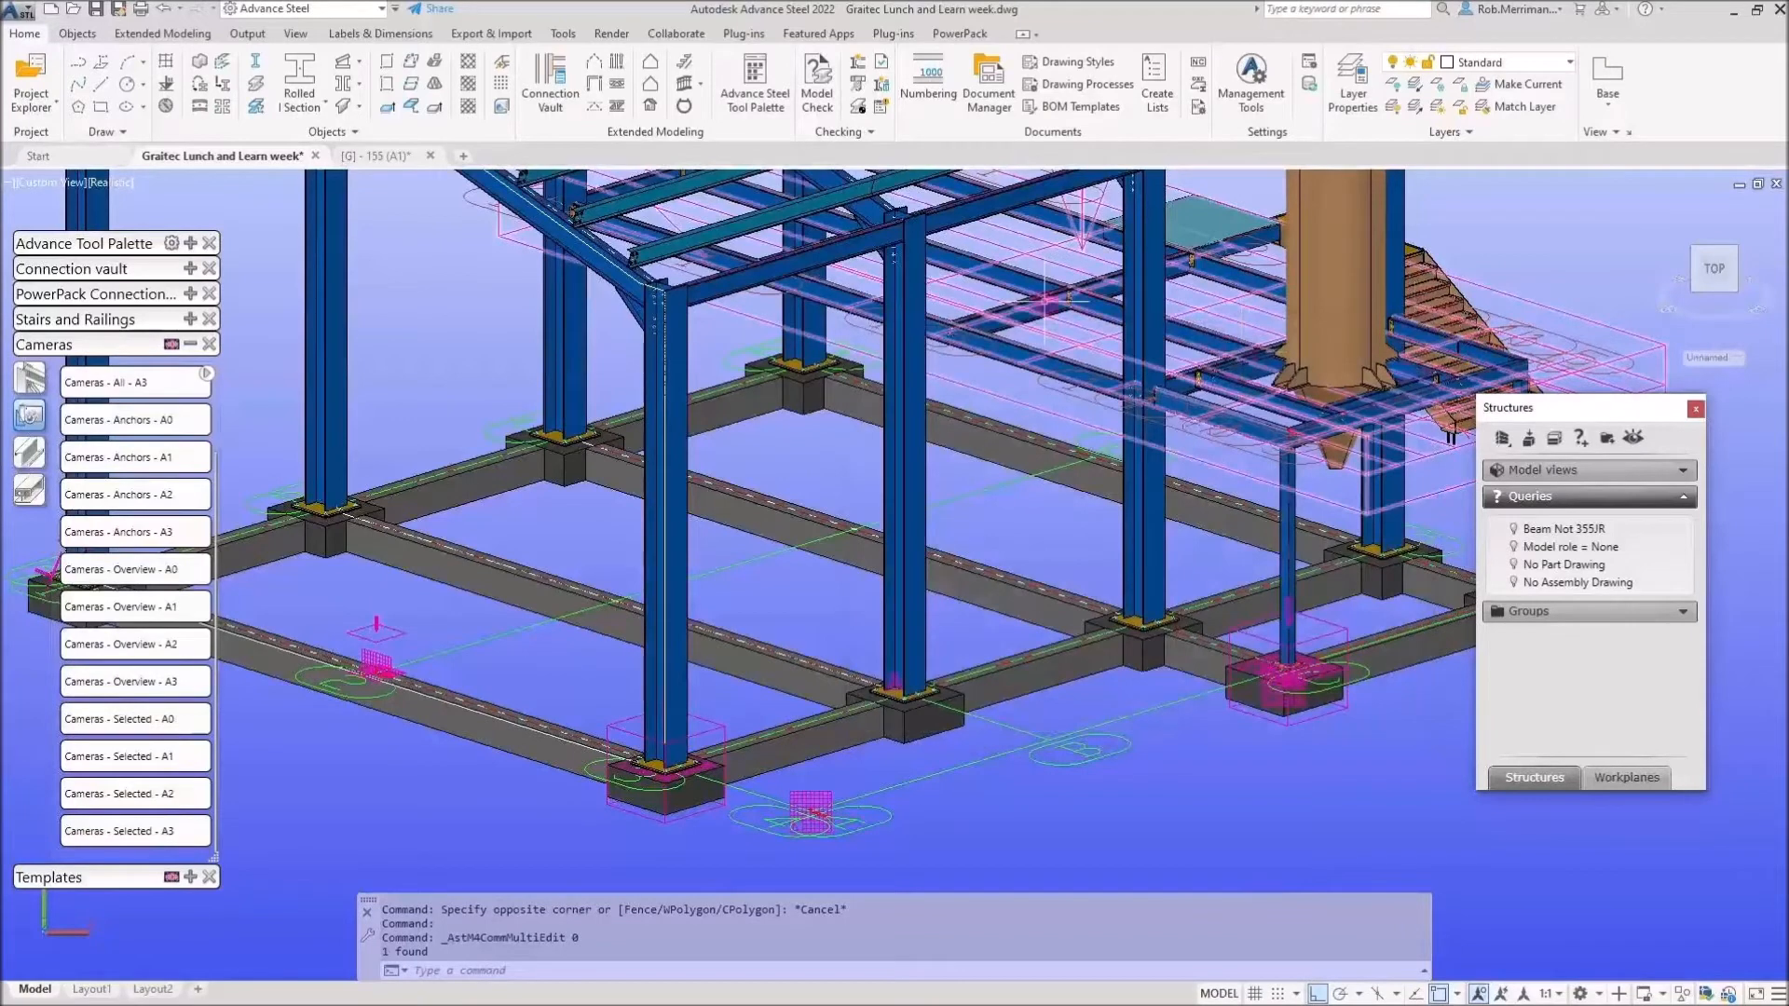
left_click(1060, 67)
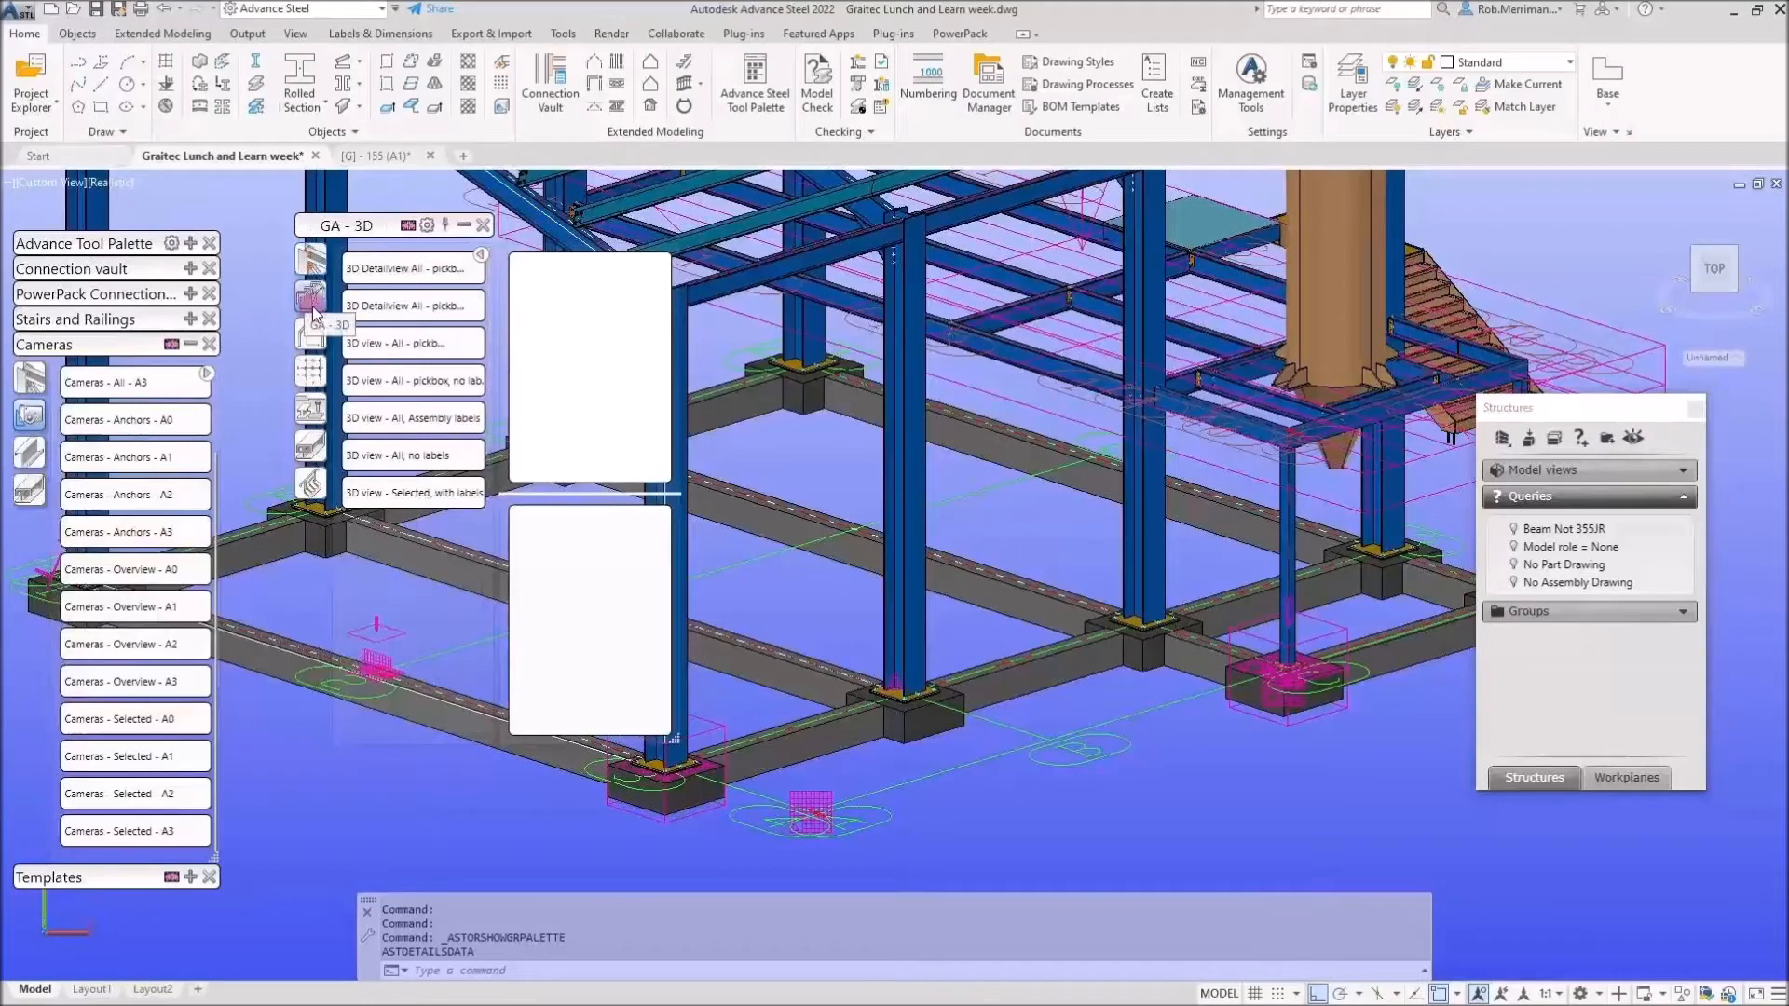
Preview and enlarge the '3D view - All, no labels' style and its description.
left_click(377, 457)
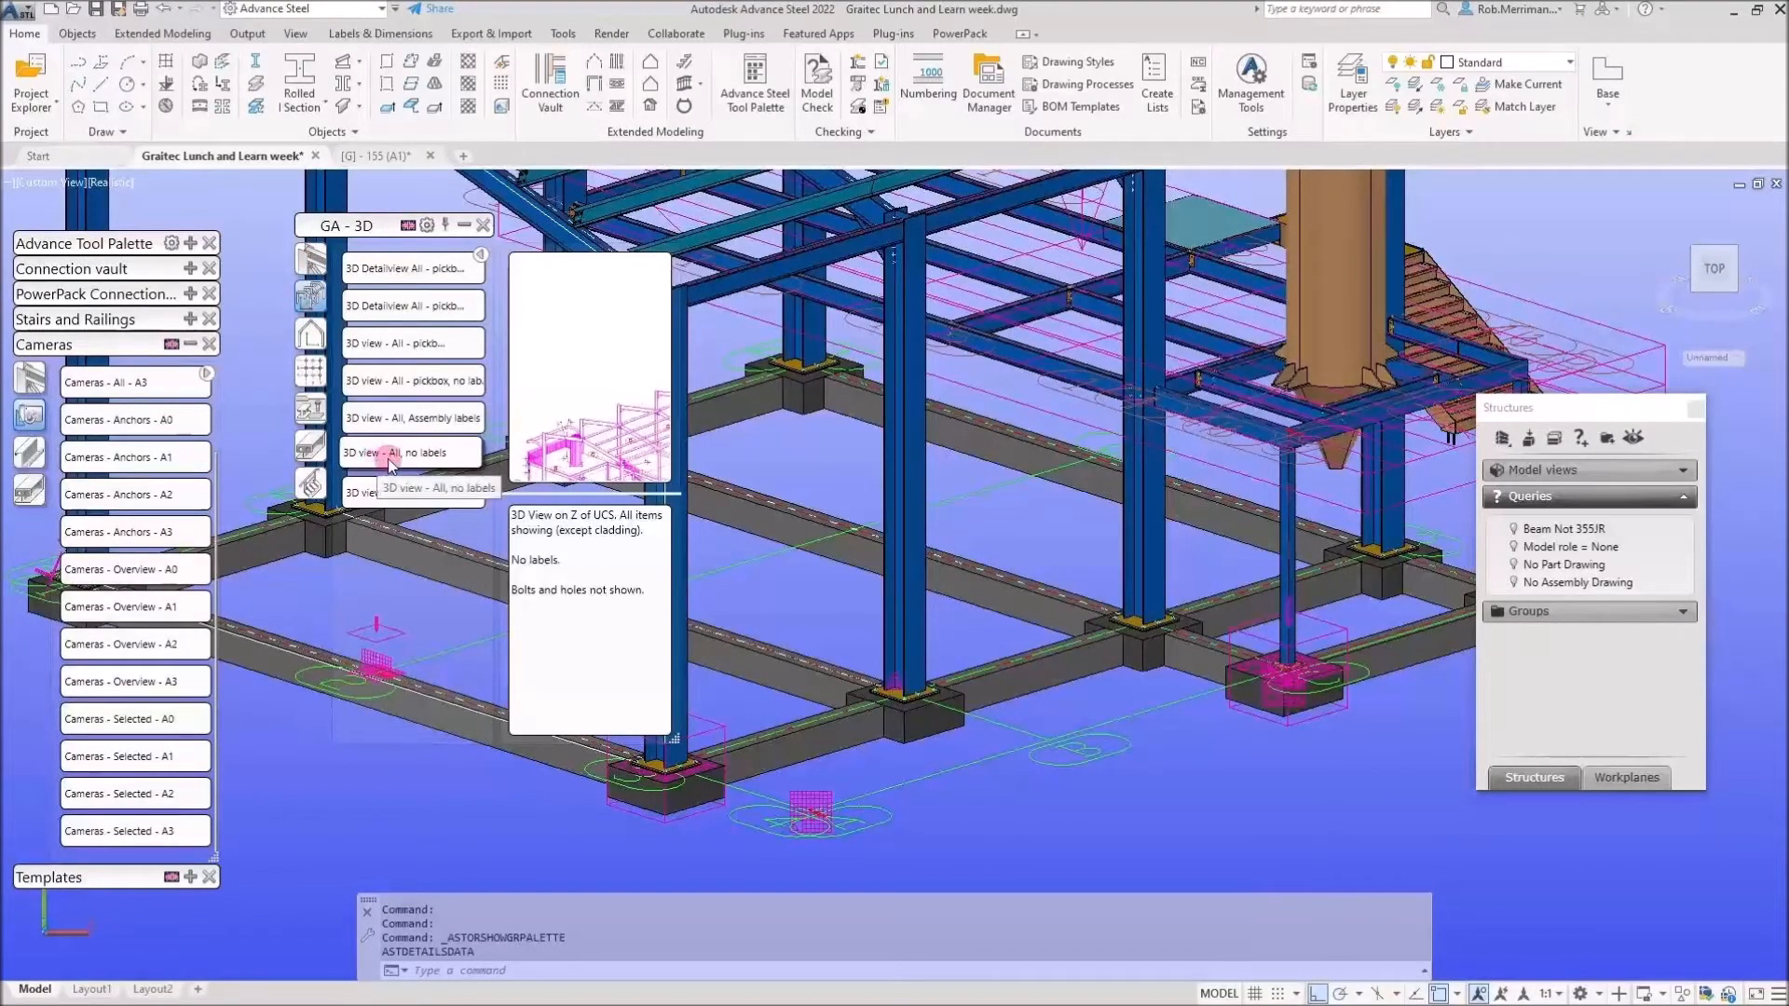
left_click_drag(672, 738, 901, 791)
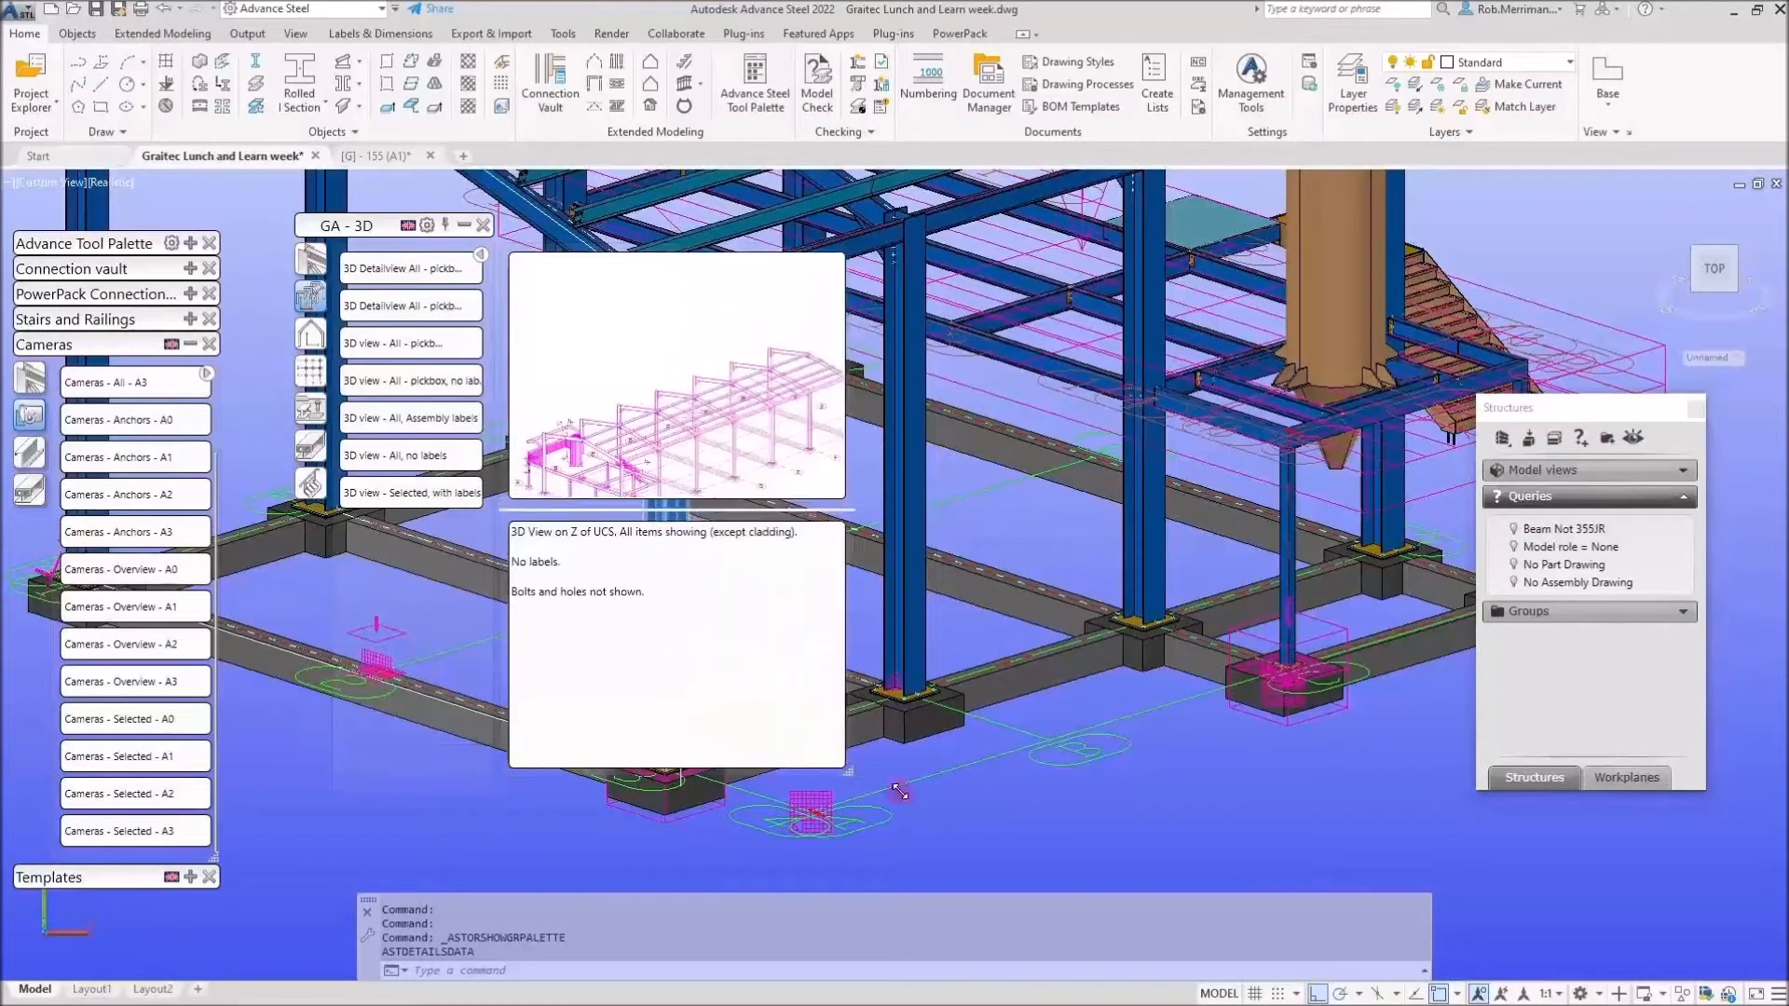
left_click(482, 256)
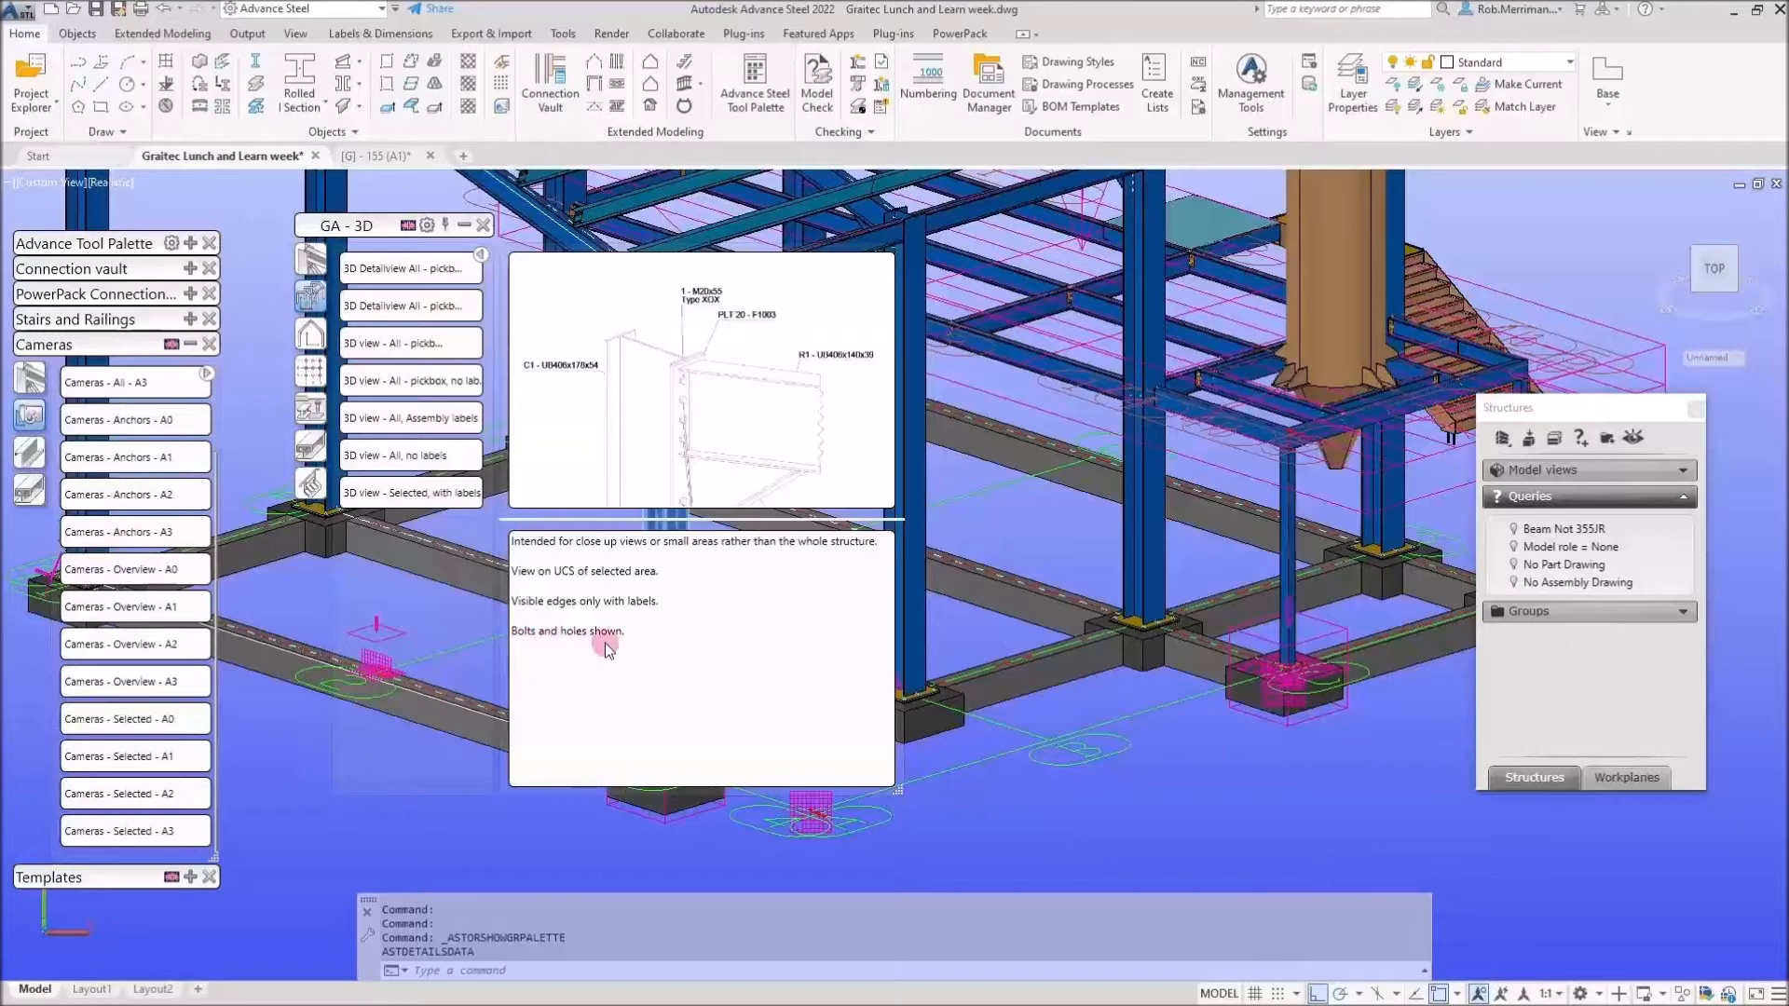
mouse_move(456, 359)
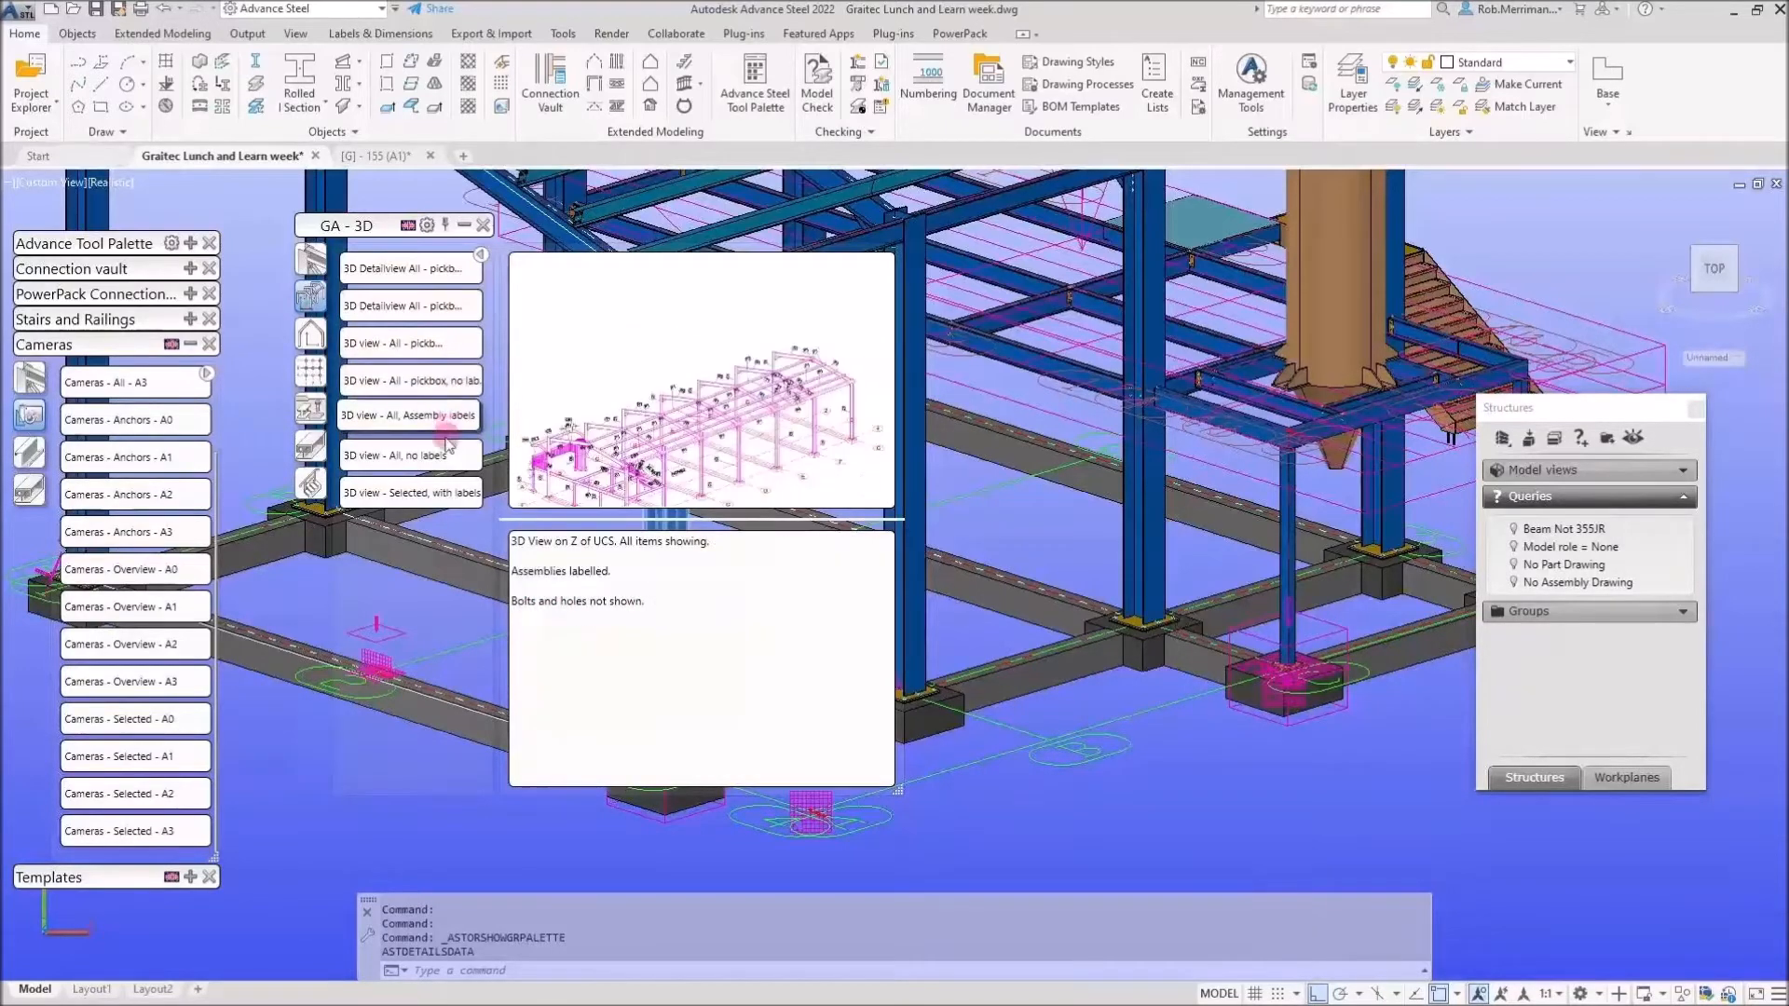
mouse_move(445, 493)
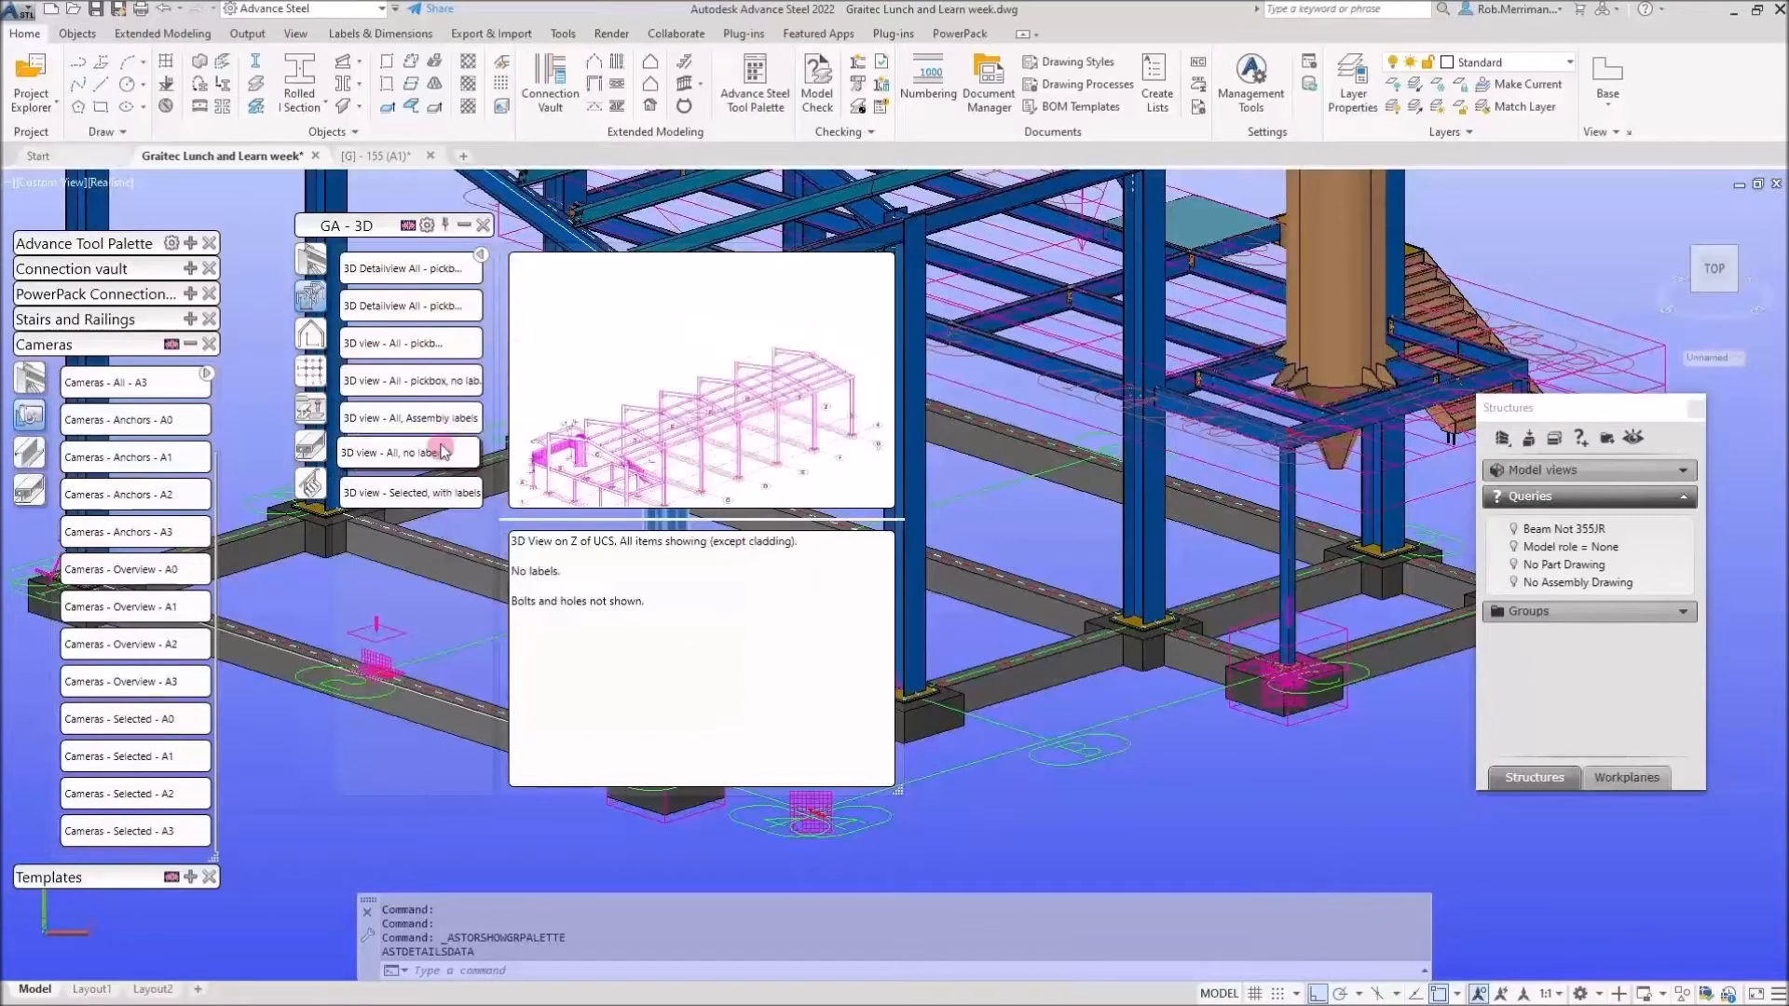
mouse_move(448, 312)
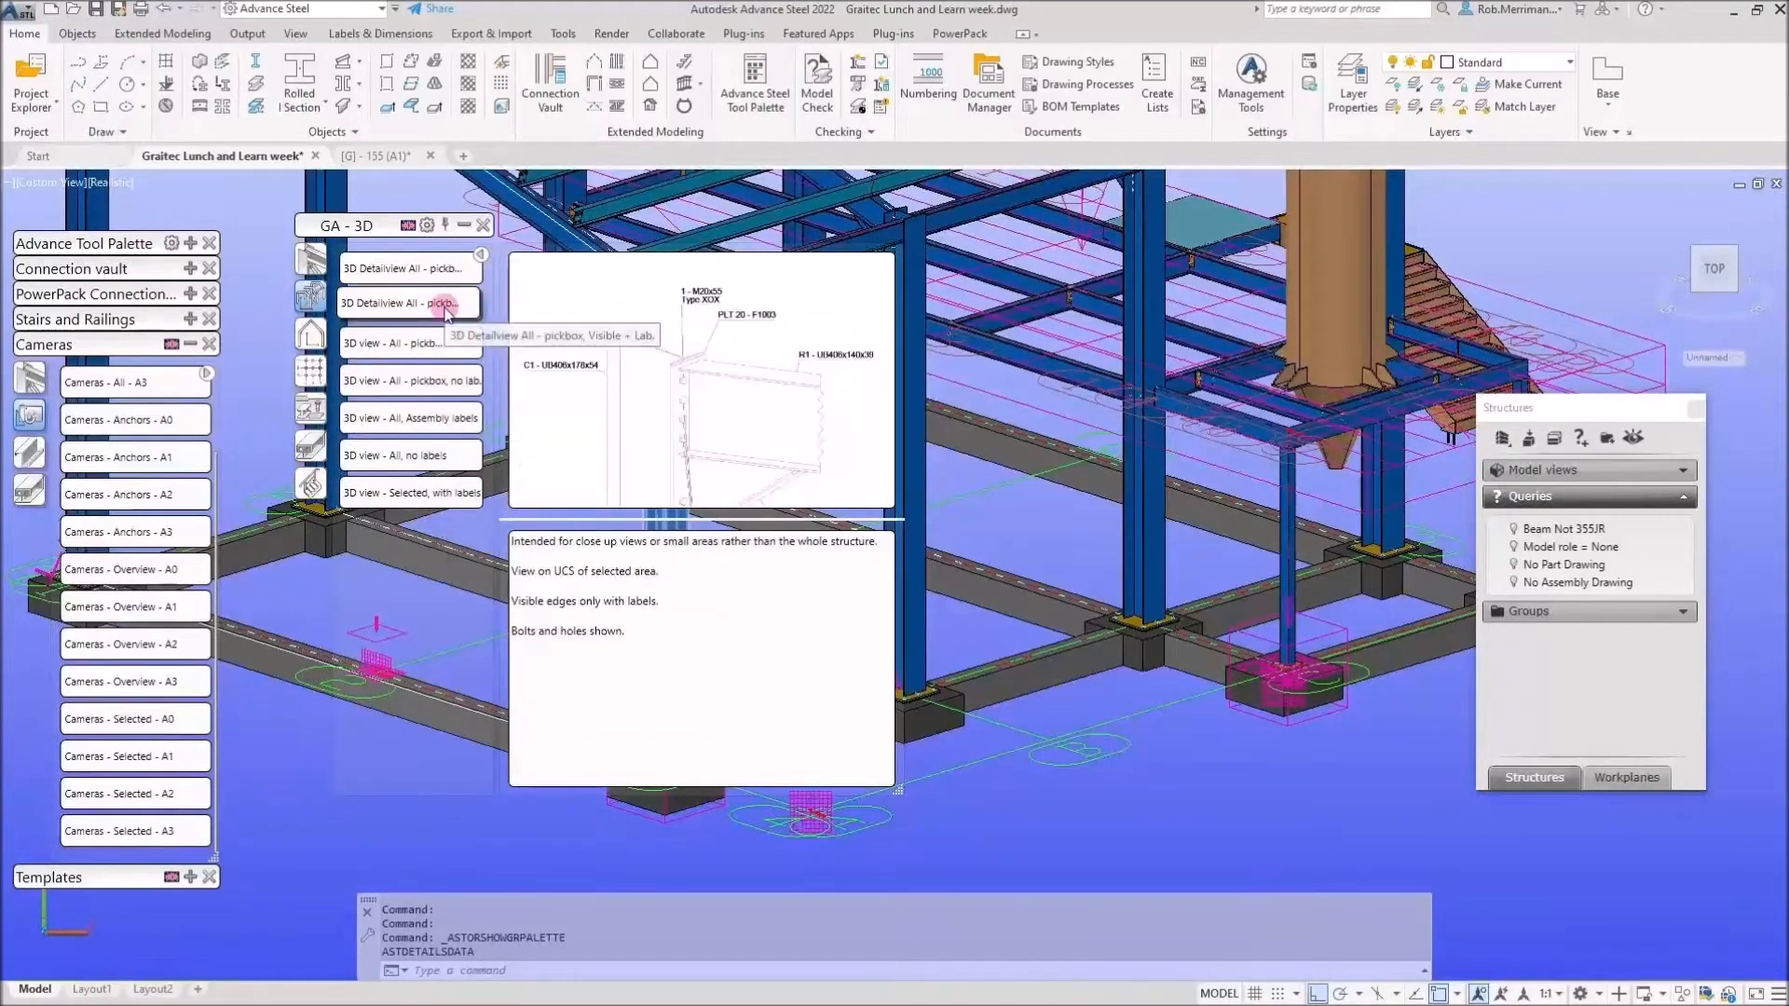
left_click(1109, 844)
Browse the other GA - 3D styles, then list the overview camera's available detail styles.
mouse_move(321, 272)
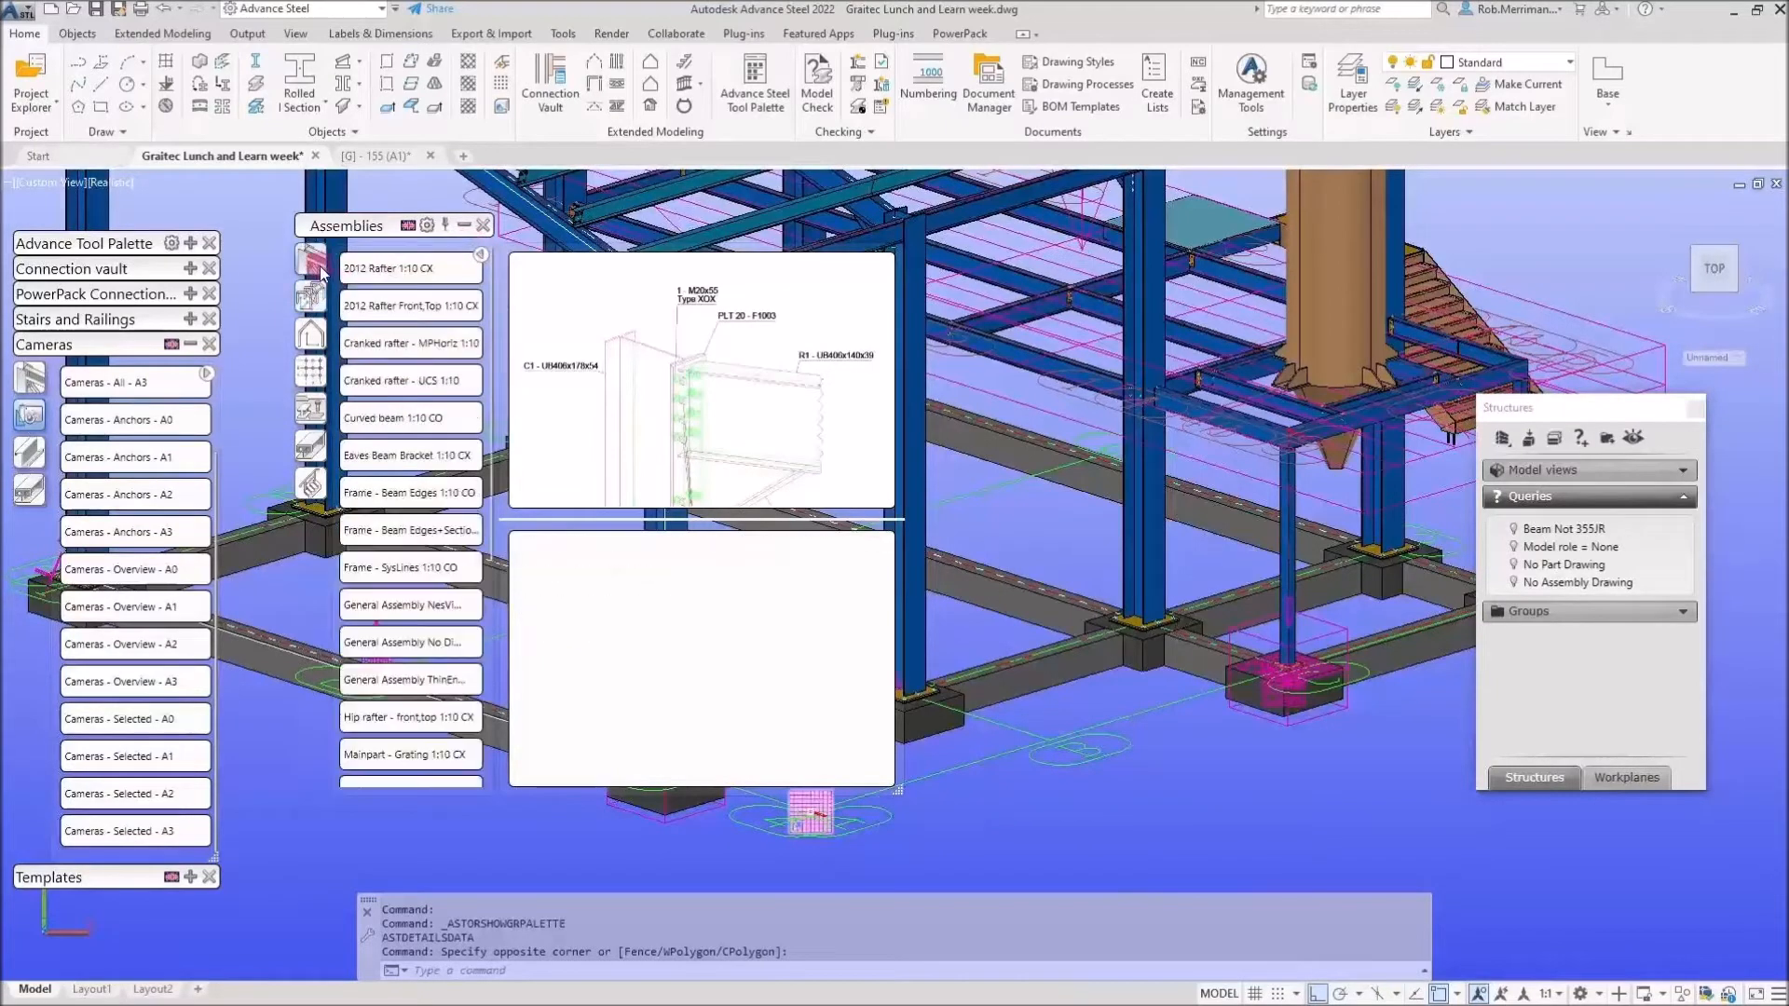
mouse_move(321, 345)
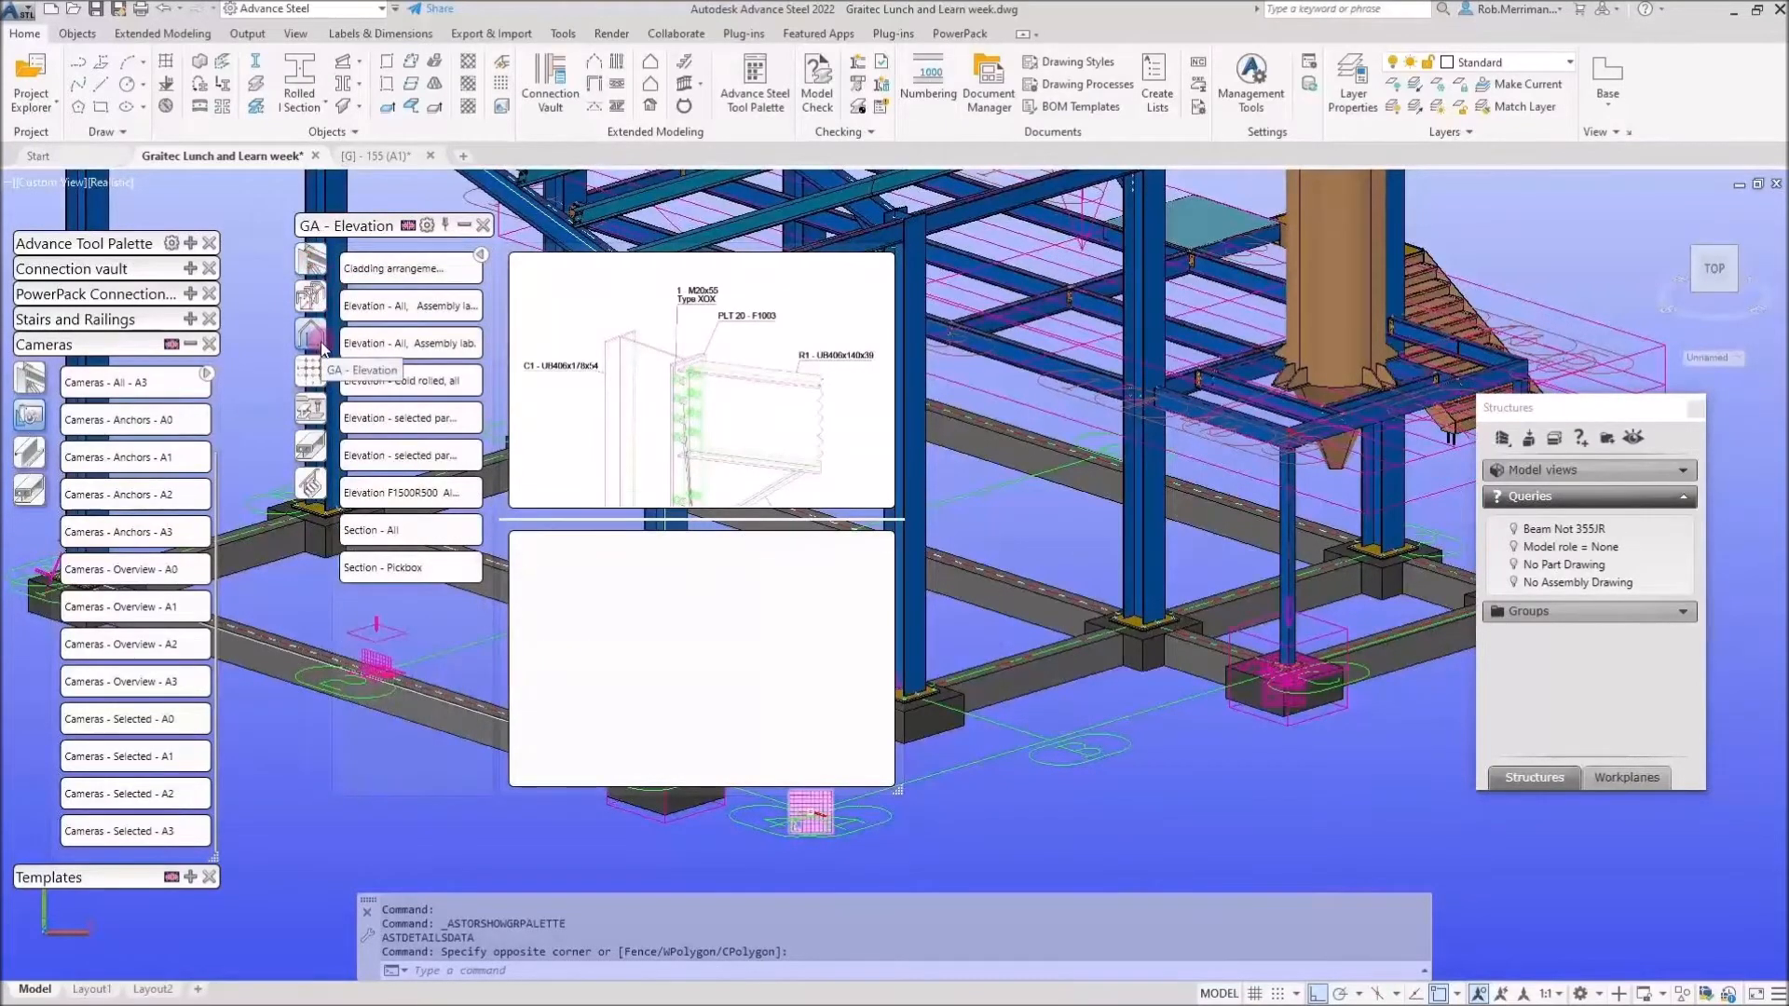
mouse_move(319, 376)
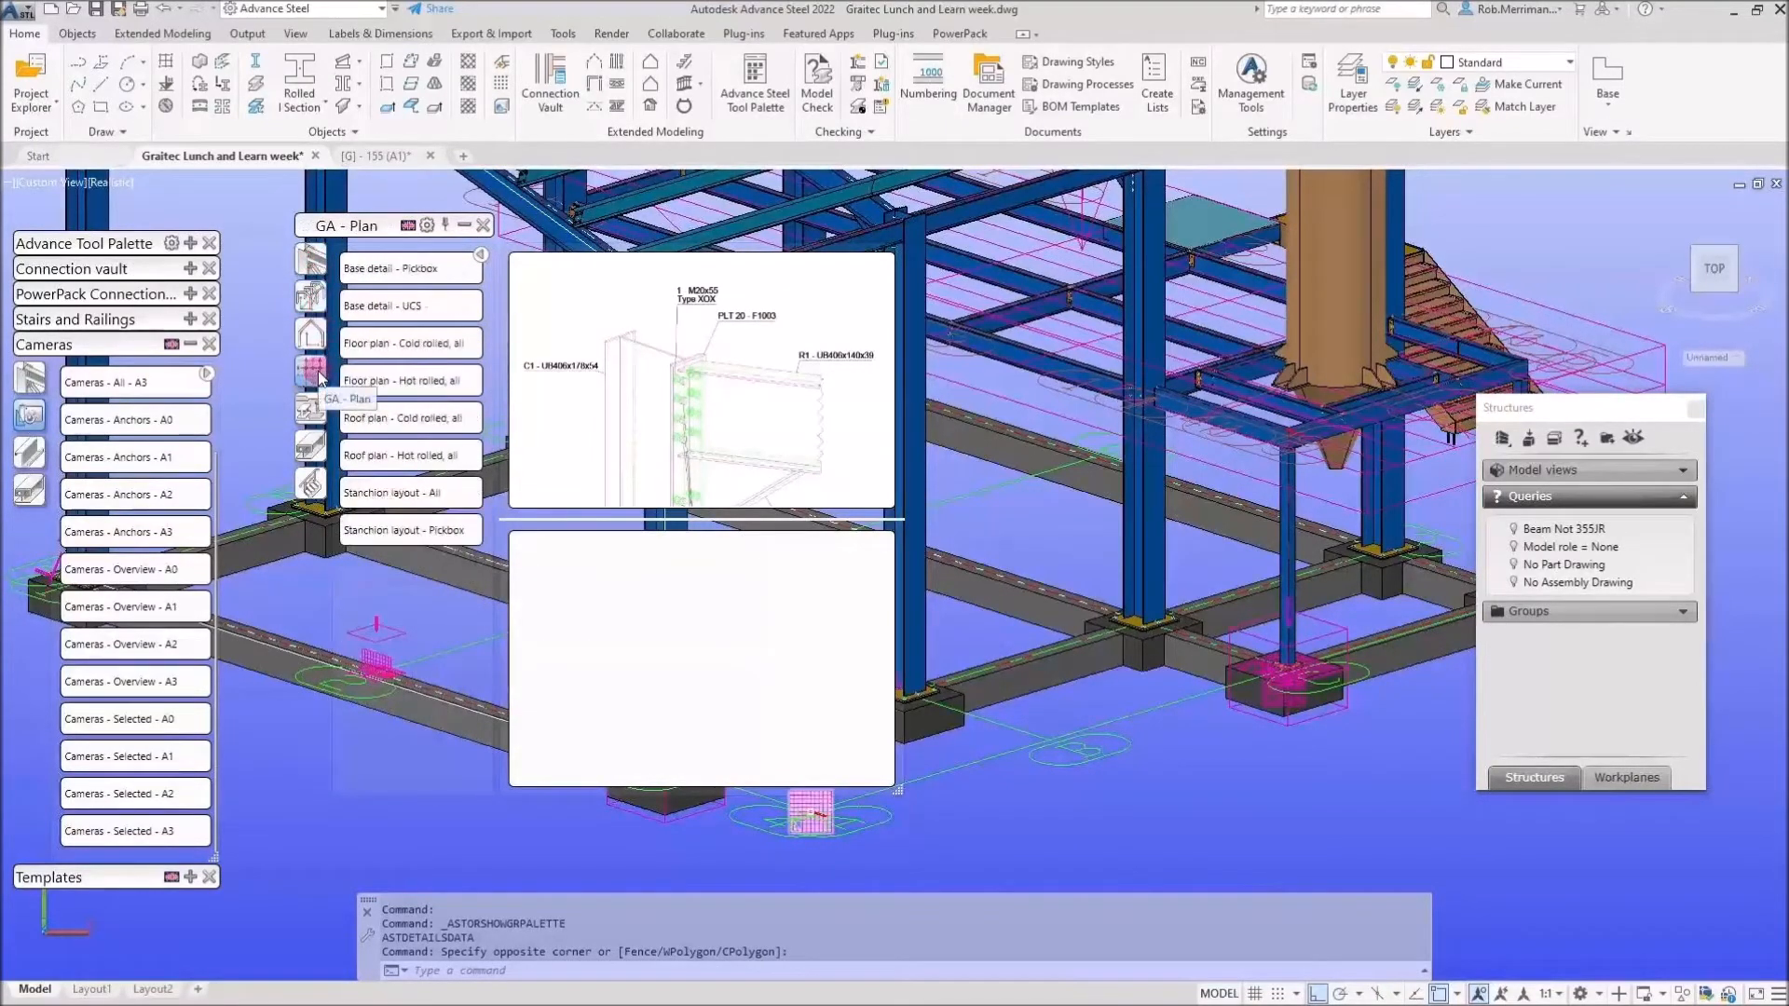
mouse_move(403, 349)
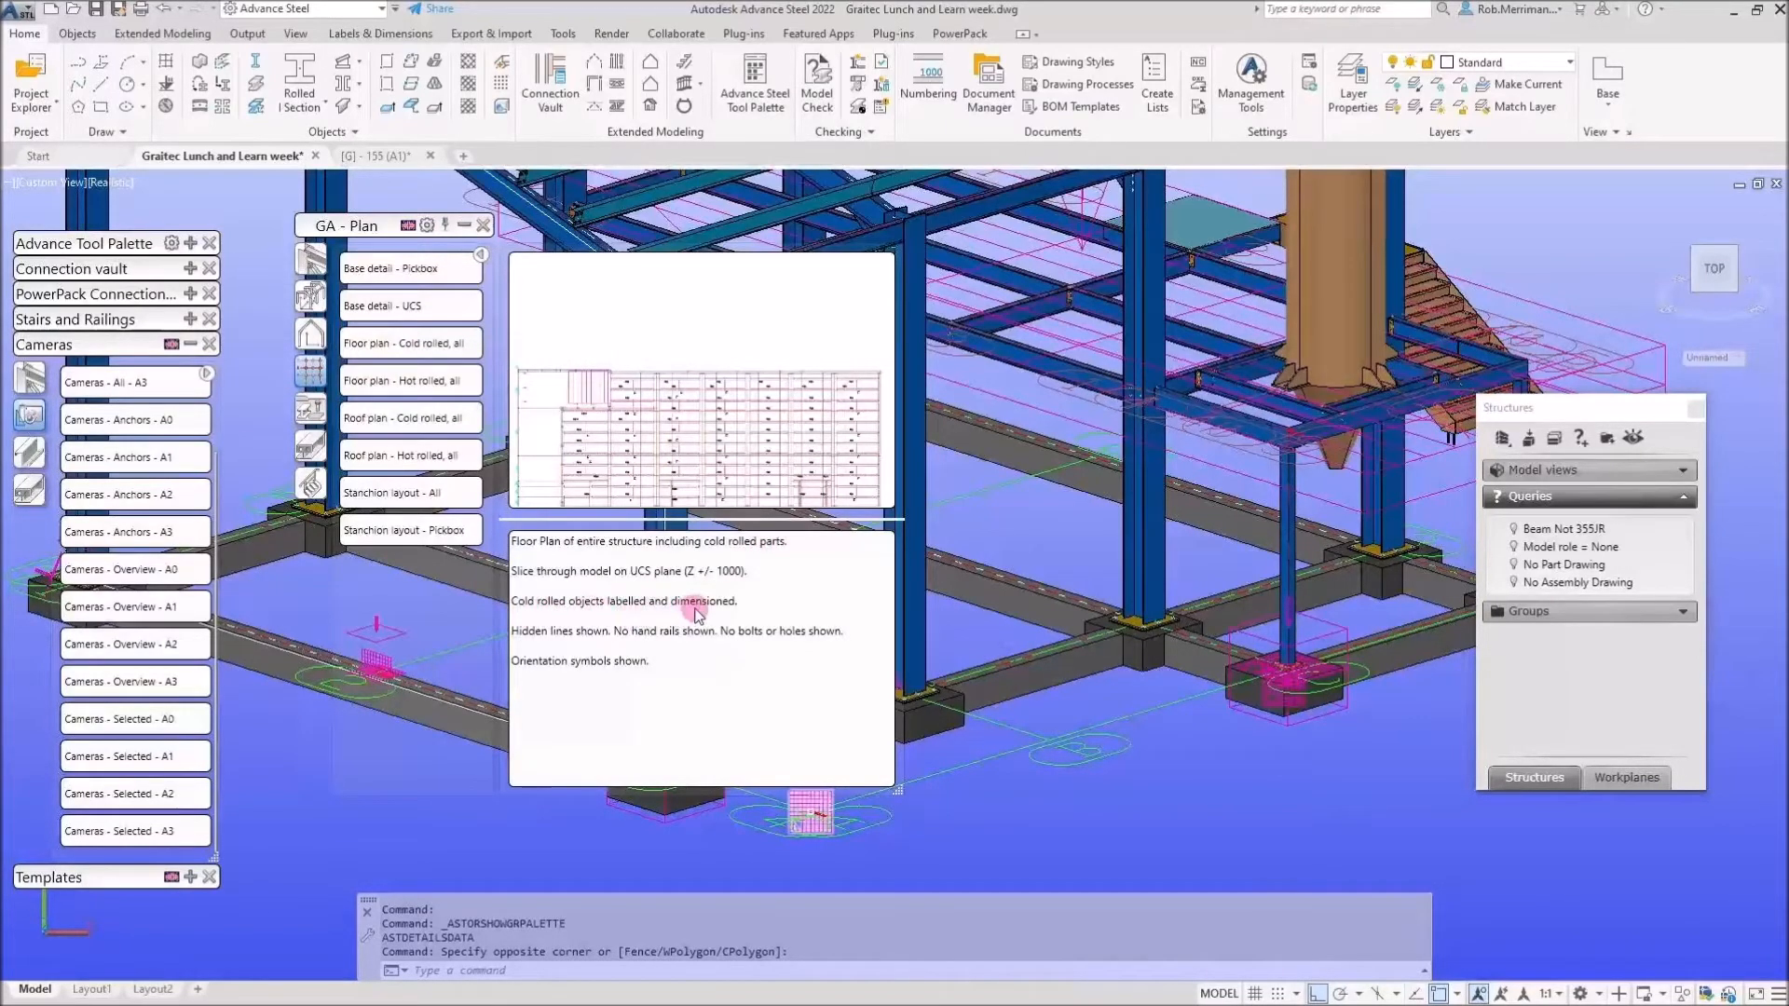
mouse_move(419, 410)
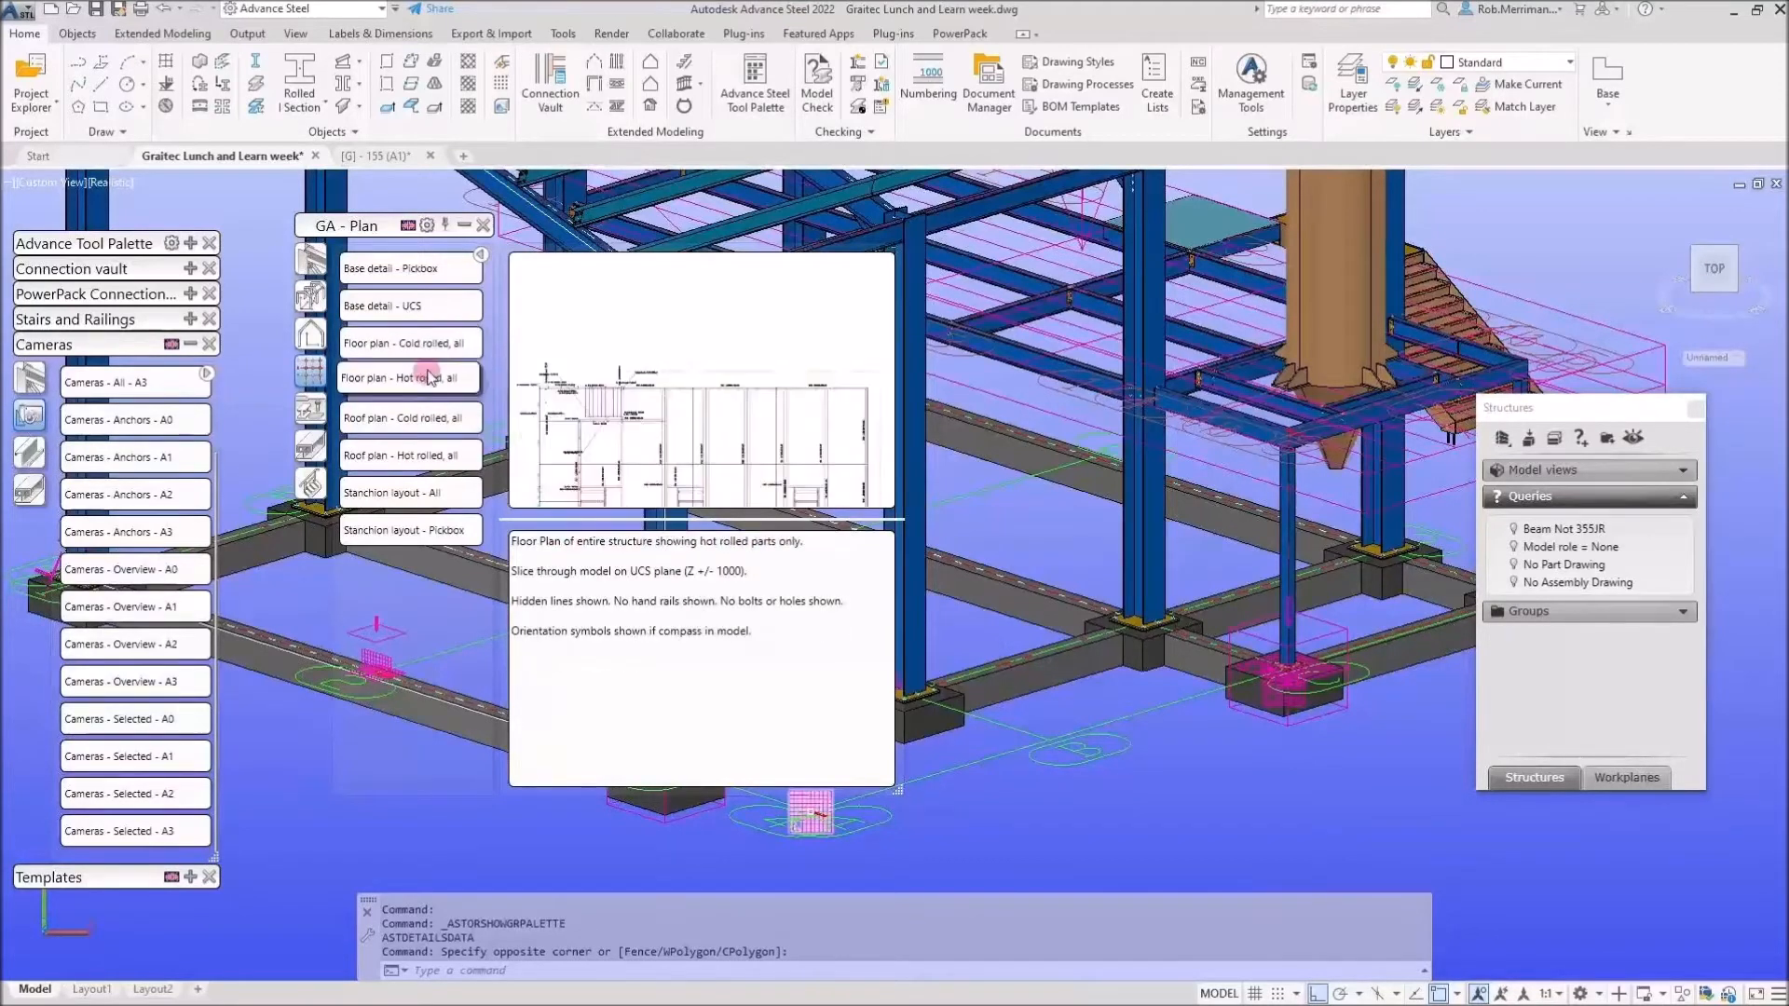
mouse_move(480, 267)
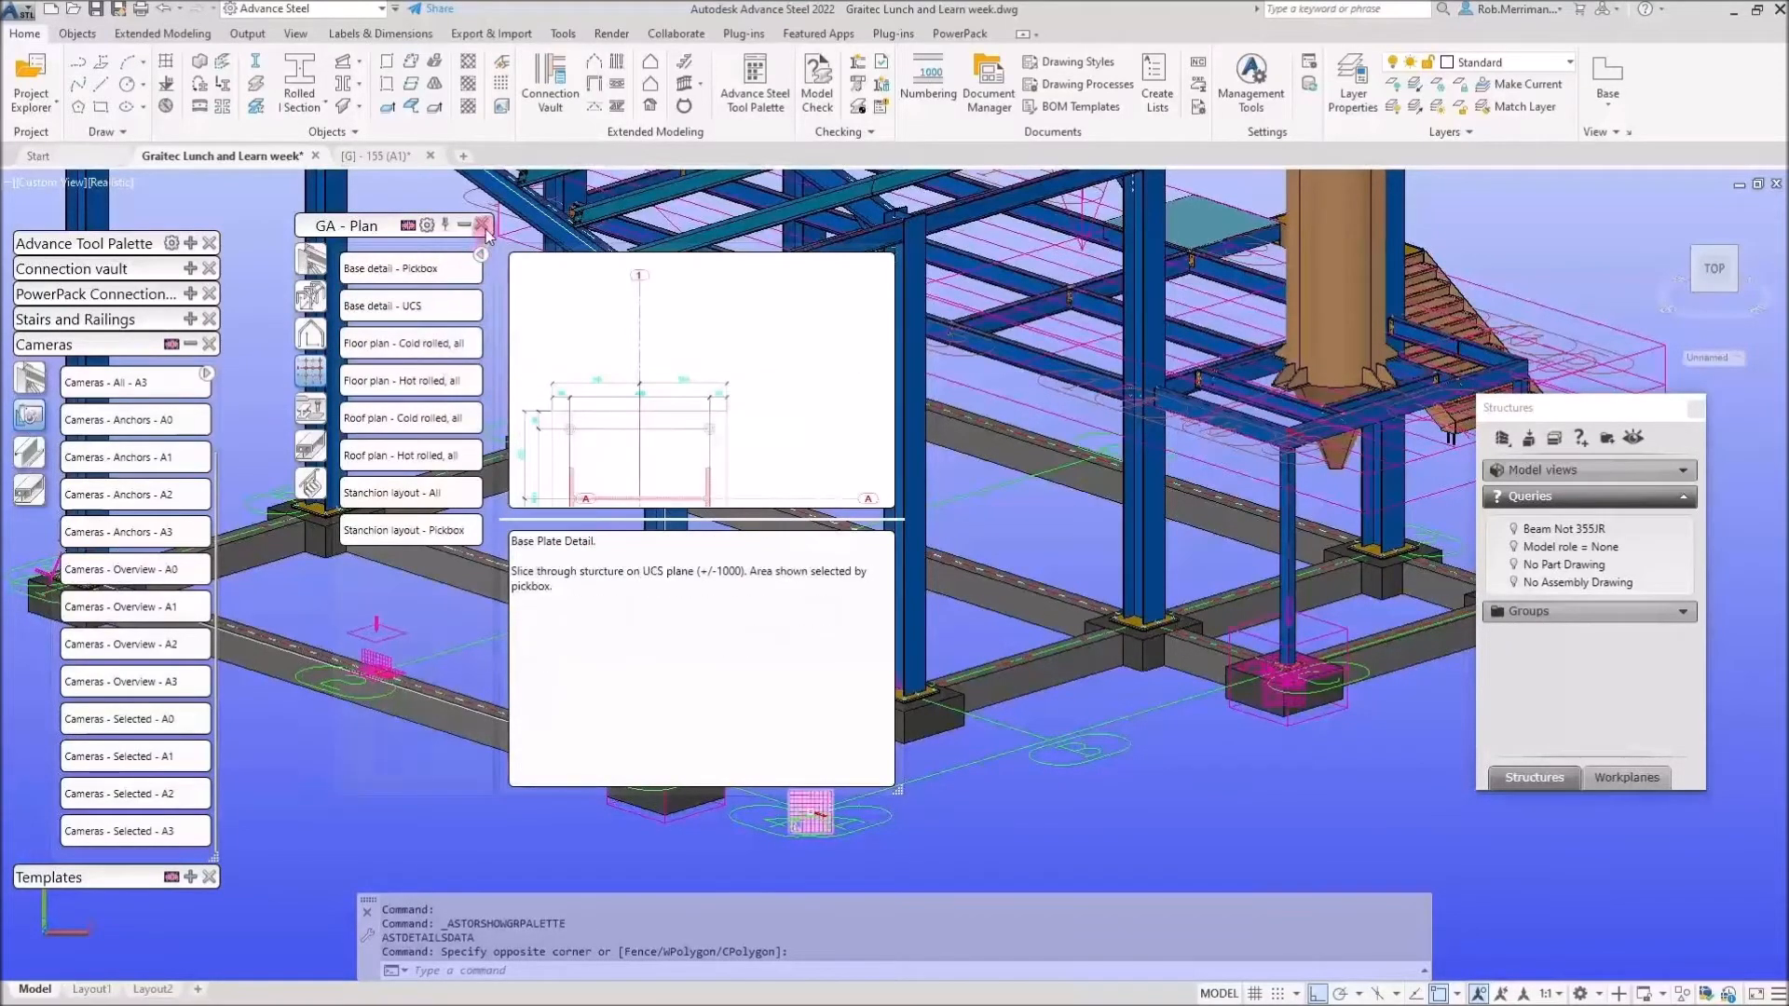
double_click(845, 807)
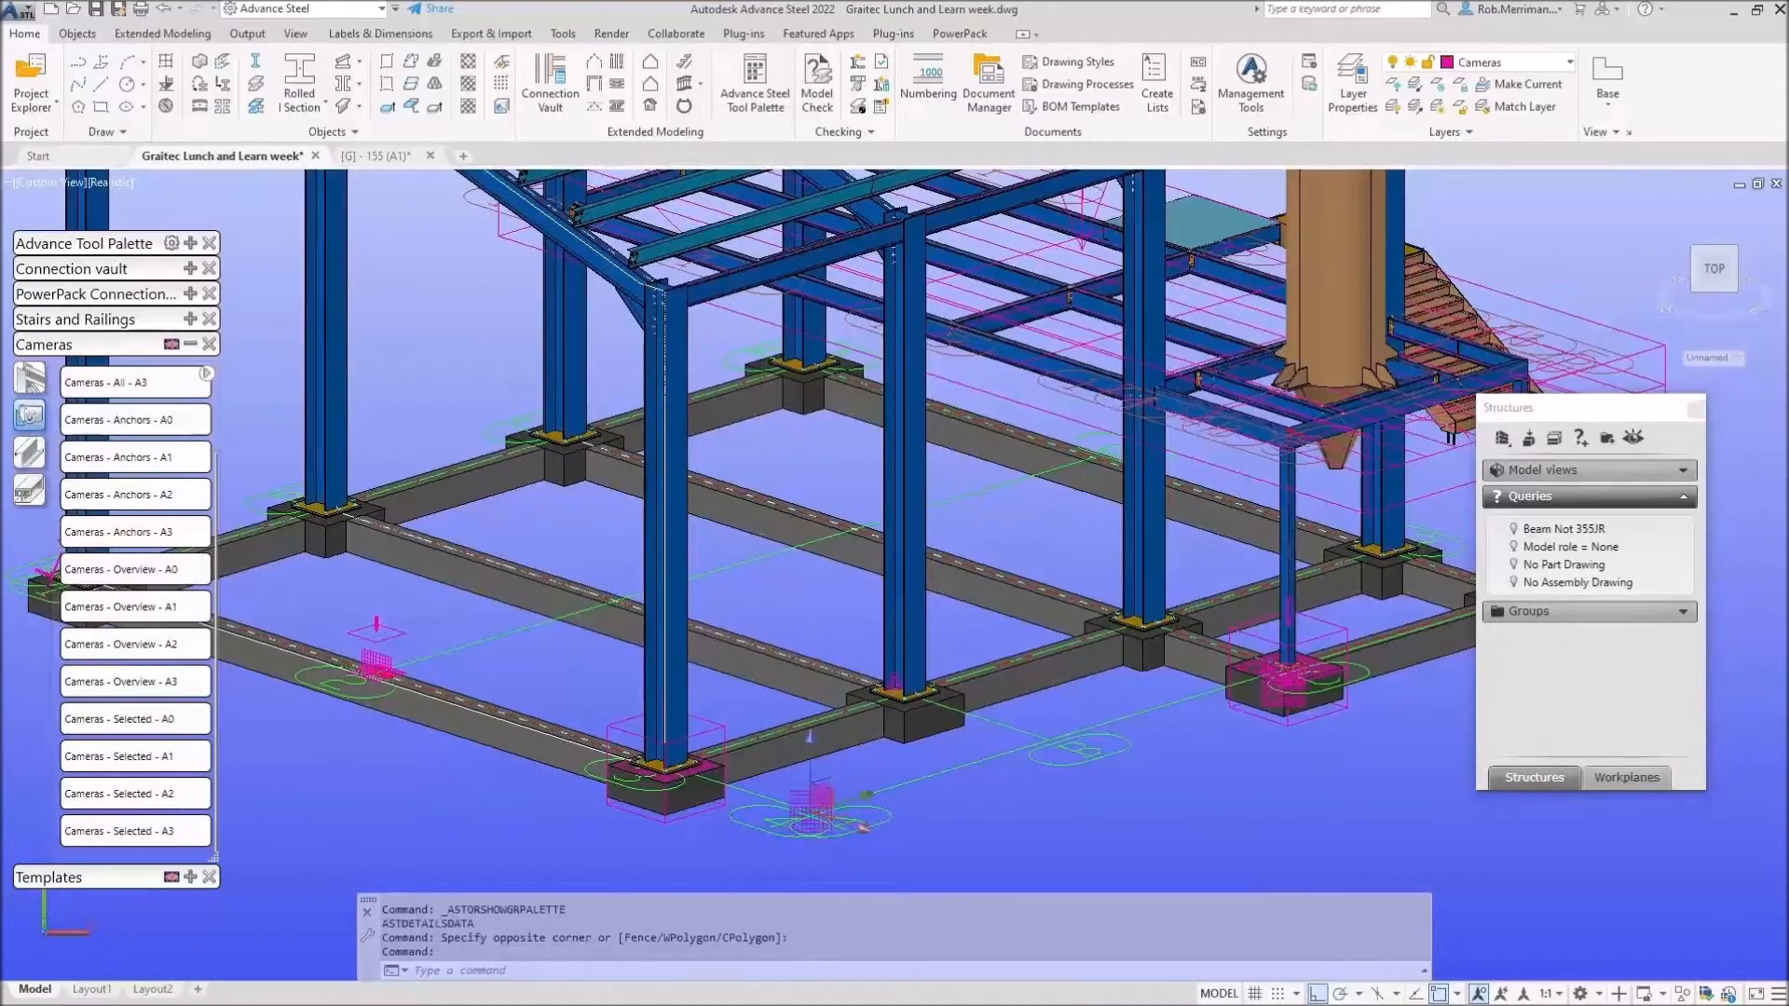
left_click(1208, 565)
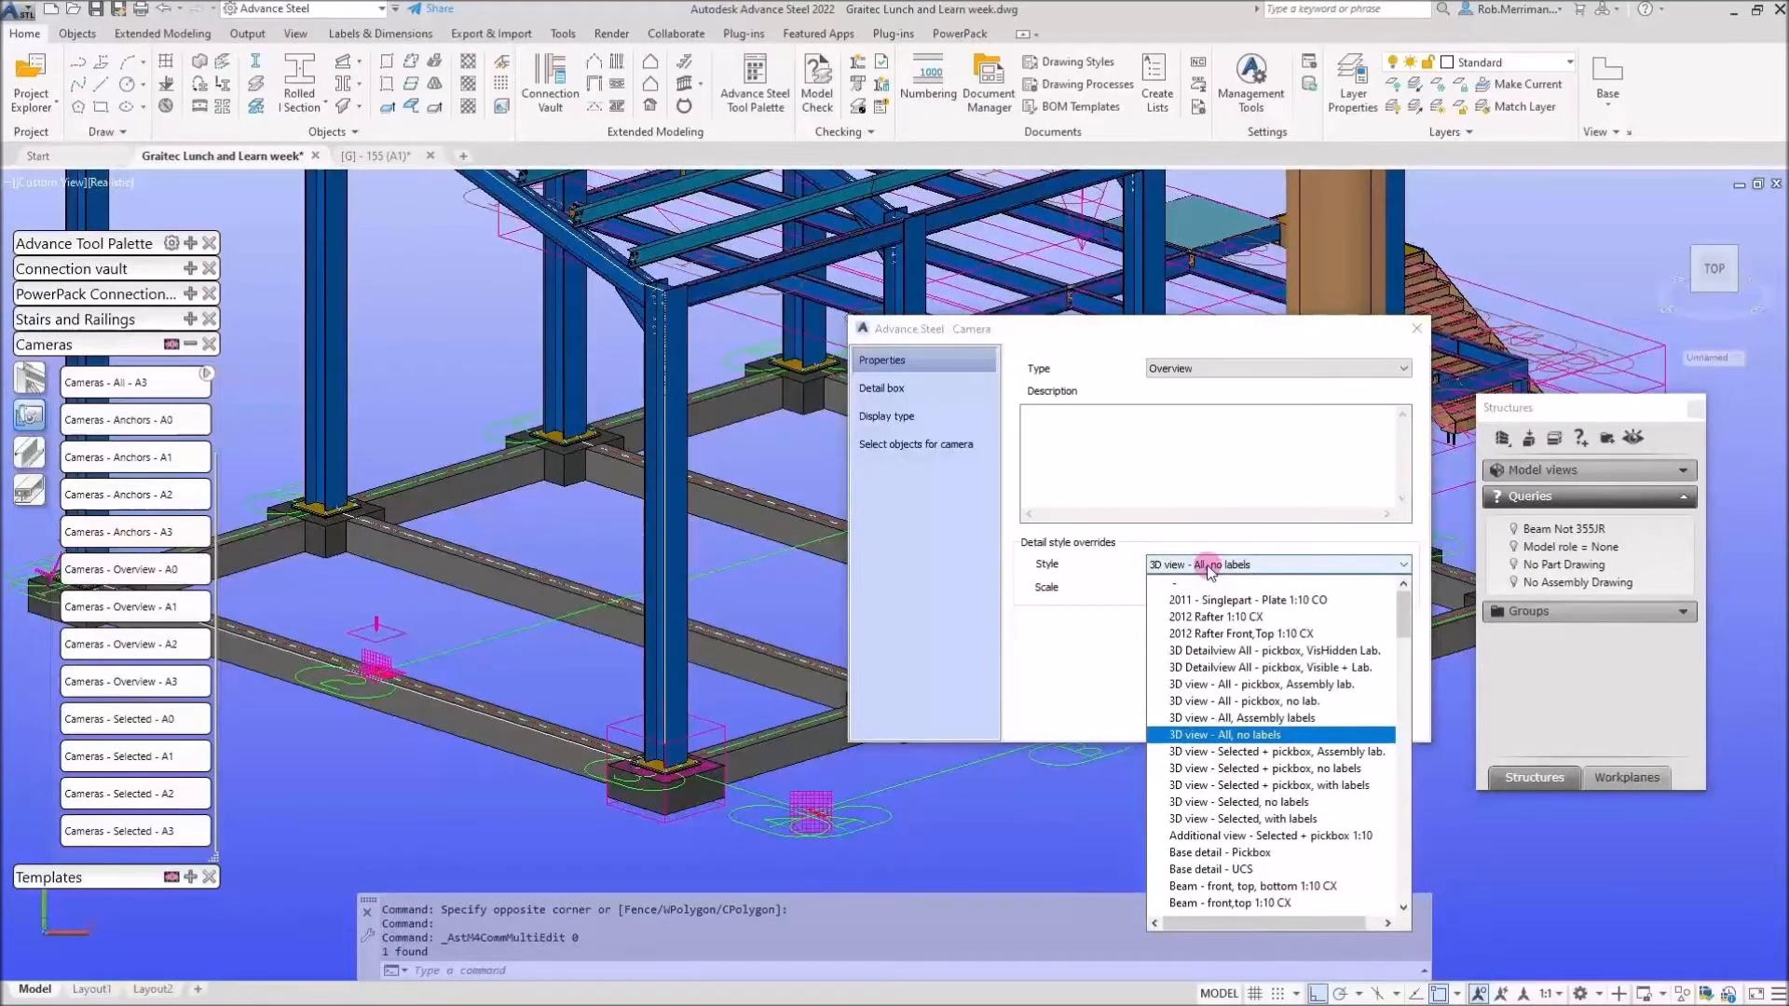
Set the camera style to '3D Detailview All - pickbox, Visible + Lab.' and detail it onto A1.
left_click(1214, 668)
left_click(1408, 335)
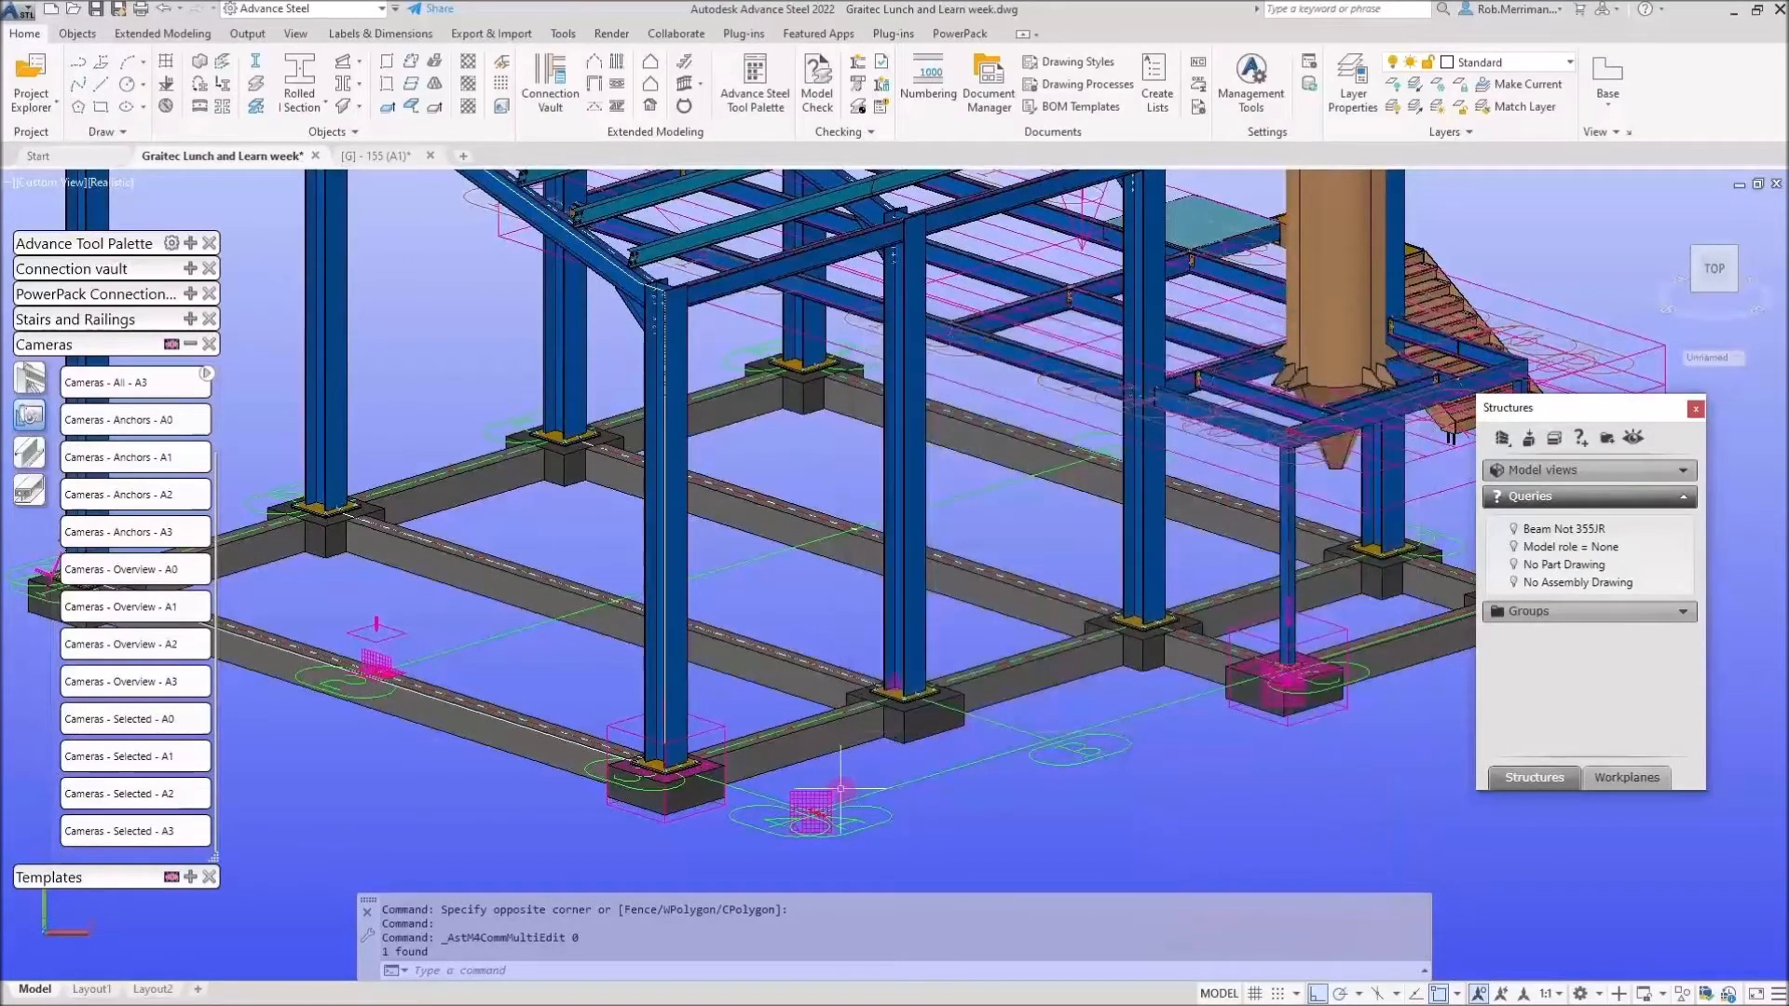
left_click(130, 754)
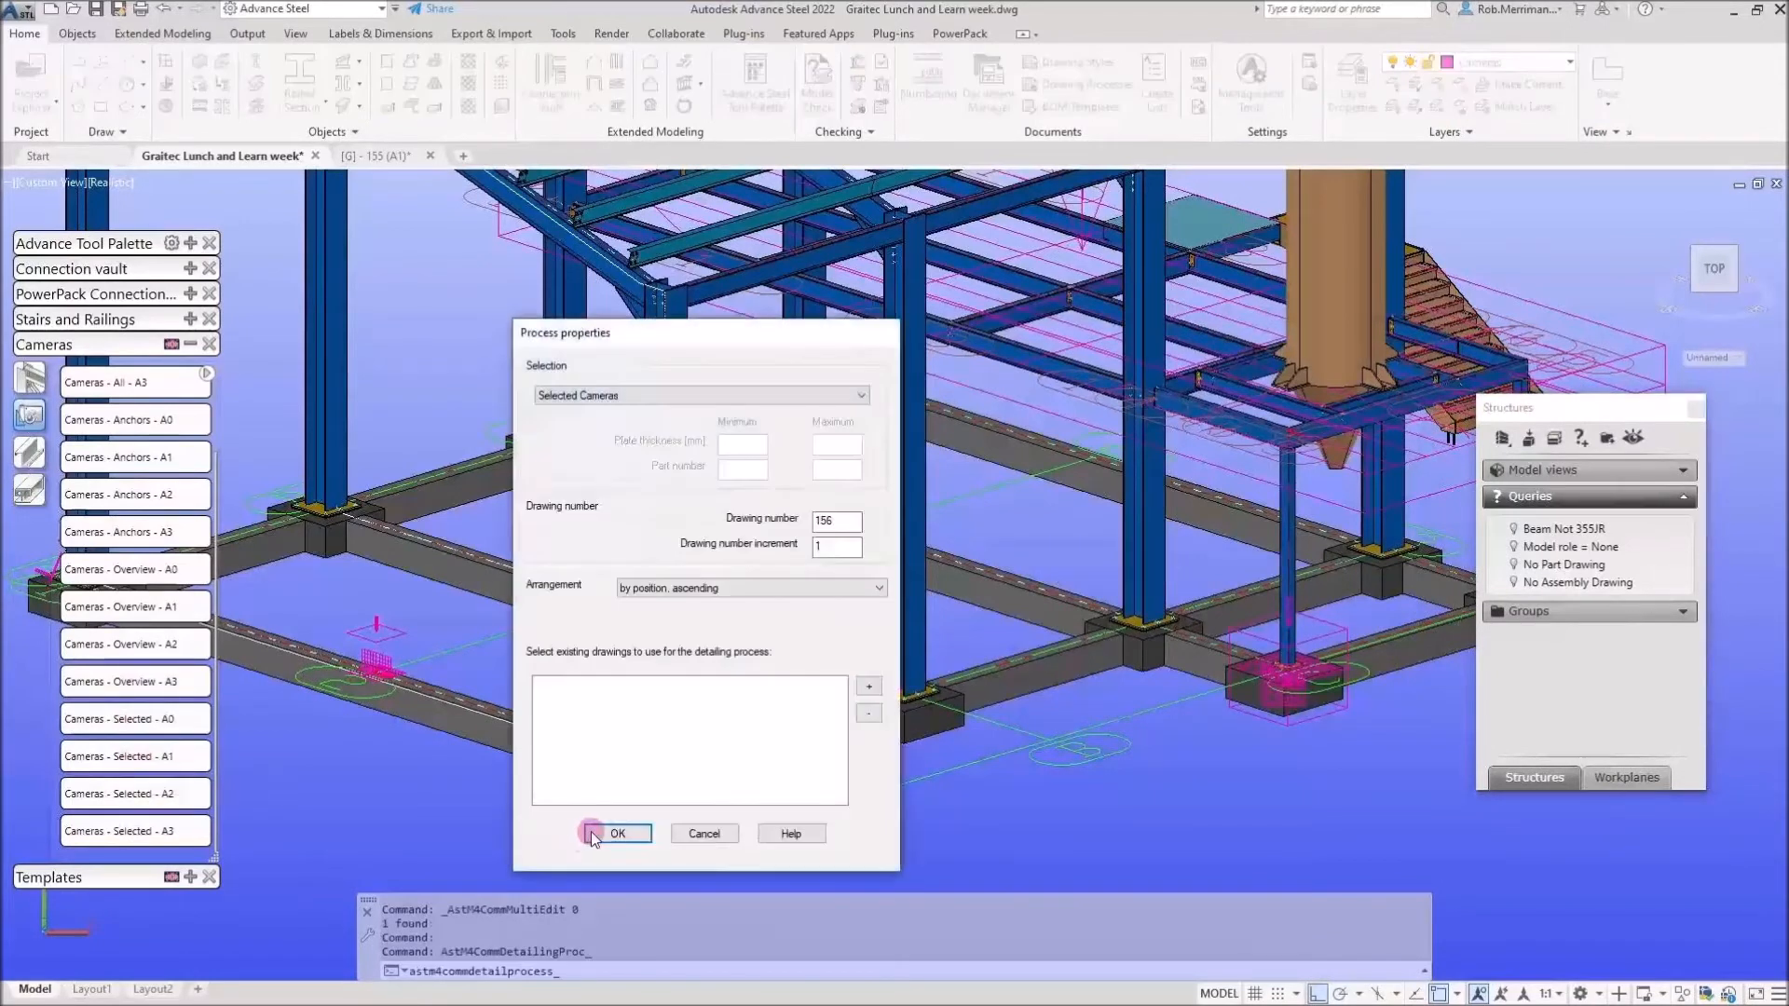
key("Return")
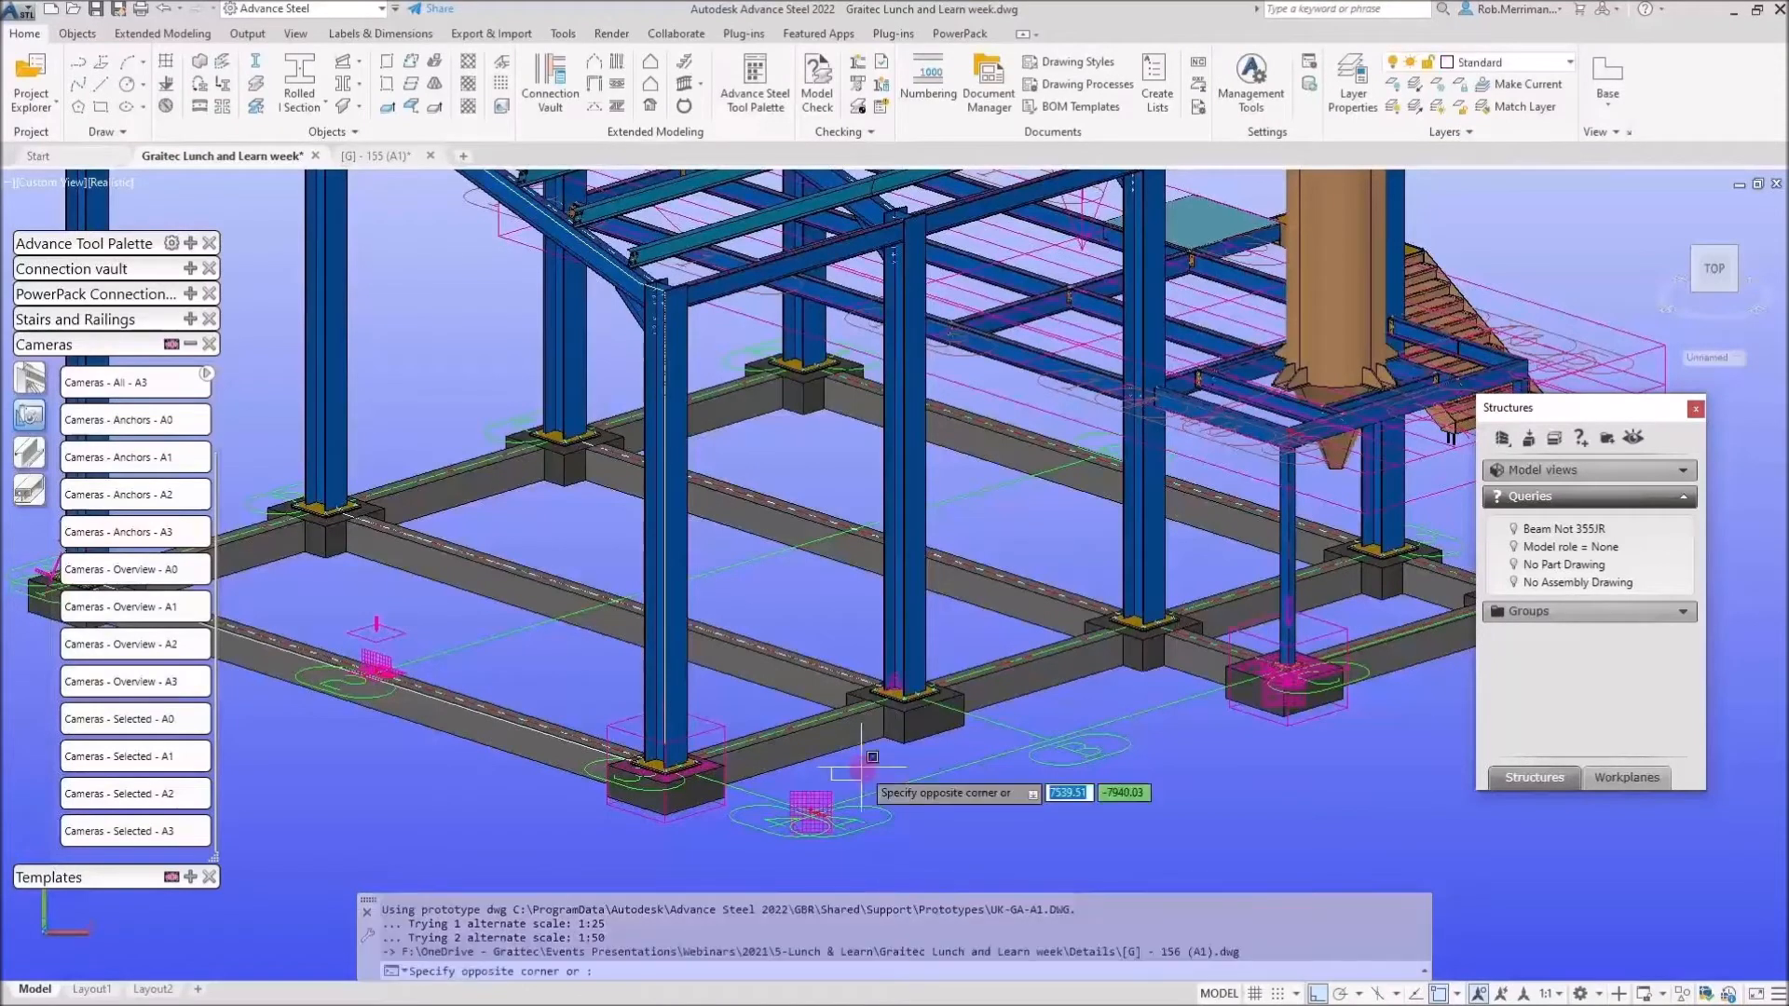
Open the camera's newly generated drawing [G] - 156 (A1).
key("Escape")
left_click(818, 807)
right_click(827, 807)
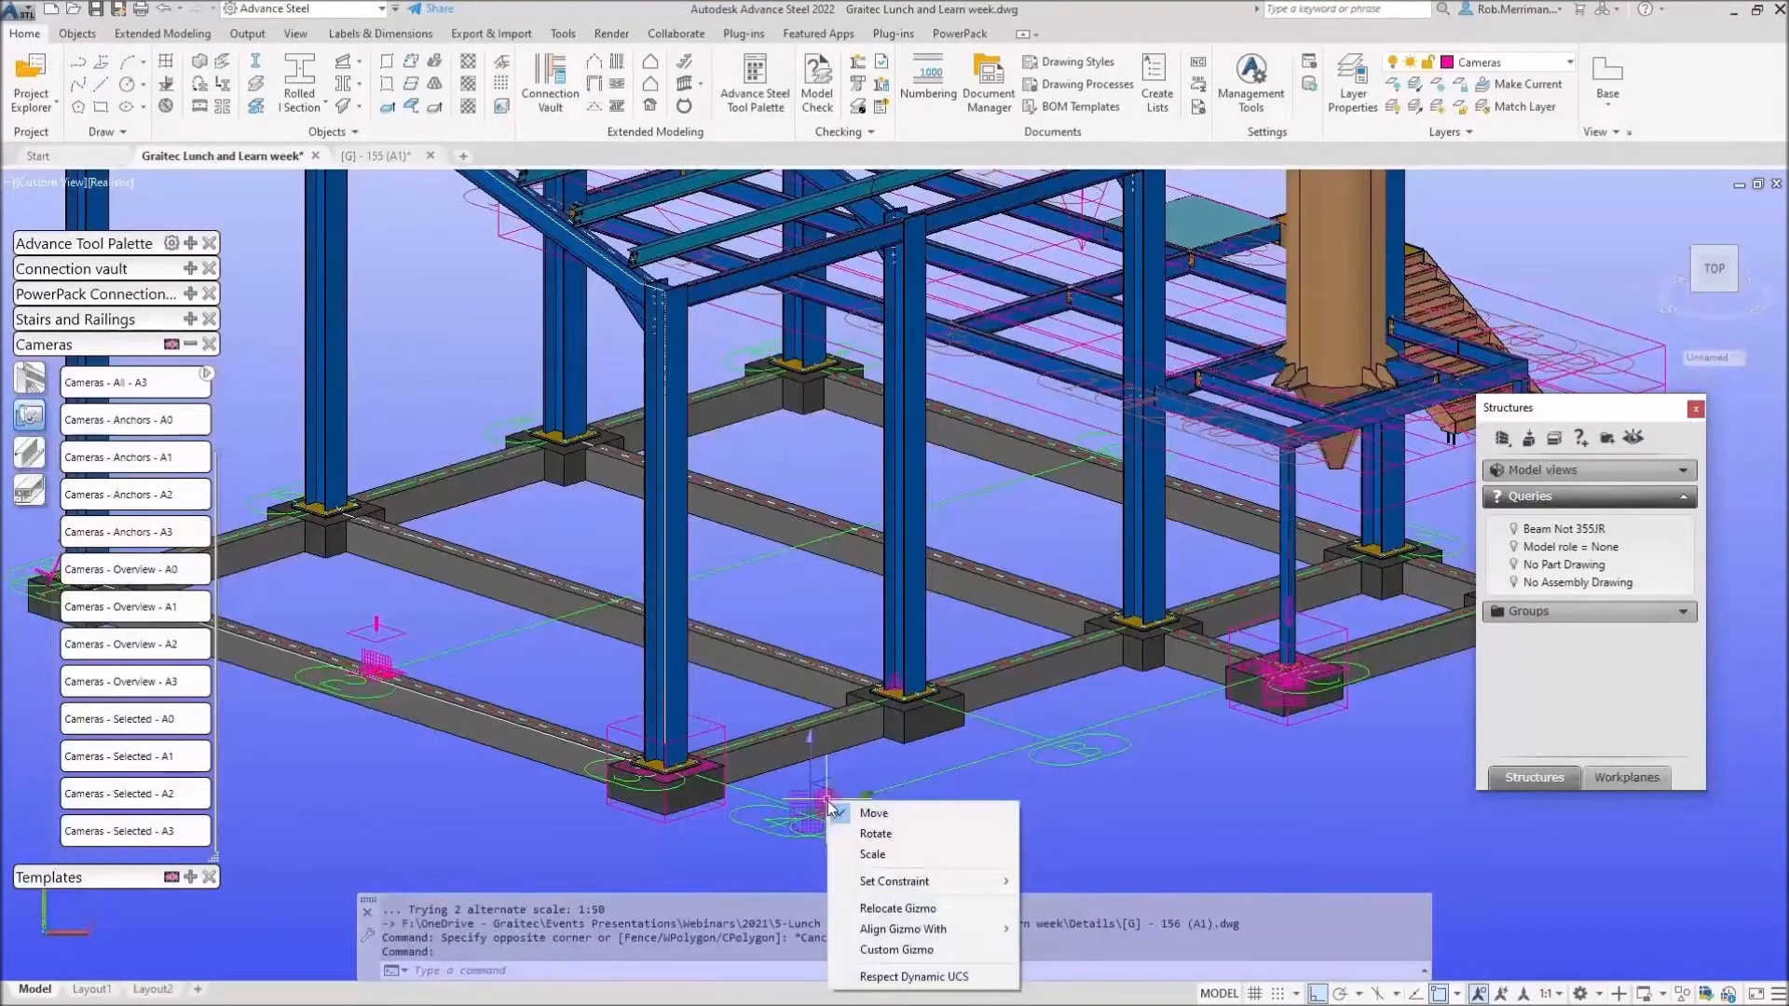
left_click(911, 766)
right_click(1187, 679)
mouse_move(1284, 461)
left_click(1531, 502)
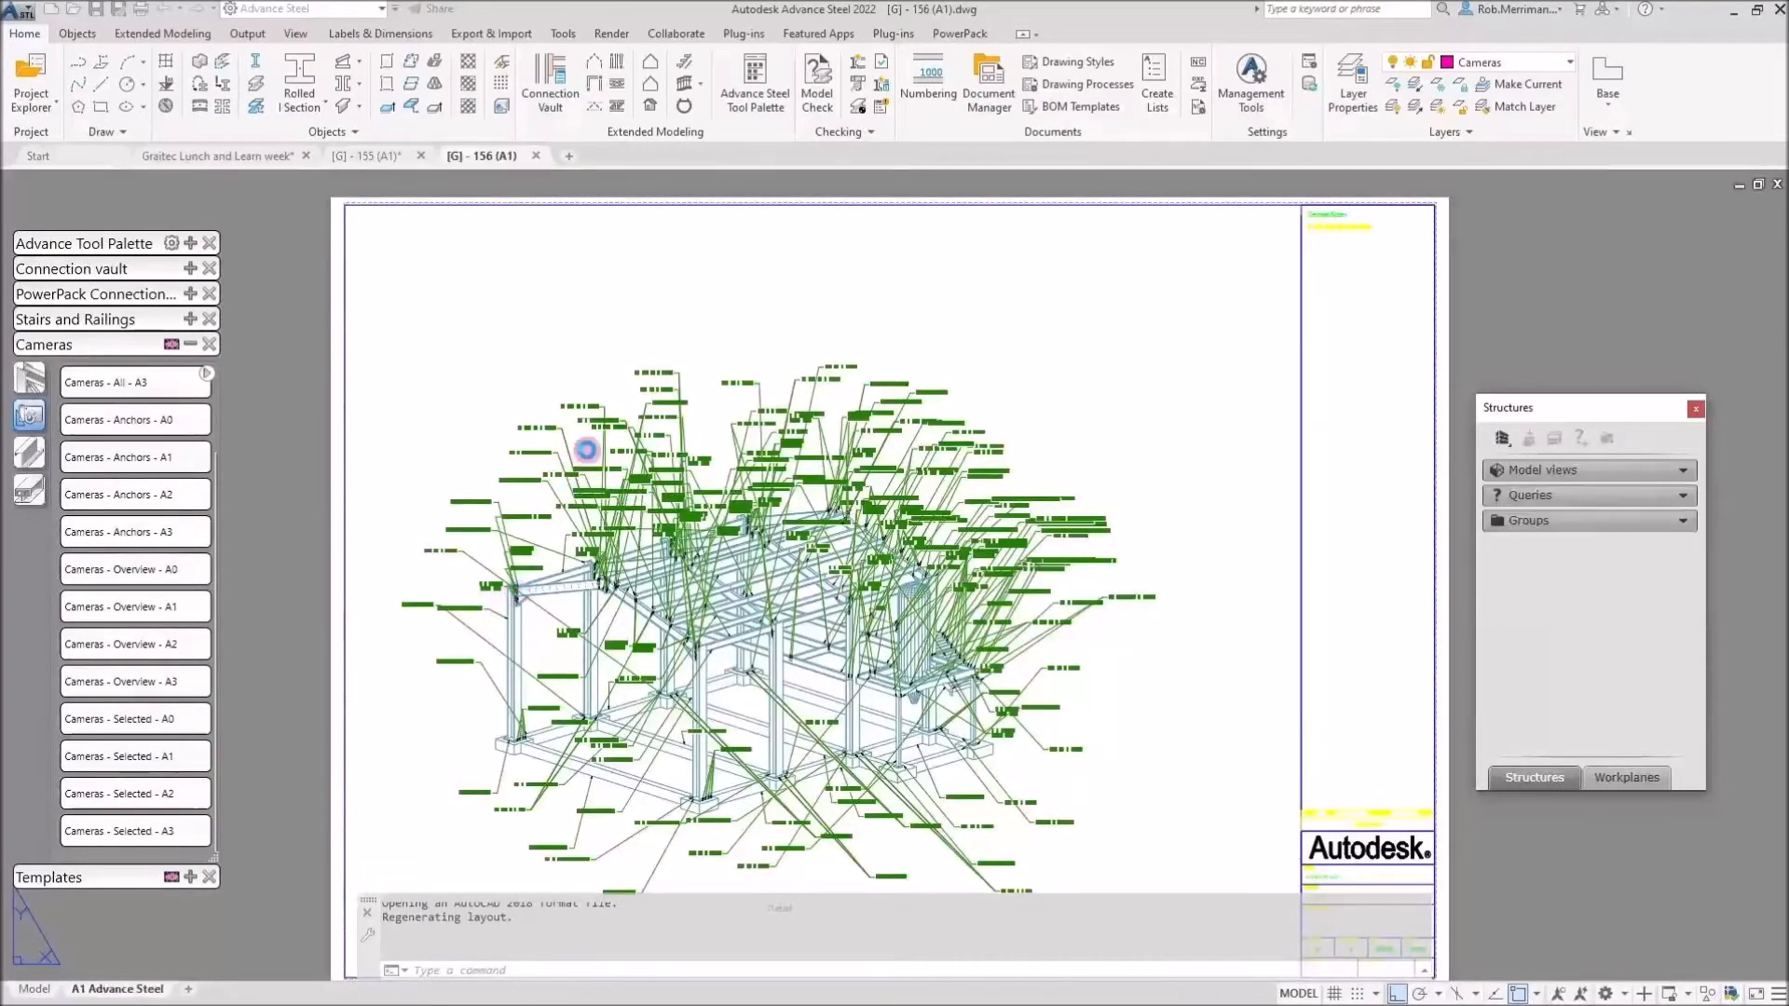
Zoom in on the labelled overview drawing [G] - 156 (A1).
scroll(527, 596, "up", 6)
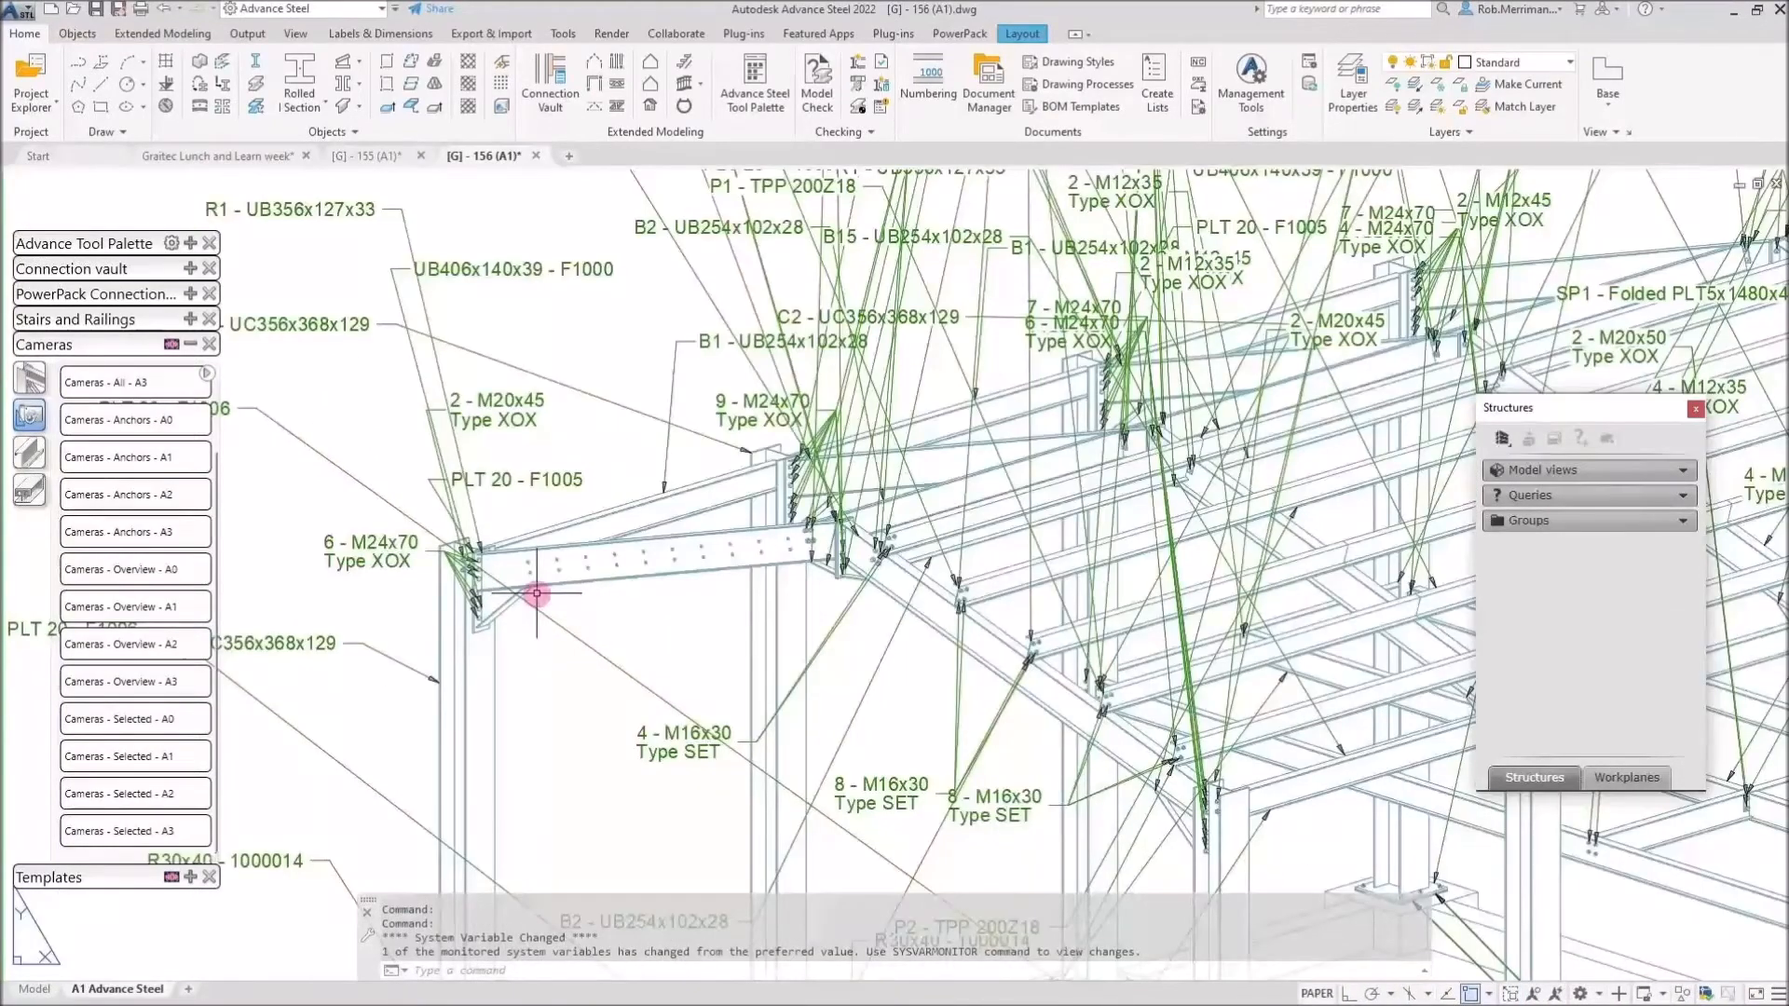
scroll(537, 592, "up", 4)
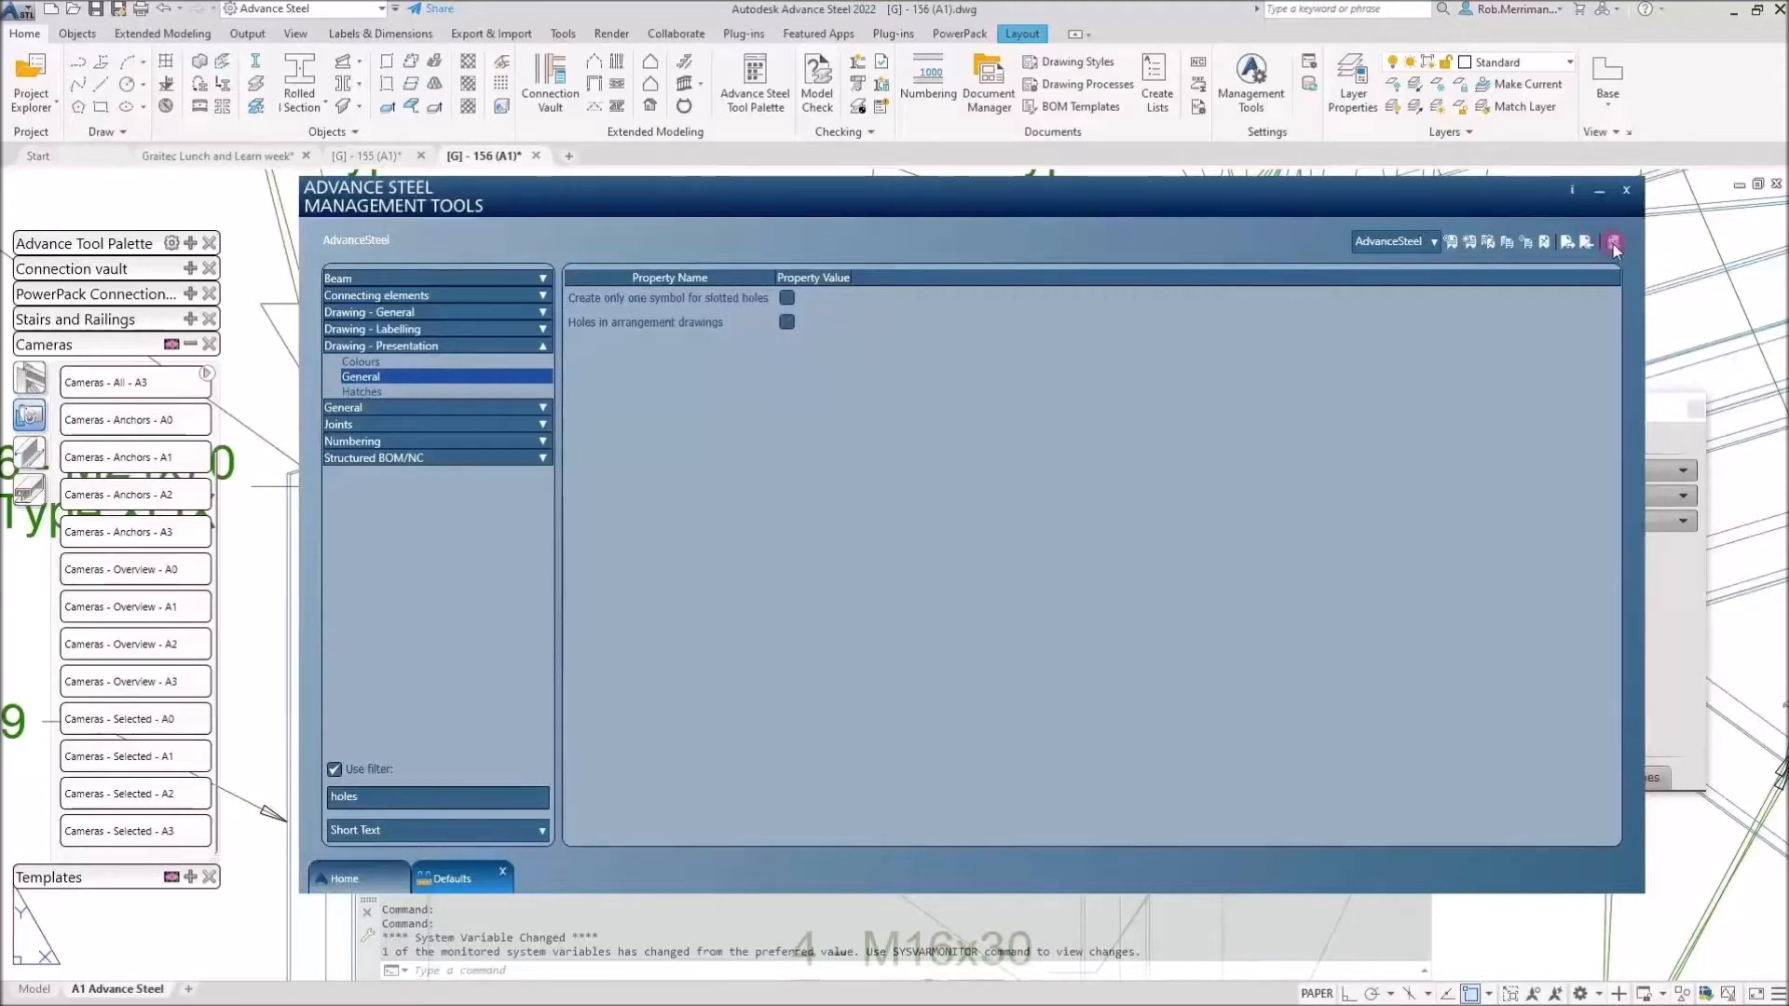
Reload the changed hole defaults and update the detail view so the beam holes disappear.
left_click(1613, 244)
left_click(1309, 87)
left_click(388, 37)
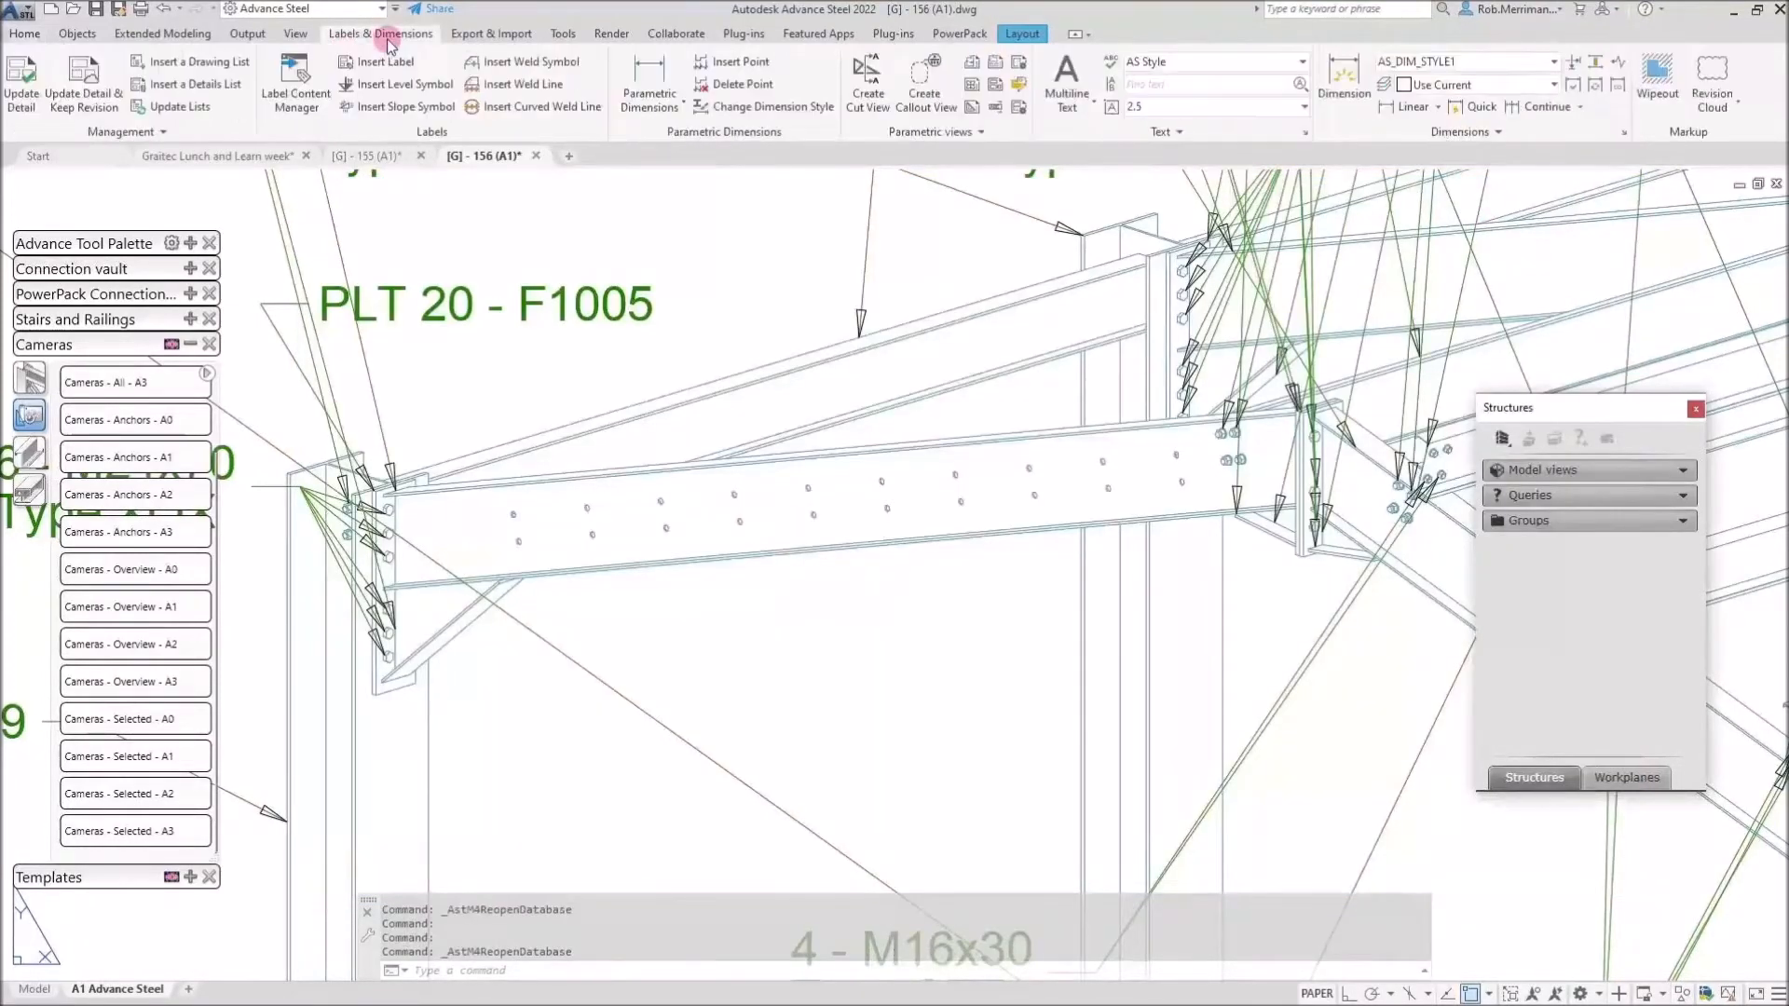
left_click(20, 84)
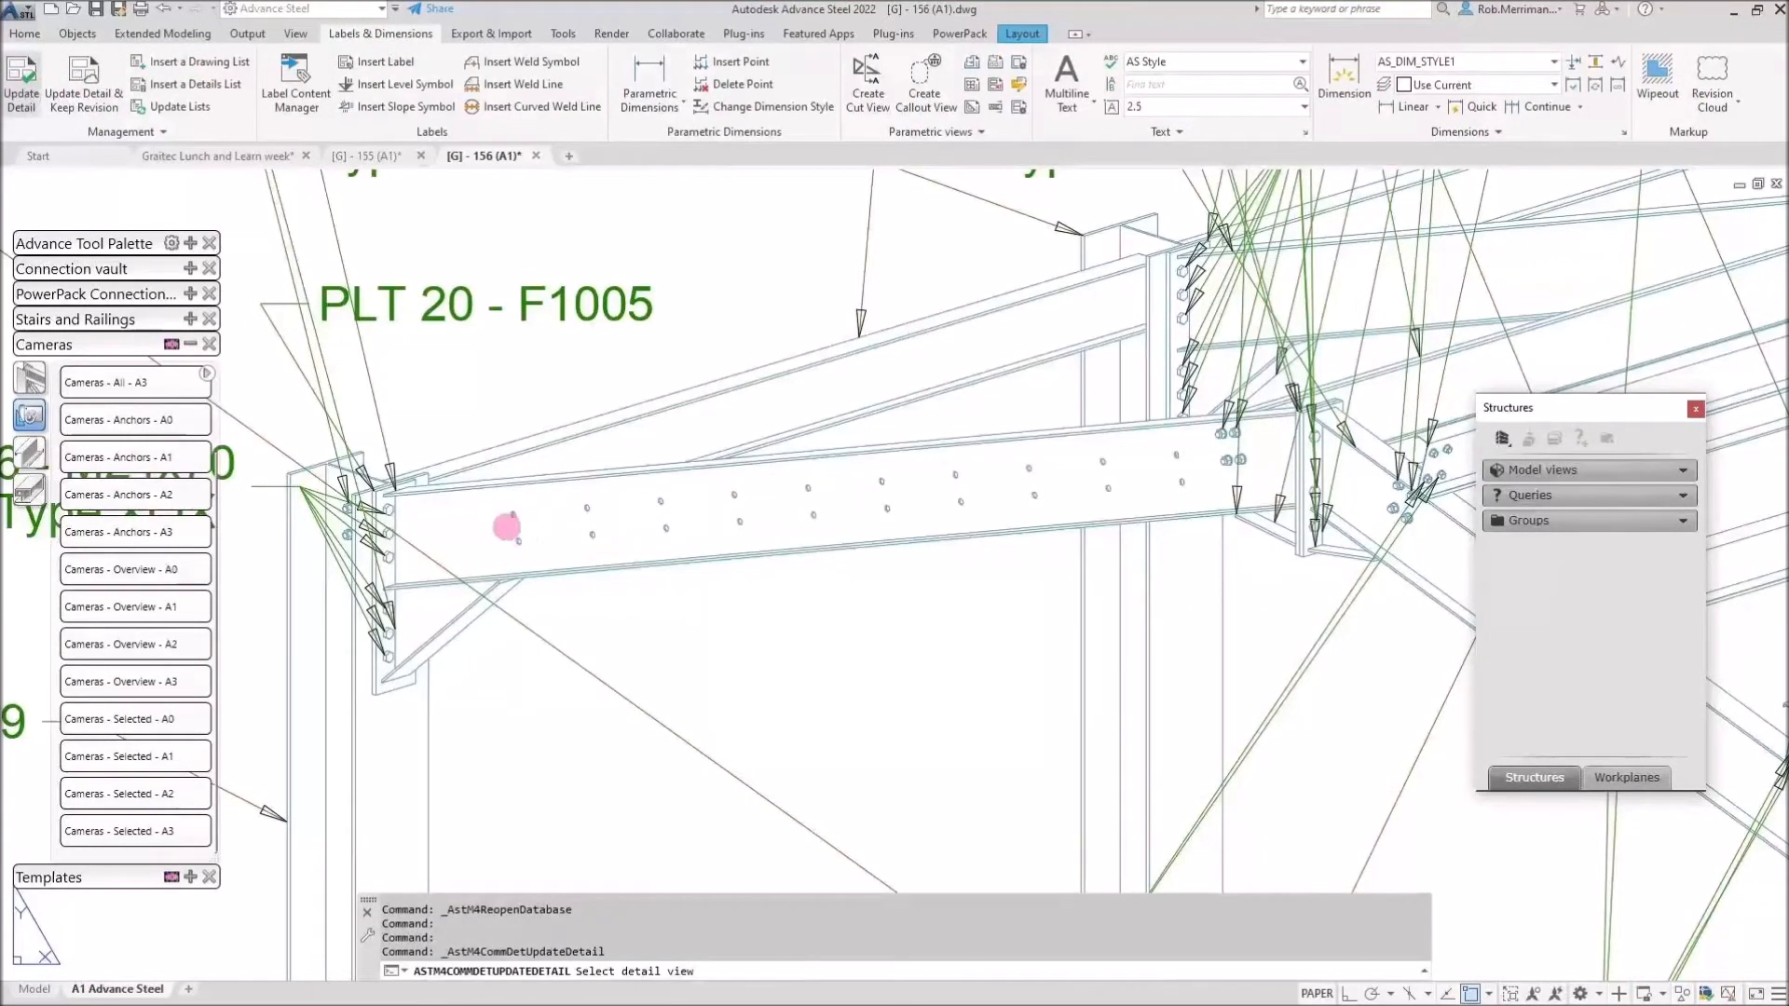
left_click(506, 527)
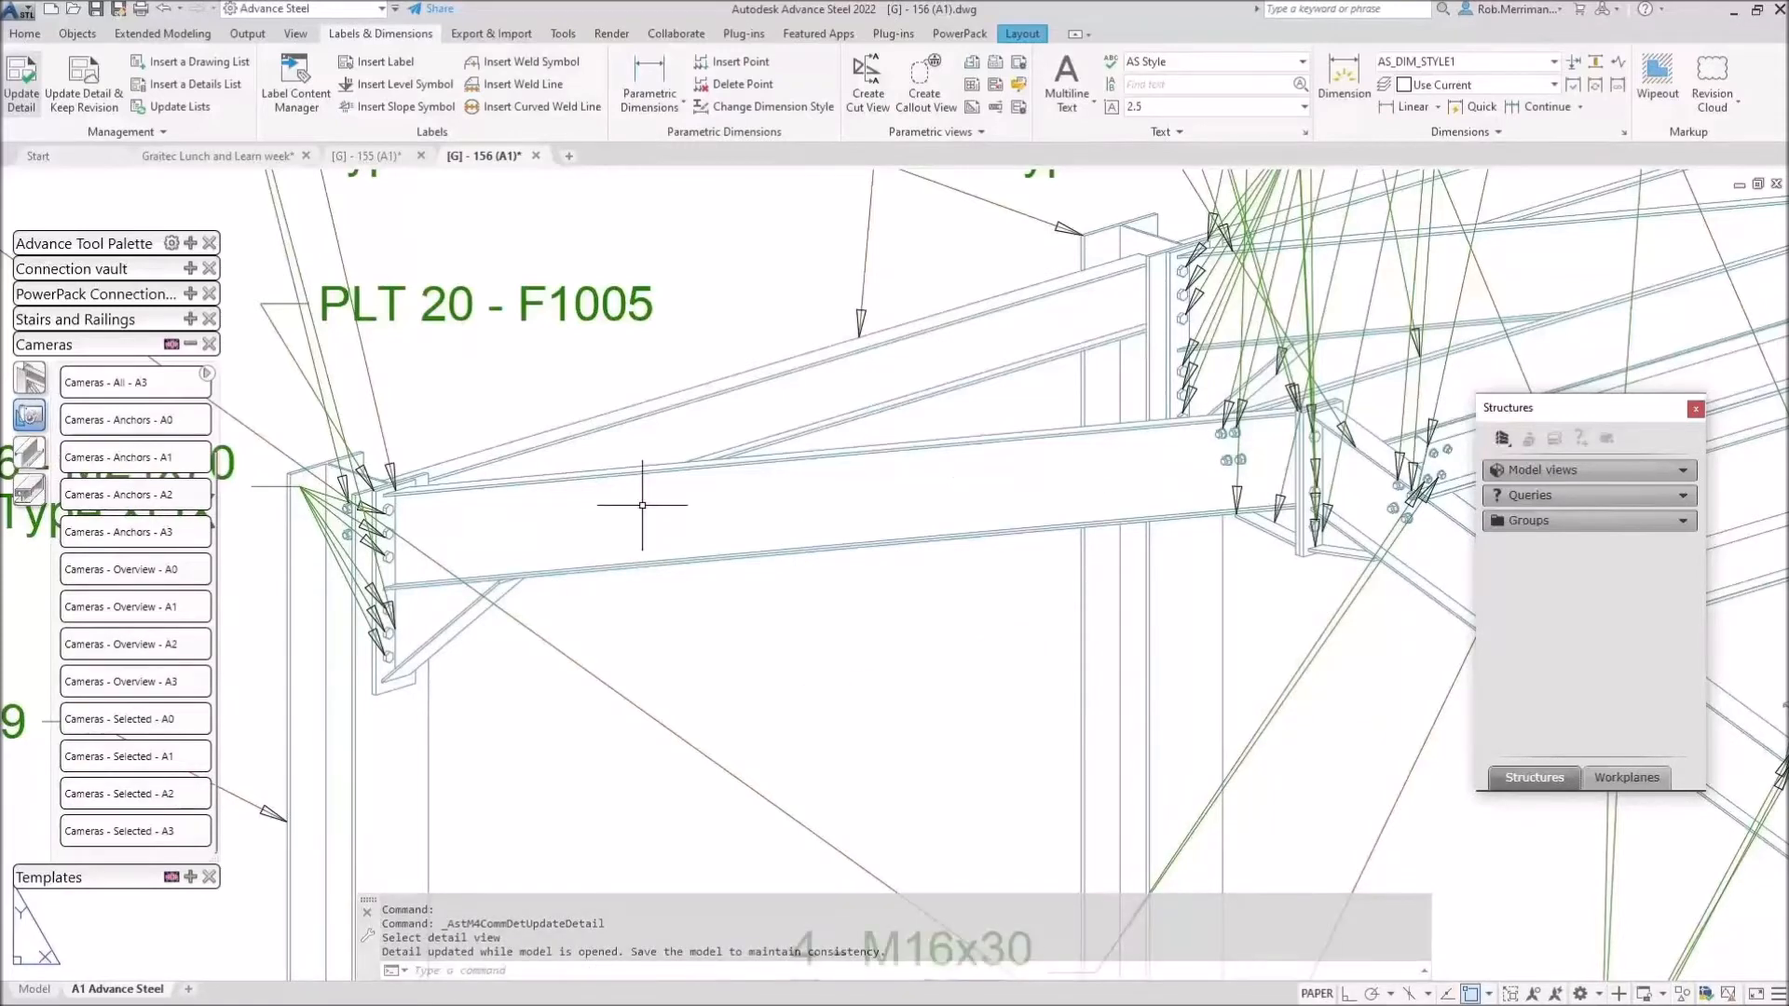
Select the UB406x140x39 - F1000 label and every label similar to it.
scroll(787, 586, "down", 2)
scroll(772, 586, "down", 3)
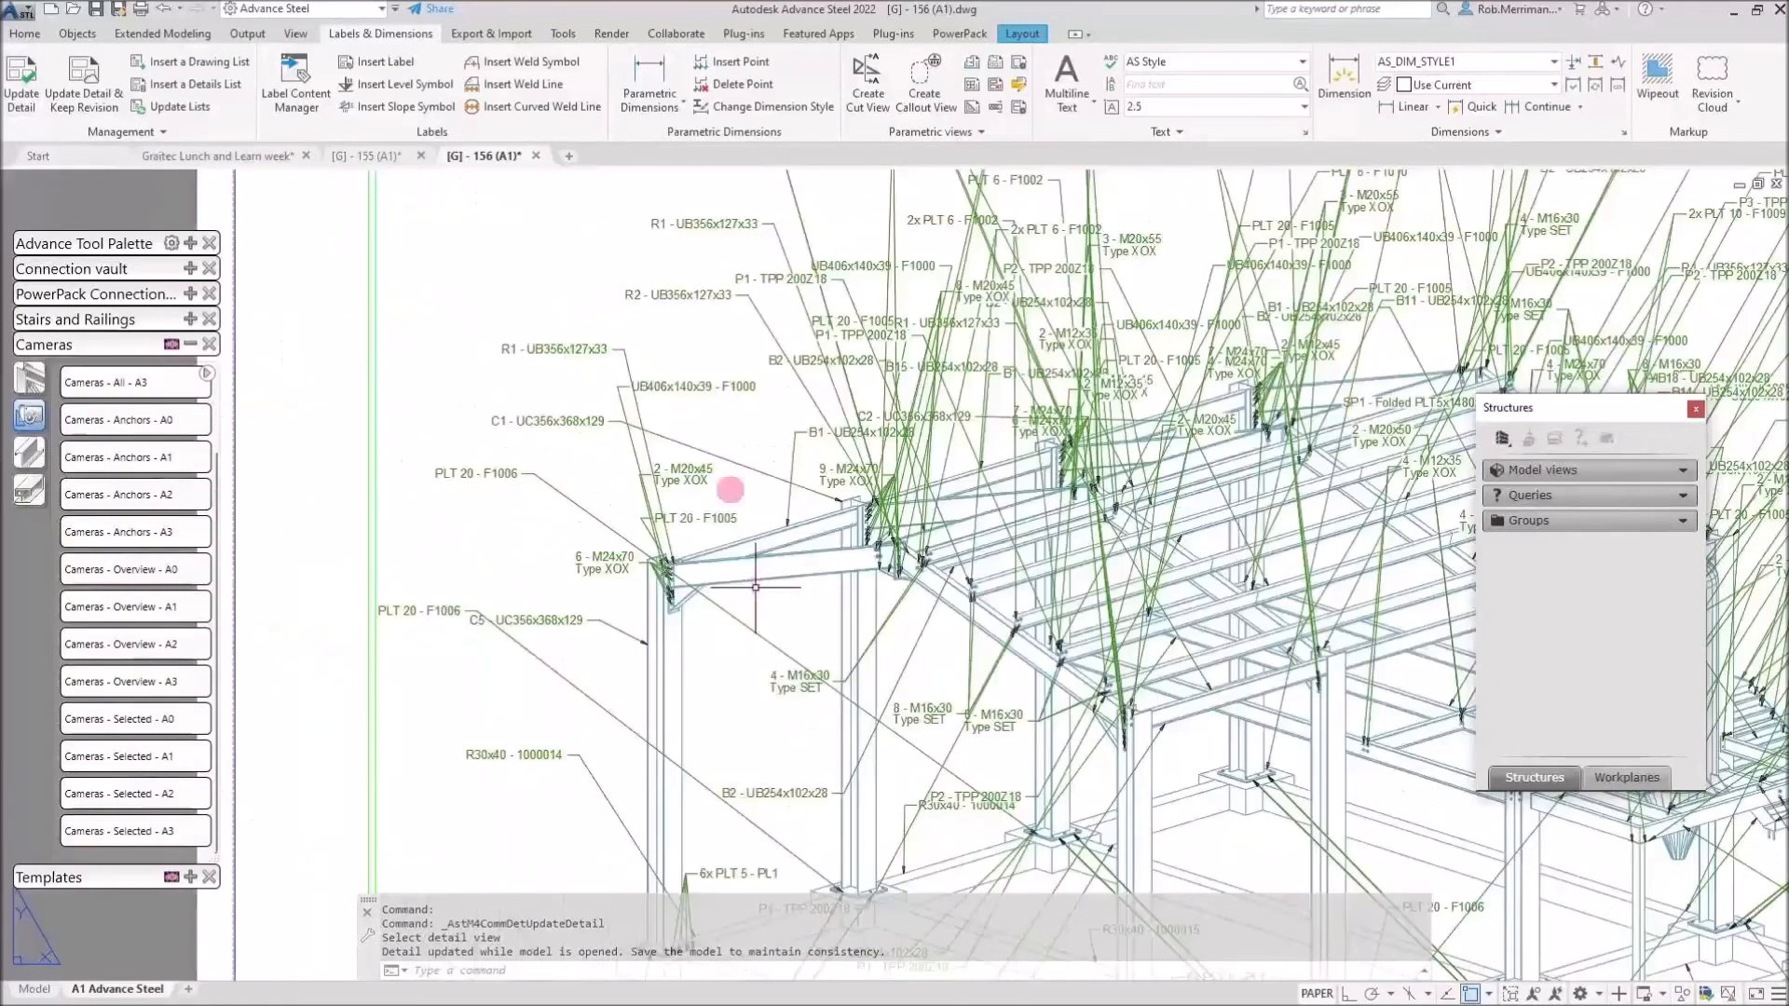
left_click(713, 384)
right_click(716, 386)
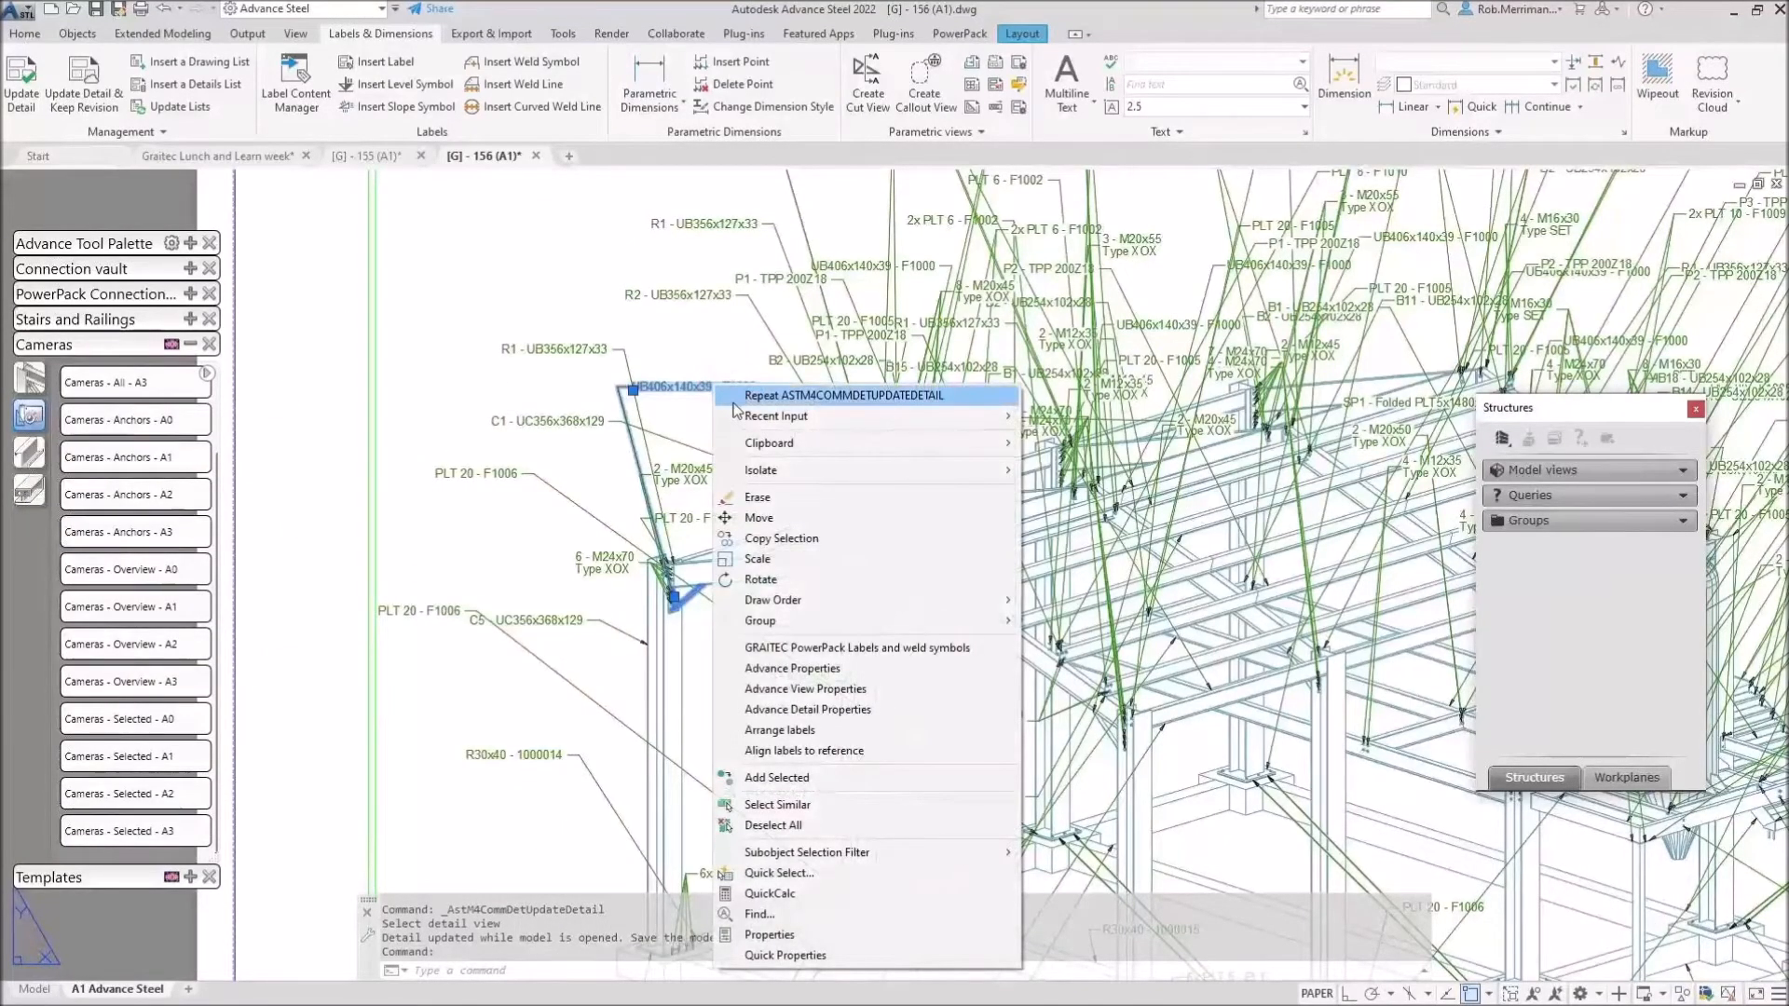
left_click(777, 804)
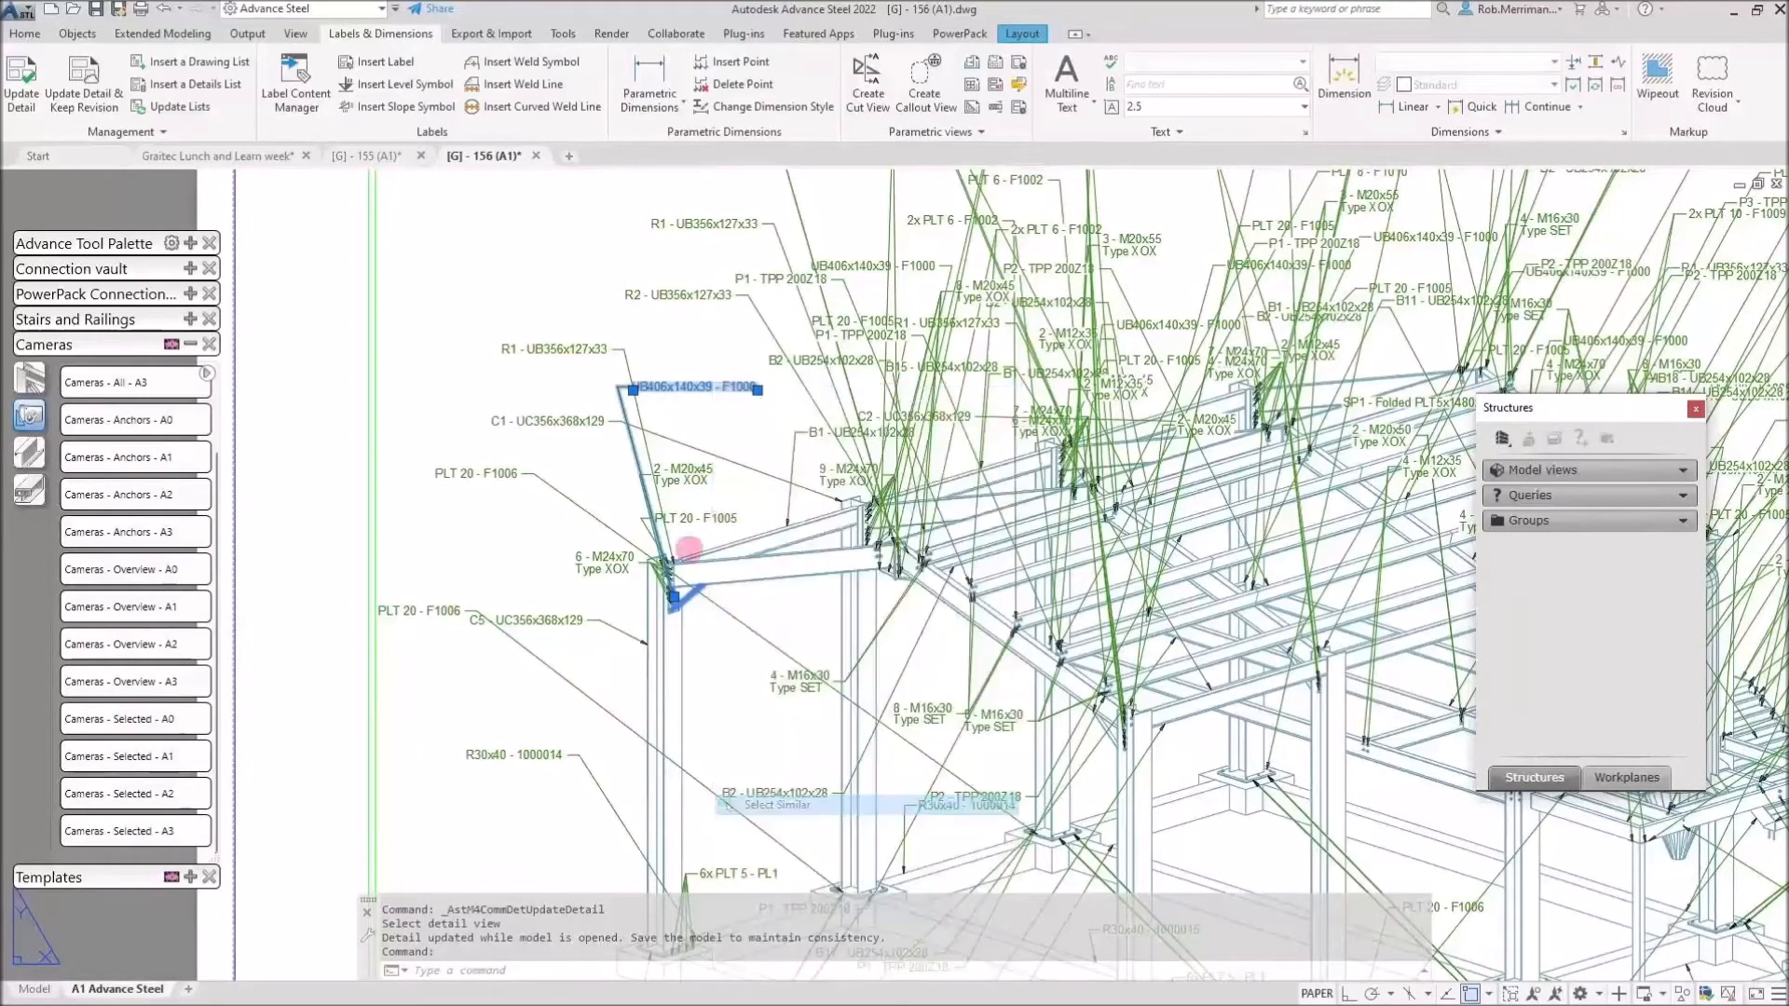
Keep the Detail title out of the selection and delete the 192 selected labels.
scroll(626, 438, "down", 10)
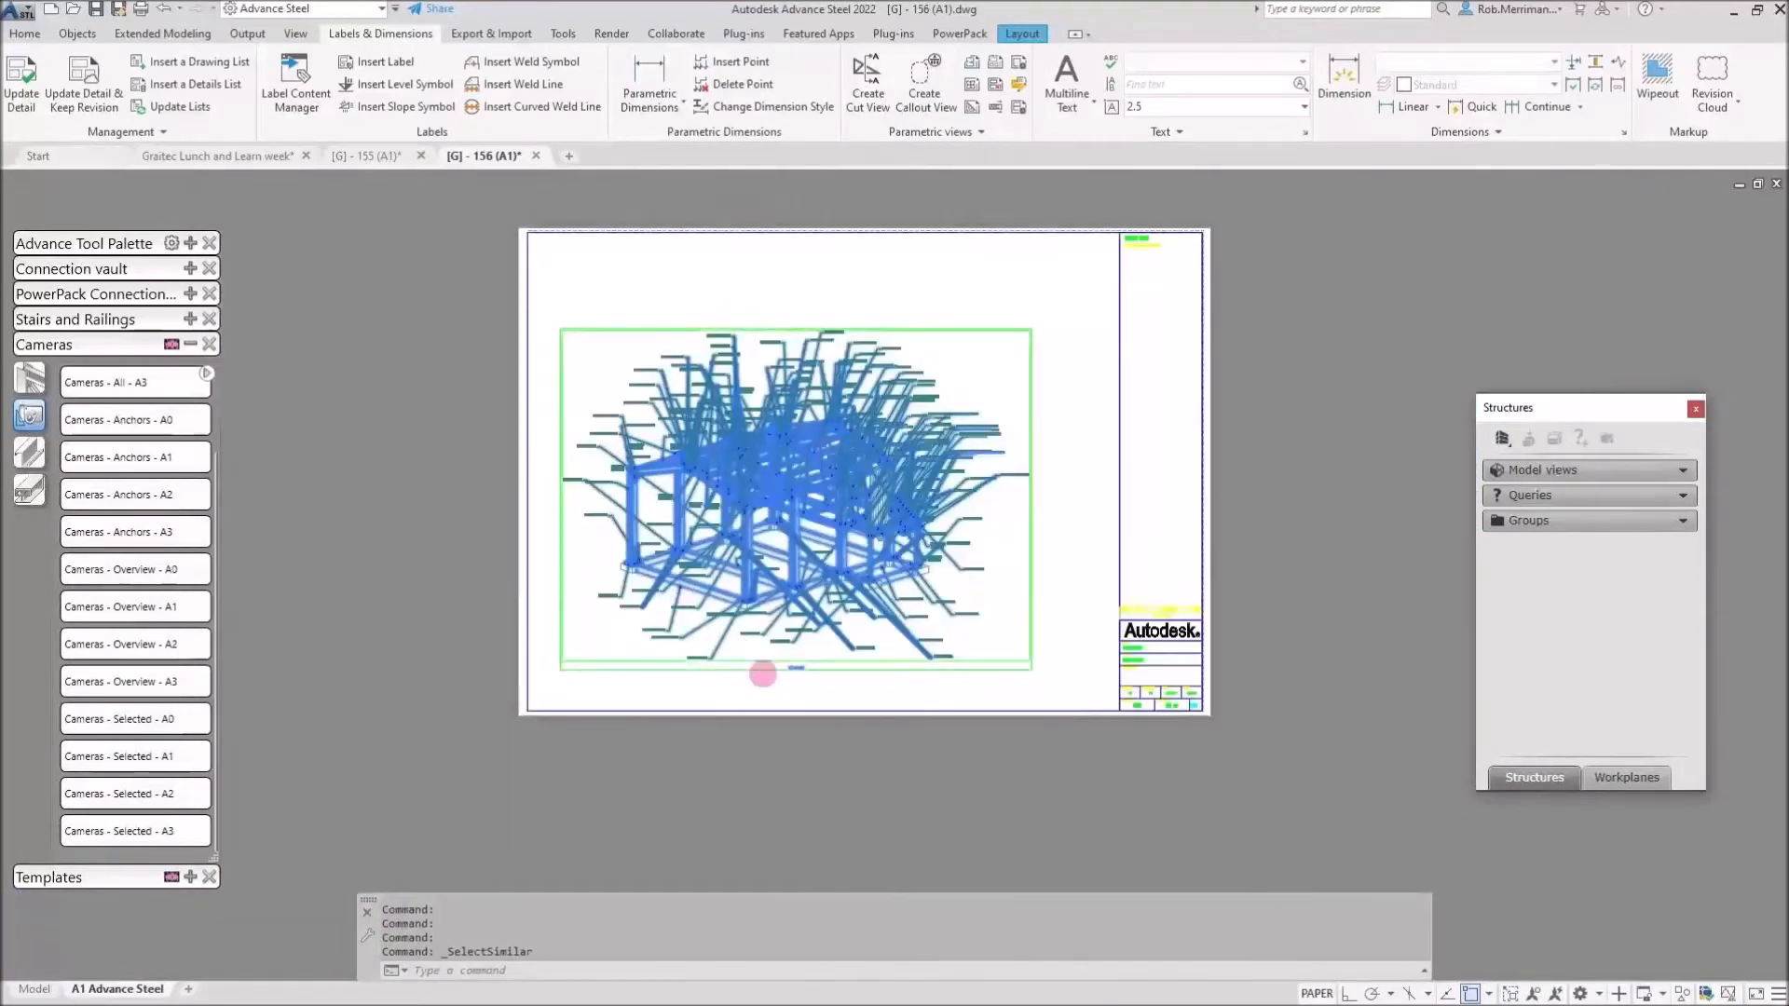
scroll(773, 671, "up", 15)
scroll(1018, 655, "down", 5)
left_click(1015, 671, "shift")
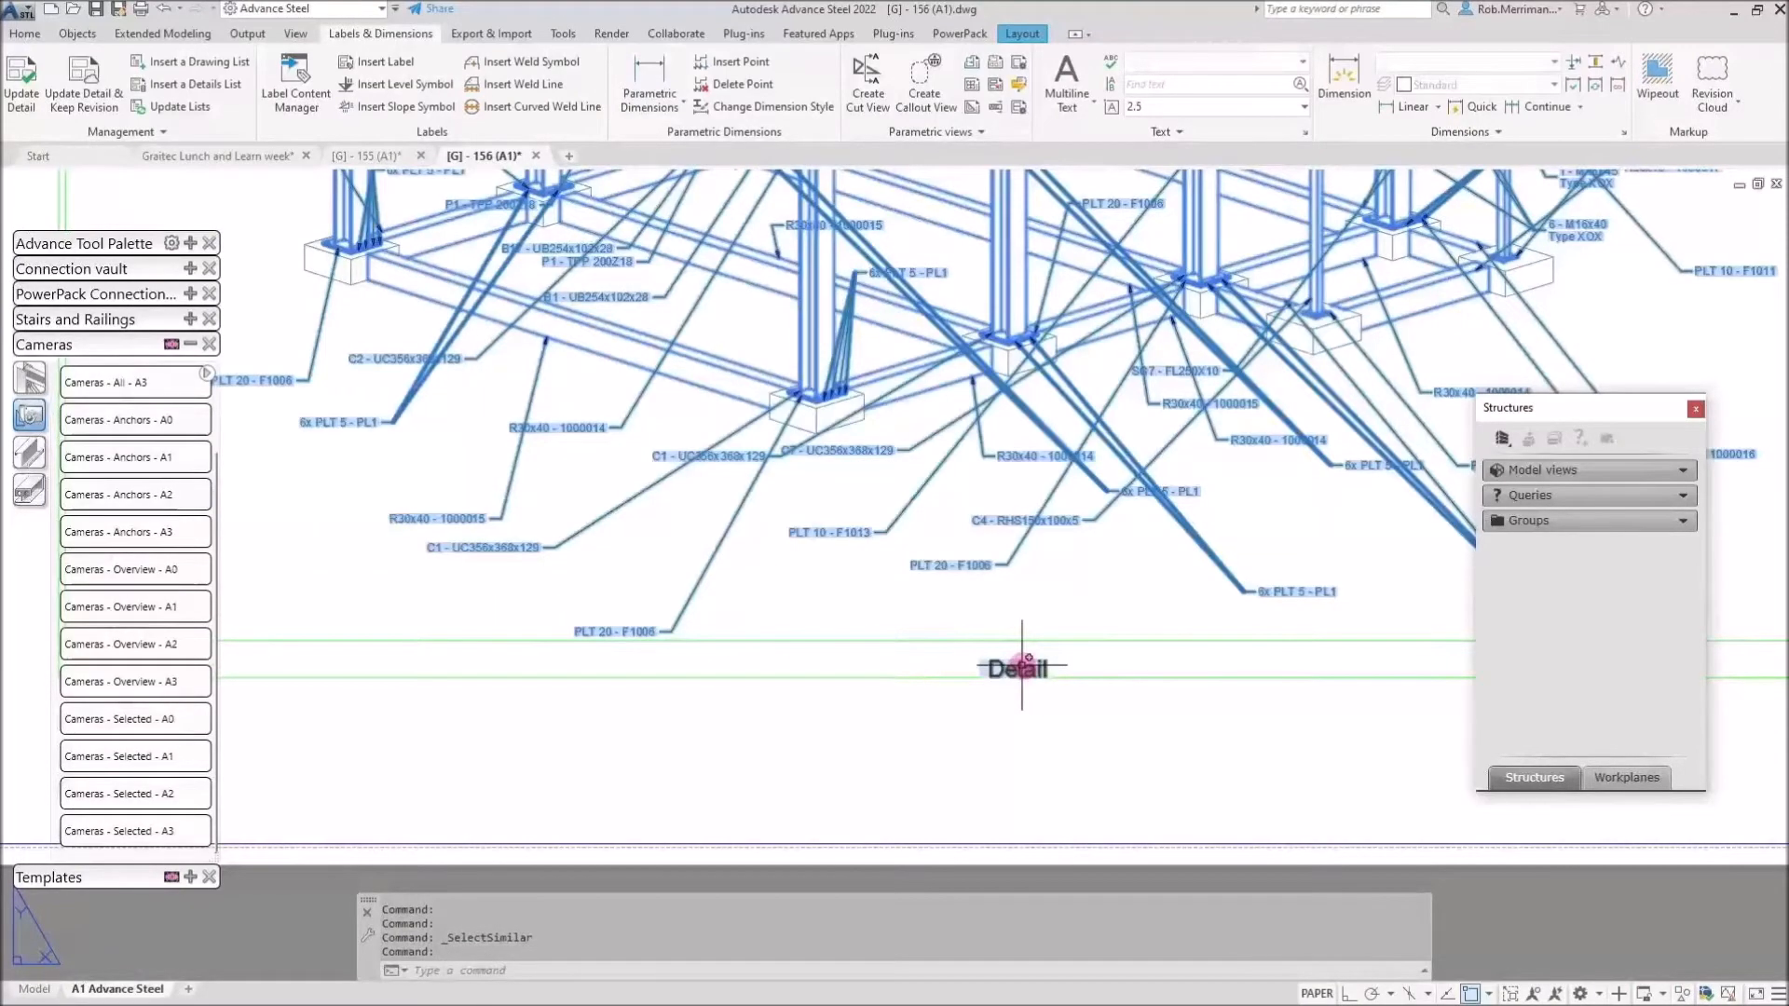
scroll(852, 778, "down", 5)
key("Delete")
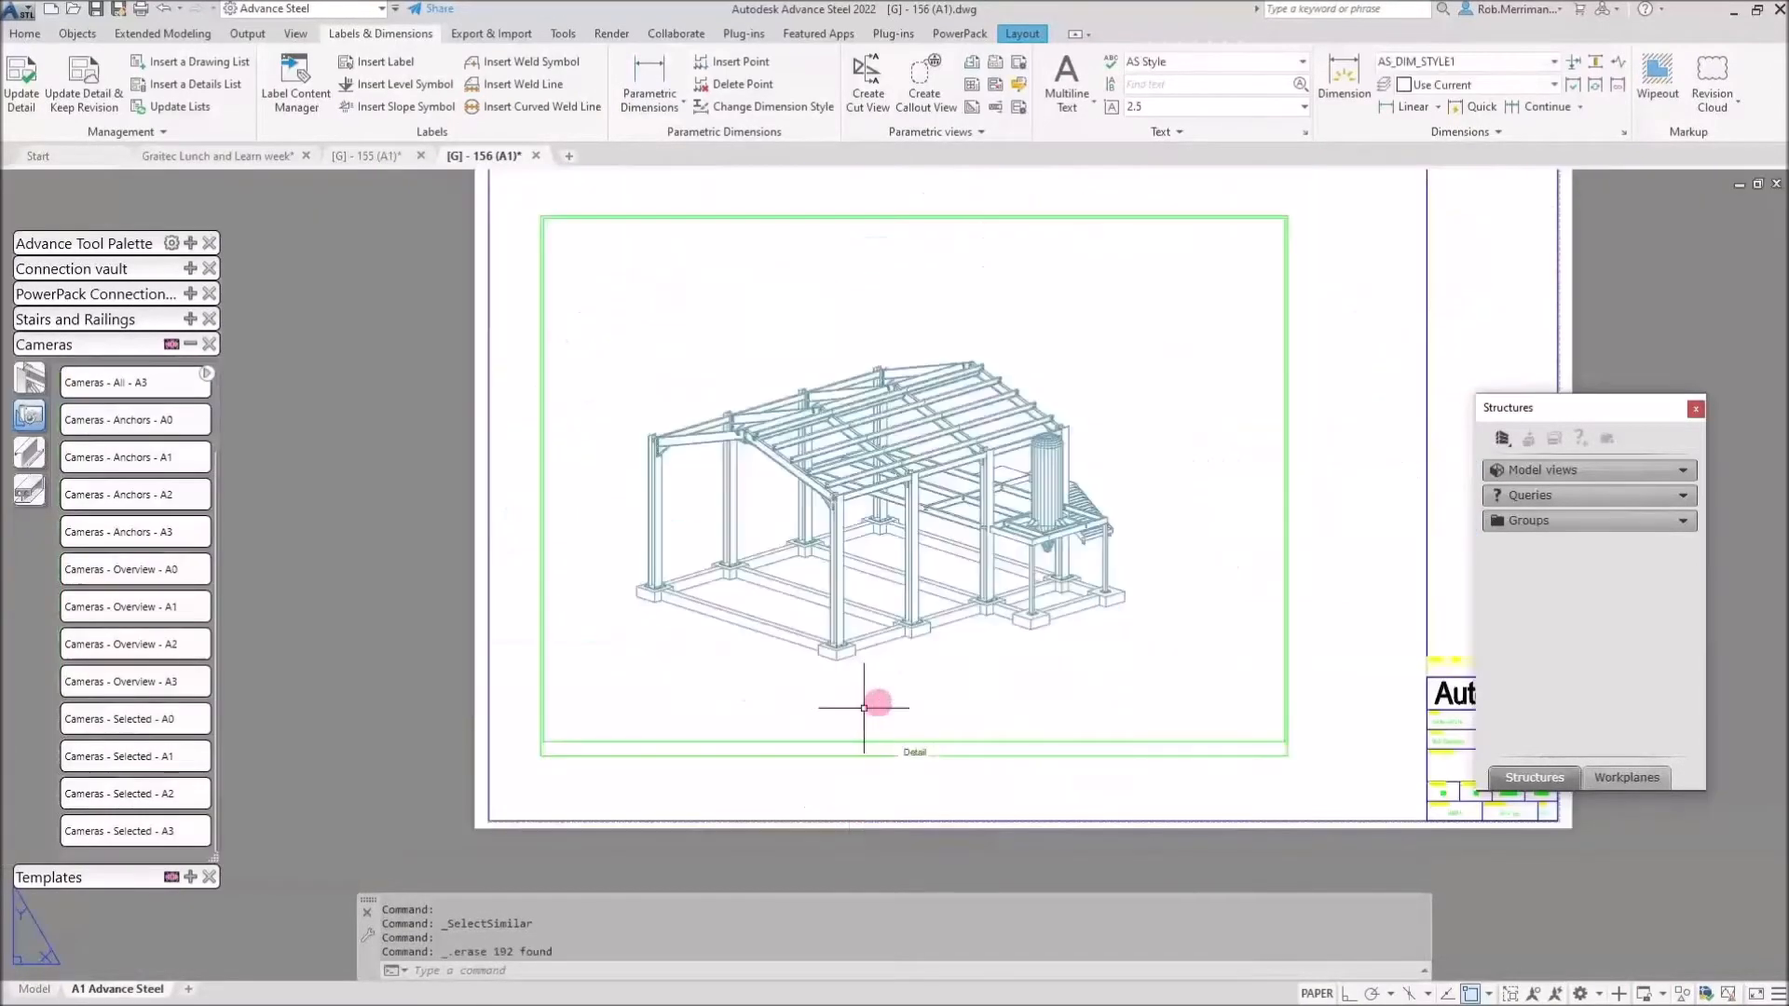
scroll(884, 470, "up", 5)
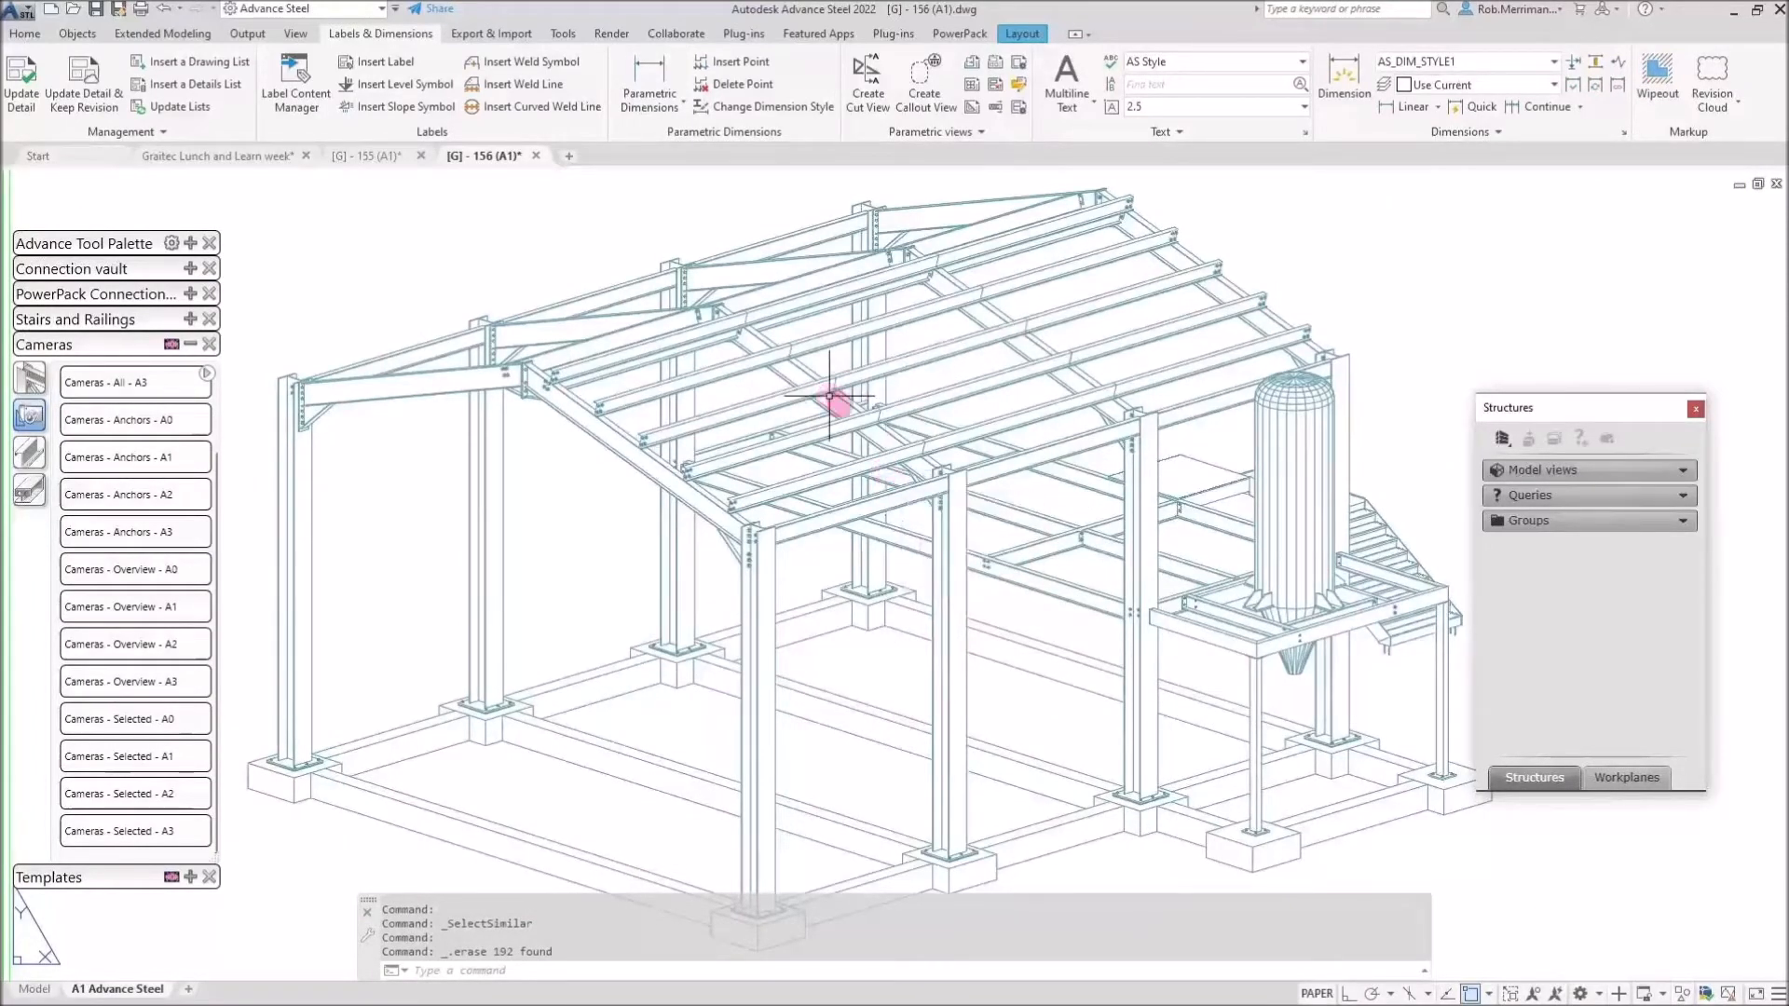
scroll(720, 395, "down", 3)
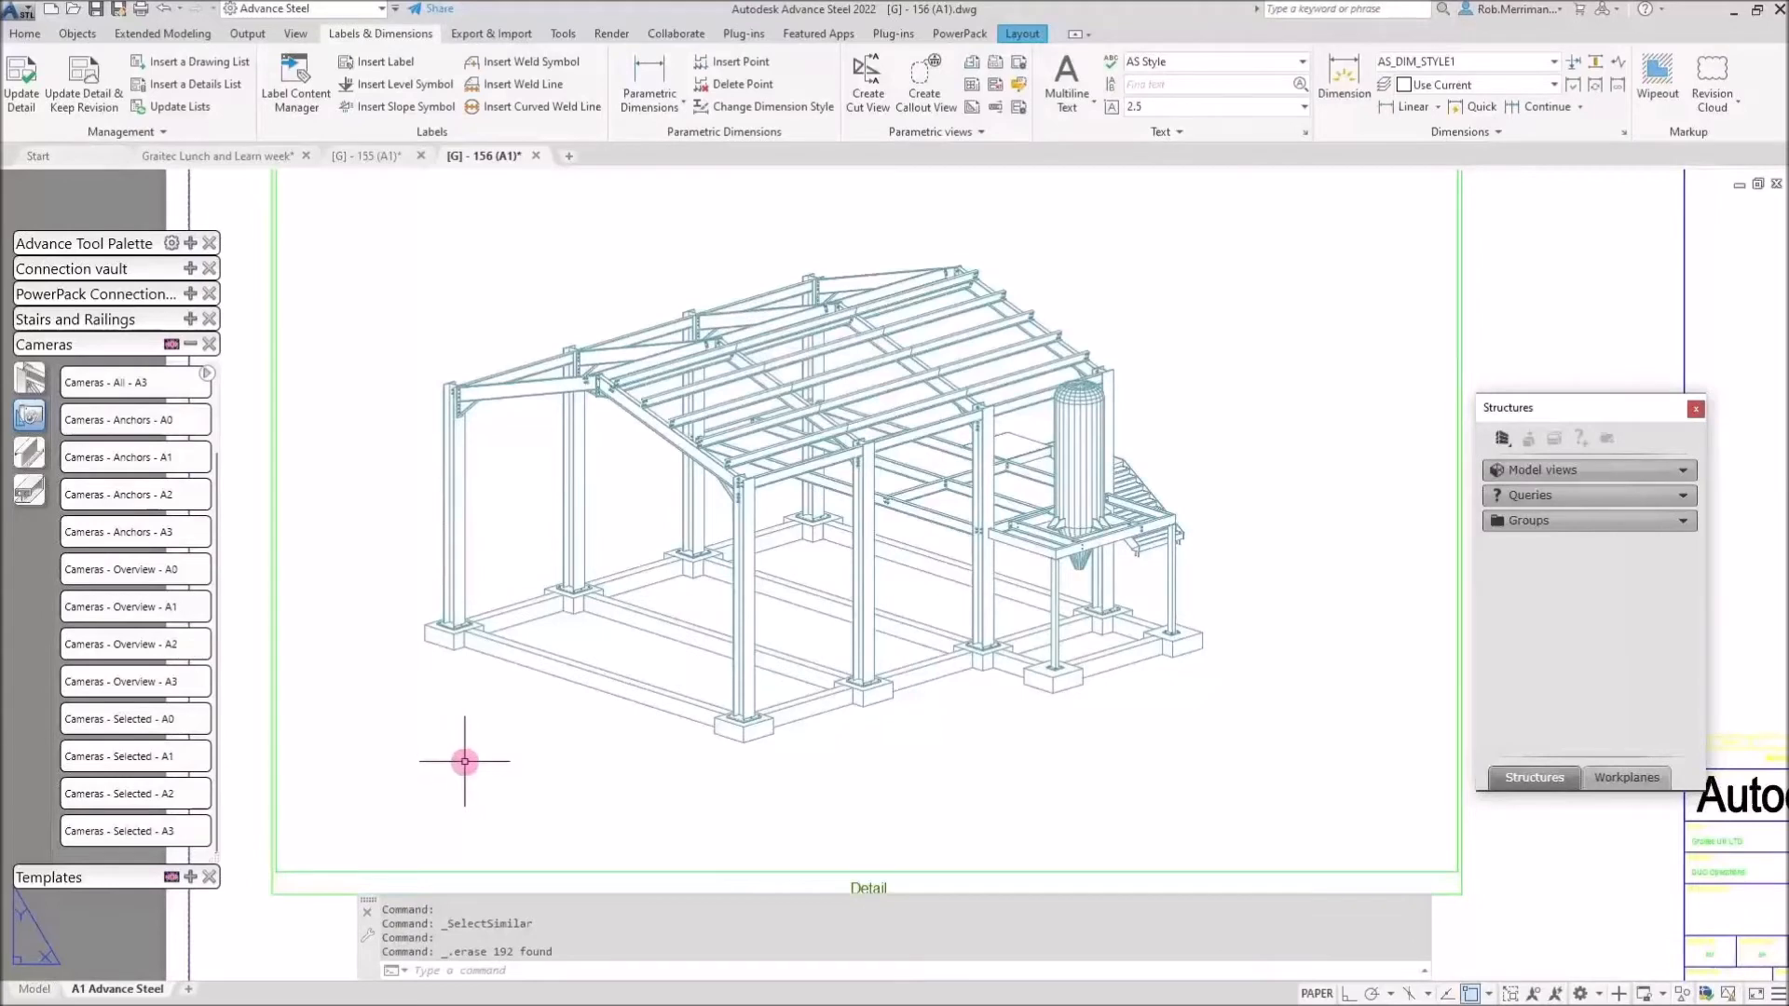
Open the A1 layout's page setup and review AdvanceSteel.ctb plot styles from Color 10 to Color 143.
right_click(97, 992)
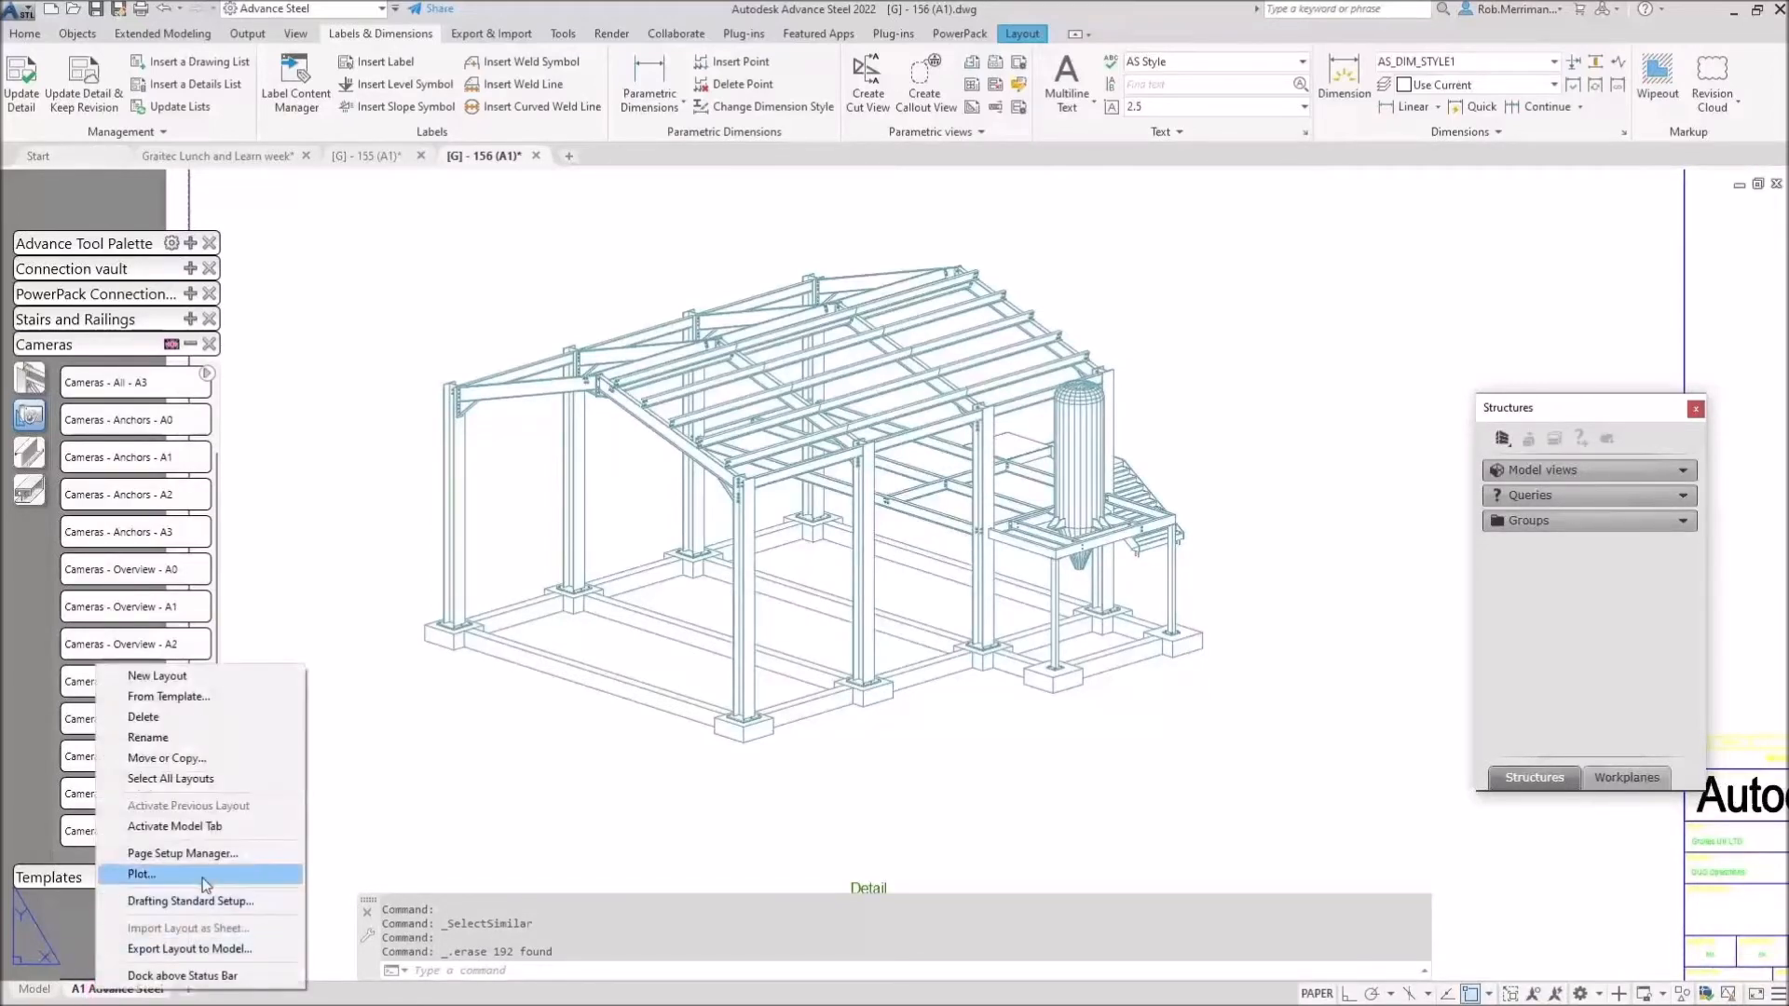
left_click(213, 854)
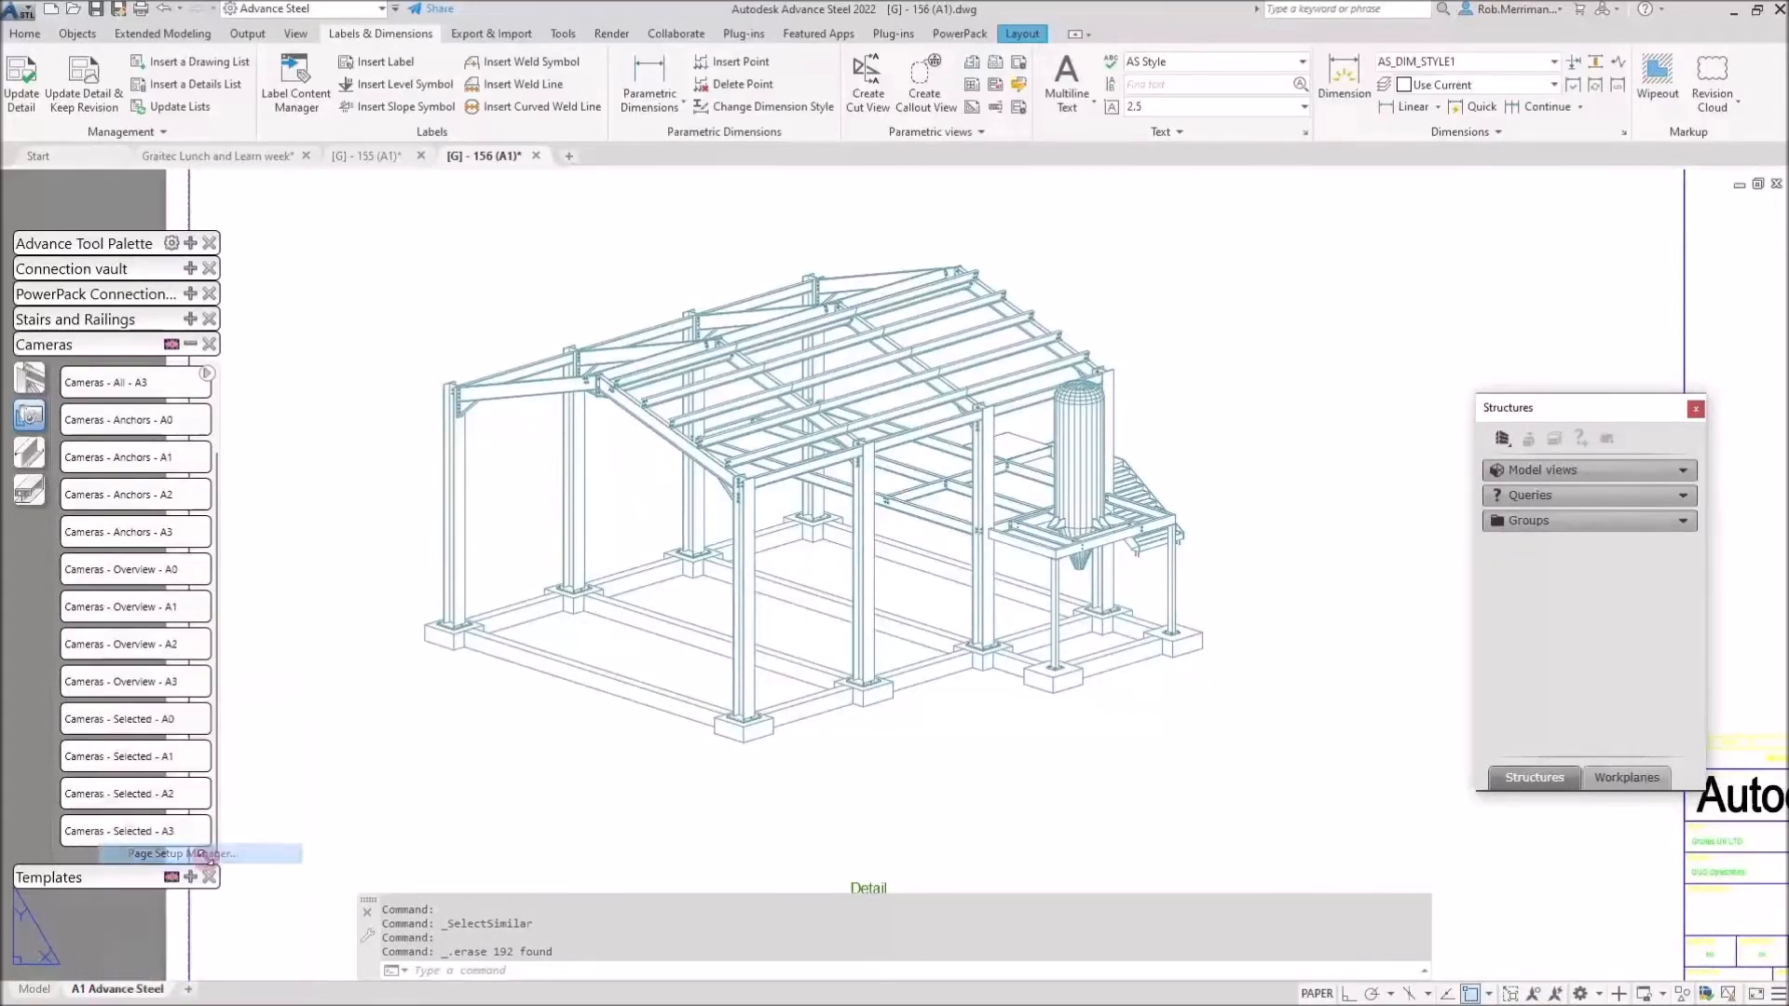
left_click(973, 480)
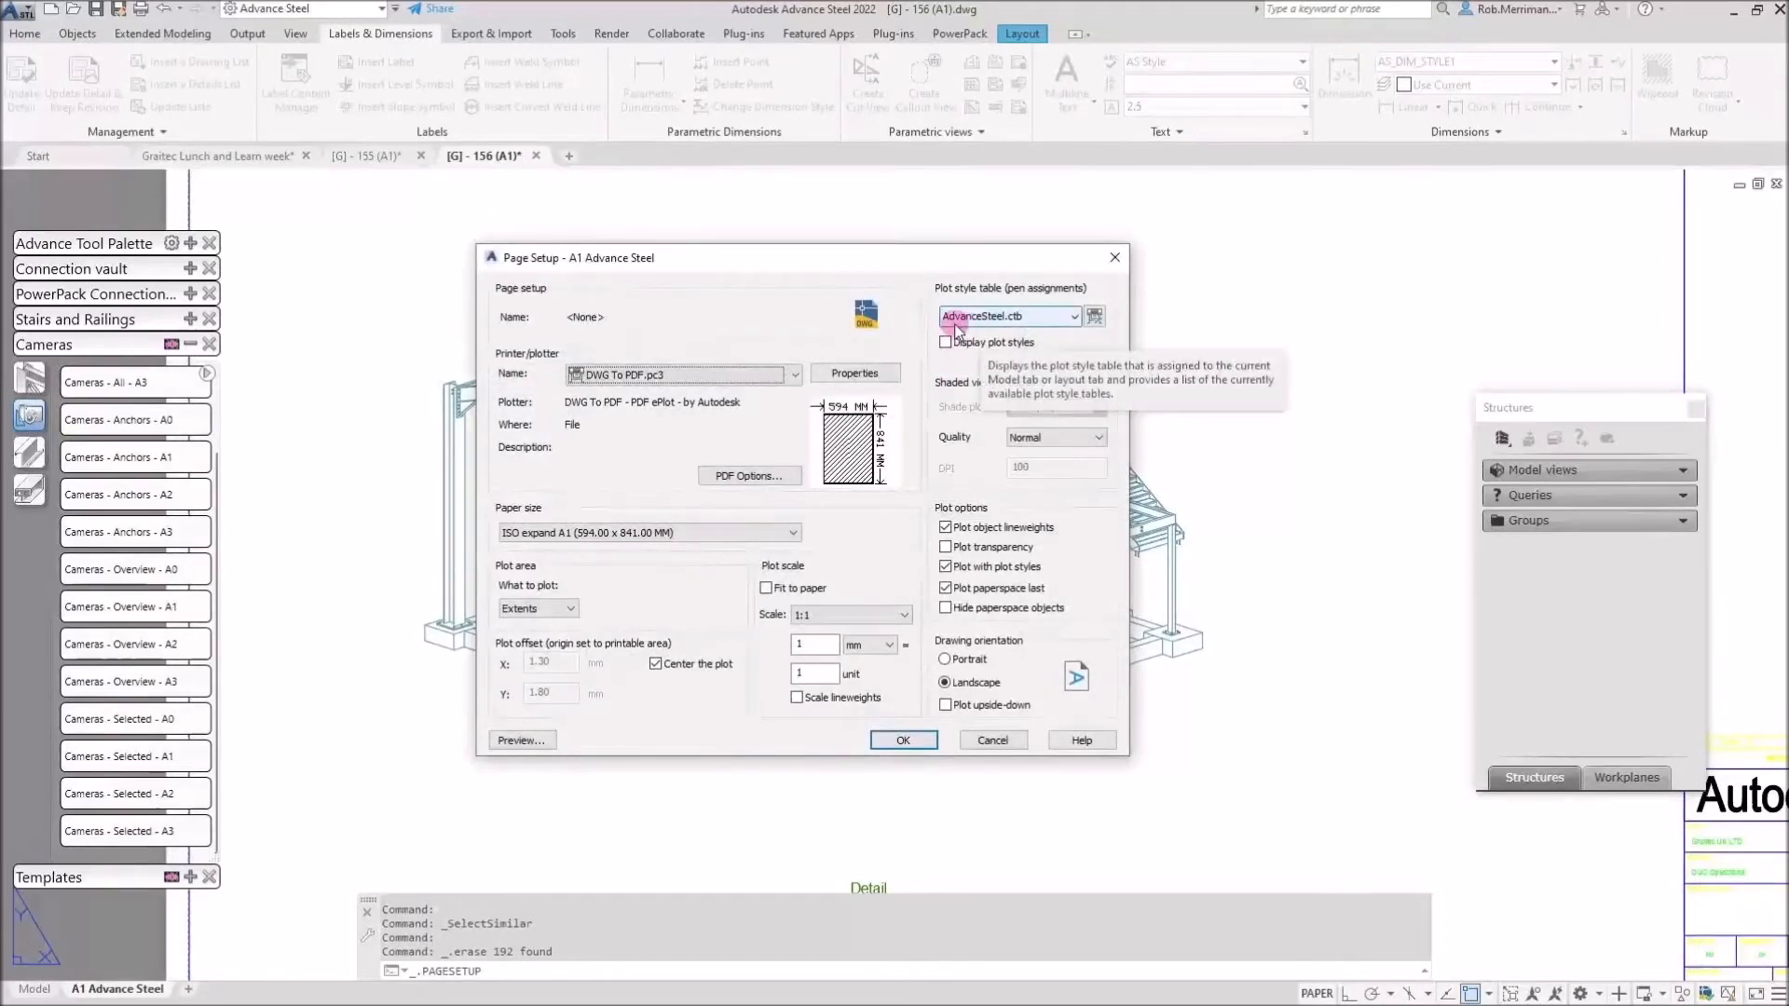
left_click(1096, 318)
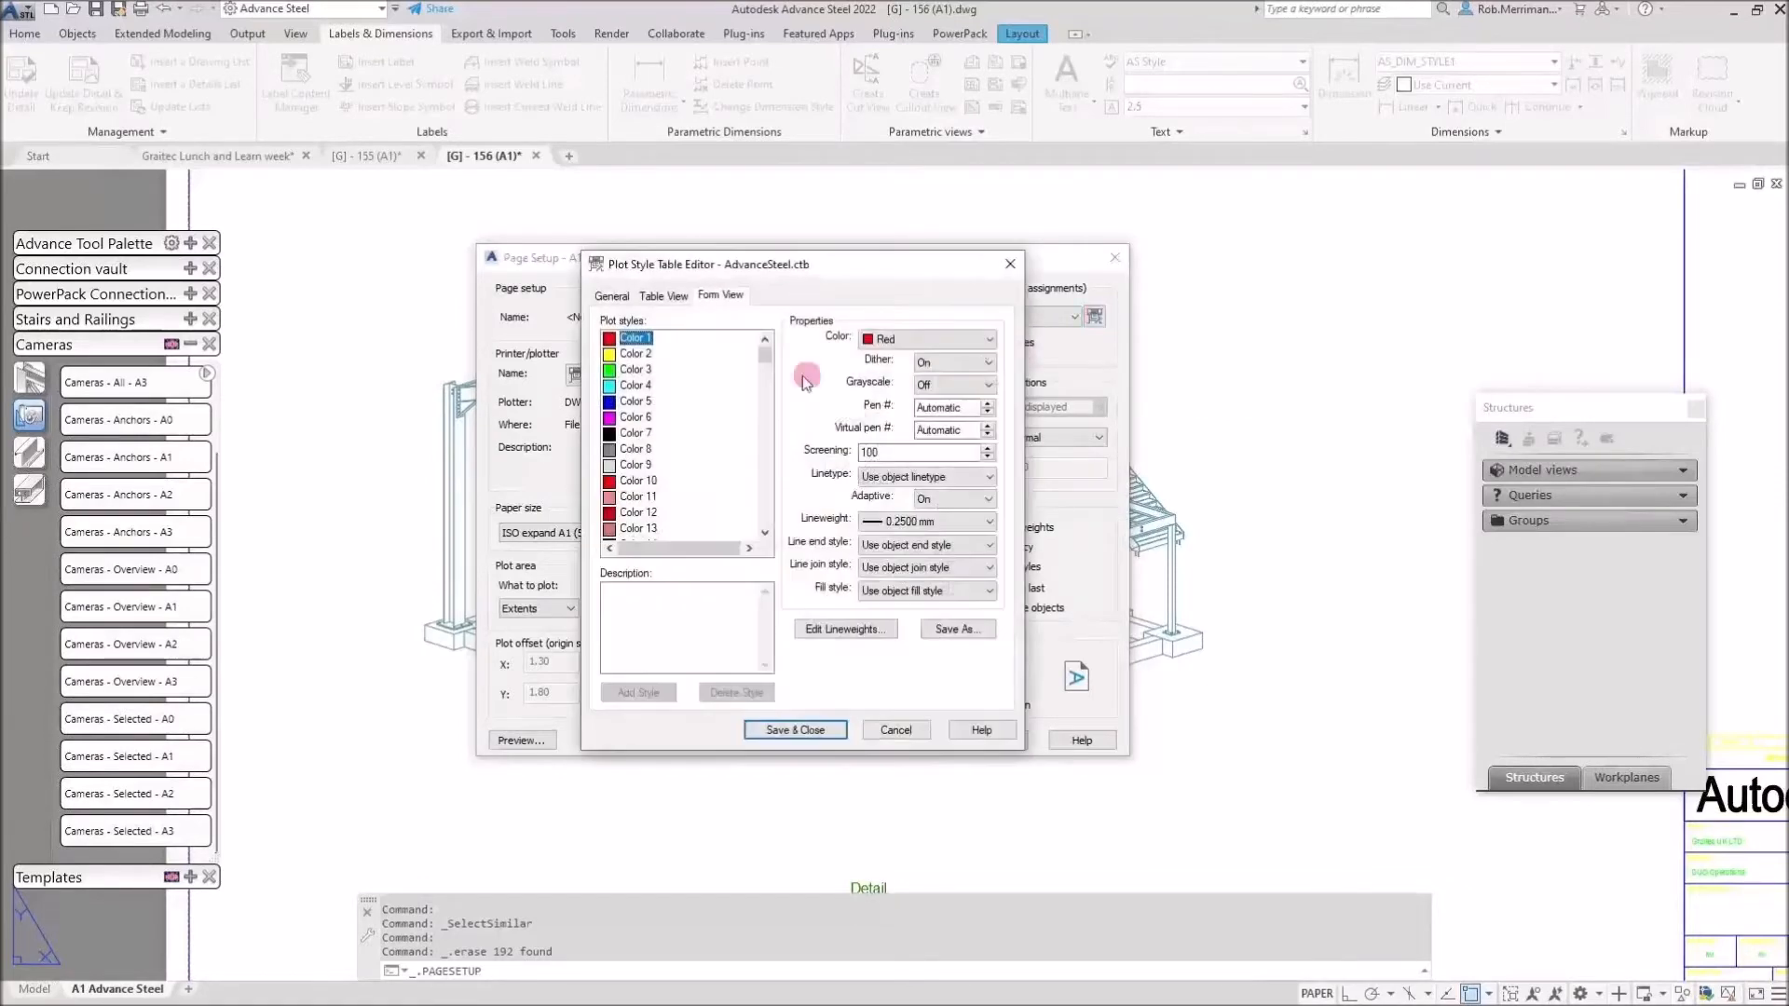
mouse_move(769, 358)
left_mouse_down()
mouse_move(759, 503)
mouse_move(766, 341)
left_mouse_up()
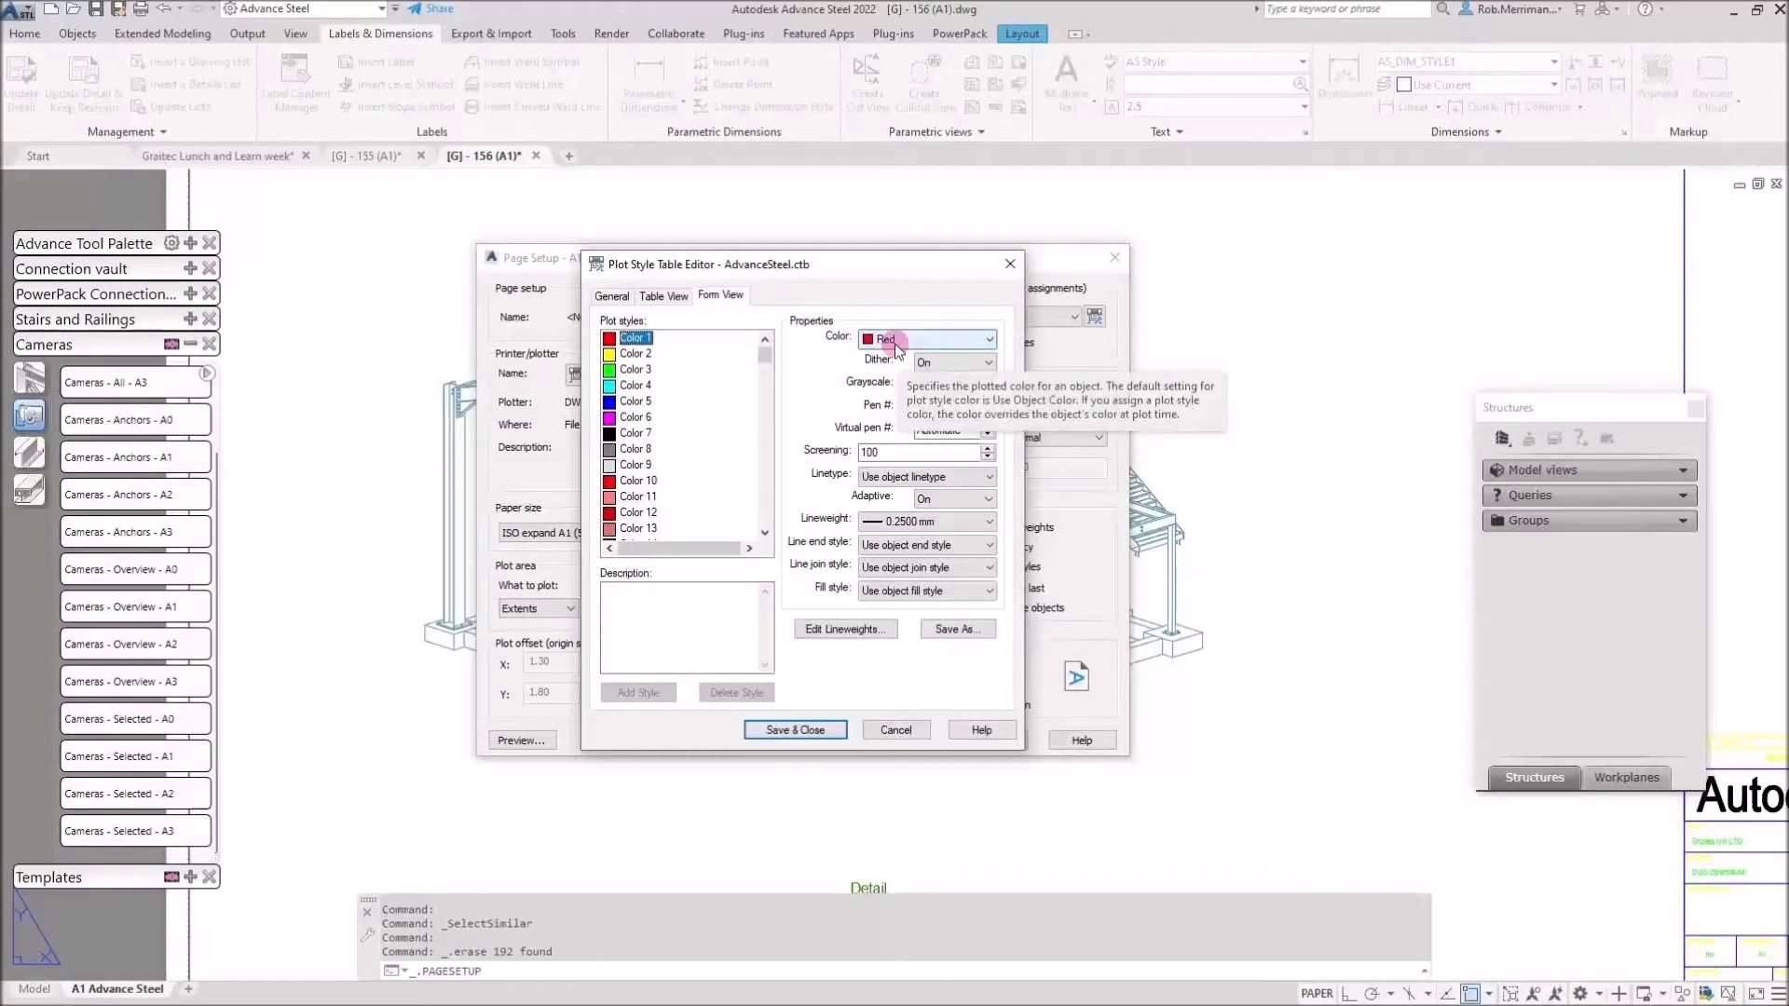
scroll(637, 391, "down", 1)
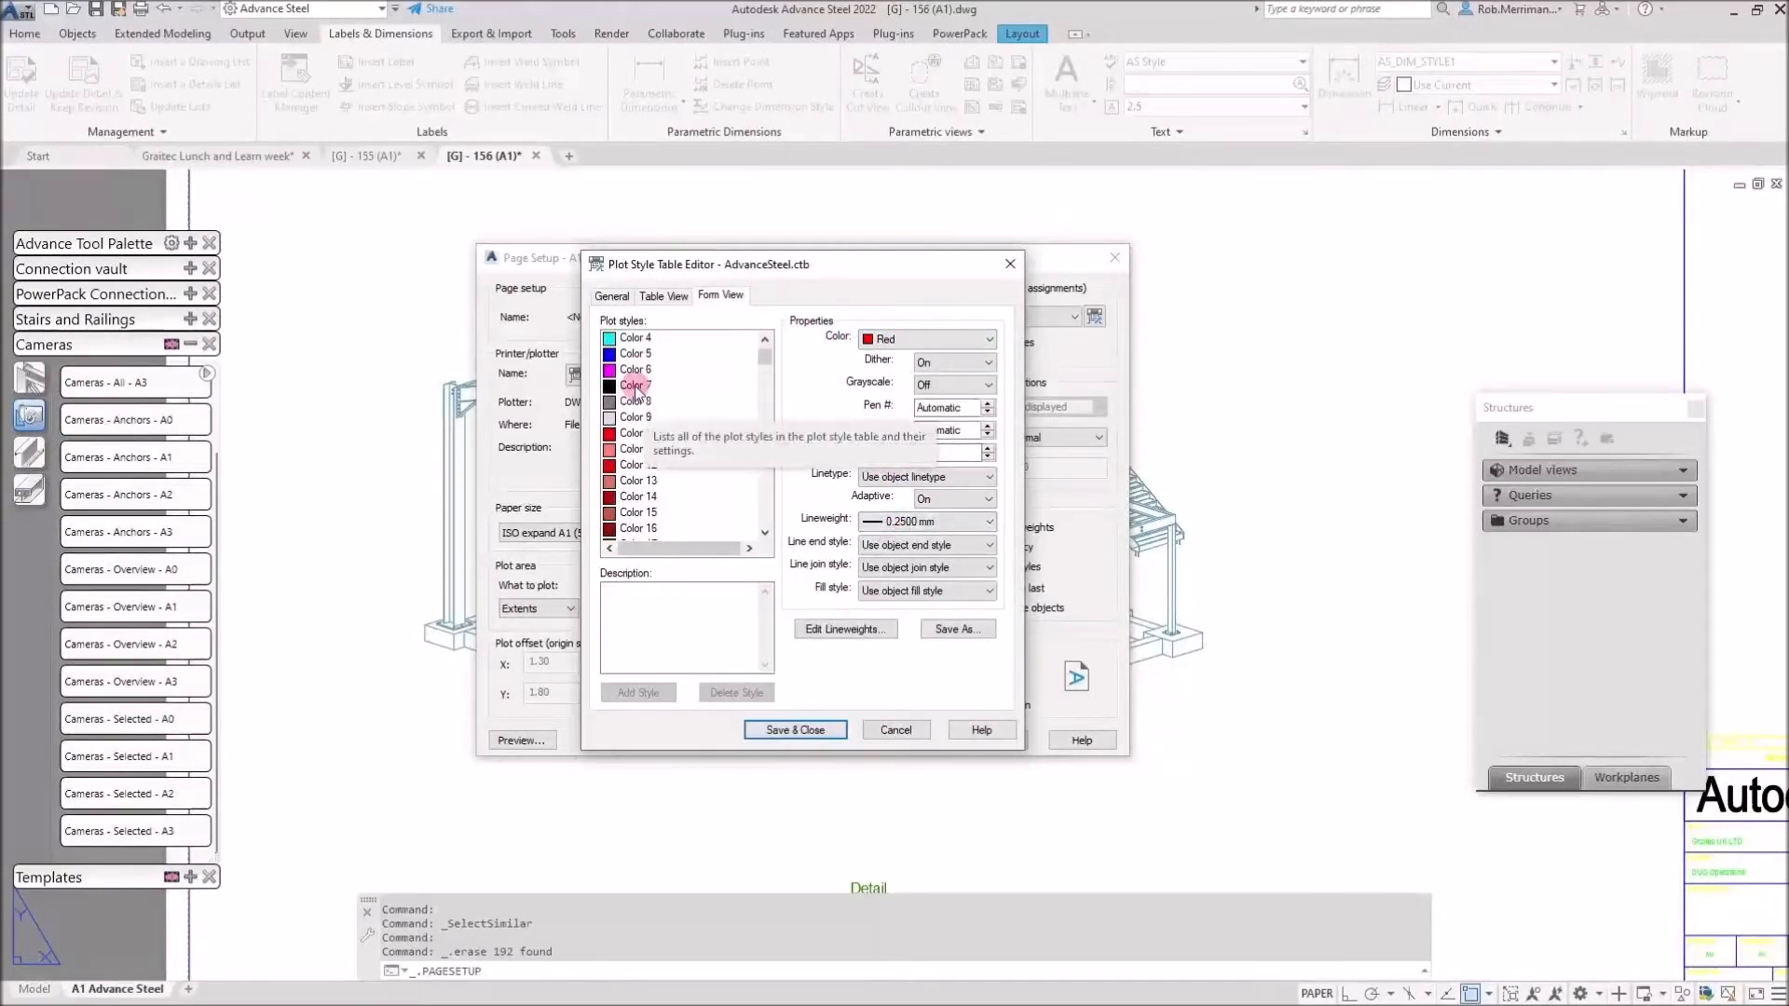
left_click(639, 434)
key("Down")
key("Down")
key("Down")
key("Down")
key("Down")
key("Down")
key("Down")
key("Down")
key("Down")
key("Down")
key("Down")
key("Down")
key("Down")
key("Down")
key("Down")
key("Down")
key("Down")
key("Down")
key("Down")
key("Down")
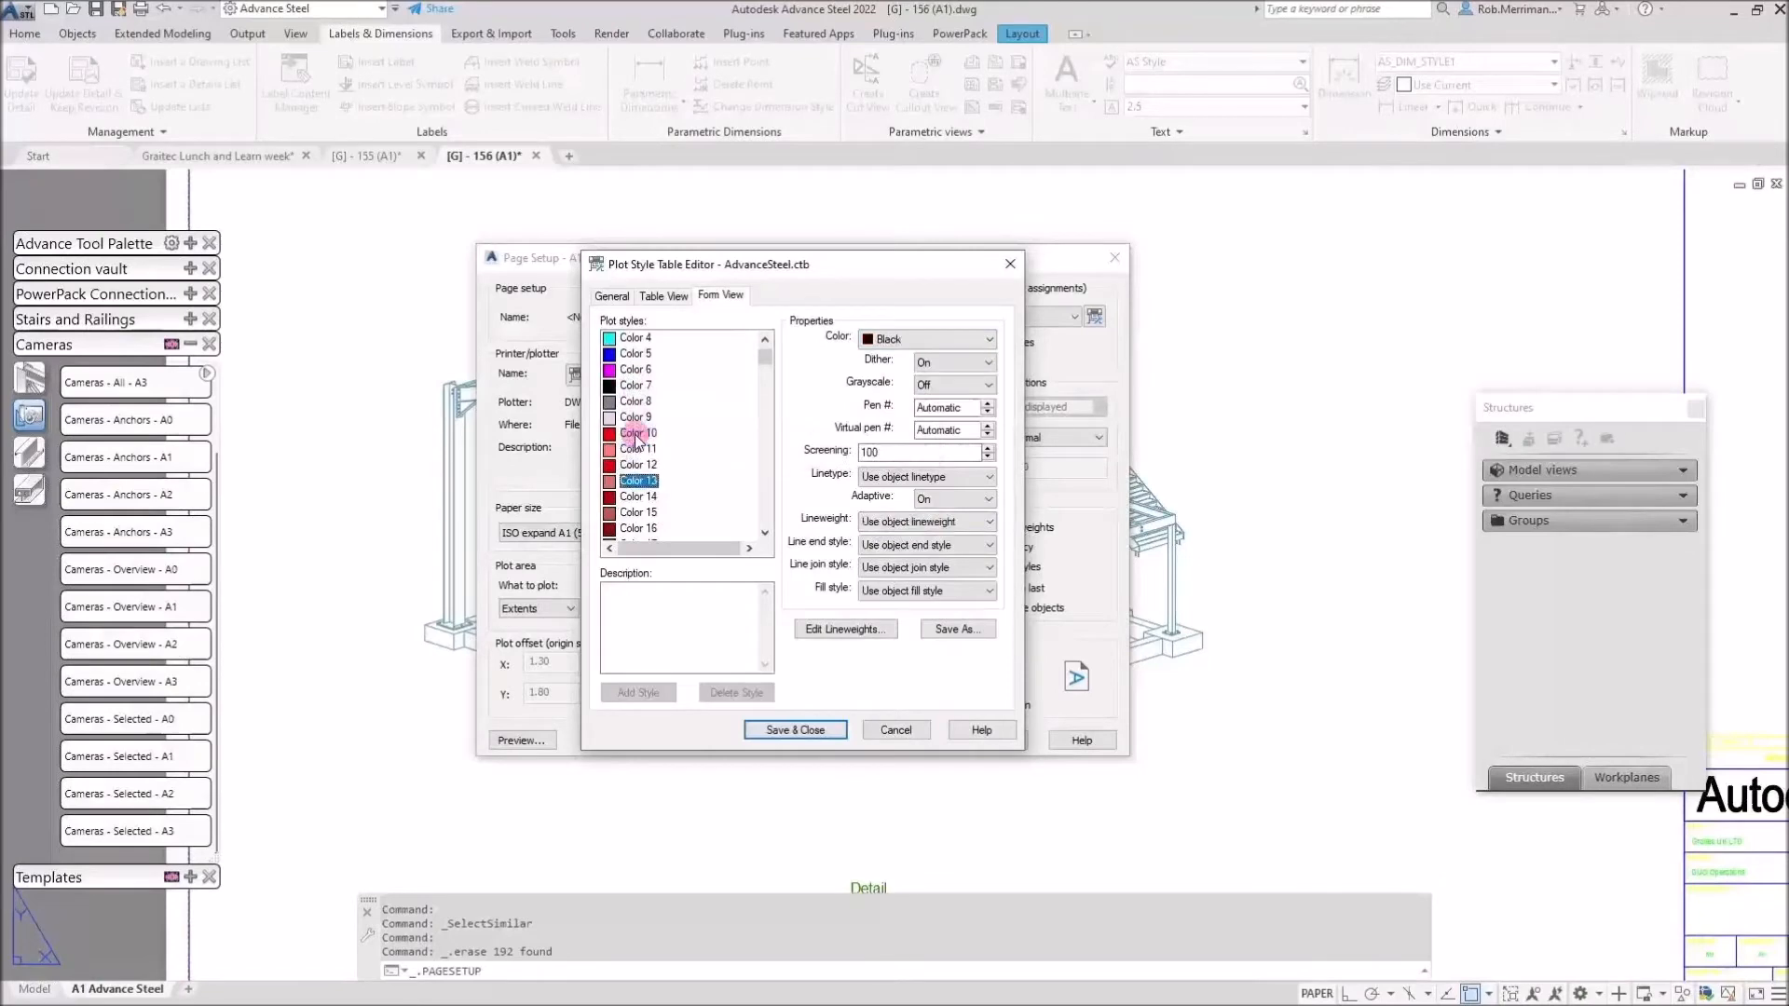
key("Down")
key("Down")
key("Down")
key("Down")
key("Down")
key("Down")
key("Down")
key("Down")
key("Down")
key("Down")
key("Down")
key("Down")
key("Down")
key("Down")
key("Down")
key("Down")
key("Down")
key("Down")
key("Down")
key("Down")
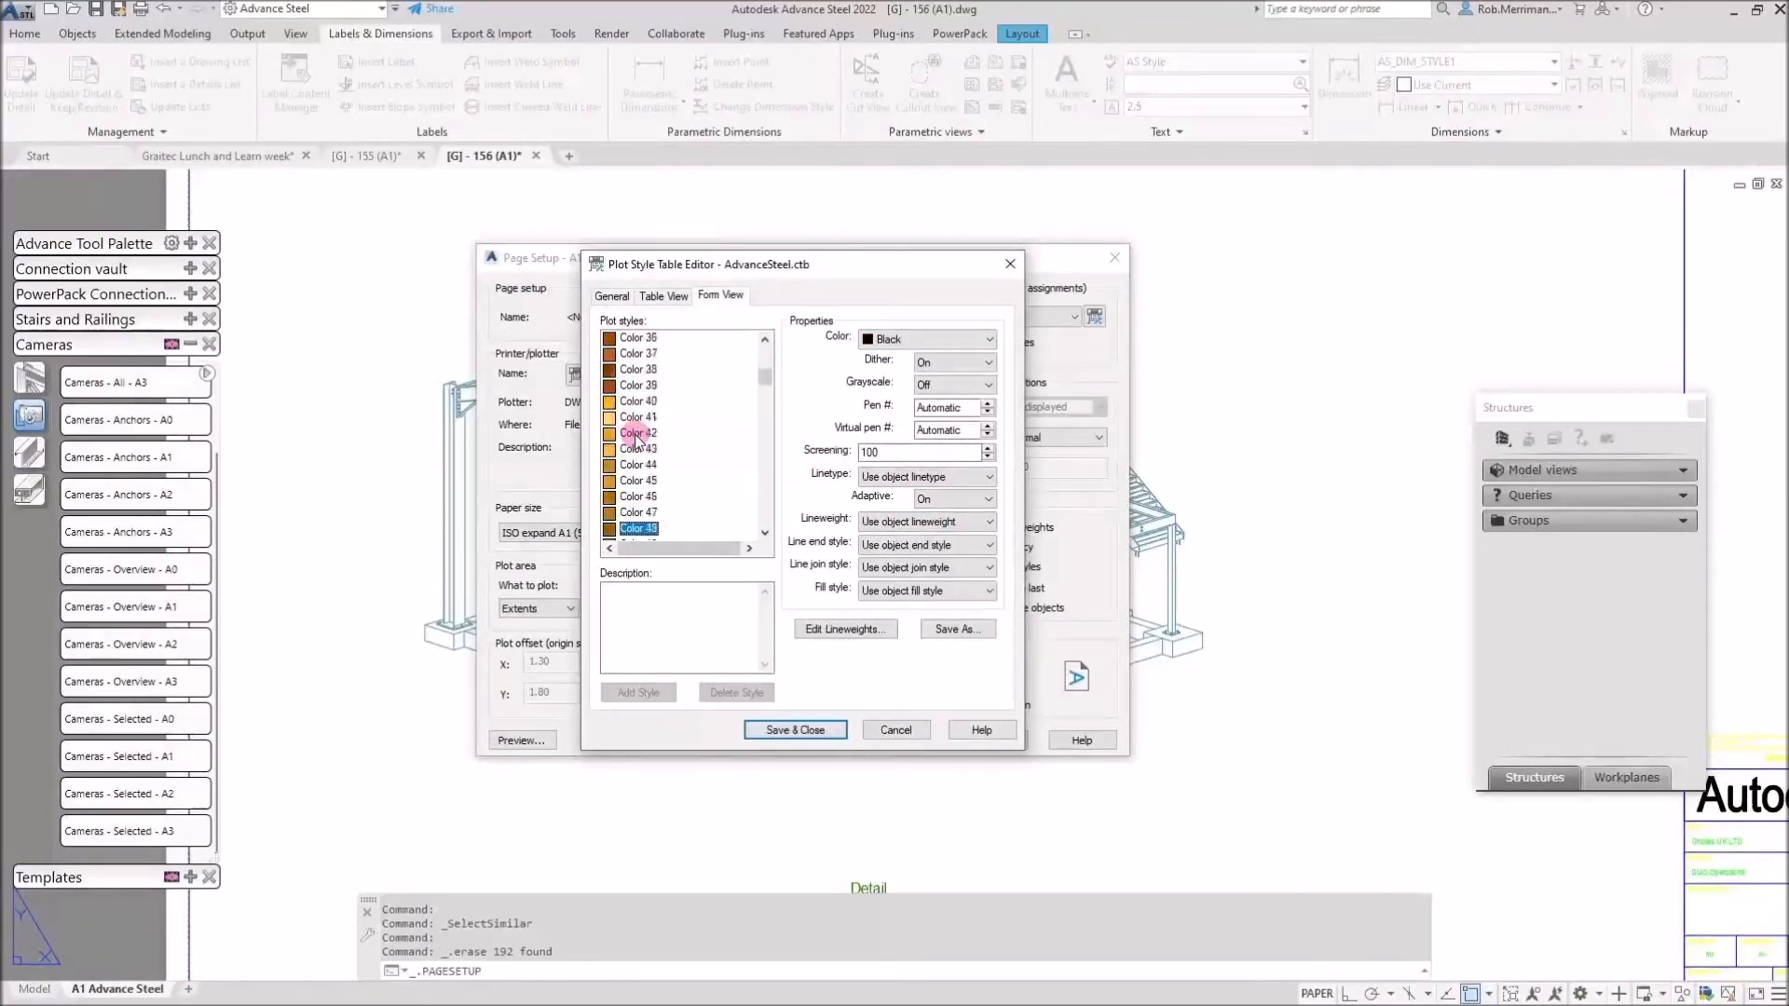
key("Down")
key("Down")
key("Down")
key("Down")
key("Down")
key("Down")
key("Down")
key("Down")
key("Down")
key("Down")
key("Down")
key("Down")
key("Down")
key("Down")
key("Down")
key("Down")
key("Down")
key("Down")
key("Down")
key("Down")
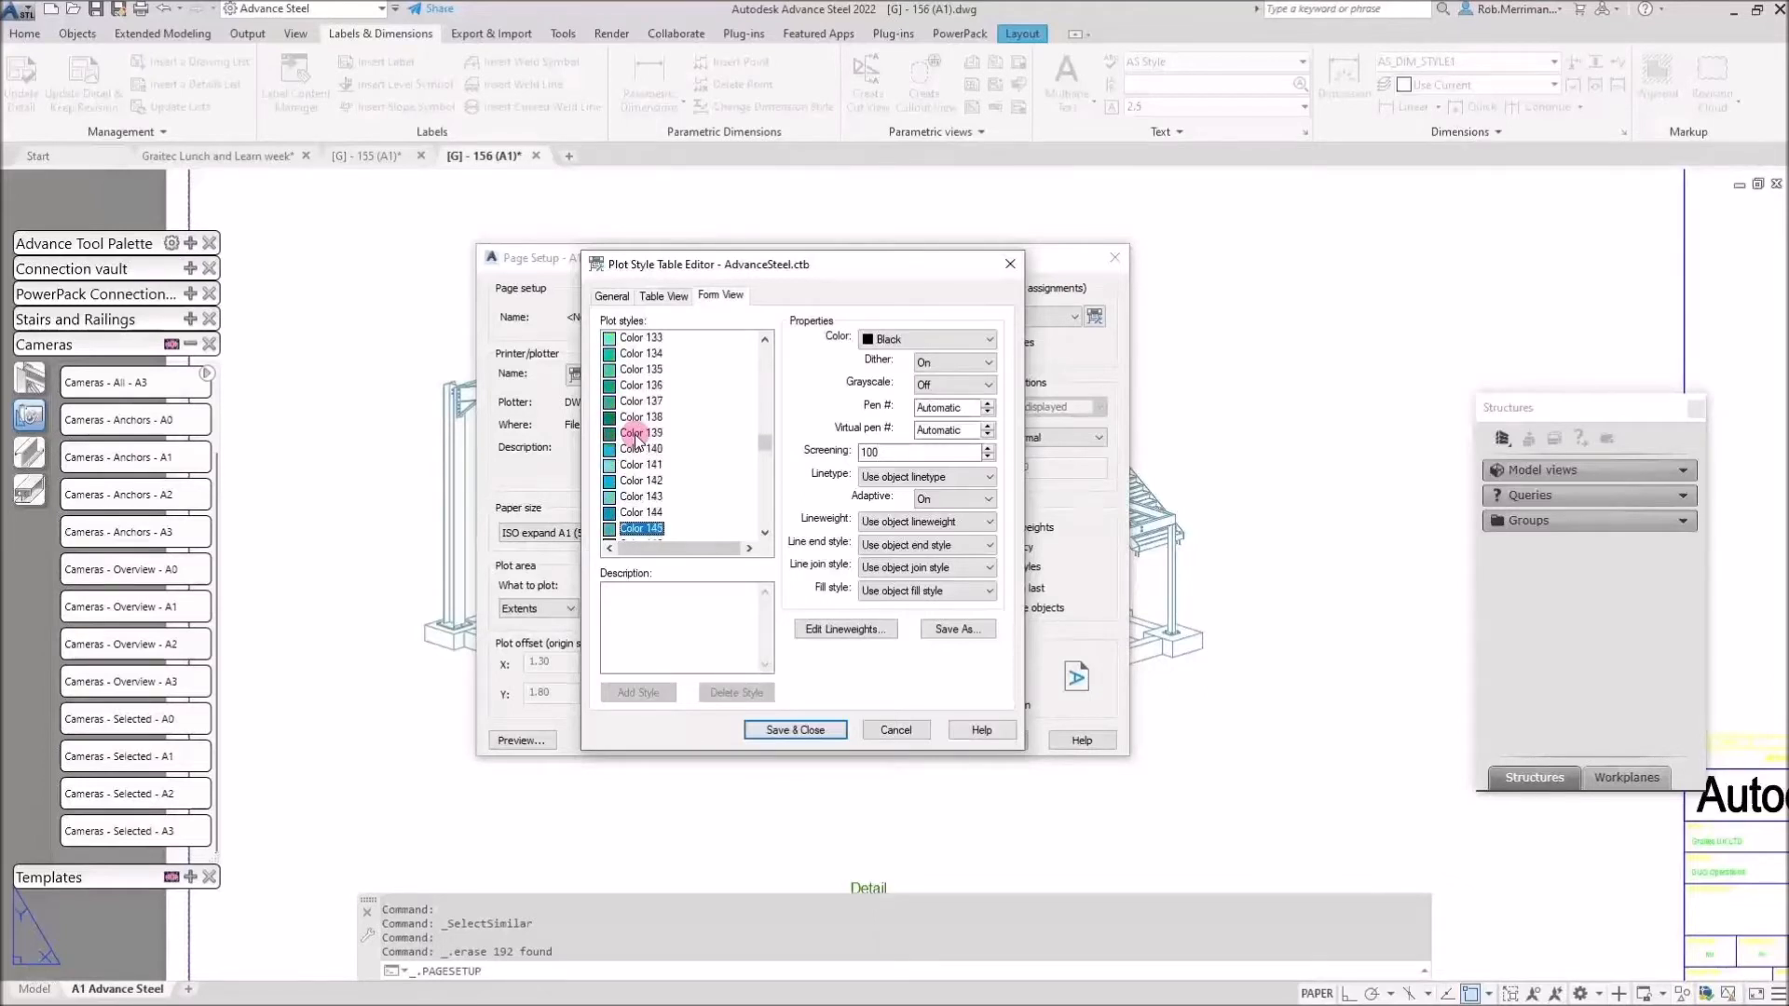
key("Up")
key("Up")
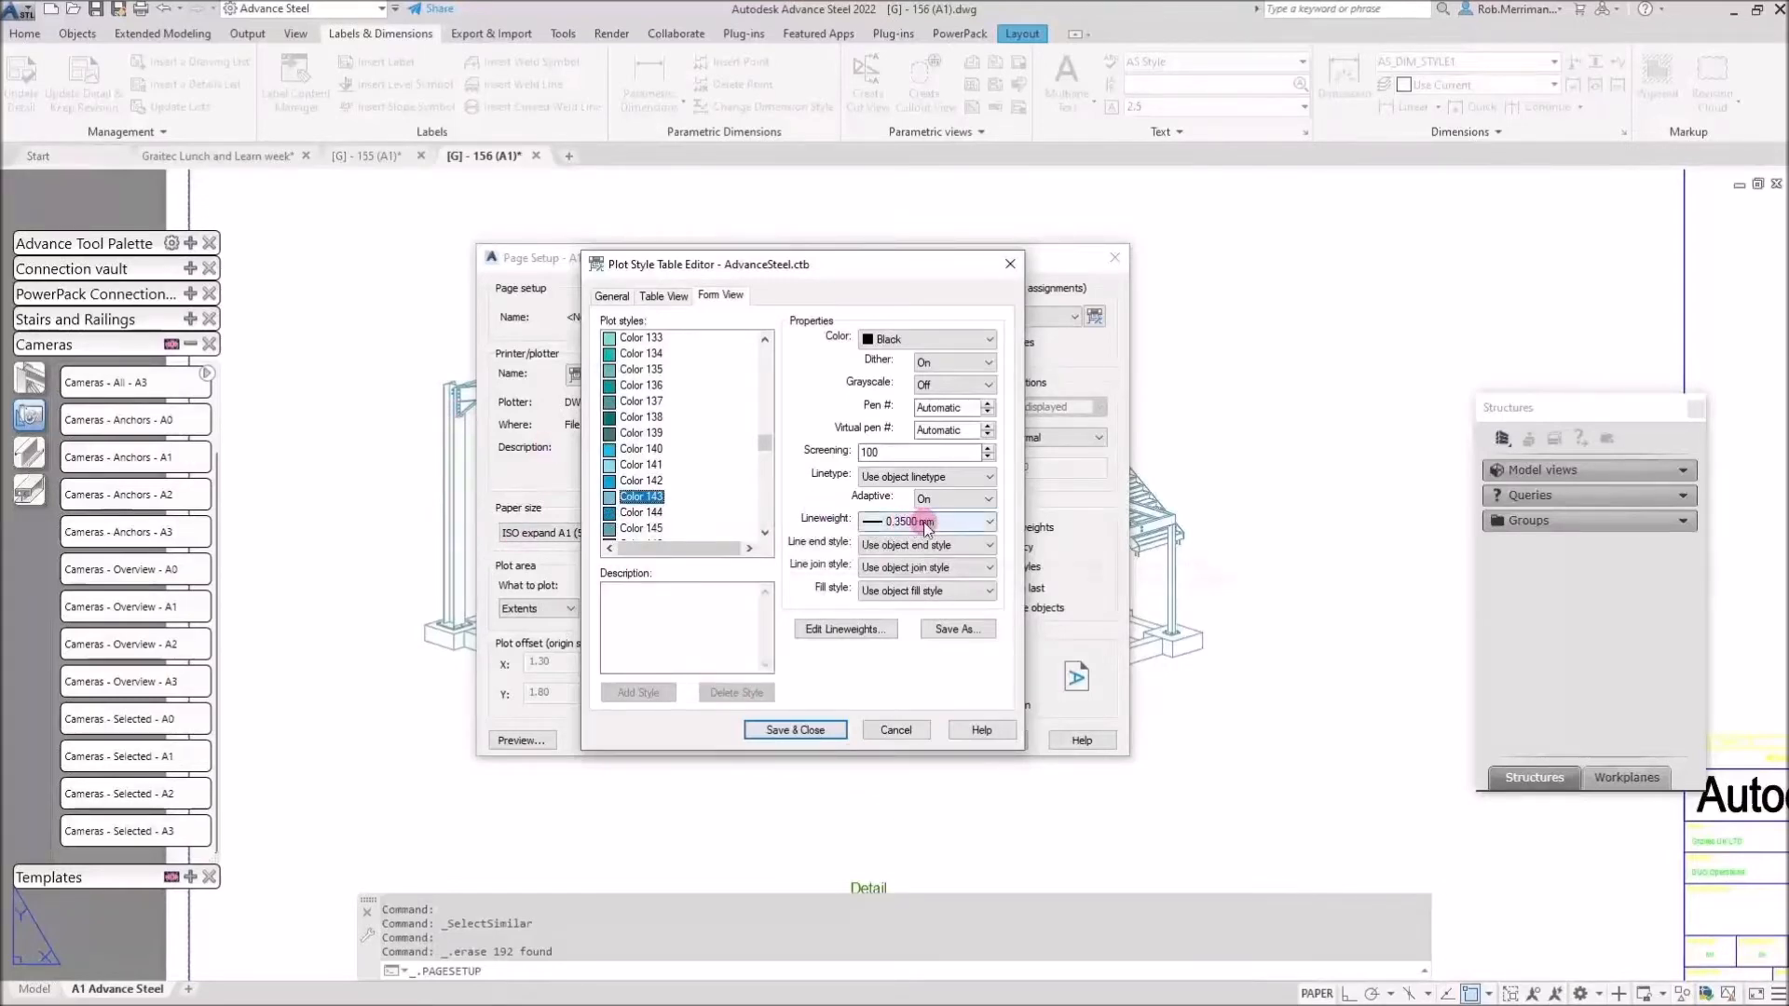
Close the plot style editor and page setup dialogs, then close drawing 156 without saving.
left_click(1010, 264)
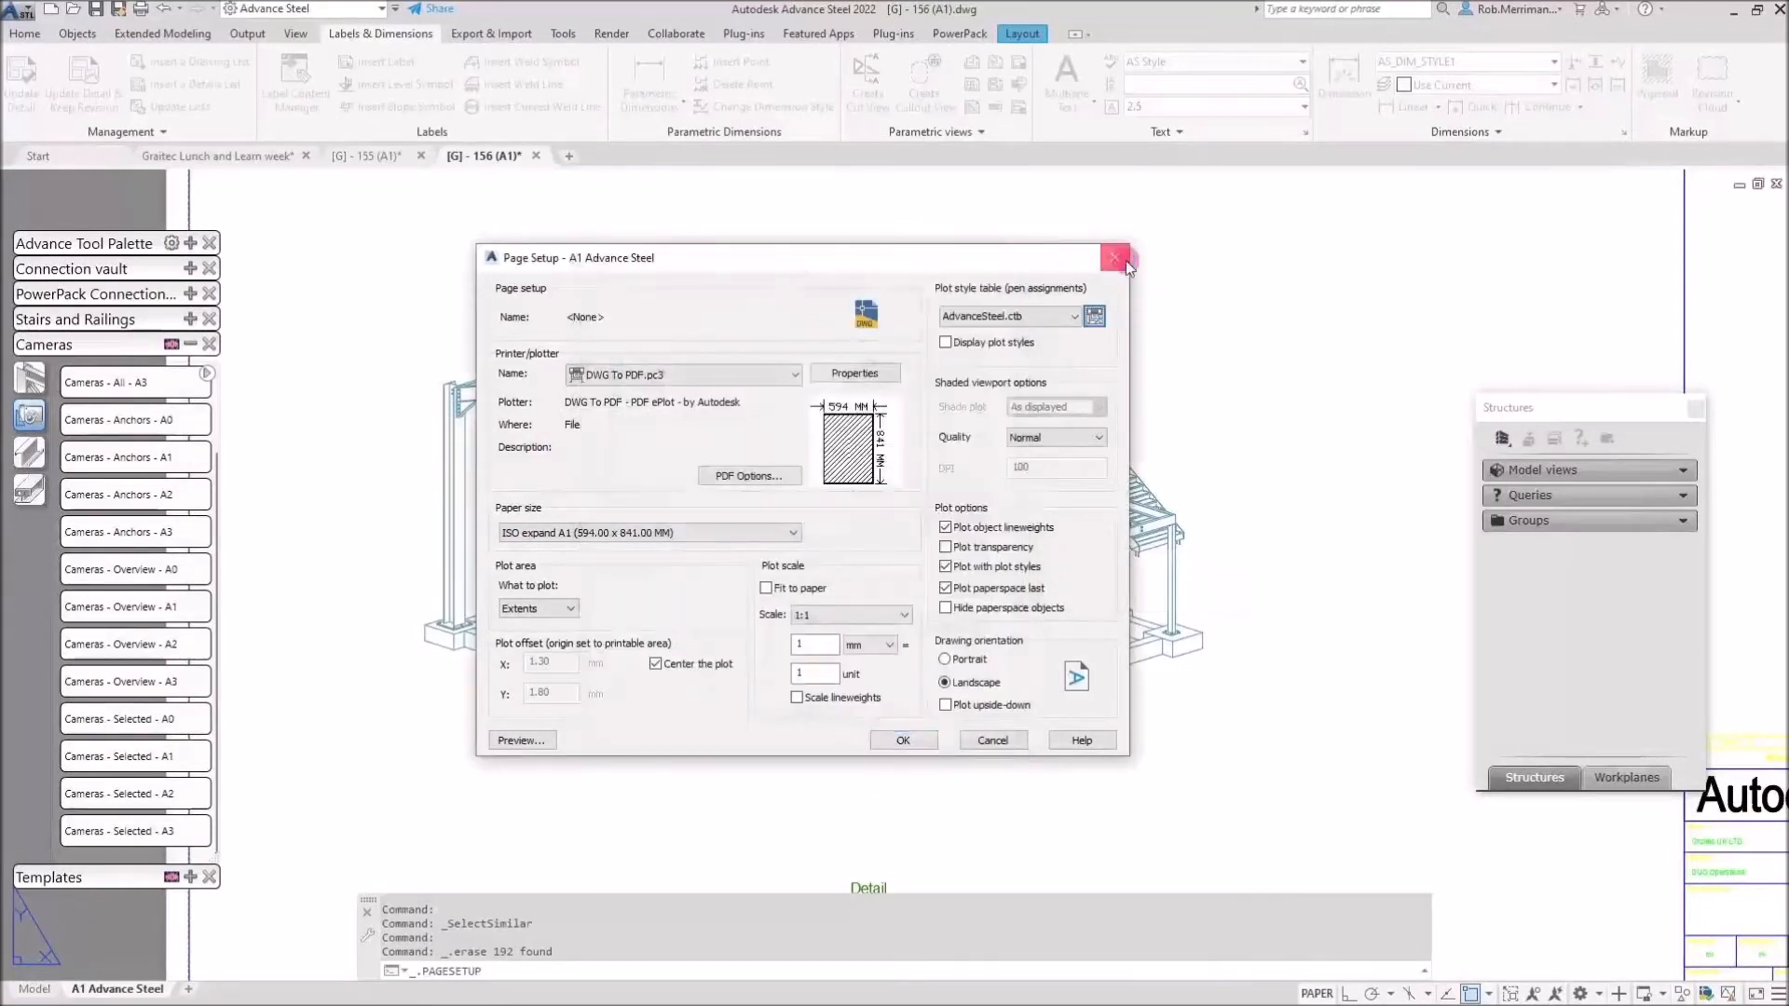
left_click(1126, 260)
left_click(974, 306)
left_click(538, 156)
left_click(959, 556)
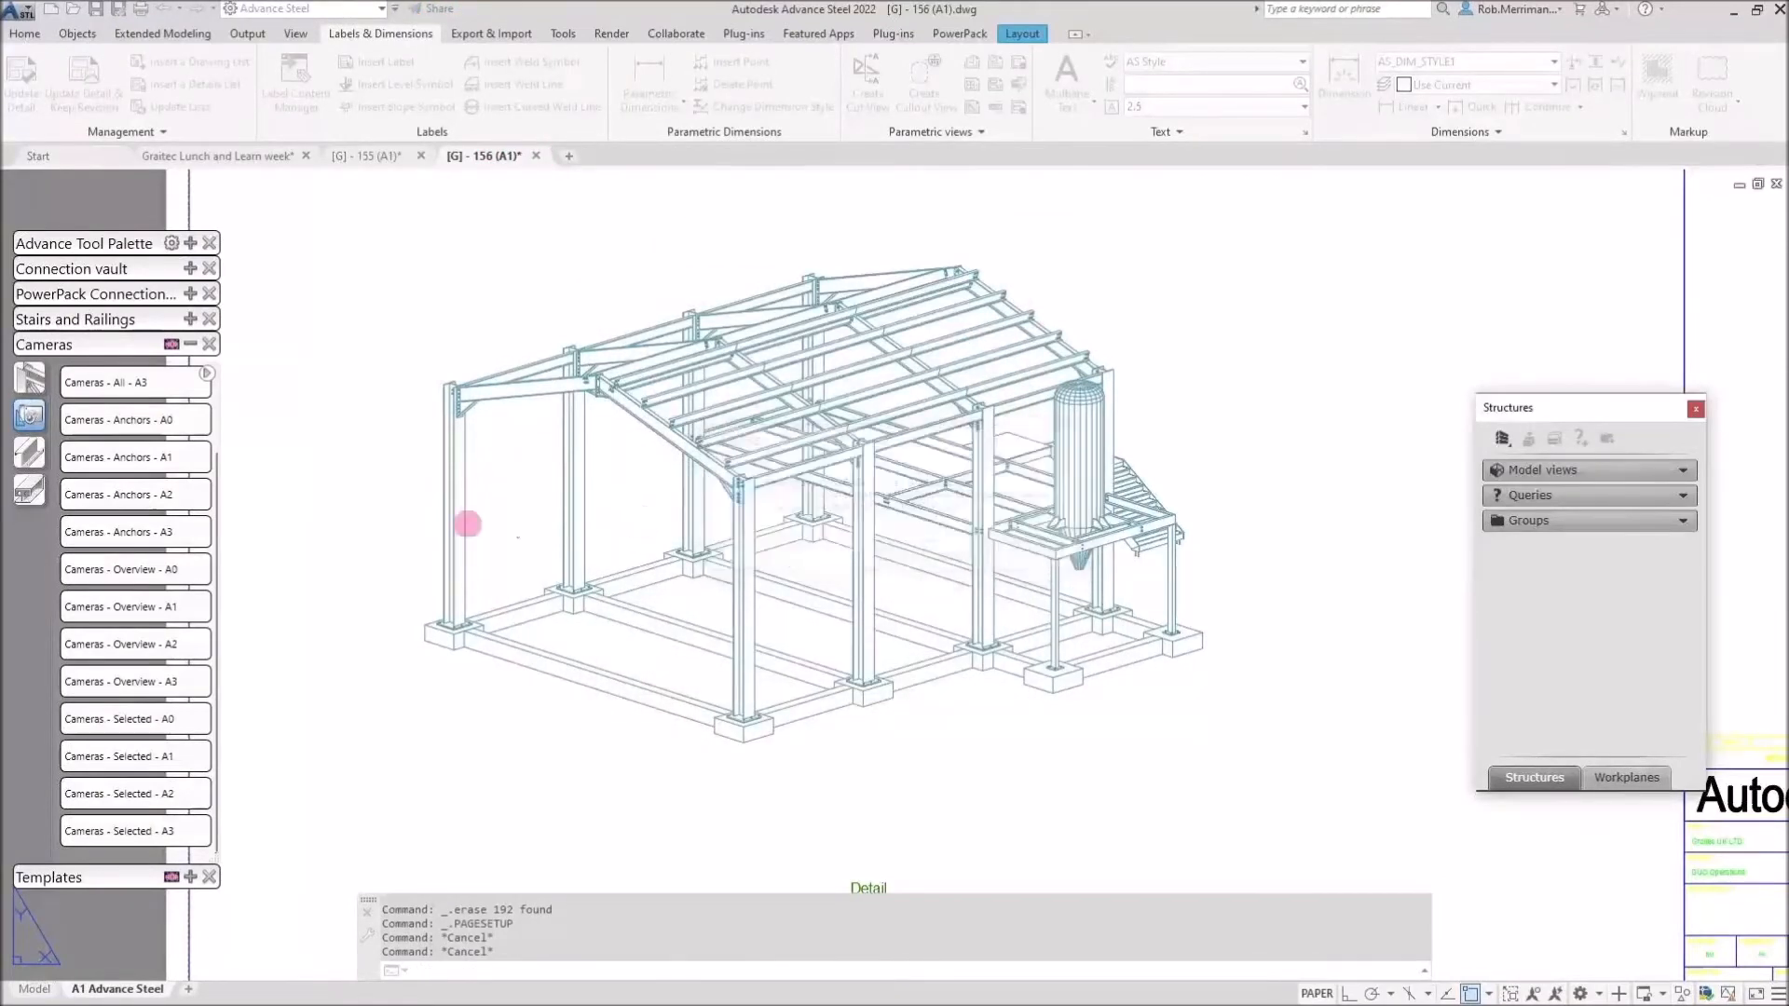
Dismiss the warning and close drawing 155 without saving.
left_click(1031, 556)
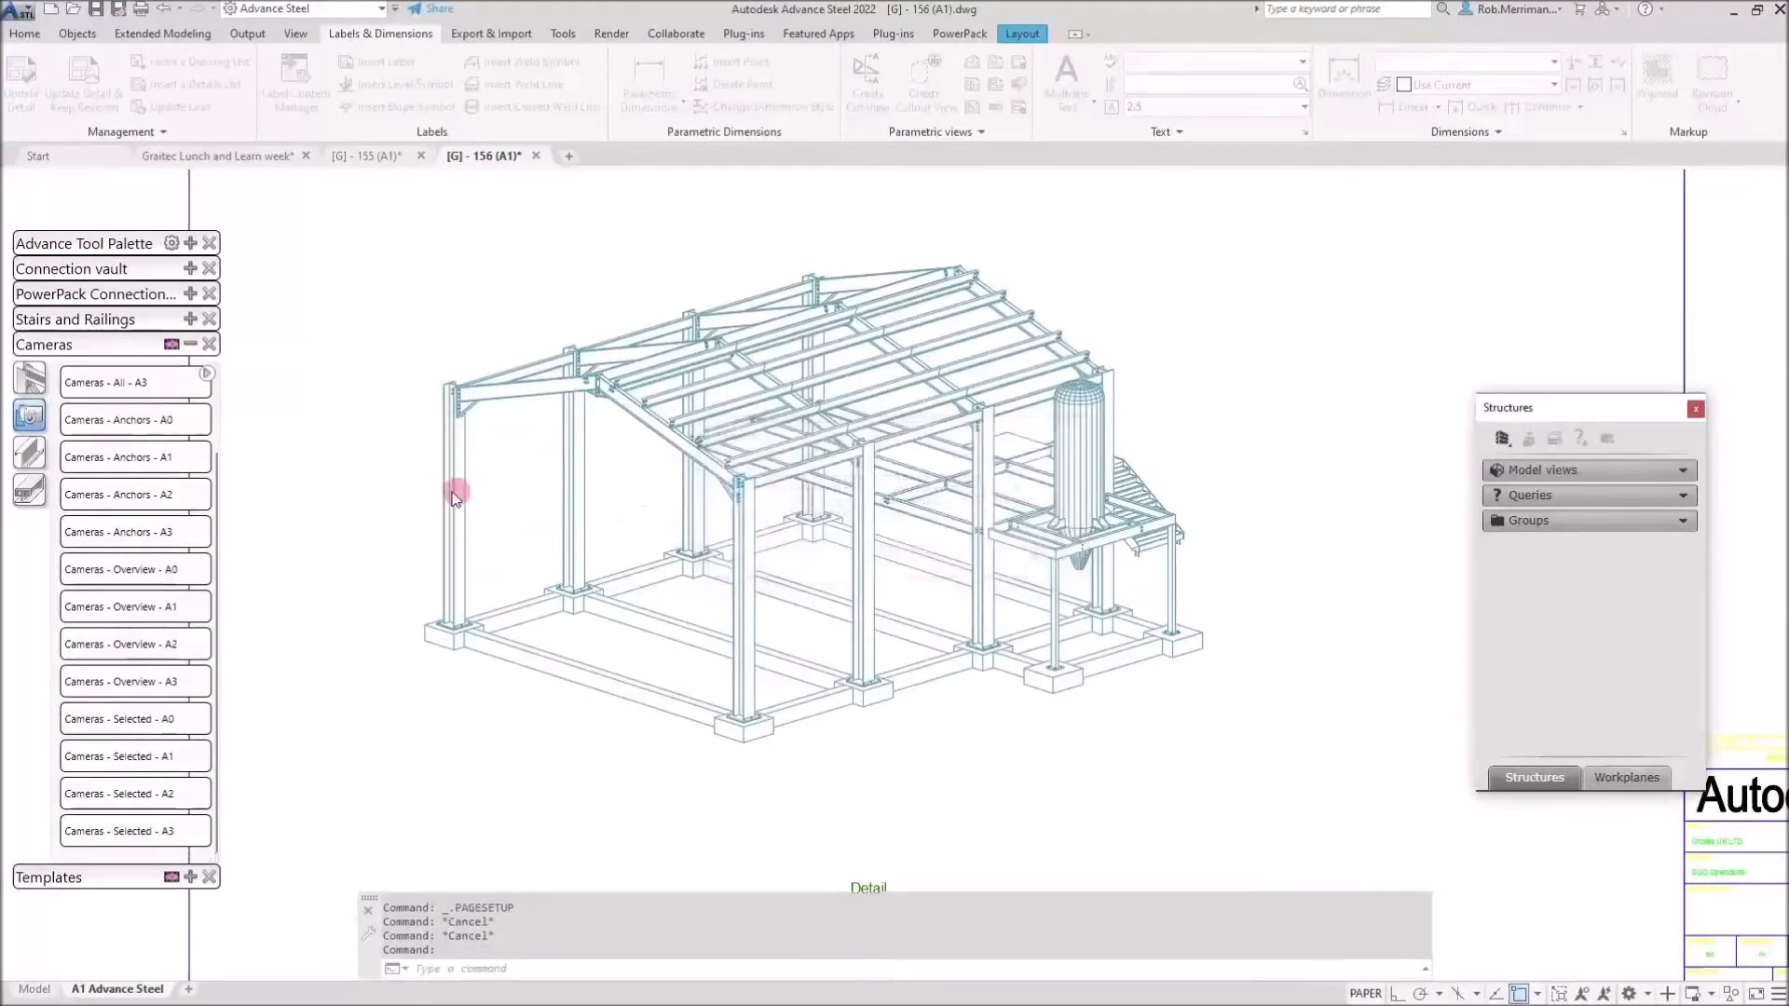
left_click(422, 156)
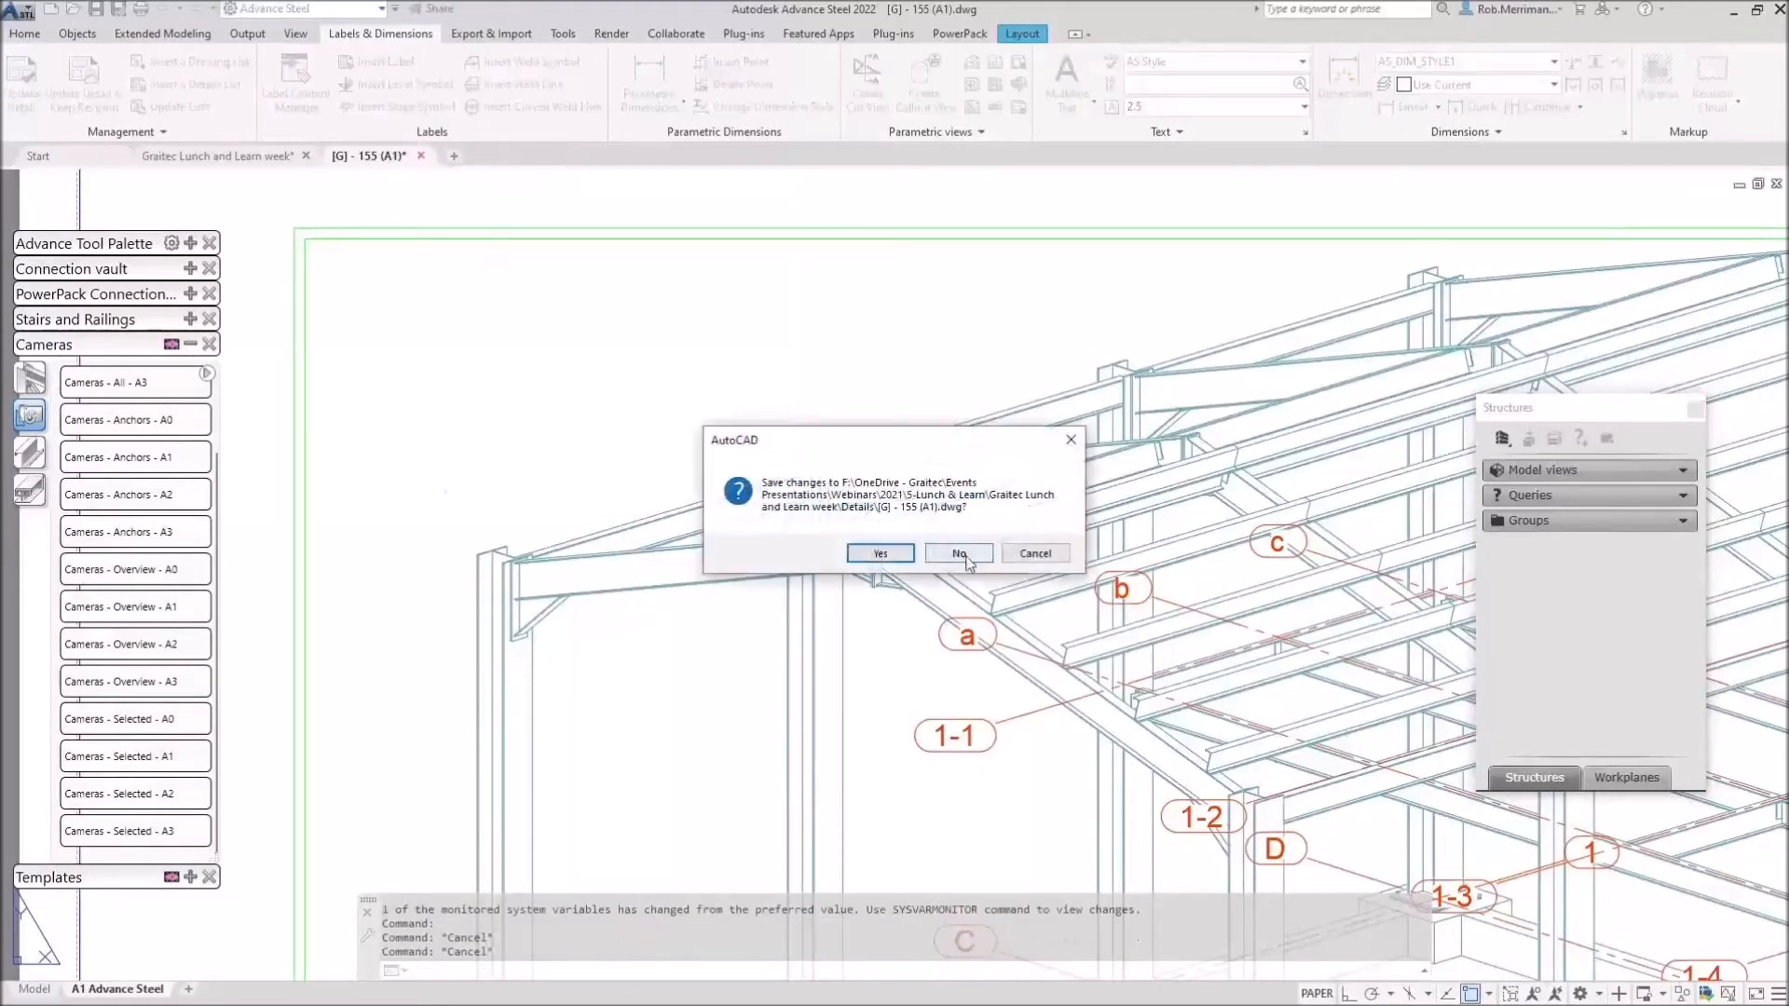
left_click(960, 554)
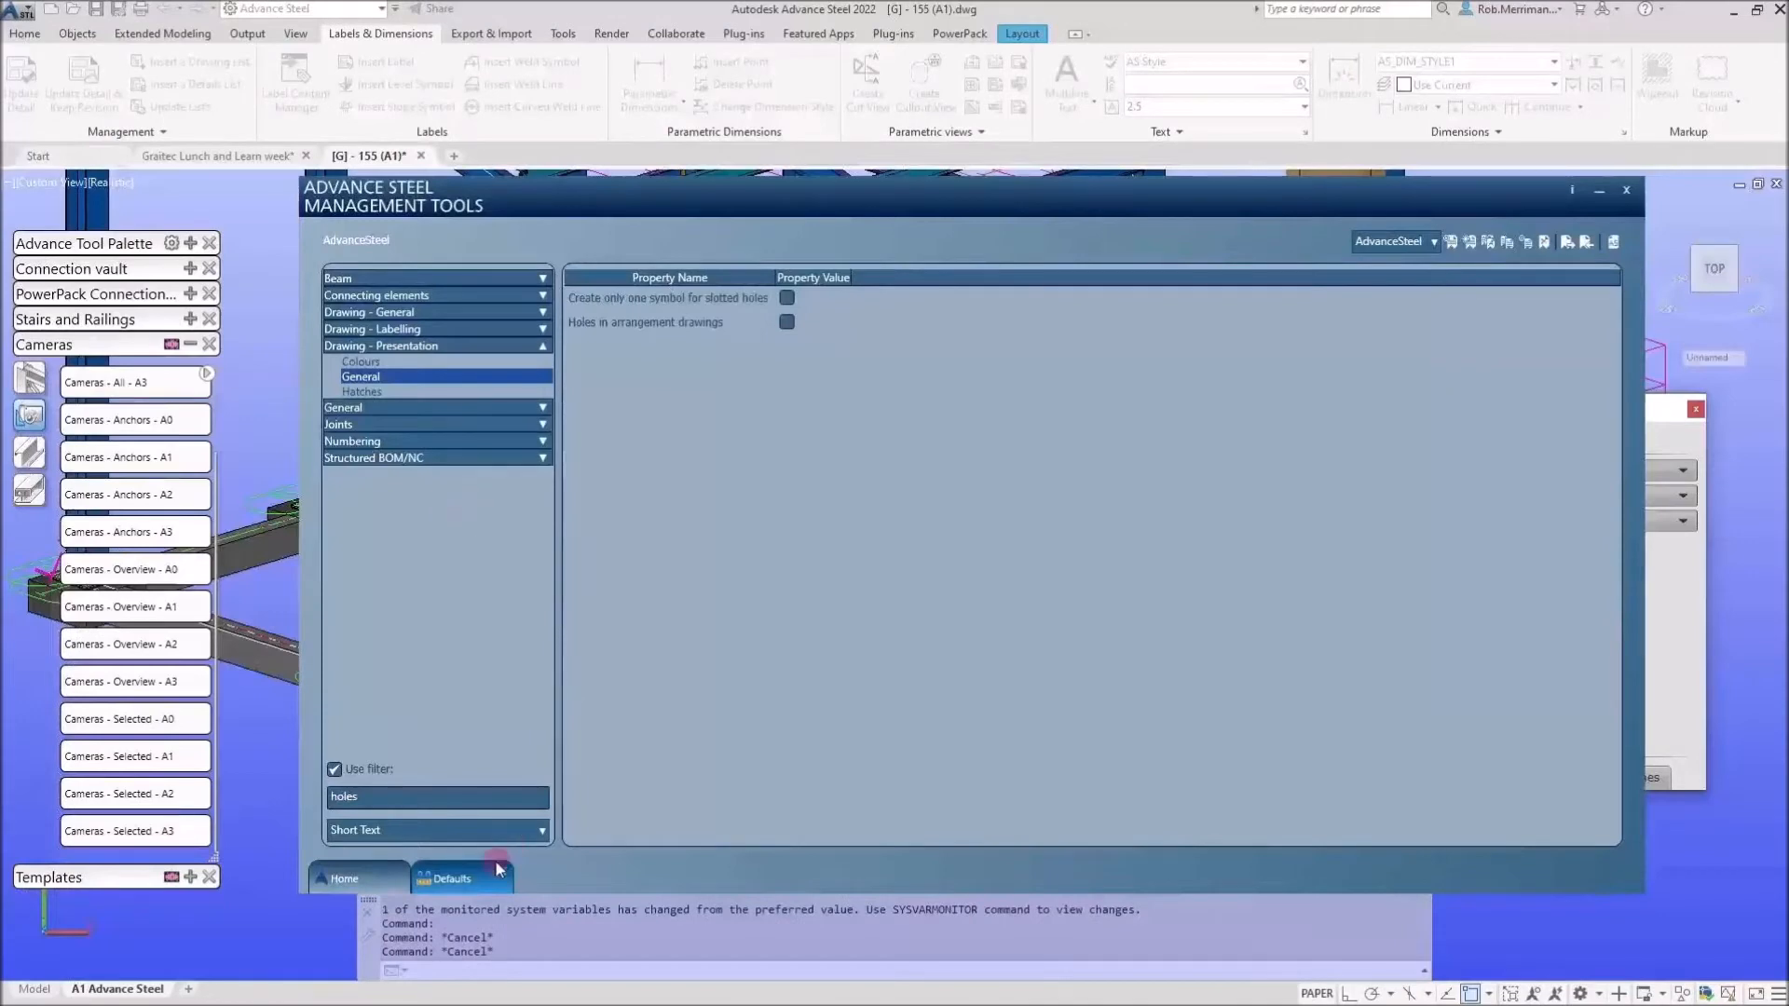
Enable Use colour ByLayer under Drawing - Presentation > Colours and transfer the defaults to the model.
left_click(378, 773)
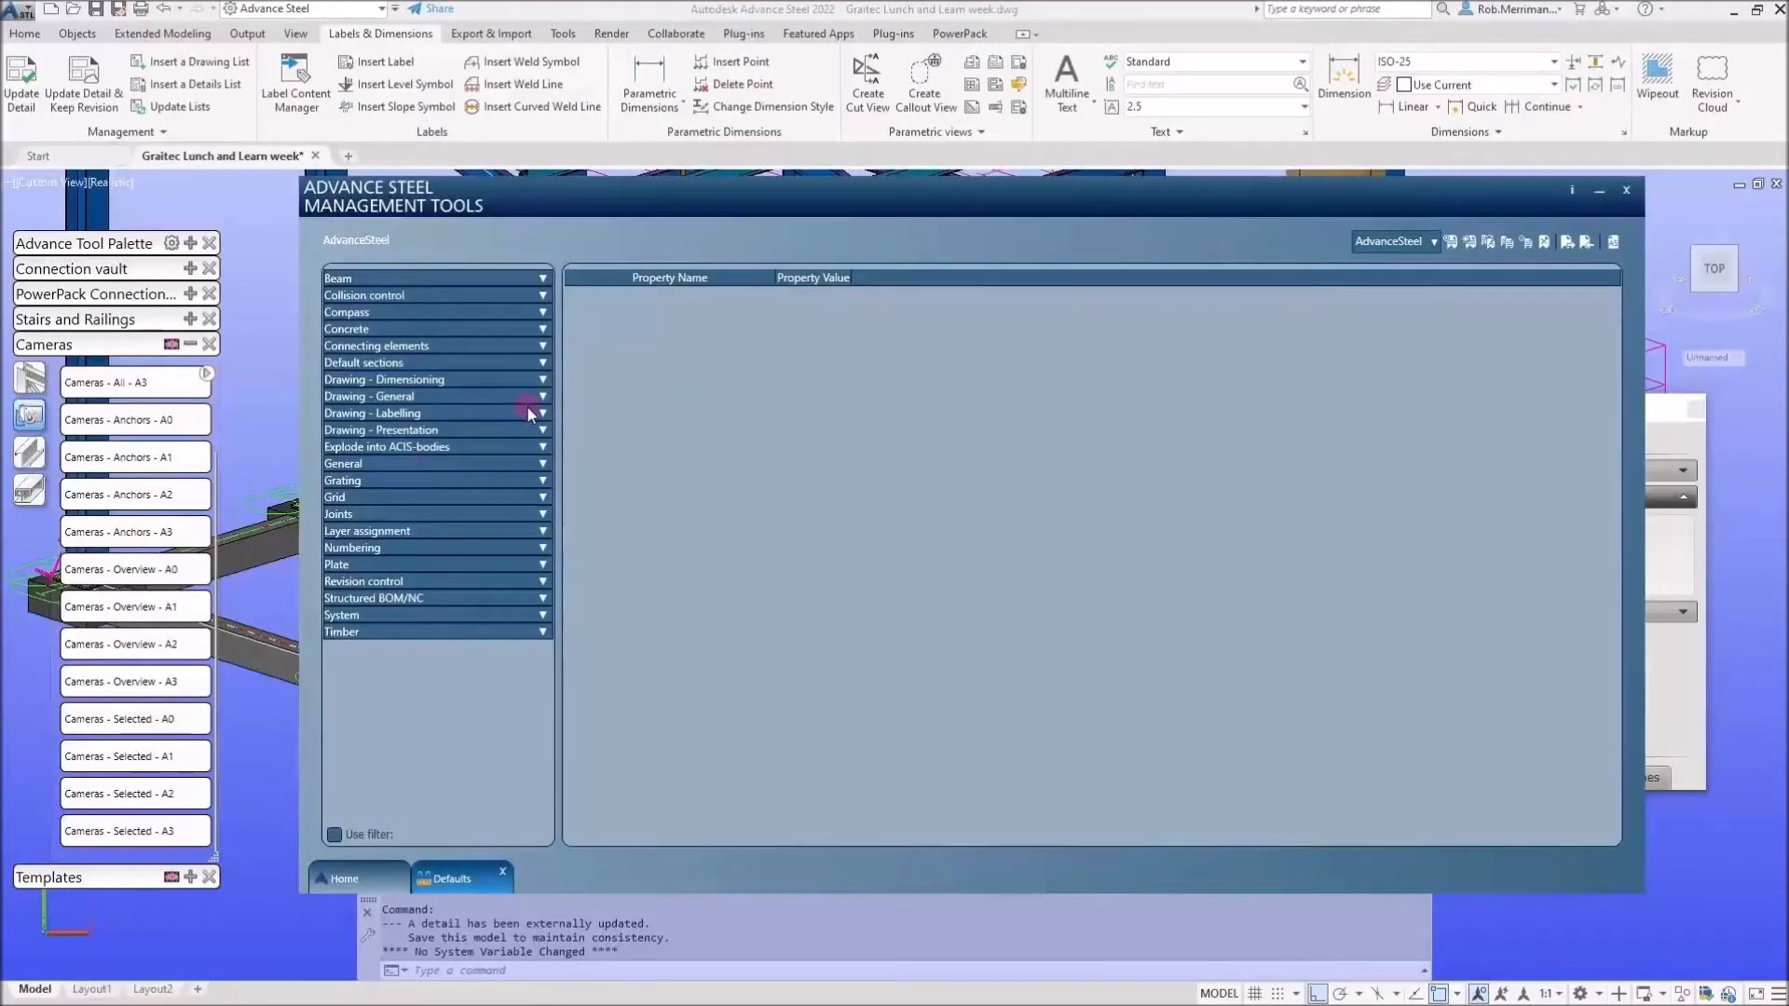
left_click(541, 432)
left_click(358, 455)
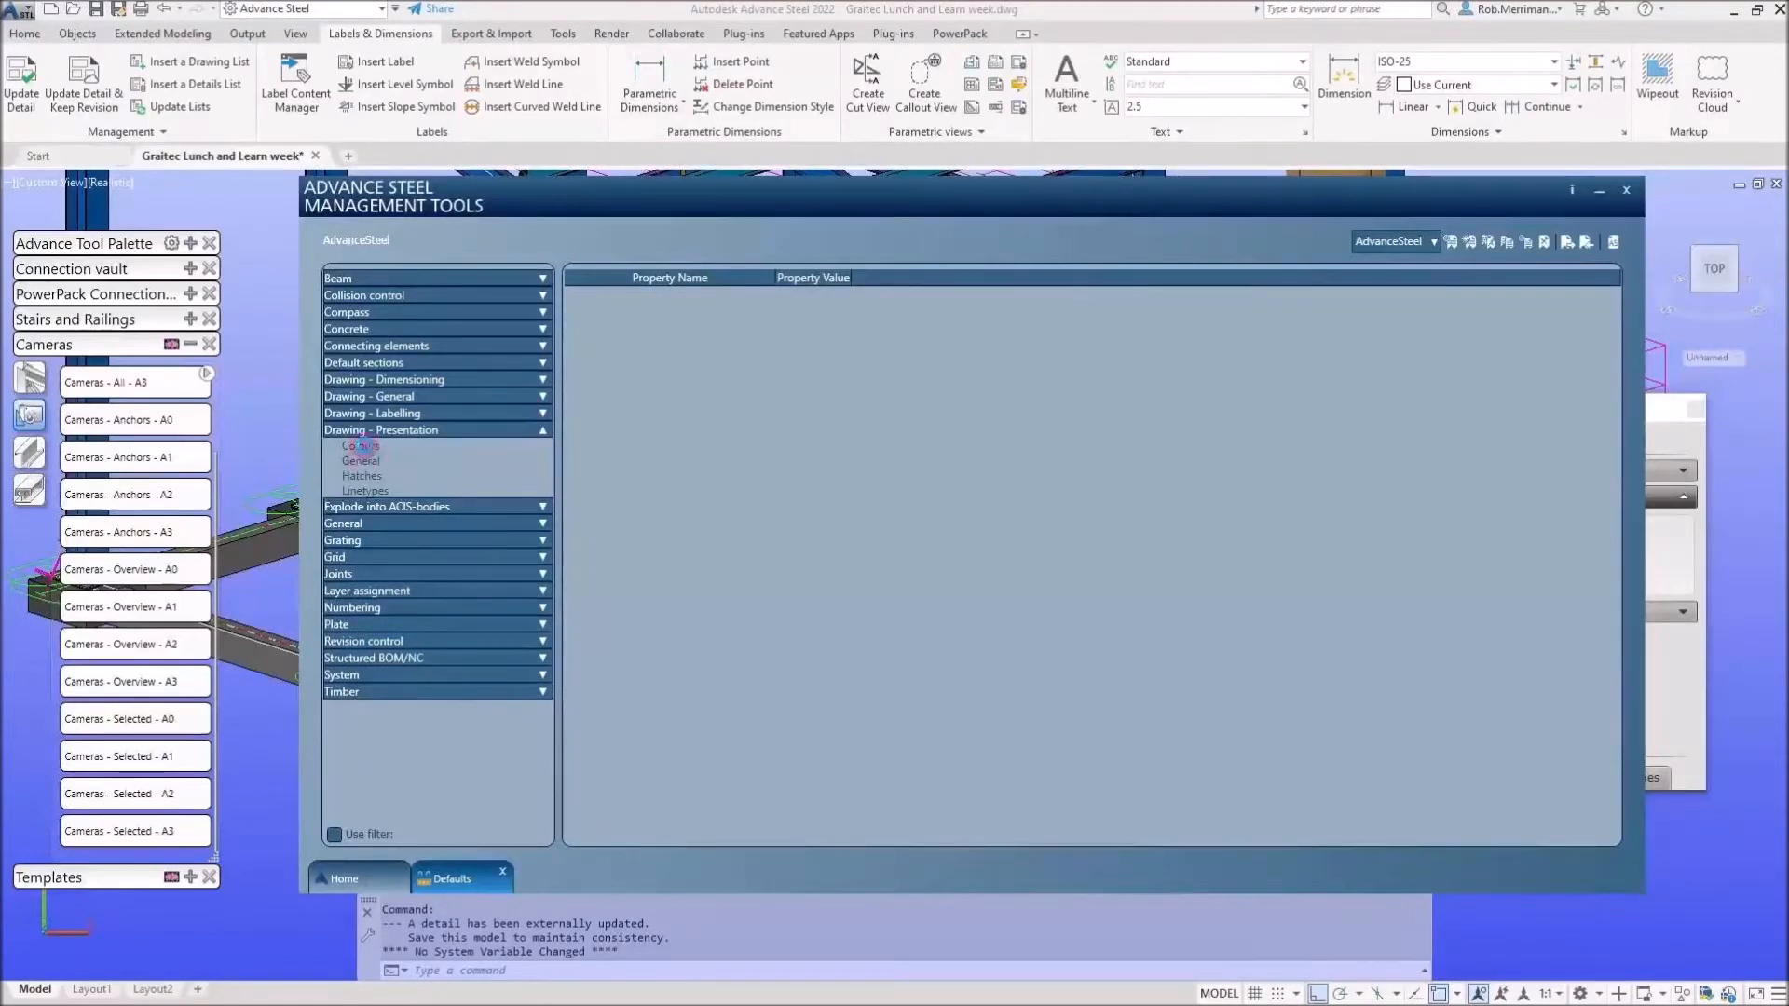
left_click(699, 325)
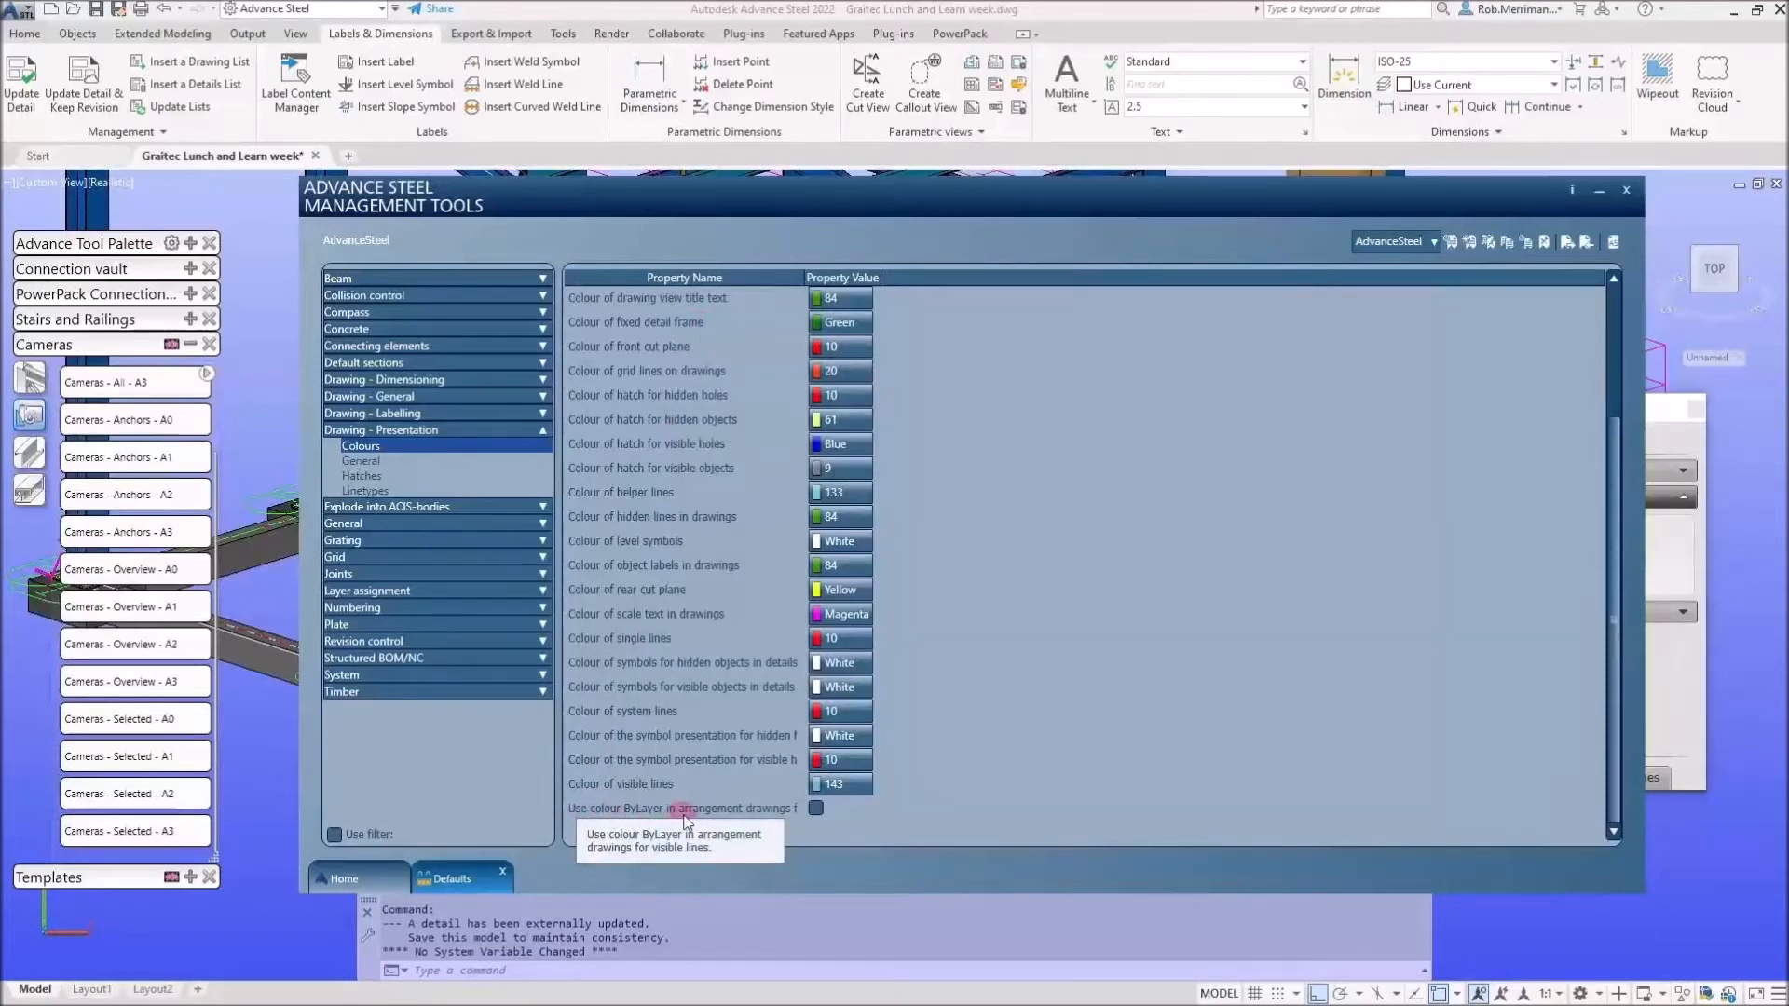
left_click(815, 810)
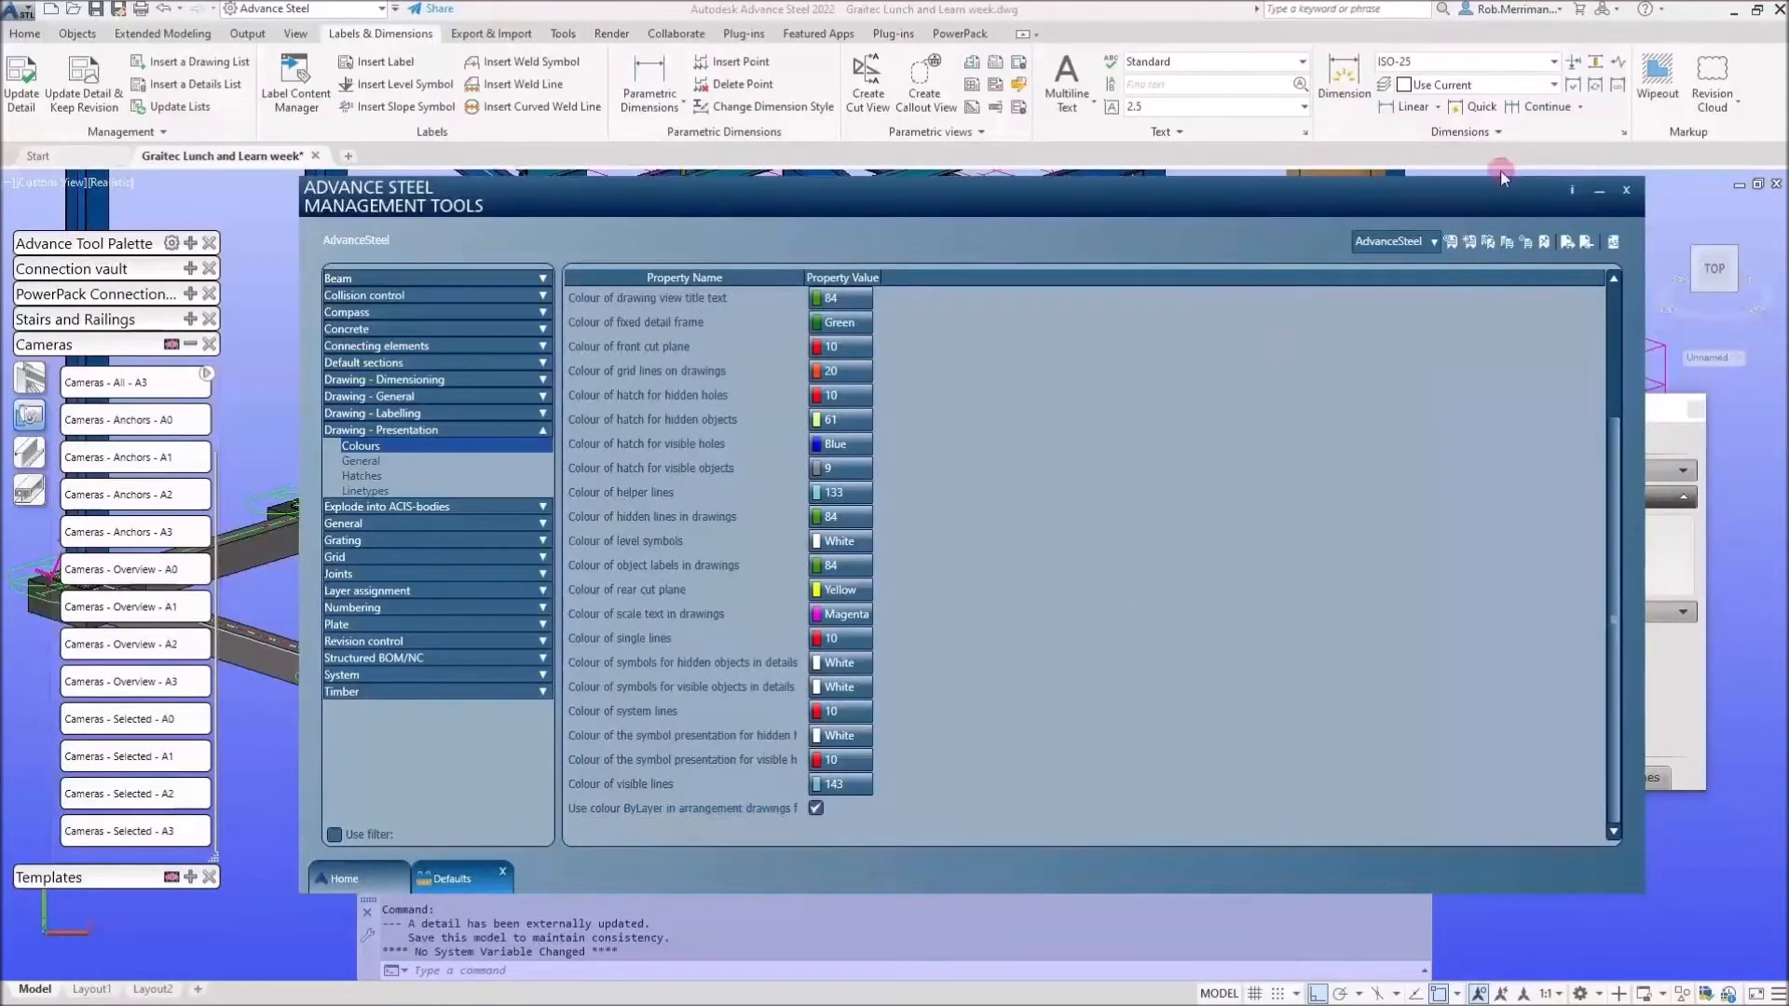
left_click(1615, 244)
left_click(1615, 246)
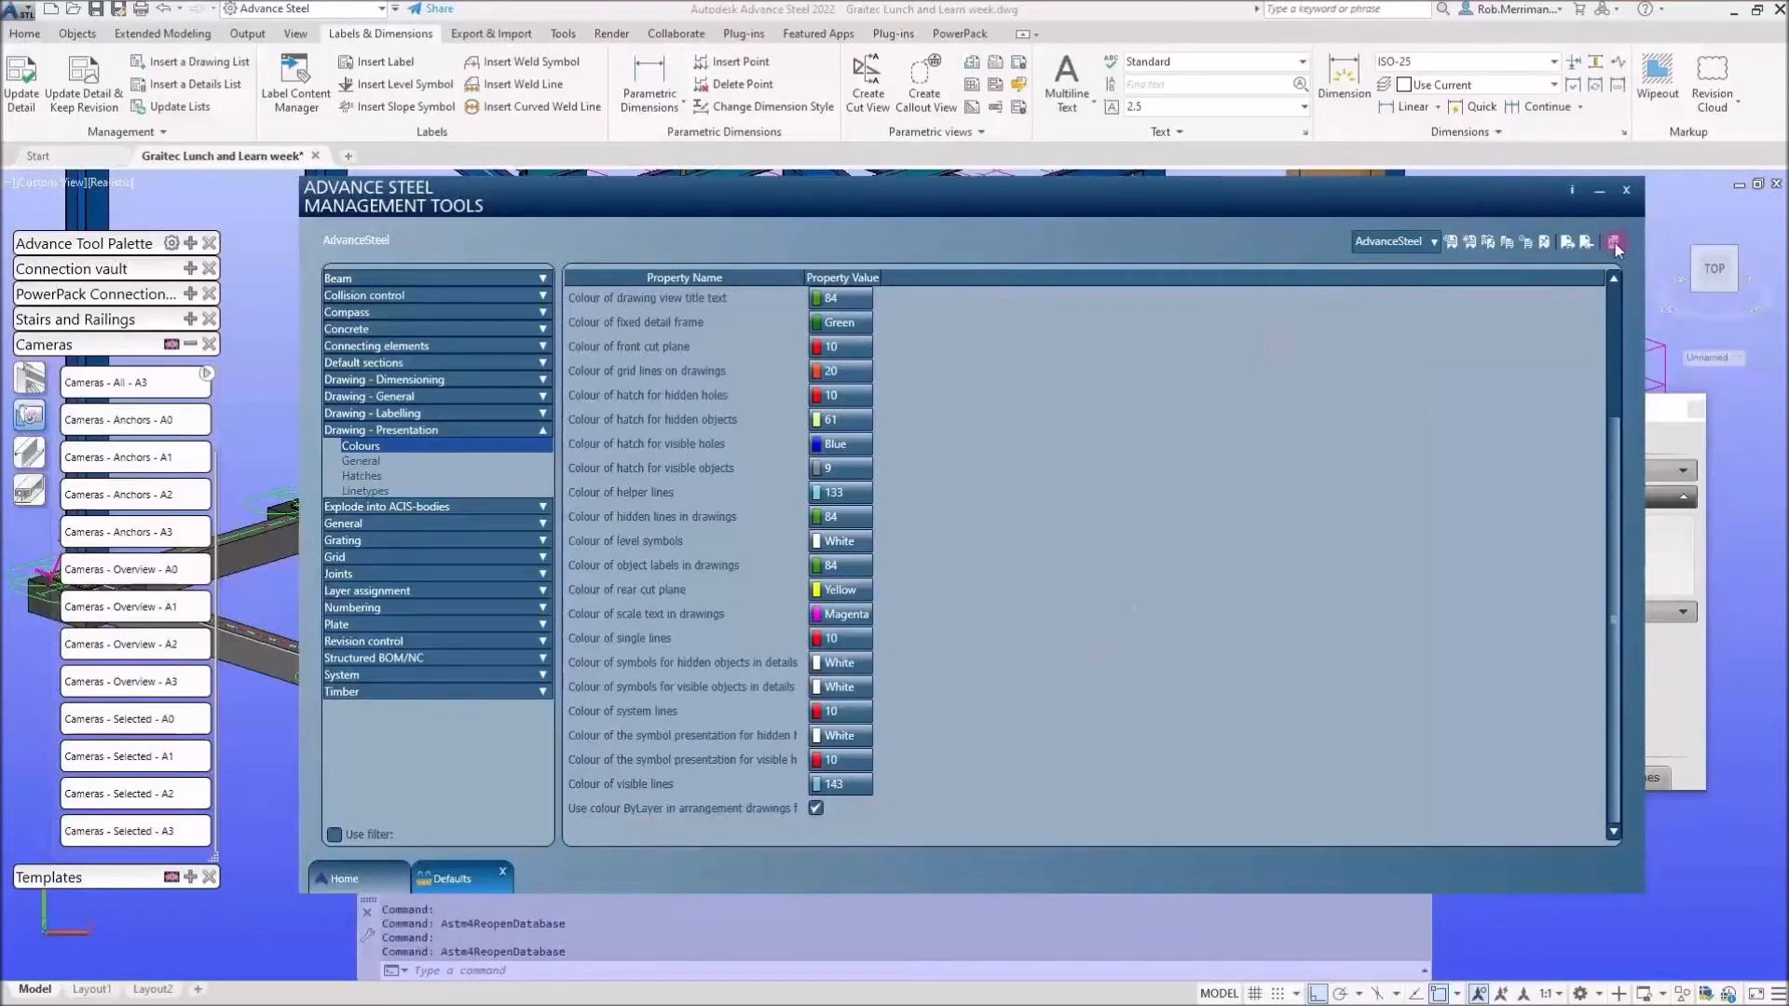
scroll(749, 478, "up", 3)
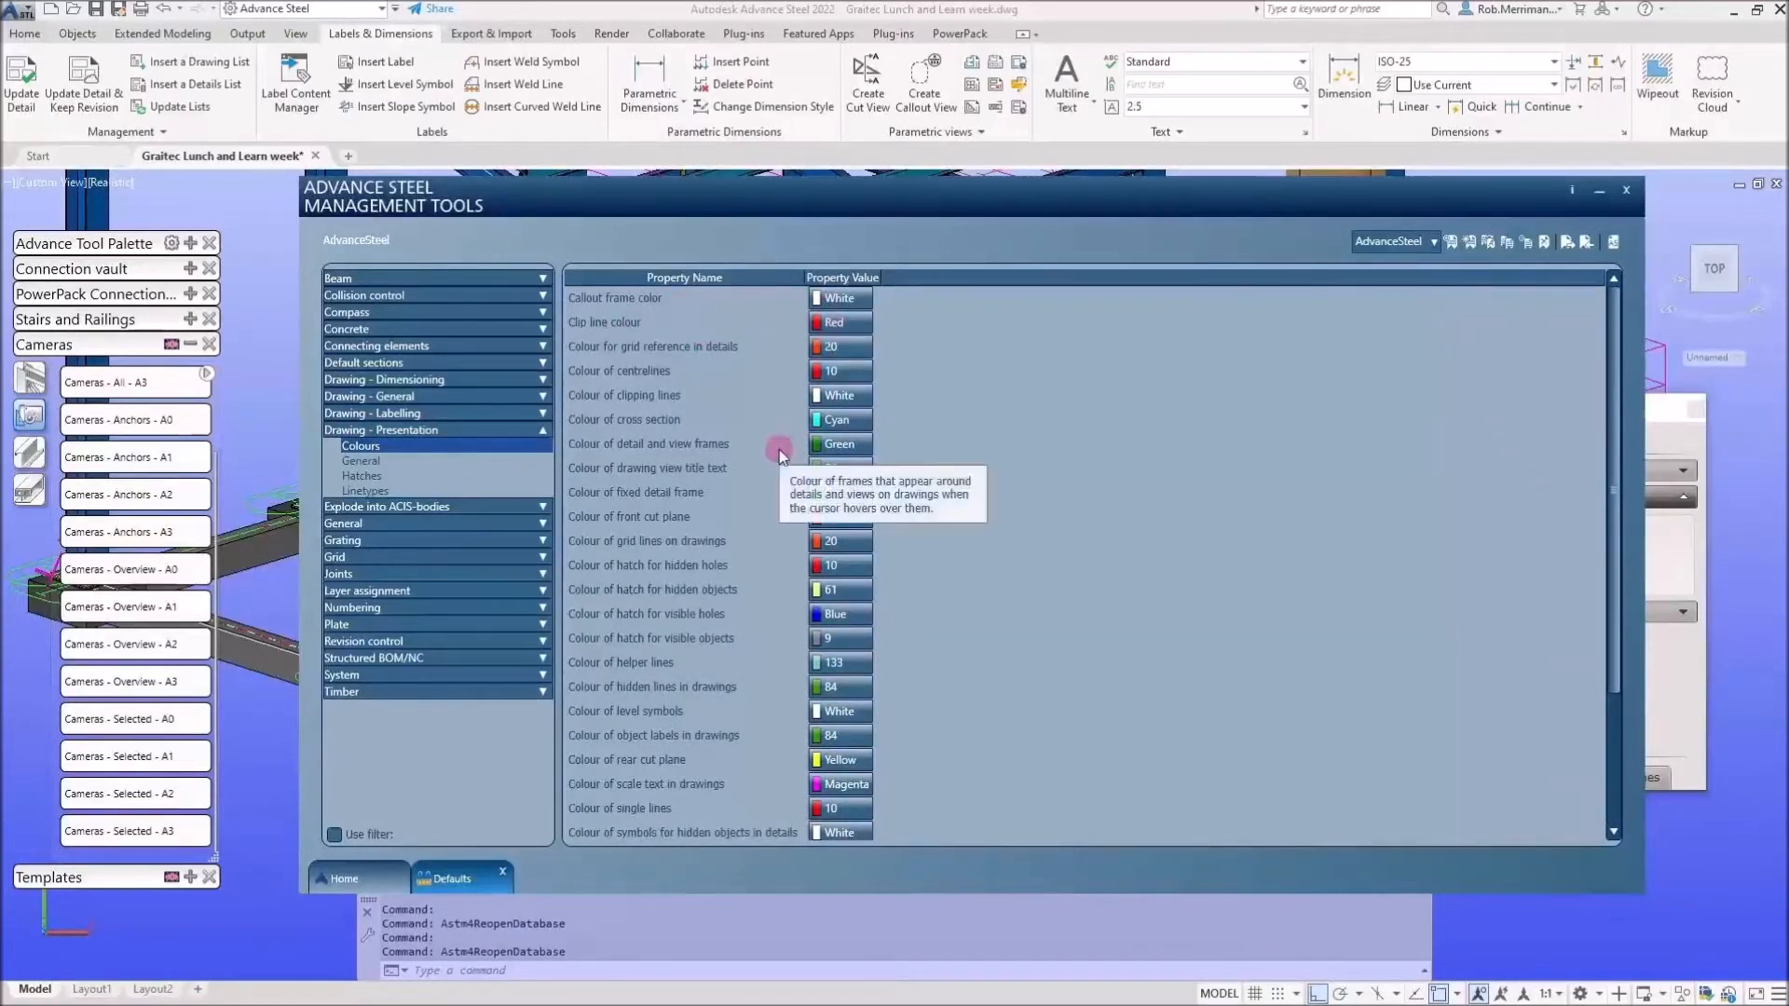
scroll(779, 449, "down", 3)
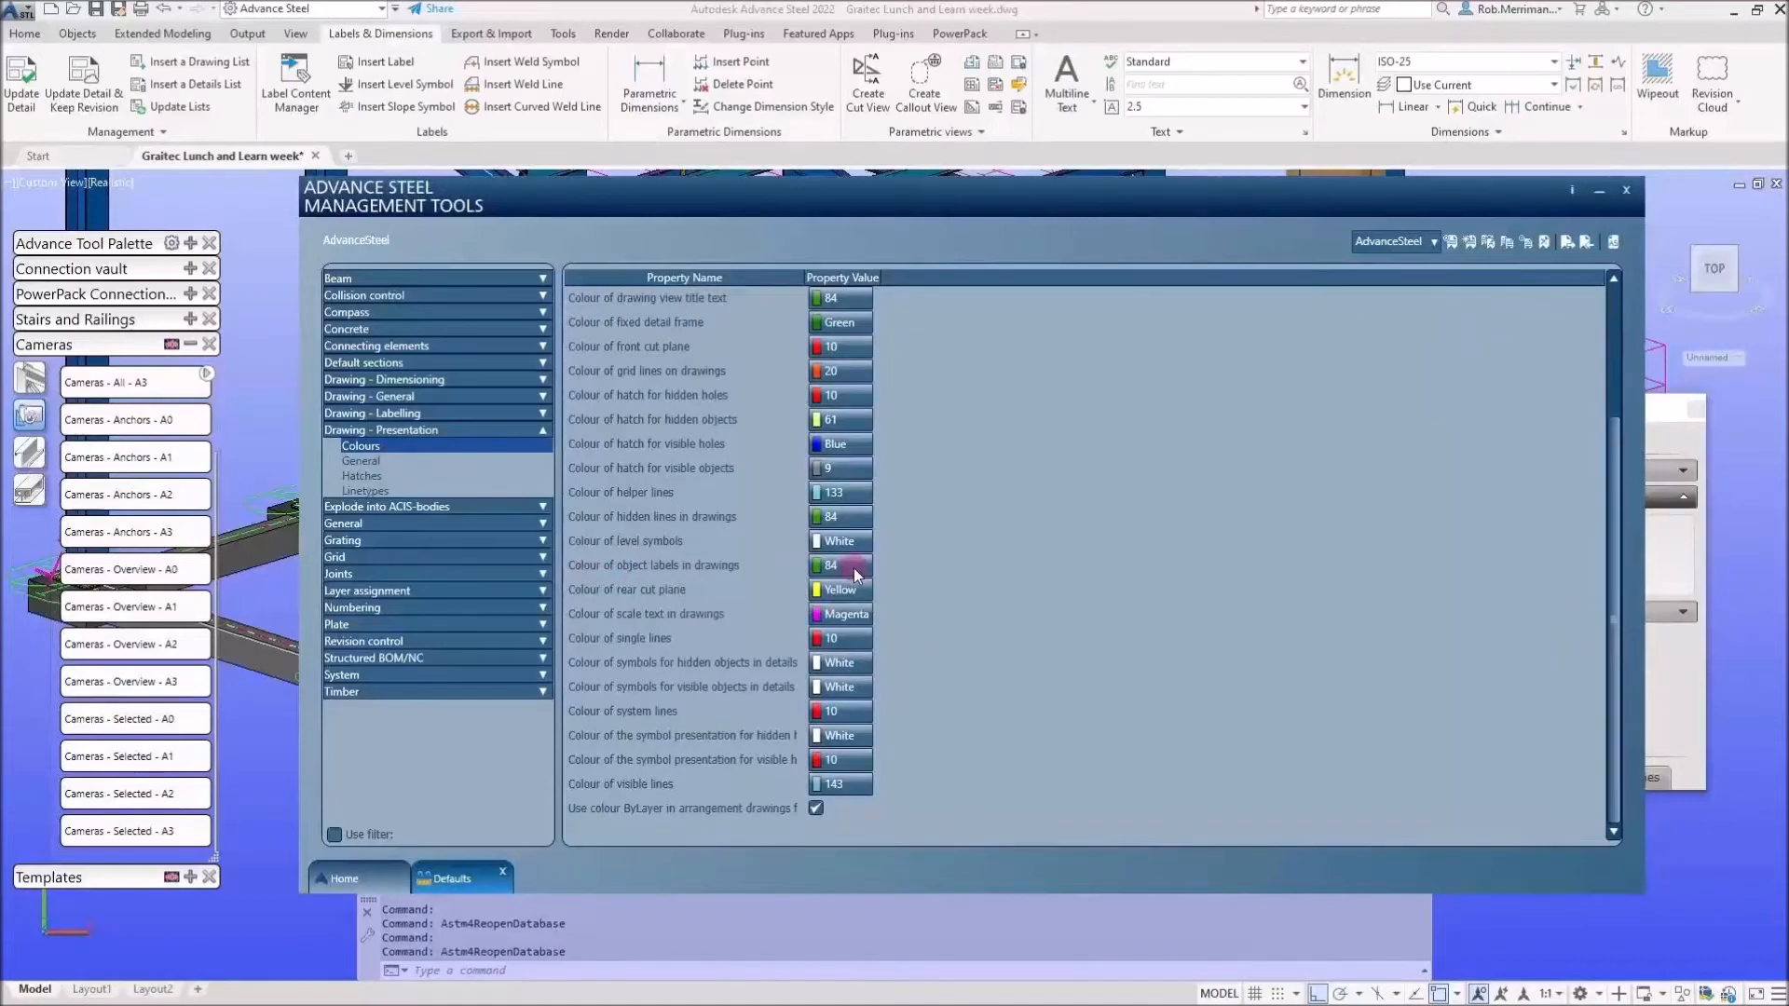
left_click(260, 318)
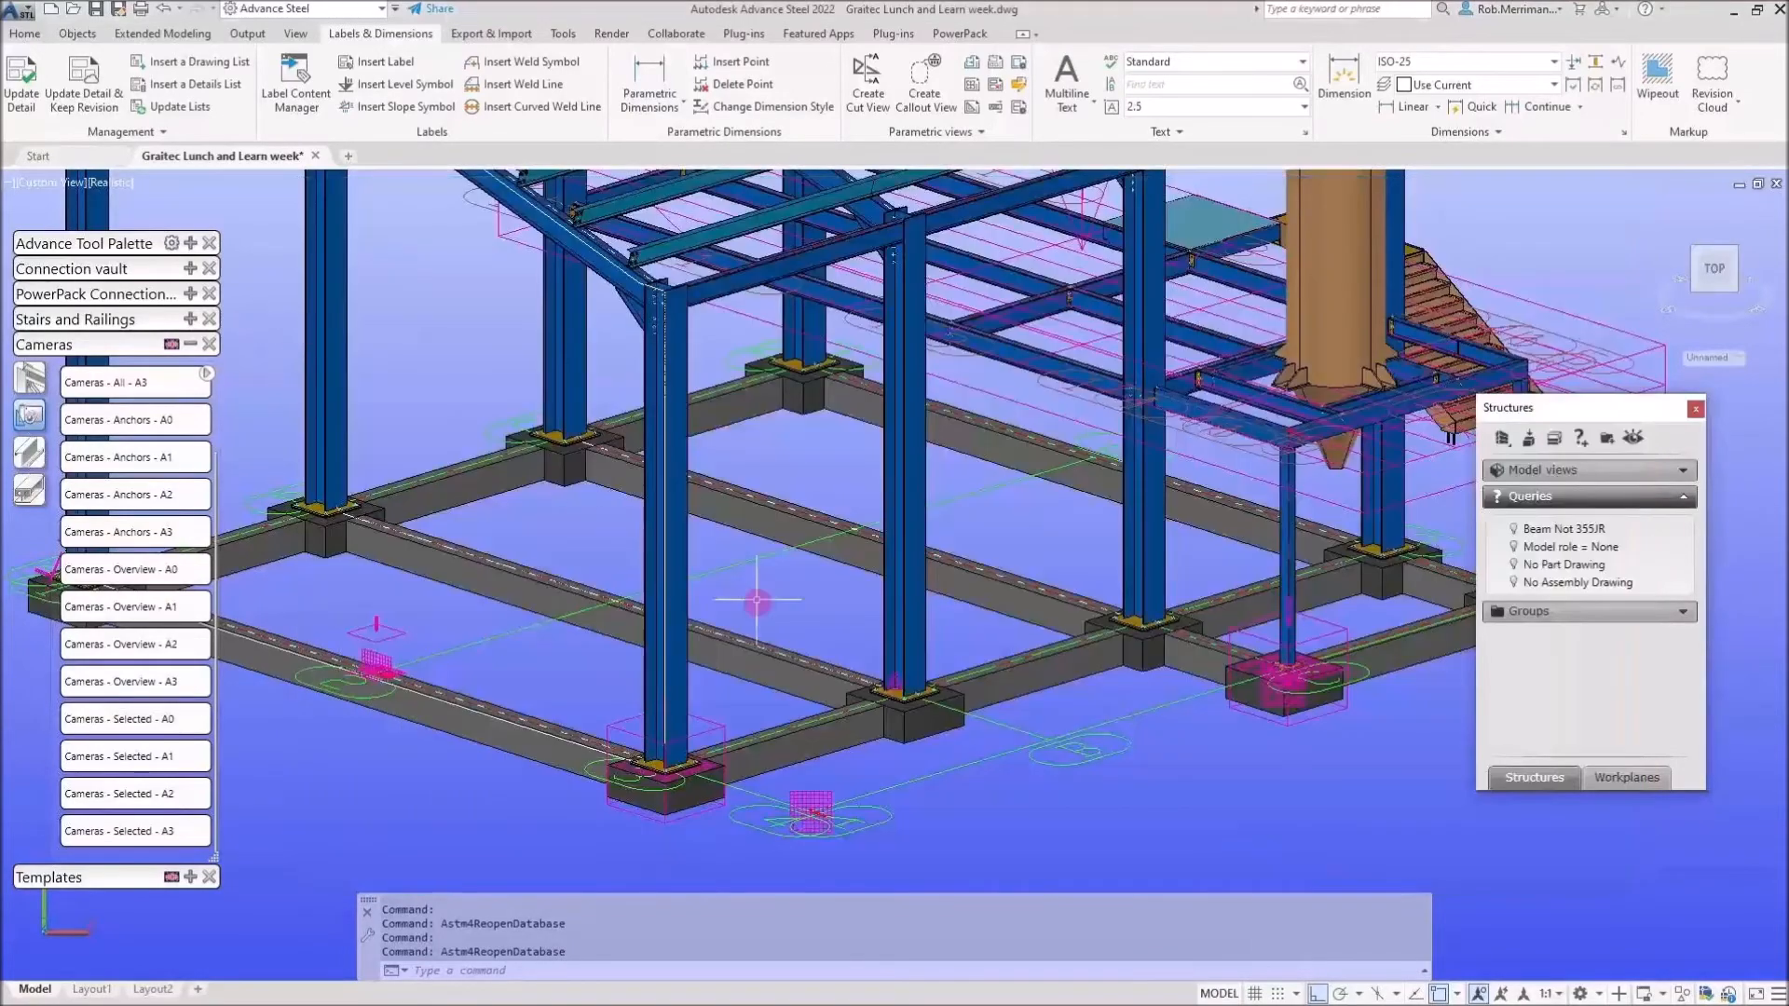
Select a roof rafter and inspect the Beams layer colour in Layer Properties.
scroll(758, 603, "down", 4)
scroll(838, 315, "up", 4)
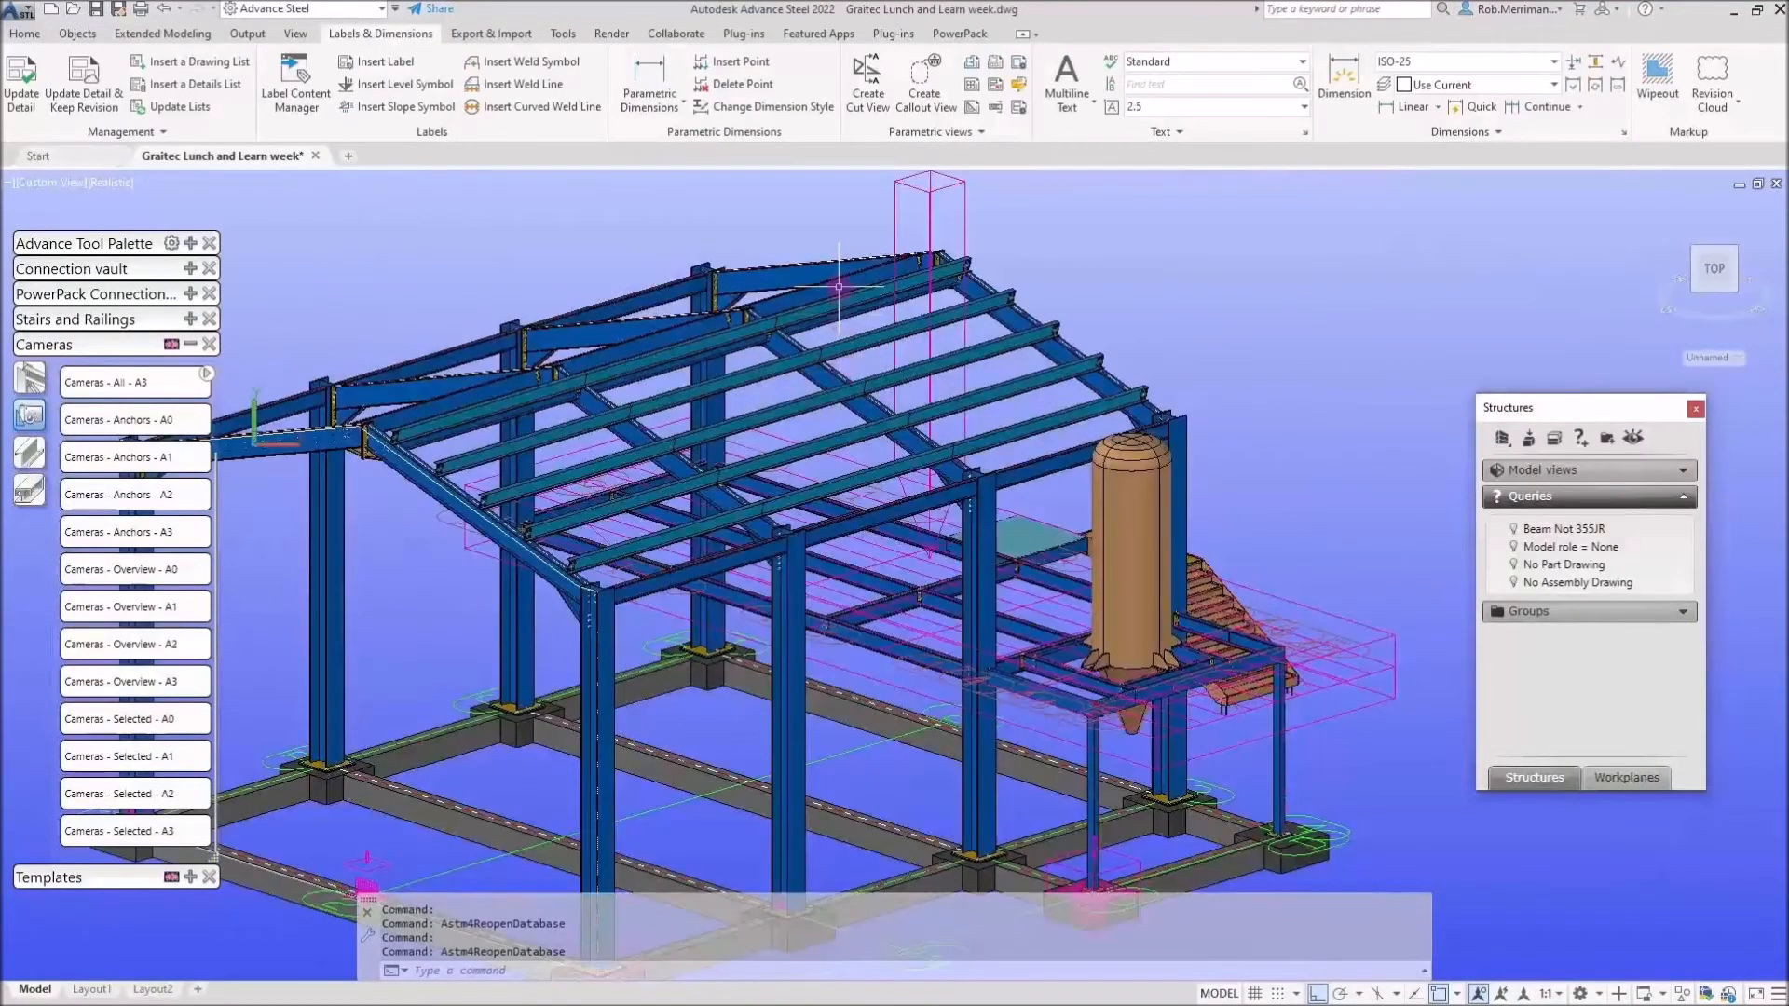
left_click(25, 33)
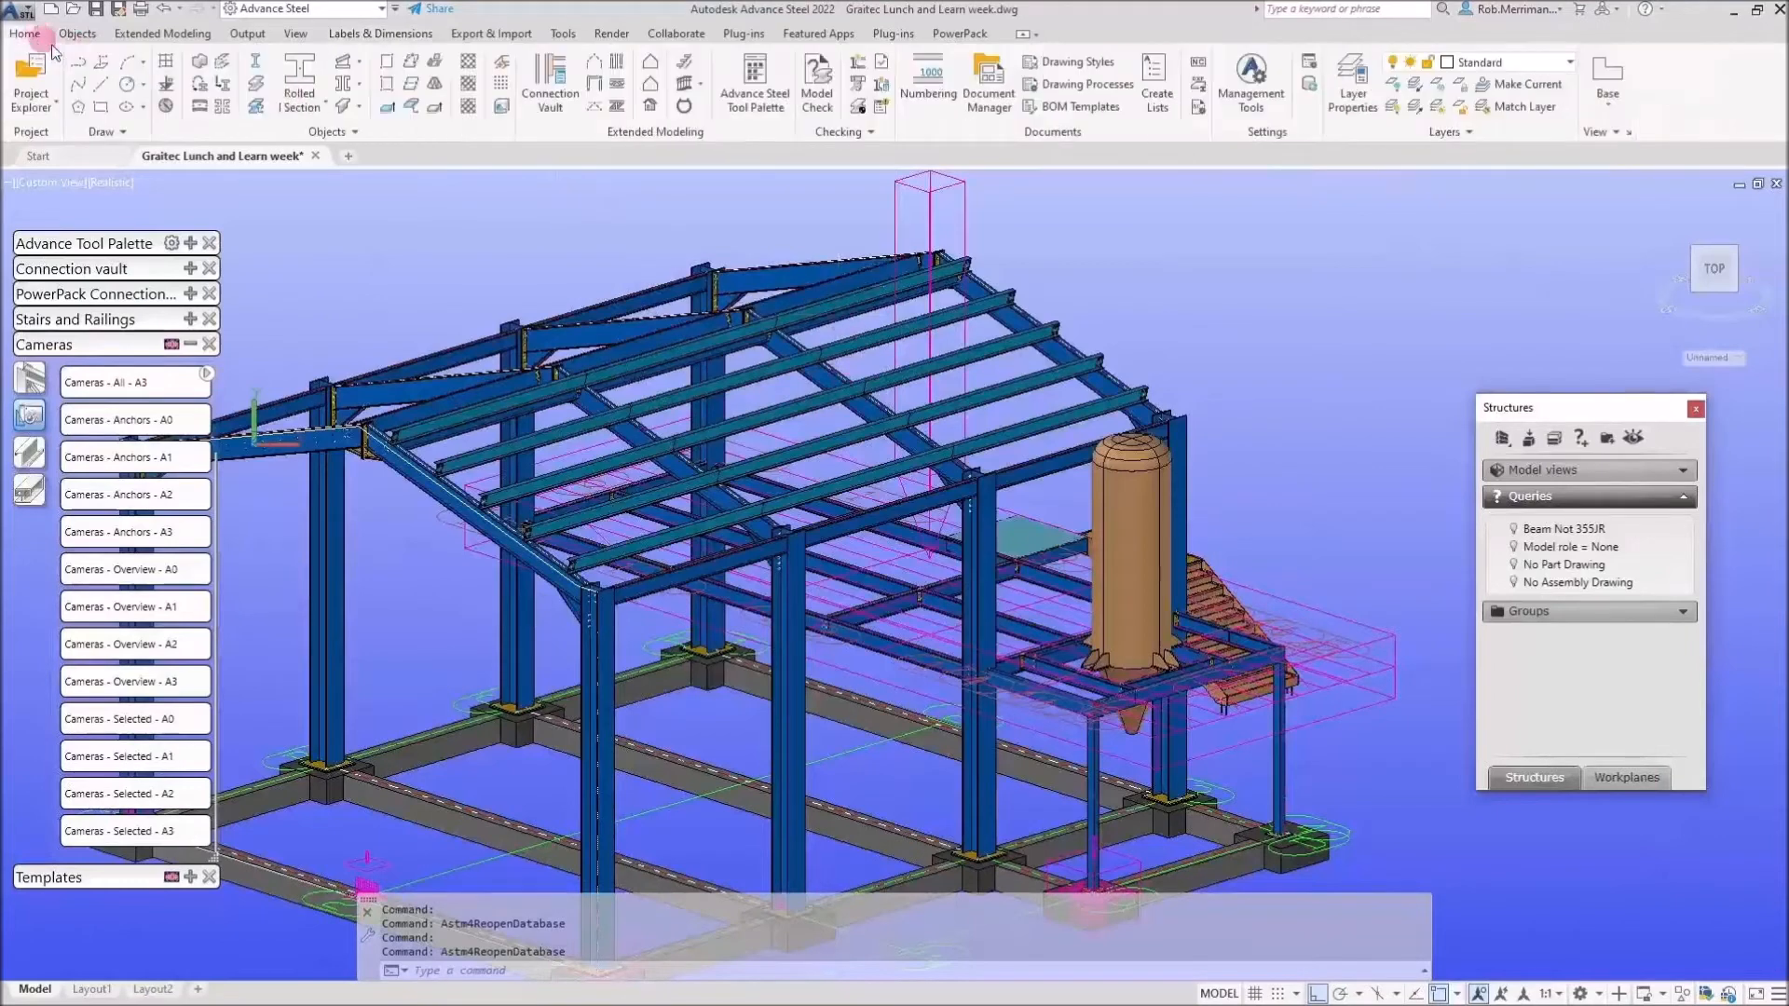
left_click(810, 272)
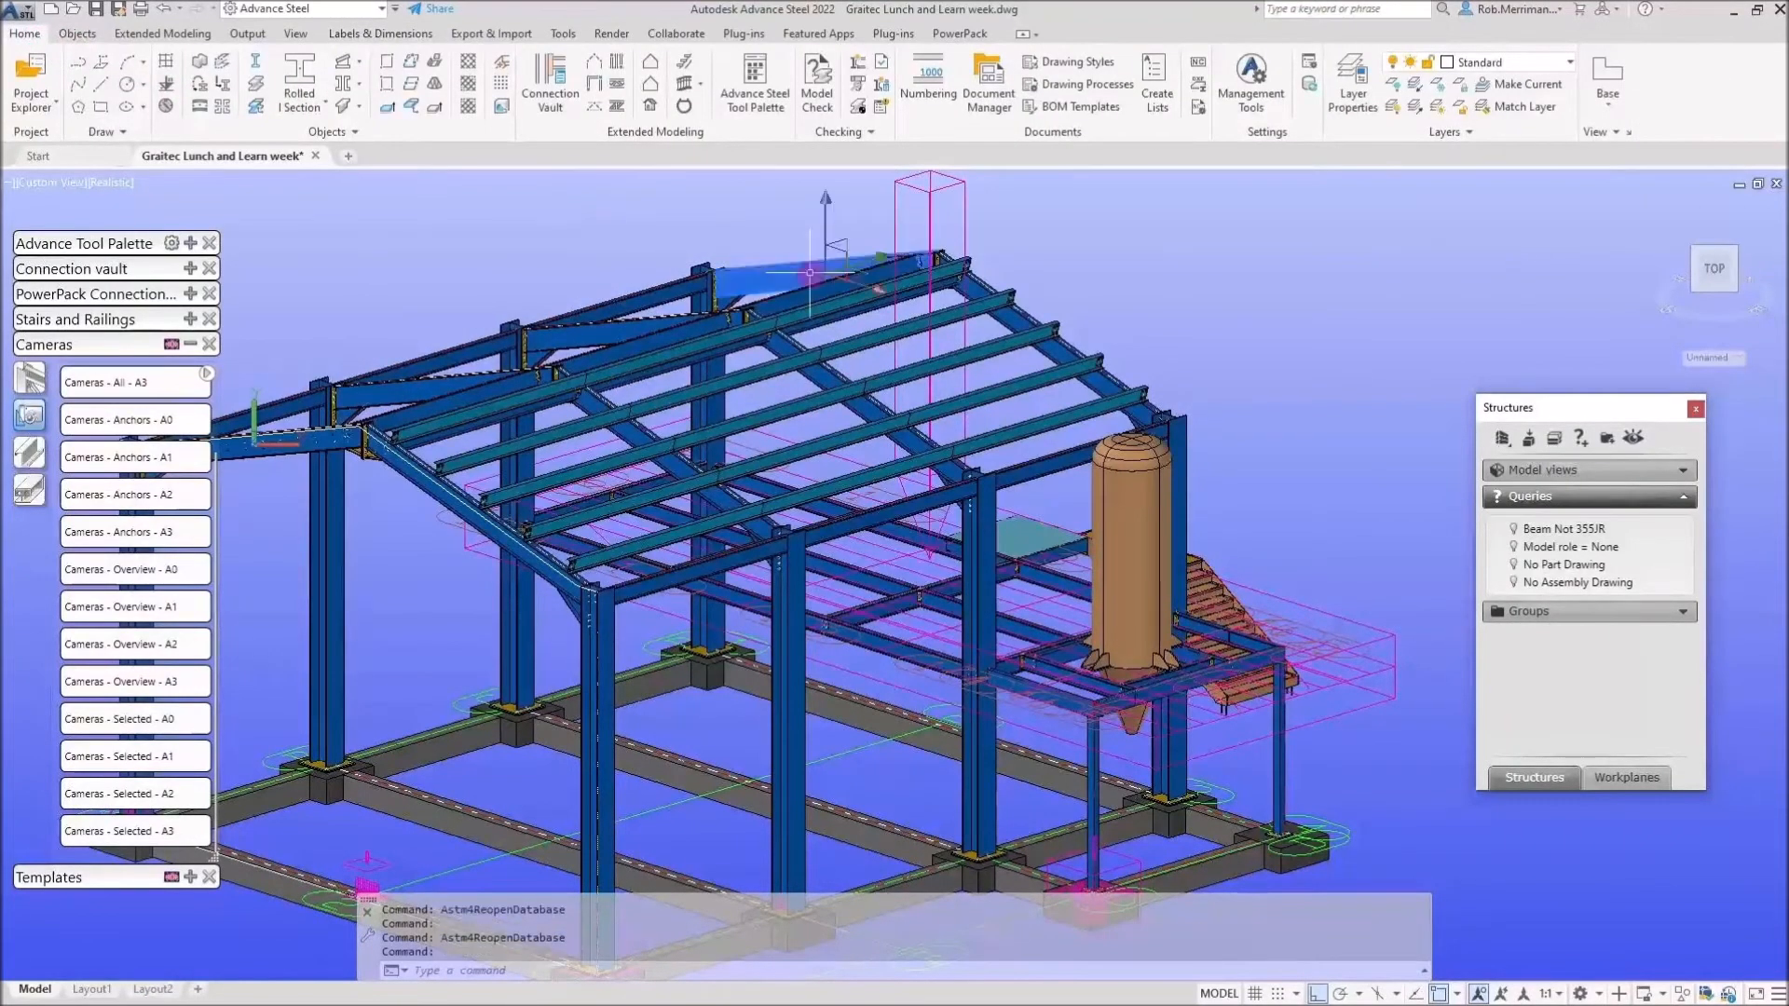
left_click(1348, 91)
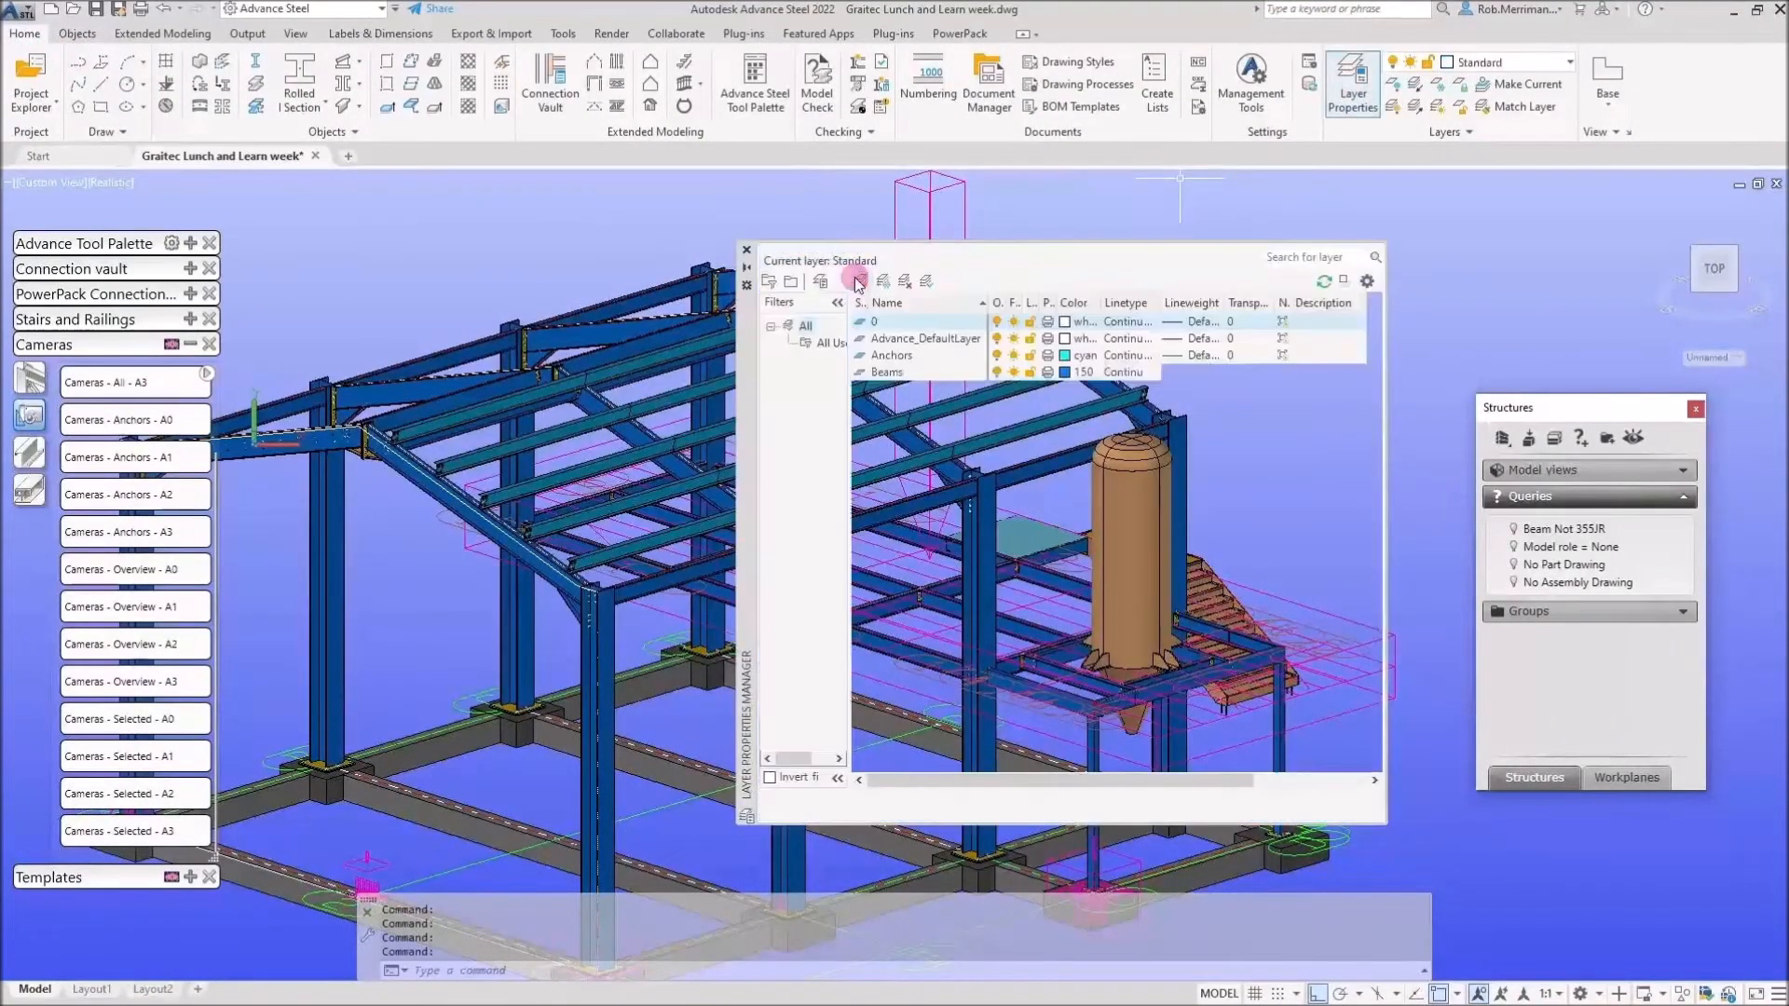
left_click(897, 371)
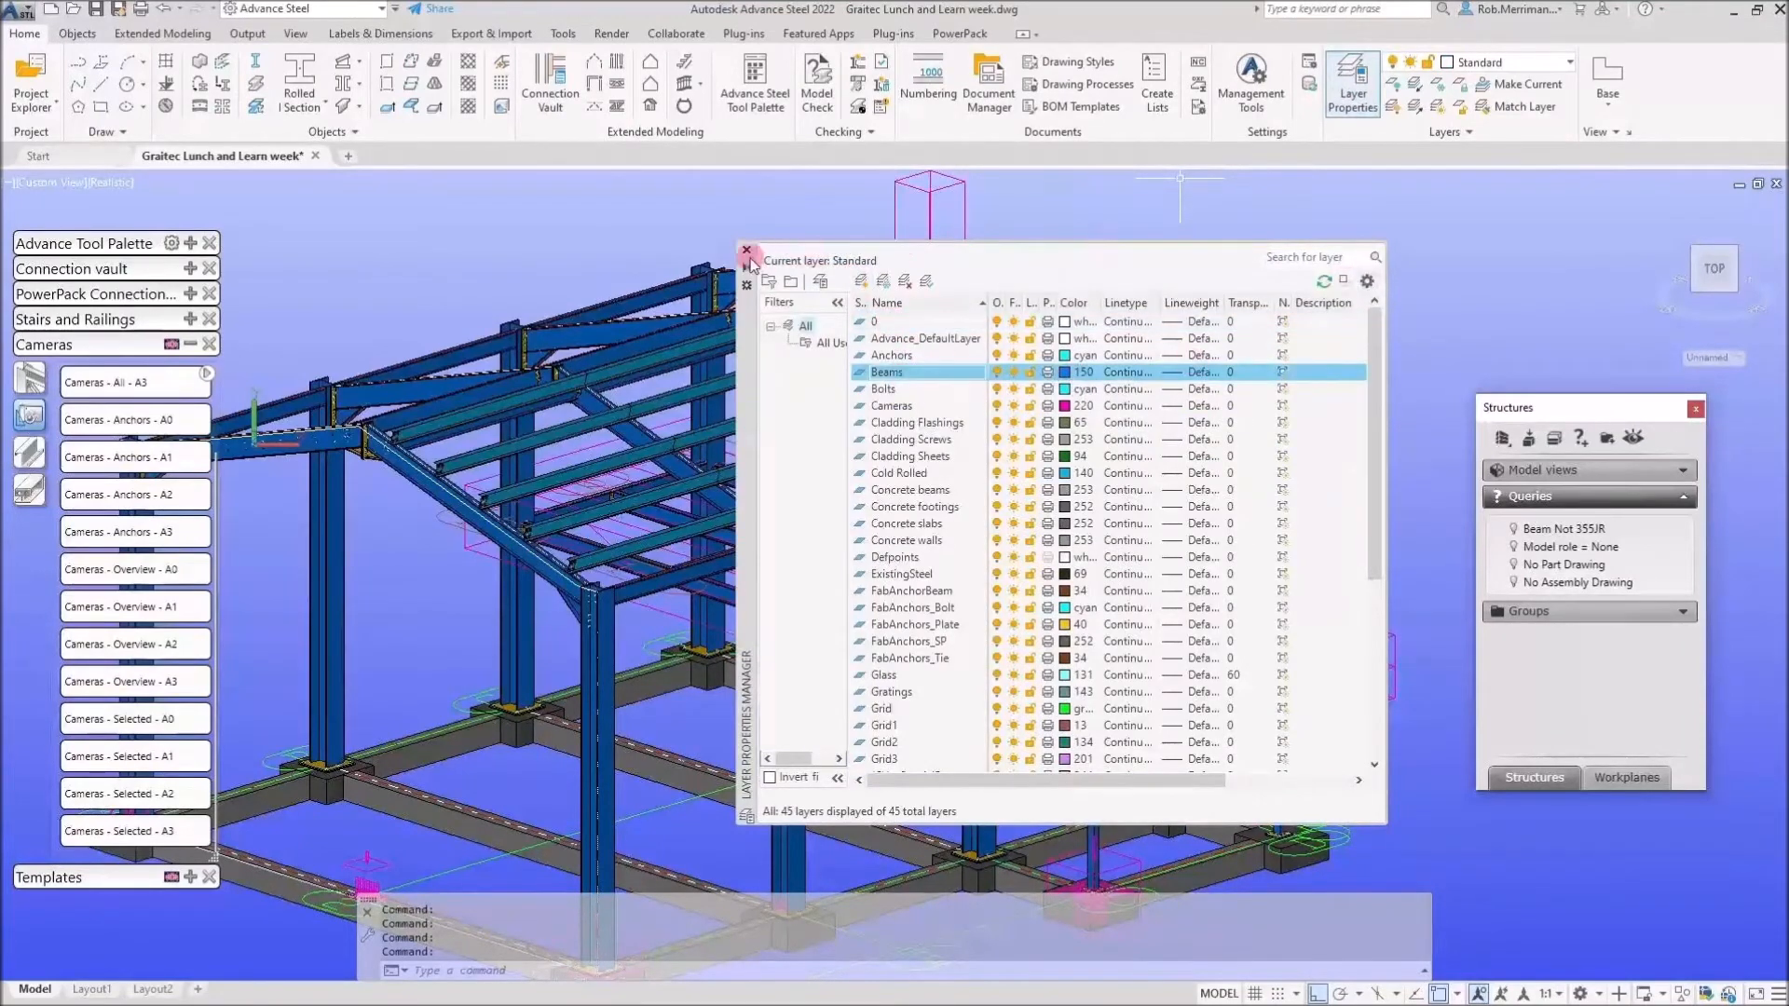
left_click(746, 250)
Clear the selection, reload the updated defaults, and start a camera on the Cameras layer.
key("Escape")
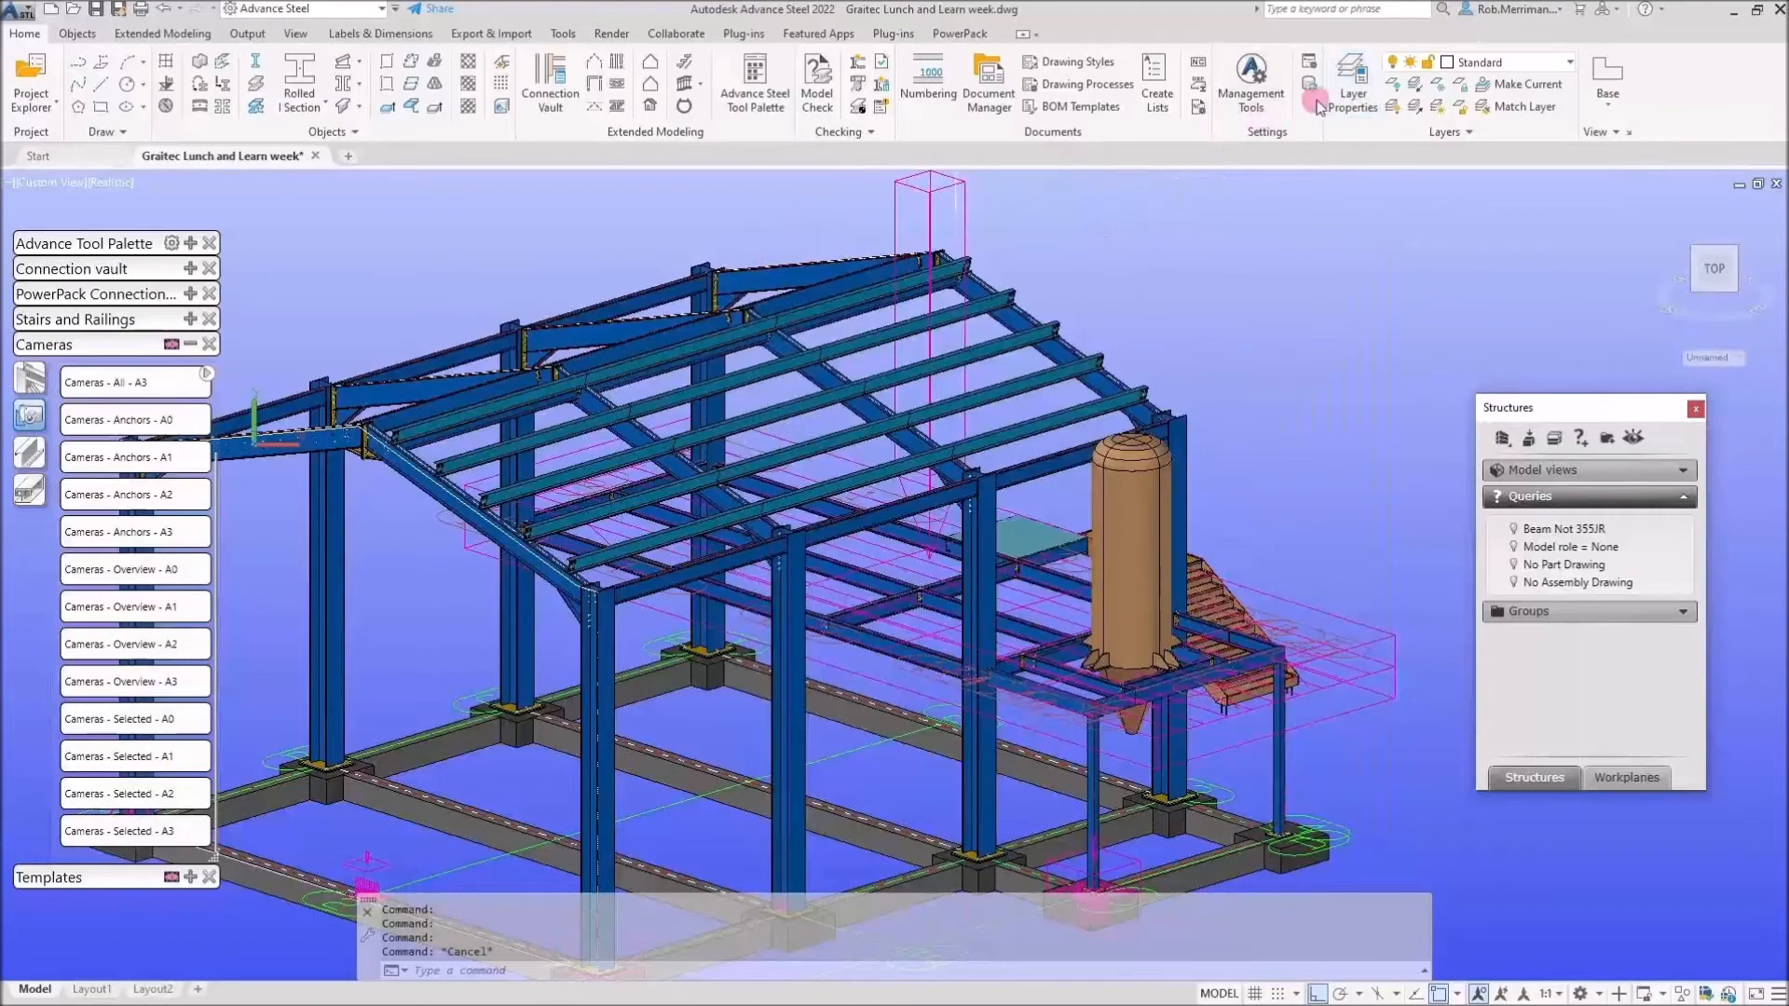
left_click(1310, 86)
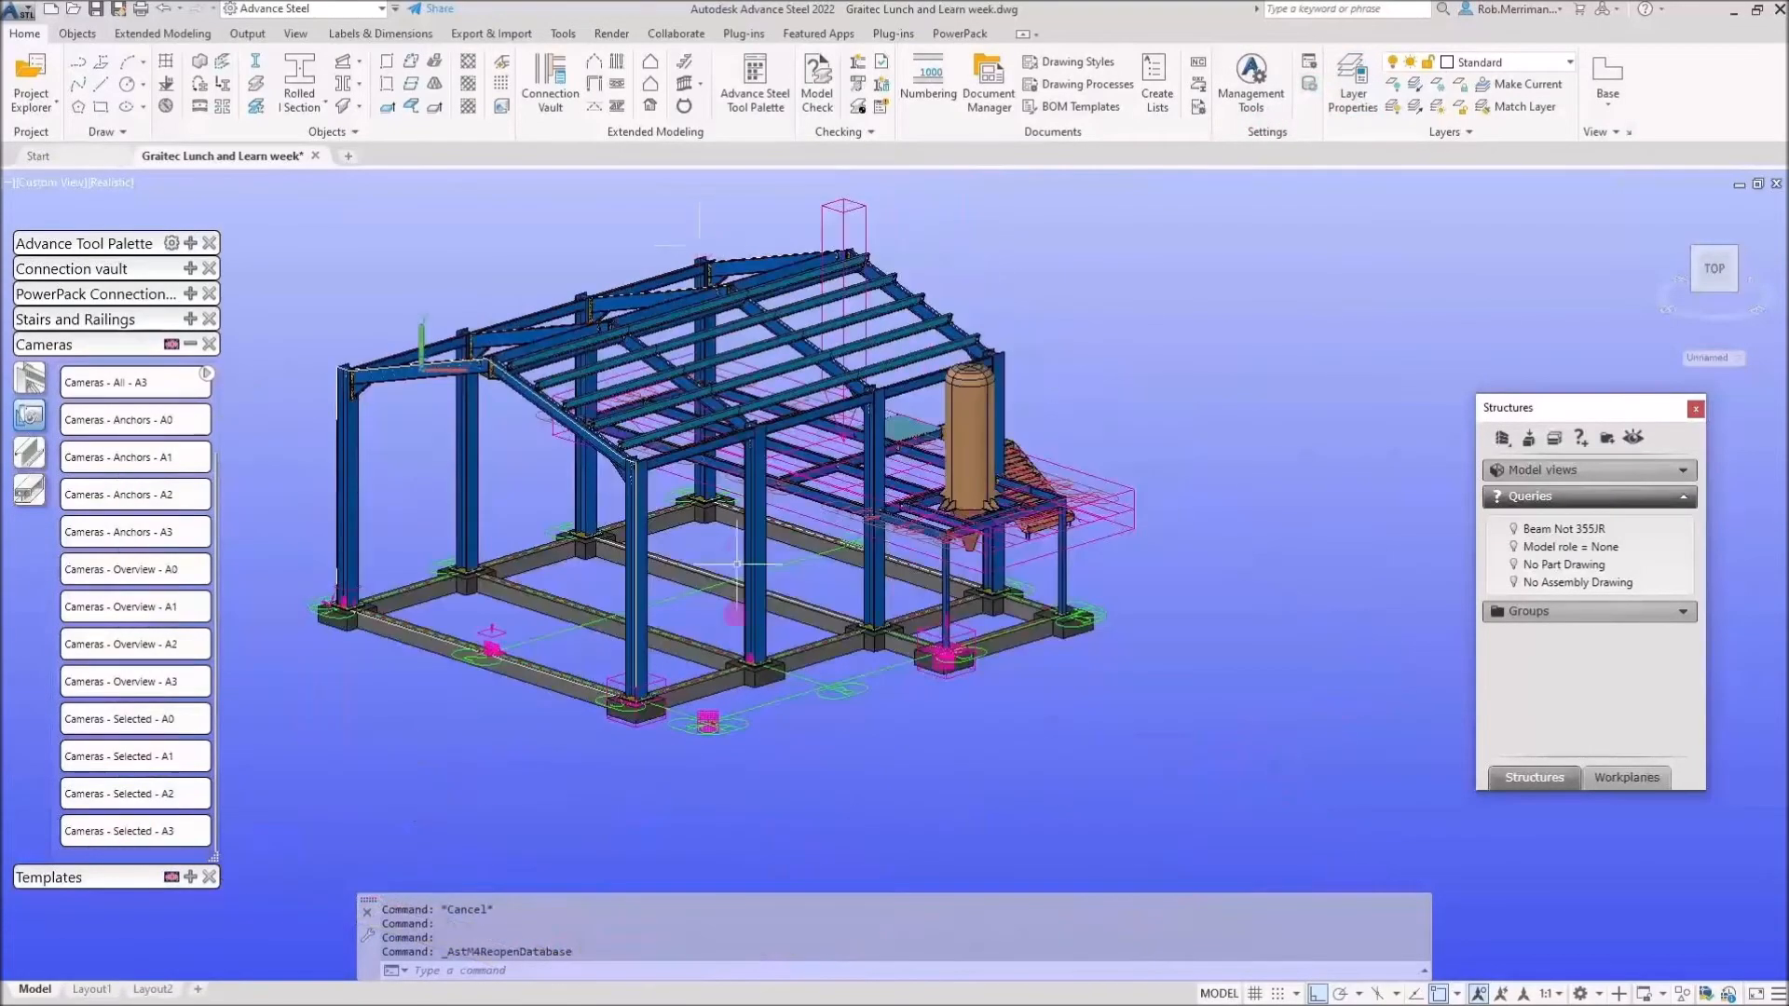
scroll(730, 716, "up", 5)
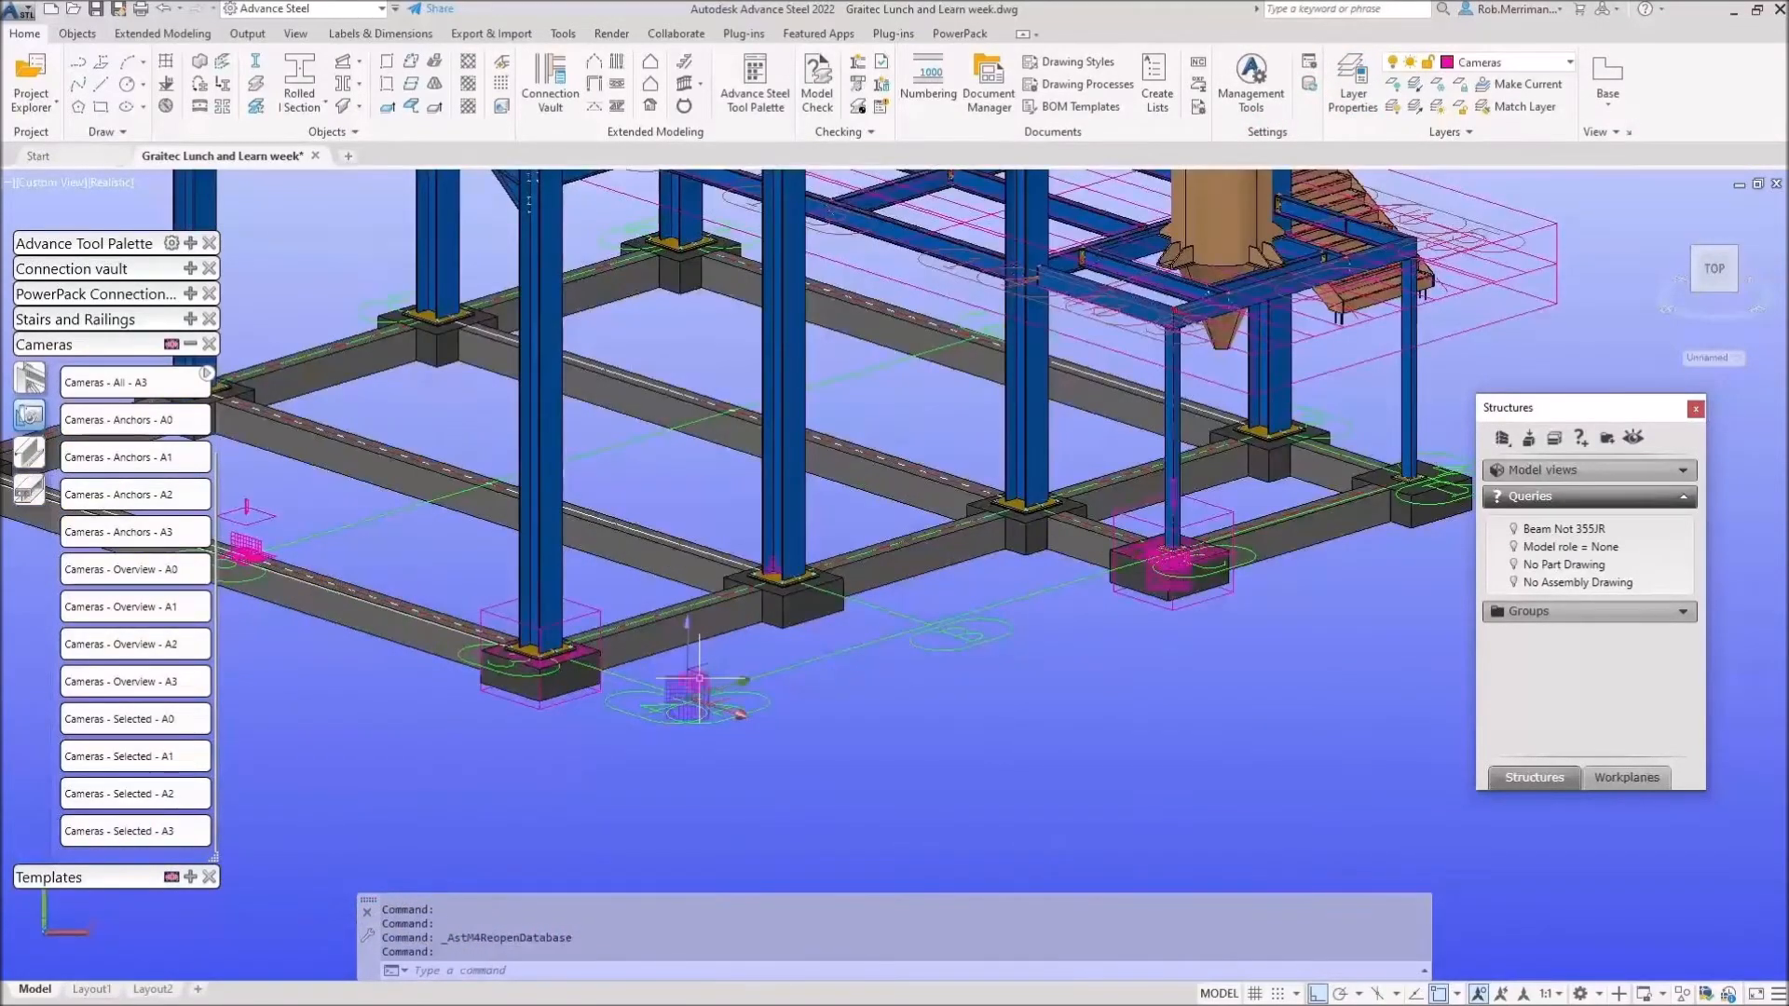
left_click(146, 492)
Detail the selected camera with Cameras - Selected - A1 as drawing number 157.
left_click(154, 757)
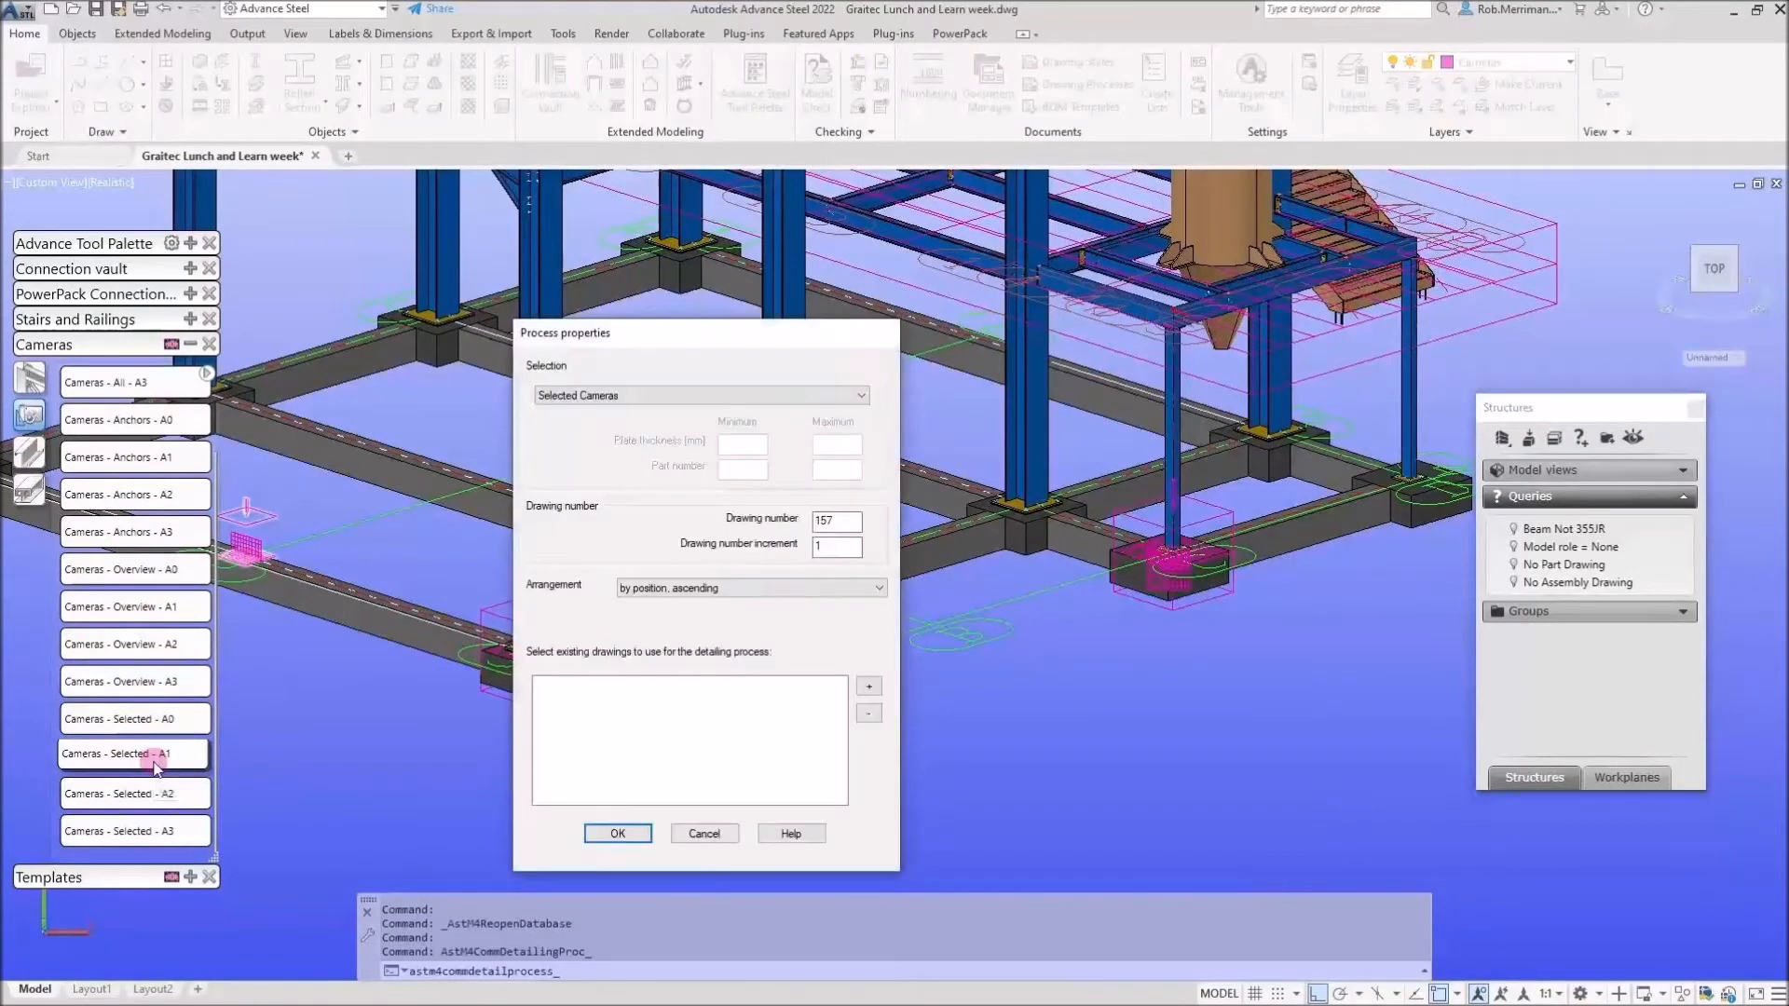
left_click(619, 833)
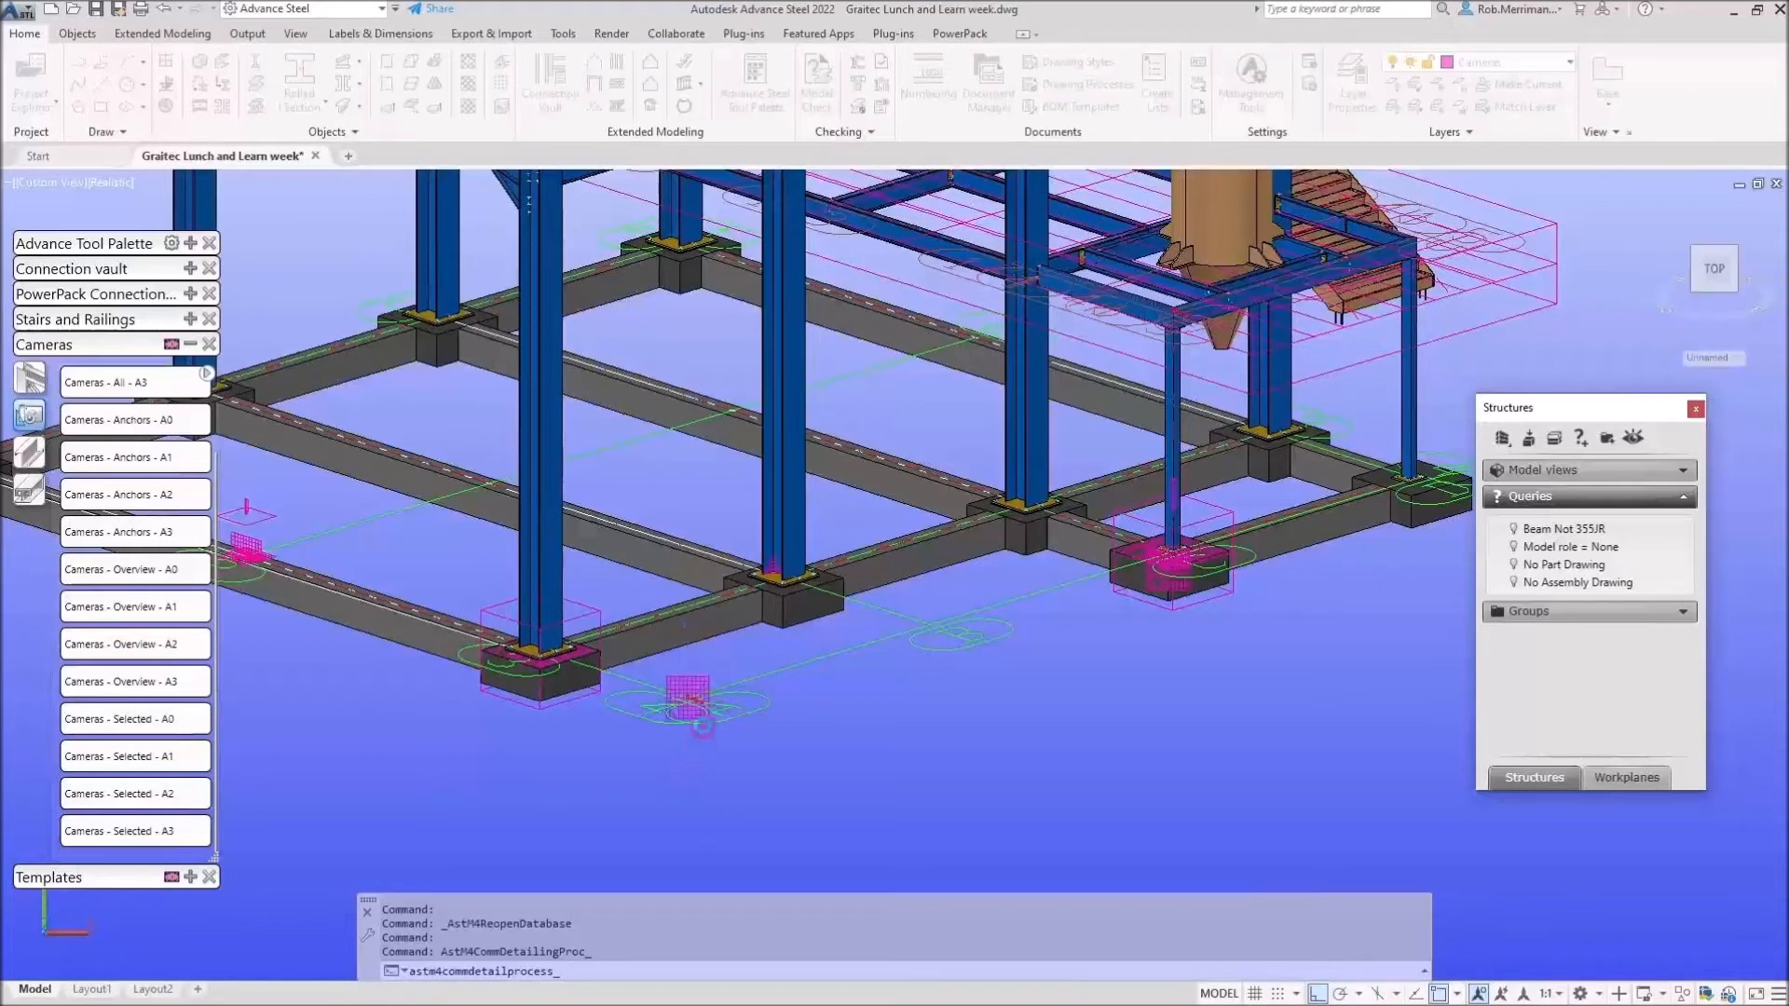
left_click(701, 688)
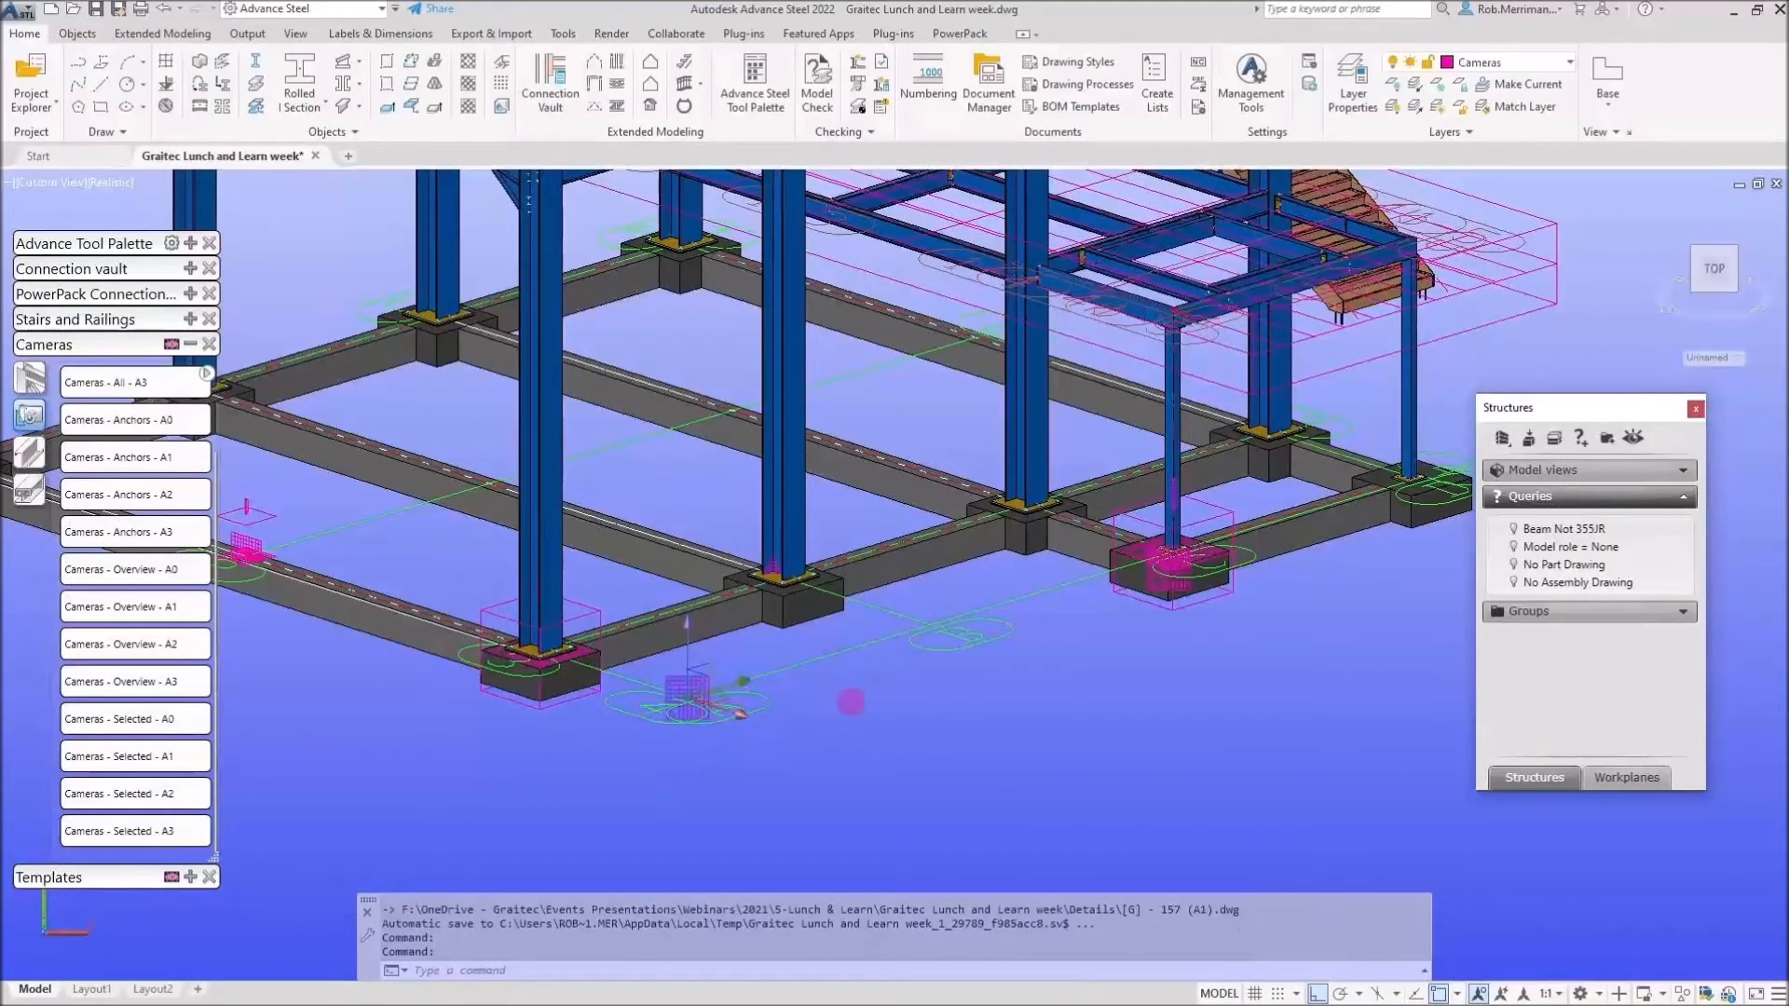
right_click(869, 695)
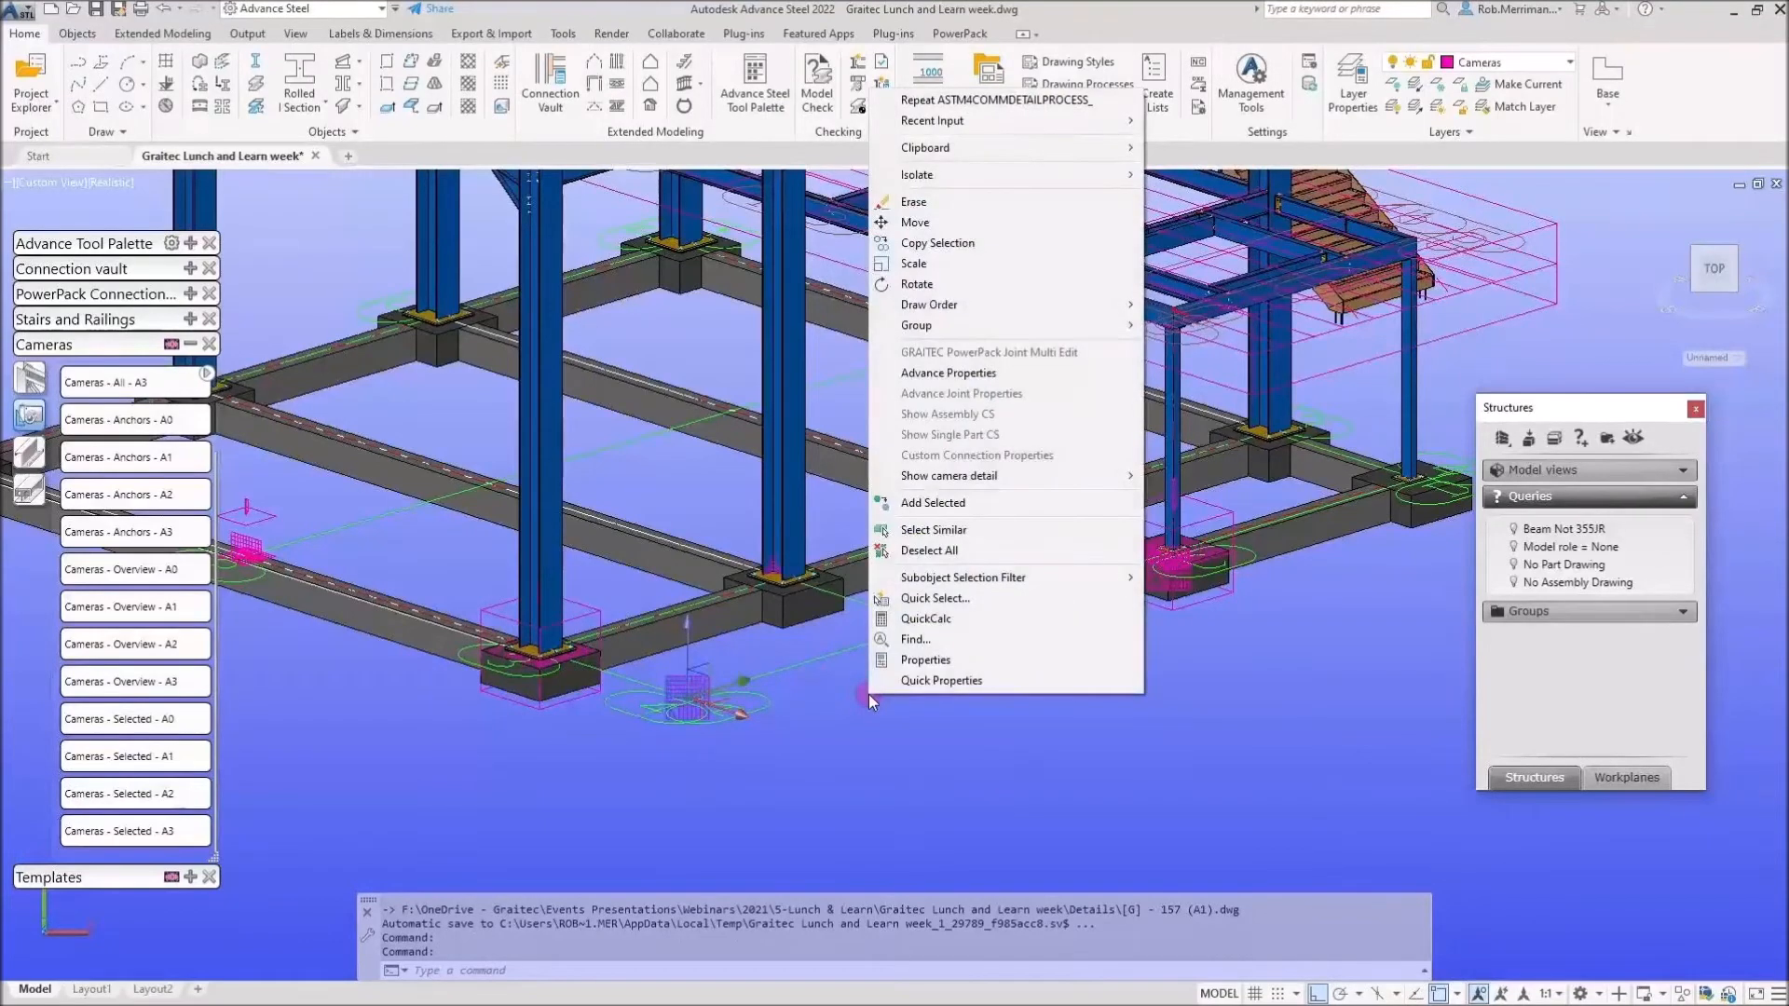
mouse_move(993, 477)
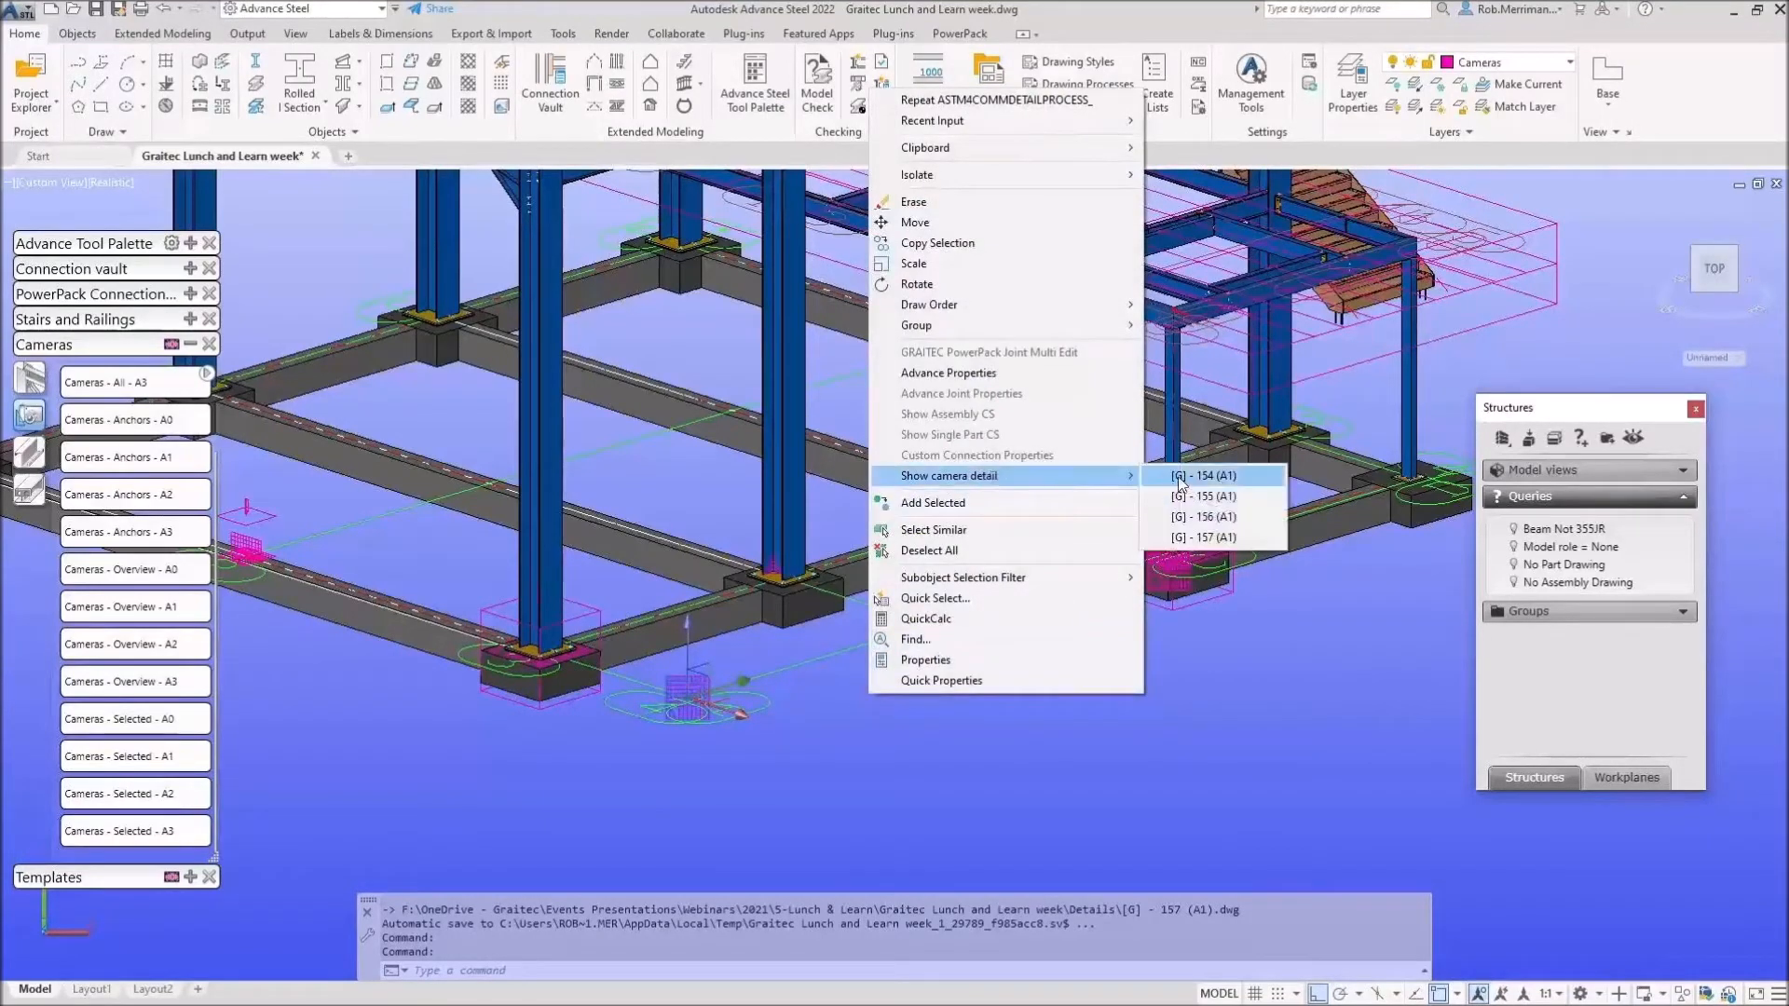
left_click(1192, 538)
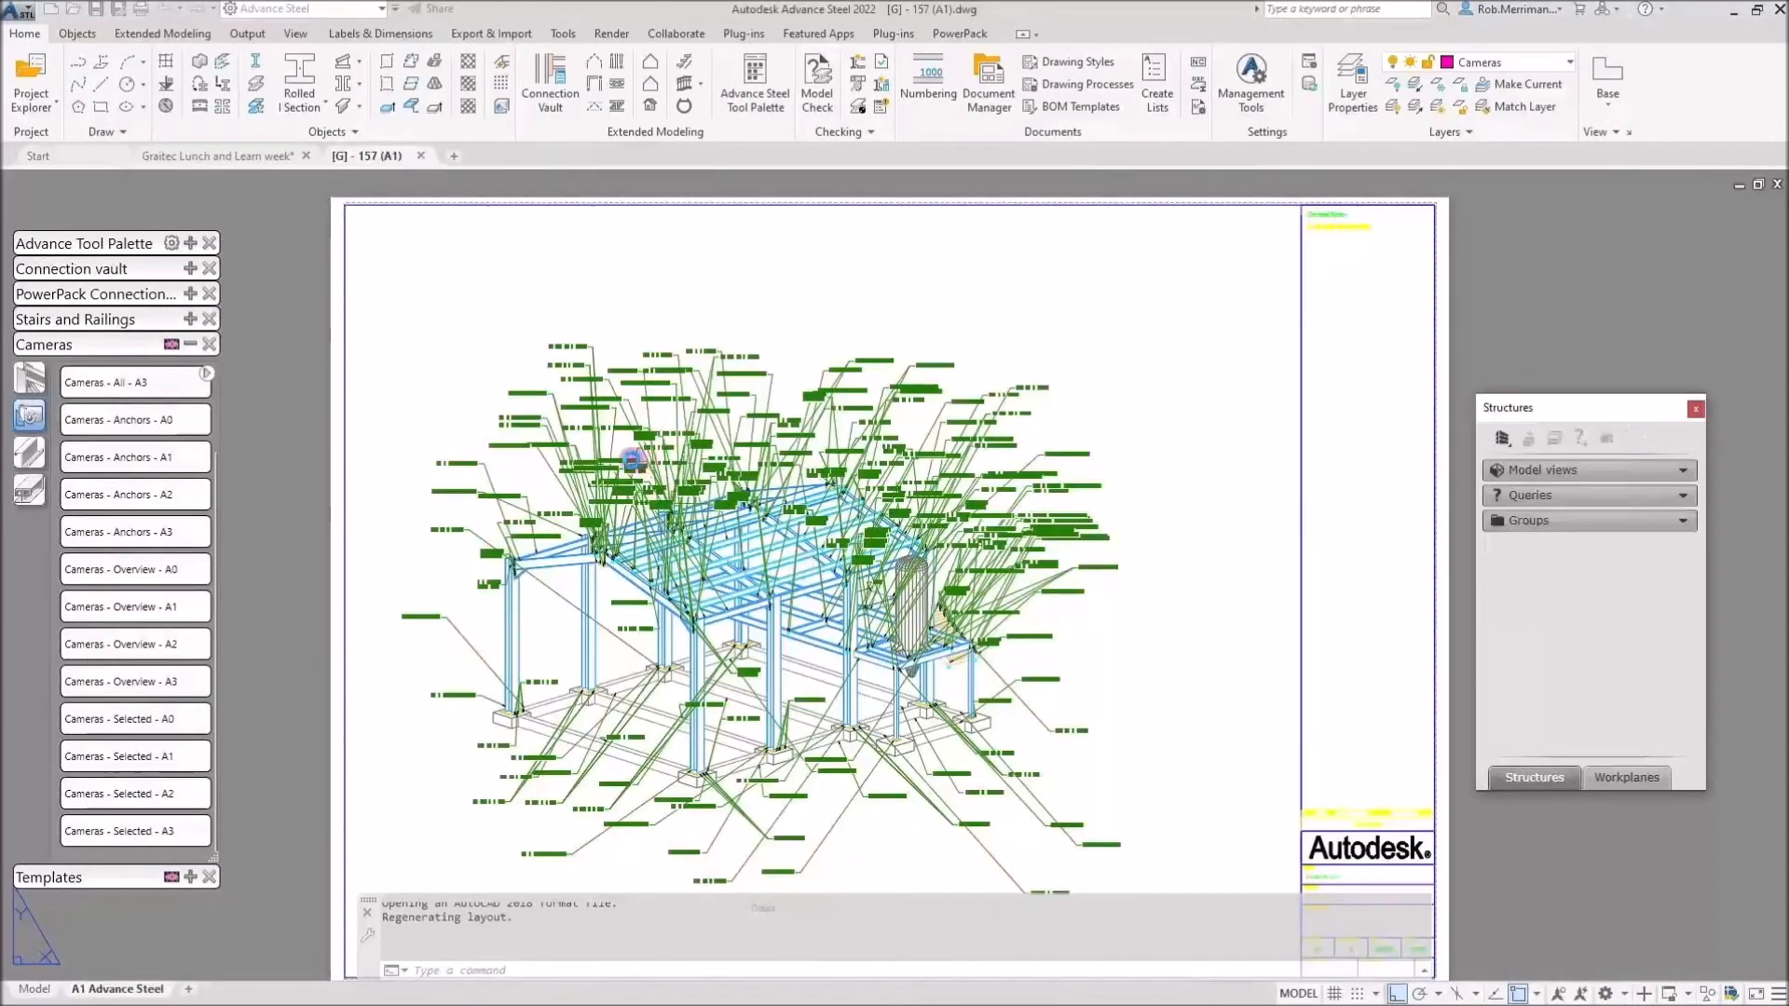
left_click(606, 465)
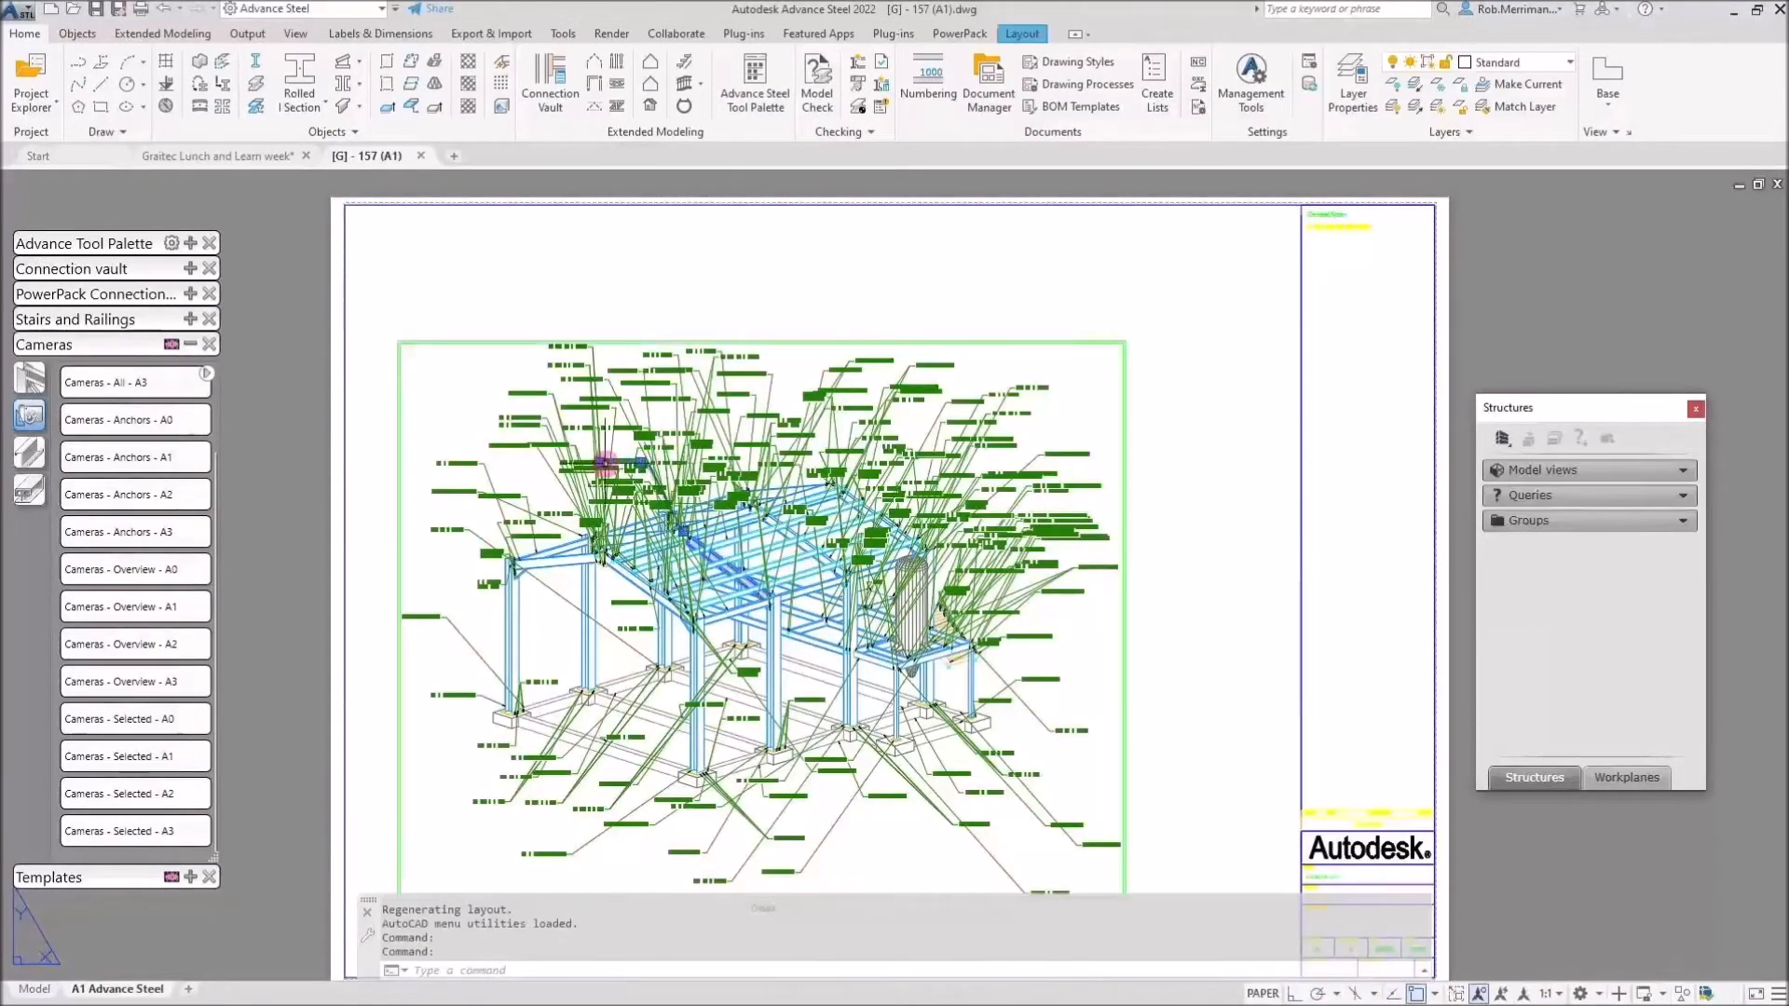
right_click(622, 399, "shift")
left_click(520, 415)
key("Escape")
left_click(587, 407)
right_click(587, 407, "shift")
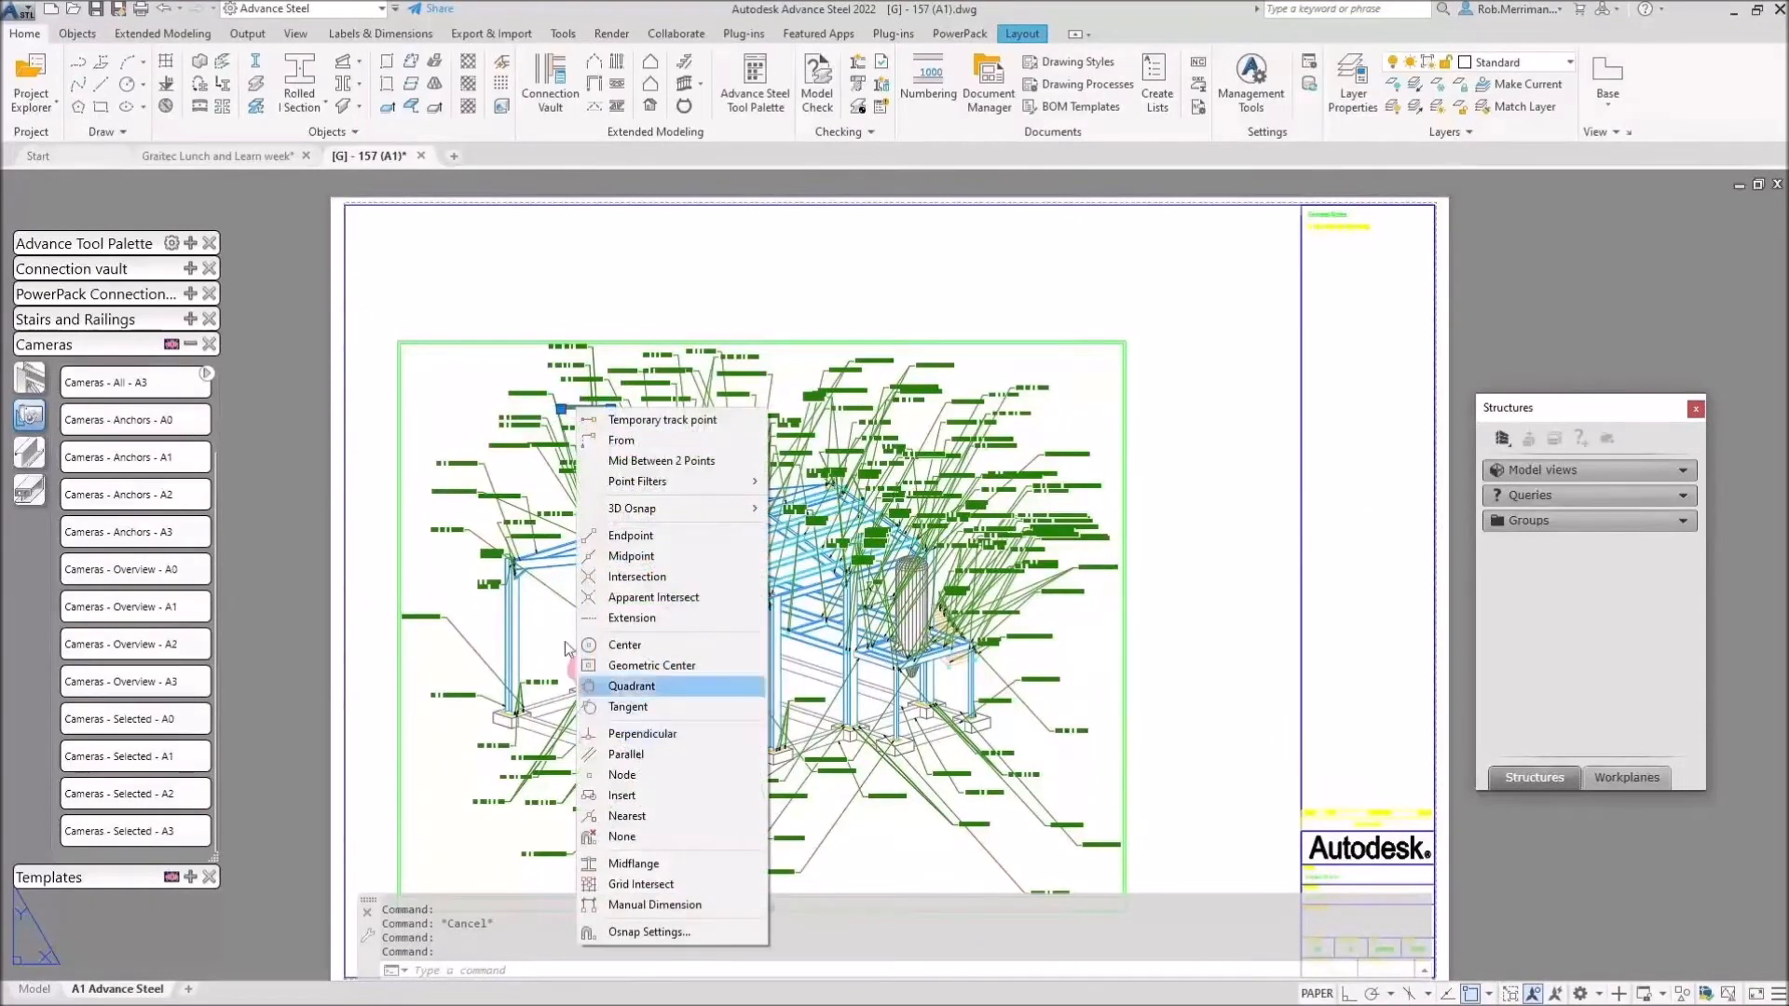
left_click(461, 467)
right_click(473, 309, "shift")
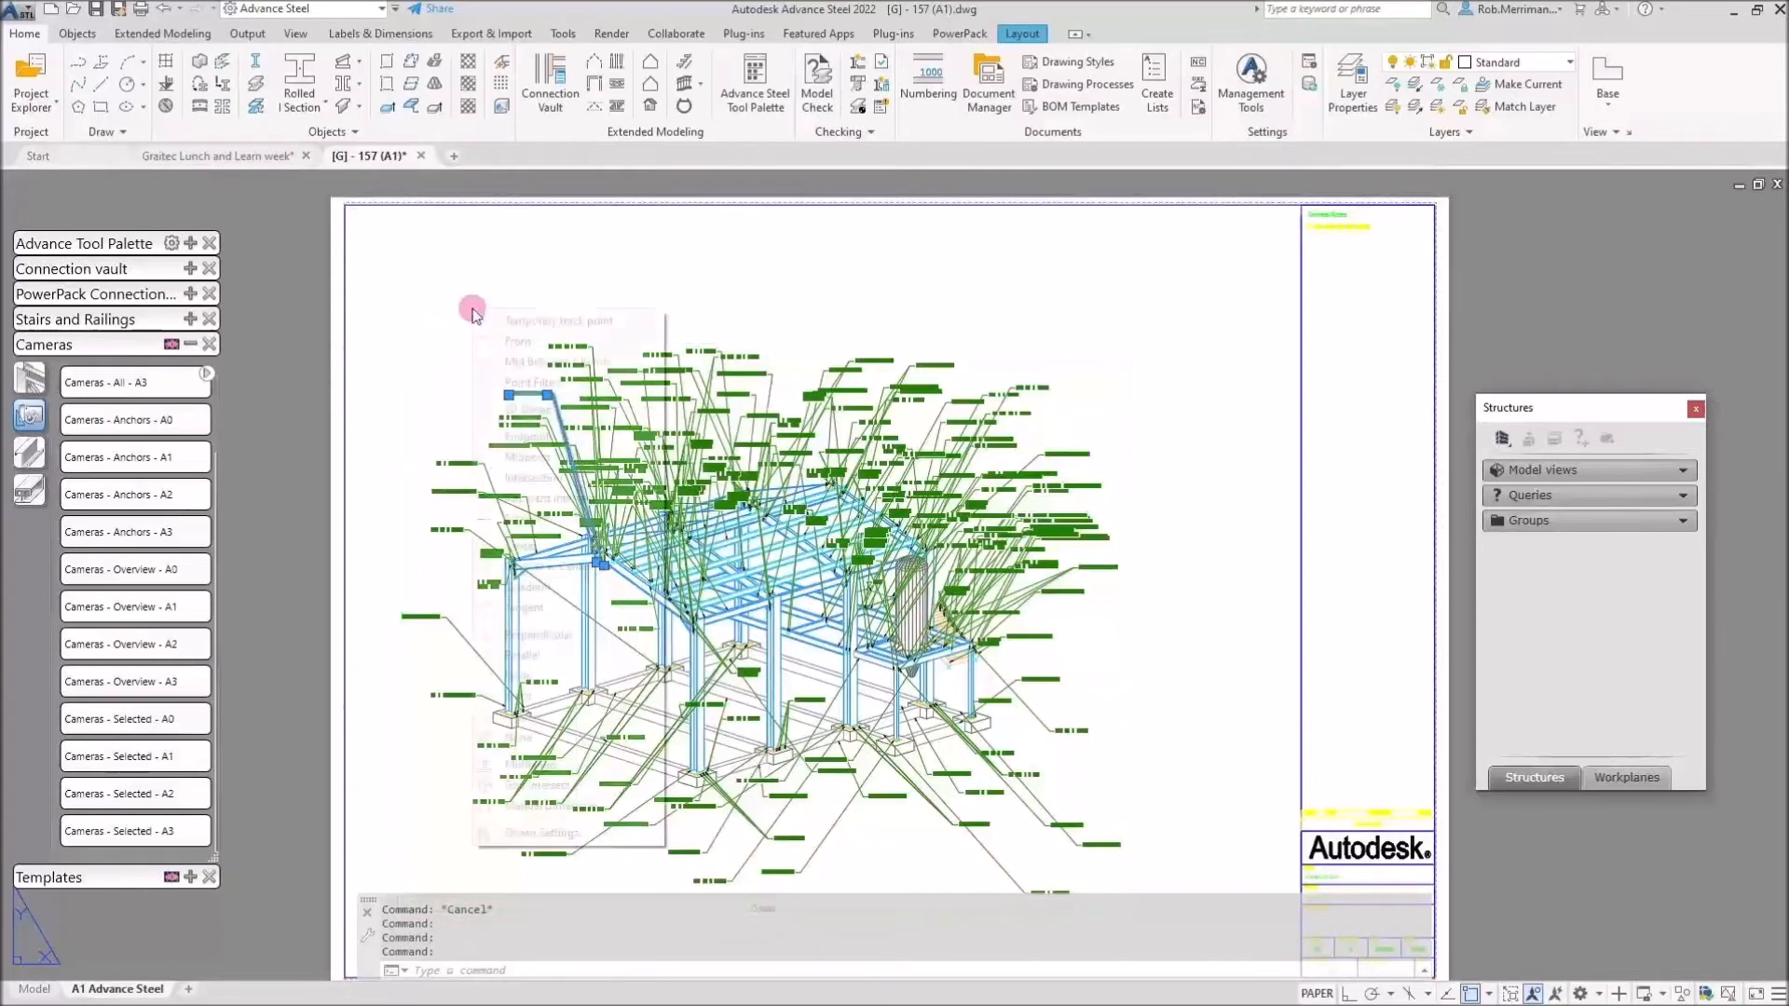
left_click(504, 341)
right_click(510, 319)
Select all similar part labels and delete all 192, then check the eaves beam's layer.
left_click(596, 717)
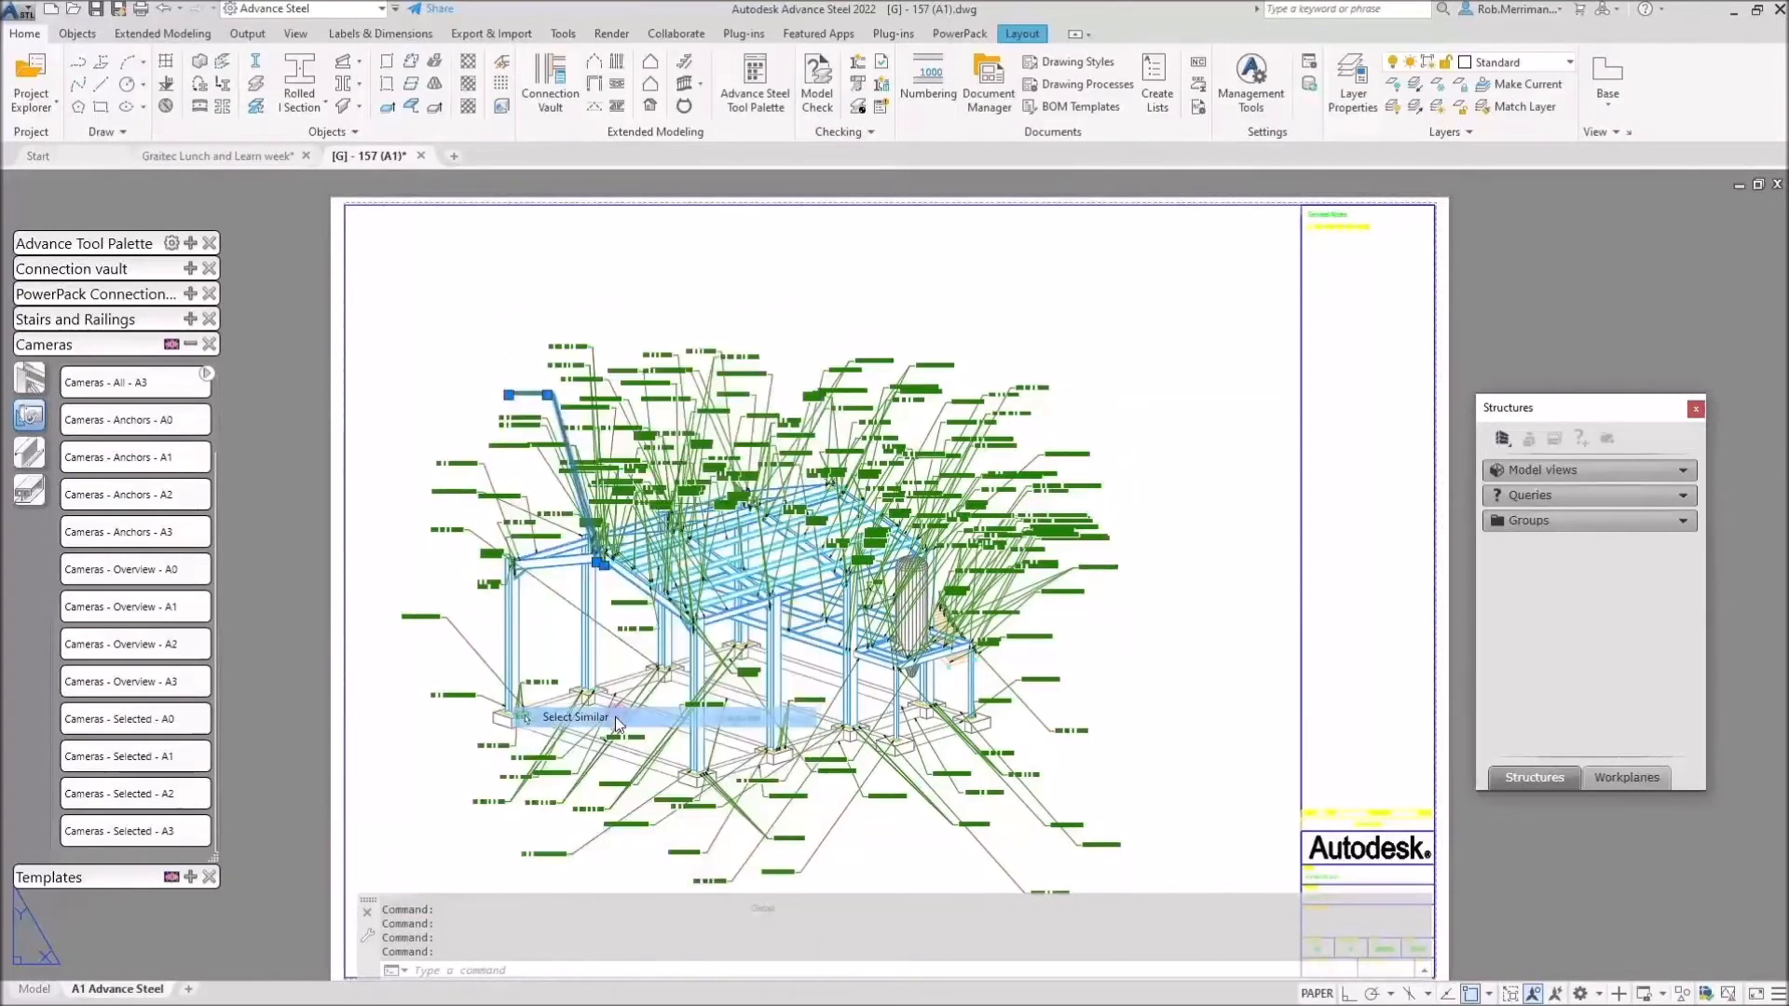
scroll(708, 662, "down", 3)
scroll(739, 811, "up", 8)
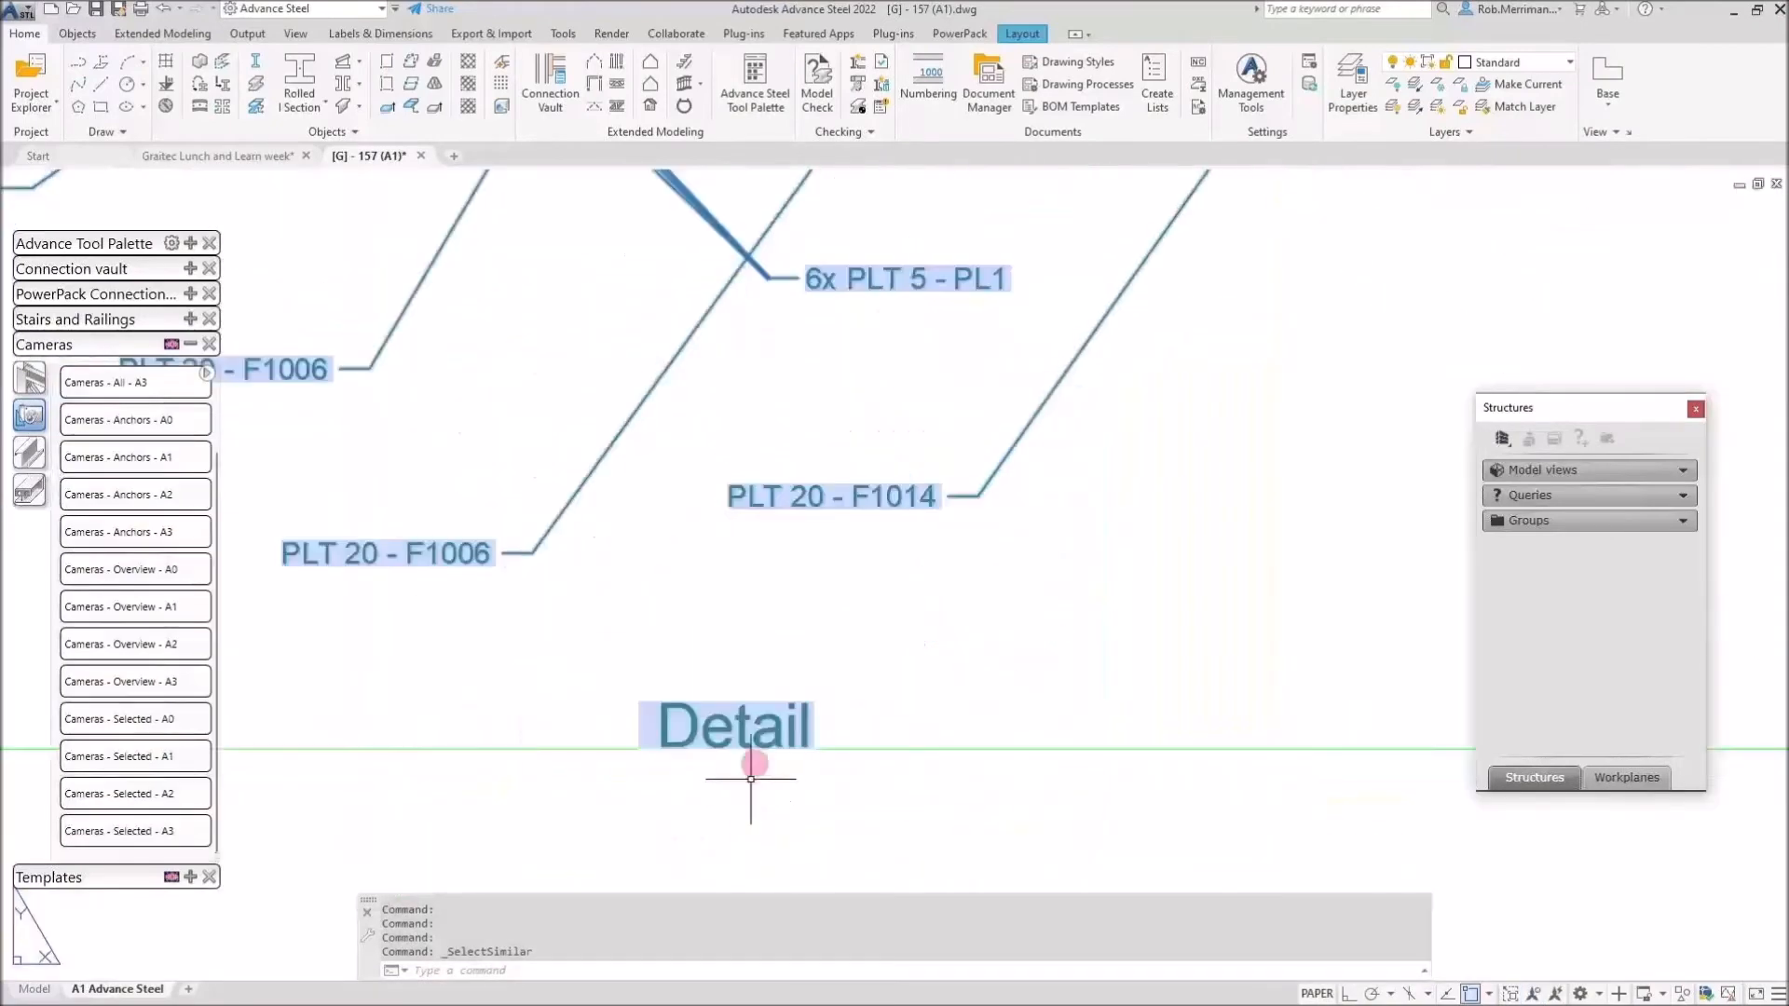
key("Delete")
scroll(756, 741, "down", 6)
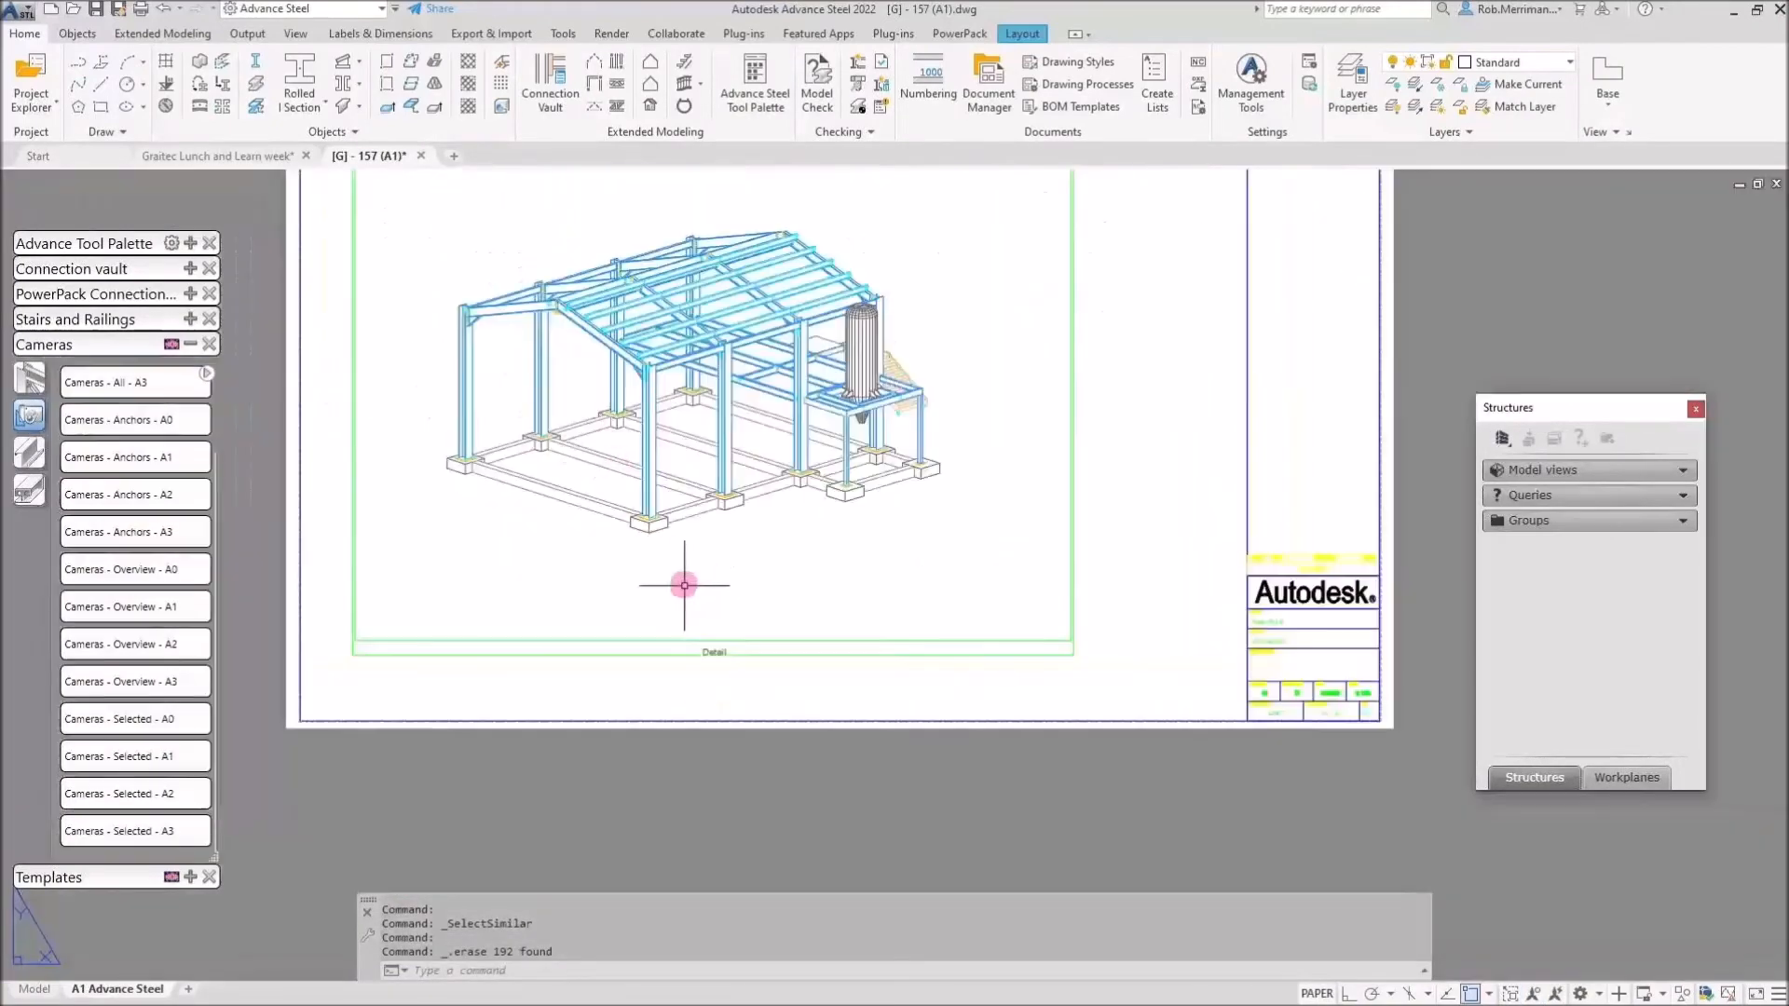
scroll(519, 289, "up", 4)
left_click(507, 330)
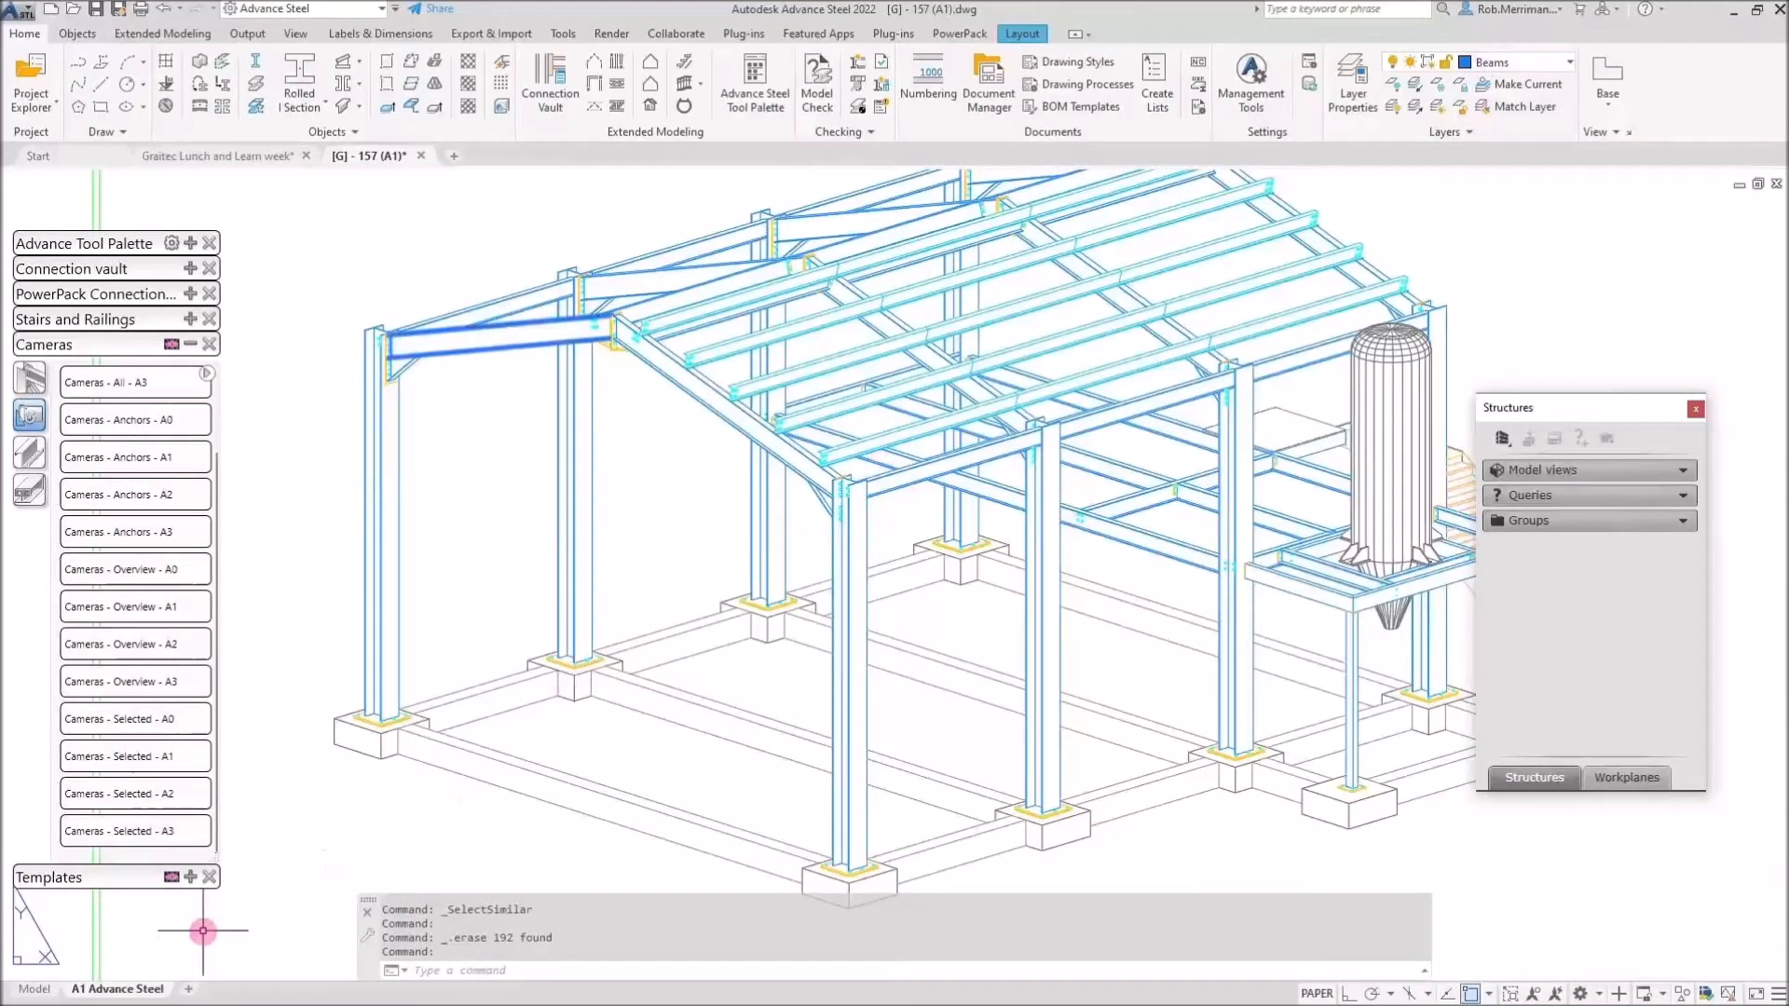
key("Escape")
In the A1 layout's page setup, set plot style Color 150 to print in index colour 150.
right_click(137, 991)
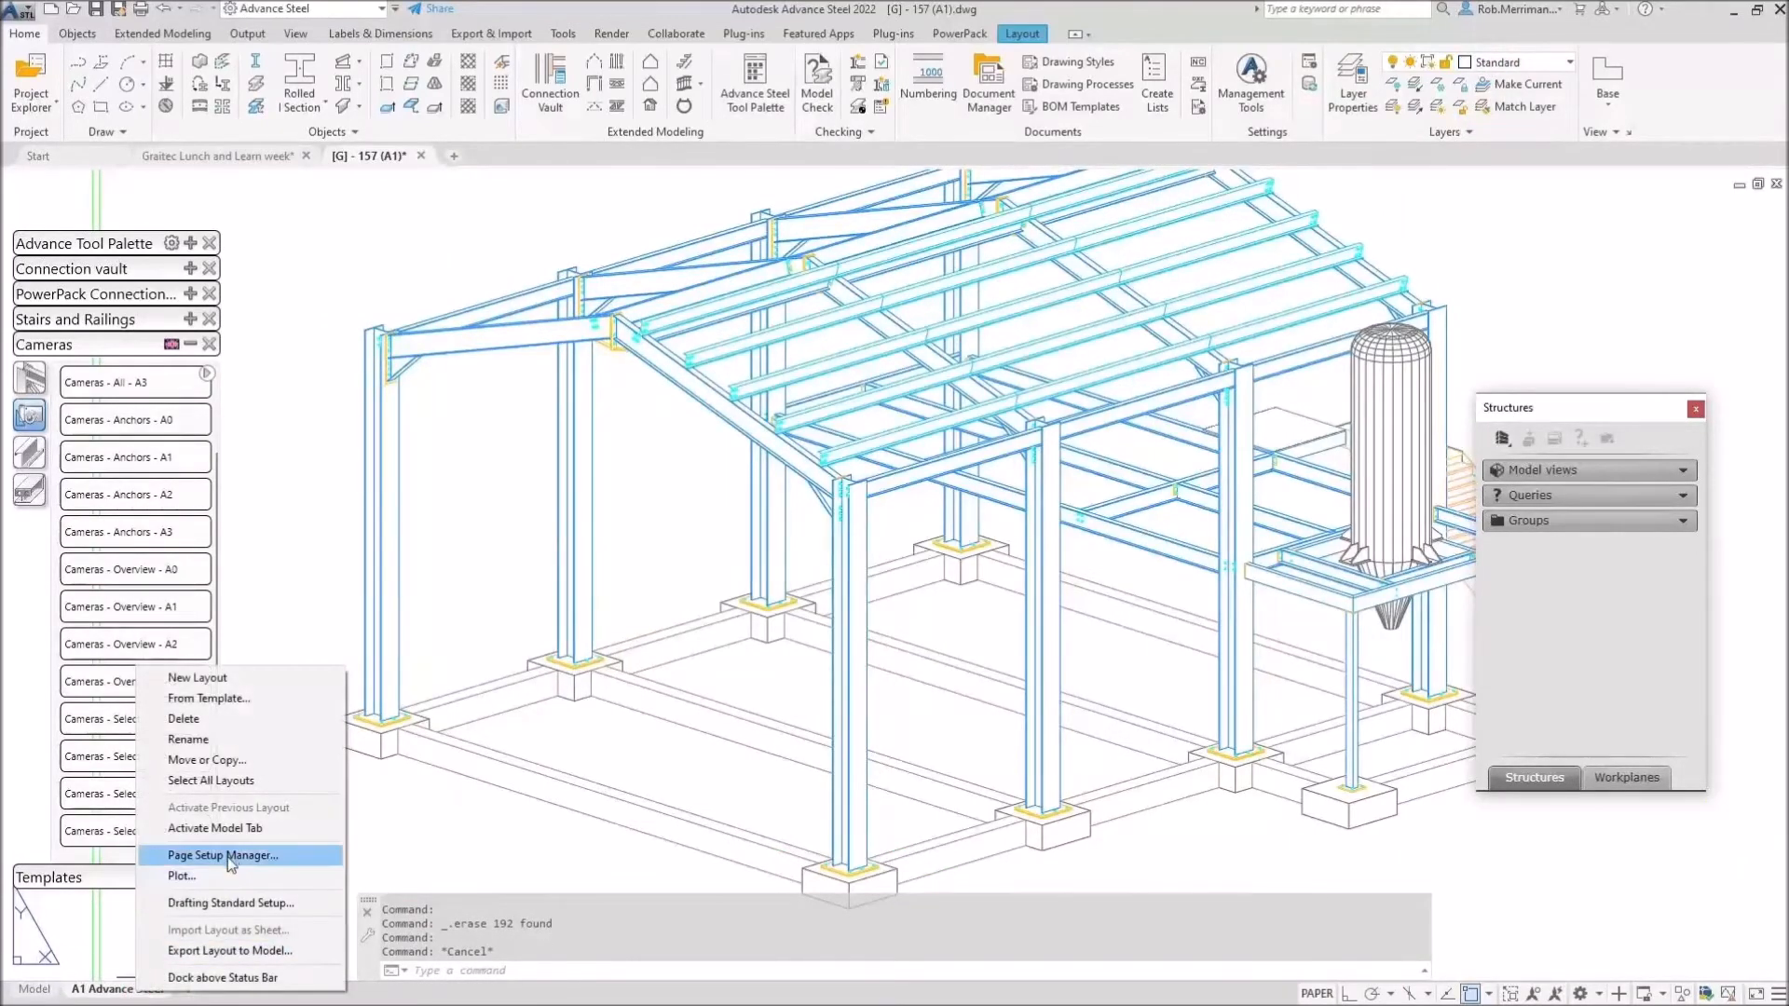
left_click(219, 874)
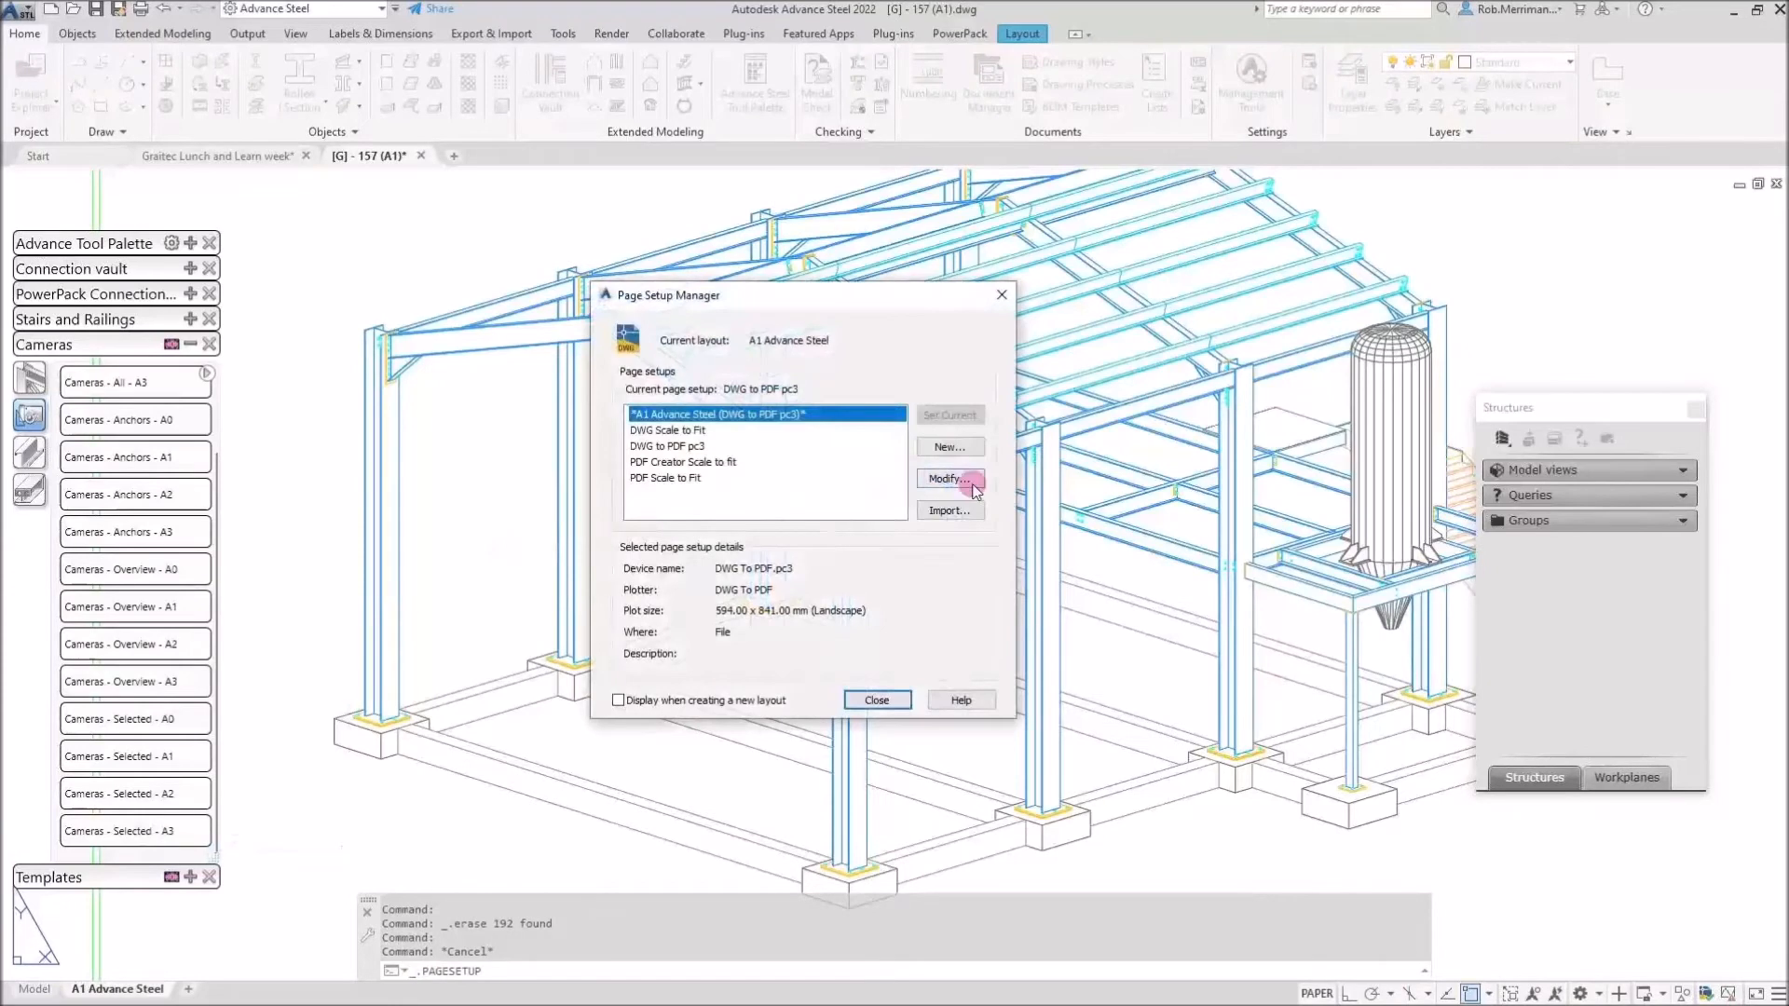
left_click(972, 480)
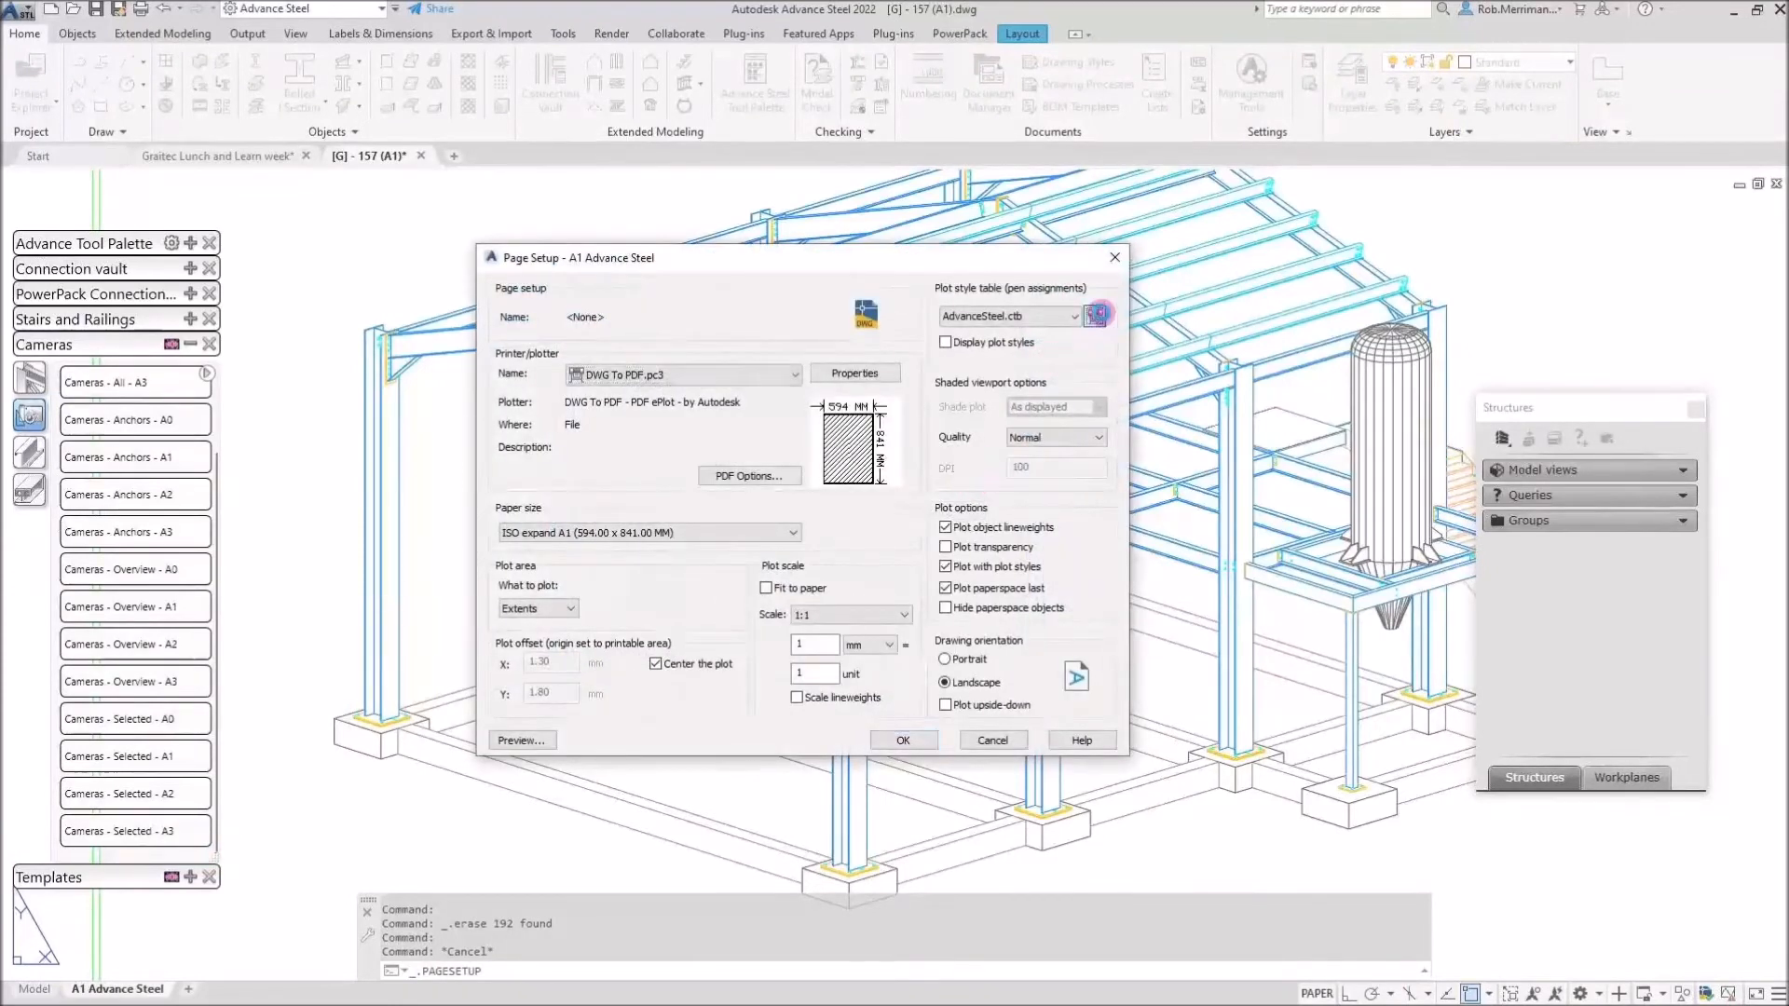
scroll(667, 419, "down", 20)
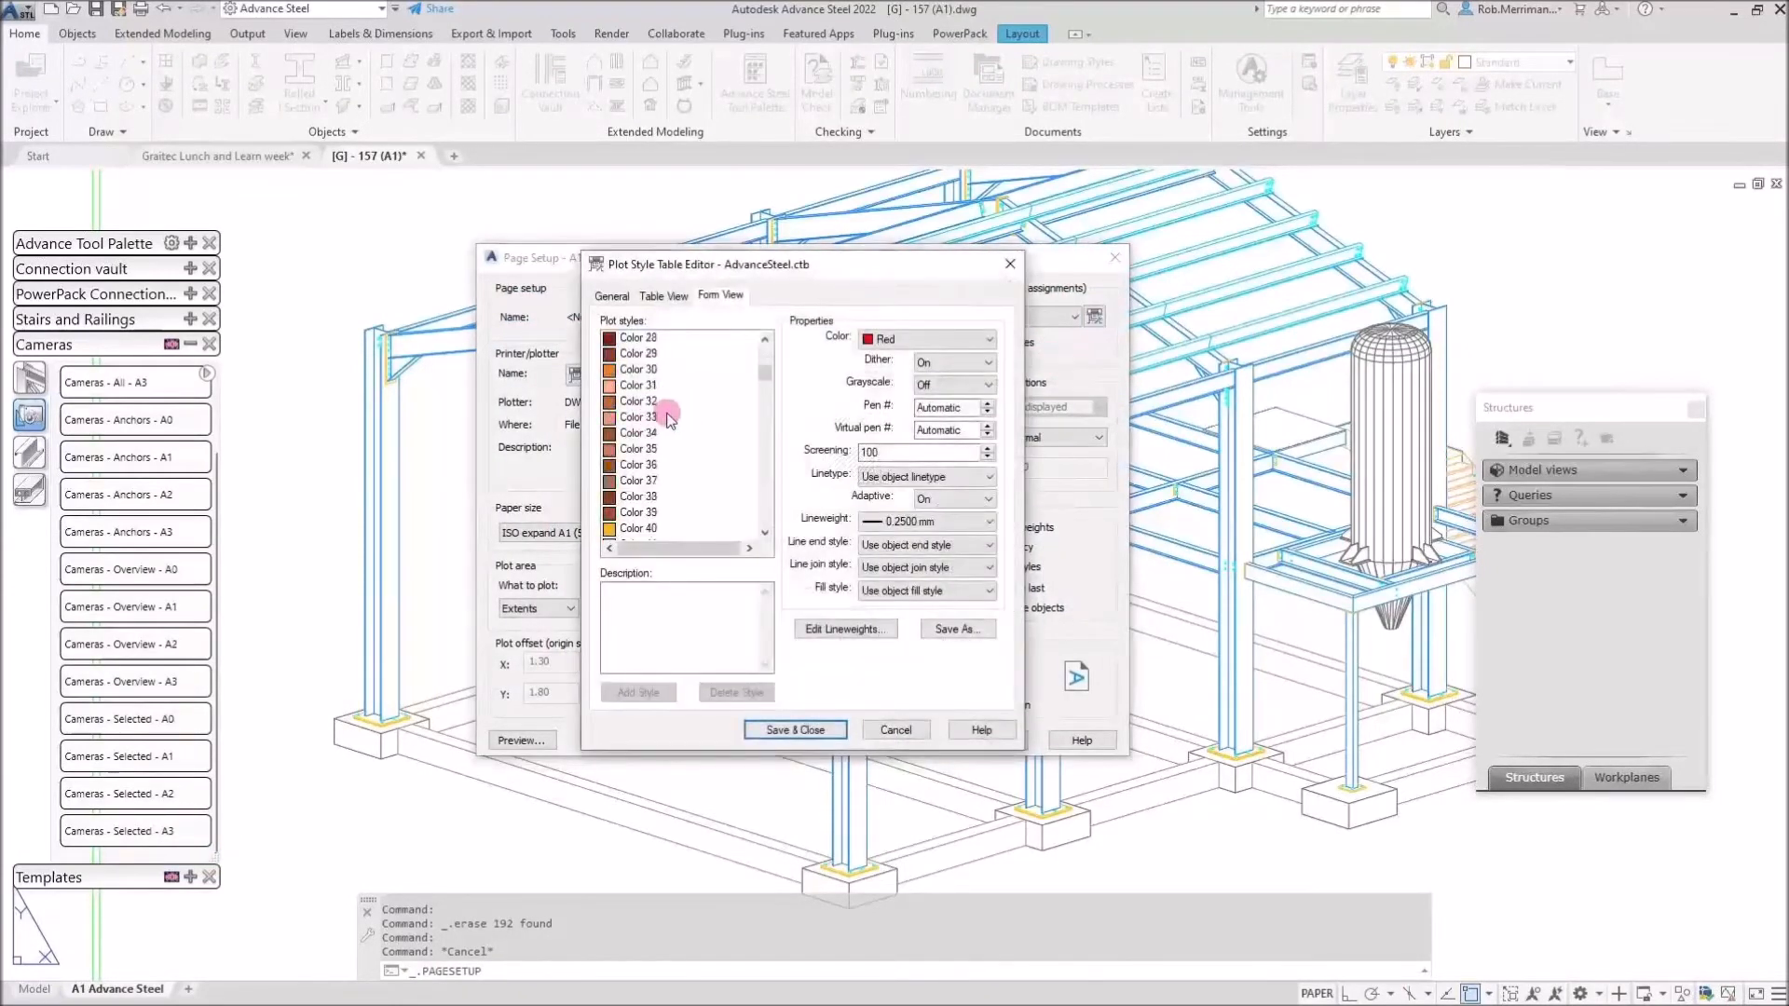
scroll(667, 418, "down", 14)
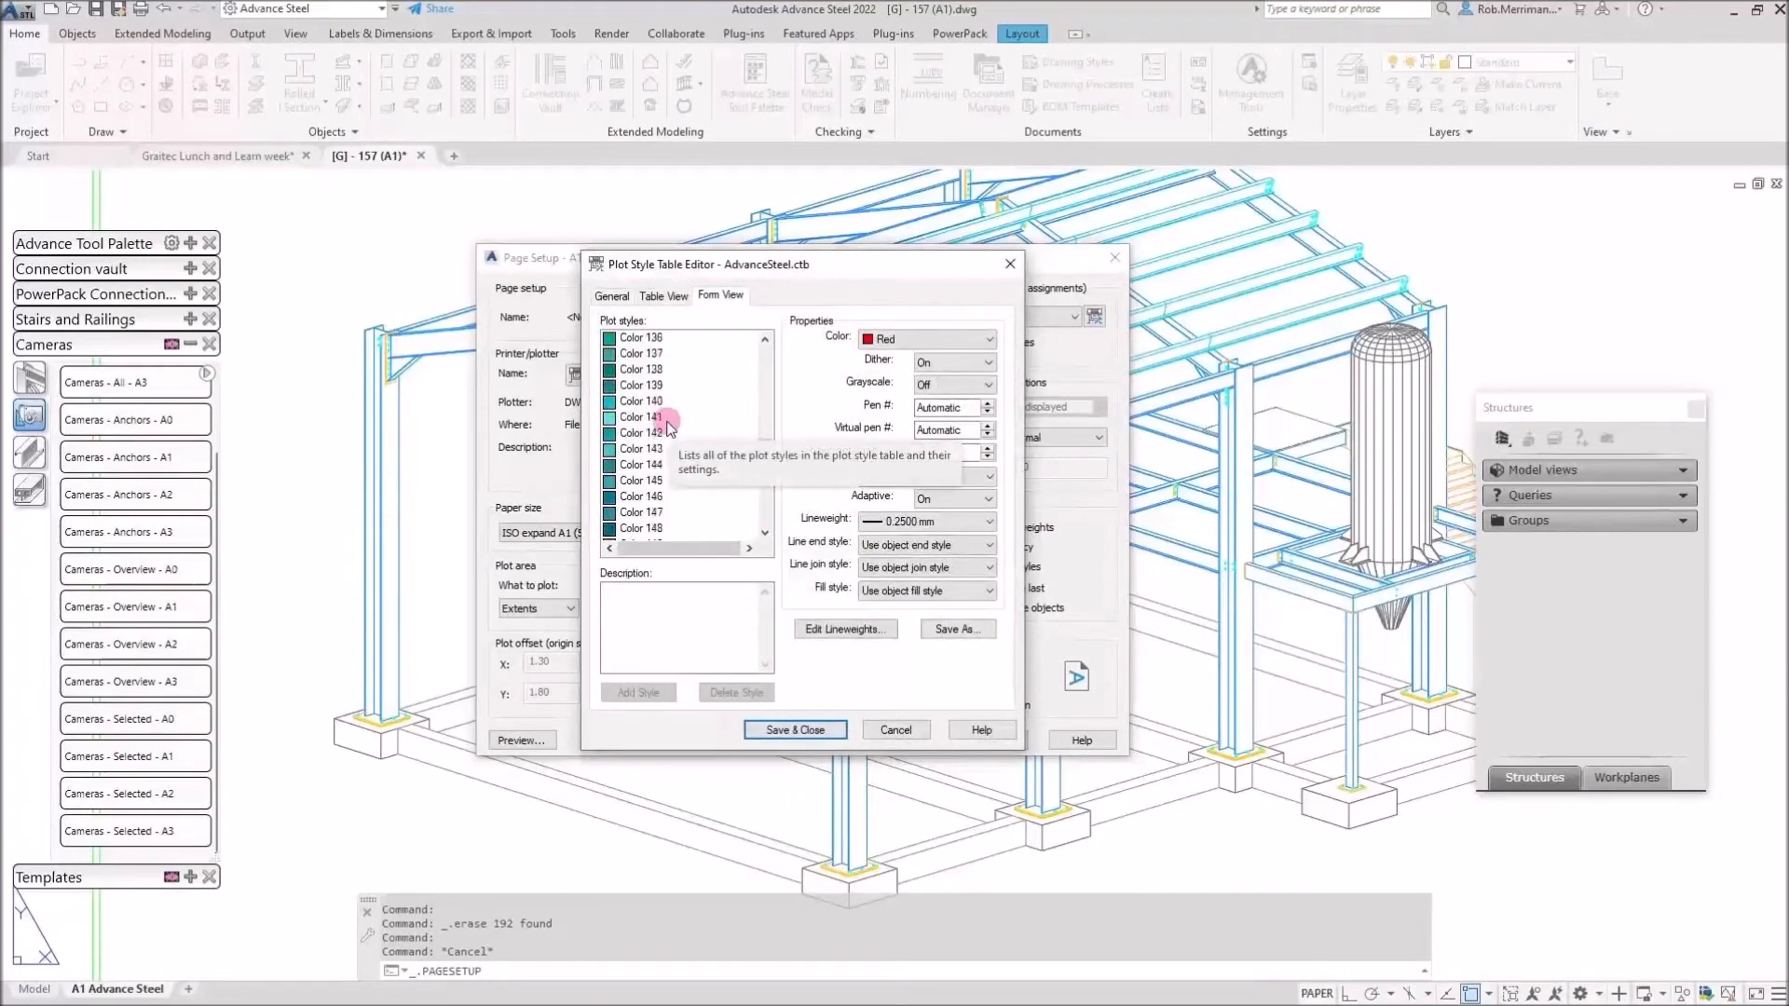
left_click(633, 525)
left_click(922, 339)
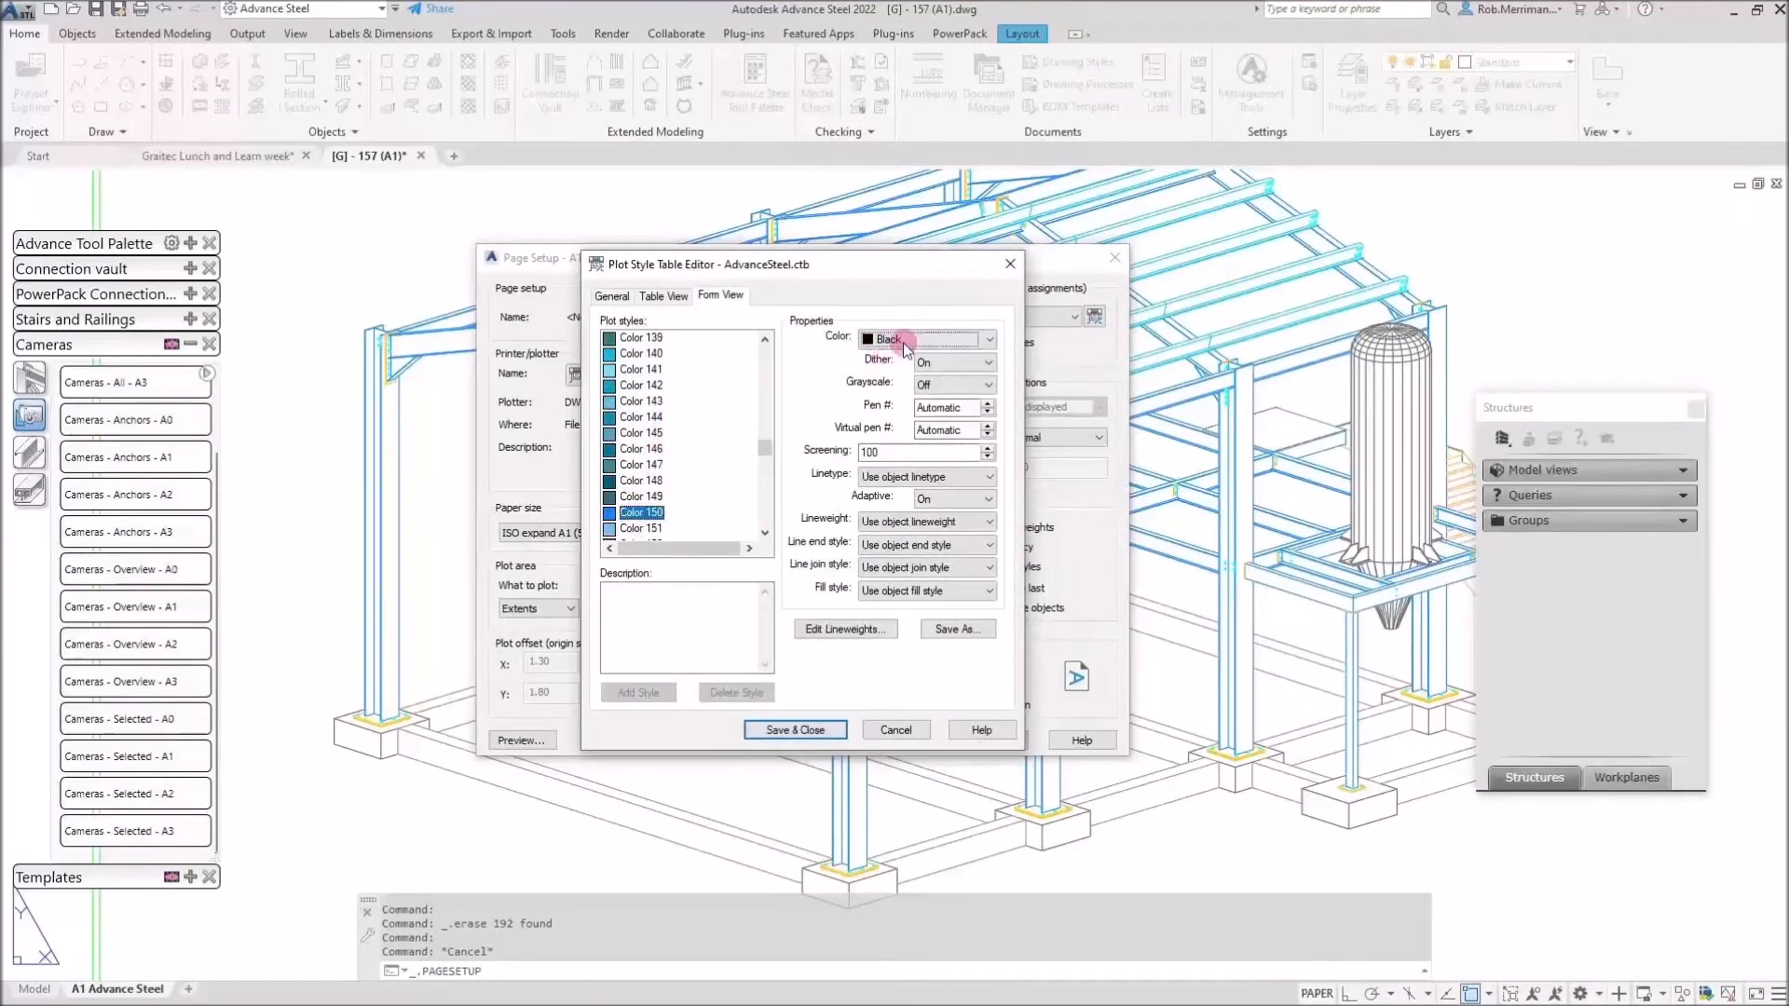
left_click(903, 479)
left_click(803, 372)
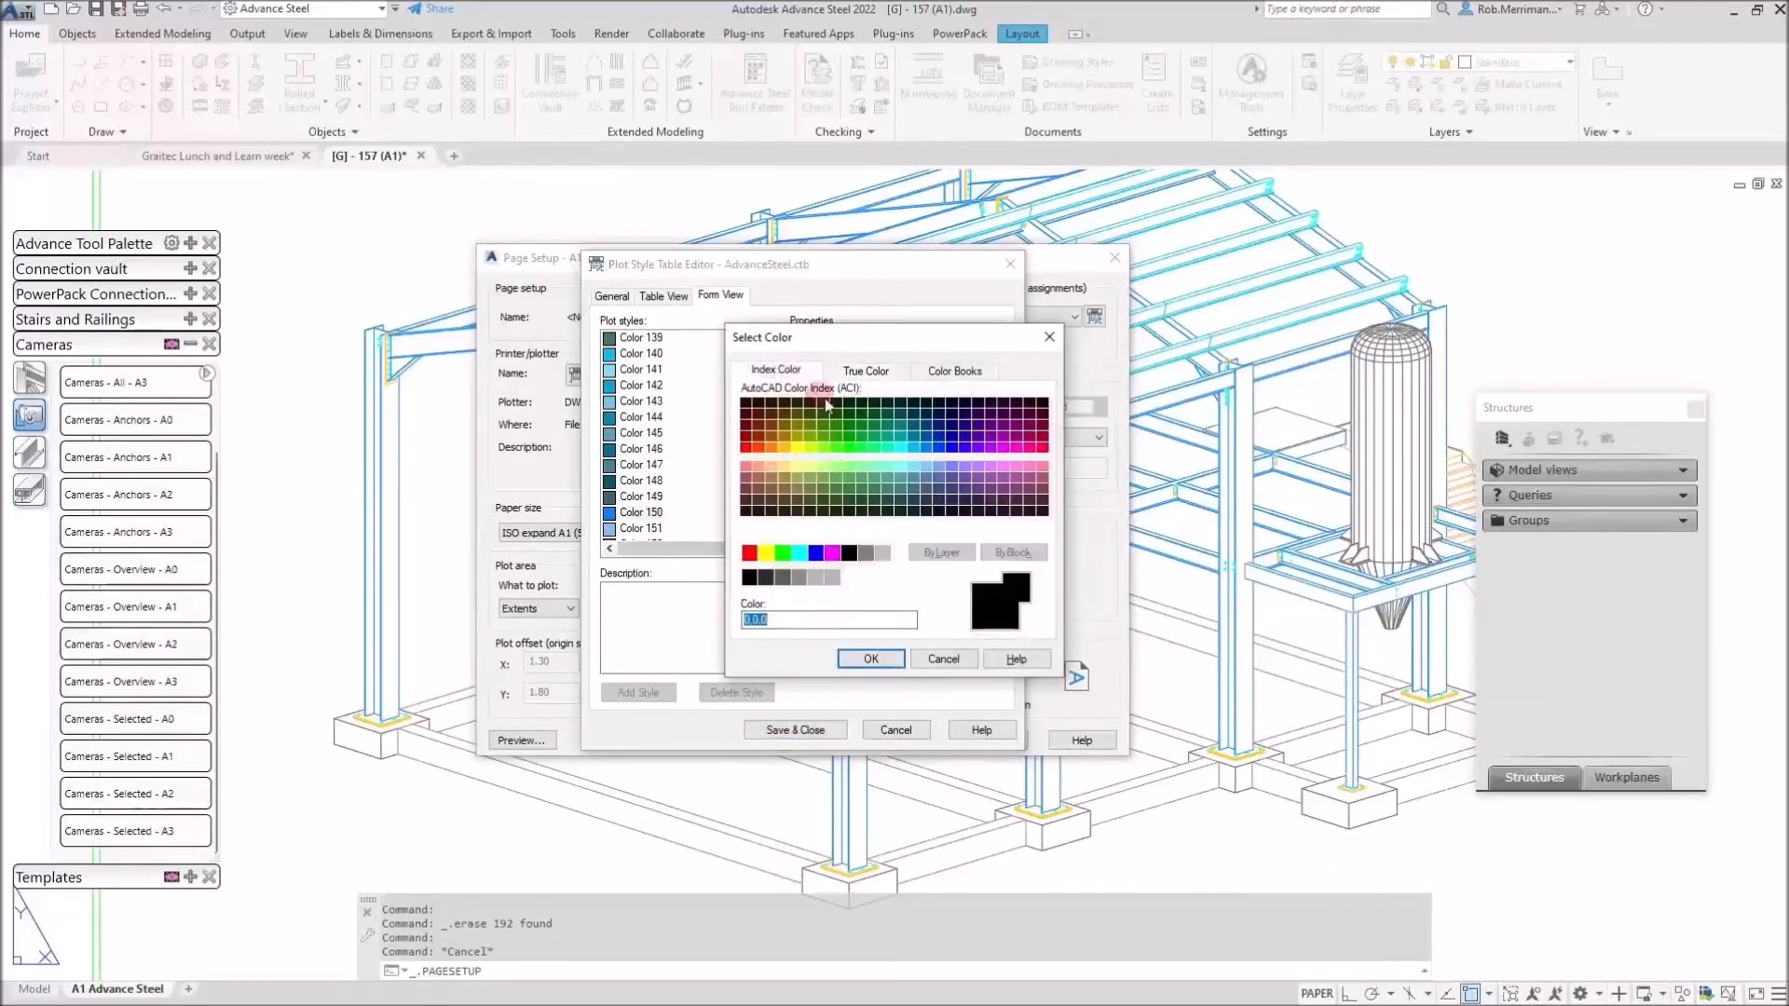
left_click(926, 448)
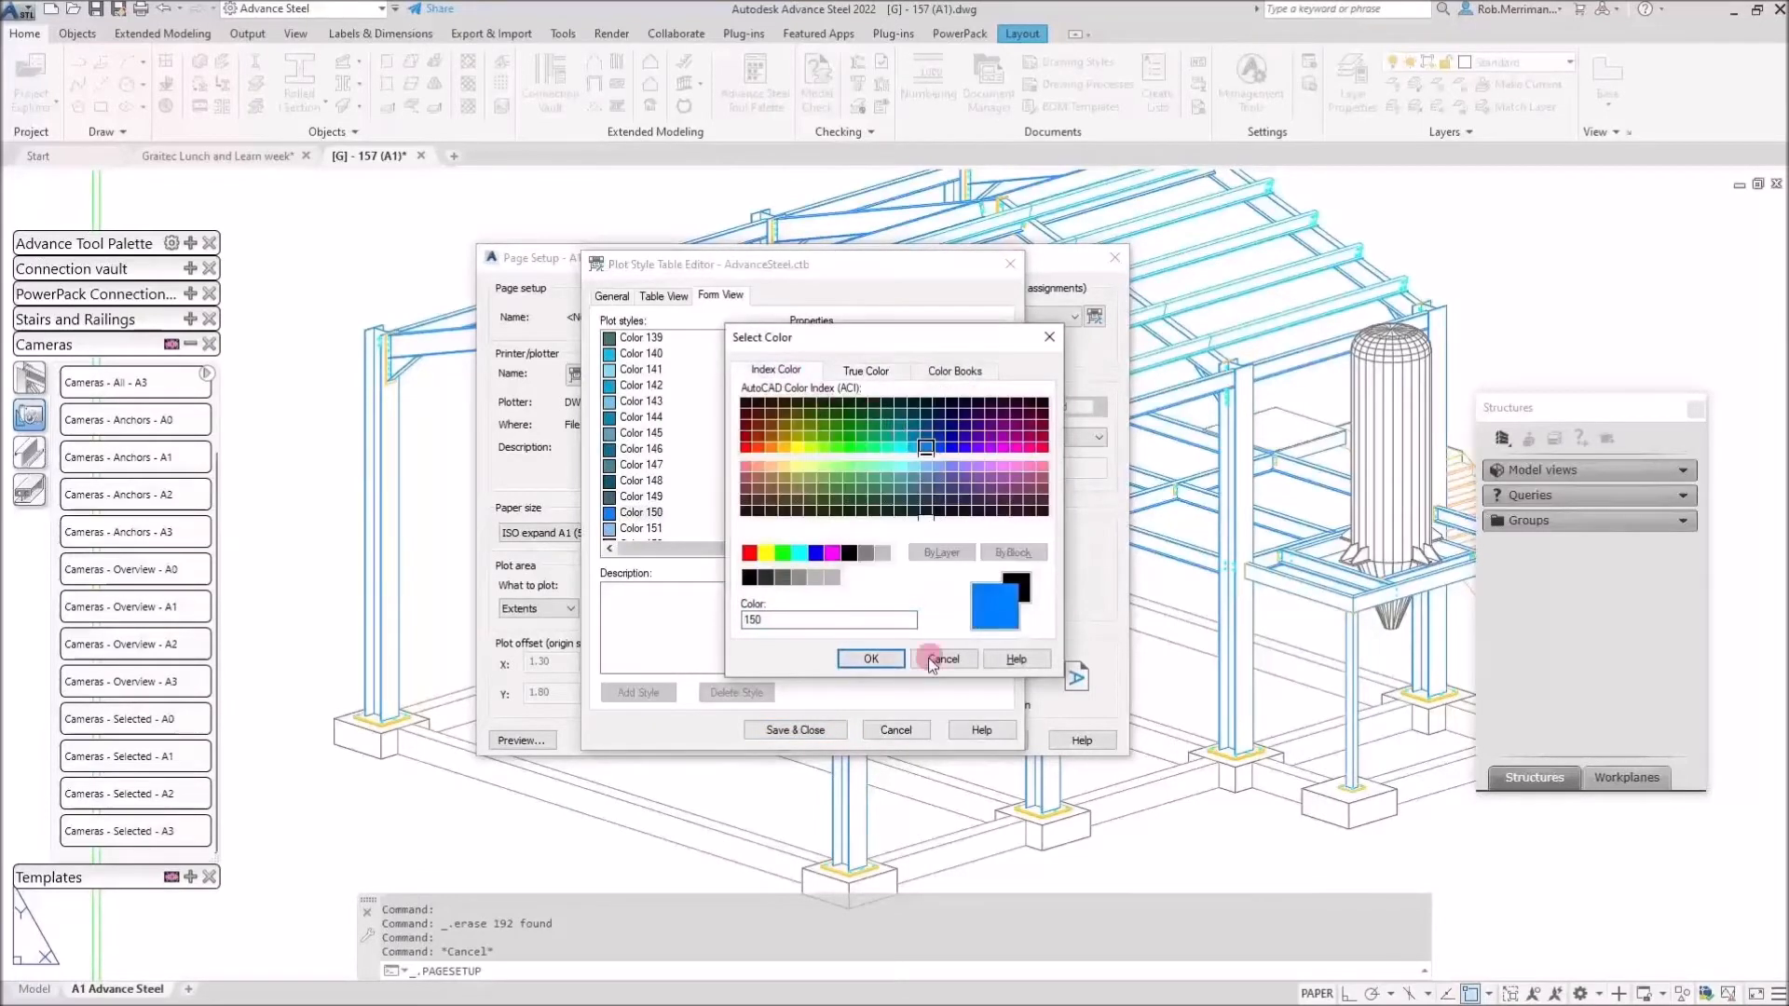
left_click(875, 658)
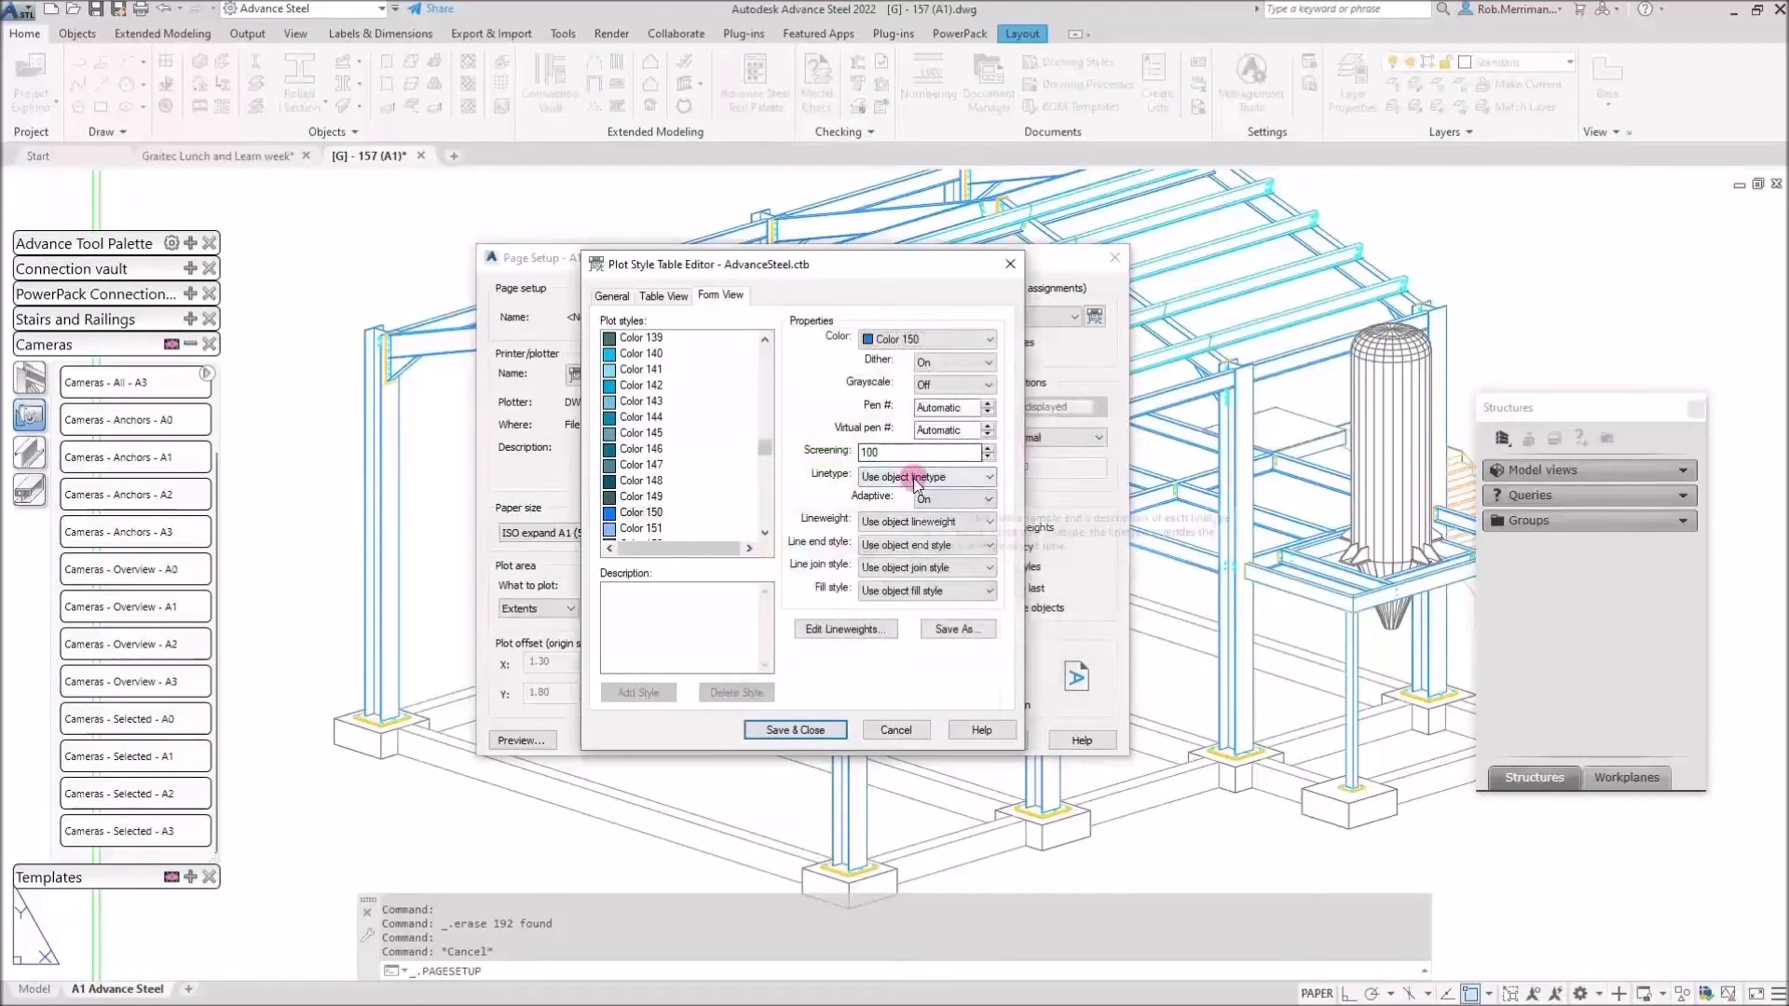
Give Color 150 a 0.3500 mm lineweight, save the table and confirm the page setup.
left_click(911, 477)
left_click(917, 479)
left_click(902, 521)
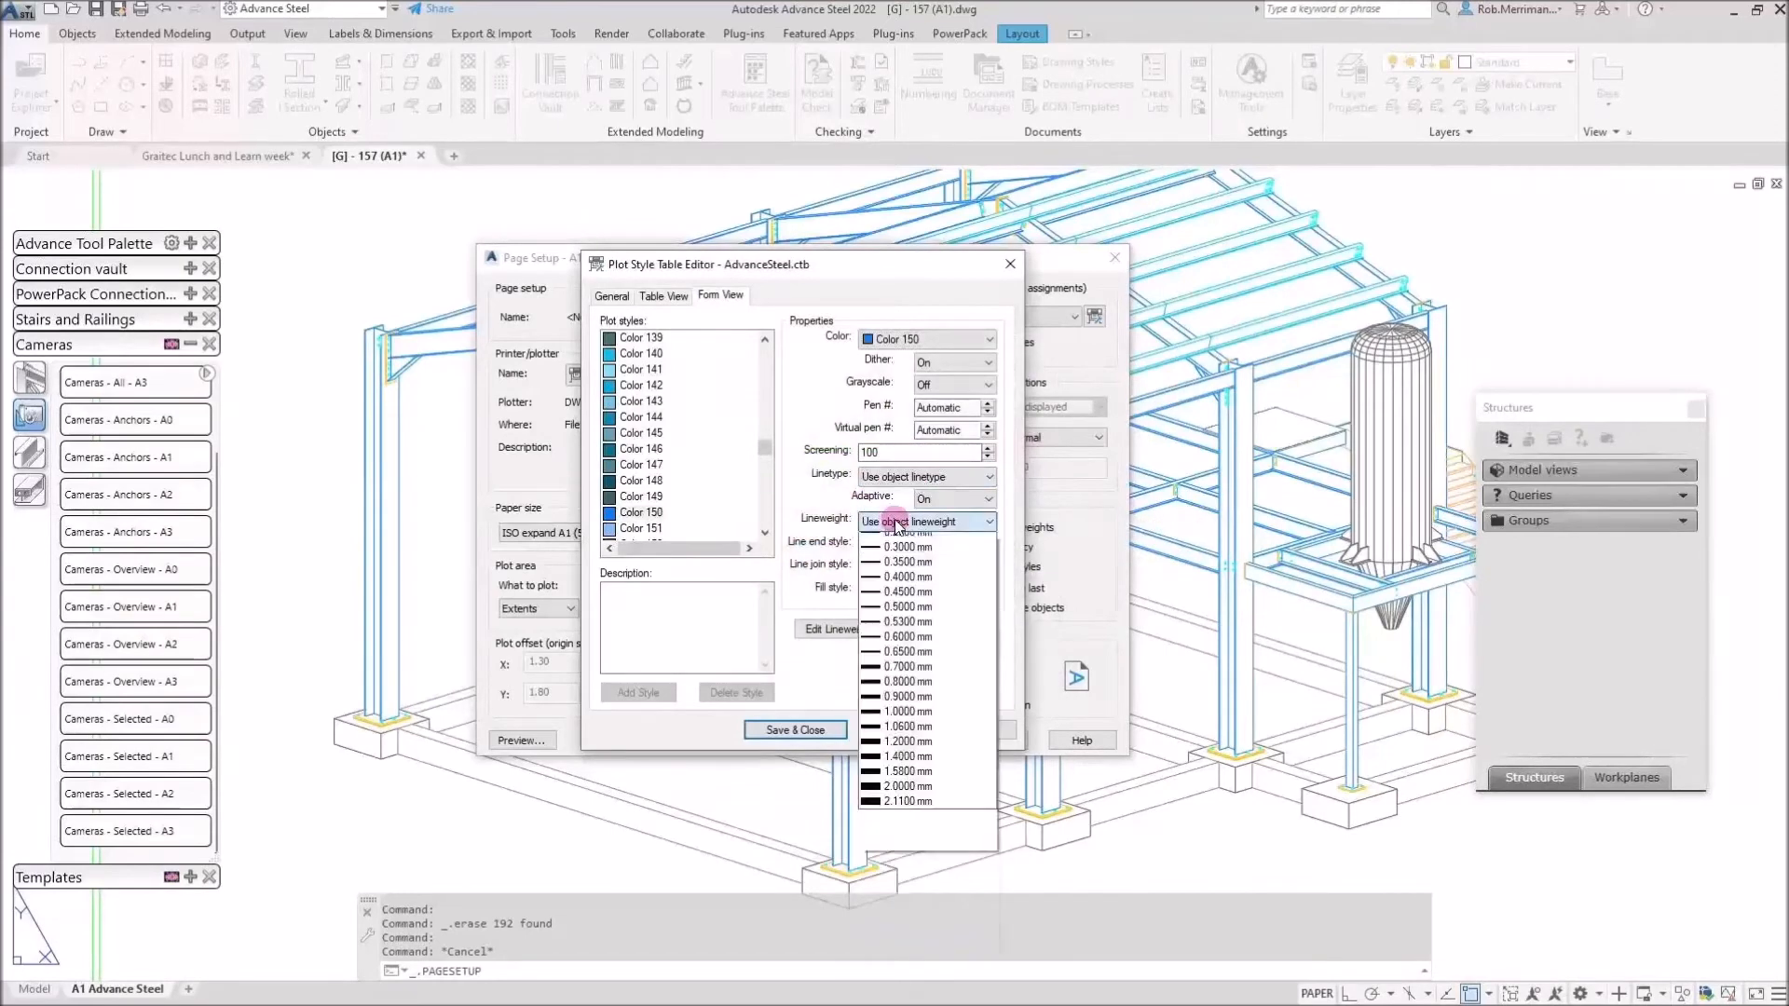
left_click(943, 705)
left_click(802, 731)
left_click(909, 739)
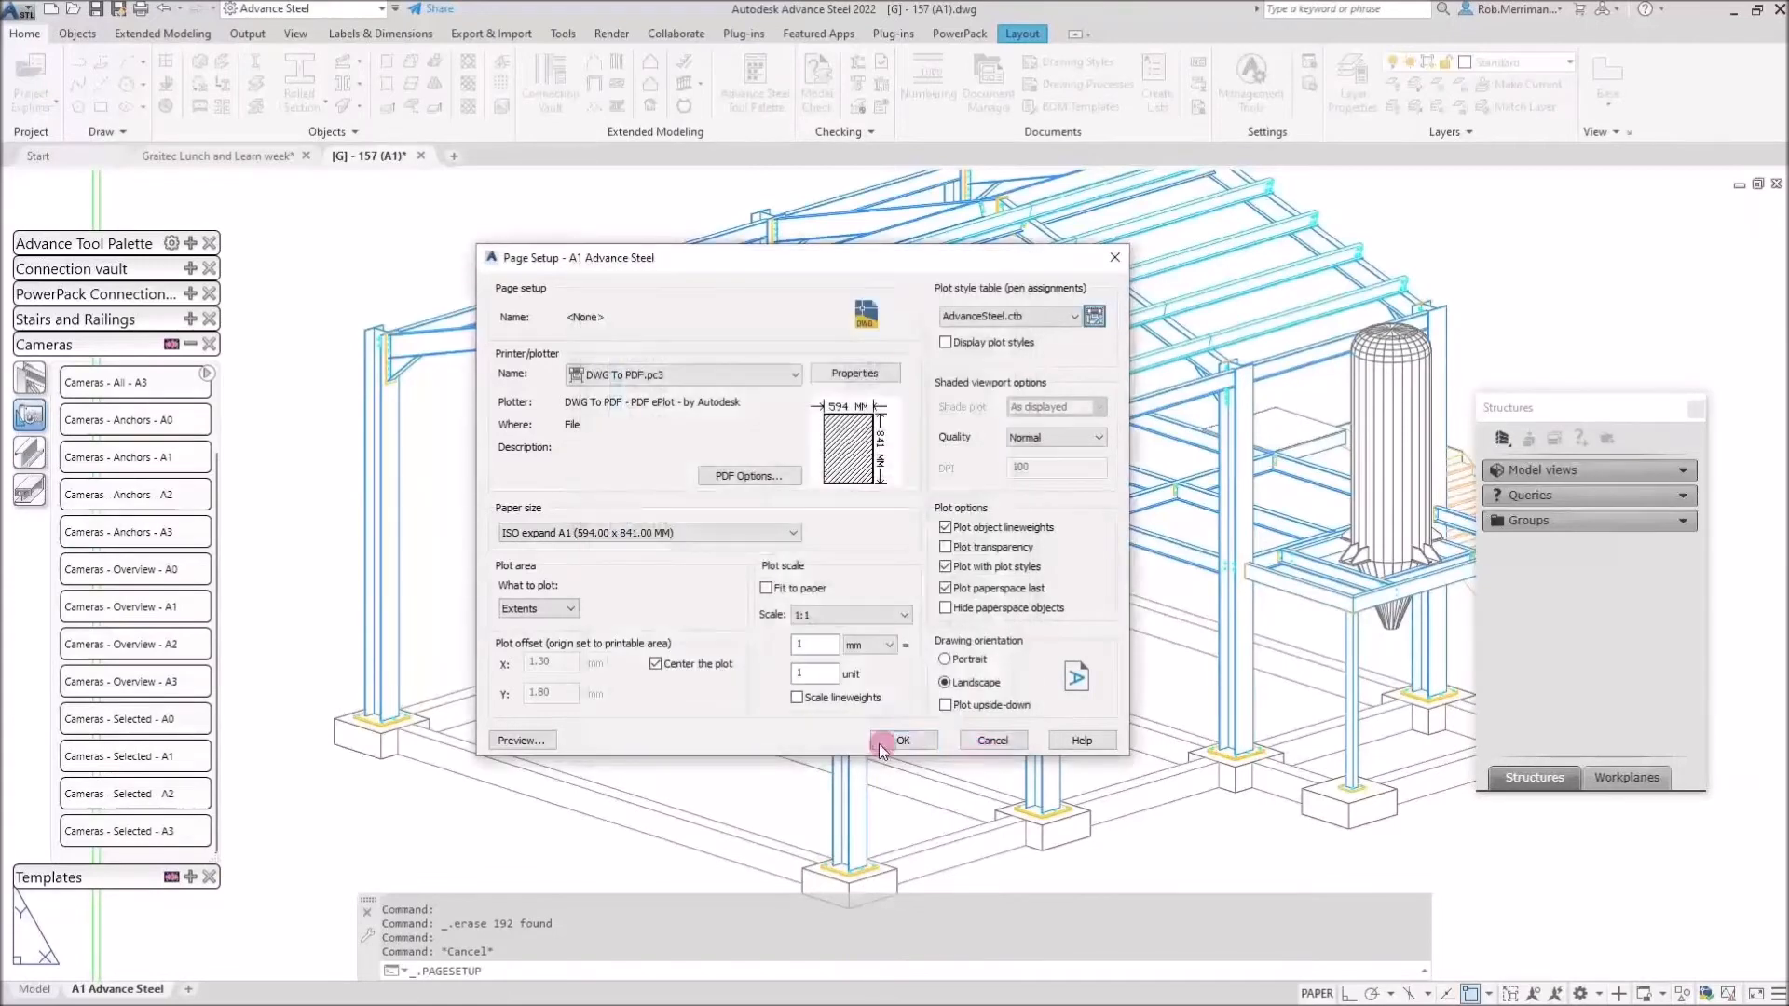
left_click(873, 706)
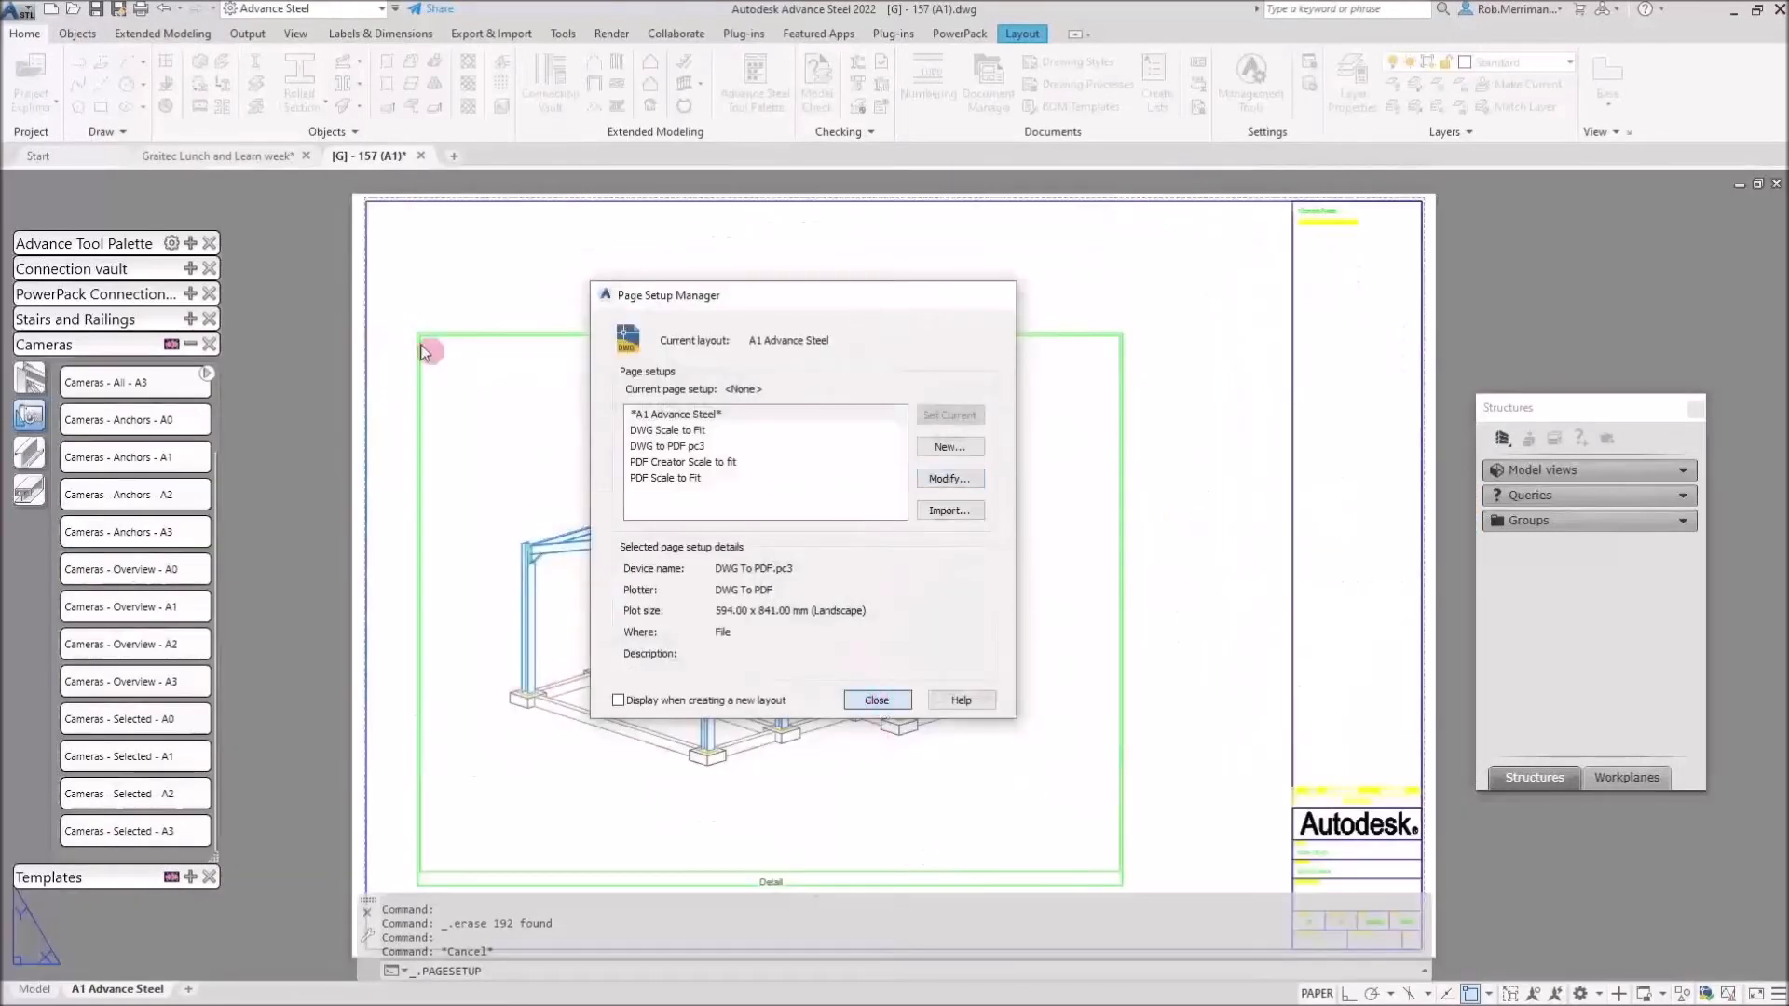
Plot the A1 layout with DWG To PDF.pc3 to a PDF saved in Documents.
left_click(21, 12)
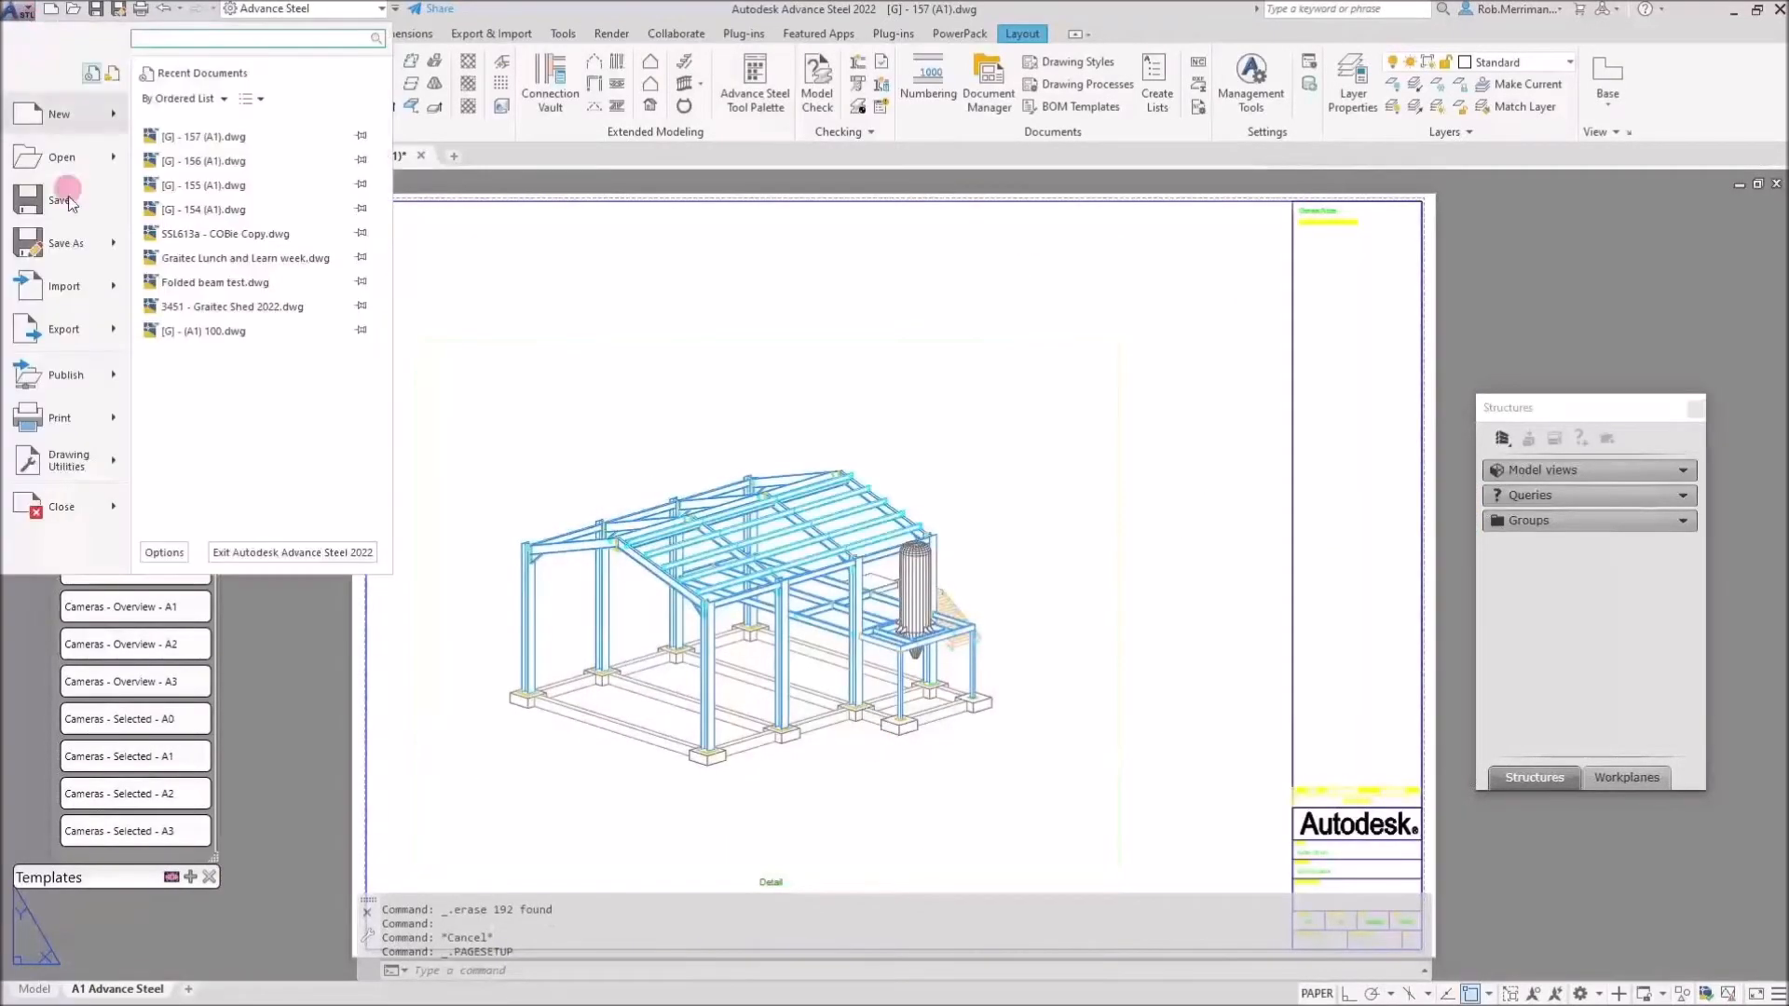
left_click(219, 446)
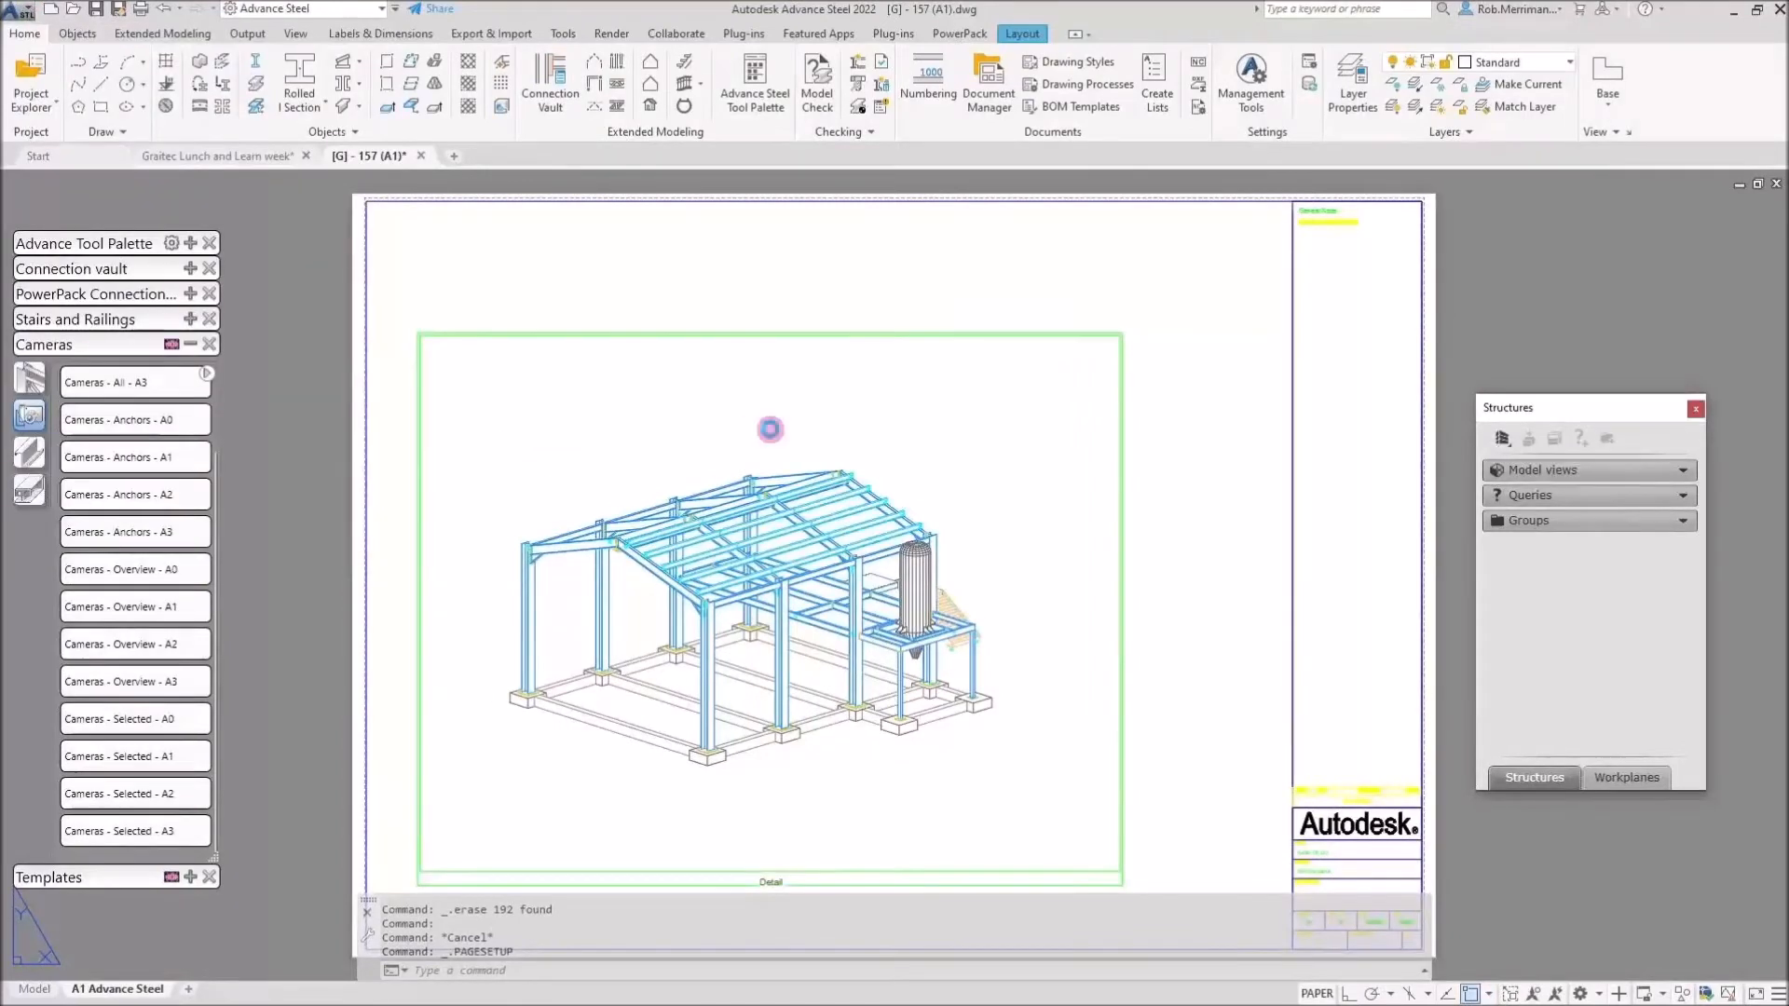
key("ctrl+p")
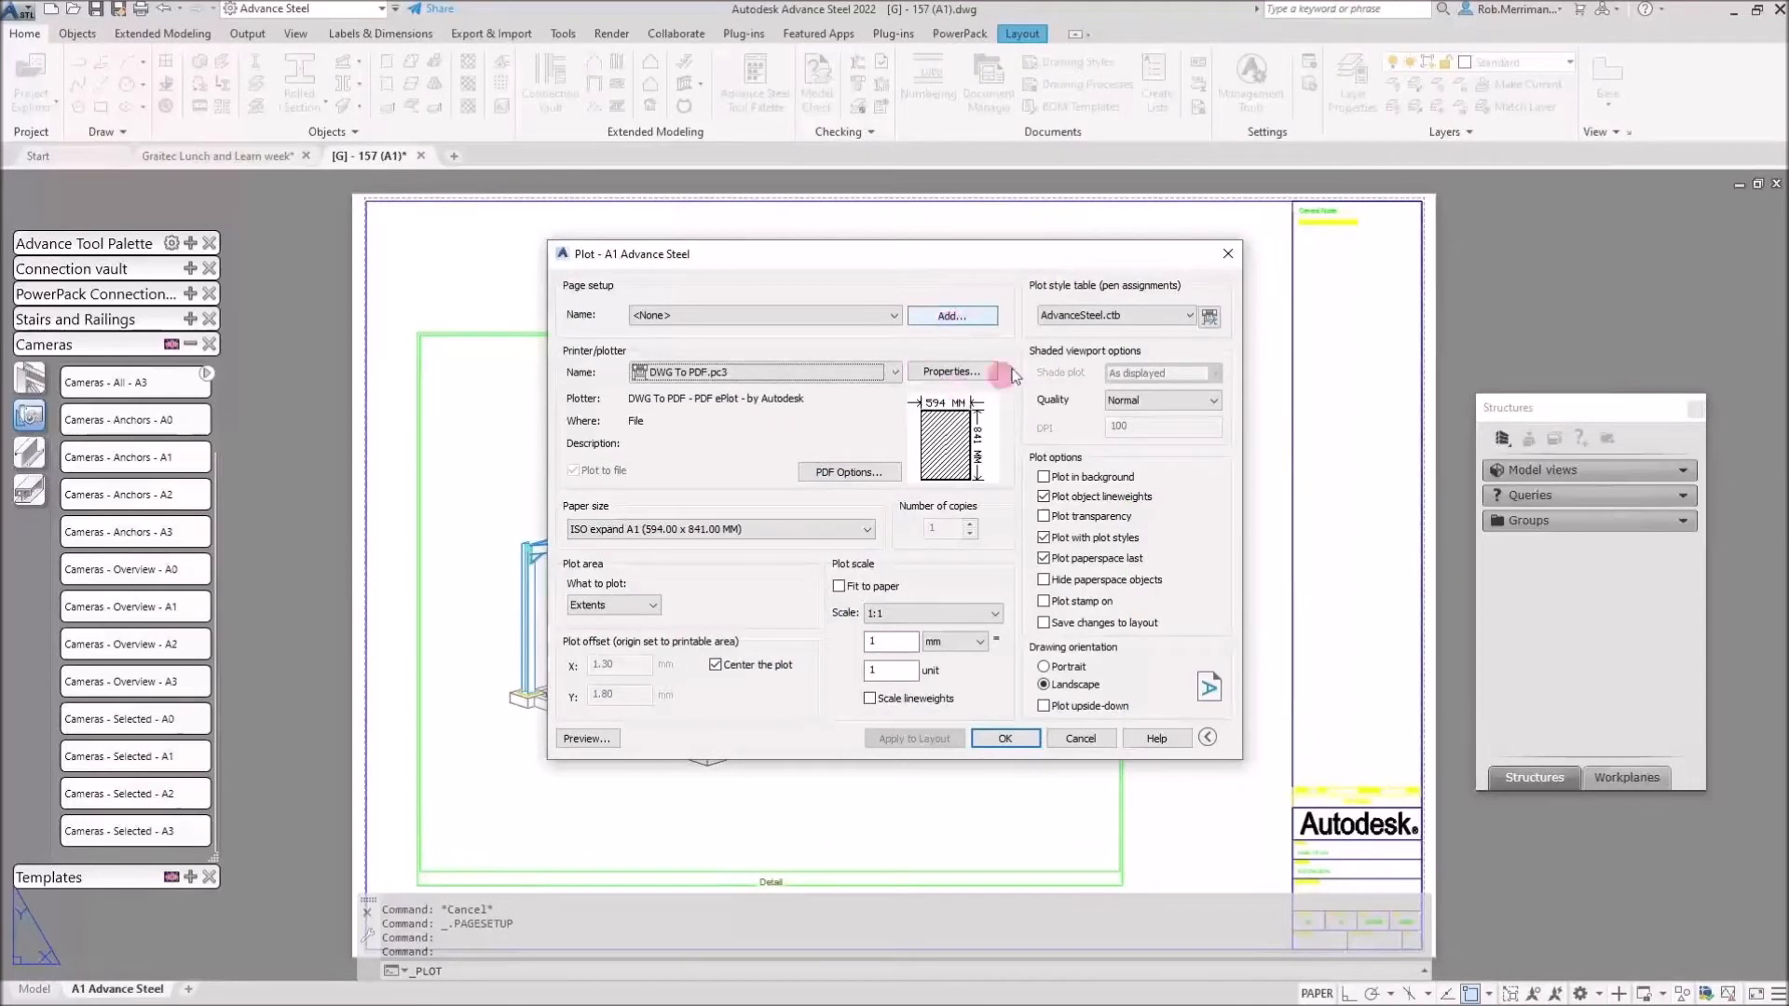
left_click(998, 739)
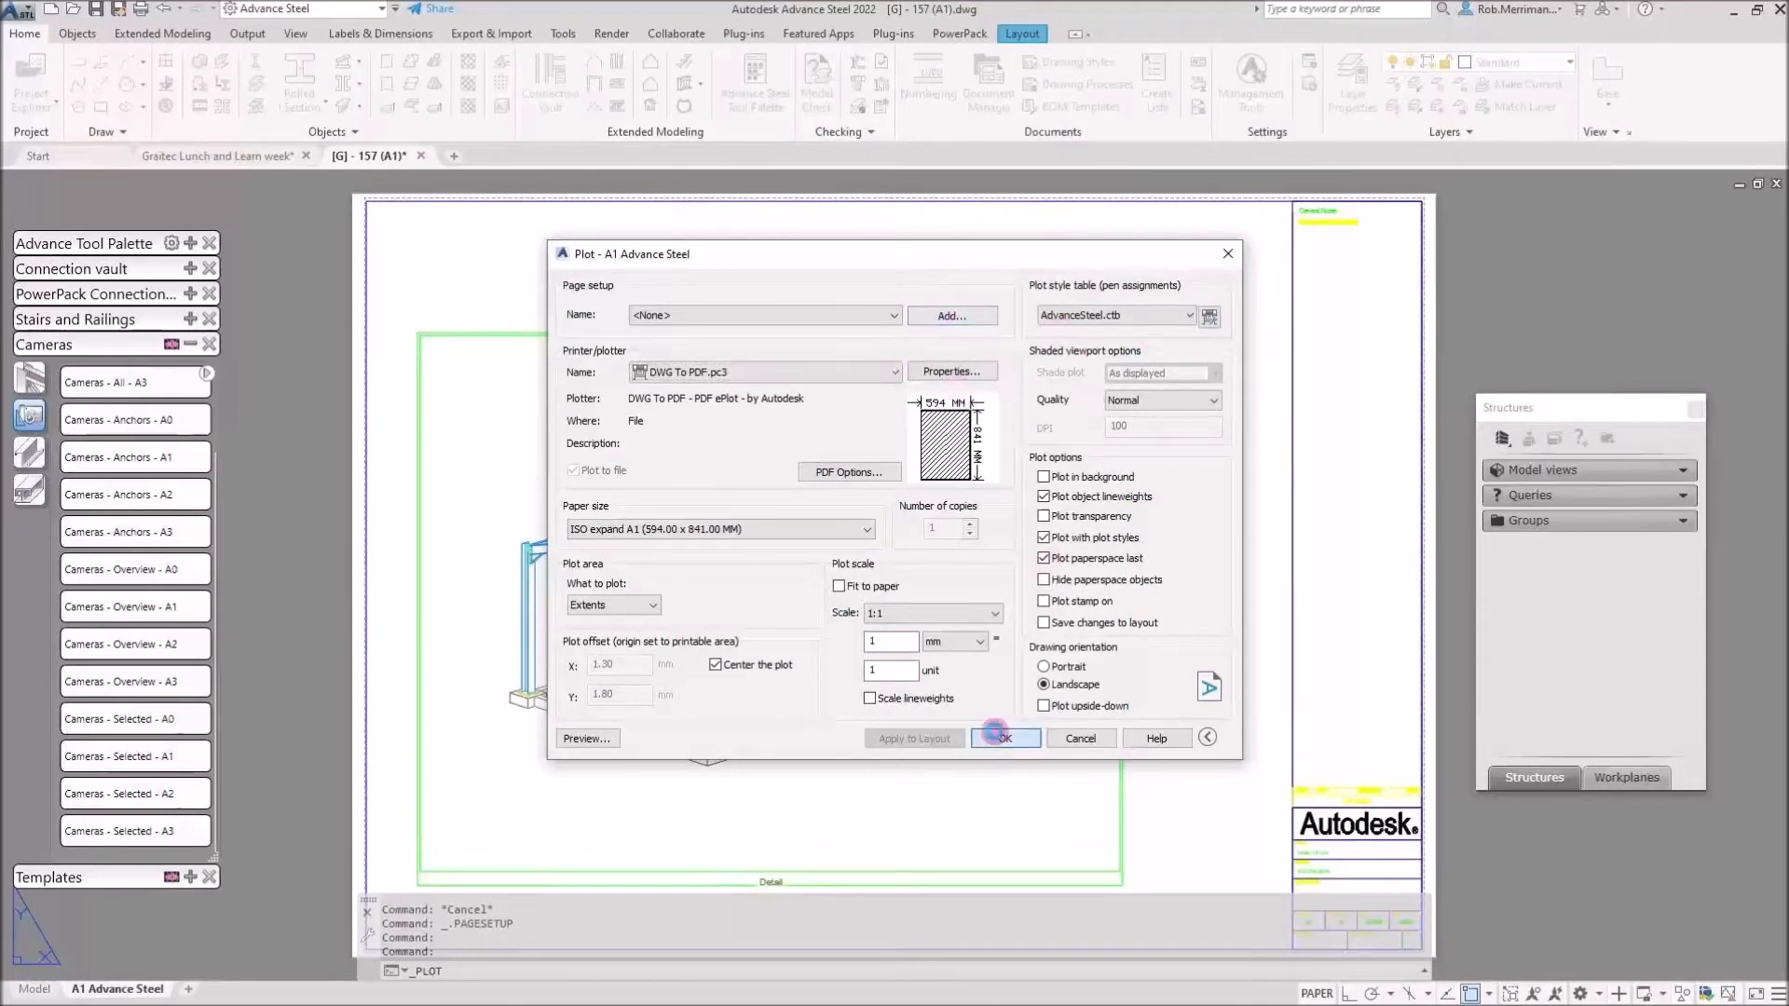
left_click(1139, 689)
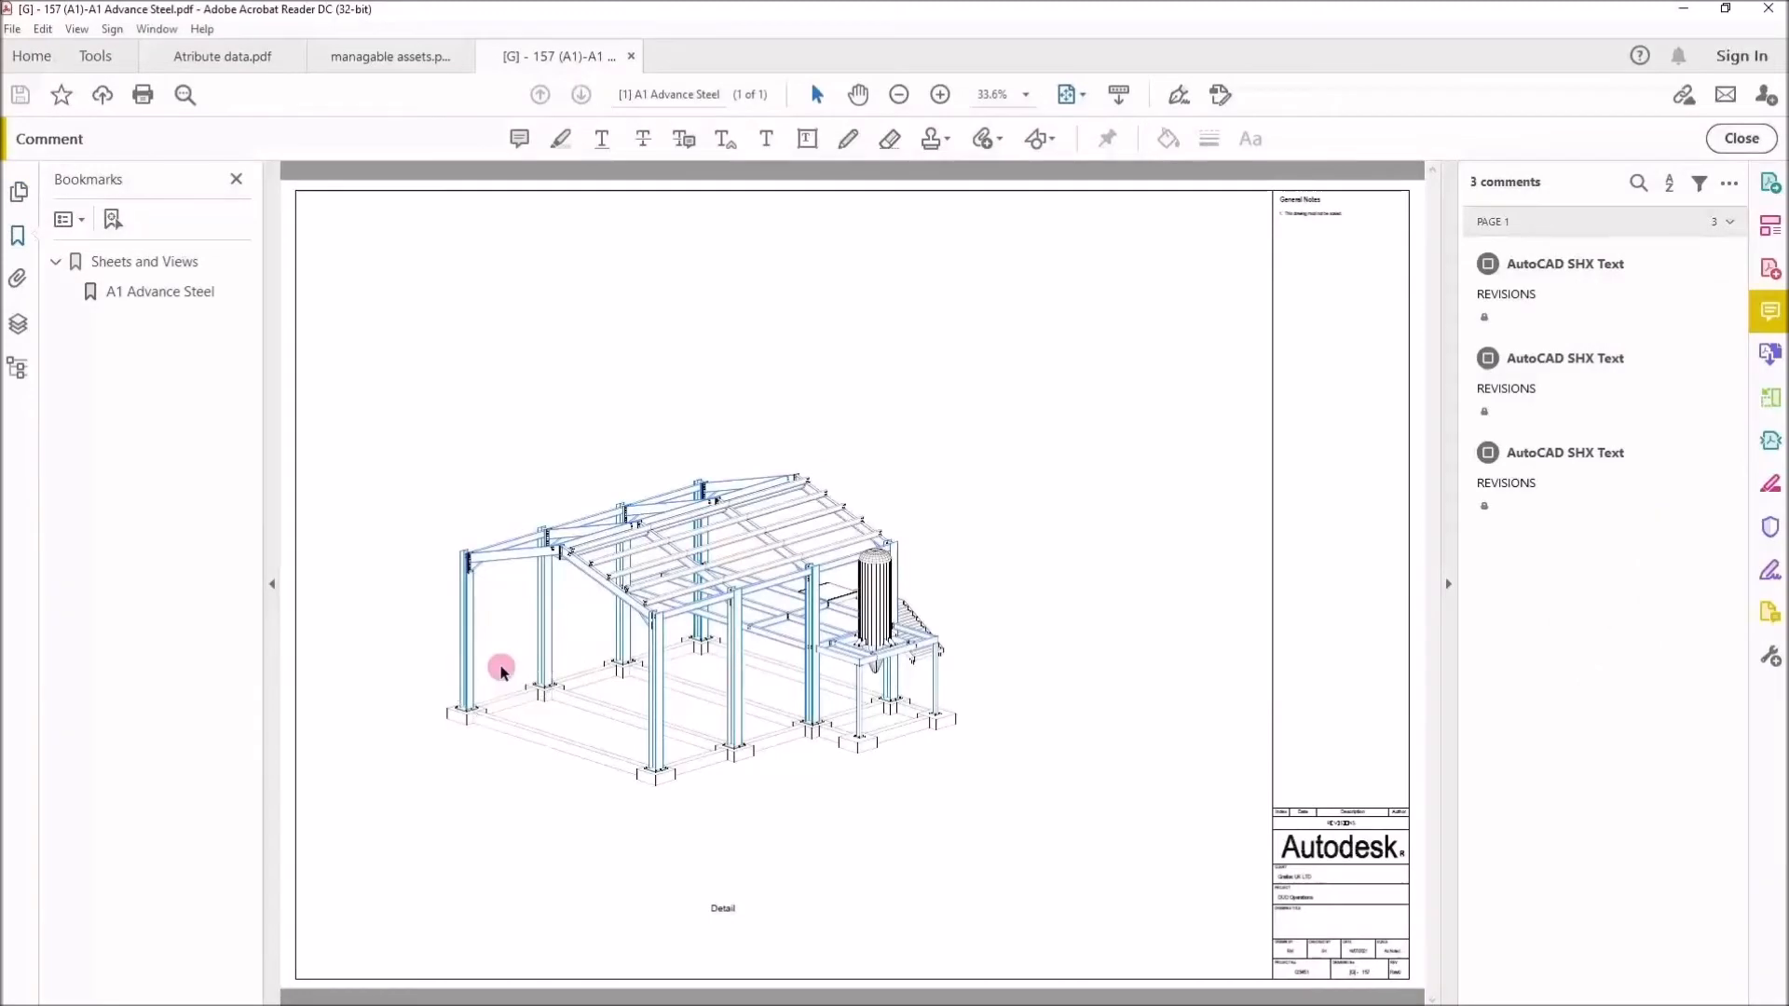
Zoom into the PDF to confirm the unlabelled blue frame, then minimize Acrobat Reader.
scroll(507, 676, "up", 5, "ctrl")
scroll(597, 665, "down", 2, "ctrl")
scroll(597, 665, "up", 1, "ctrl")
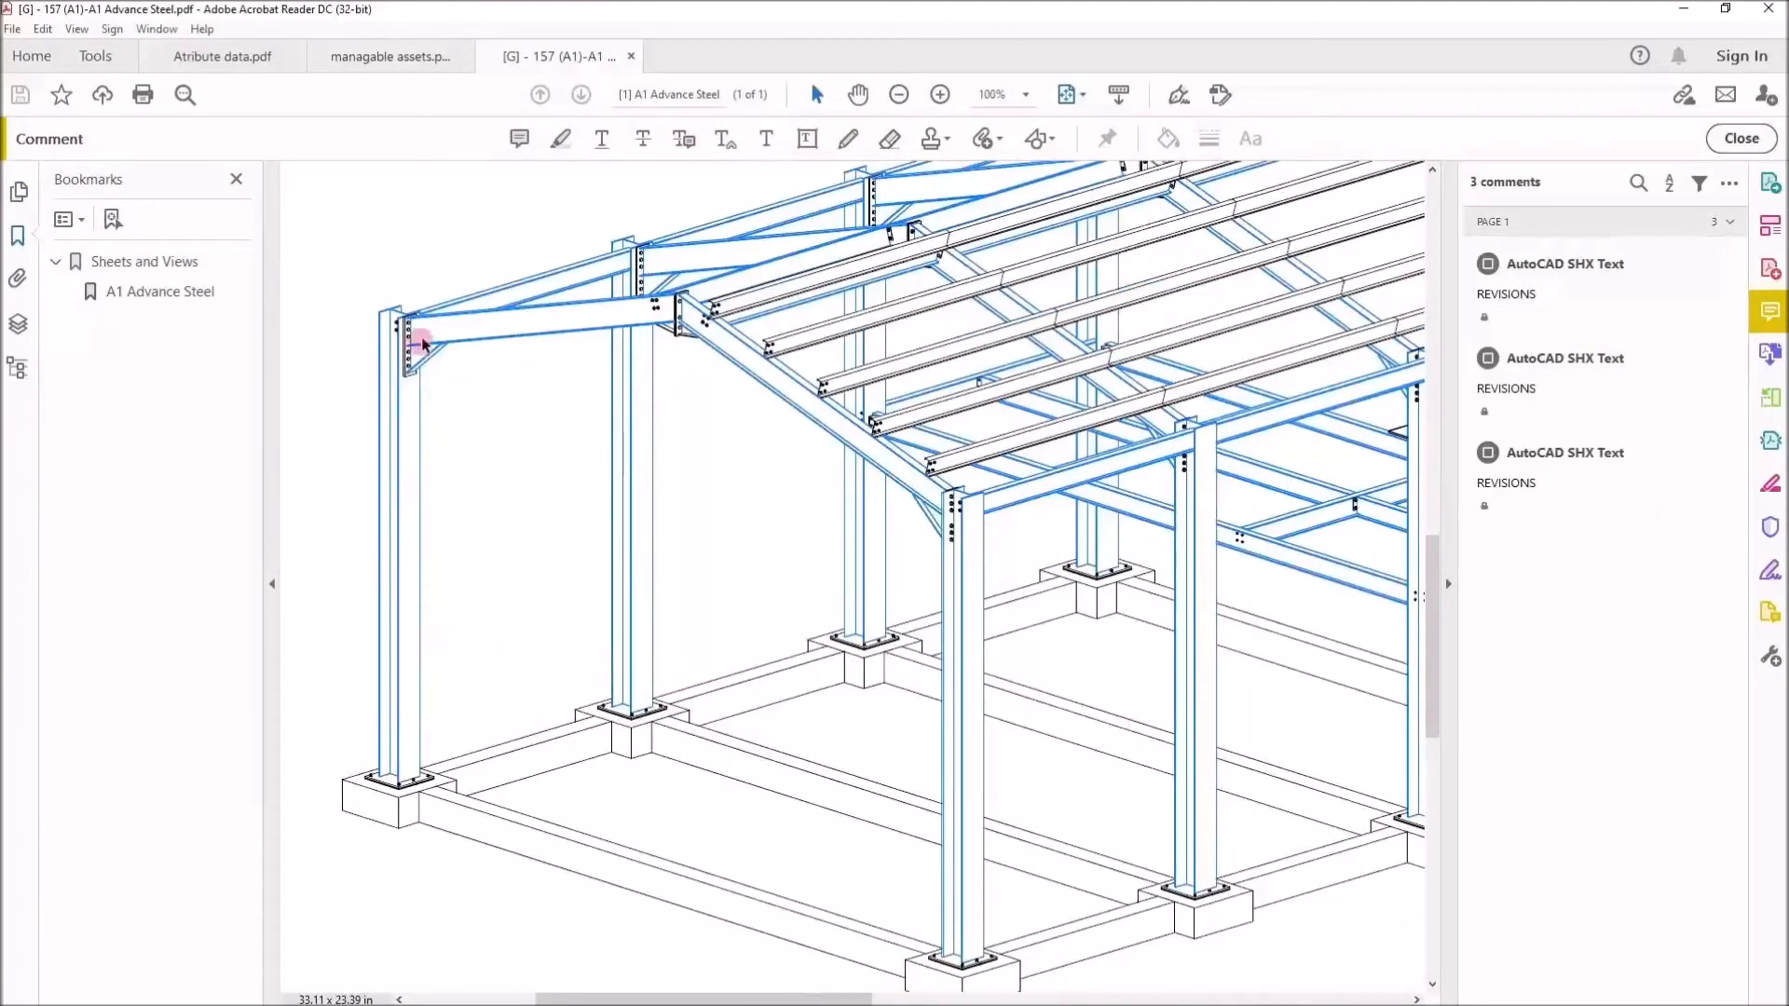
left_click(1685, 10)
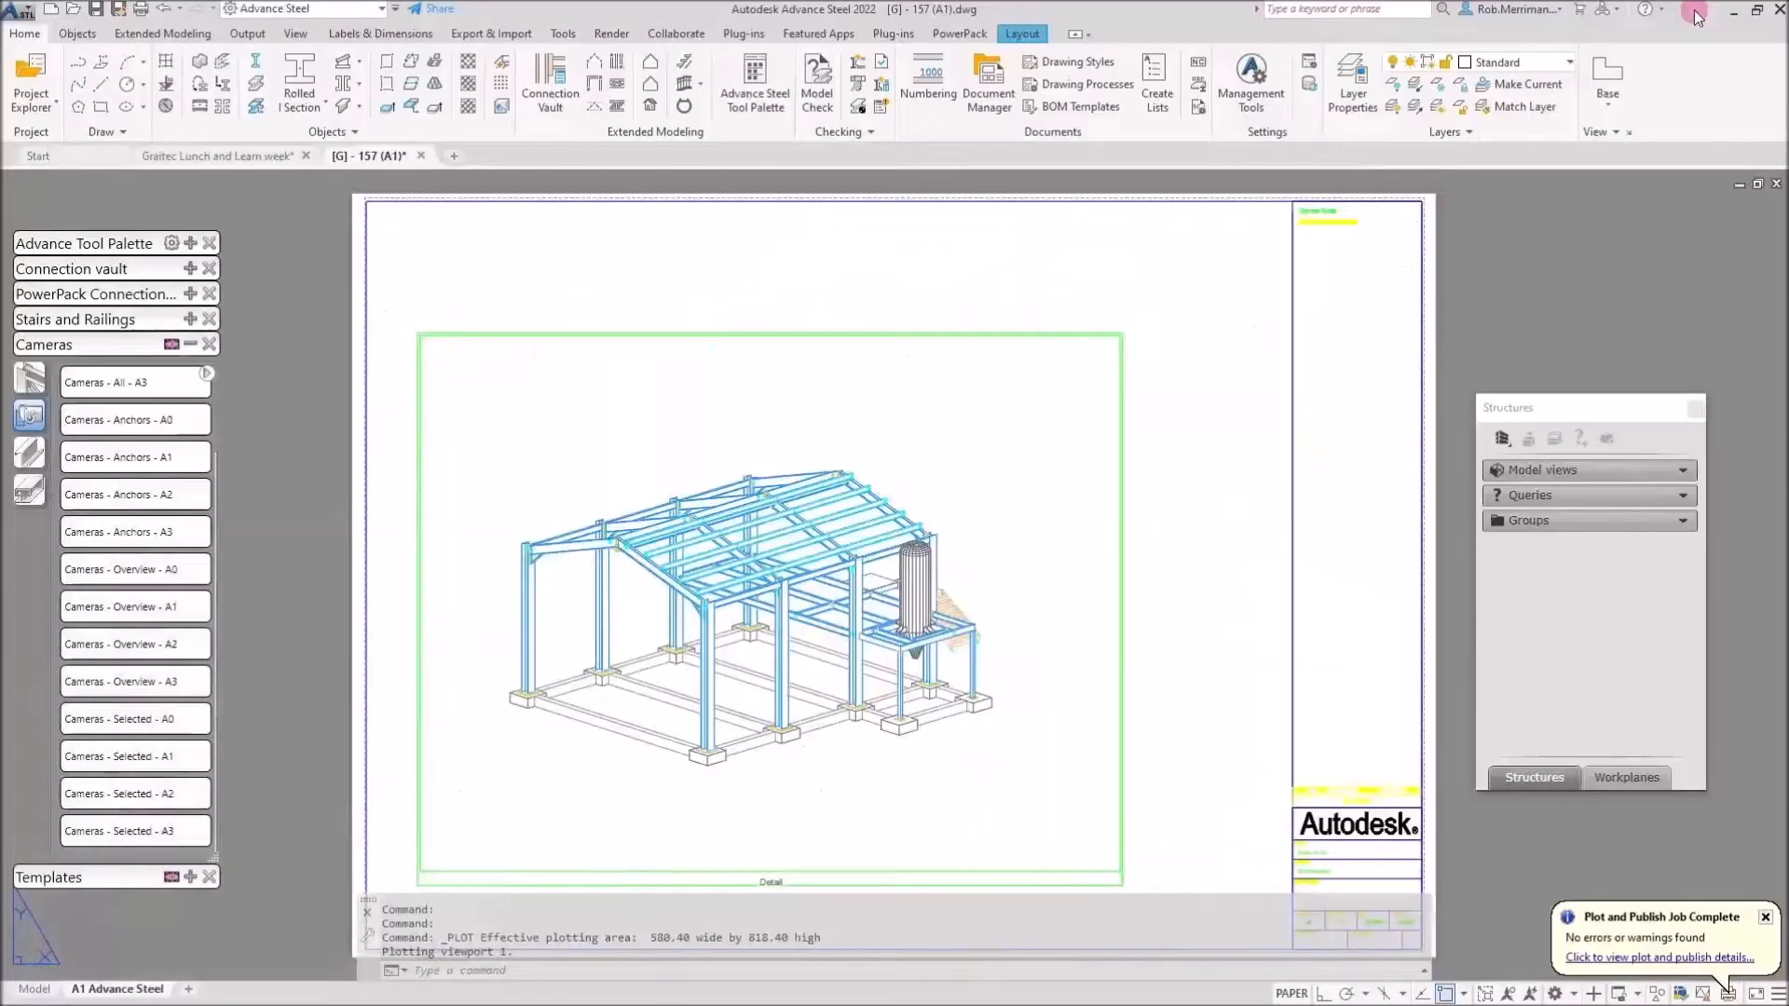
Close drawing 157 without saving and switch from the Cameras palette to the main tools.
left_click(420, 157)
key("Escape")
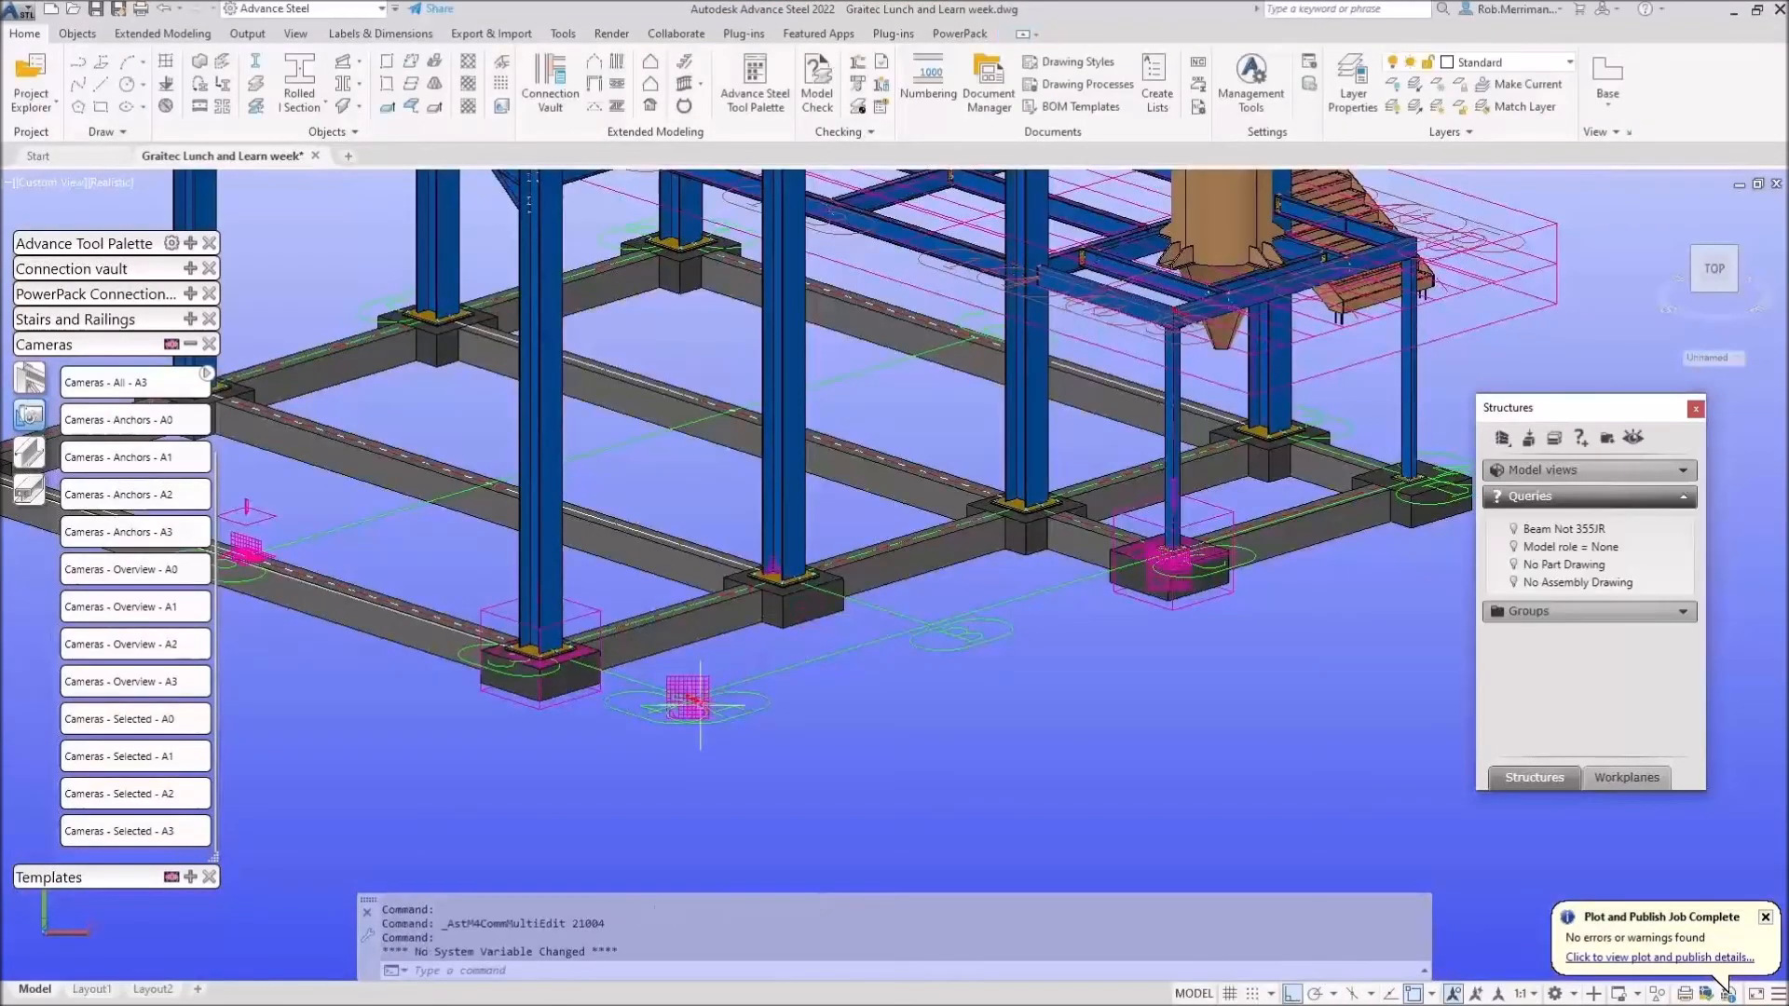
left_click(190, 344)
left_click(190, 242)
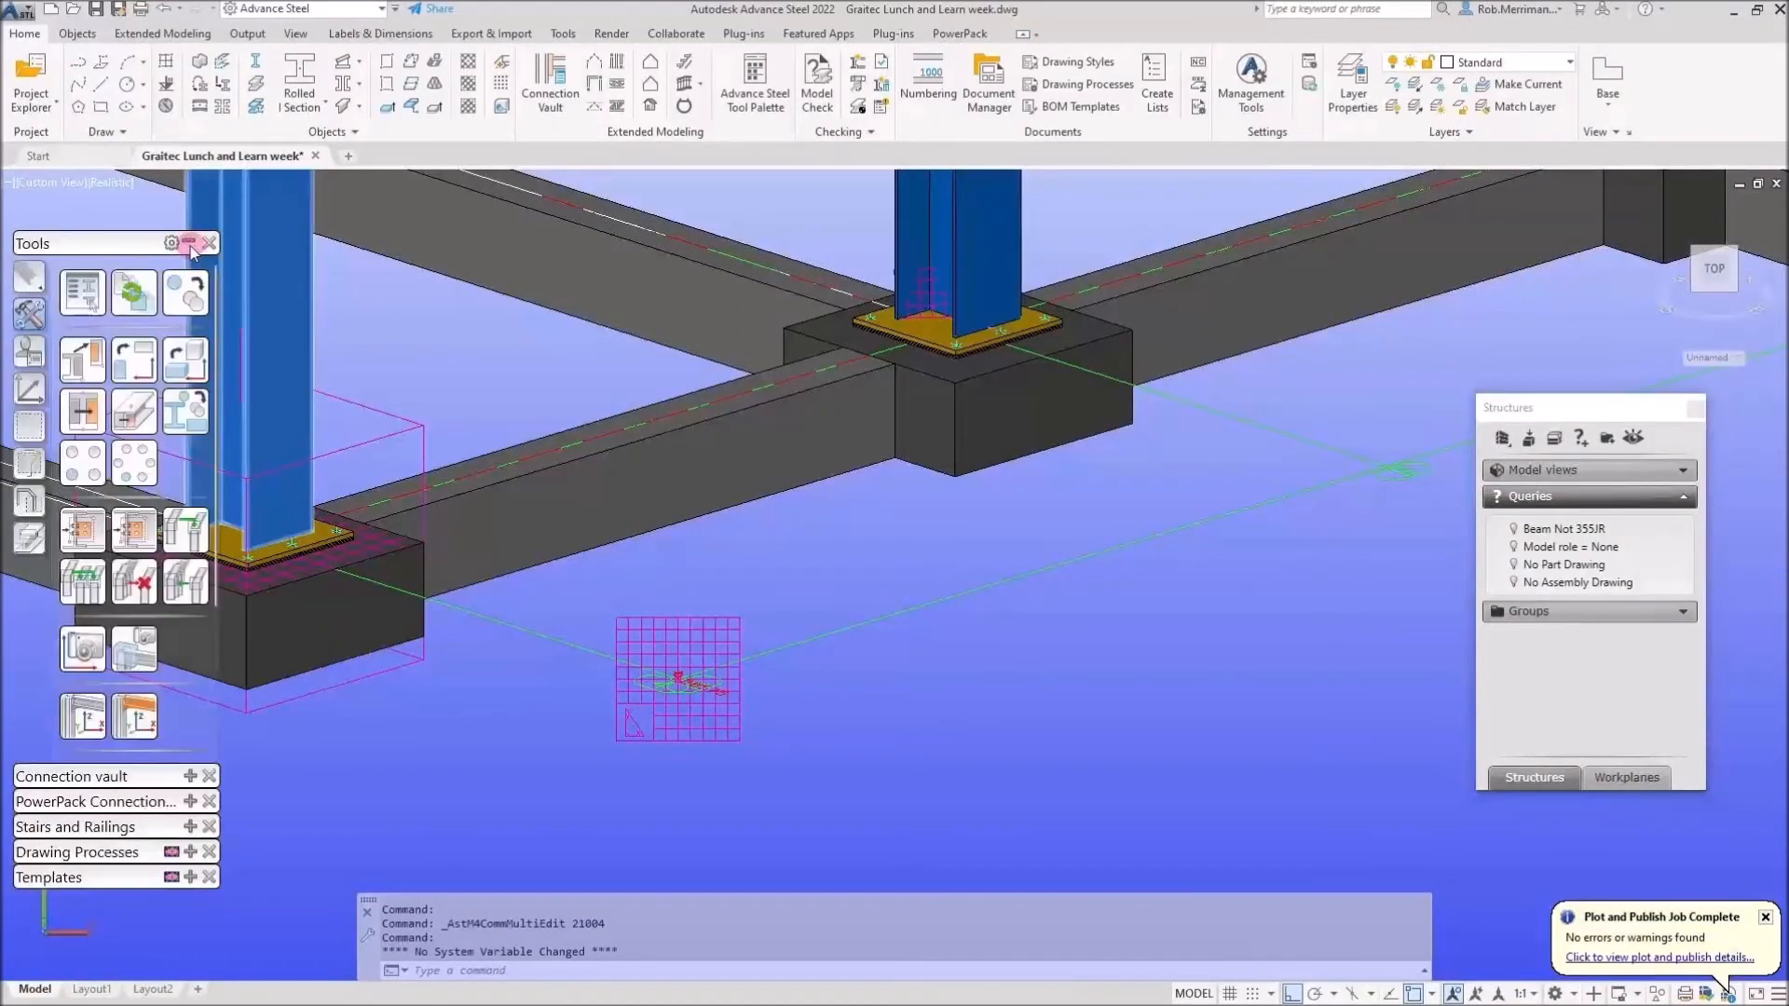
left_click(187, 296)
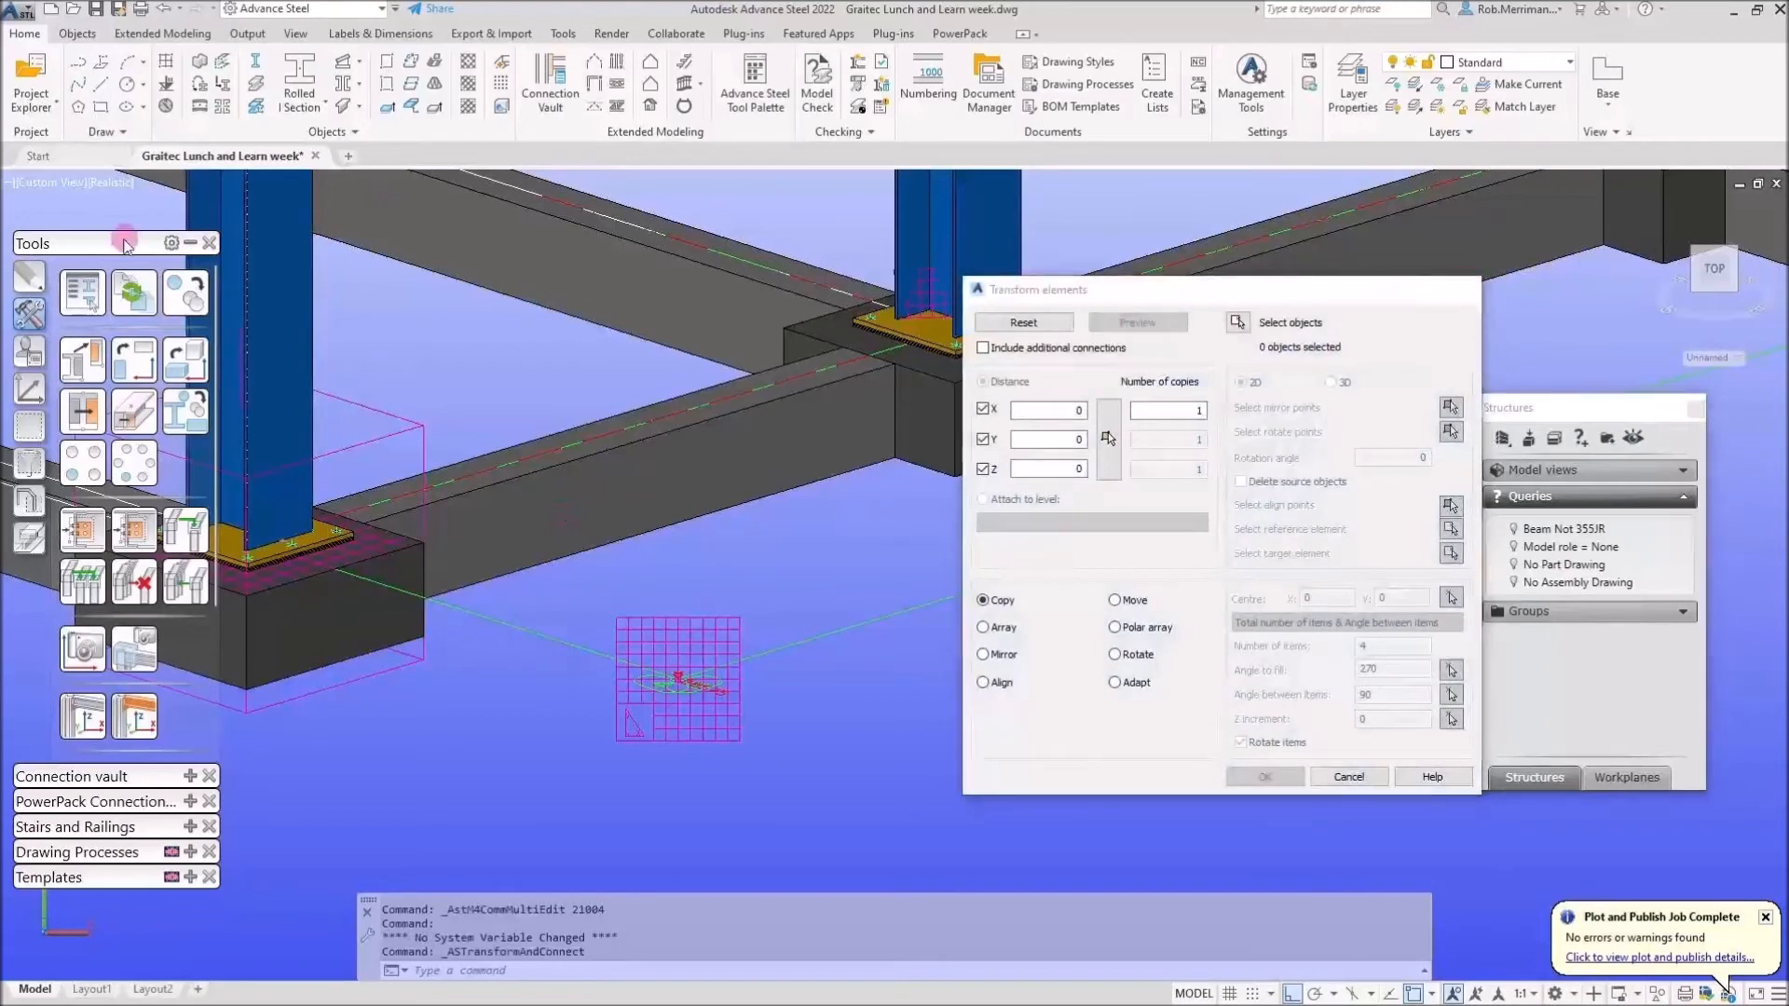
left_click(1469, 289)
Copy the grid symbol to two new positions to the right.
left_click(29, 276)
left_click(678, 618)
right_click(876, 757)
left_click(876, 757)
left_click(1121, 781)
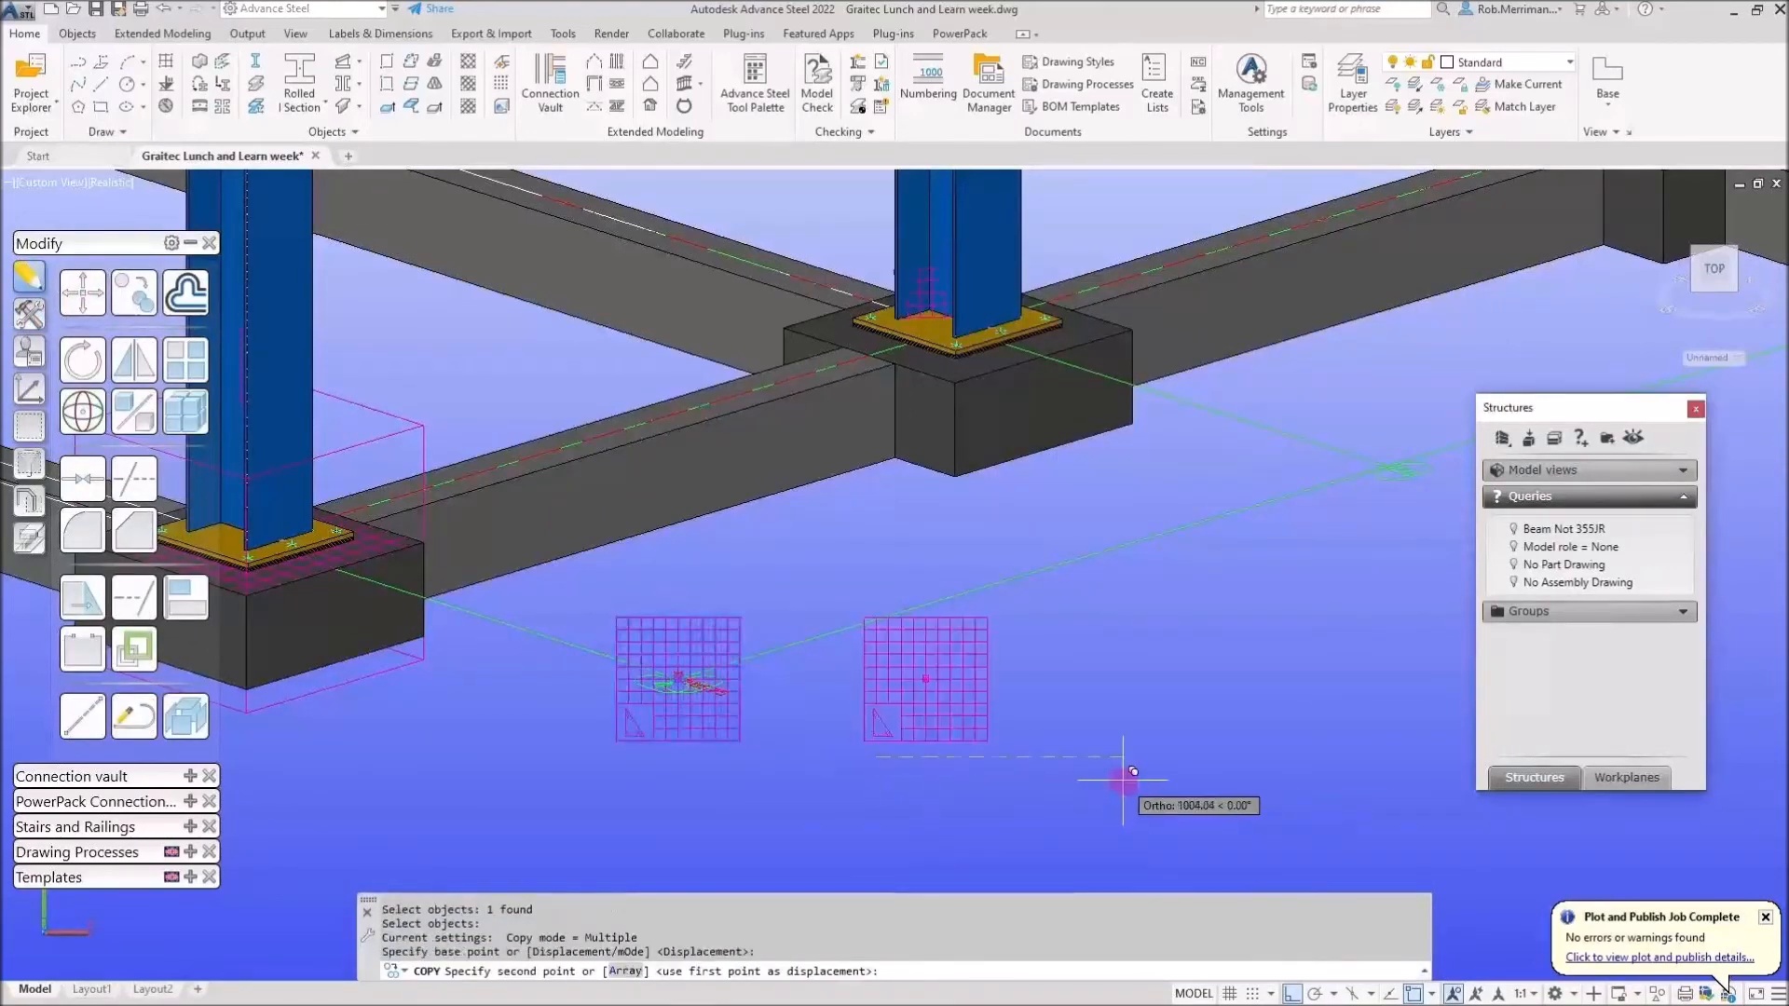
right_click(1128, 781)
left_click(1169, 537)
Bring the whole steel building into view and dismiss the plot notification.
scroll(1177, 540, "down", 8)
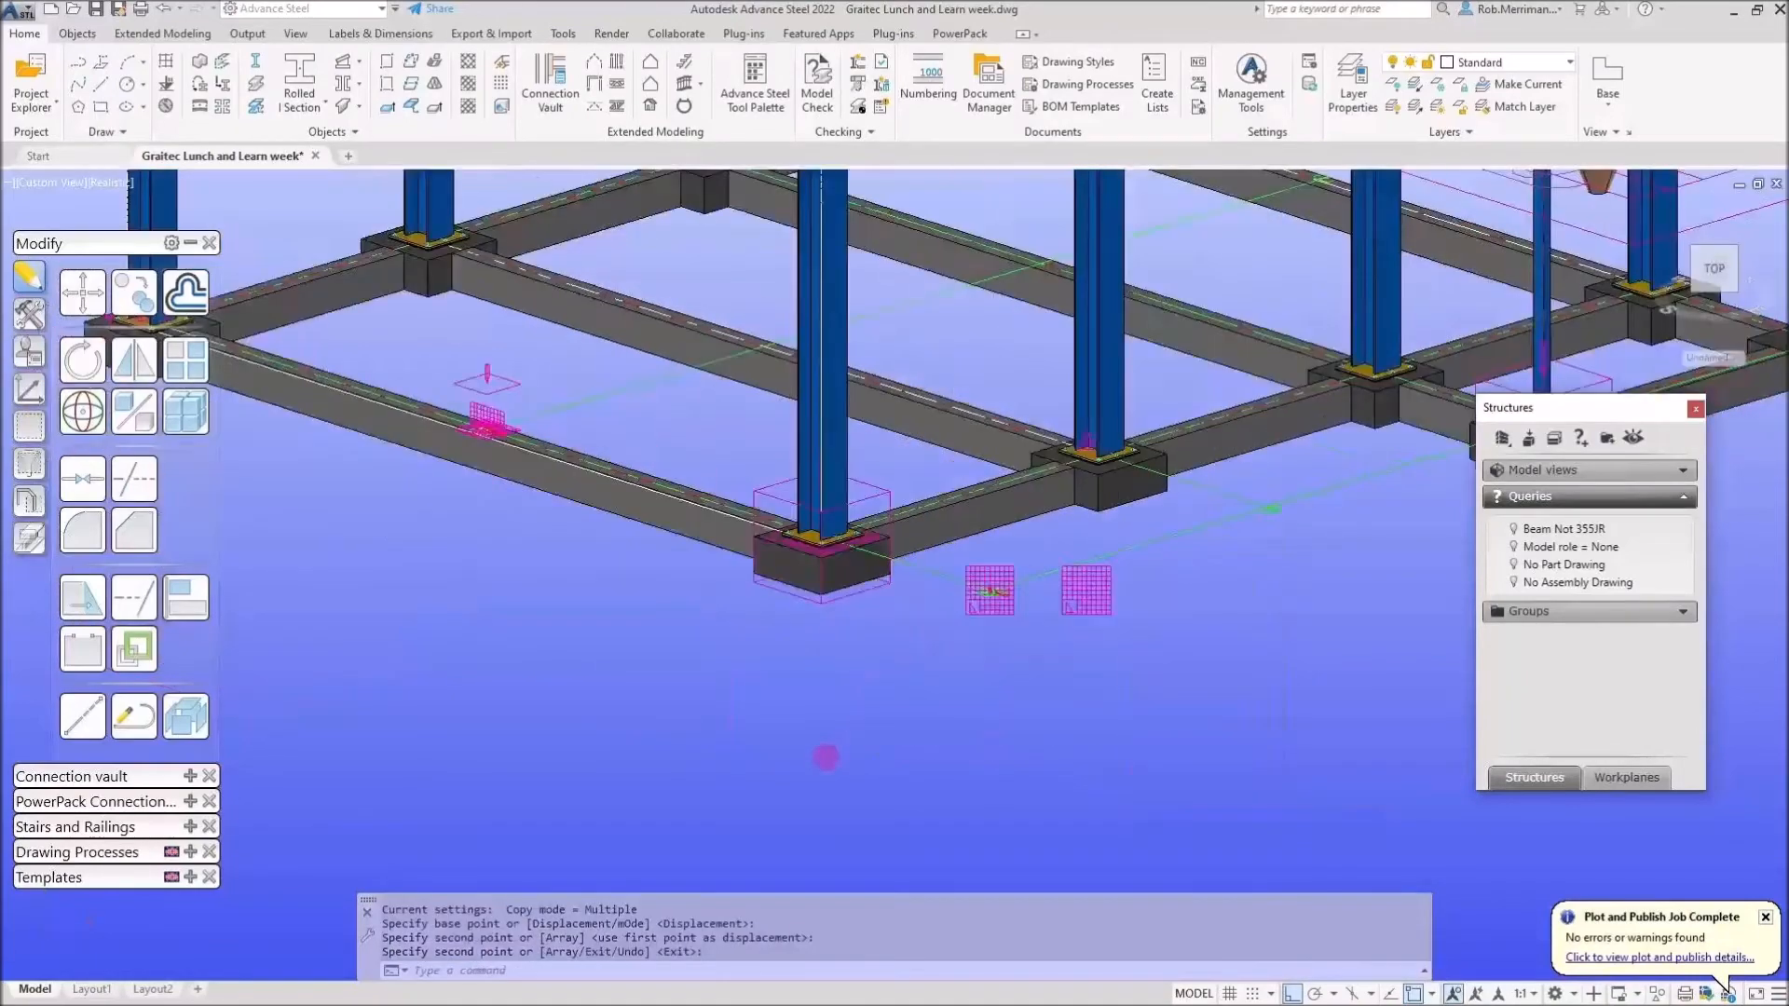
middle_click_drag(1139, 479, 1036, 473)
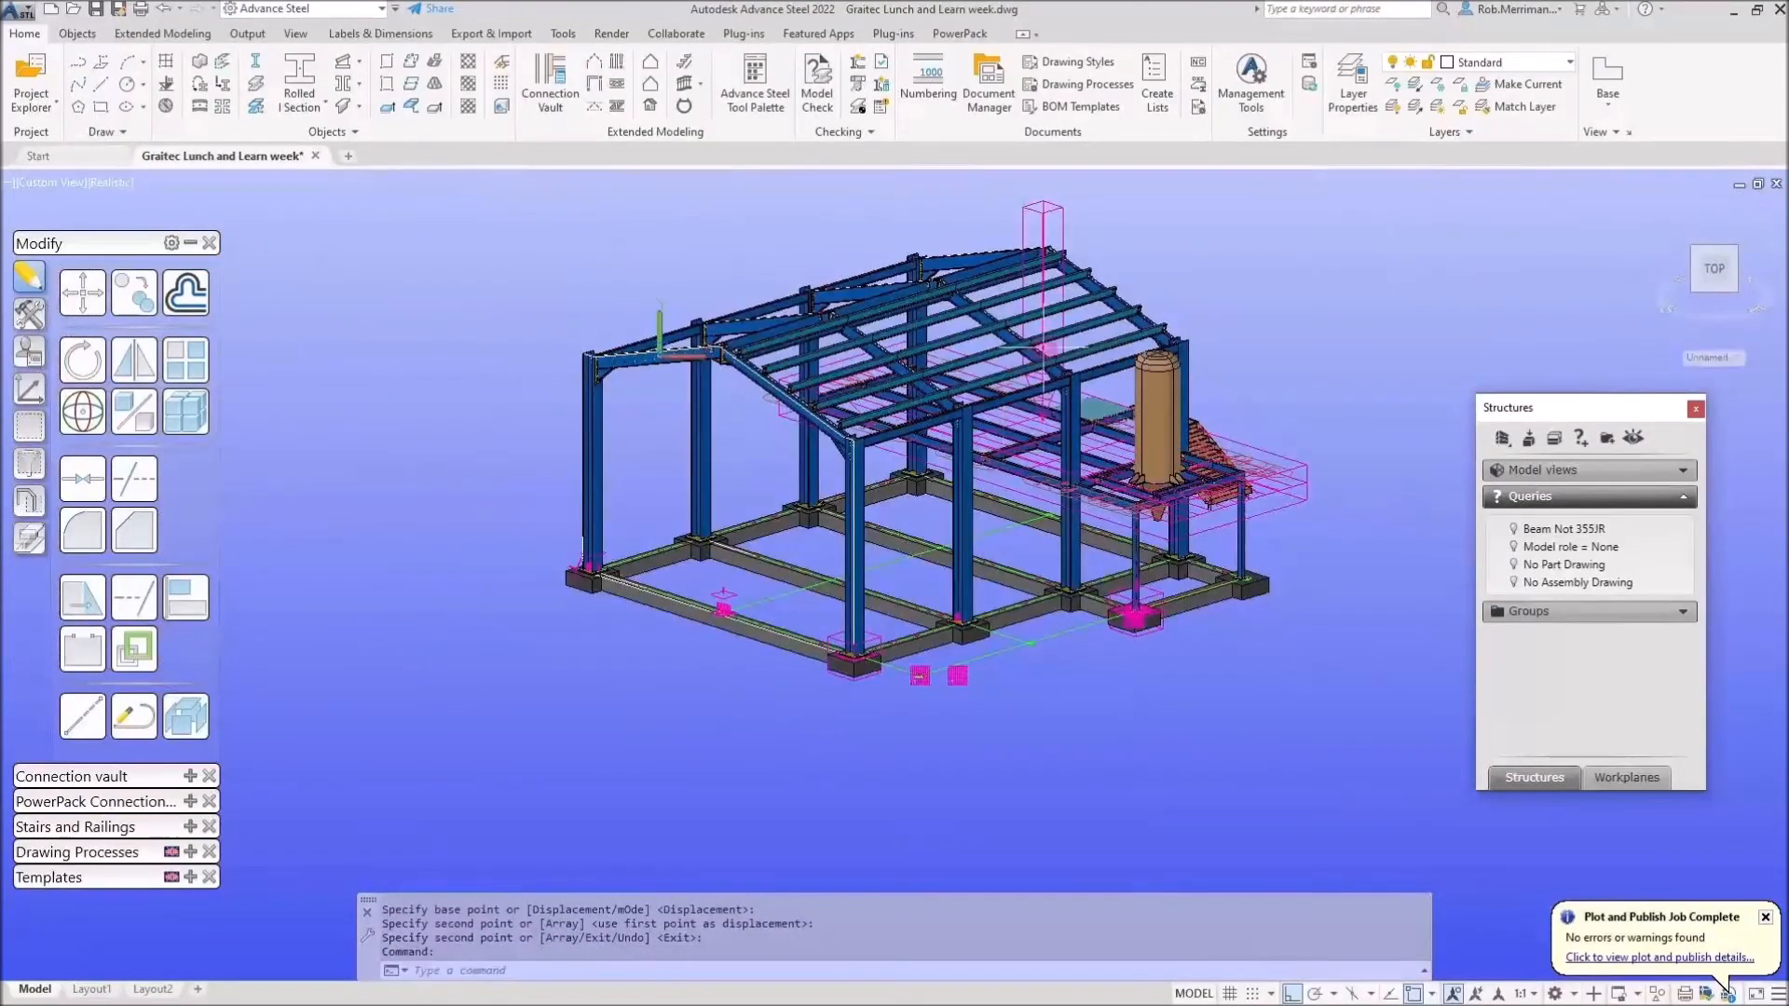
scroll(1037, 473, "up", 3)
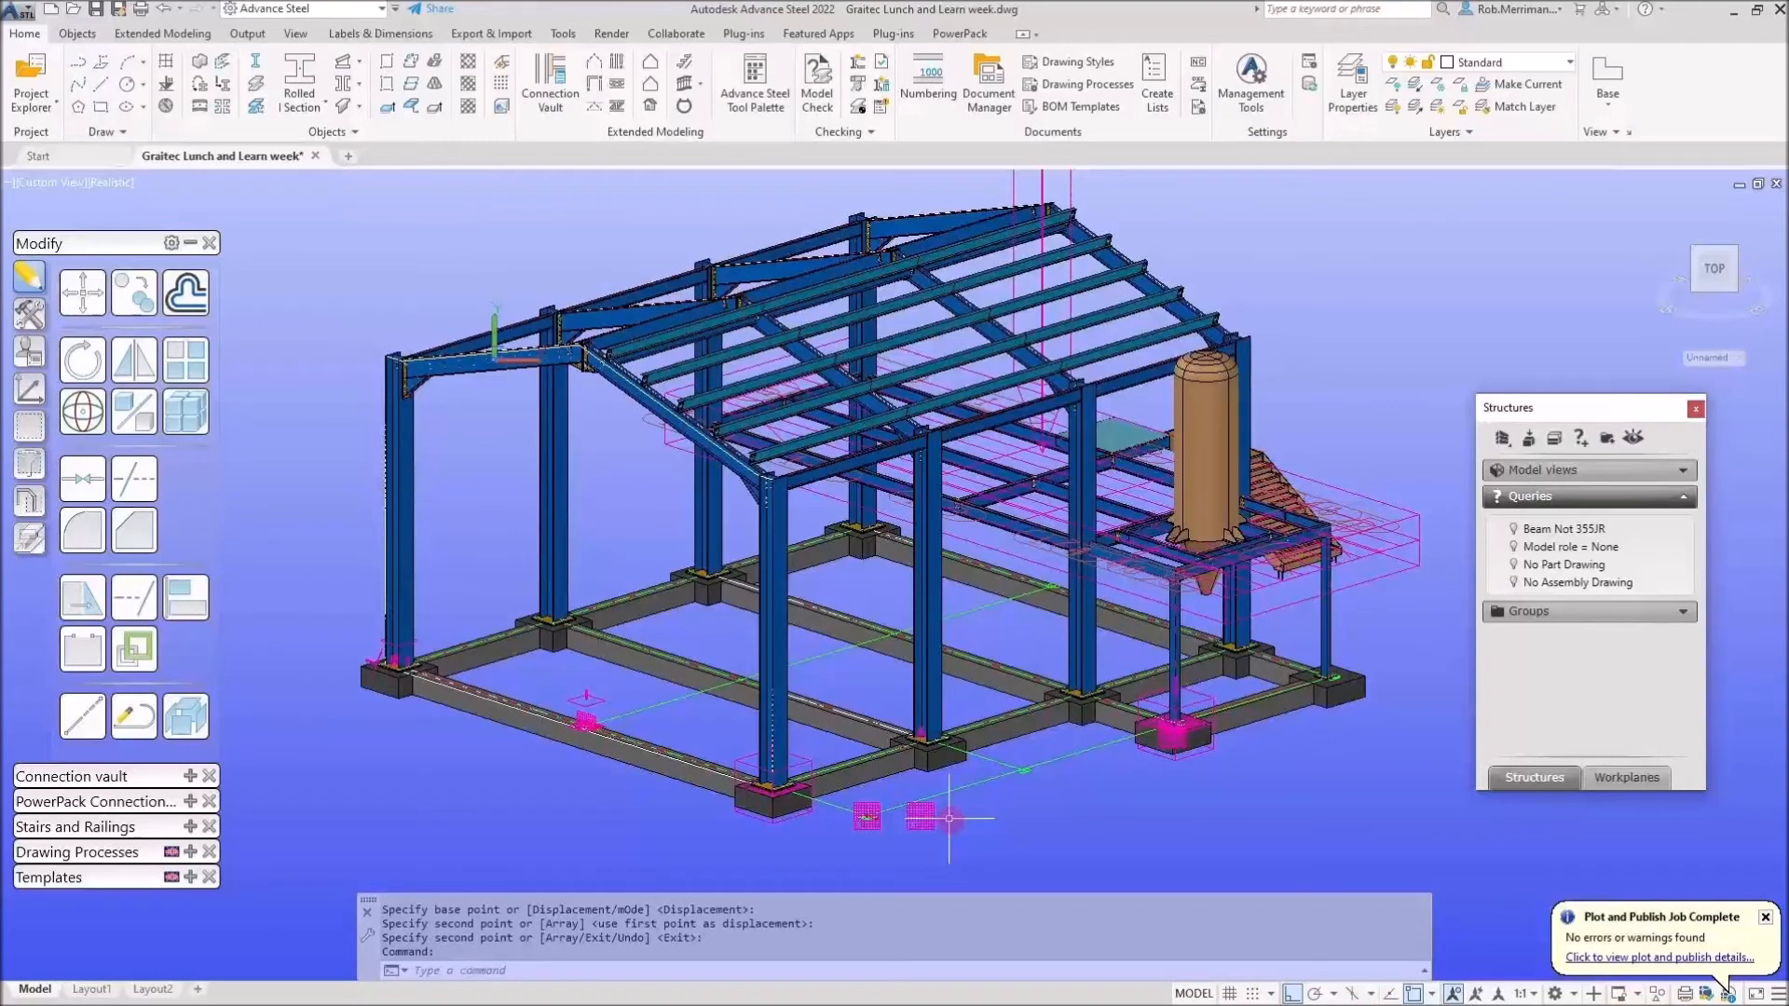
left_click(1763, 919)
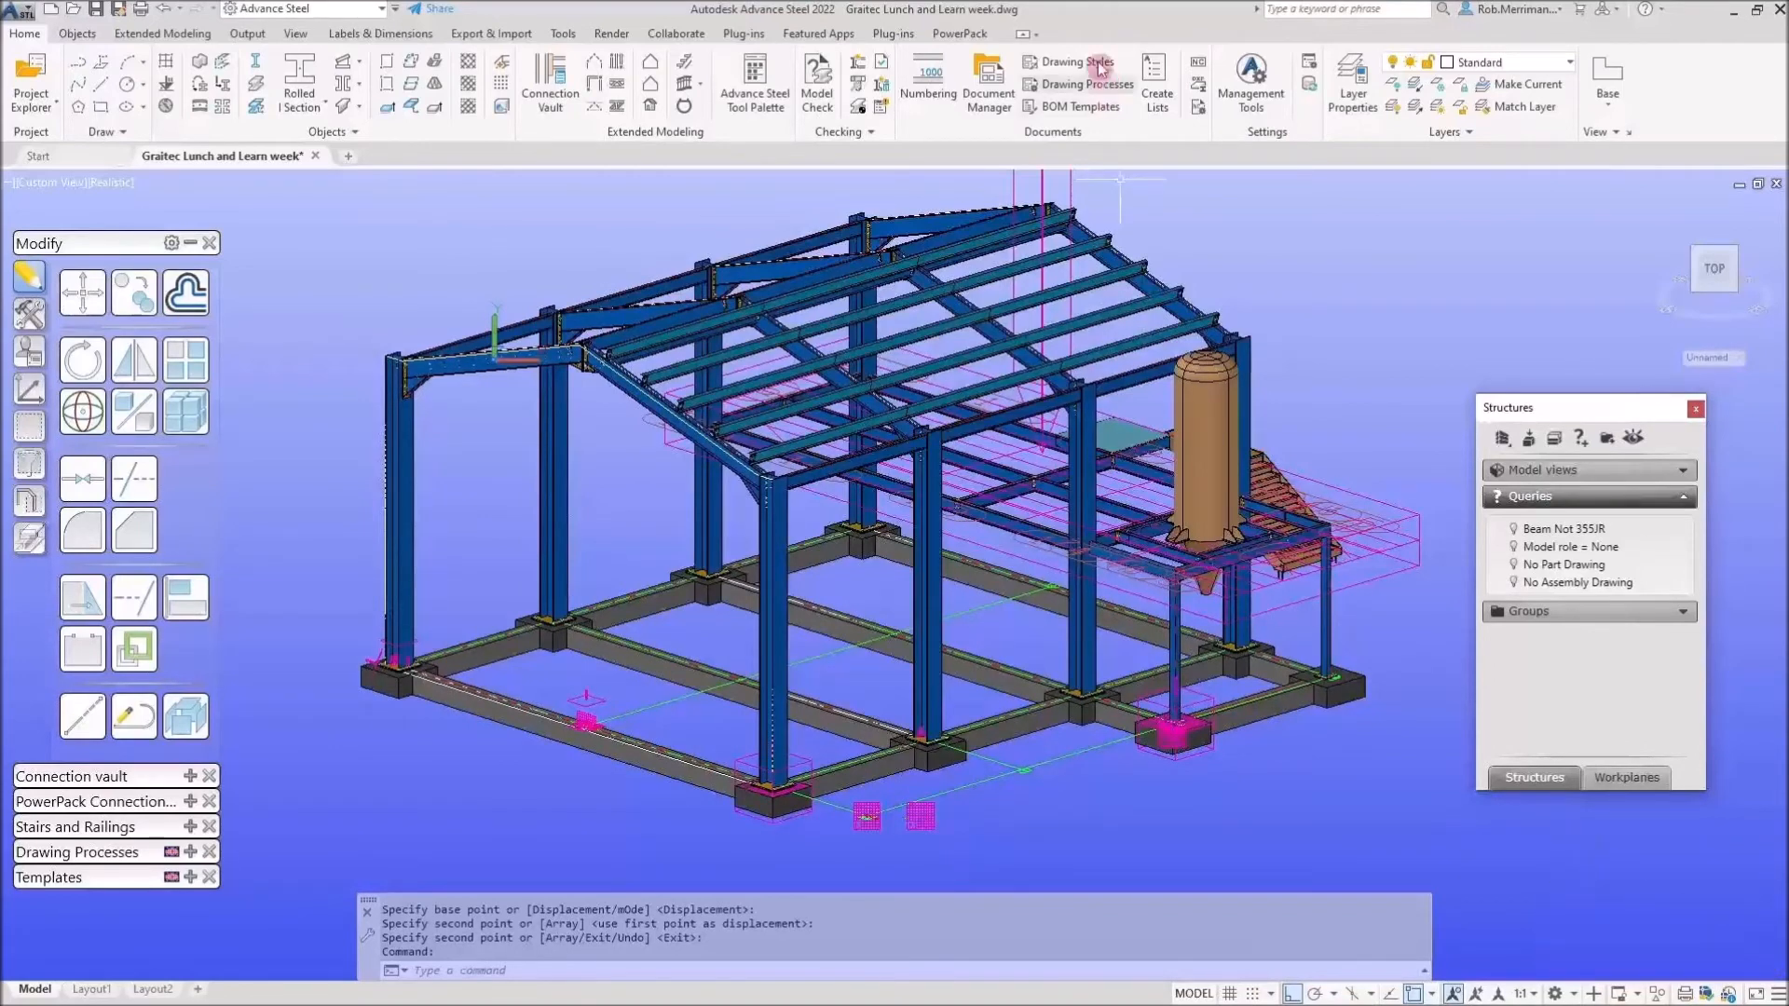
double_click(922, 818)
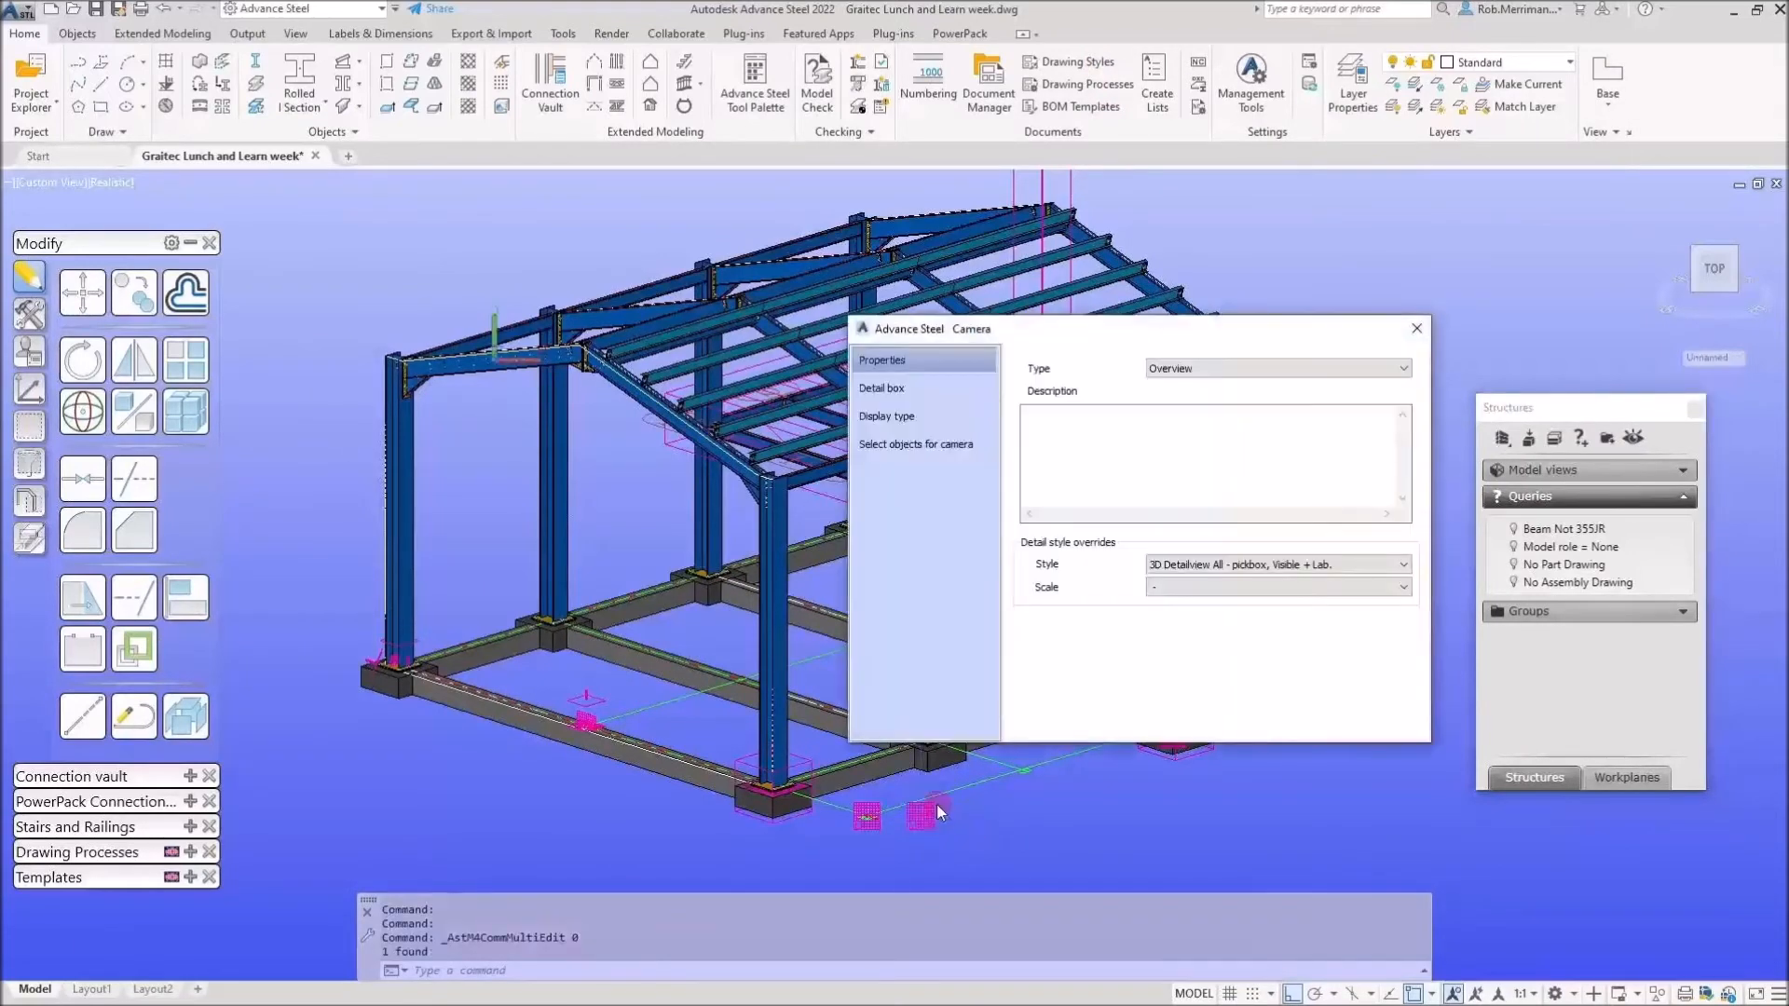
left_click(887, 445)
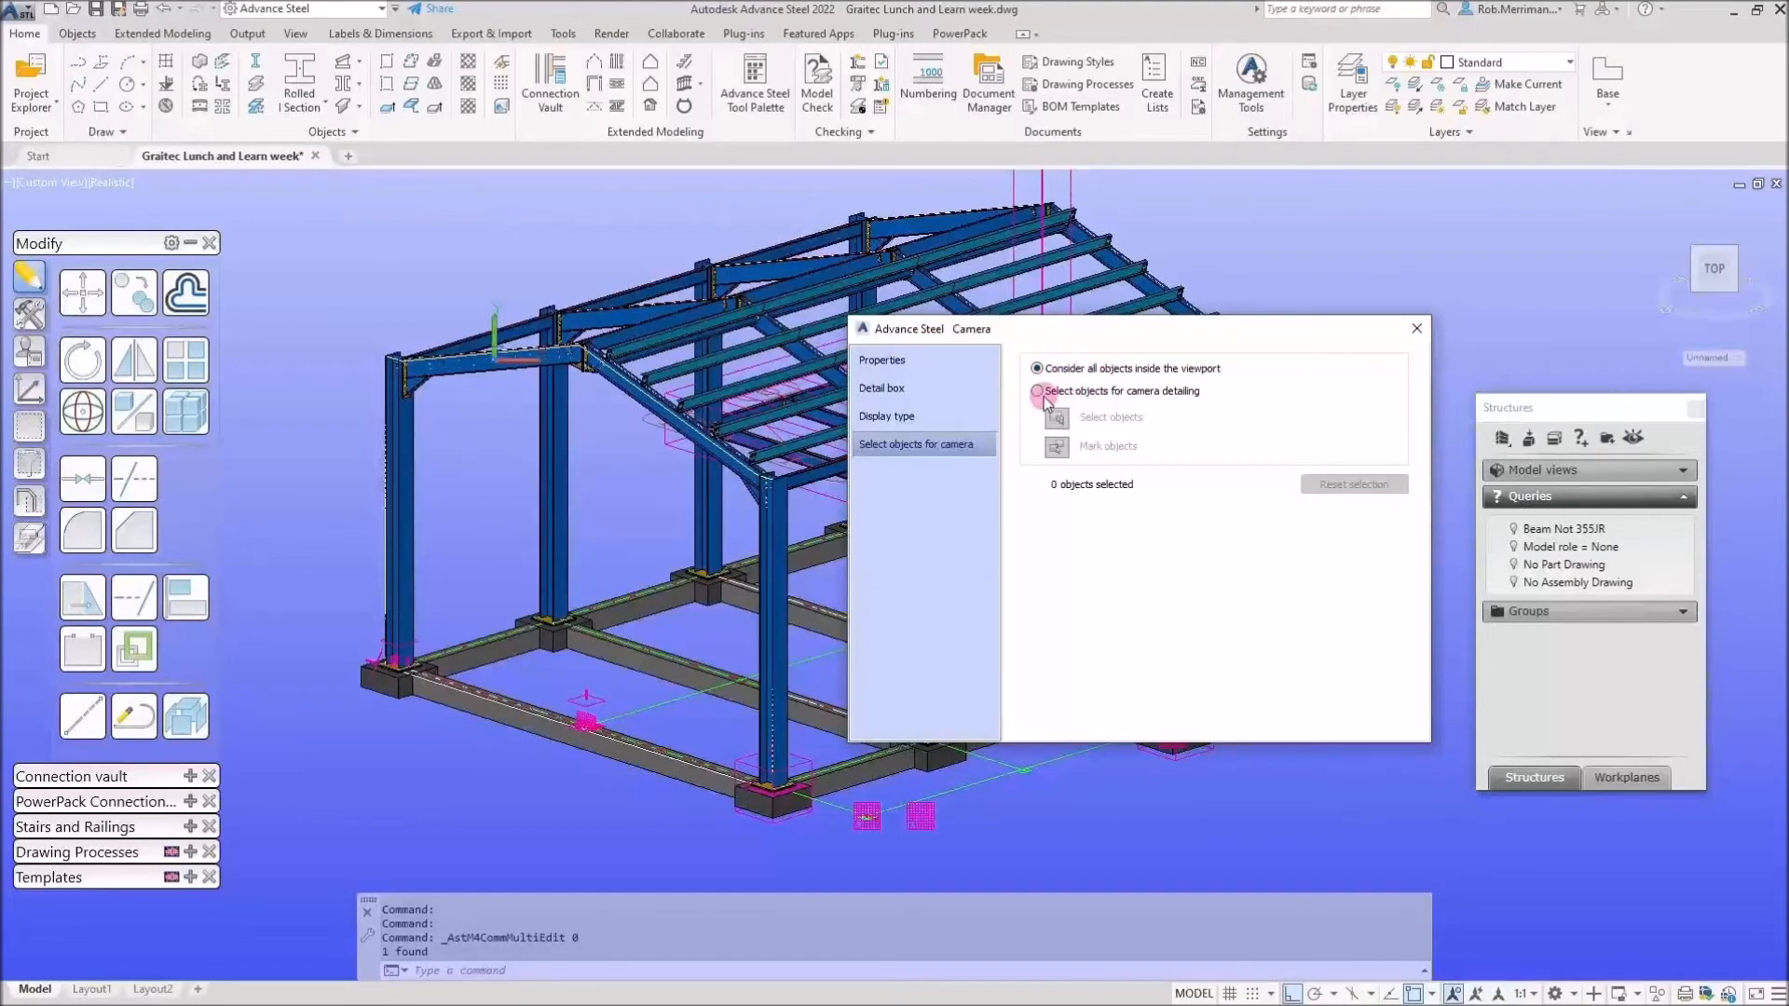
left_click(1414, 331)
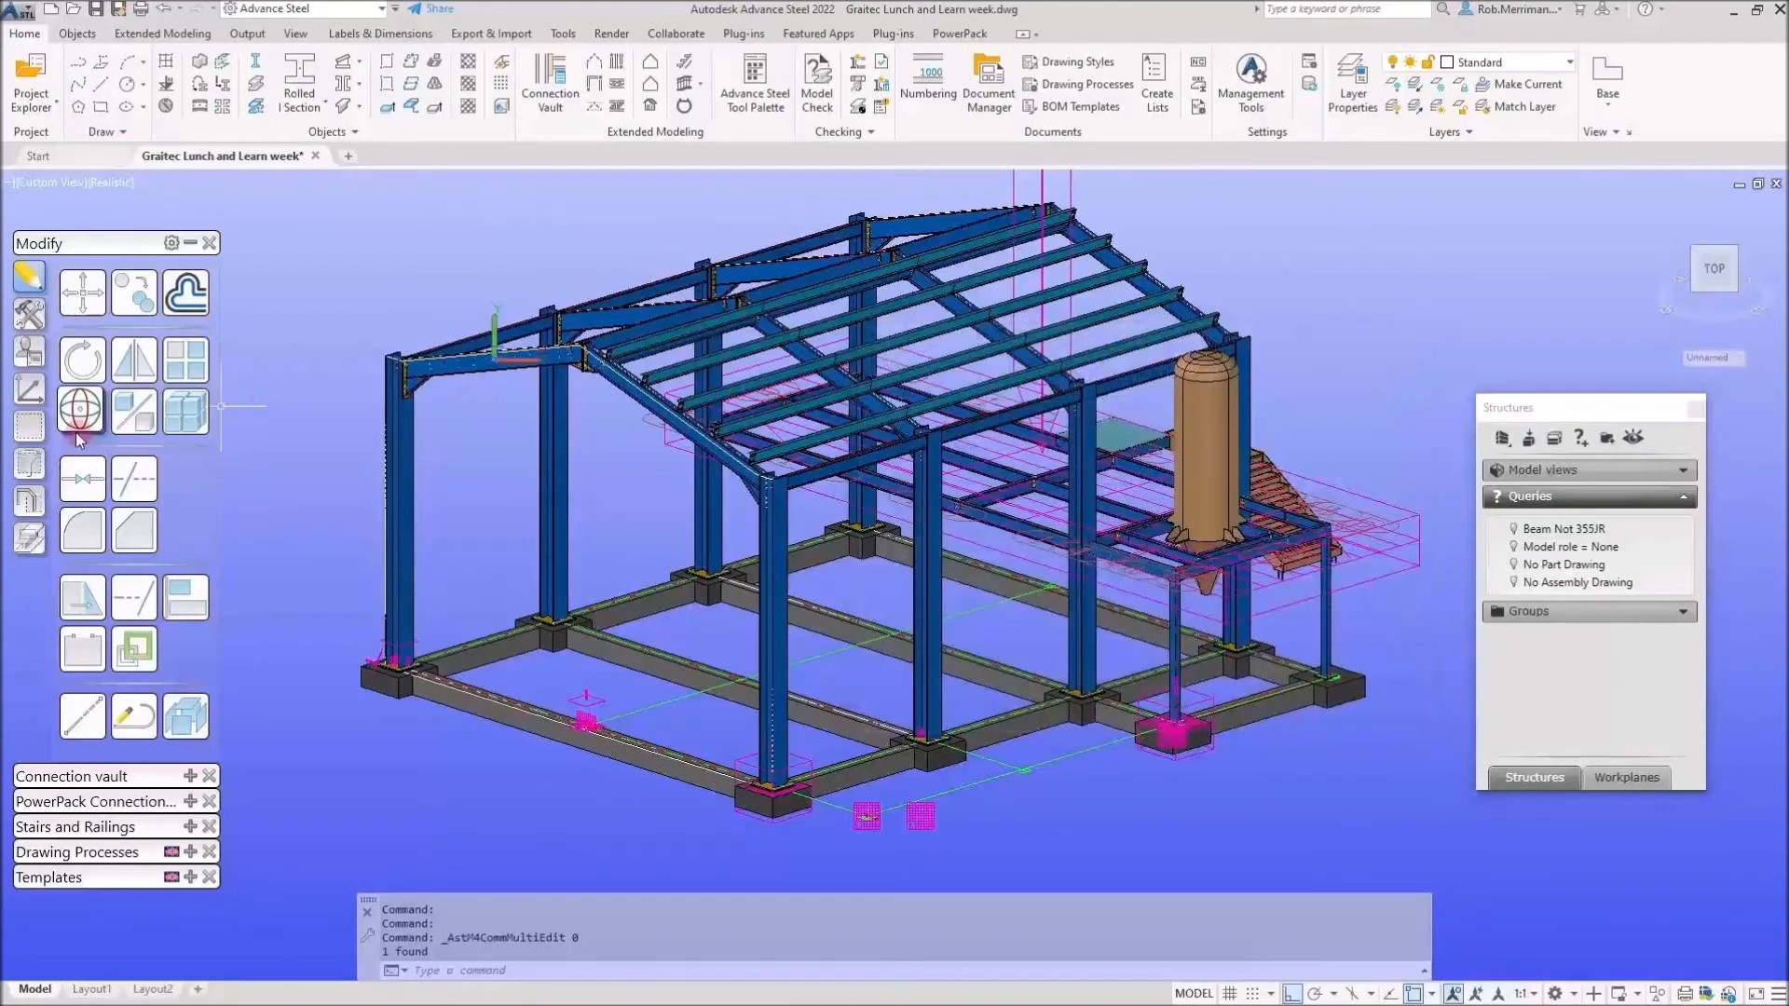
left_click(29, 426)
Begin marking the corner columns as main structure, then cancel the pick.
left_click(144, 535)
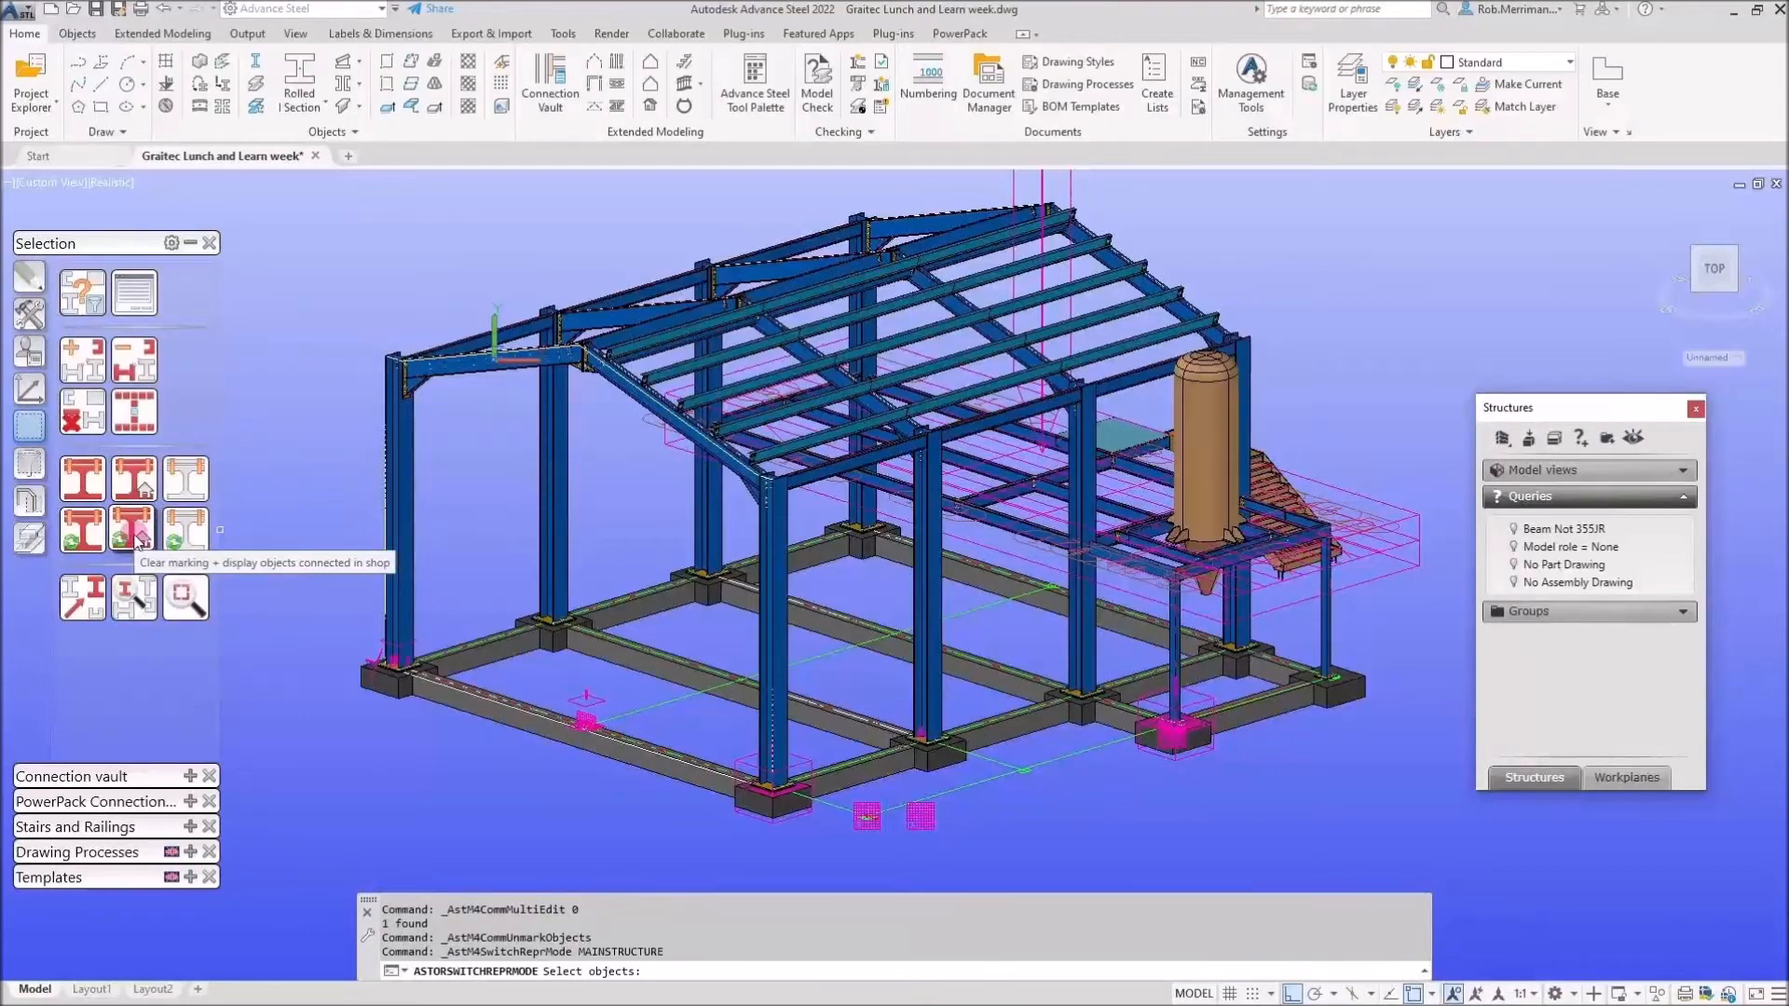
left_click(401, 485)
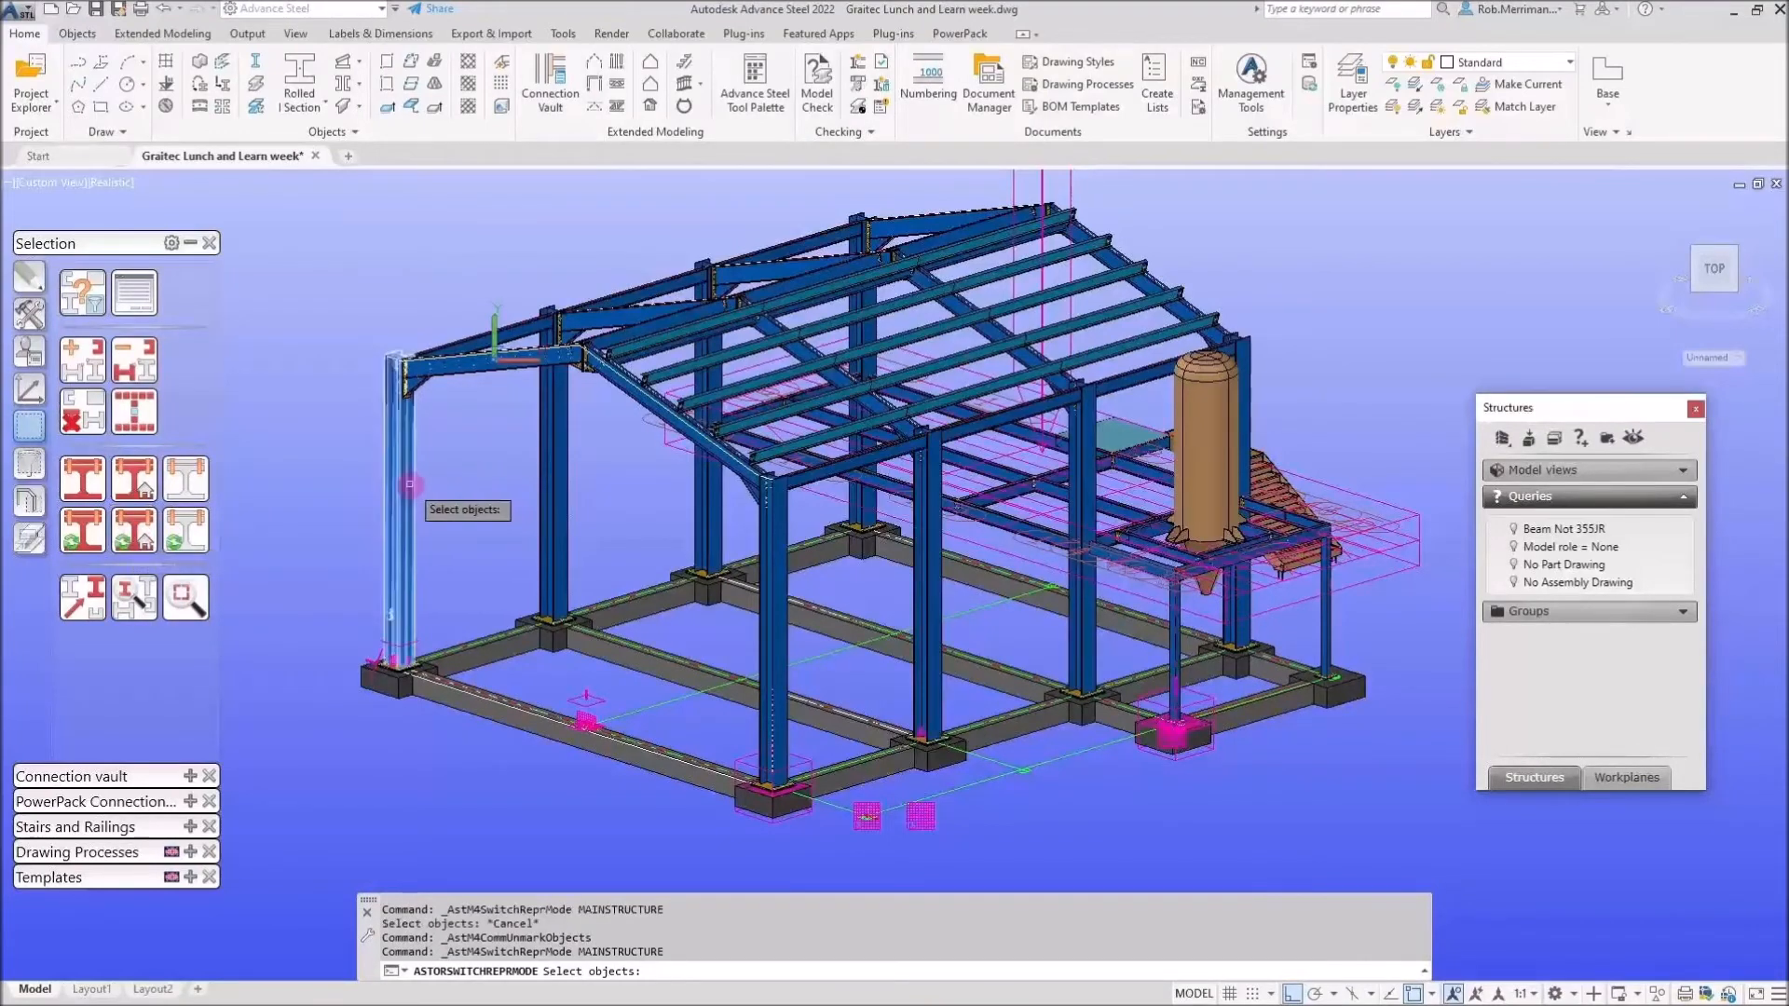
left_click(548, 457)
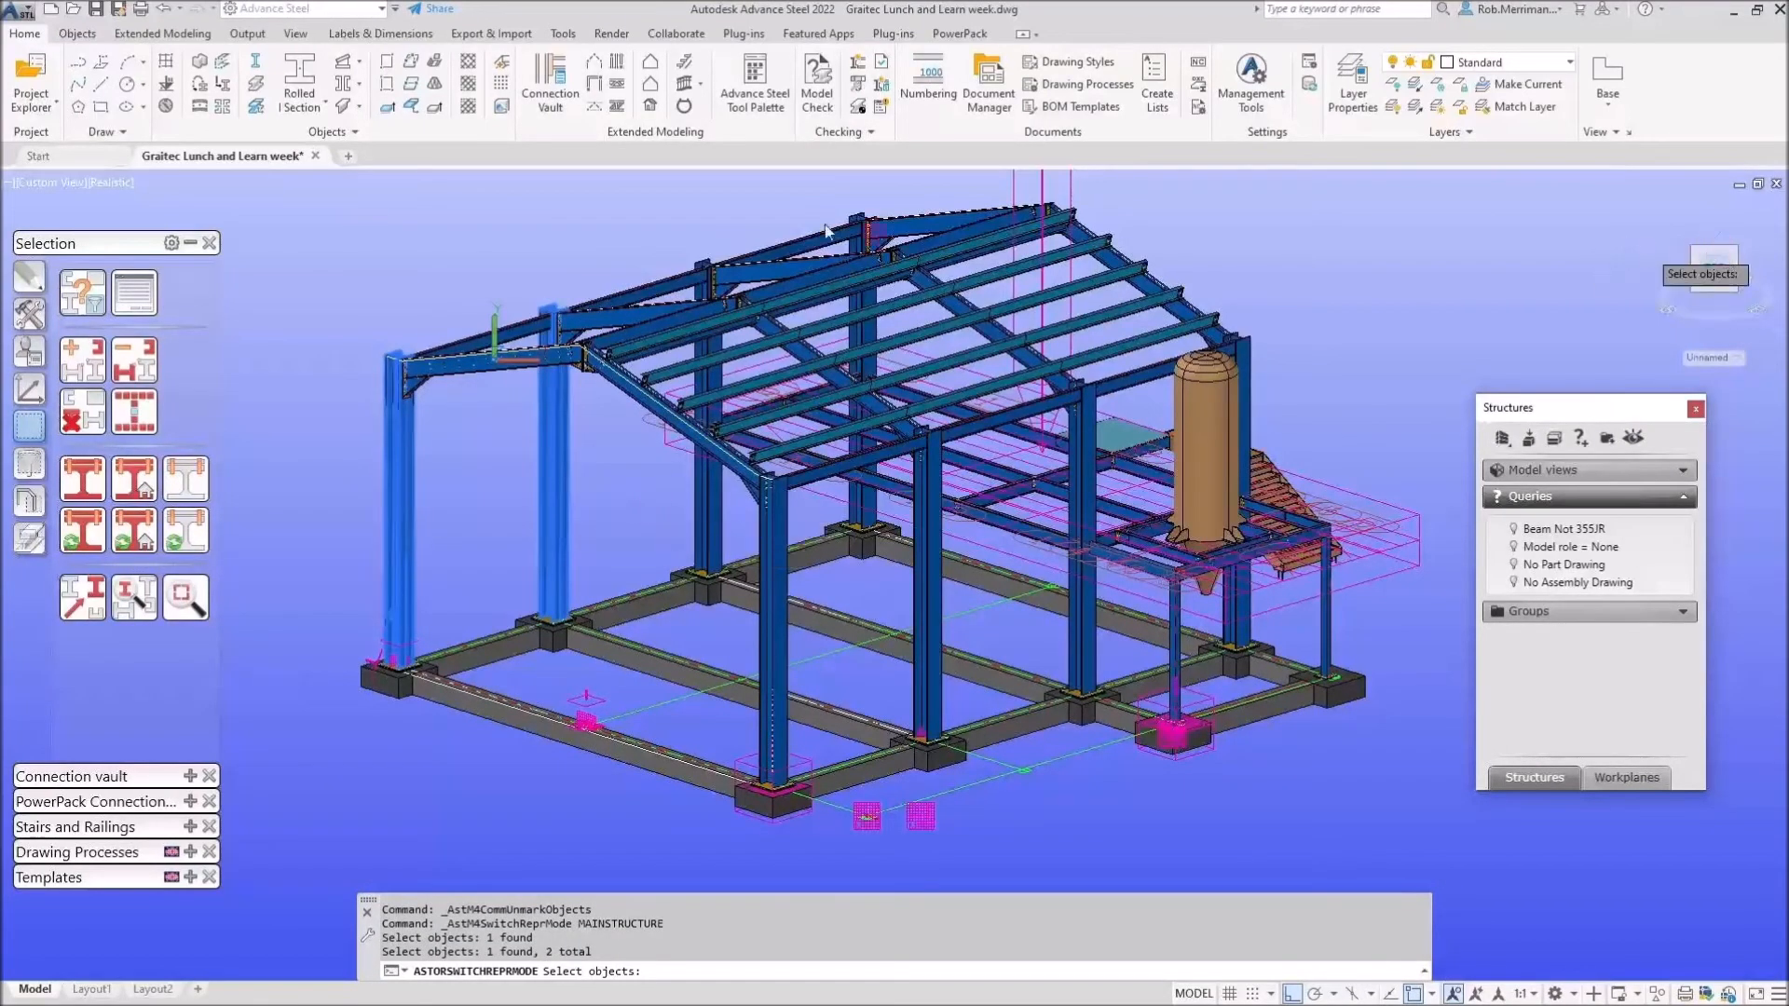
key("Escape")
Reset the UCS to World, rotate it about X, view on UCS, and use 2D Wireframe.
left_click(29, 389)
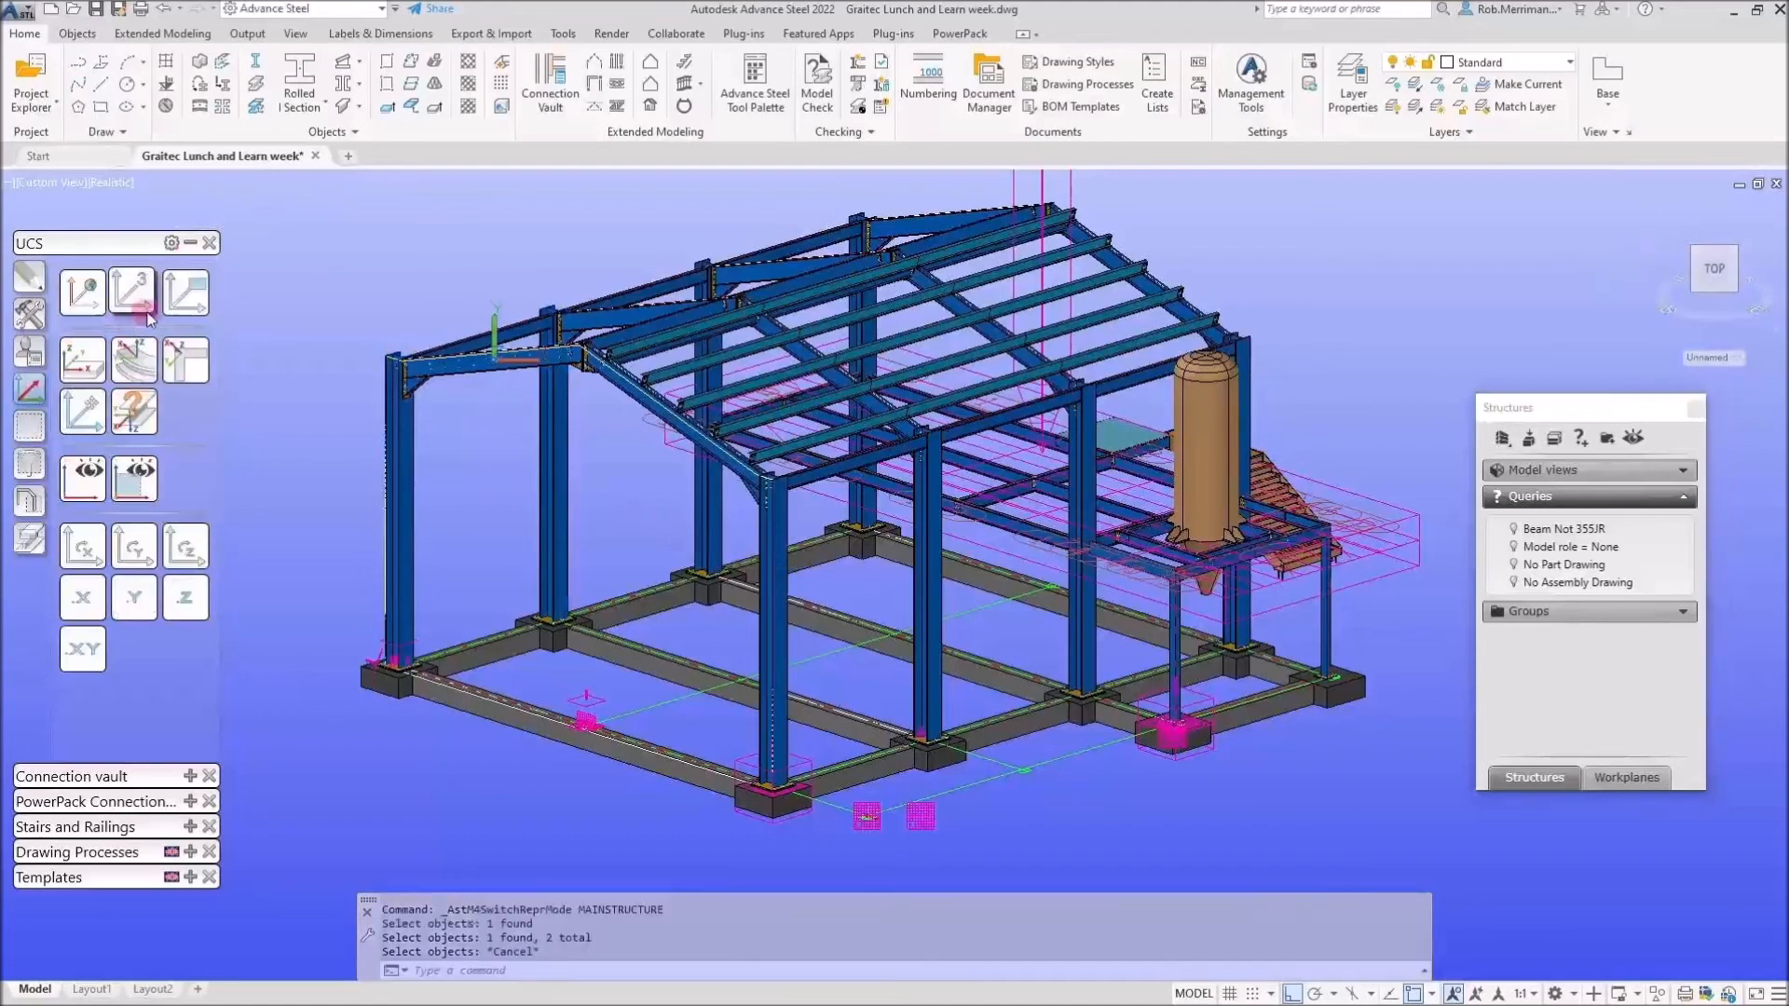
left_click(91, 312)
left_click(94, 559)
left_click(83, 478)
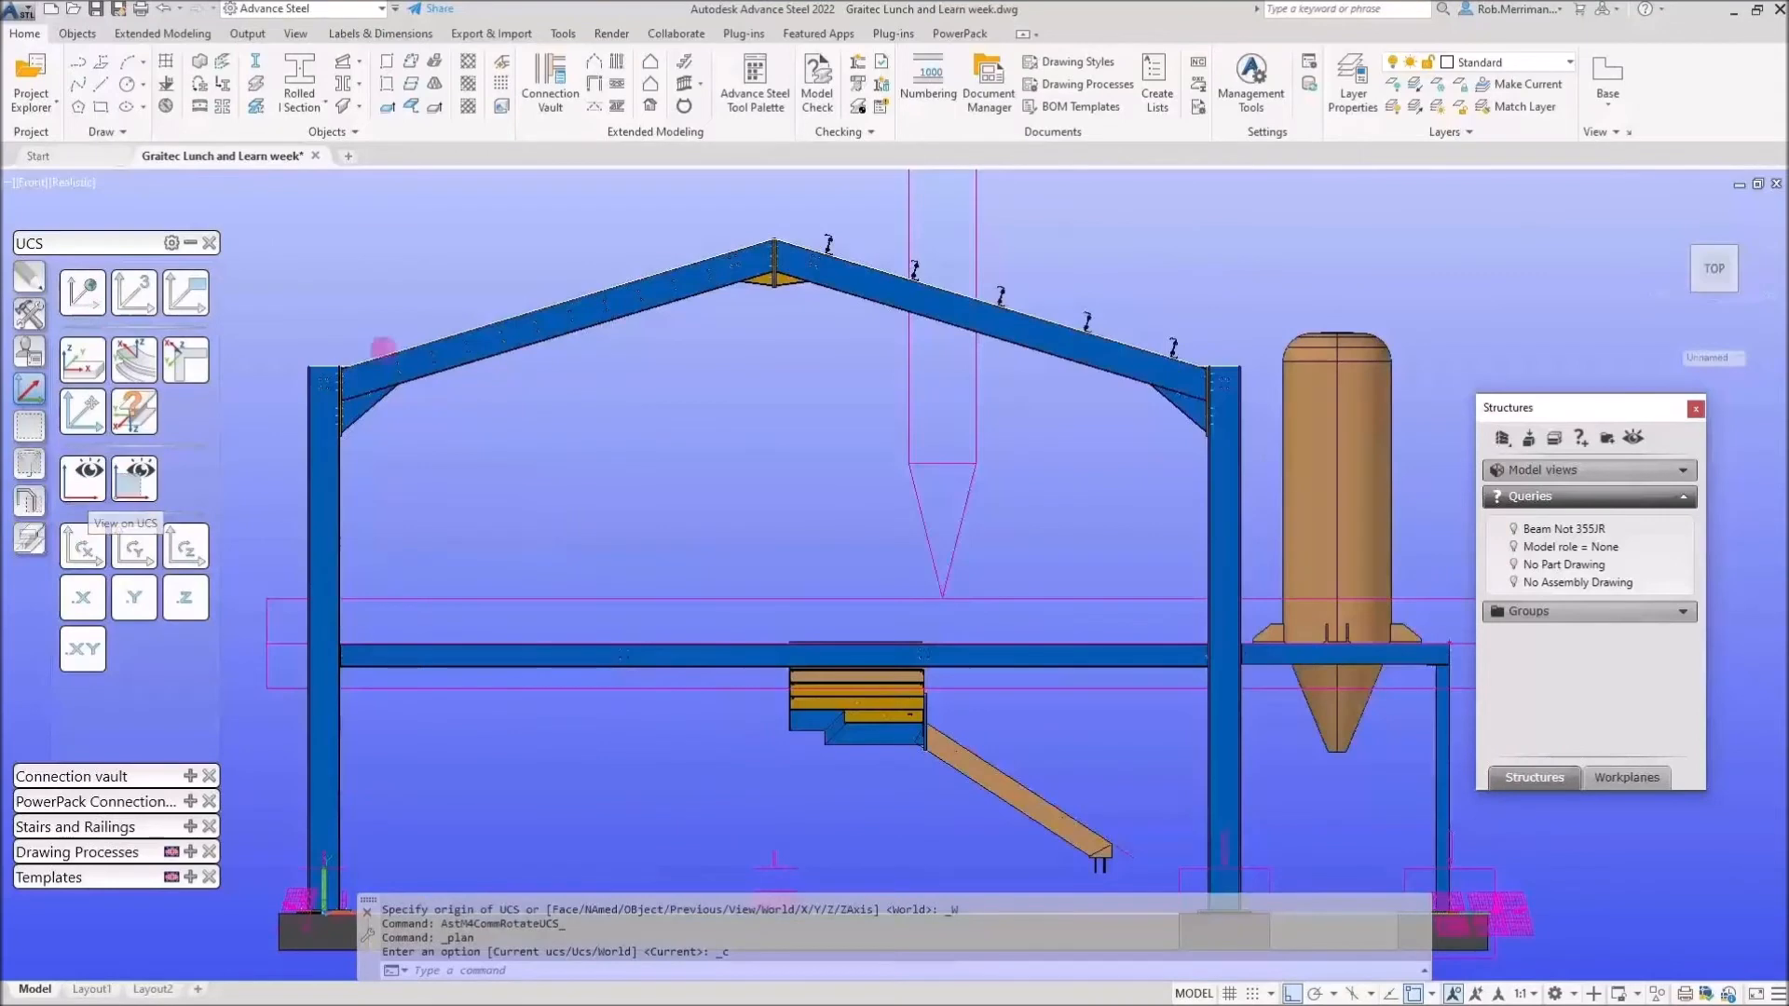
left_click(84, 182)
left_click(125, 229)
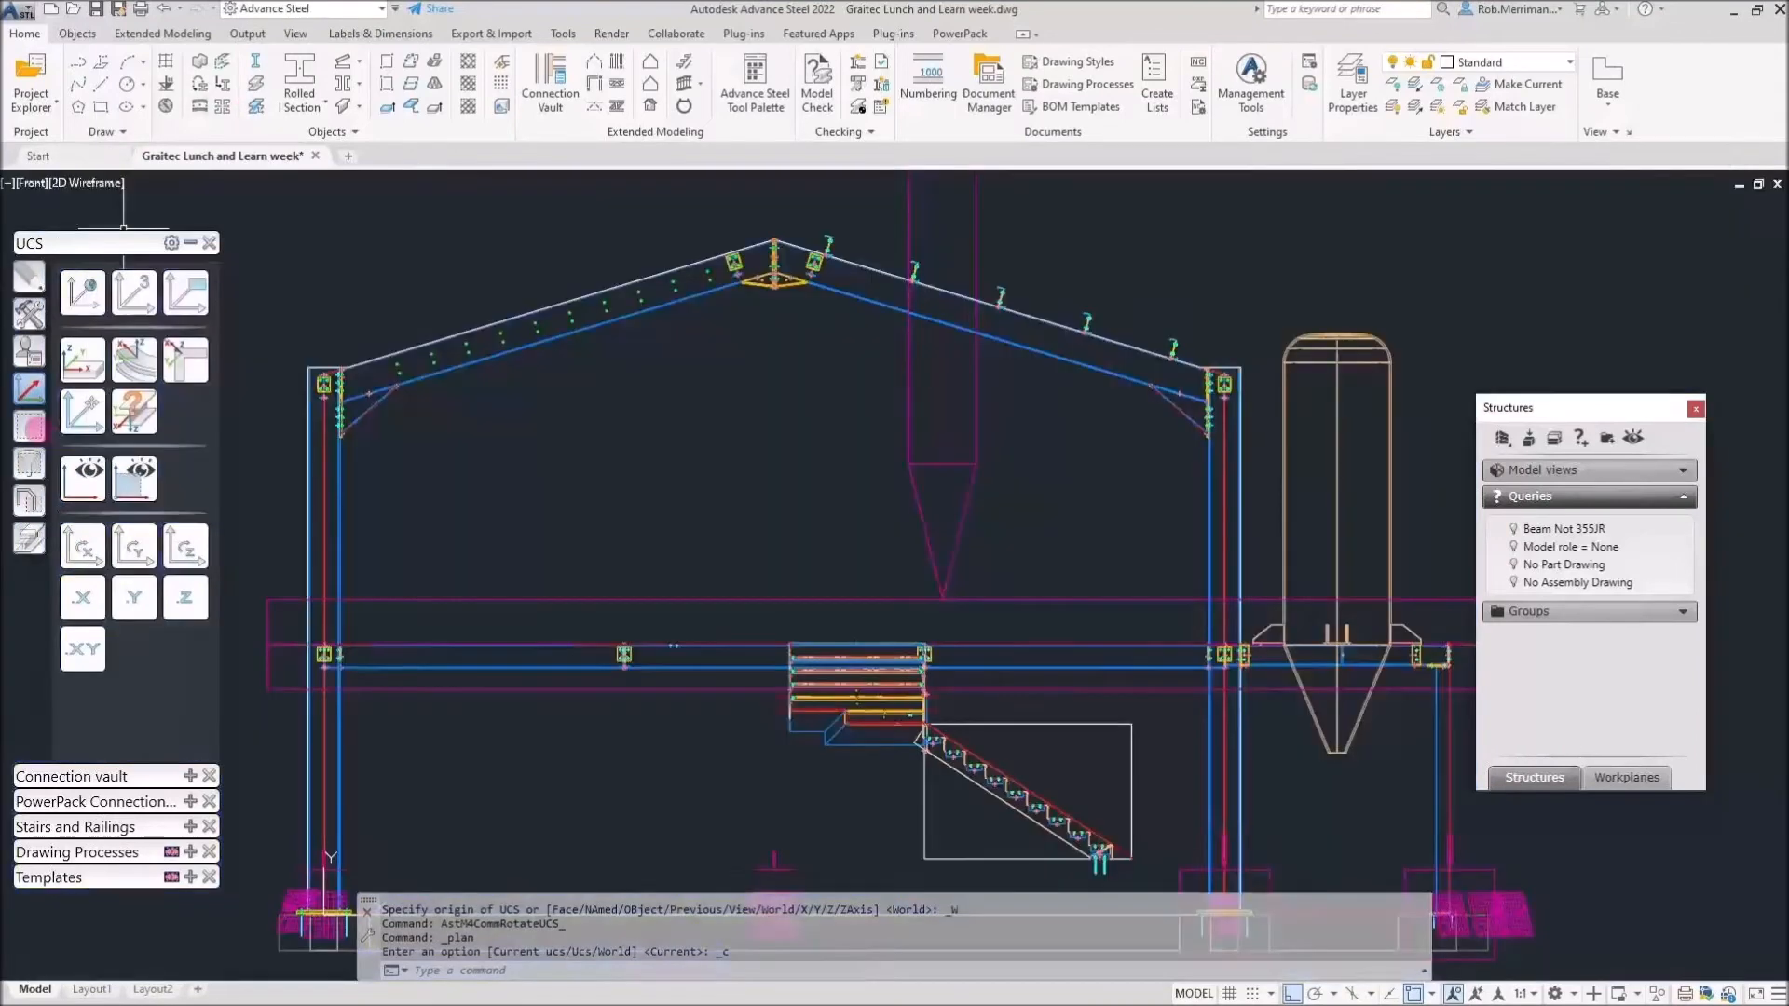
Window-select both rafters and both columns as main structure, checking briefly in 3D.
left_click(33, 426)
left_click(137, 485)
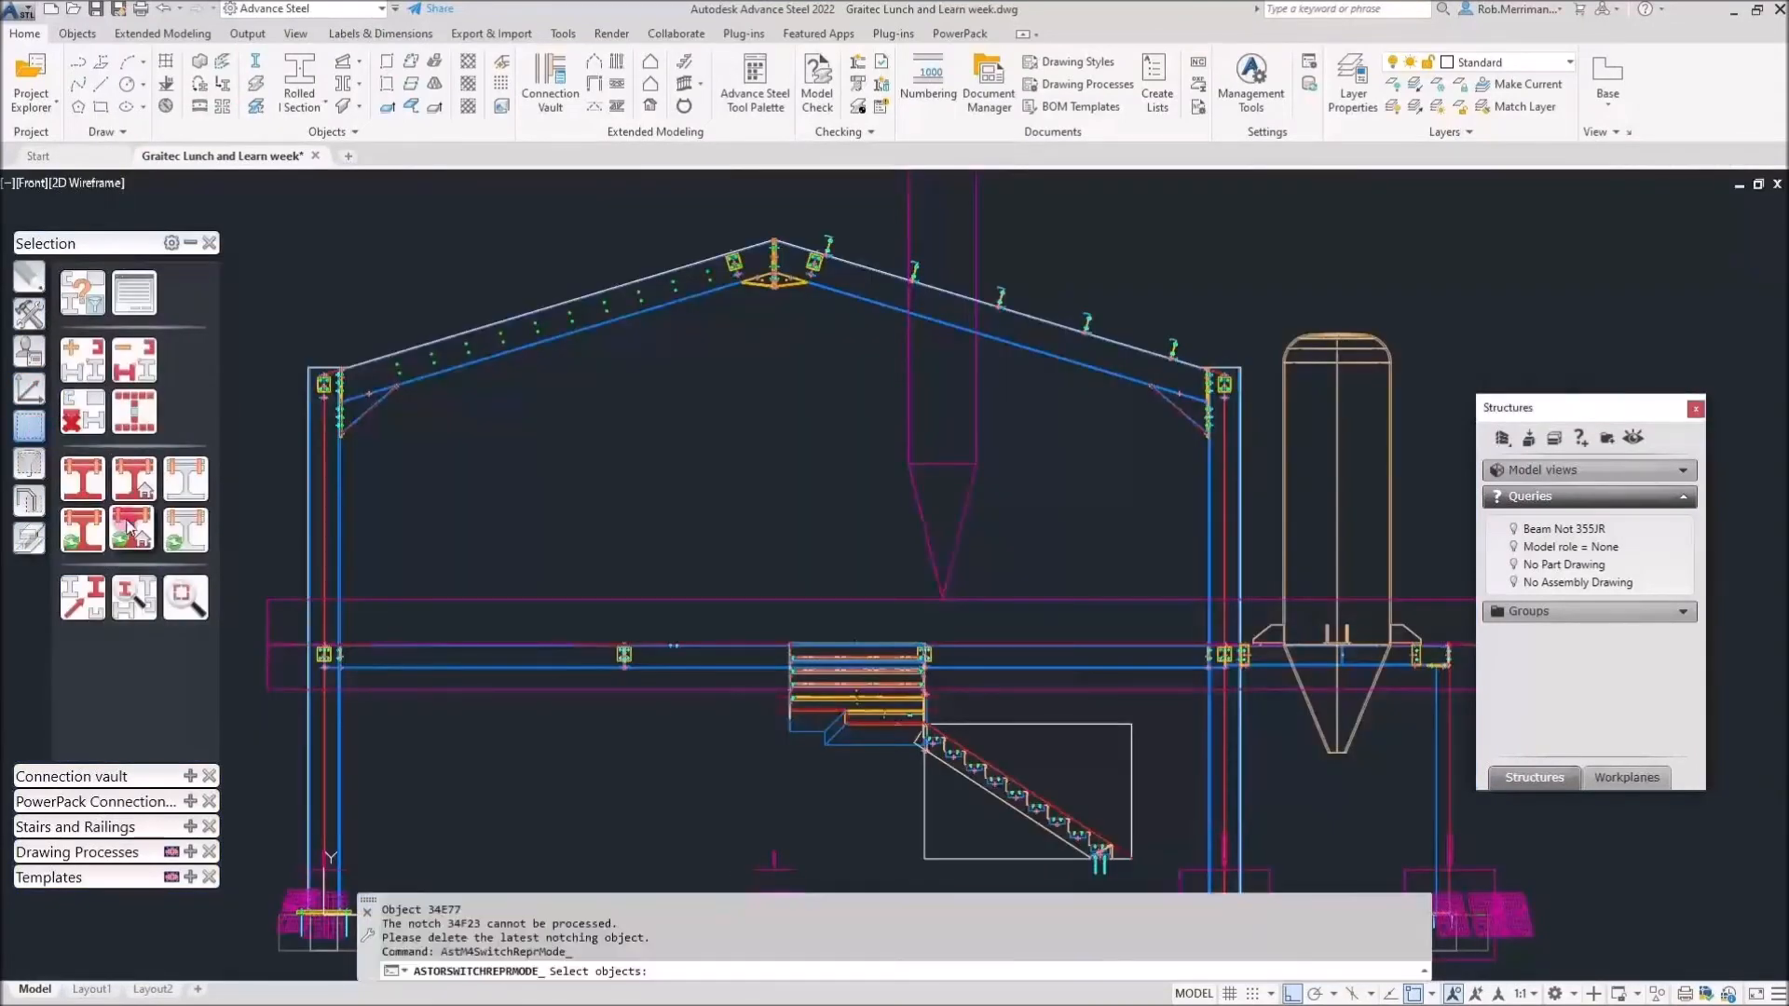
left_click(618, 379)
left_click(559, 352)
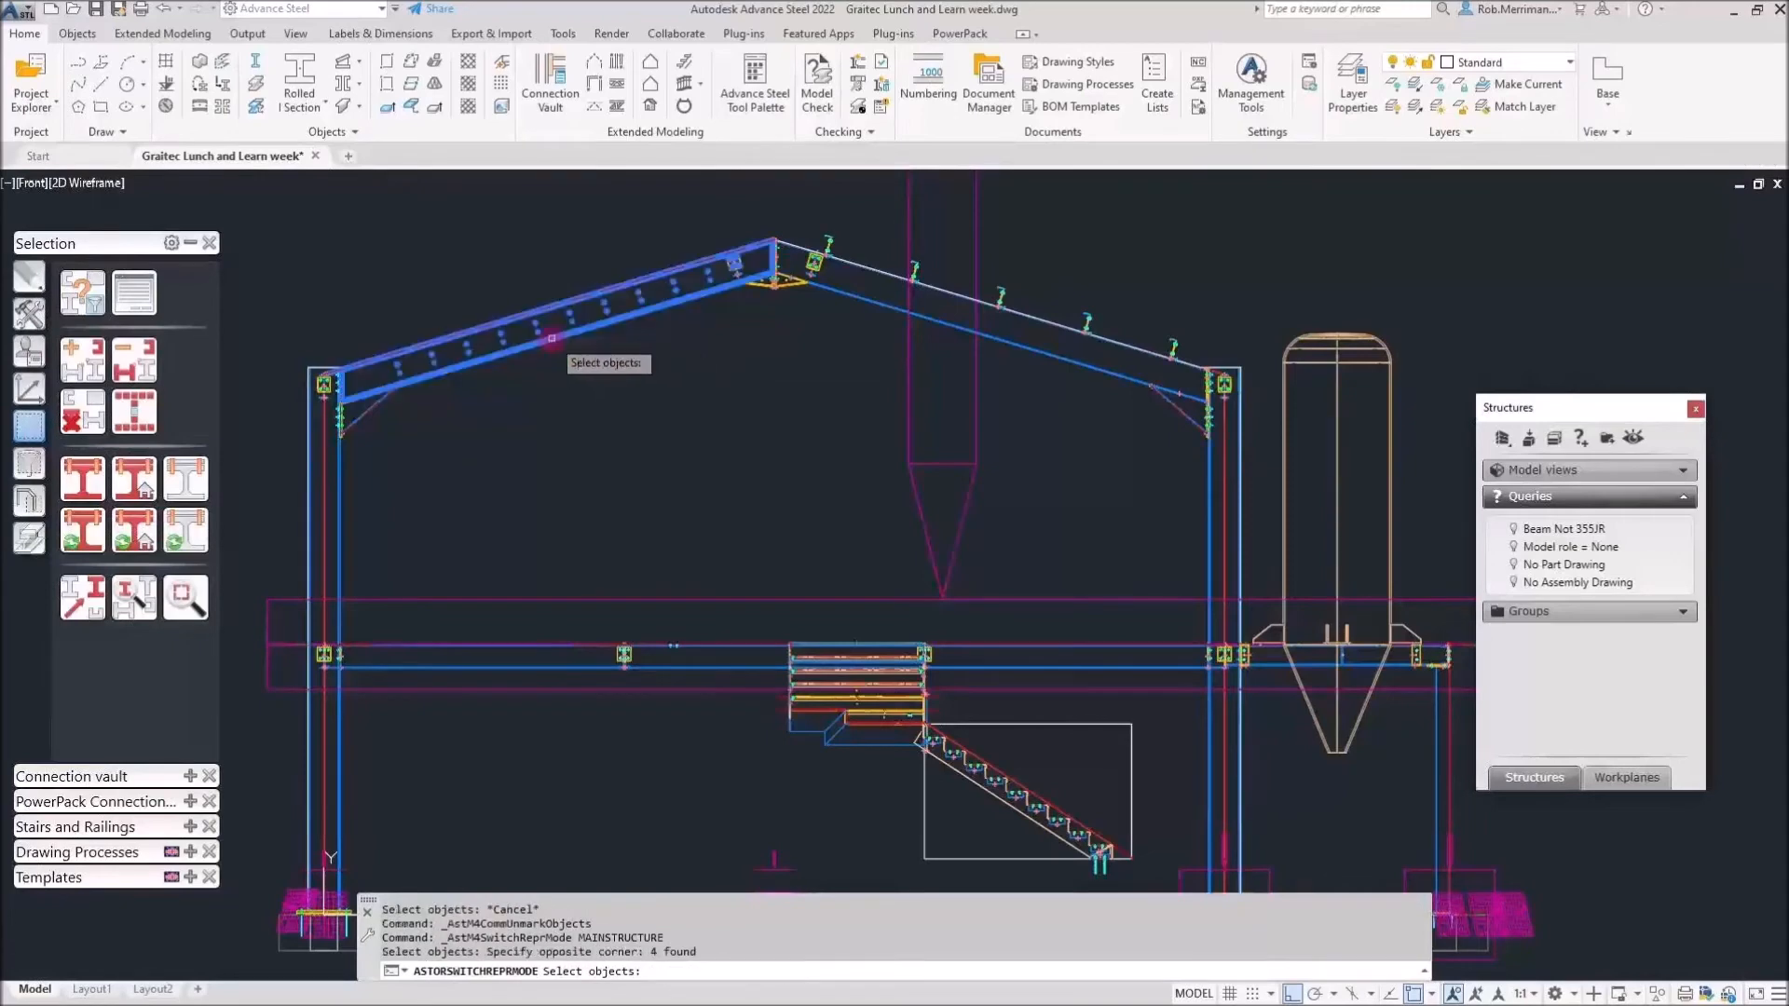
left_click(1022, 384)
left_click(1012, 338)
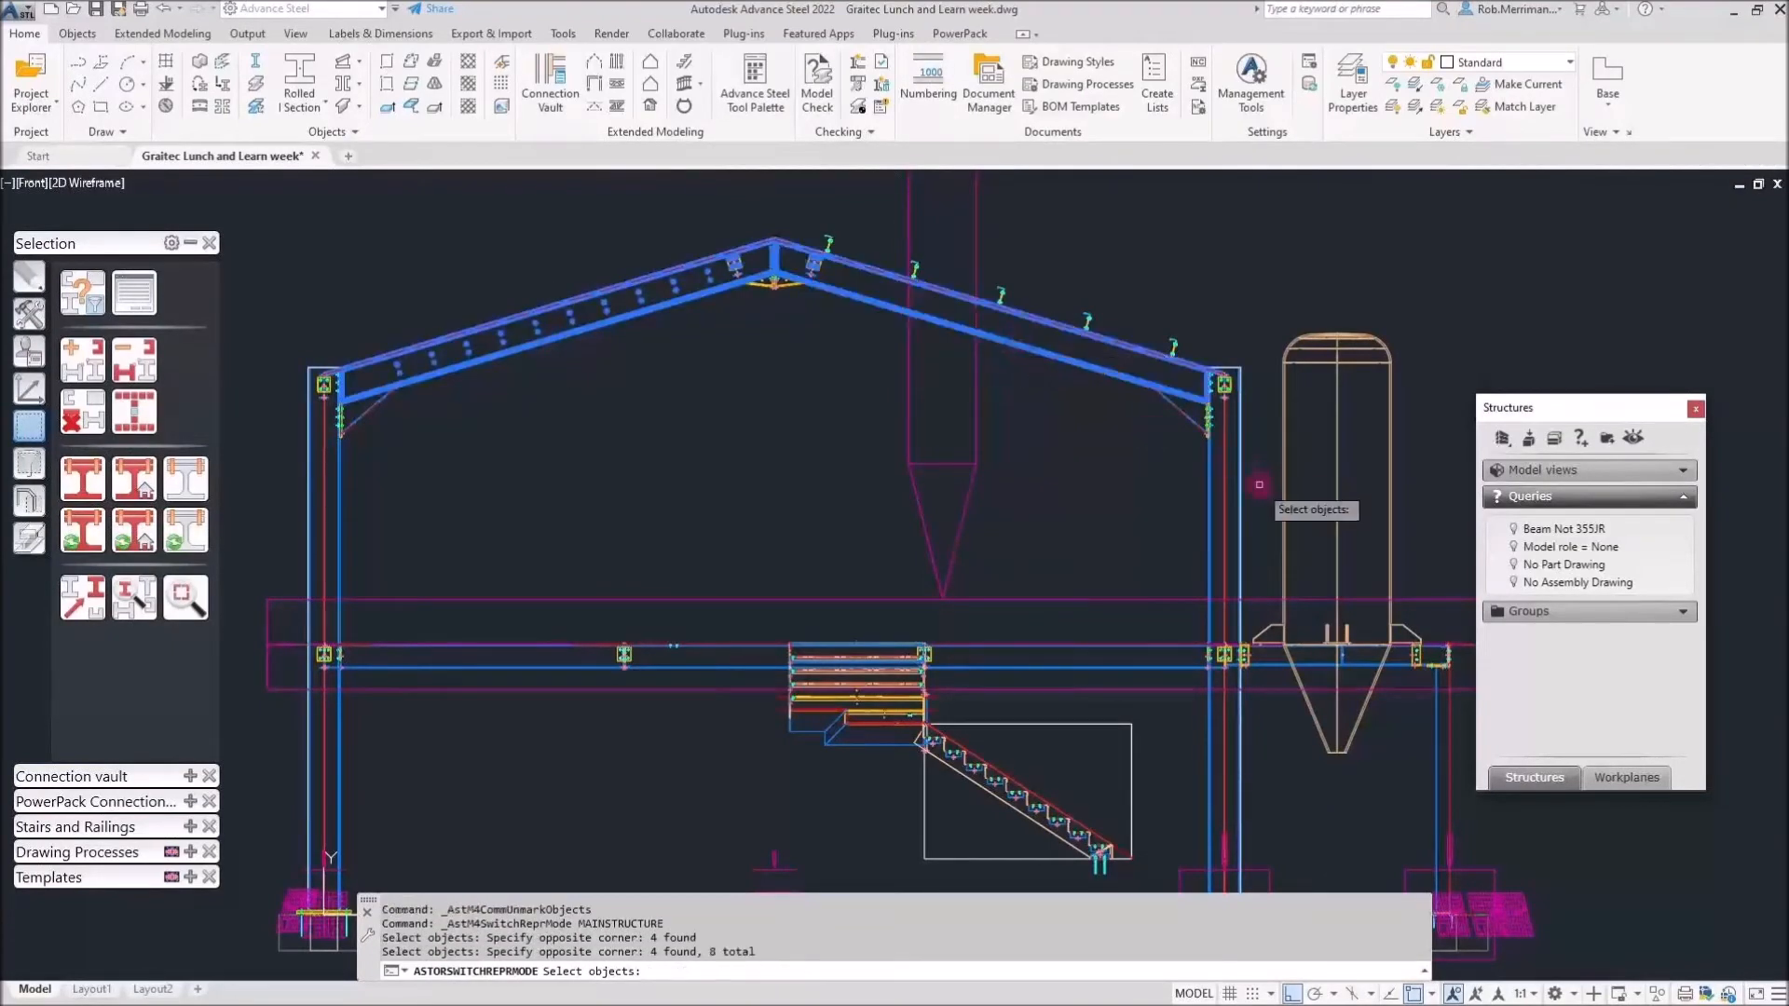
scroll(1218, 497, "up", 5)
scroll(1218, 496, "up", 1)
left_click(1221, 494)
left_click(1109, 460)
scroll(1209, 476, "down", 6)
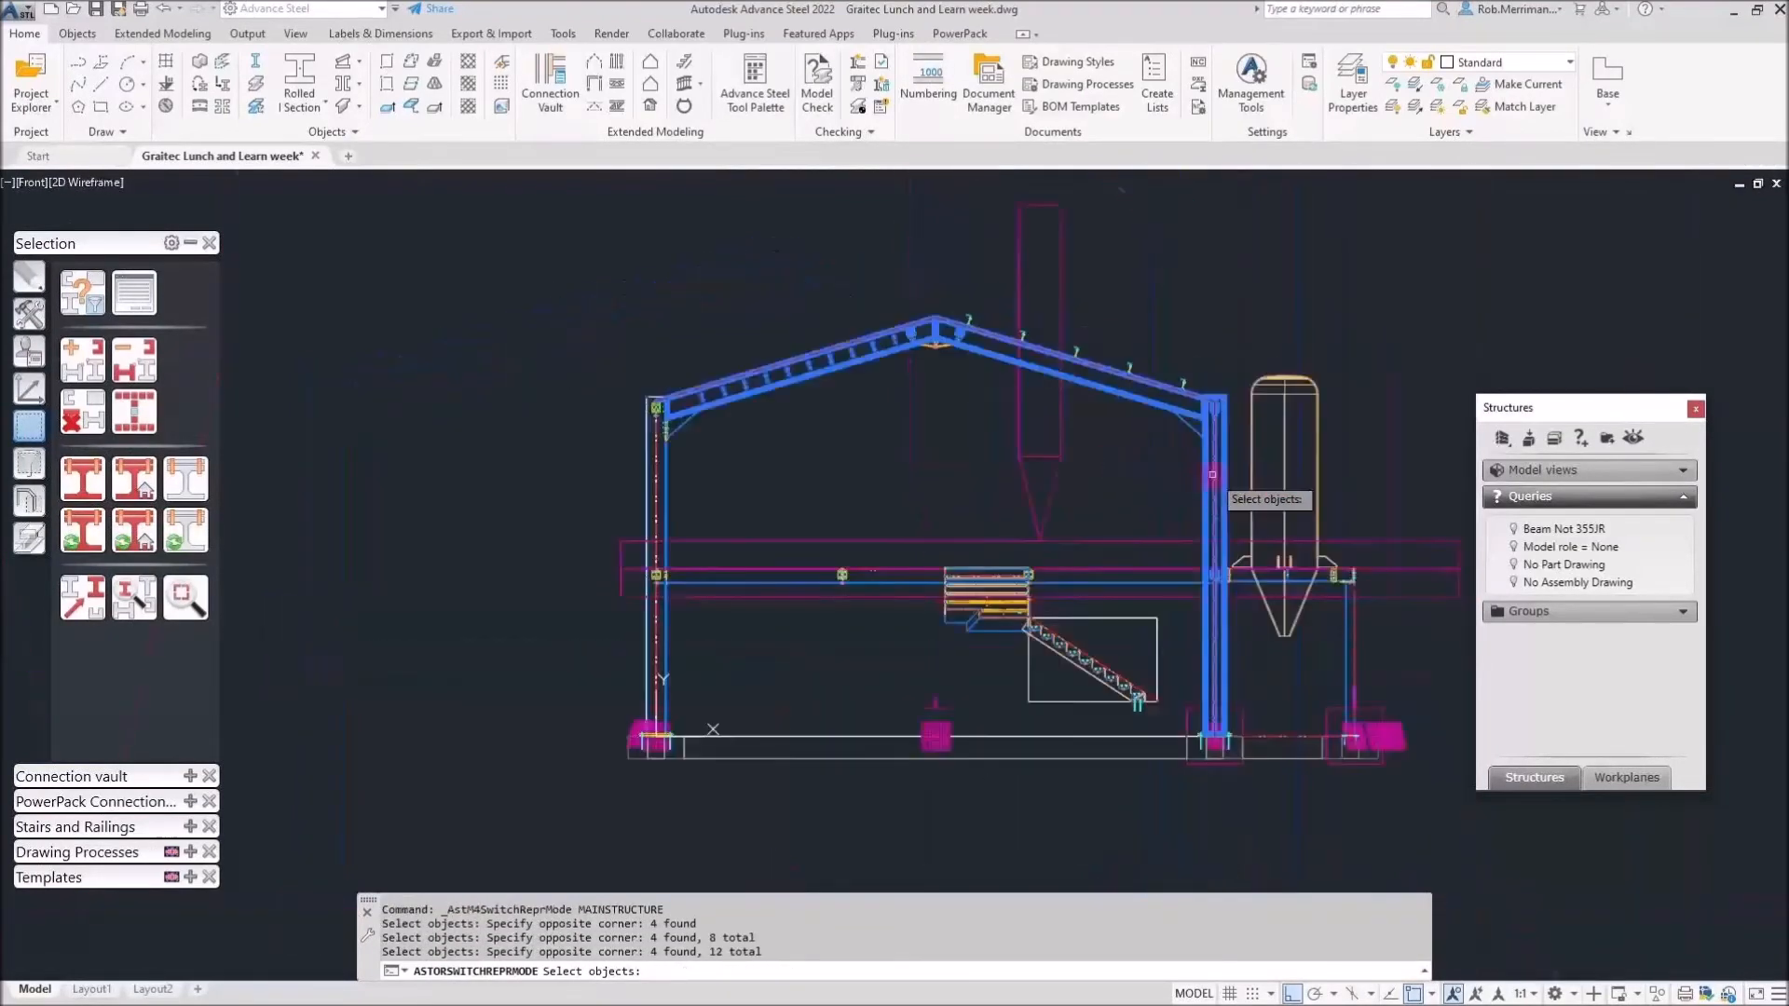
scroll(686, 508, "up", 5)
left_click(686, 509)
left_click(530, 461)
scroll(536, 462, "down", 6)
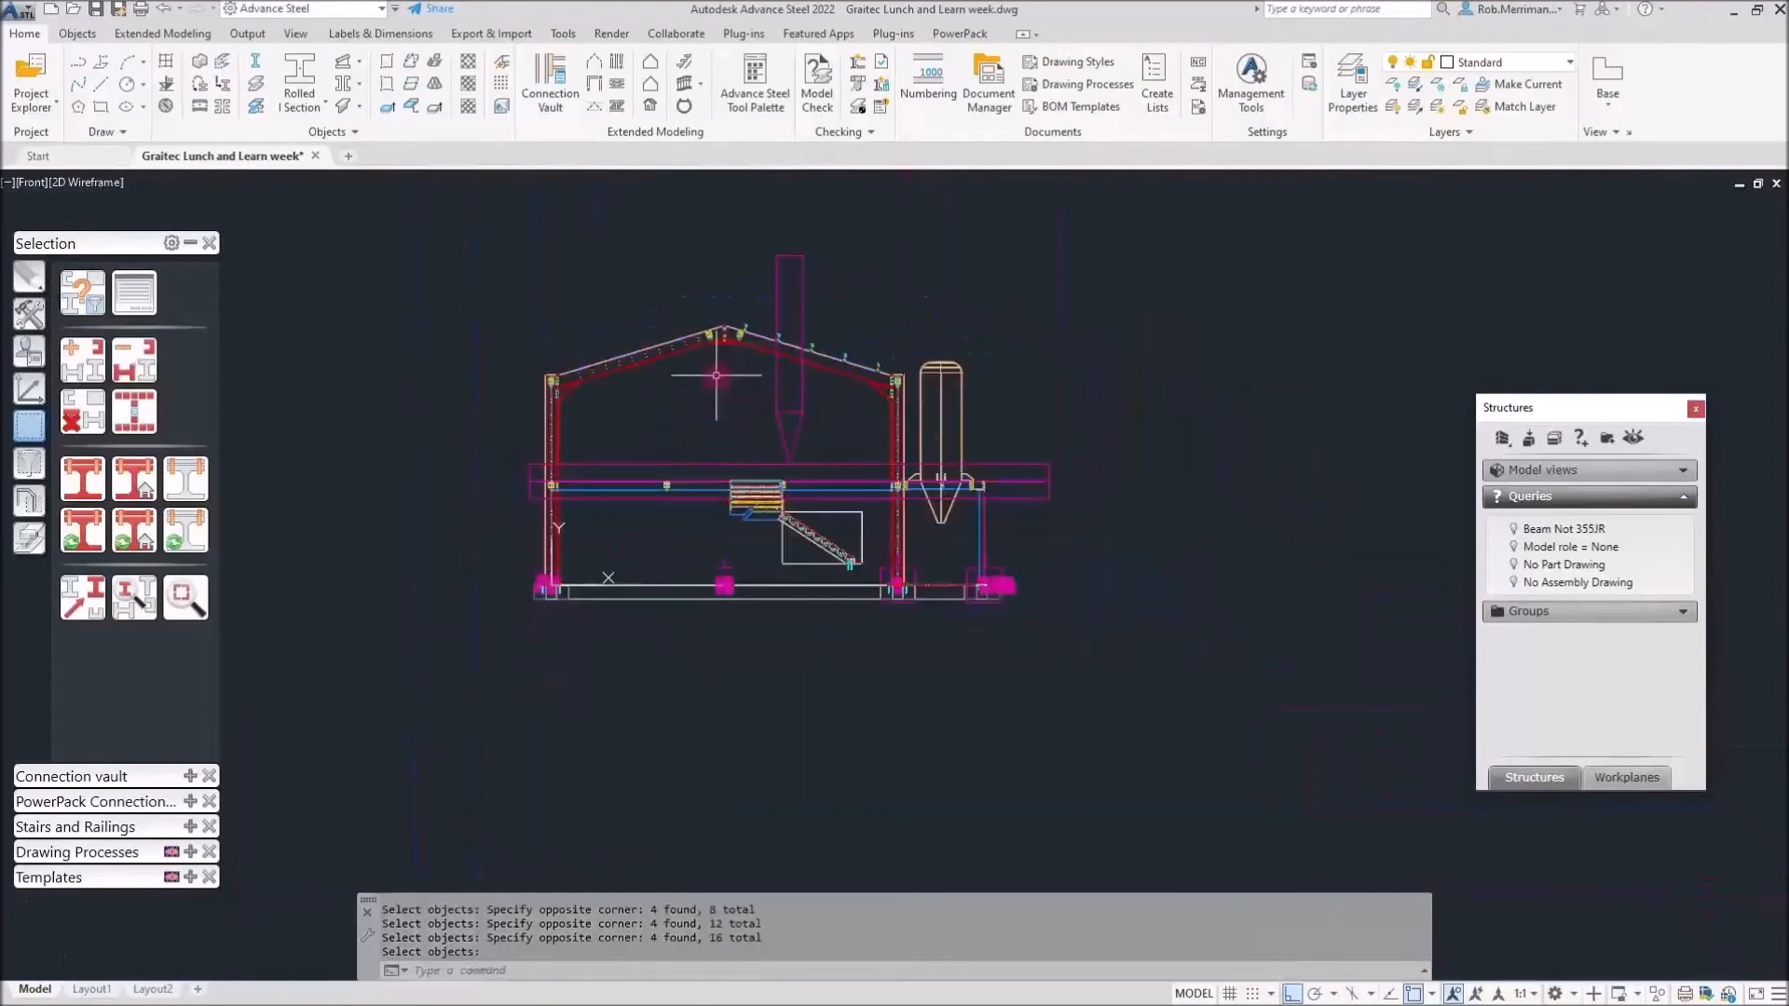
middle_click_drag(559, 436, 429, 488, "shift")
key("ctrl+z")
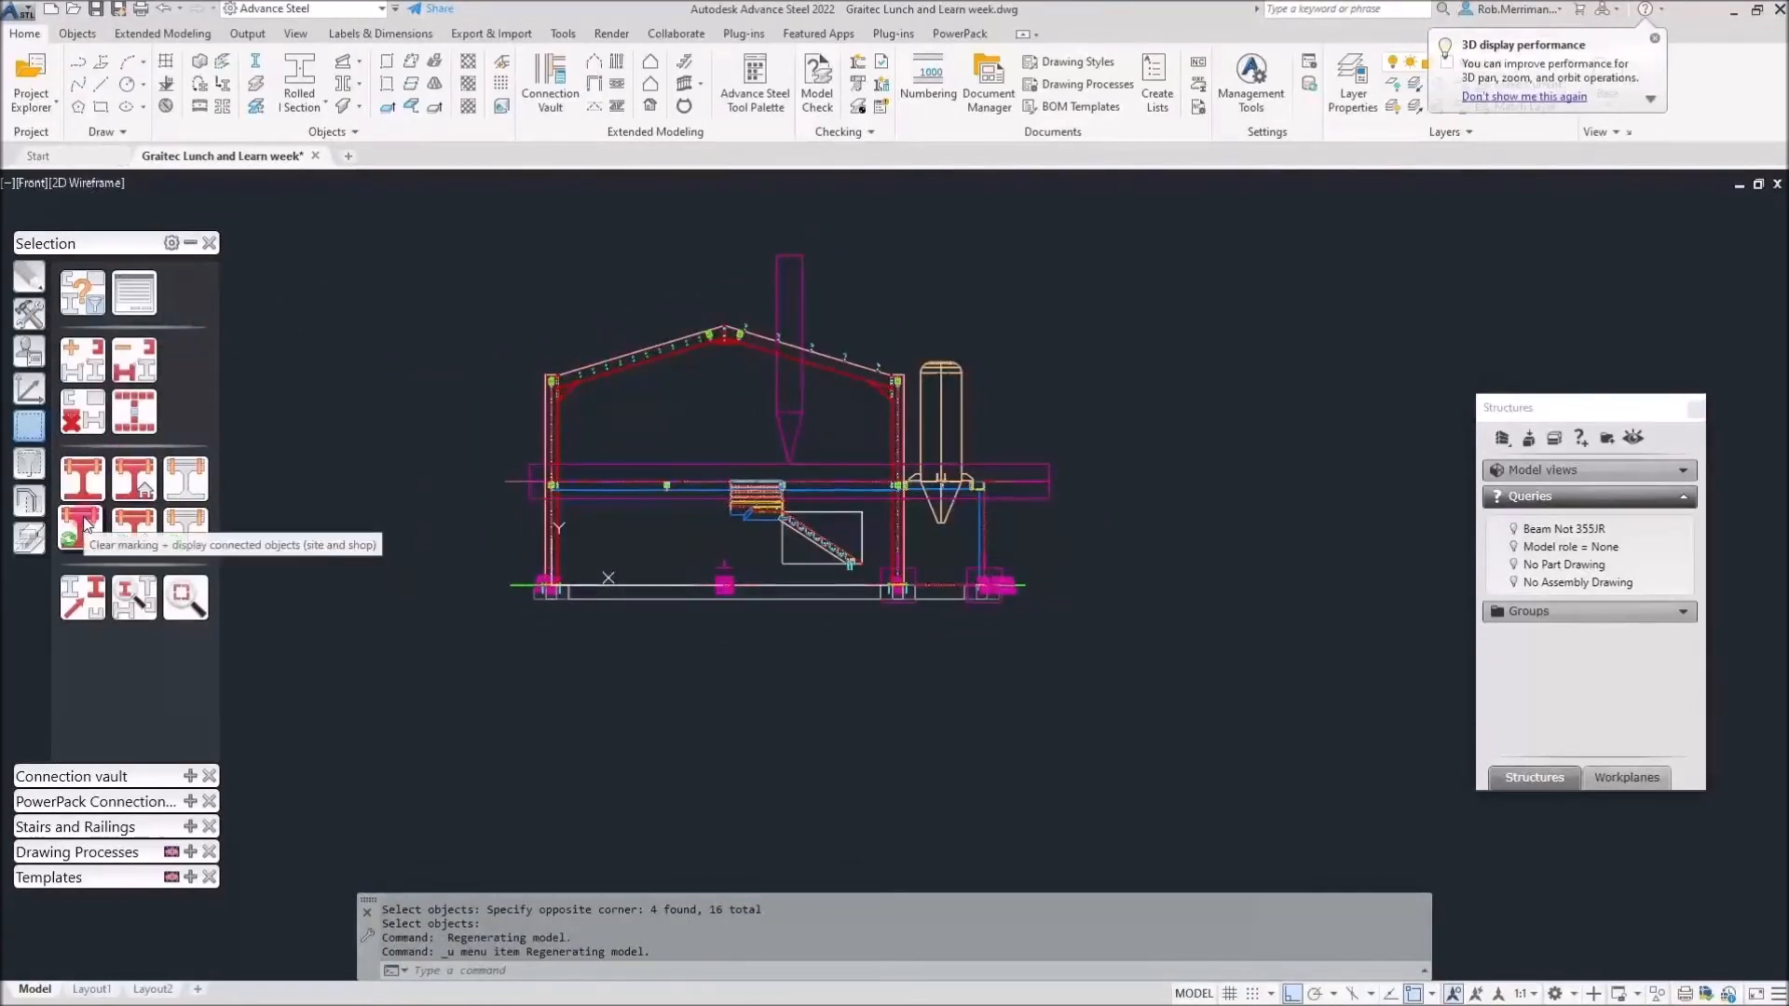
Add the eave connection plate and its bolts to the main structure.
left_click(118, 482)
scroll(559, 401, "up", 6)
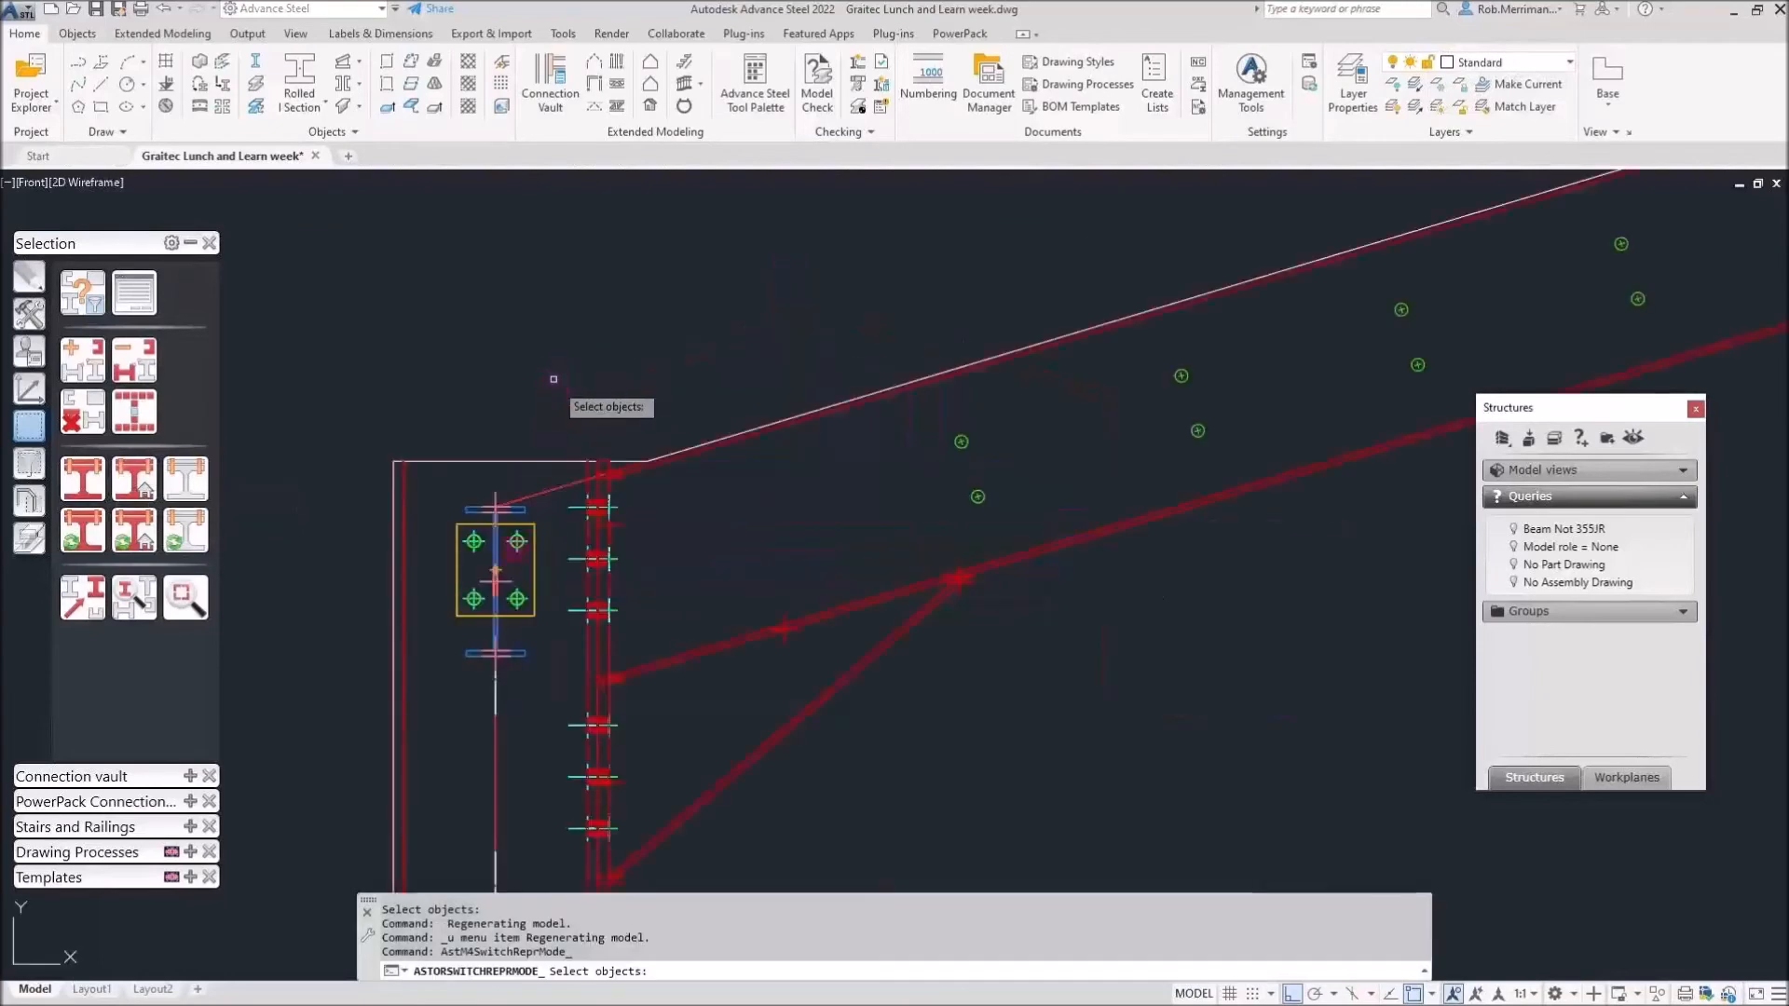
scroll(519, 668, "up", 2)
left_click(542, 668)
left_click(233, 396)
scroll(411, 661, "down", 12)
scroll(1454, 352, "up", 2)
scroll(1455, 355, "up", 10)
Add both purlin cleats and the bolted plate with its bolts, viewing the frame in 3D.
left_click(1298, 444)
left_click(1216, 401)
scroll(743, 474, "down", 10)
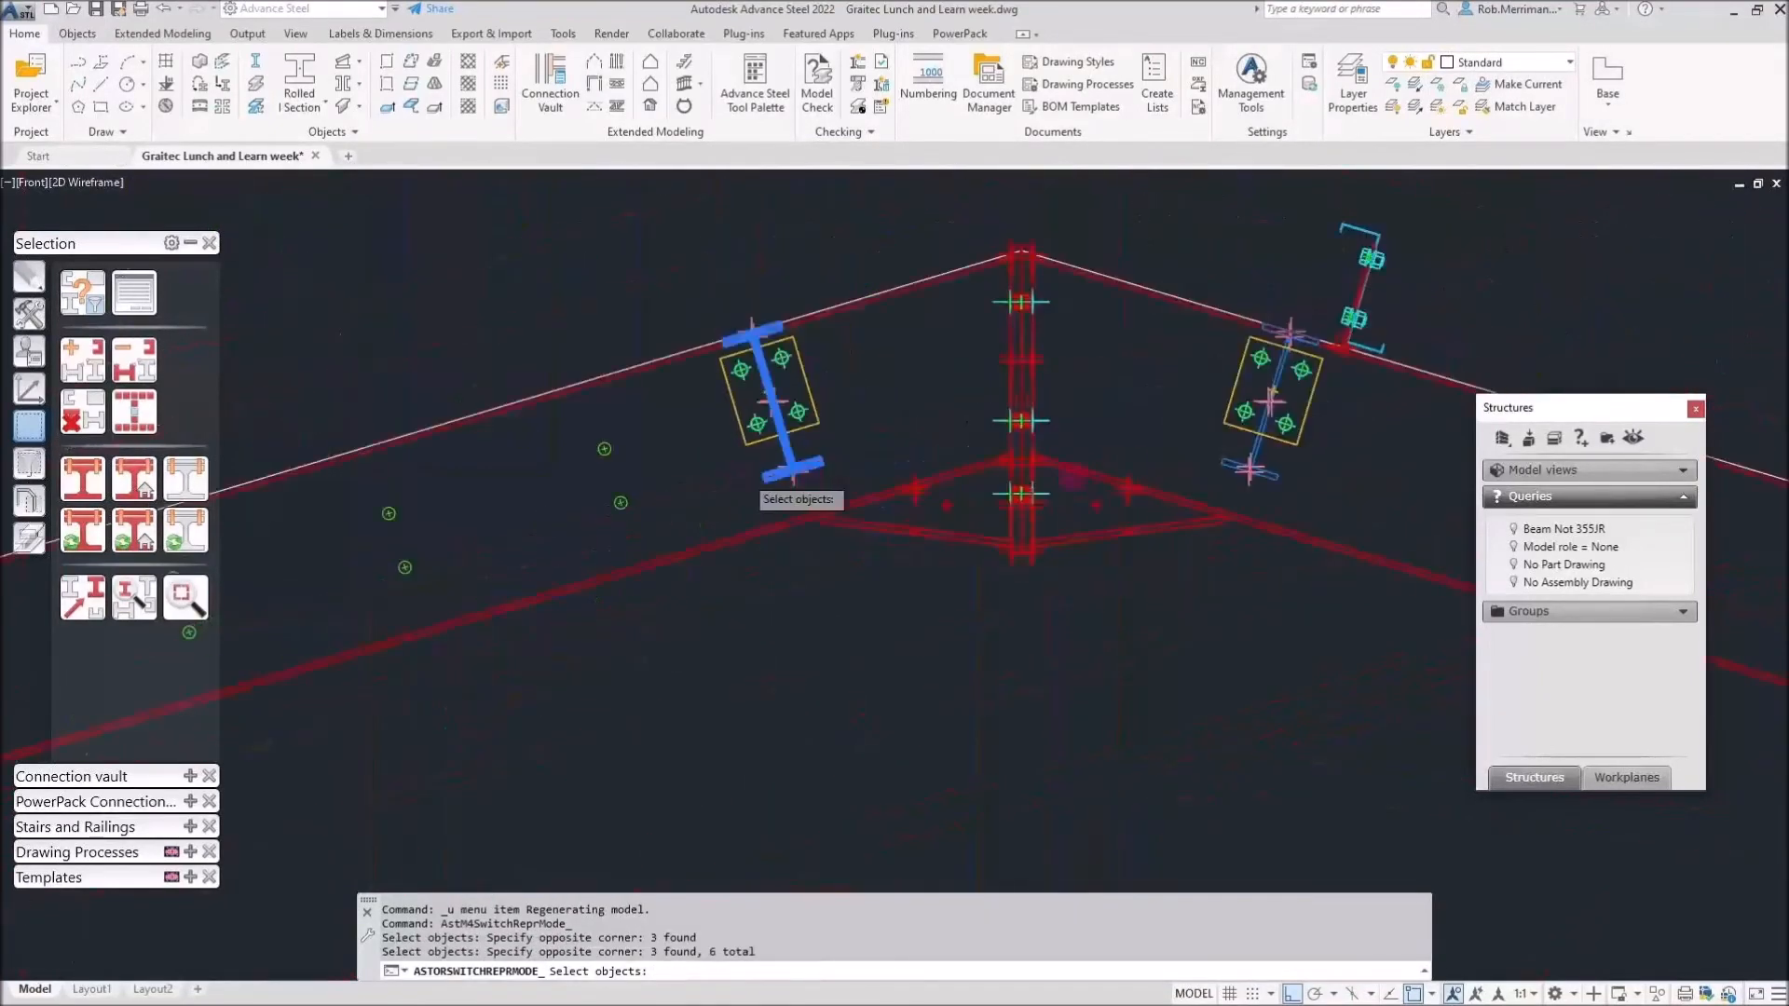
scroll(1076, 478, "up", 10)
left_click(1091, 495)
left_click(1027, 433)
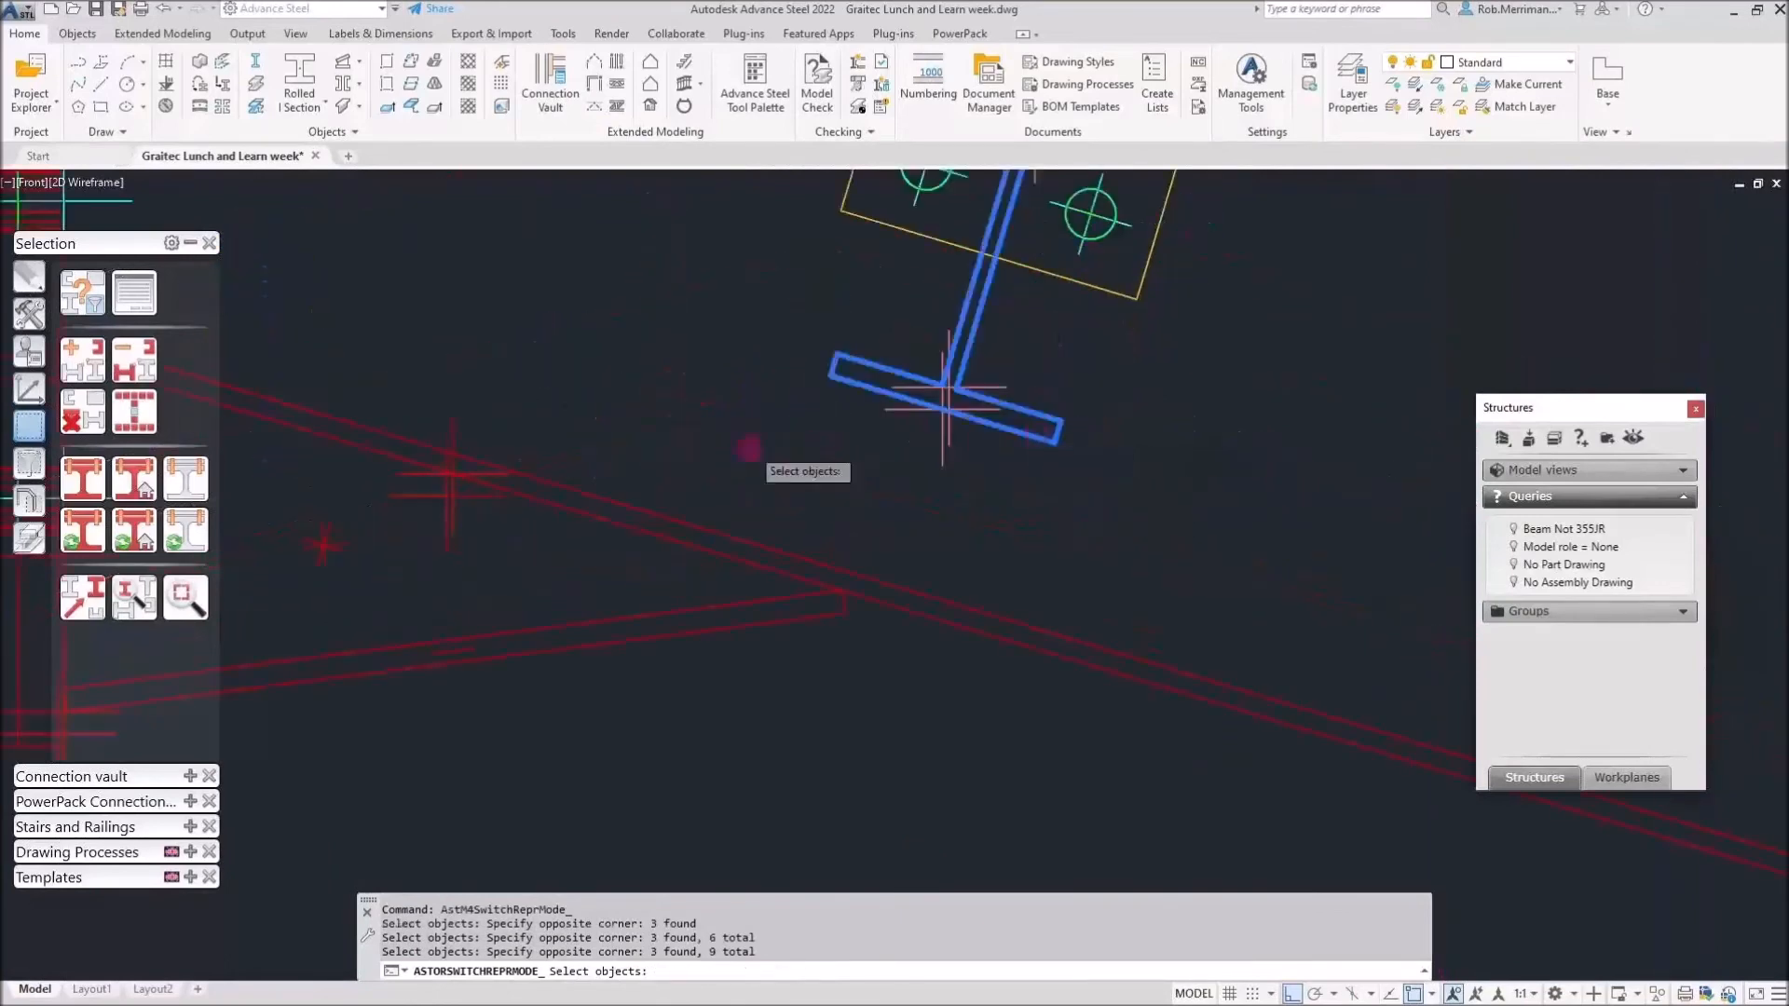
scroll(751, 445, "down", 10)
scroll(1067, 535, "down", 5)
scroll(983, 560, "up", 14)
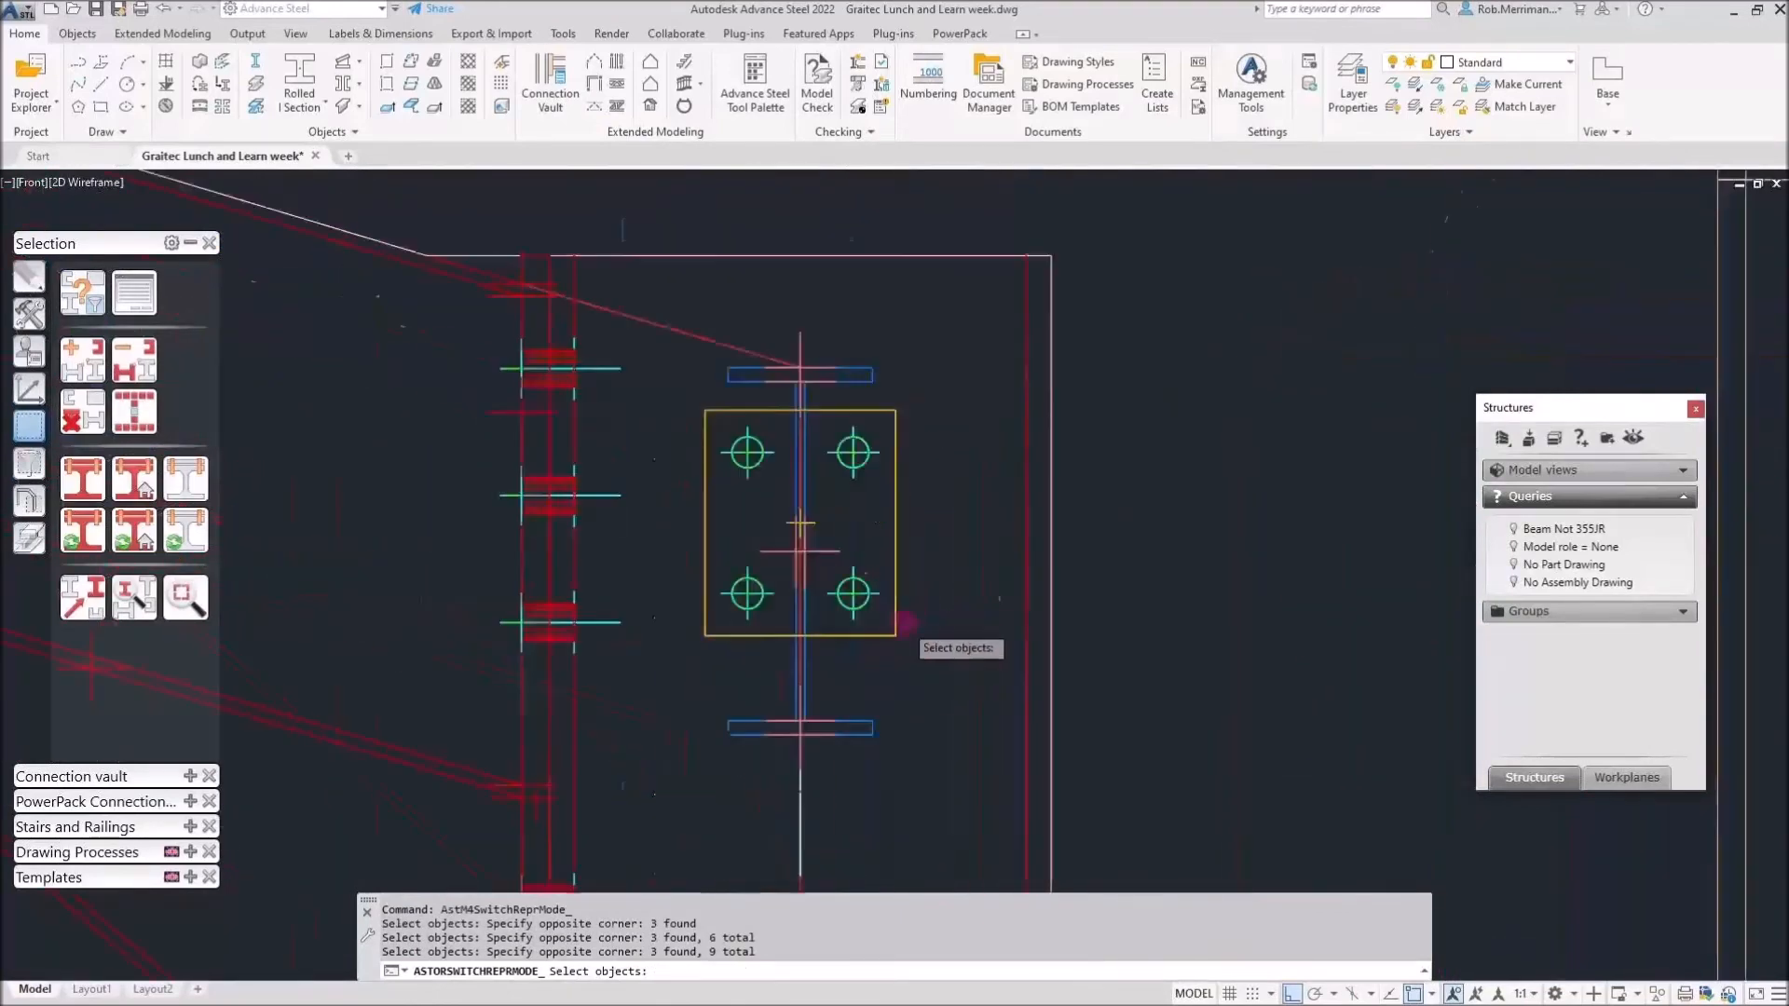
left_click(902, 812)
left_click(851, 727)
scroll(851, 727, "down", 10)
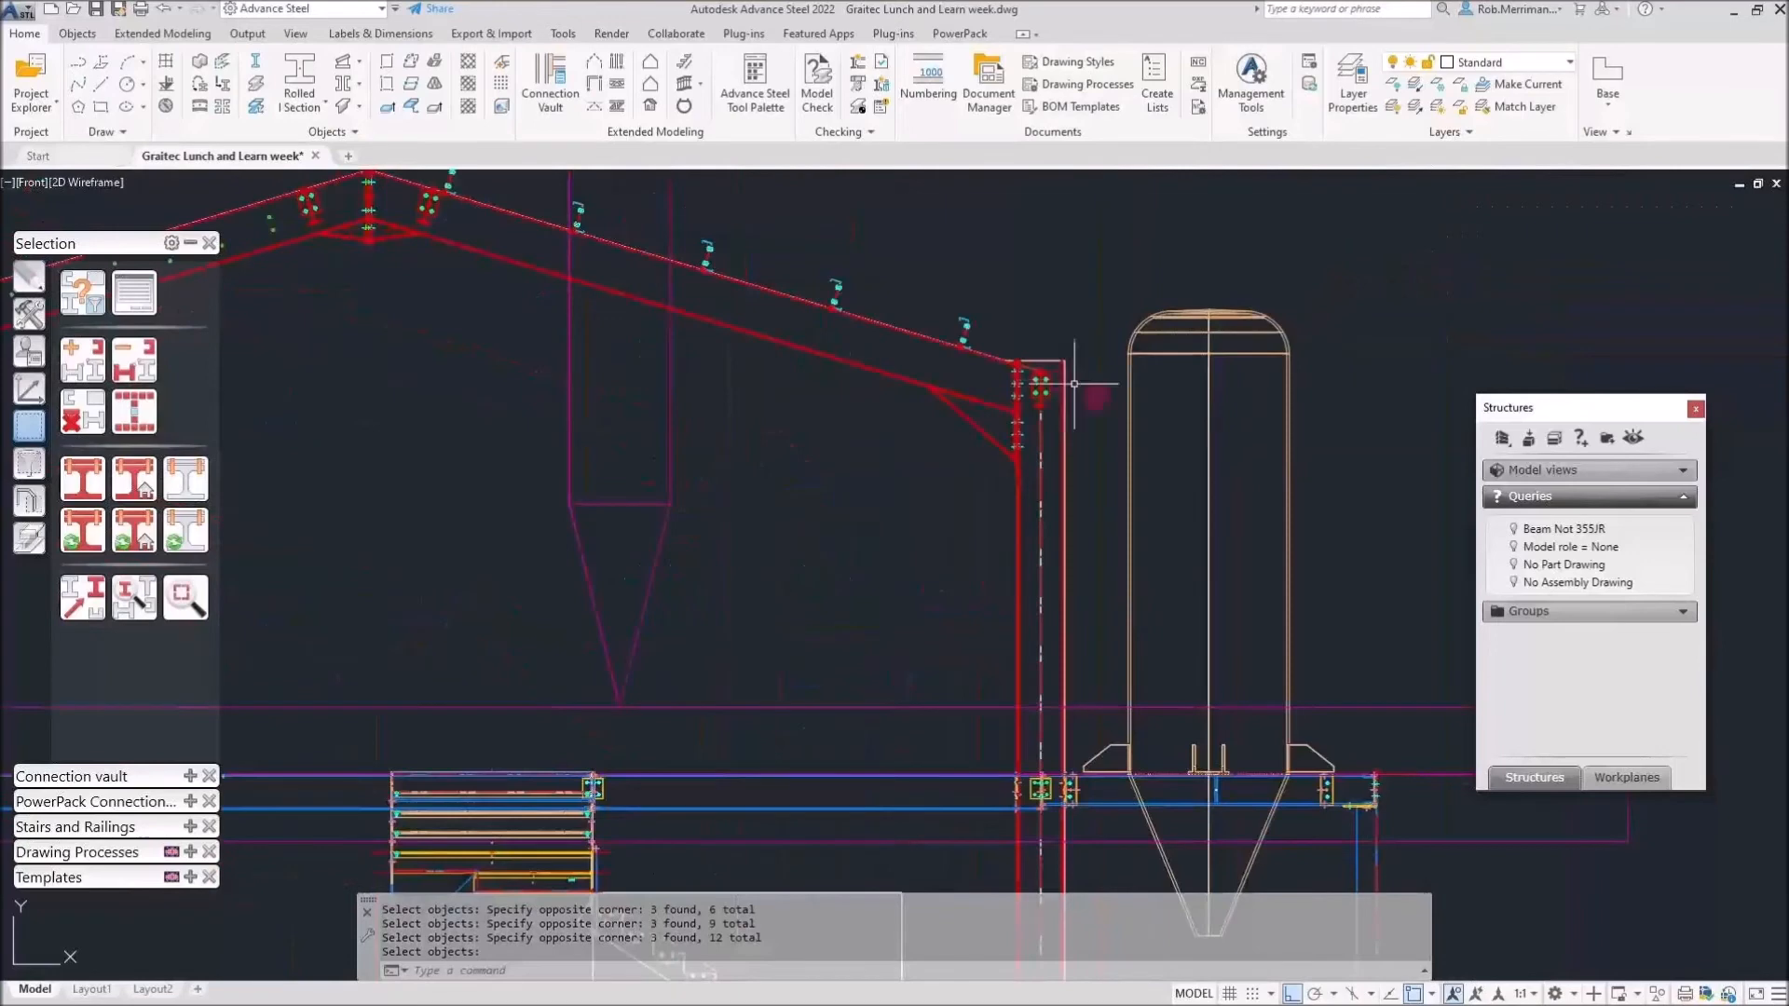
middle_click_drag(955, 450, 761, 526, "shift")
Switch to Realistic shading and show only the red-marked frame members.
scroll(978, 511, "up", 4)
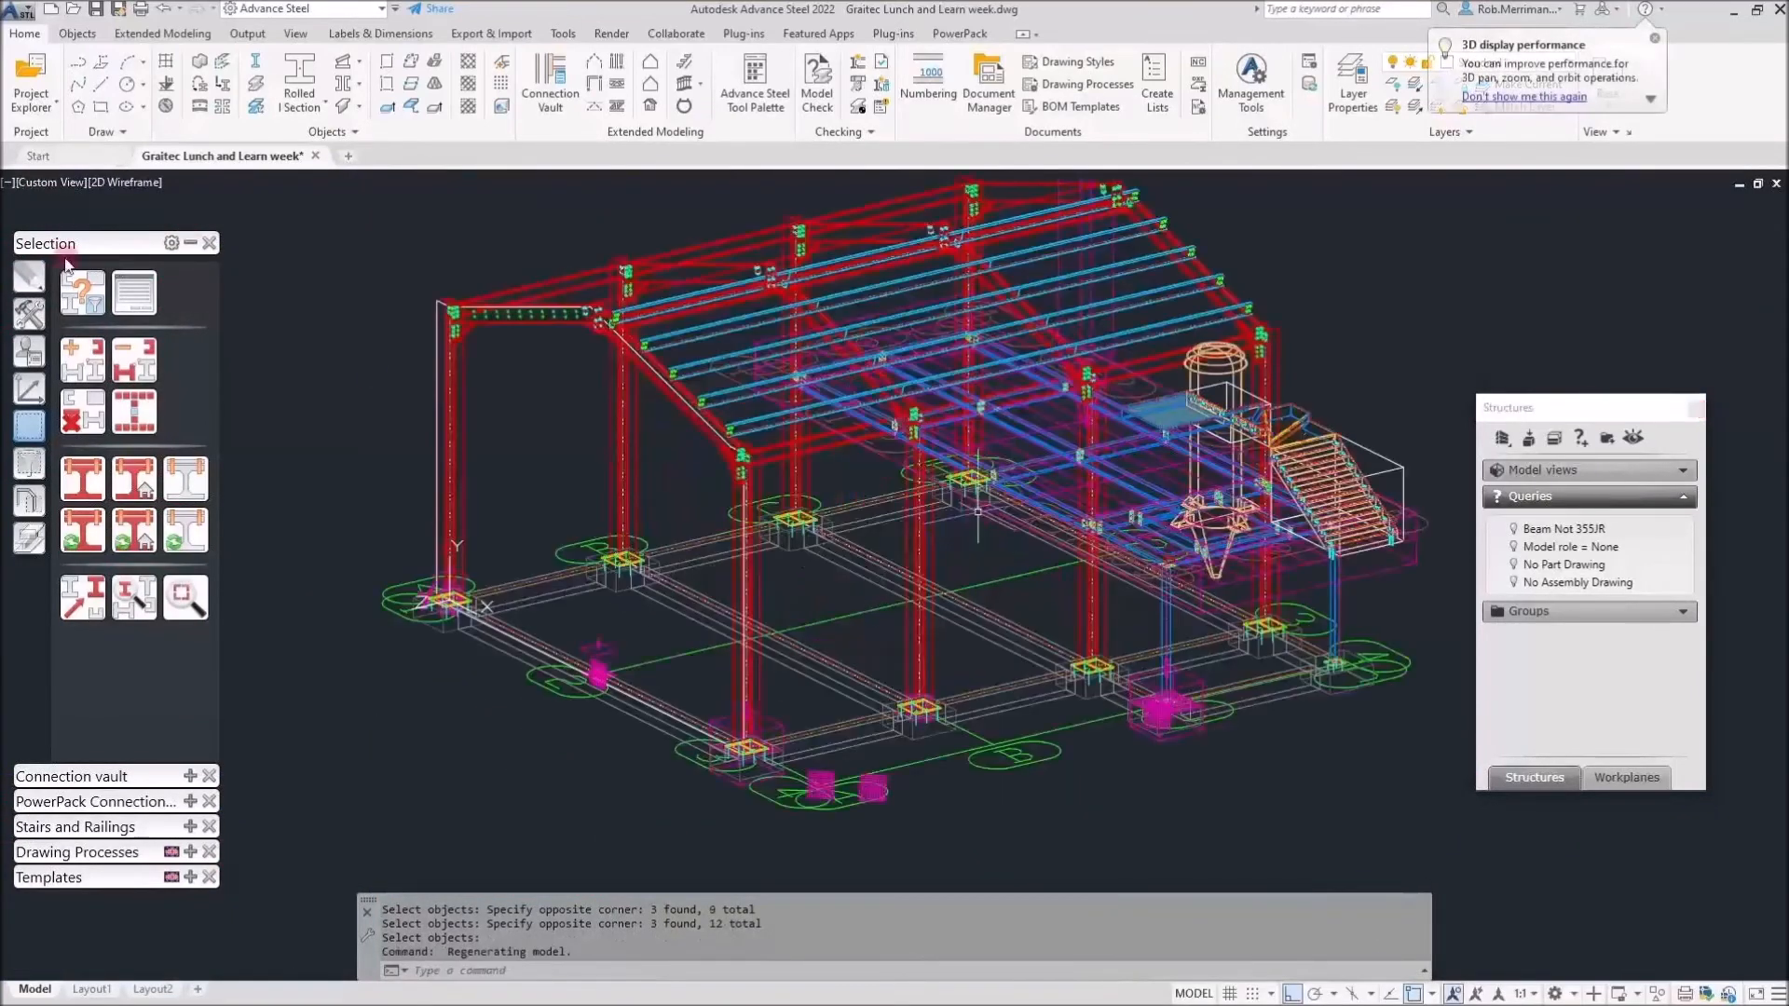
left_click(116, 181)
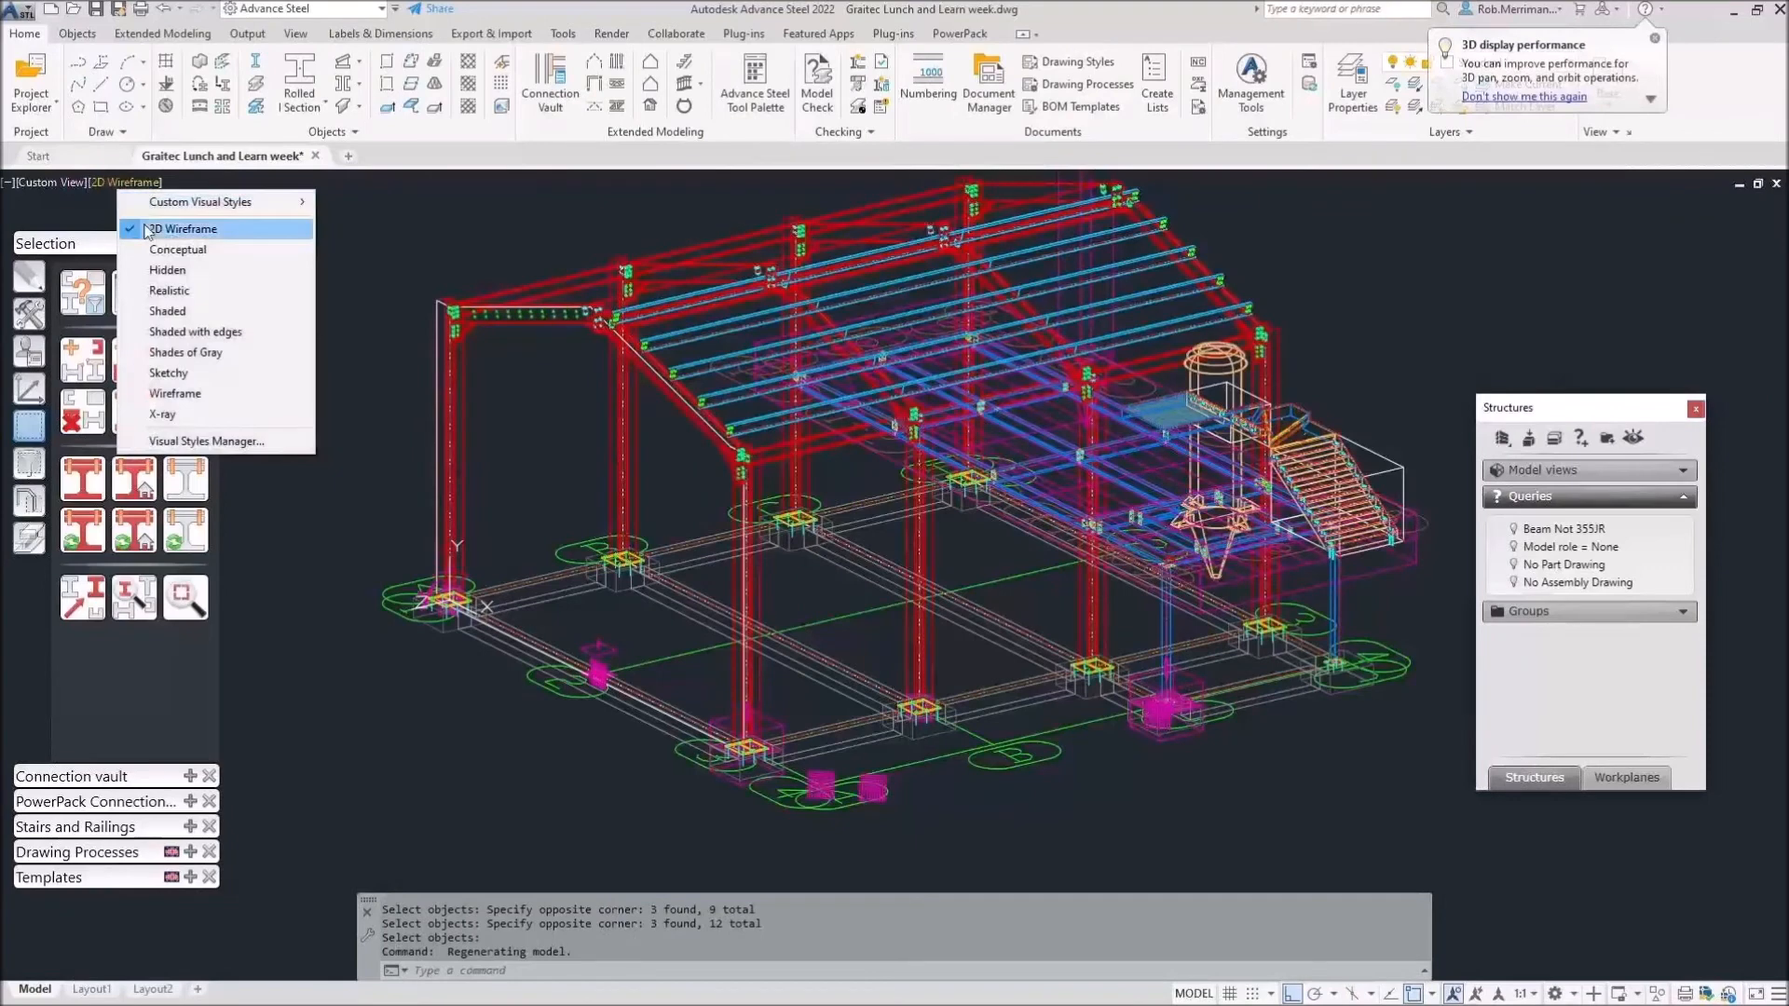
left_click(172, 292)
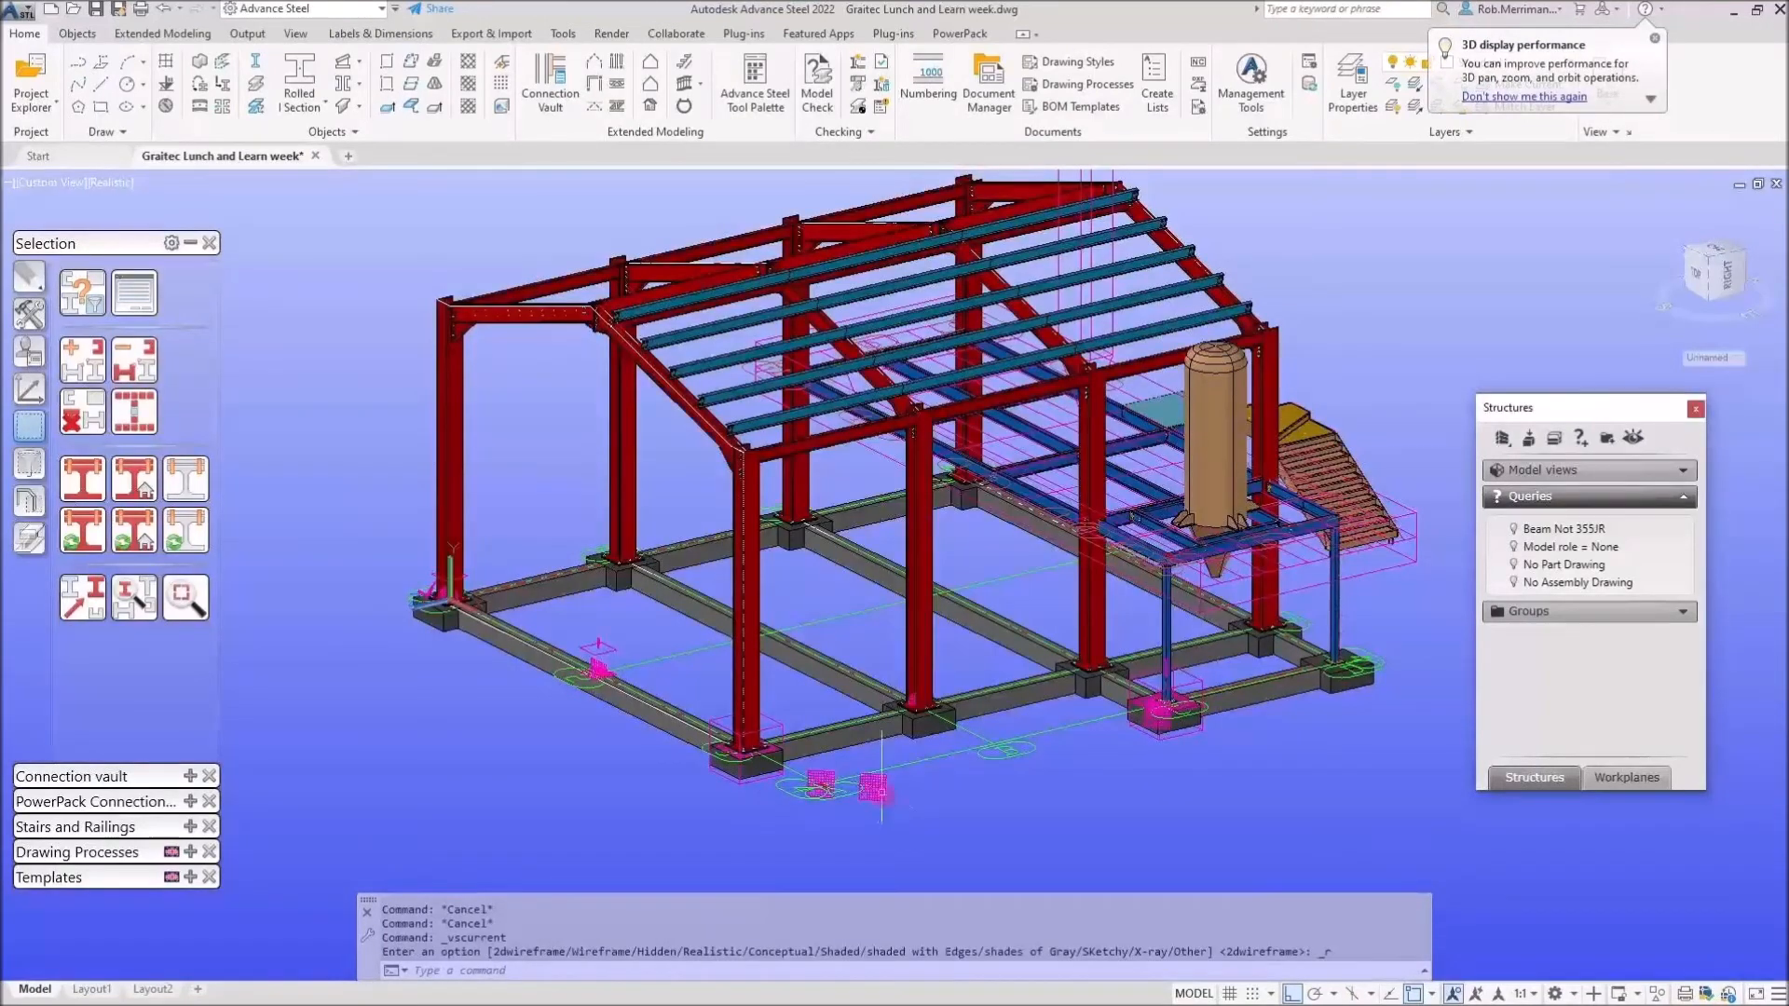
left_click(878, 793)
left_click(131, 413)
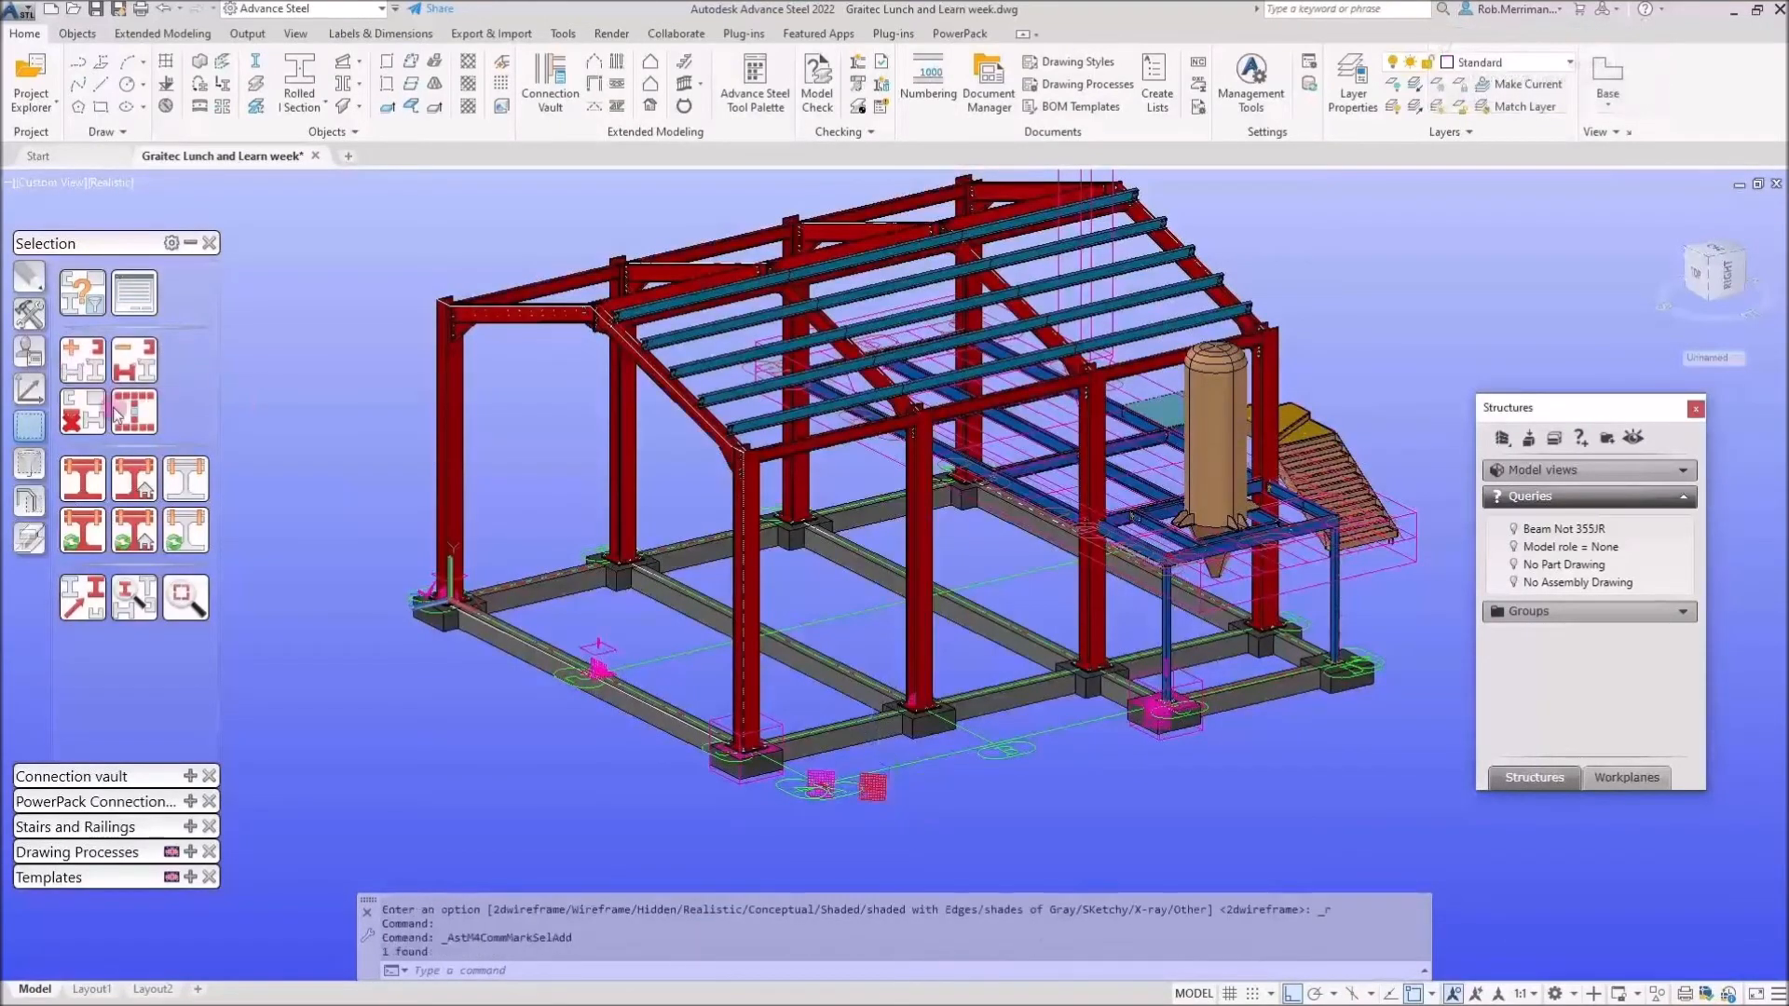
left_click(126, 420)
left_click(283, 350)
left_click(279, 349)
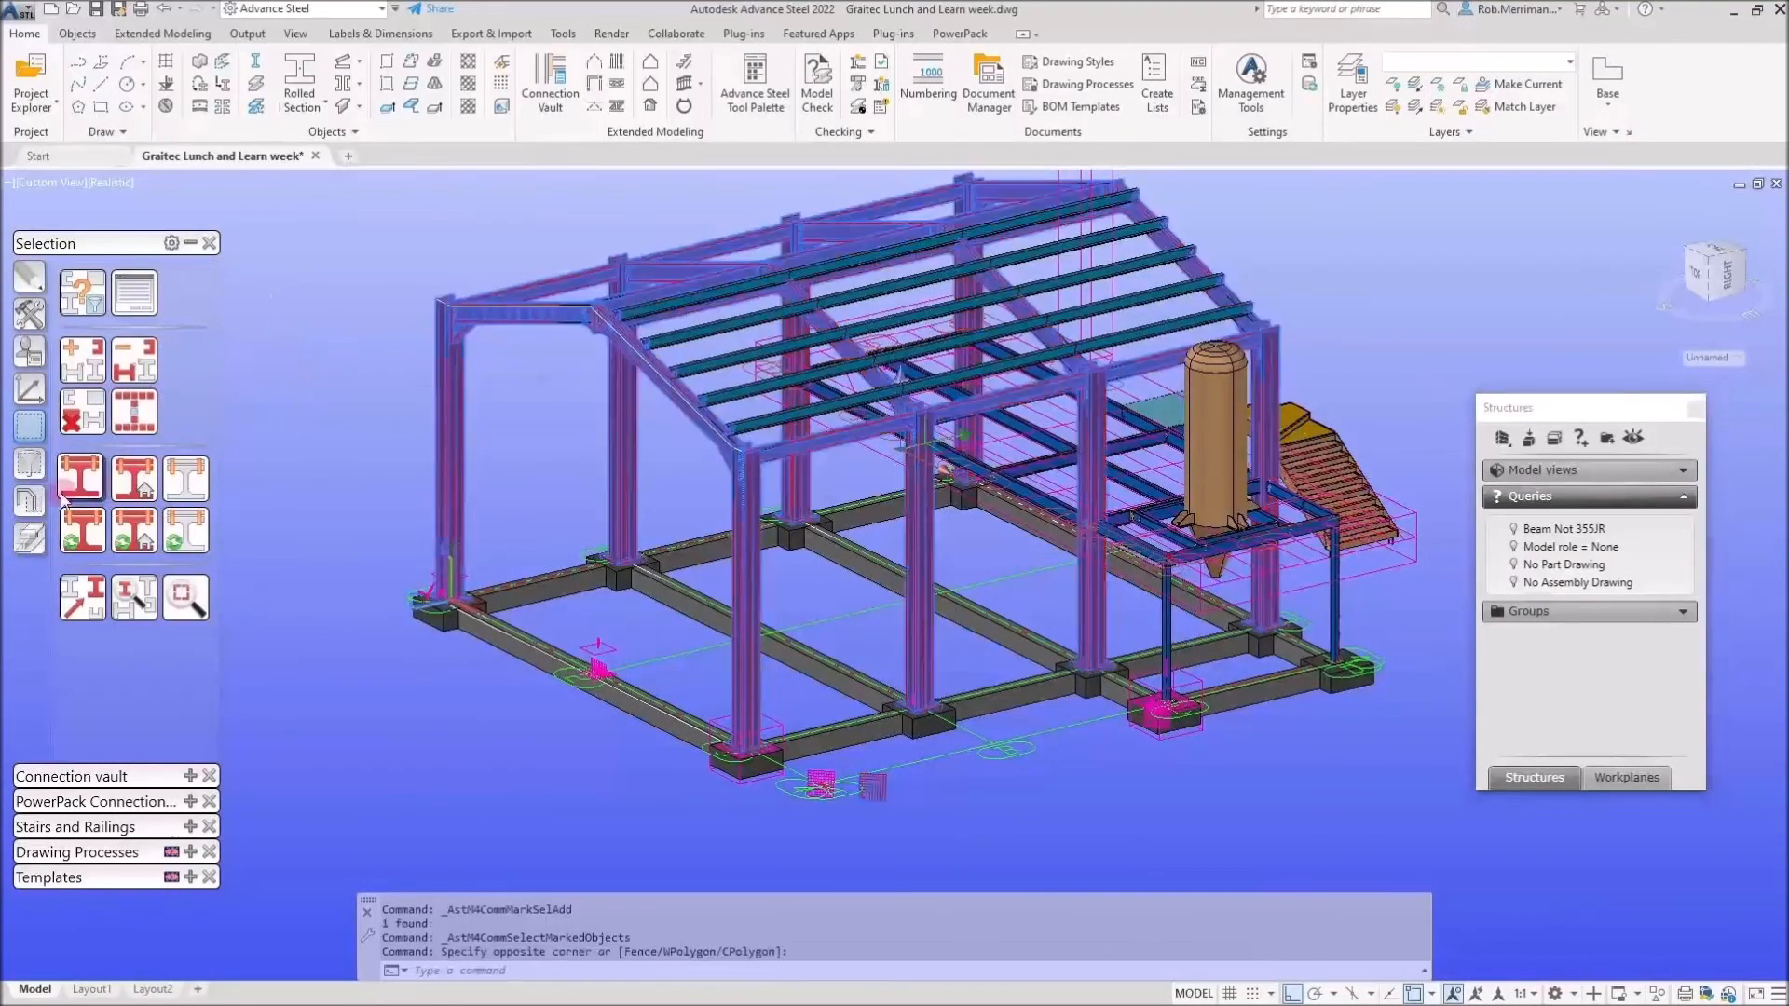
left_click(30, 501)
left_click(75, 531)
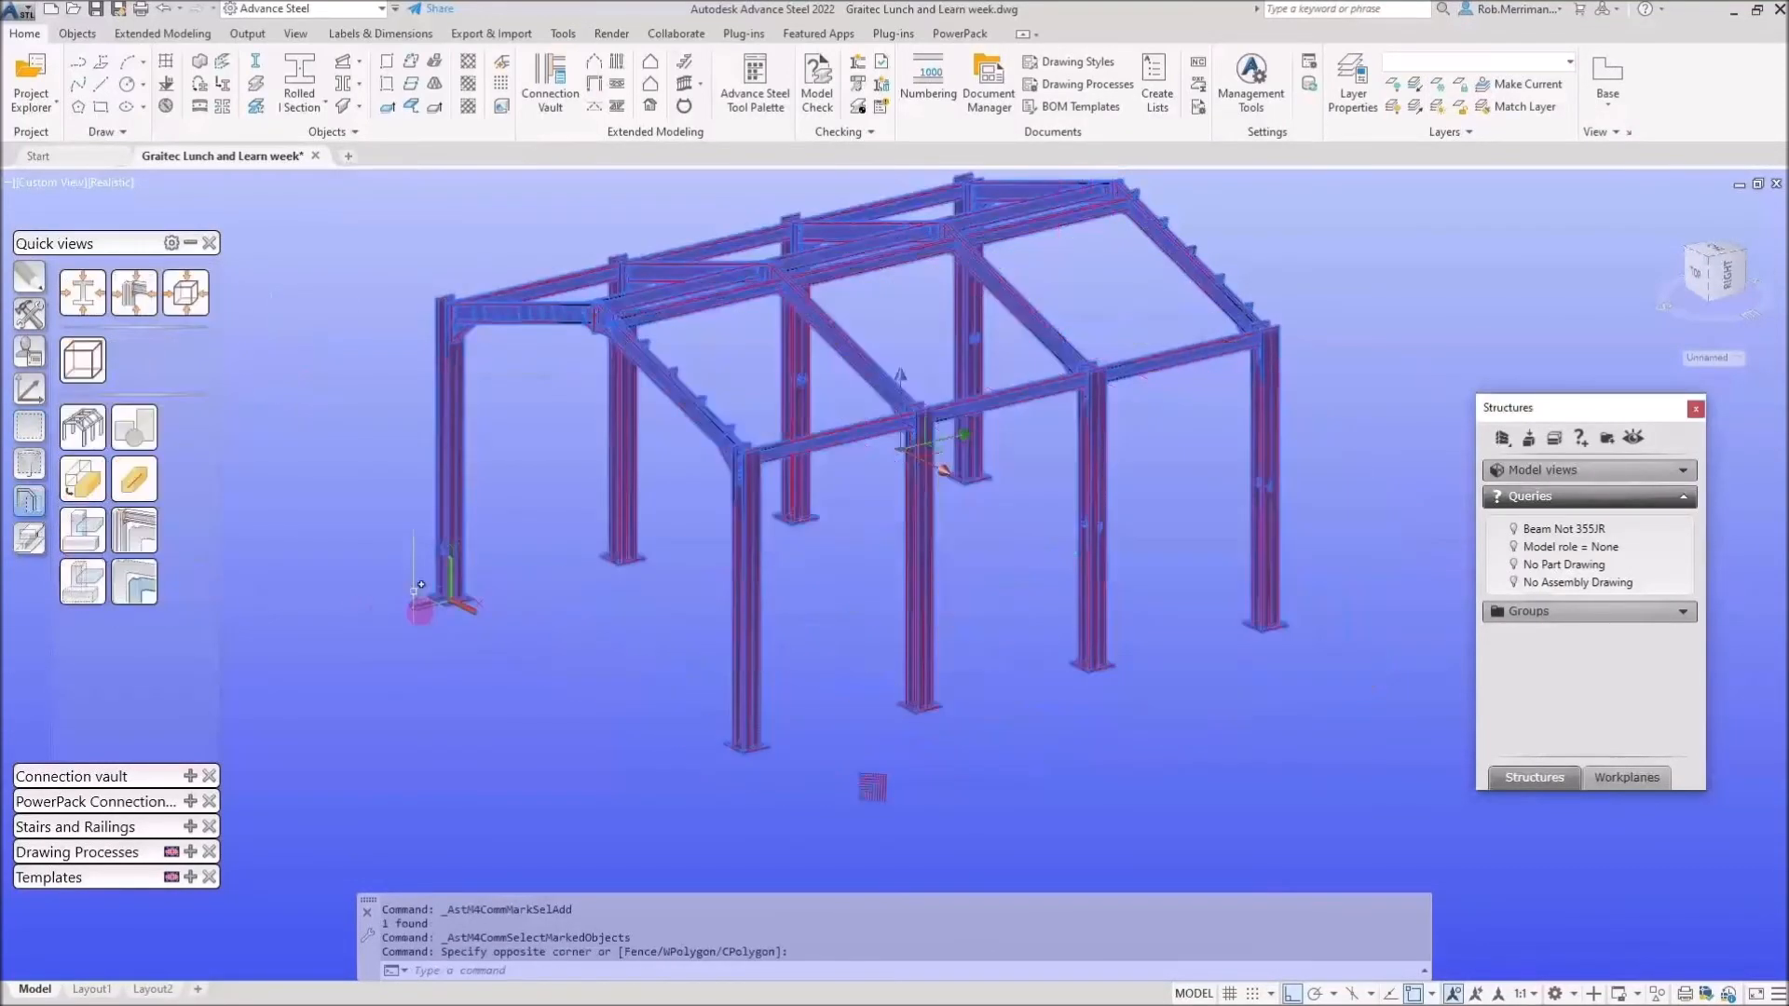
Open the Camera dialog for the camera in front of the frame.
scroll(550, 697, "down", 4)
scroll(656, 666, "up", 3)
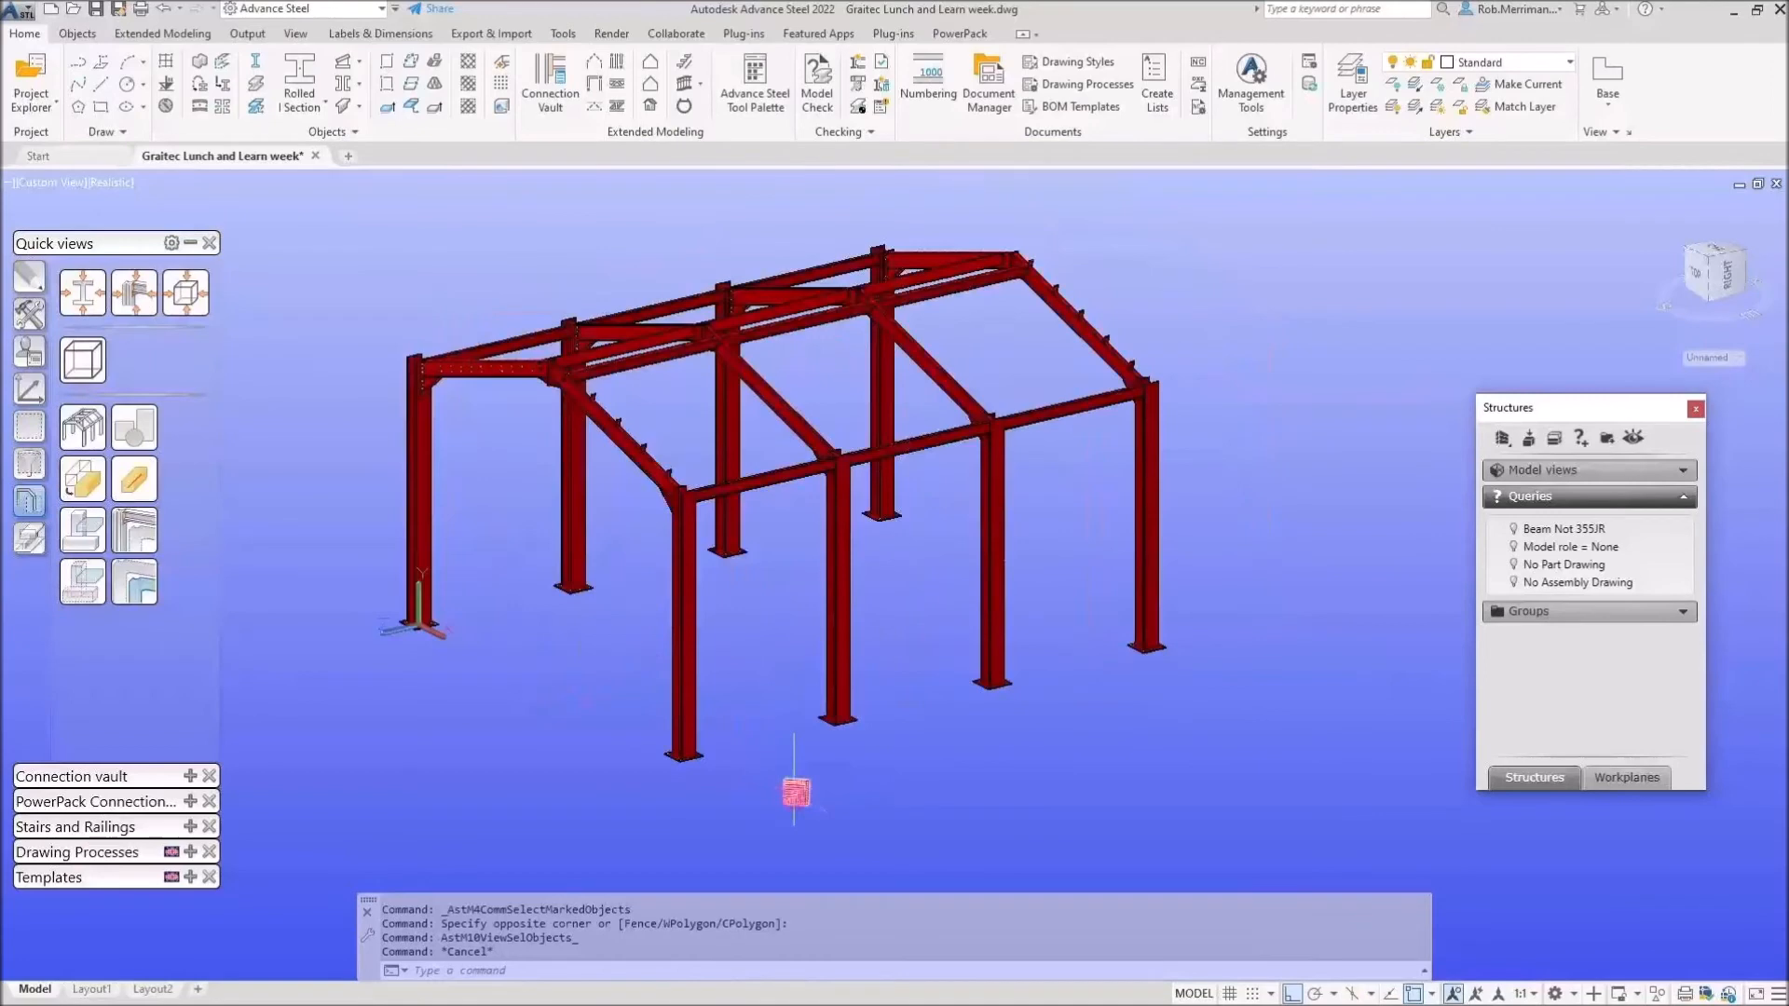
double_click(795, 791)
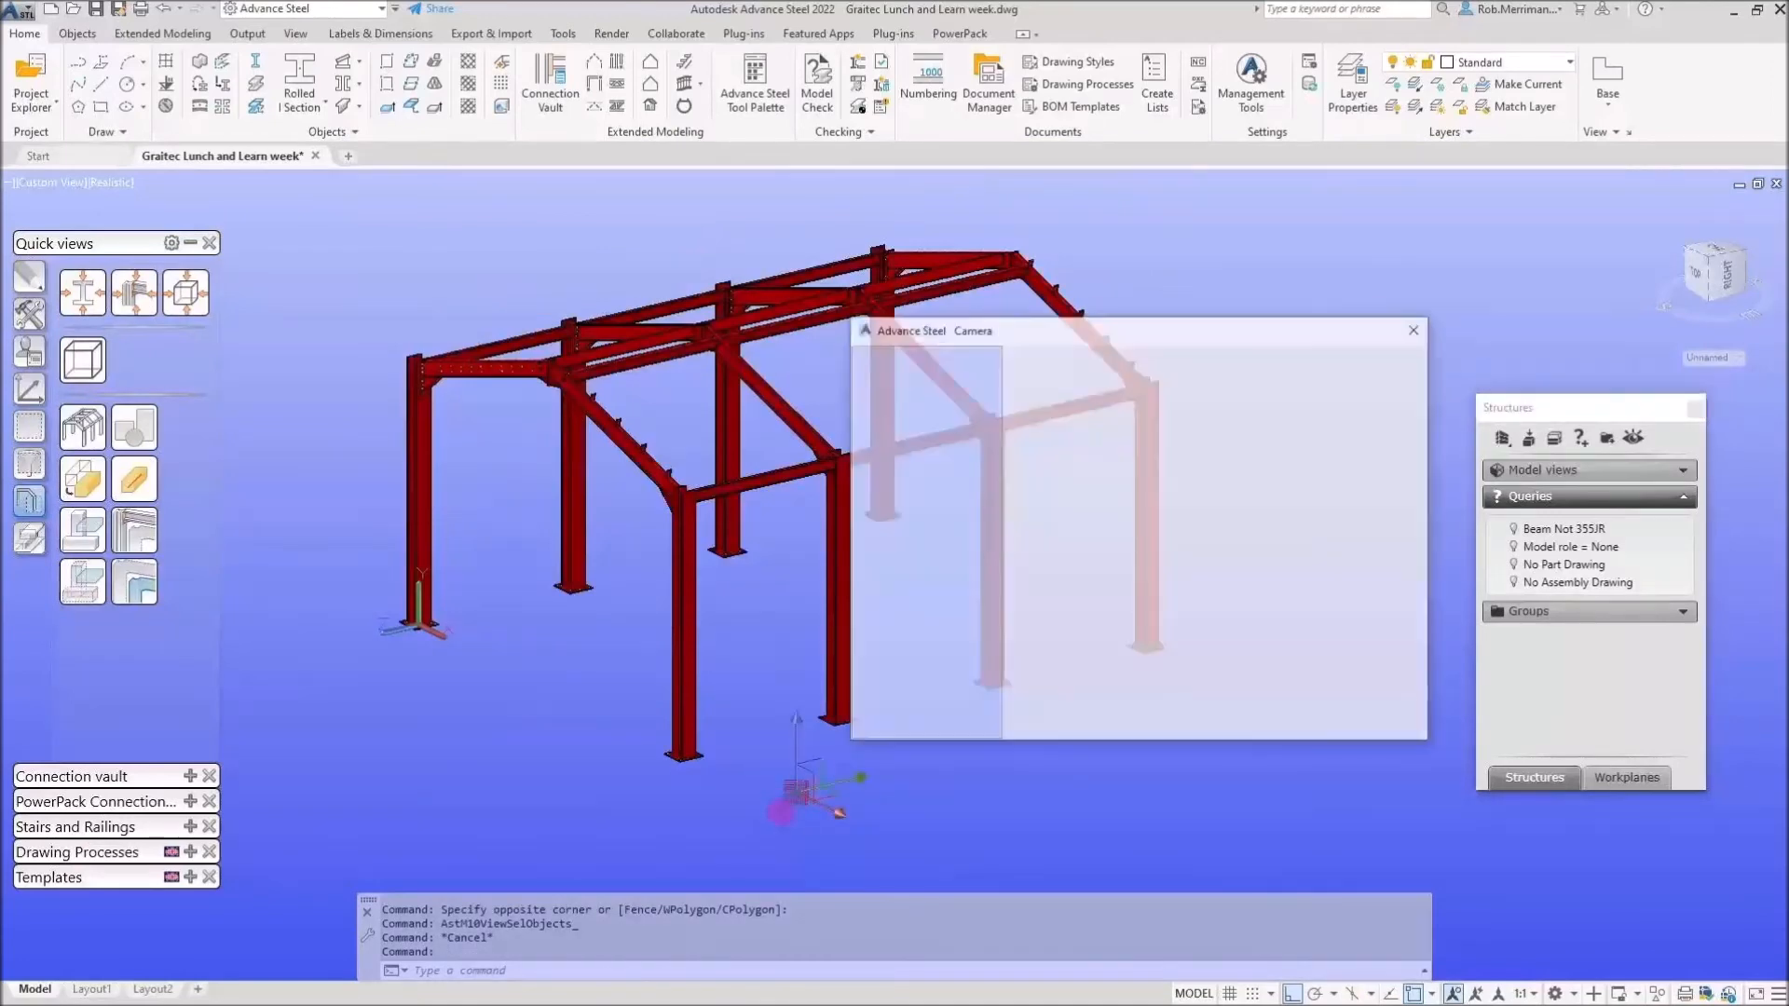
Limit the camera's detailing to the 527 window-selected main frame objects.
left_click(940, 444)
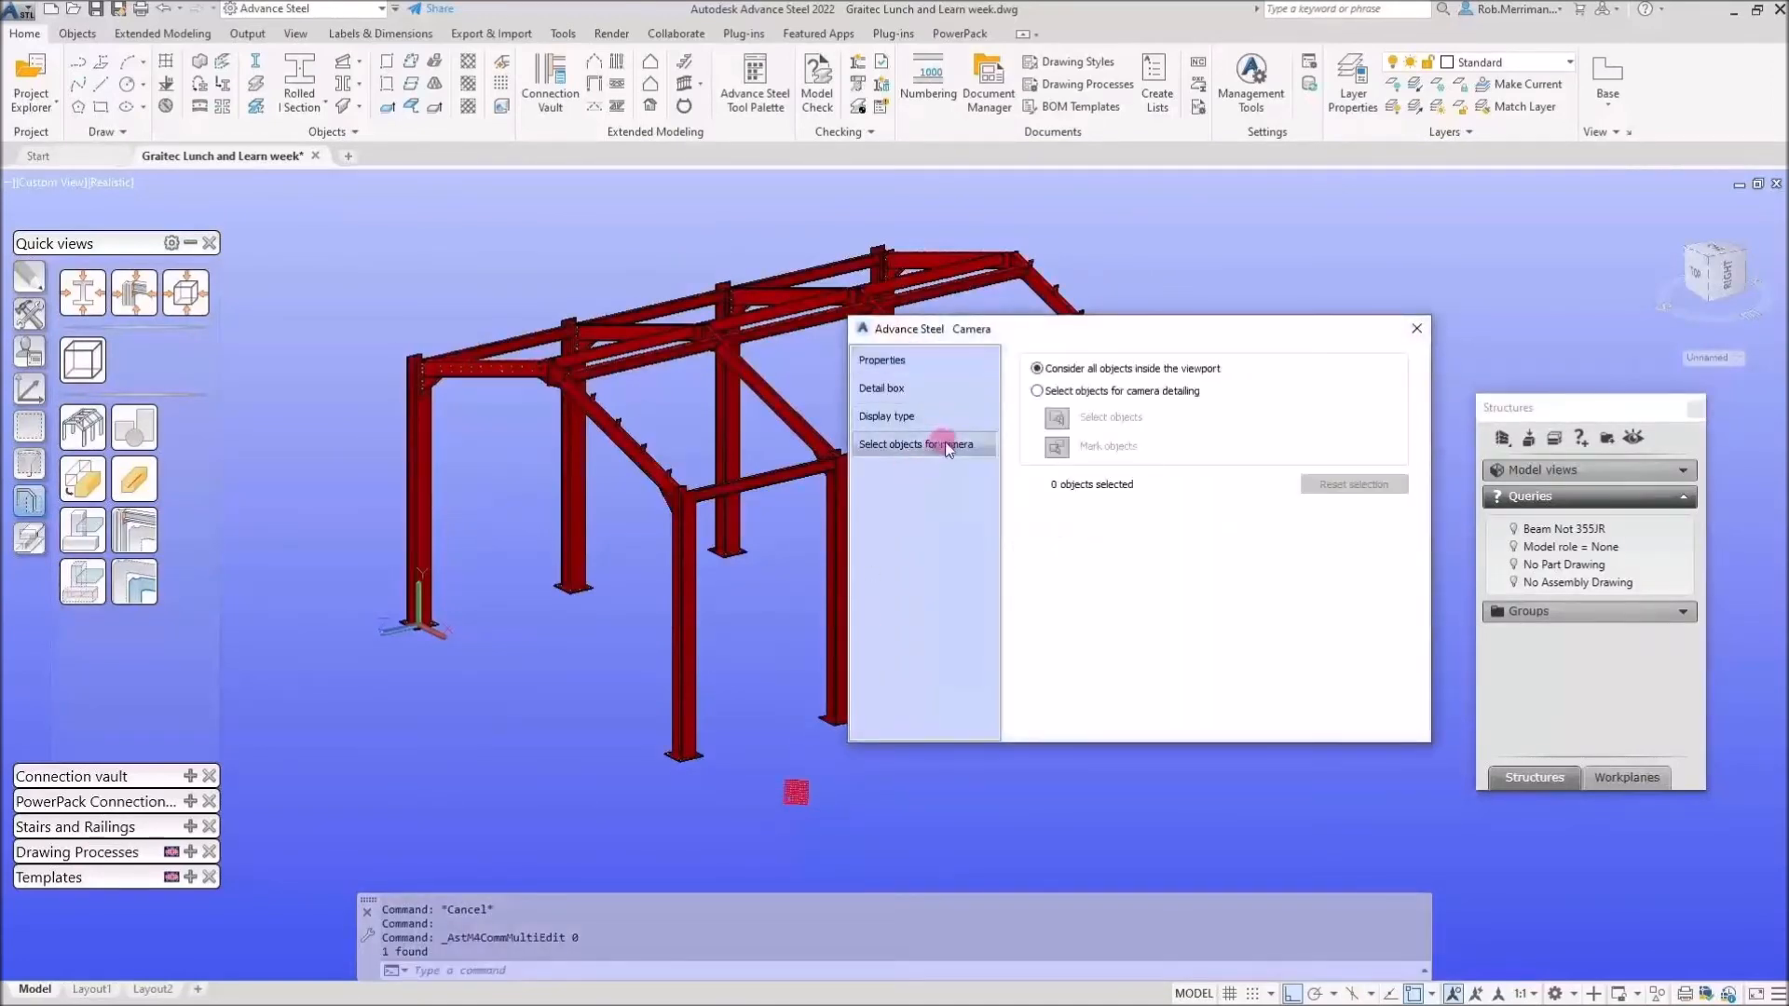
left_click(1073, 392)
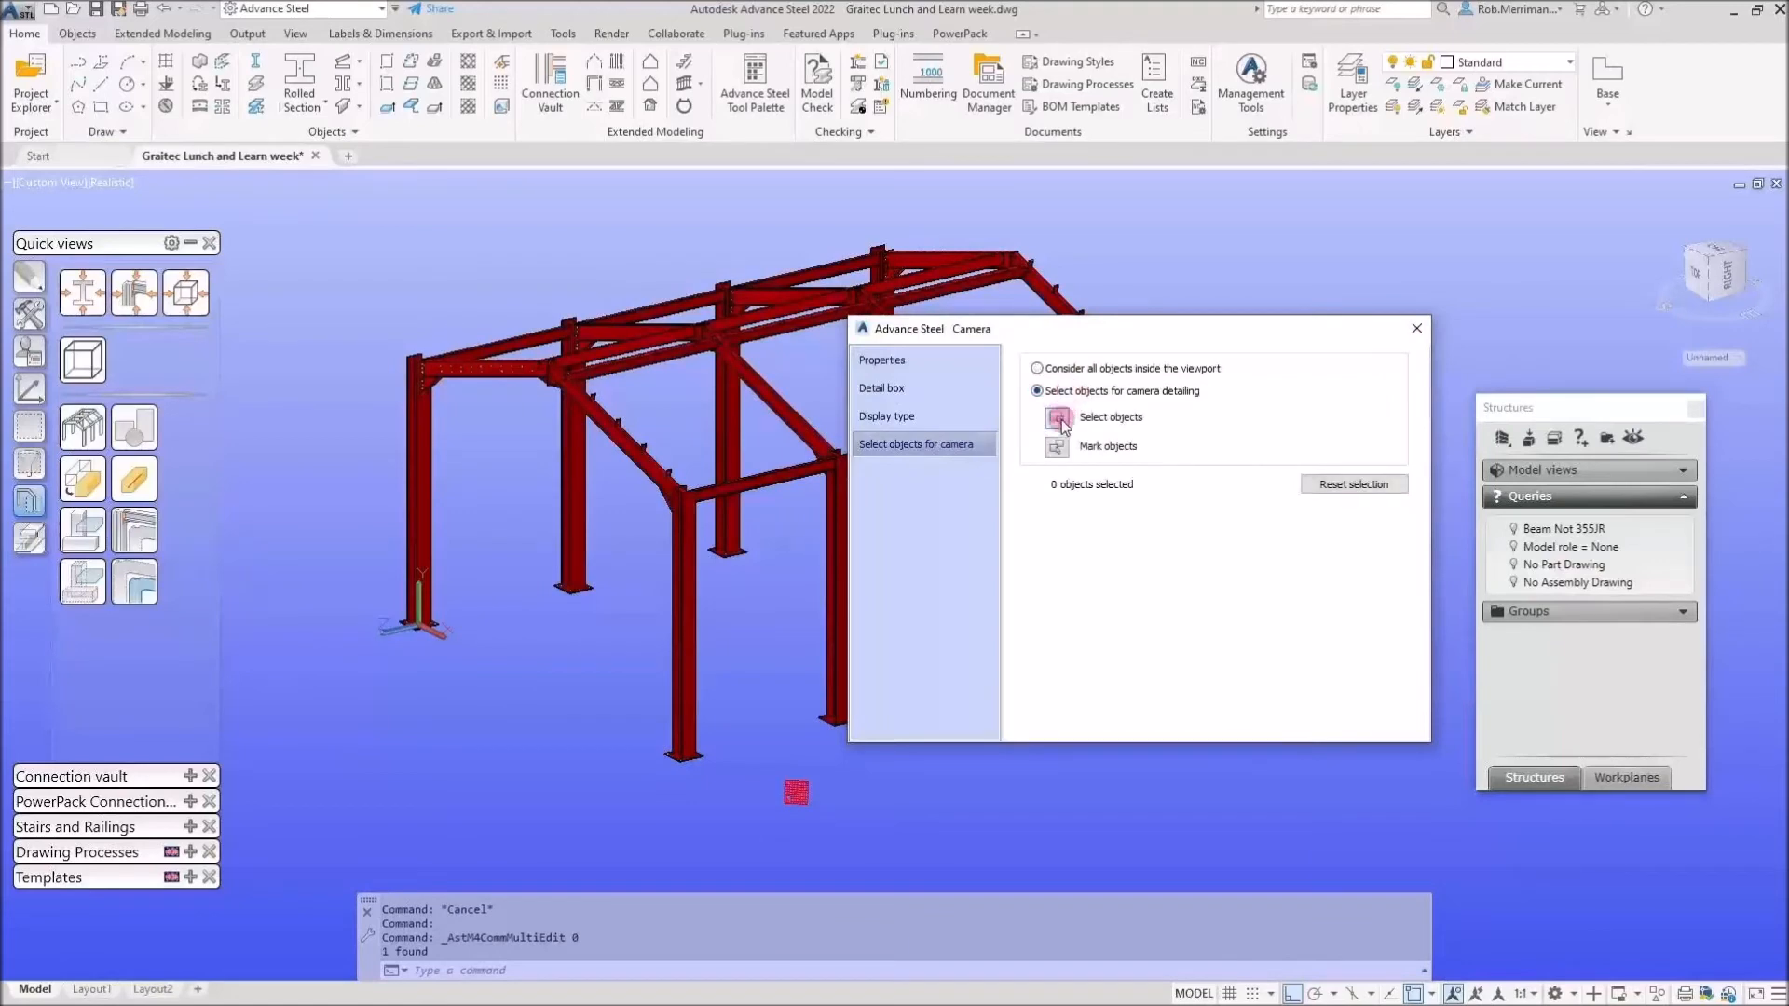
left_click(1060, 419)
left_click(340, 202)
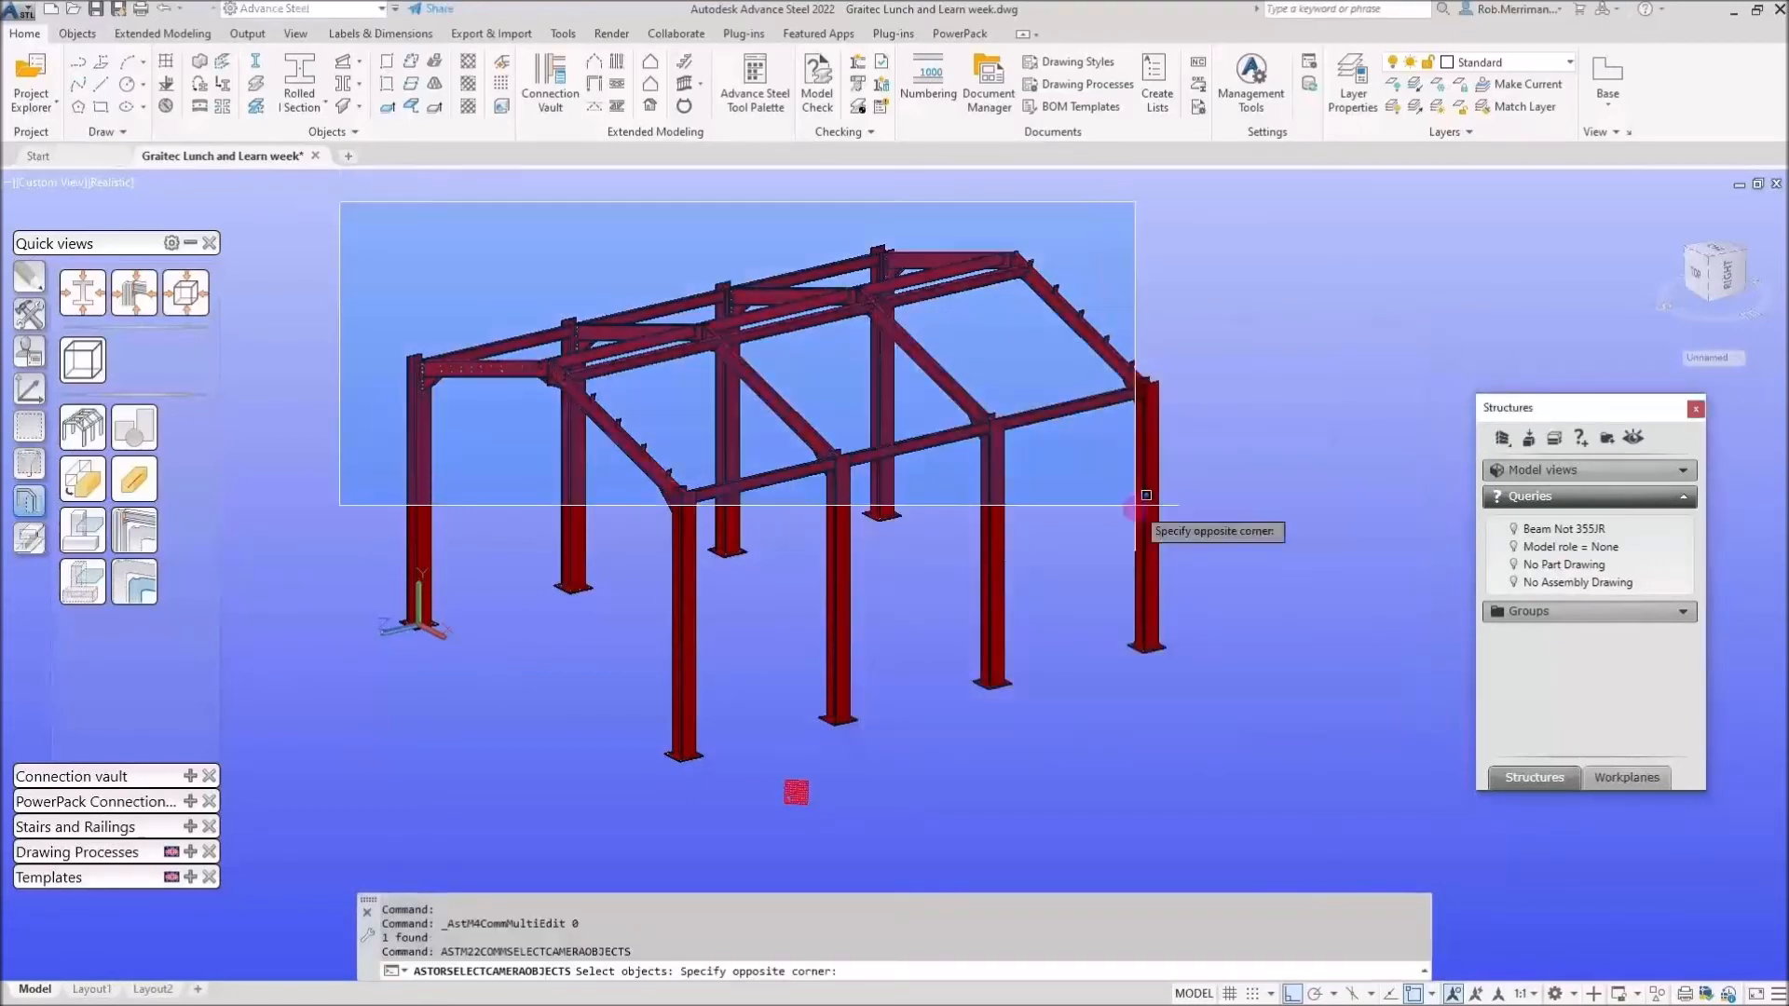
left_click(1259, 788)
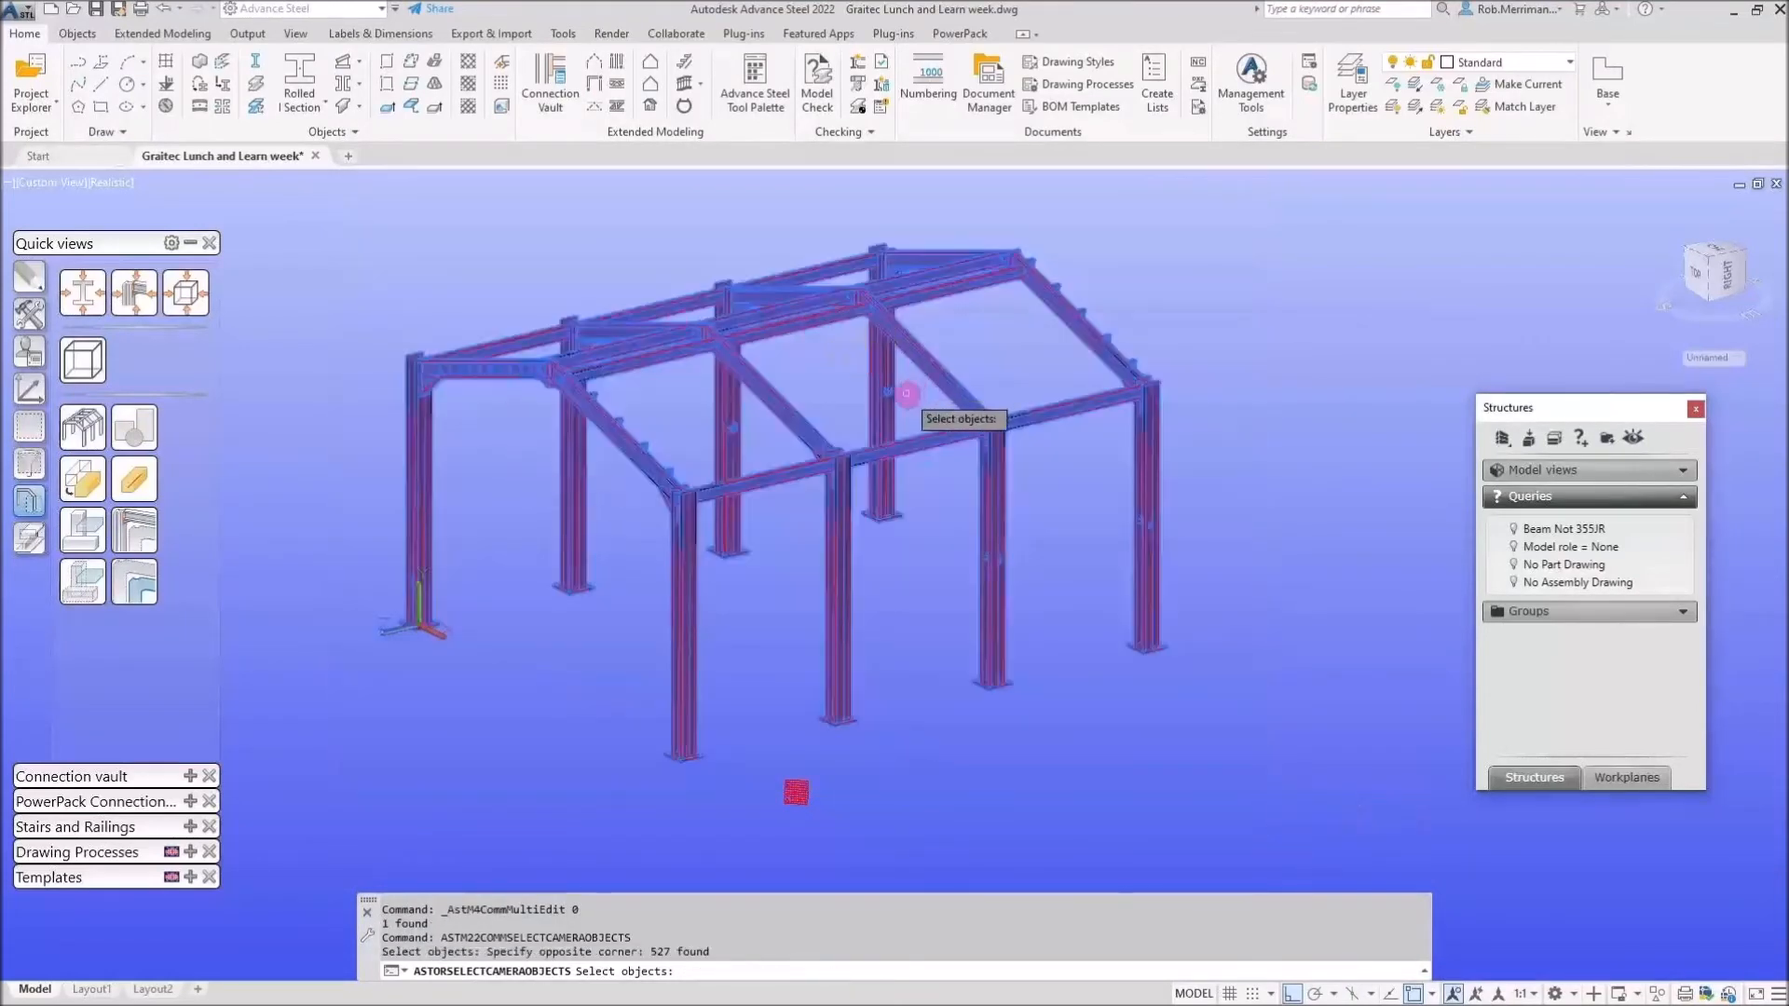
key("Return")
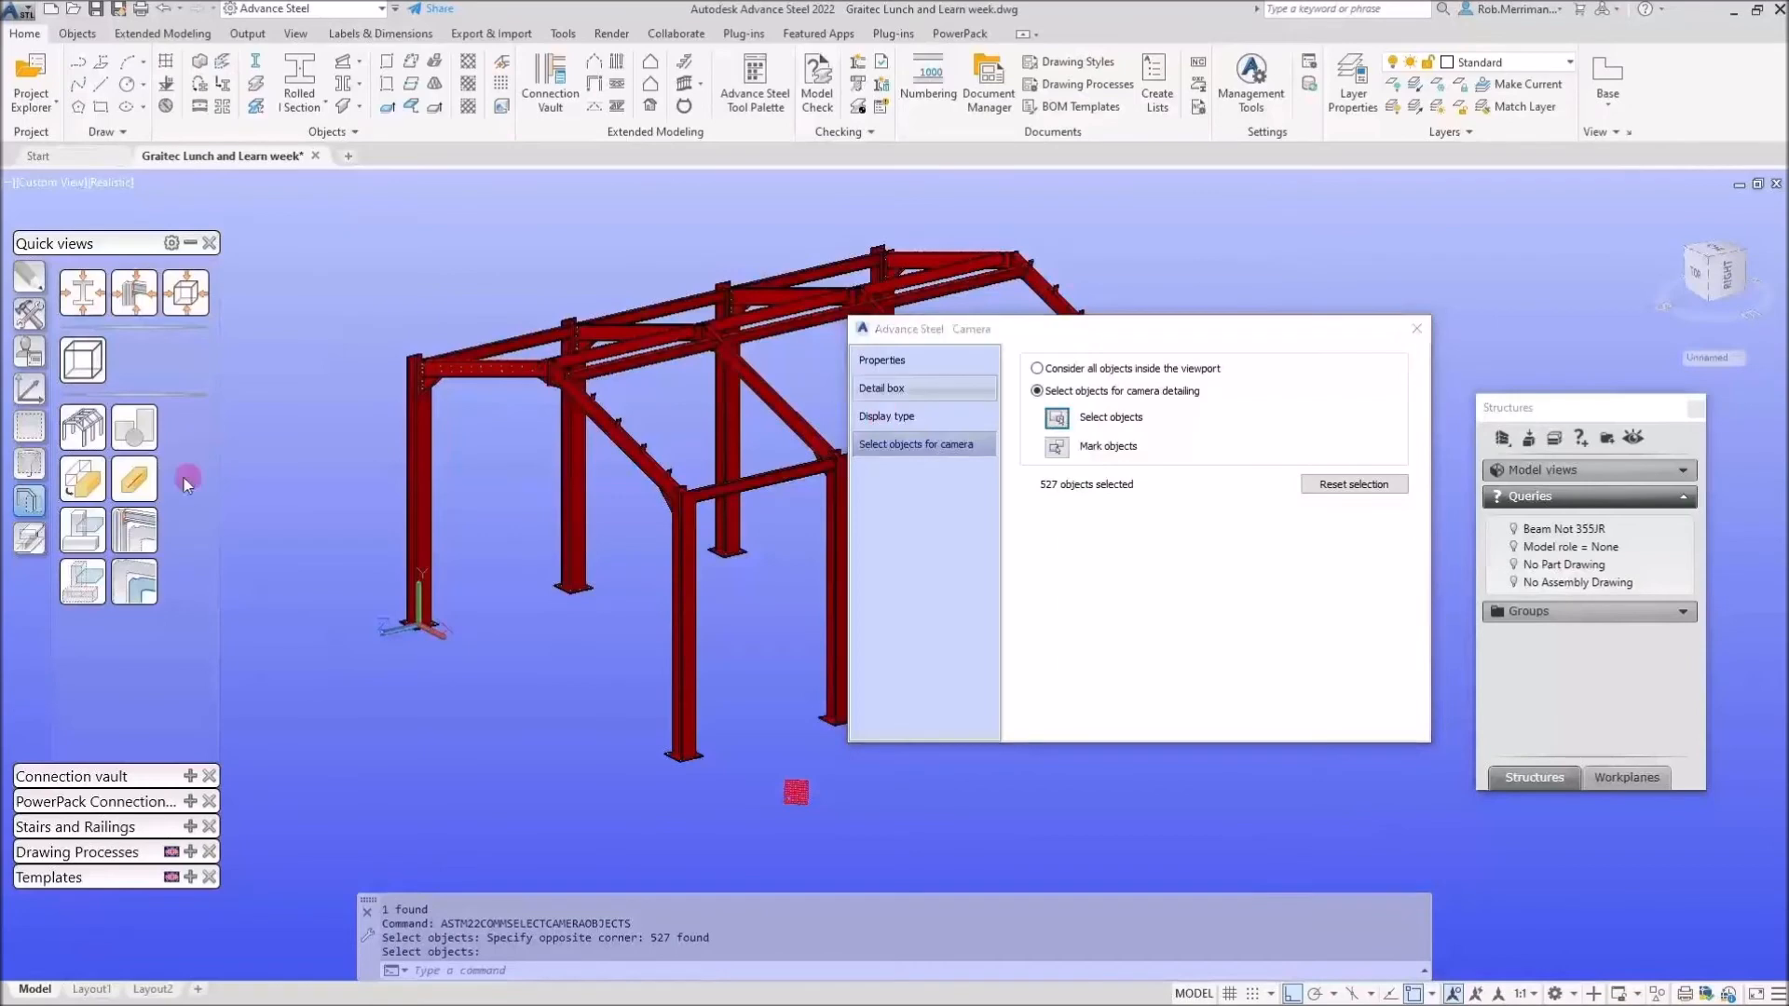
Close the Camera dialog and clear the red marking from the frame.
left_click(1424, 332)
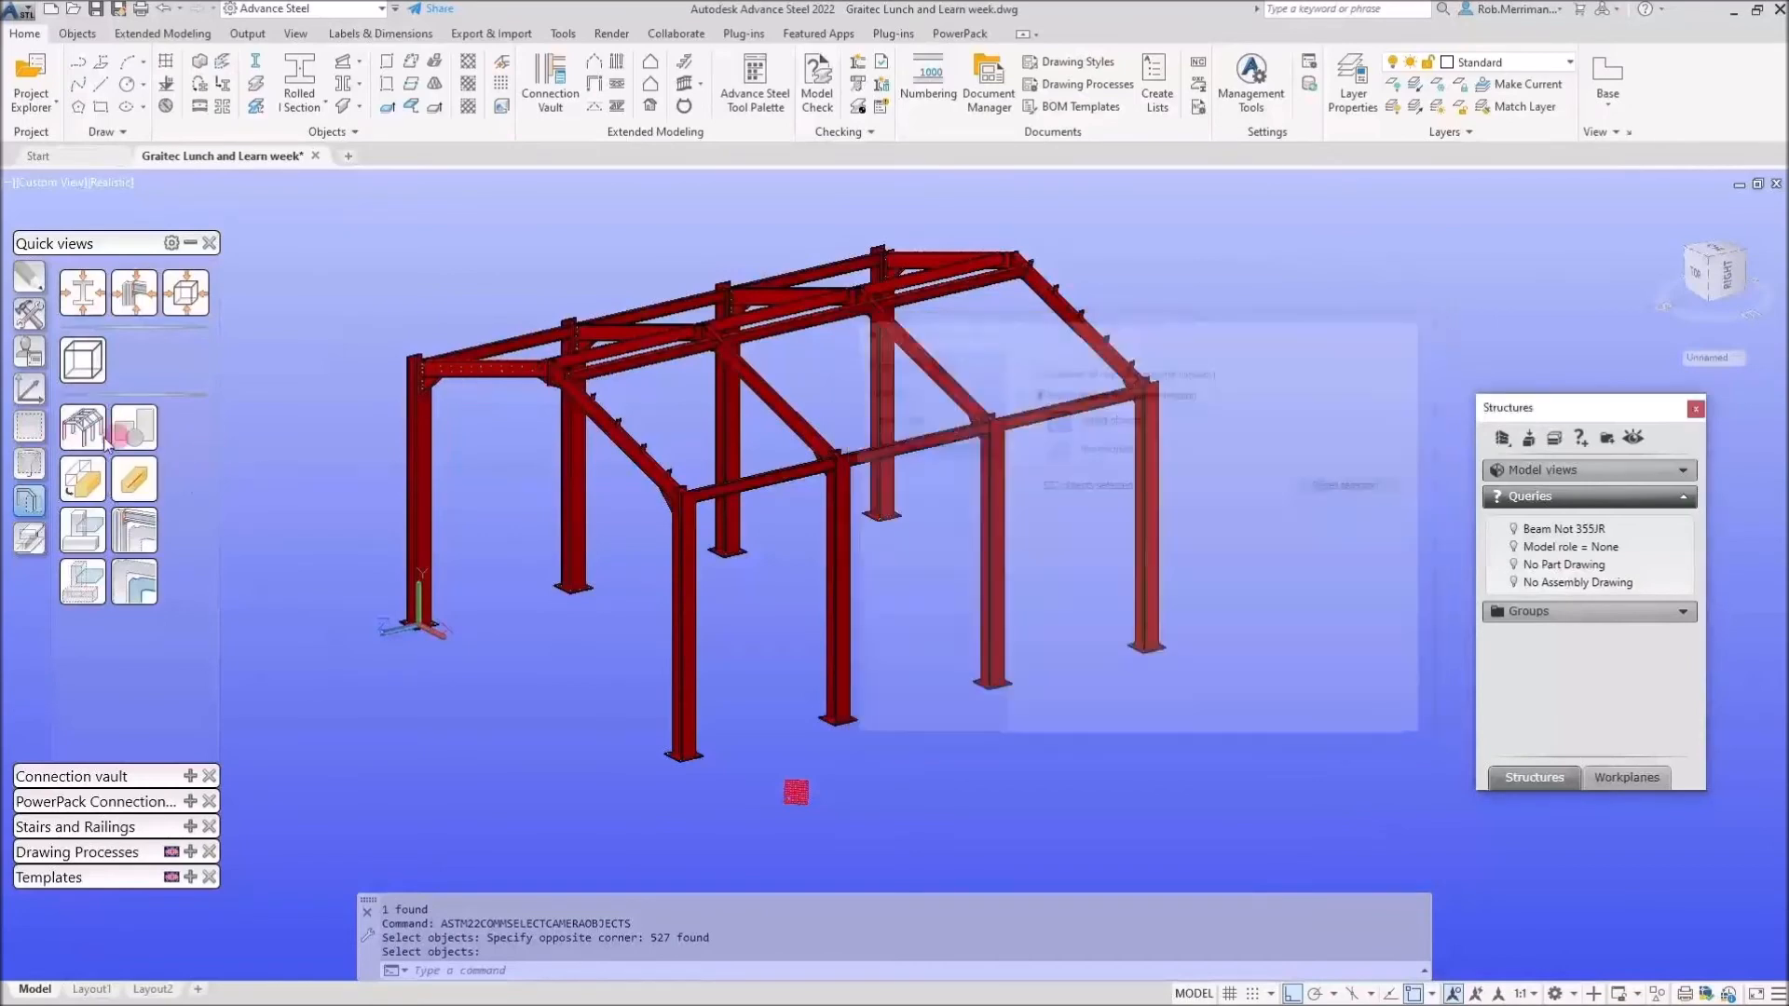
left_click(33, 426)
left_click(71, 423)
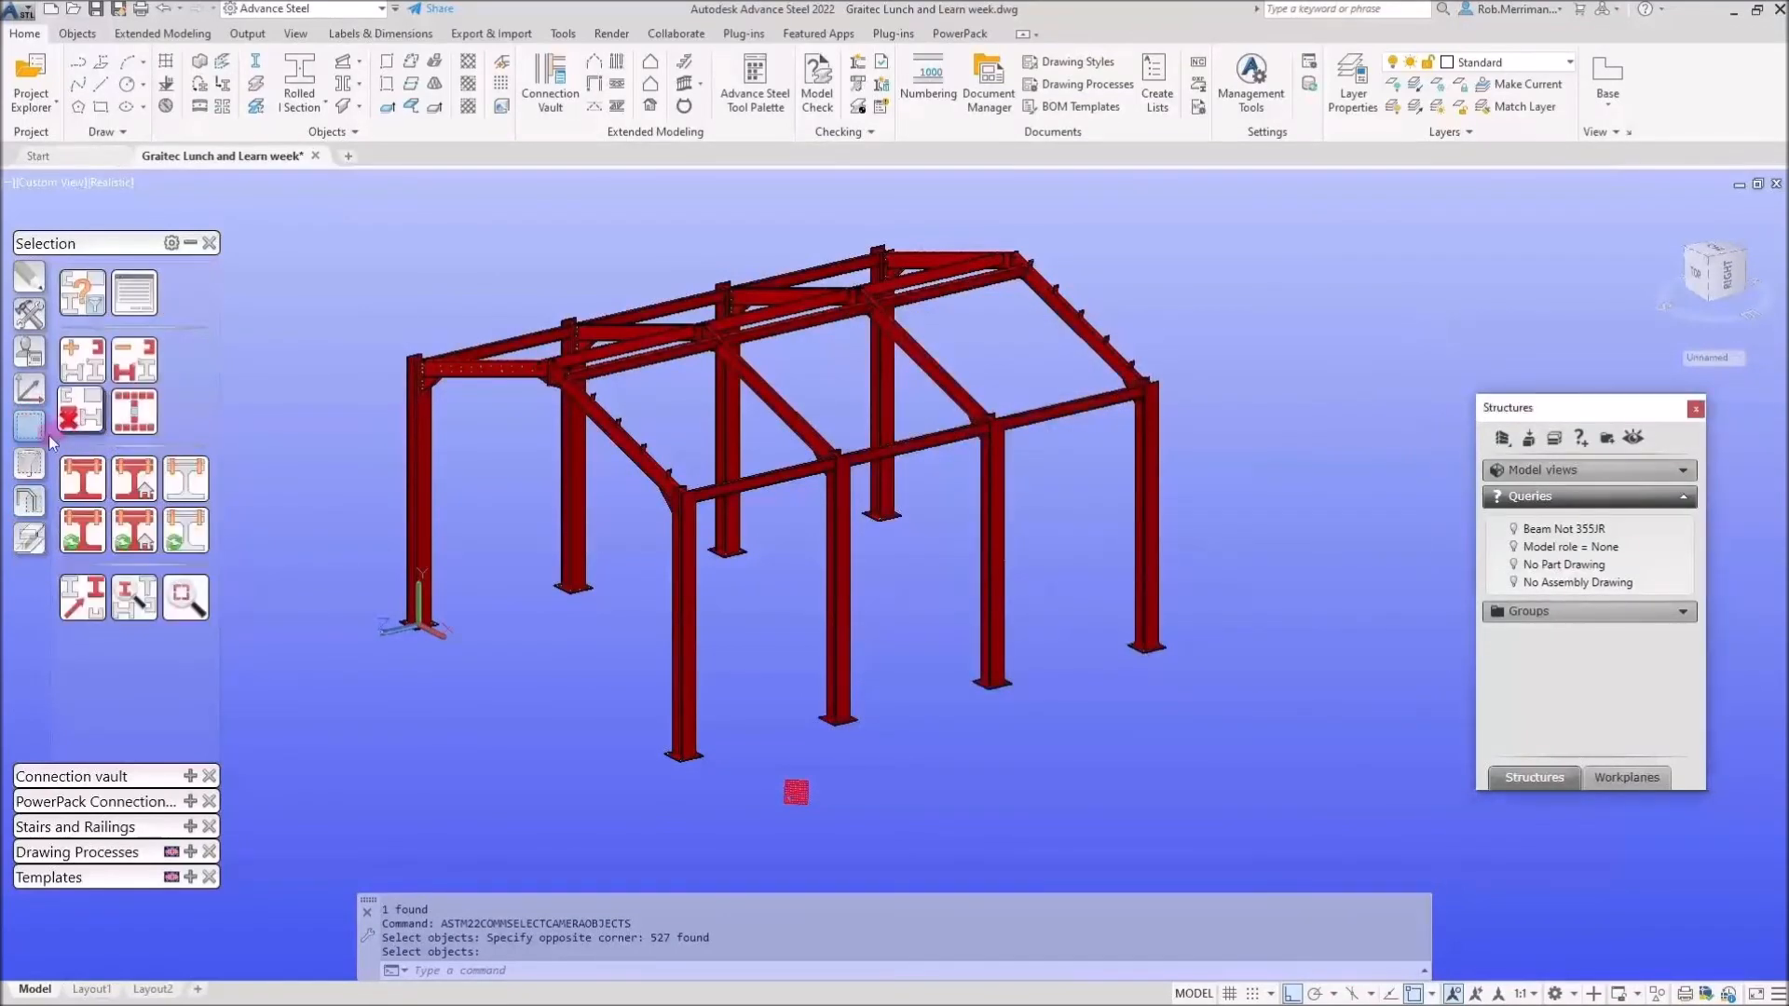
left_click(31, 505)
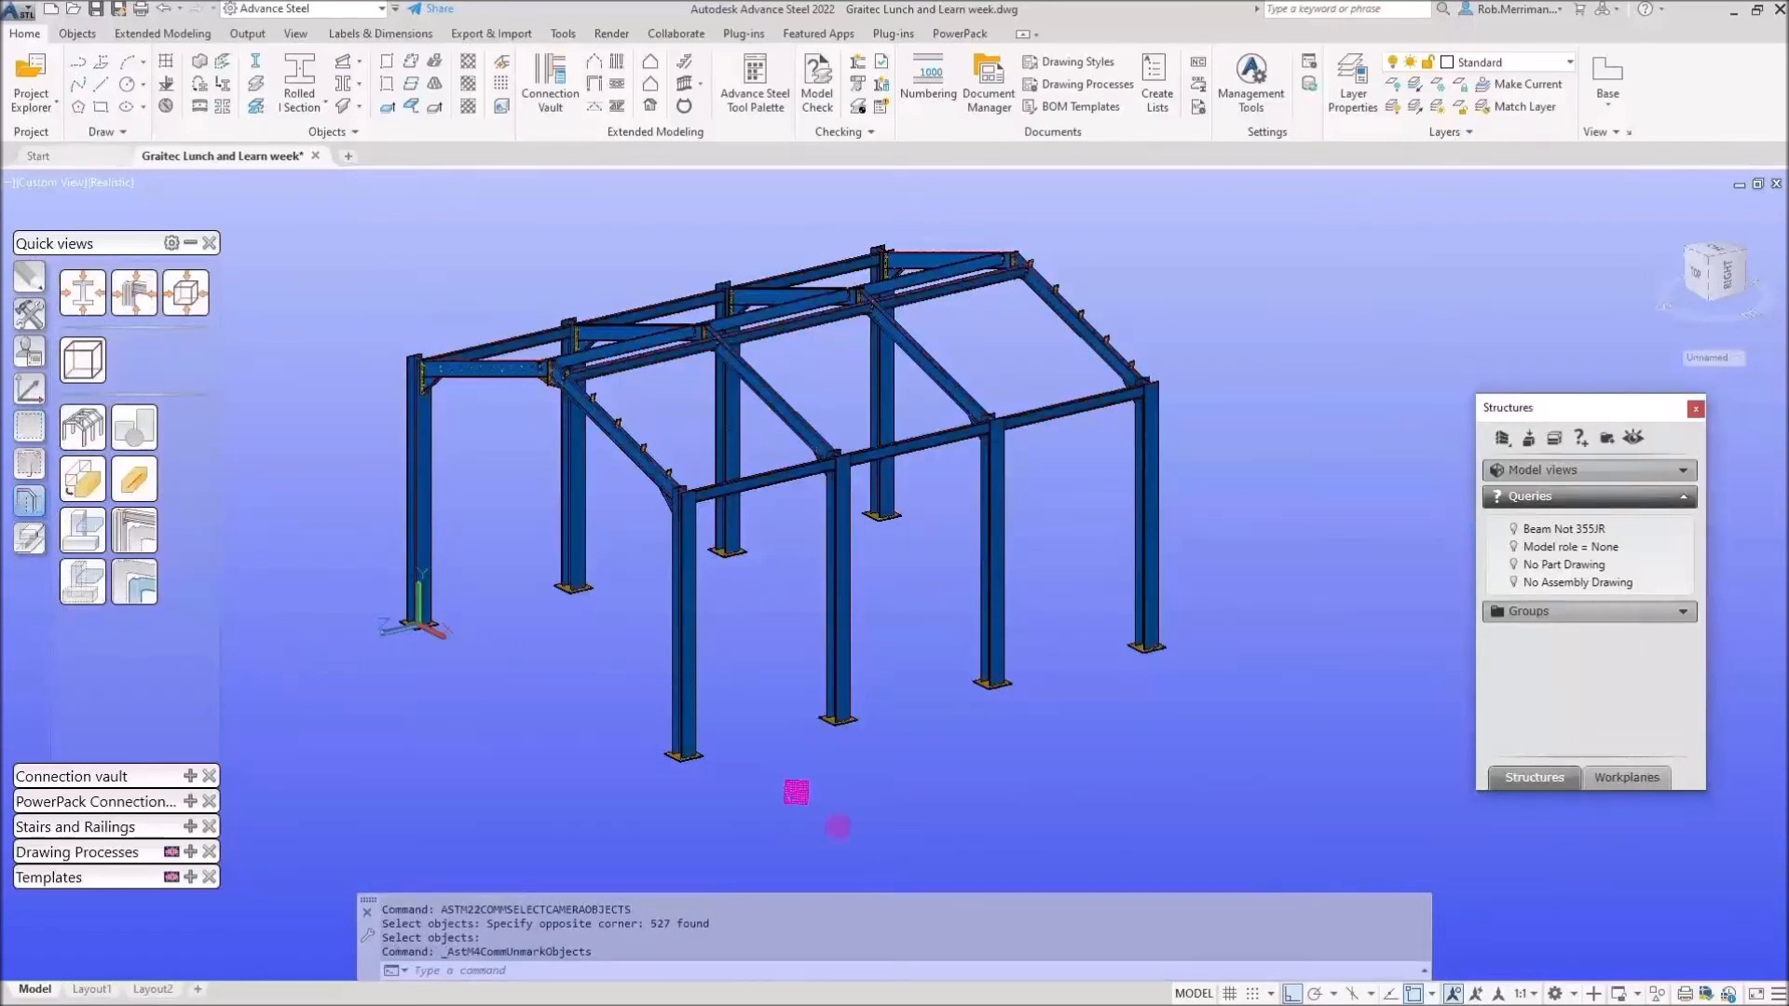
Mark the camera's selected objects in red to check them, then unmark them.
double_click(796, 793)
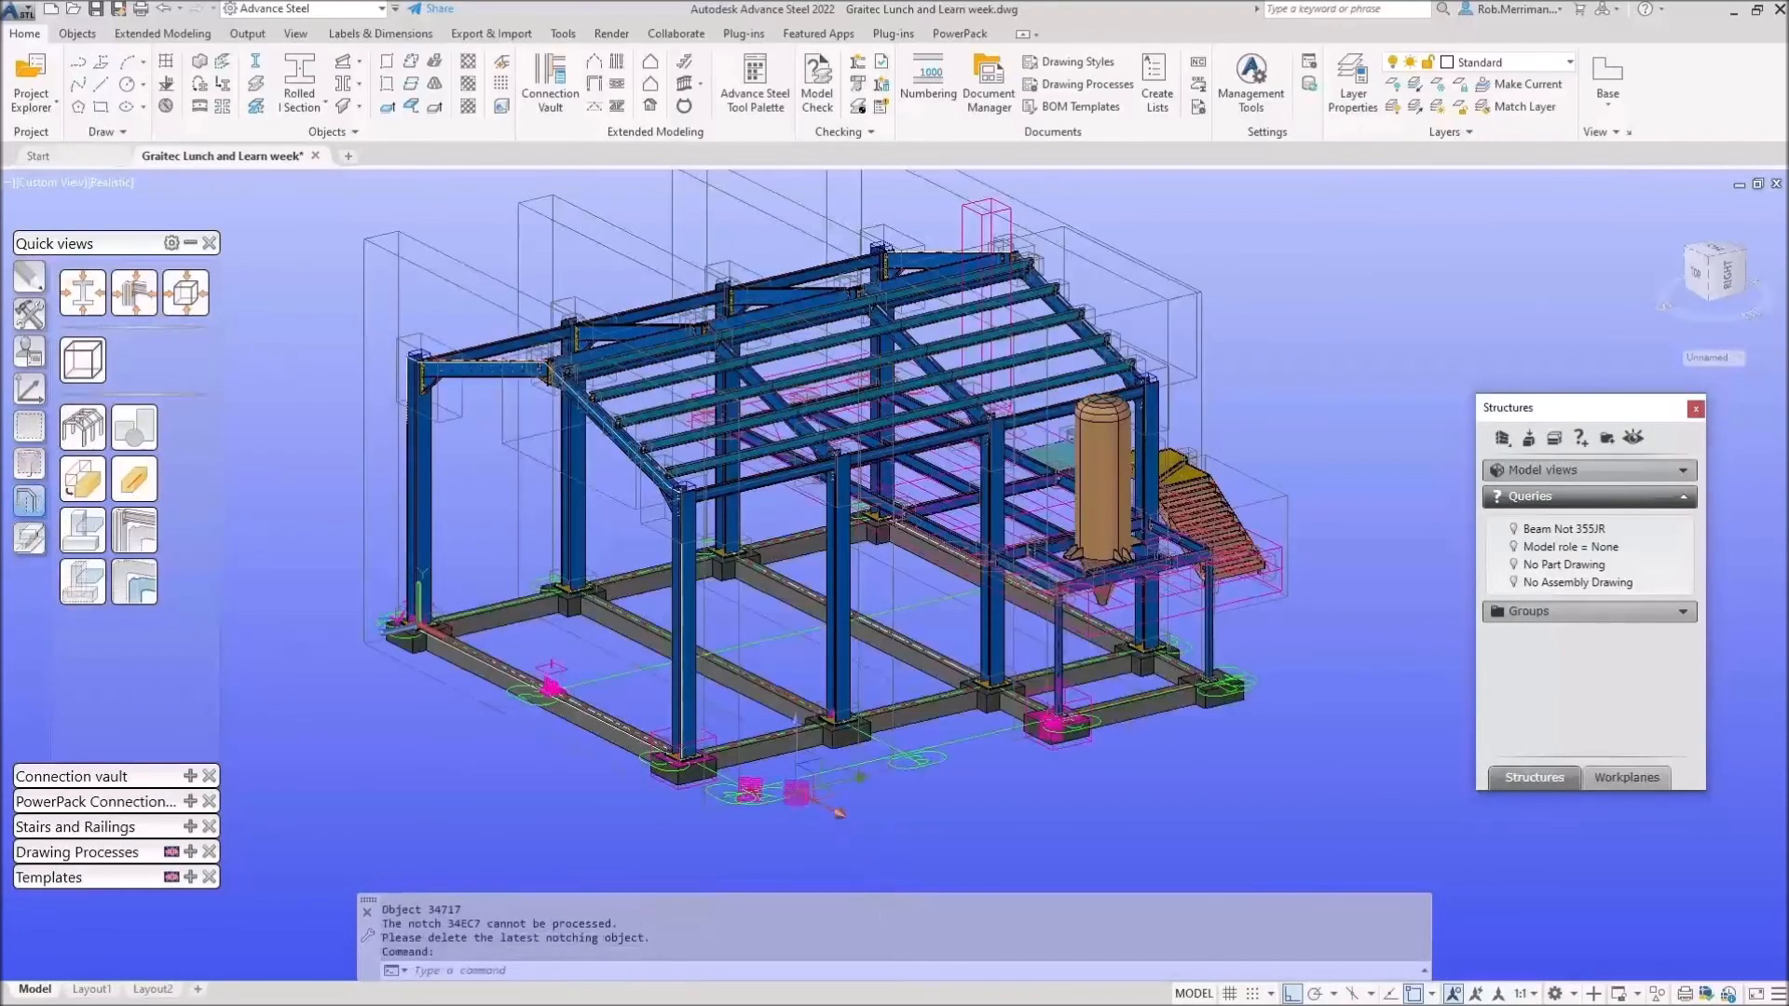
left_click(917, 445)
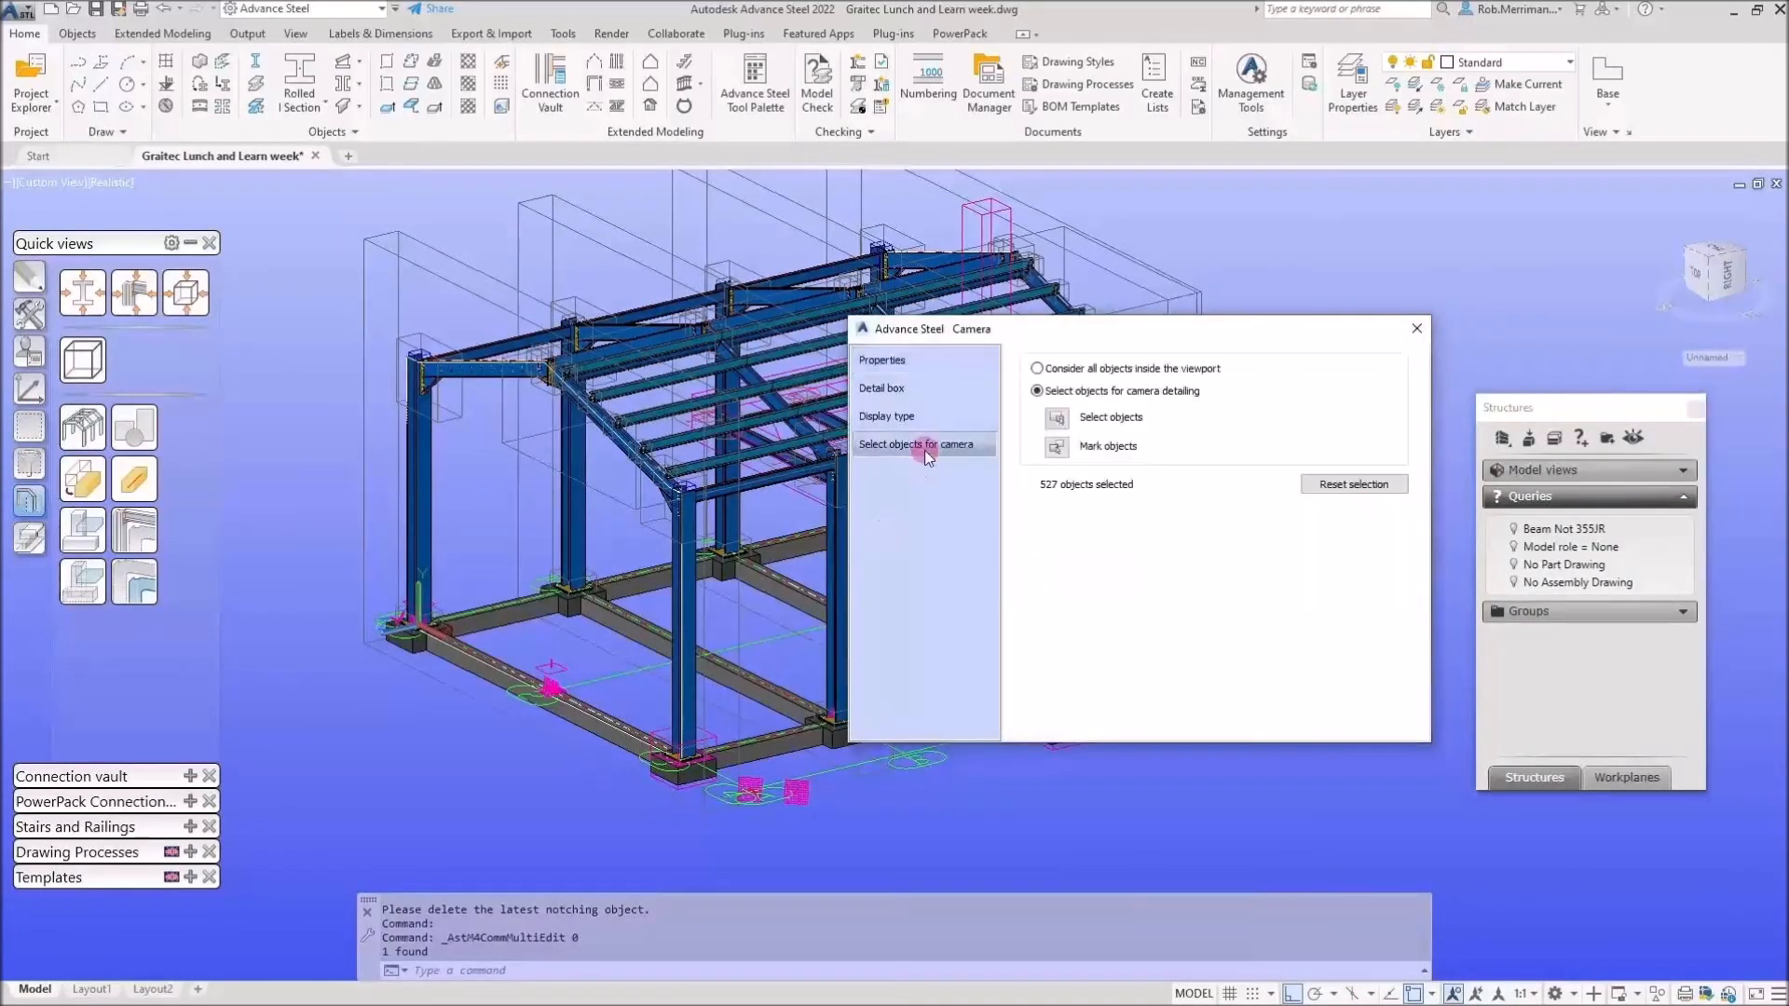
left_click(1058, 449)
left_click_drag(1081, 337, 975, 386)
left_click(1307, 368)
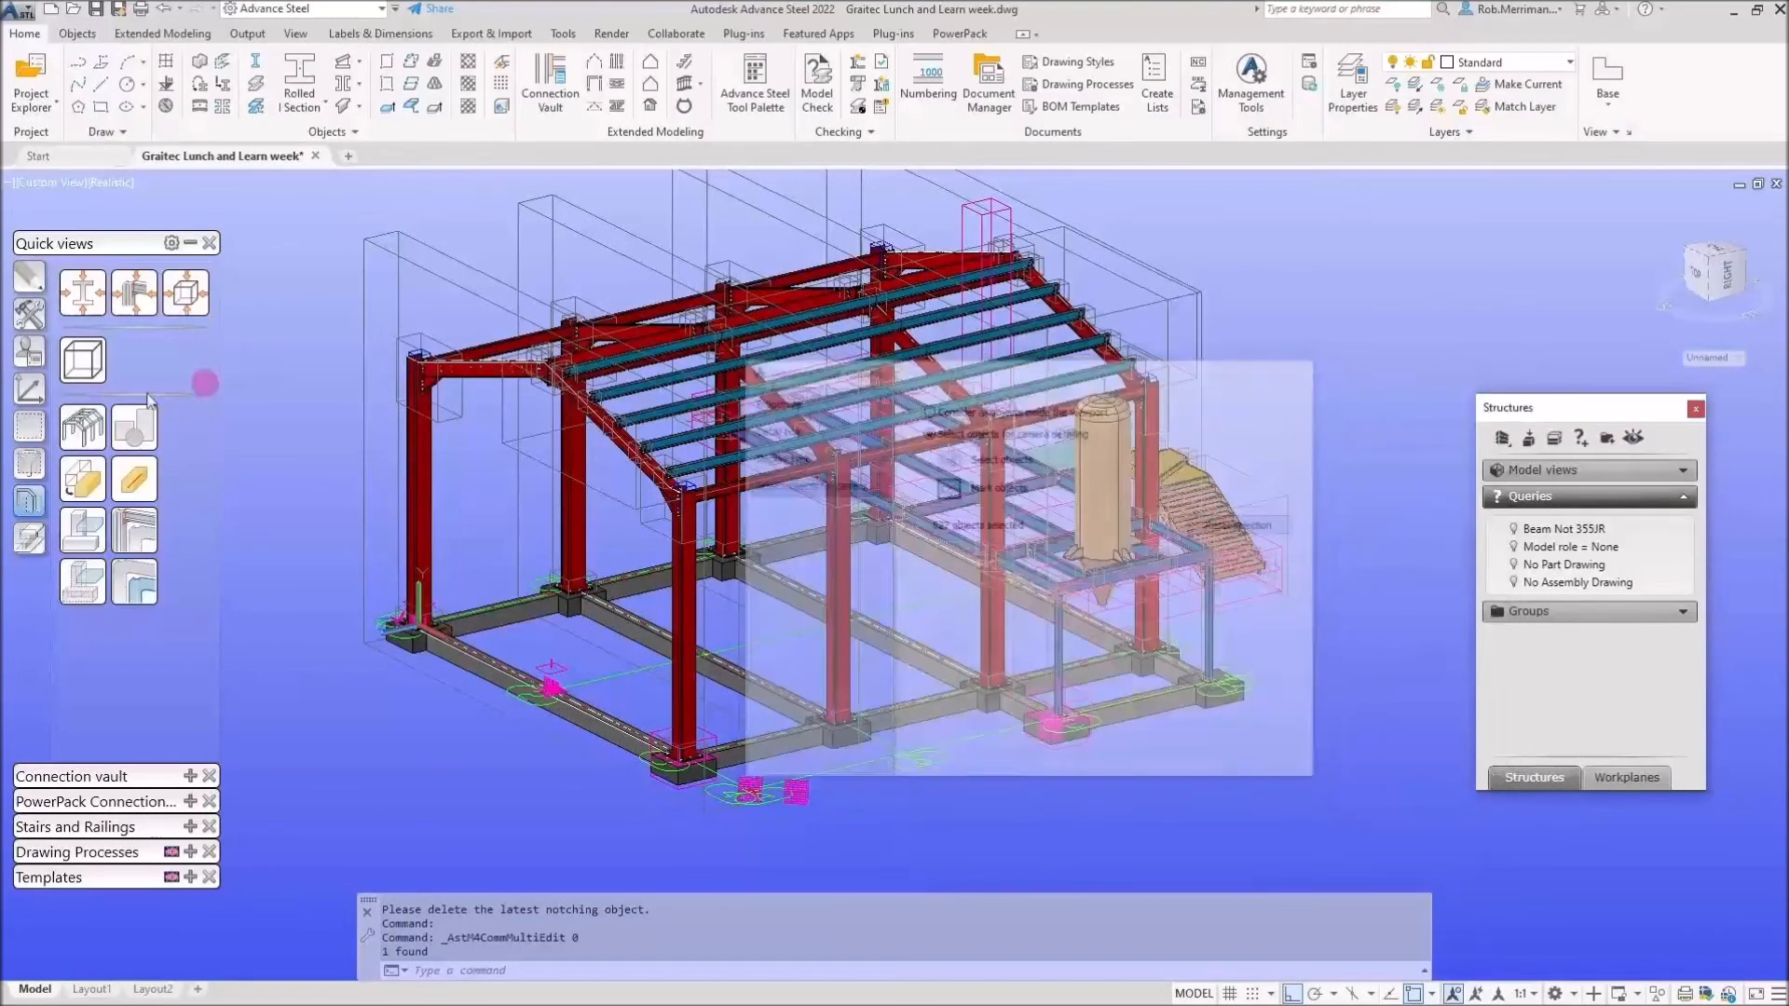
left_click(30, 460)
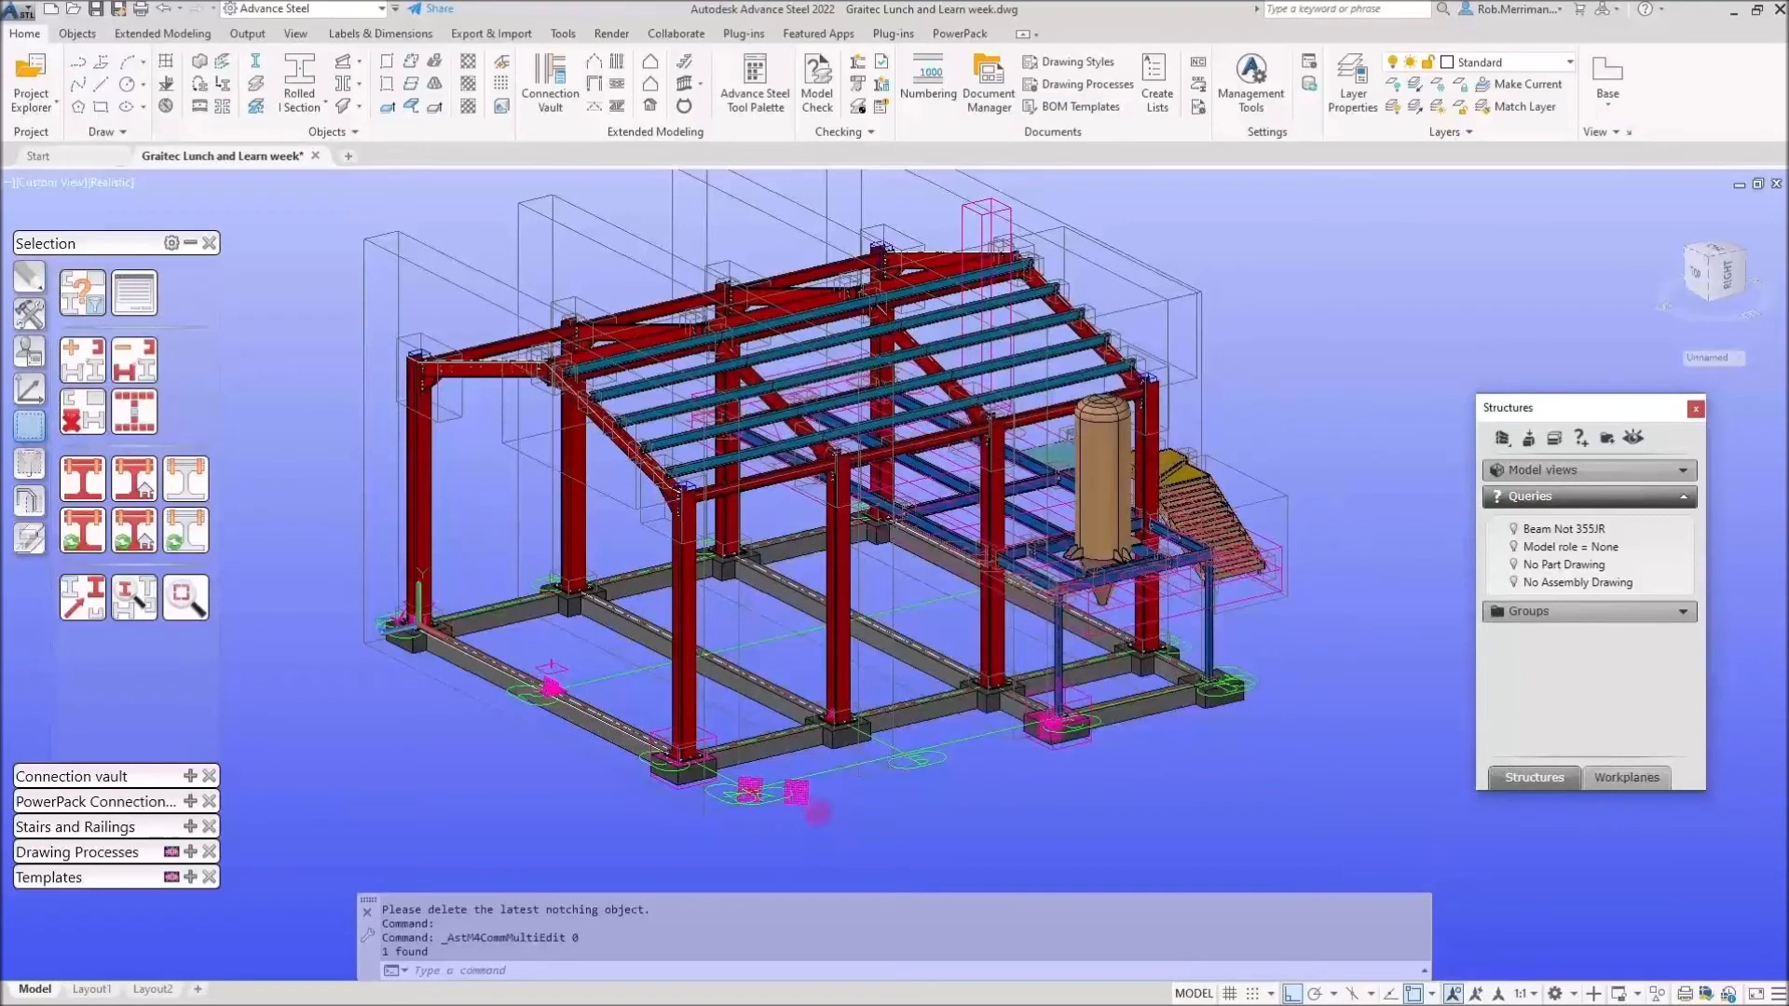
left_click(83, 412)
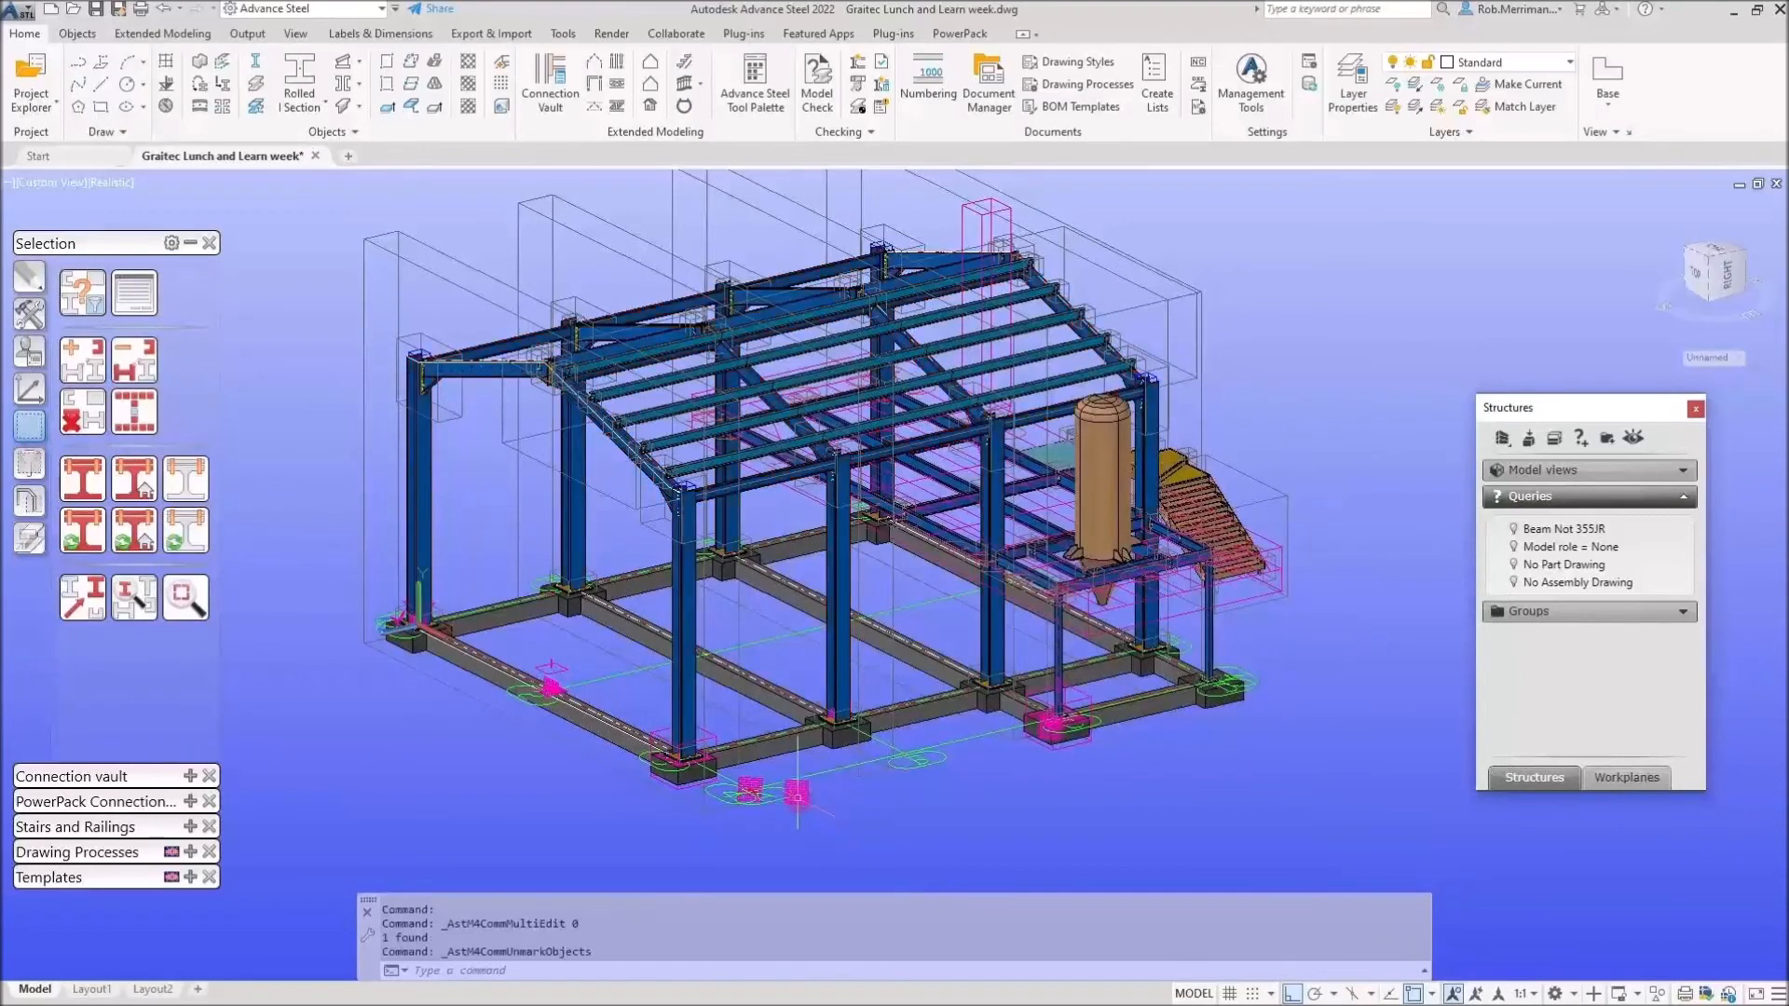
left_click(191, 244)
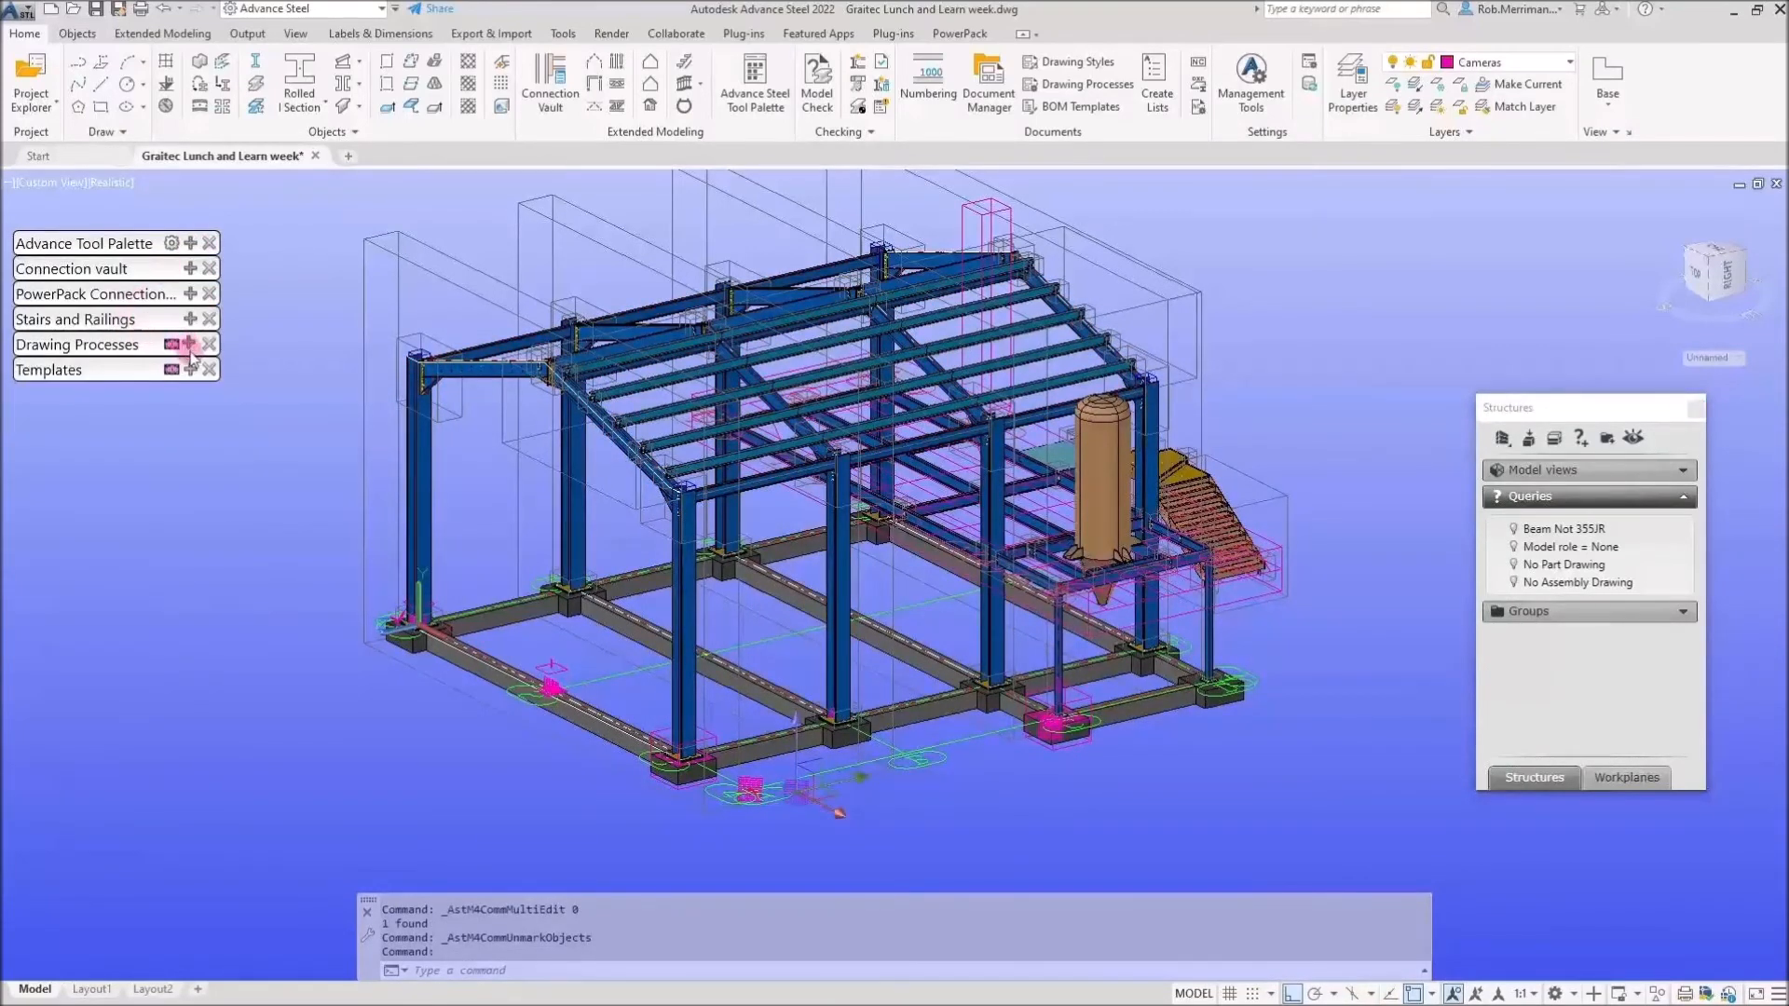
Set the camera's detail style override to '3D view - All, no labels'.
scroll(785, 813, "up", 4)
double_click(790, 792)
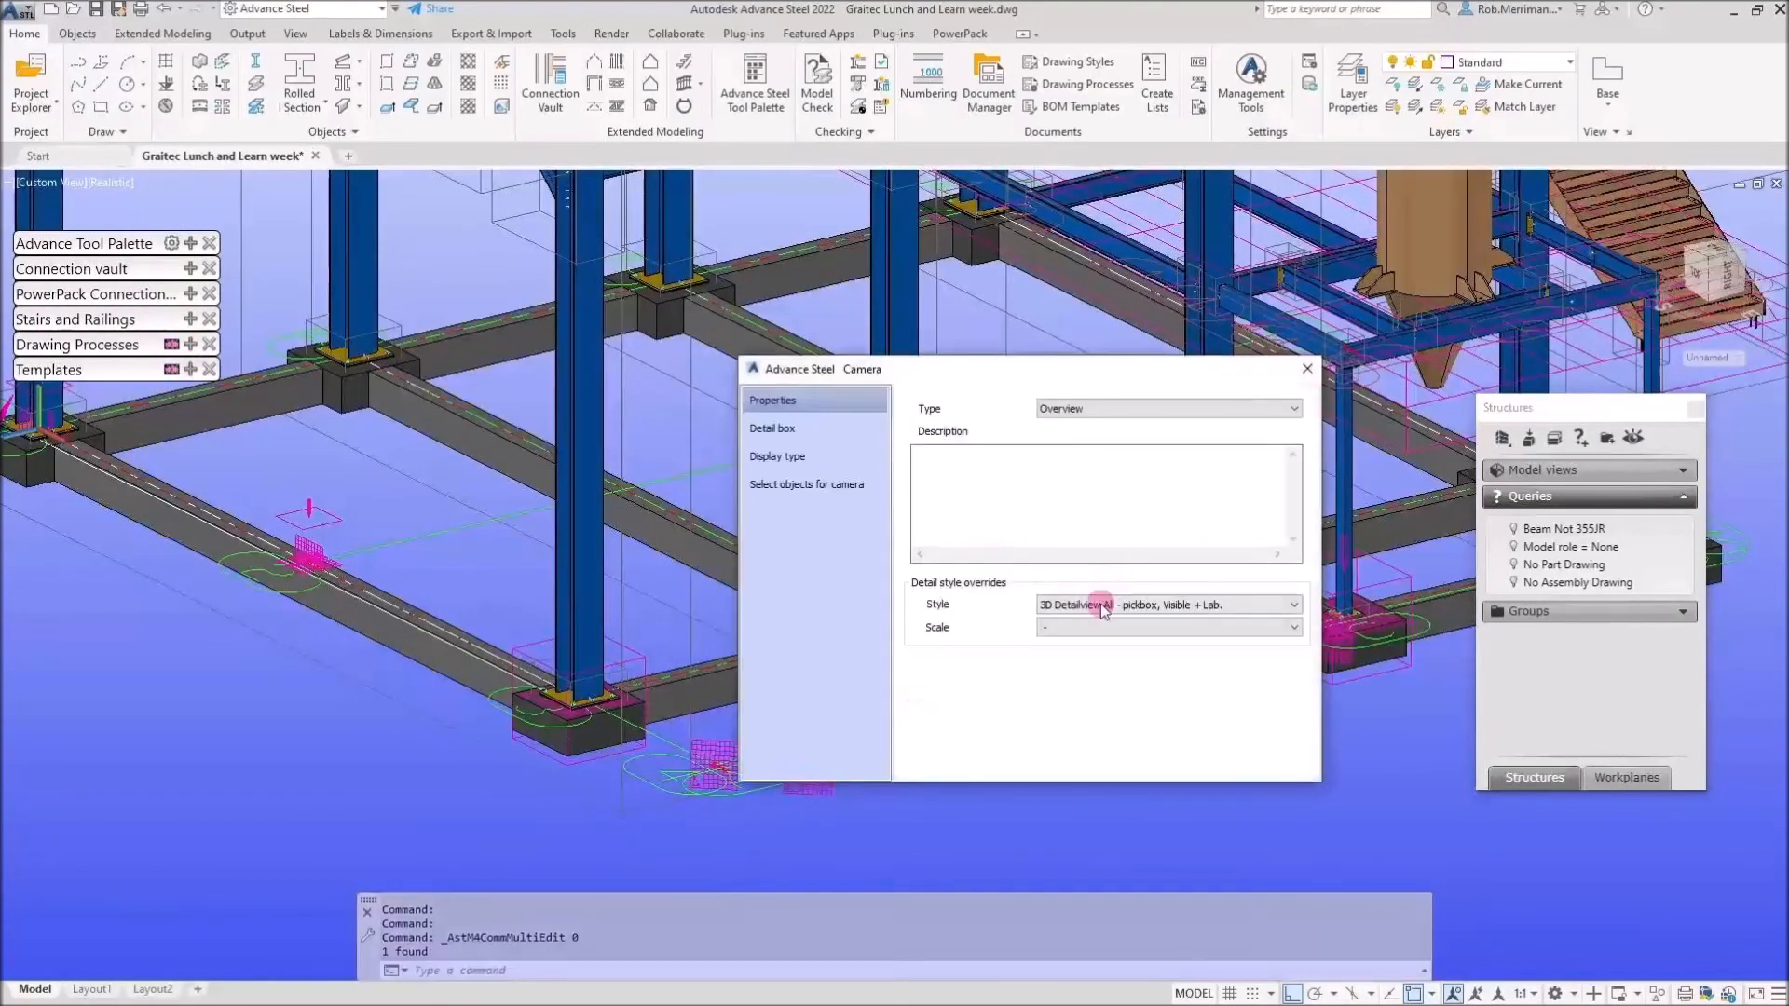
left_click(1101, 605)
left_click(1109, 774)
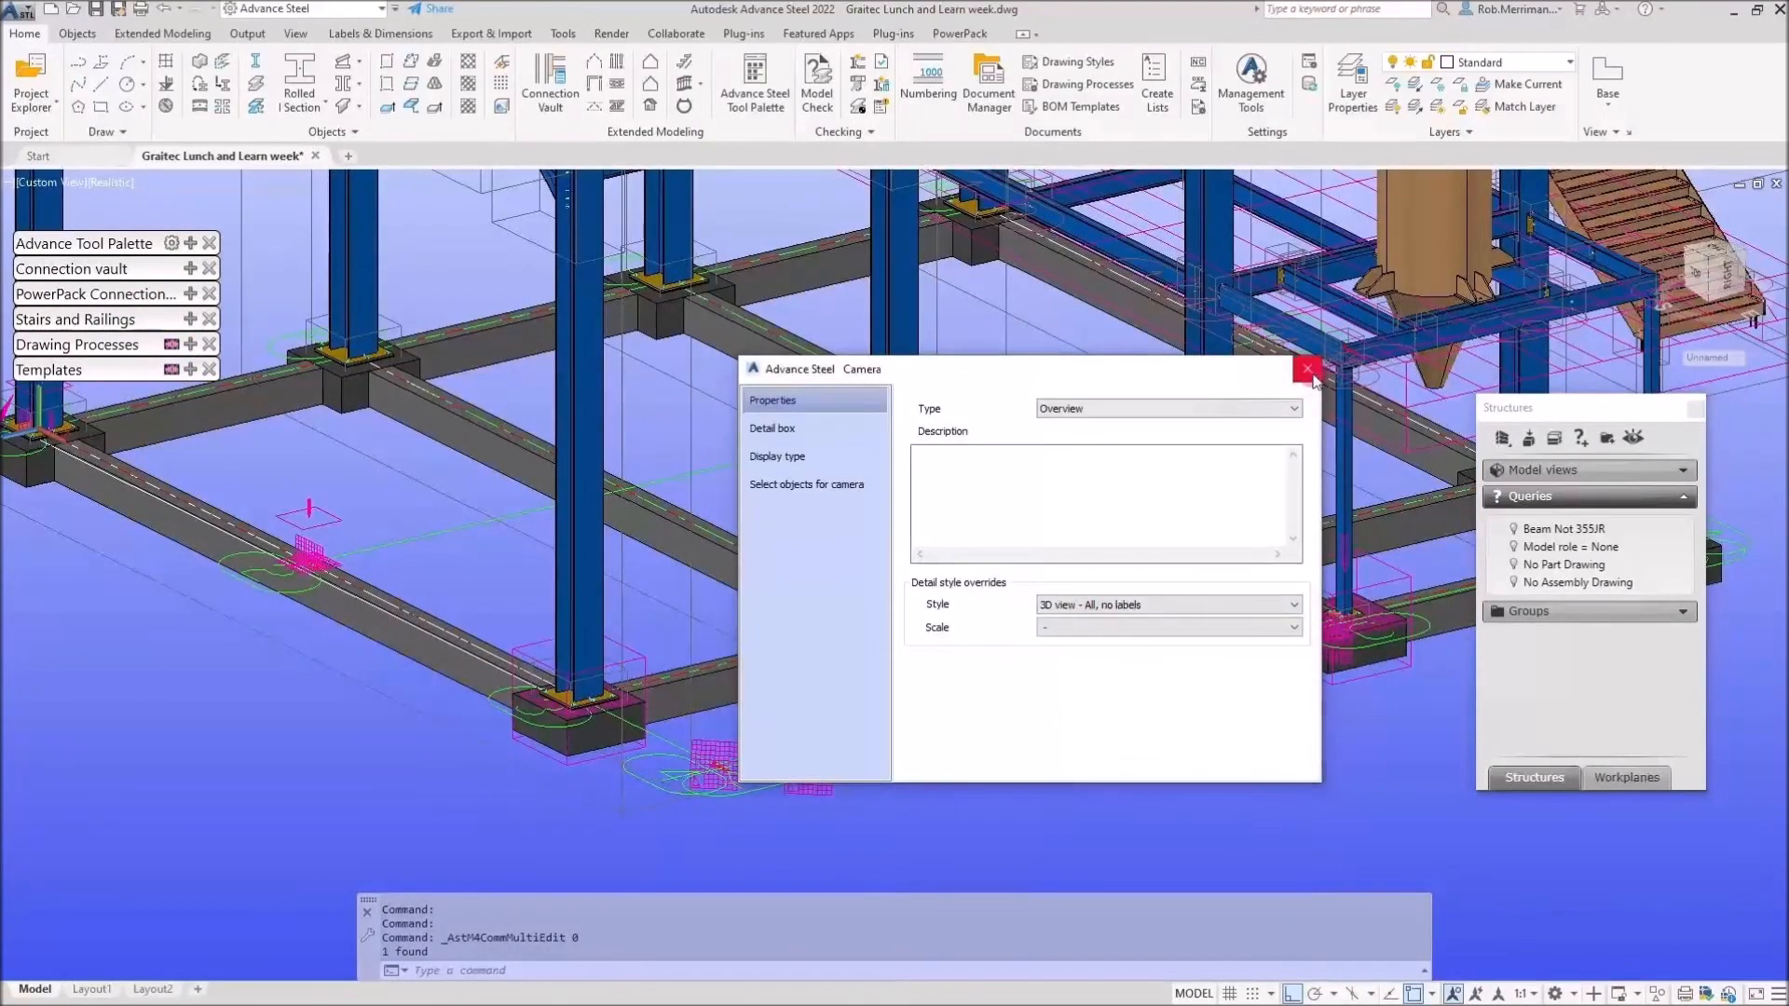
left_click(823, 785)
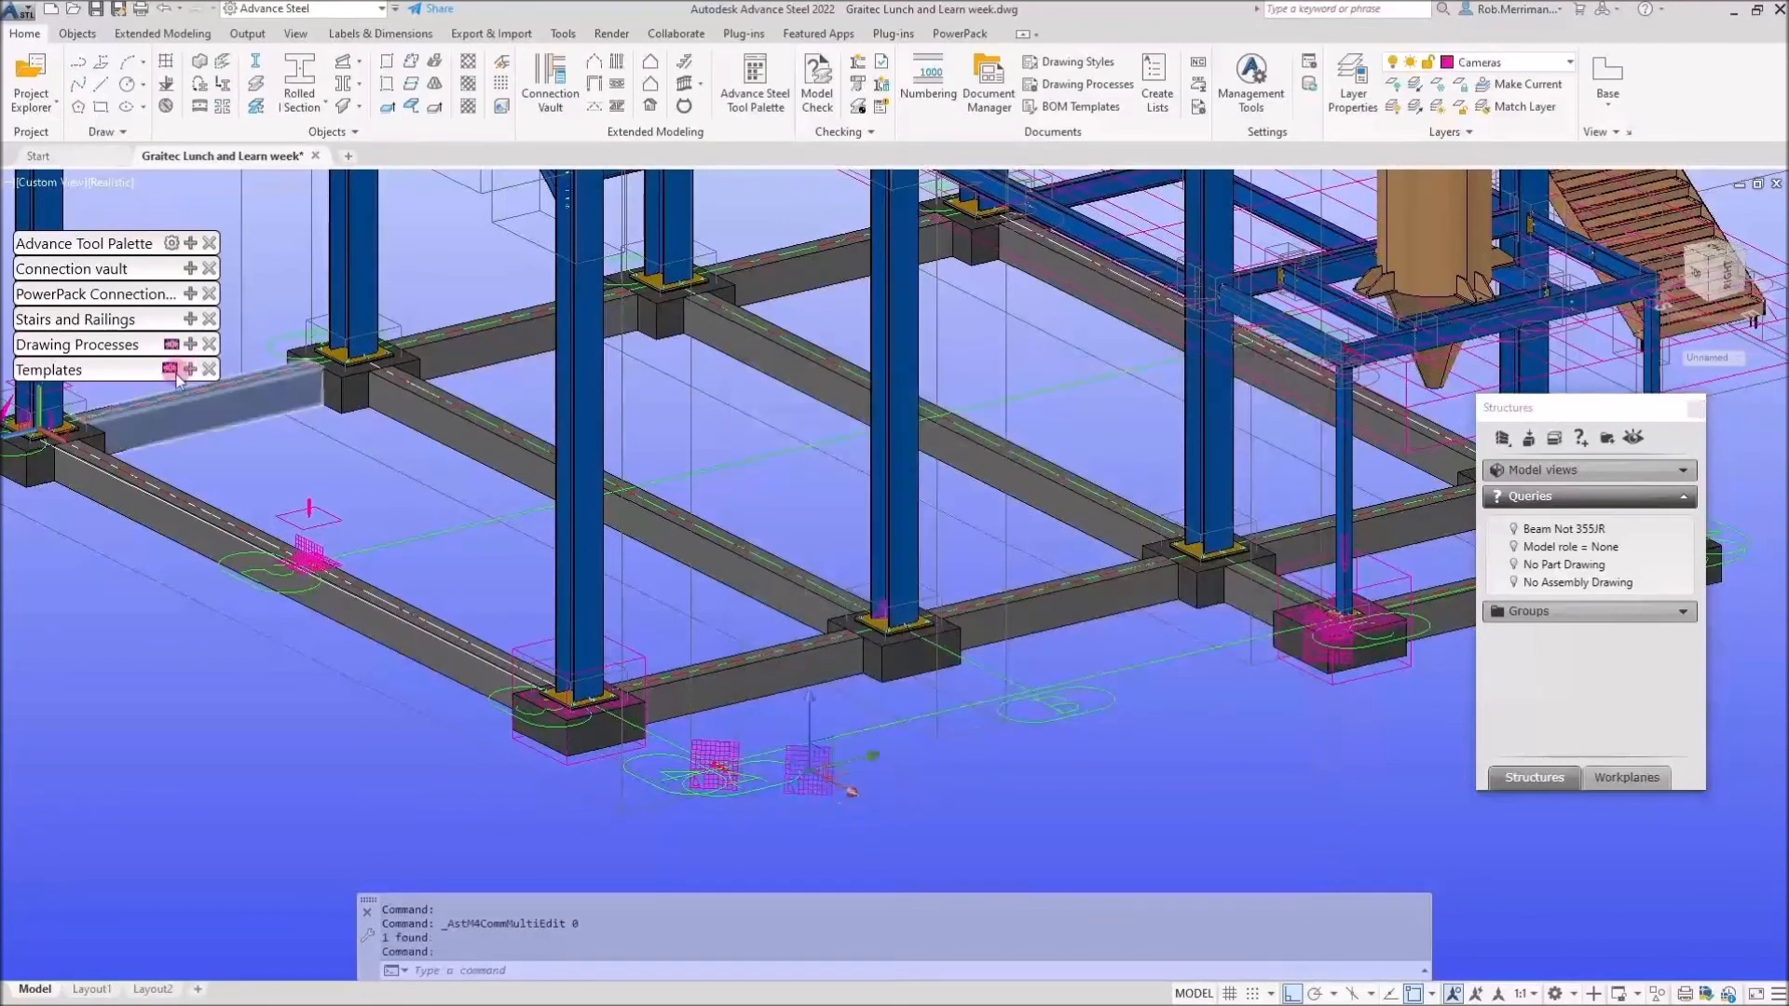
Run 'Cameras - Selected - A1' to create drawing [G] - 158 (A1) at 1:25.
left_click(189, 344)
left_click(117, 757)
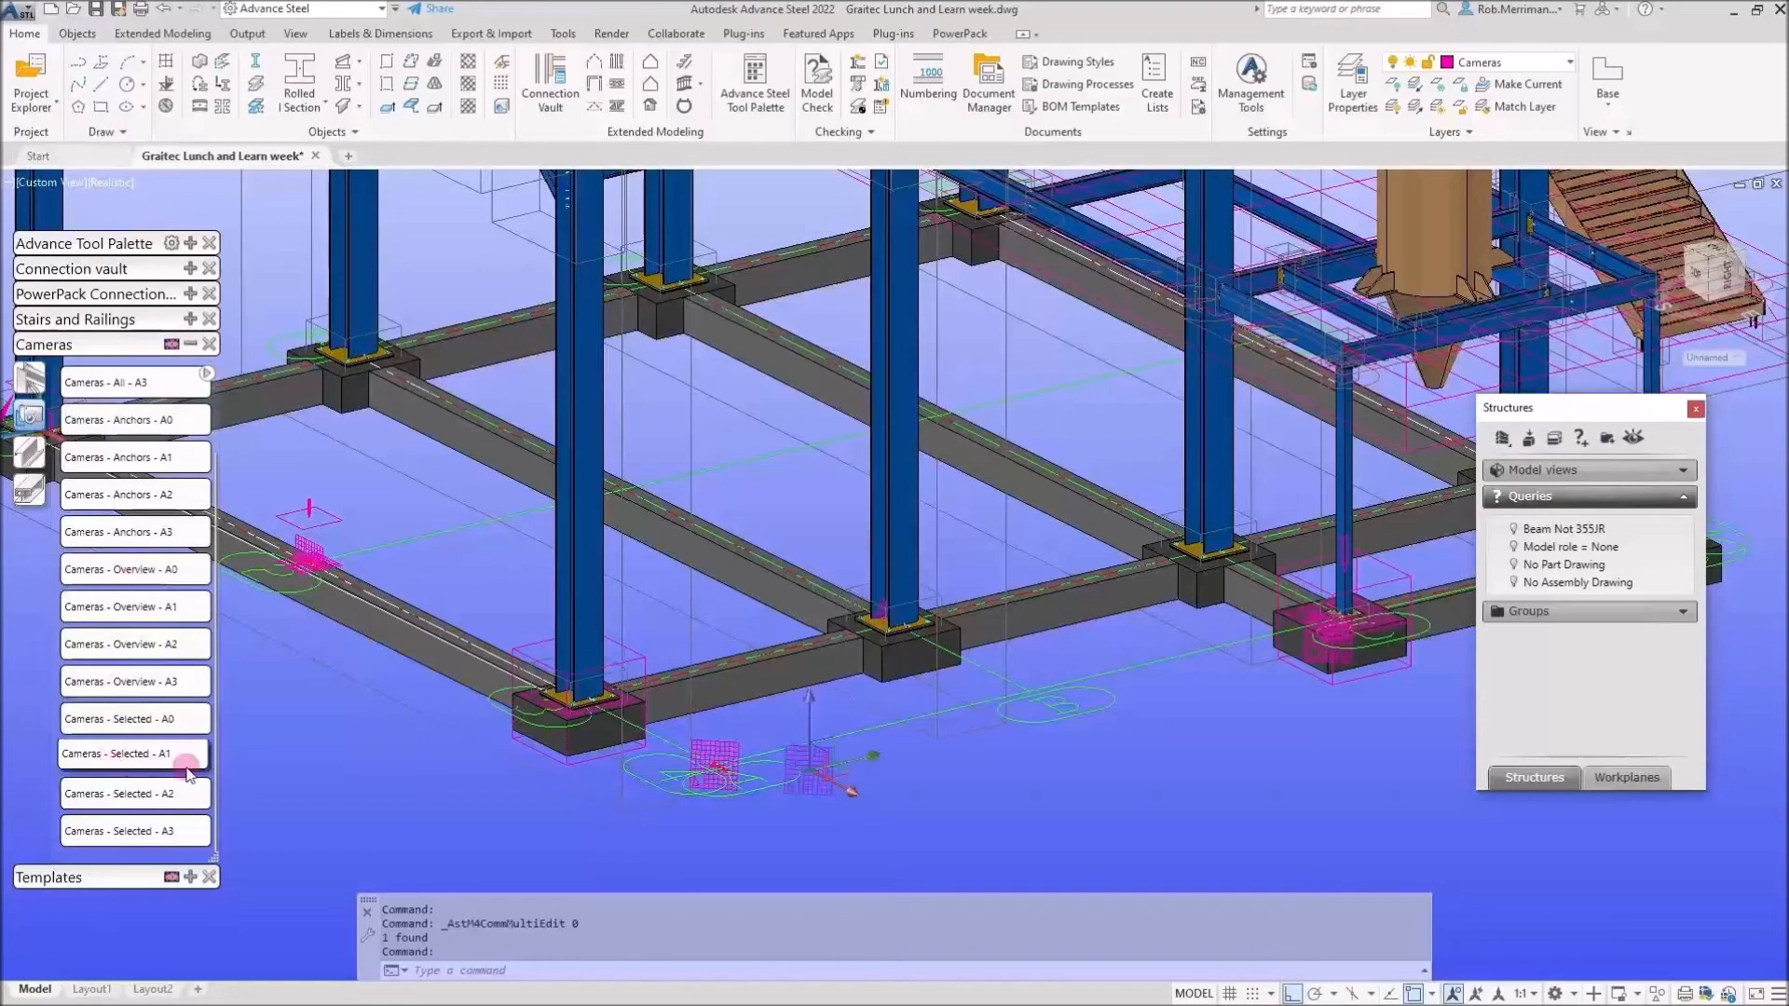
left_click(186, 766)
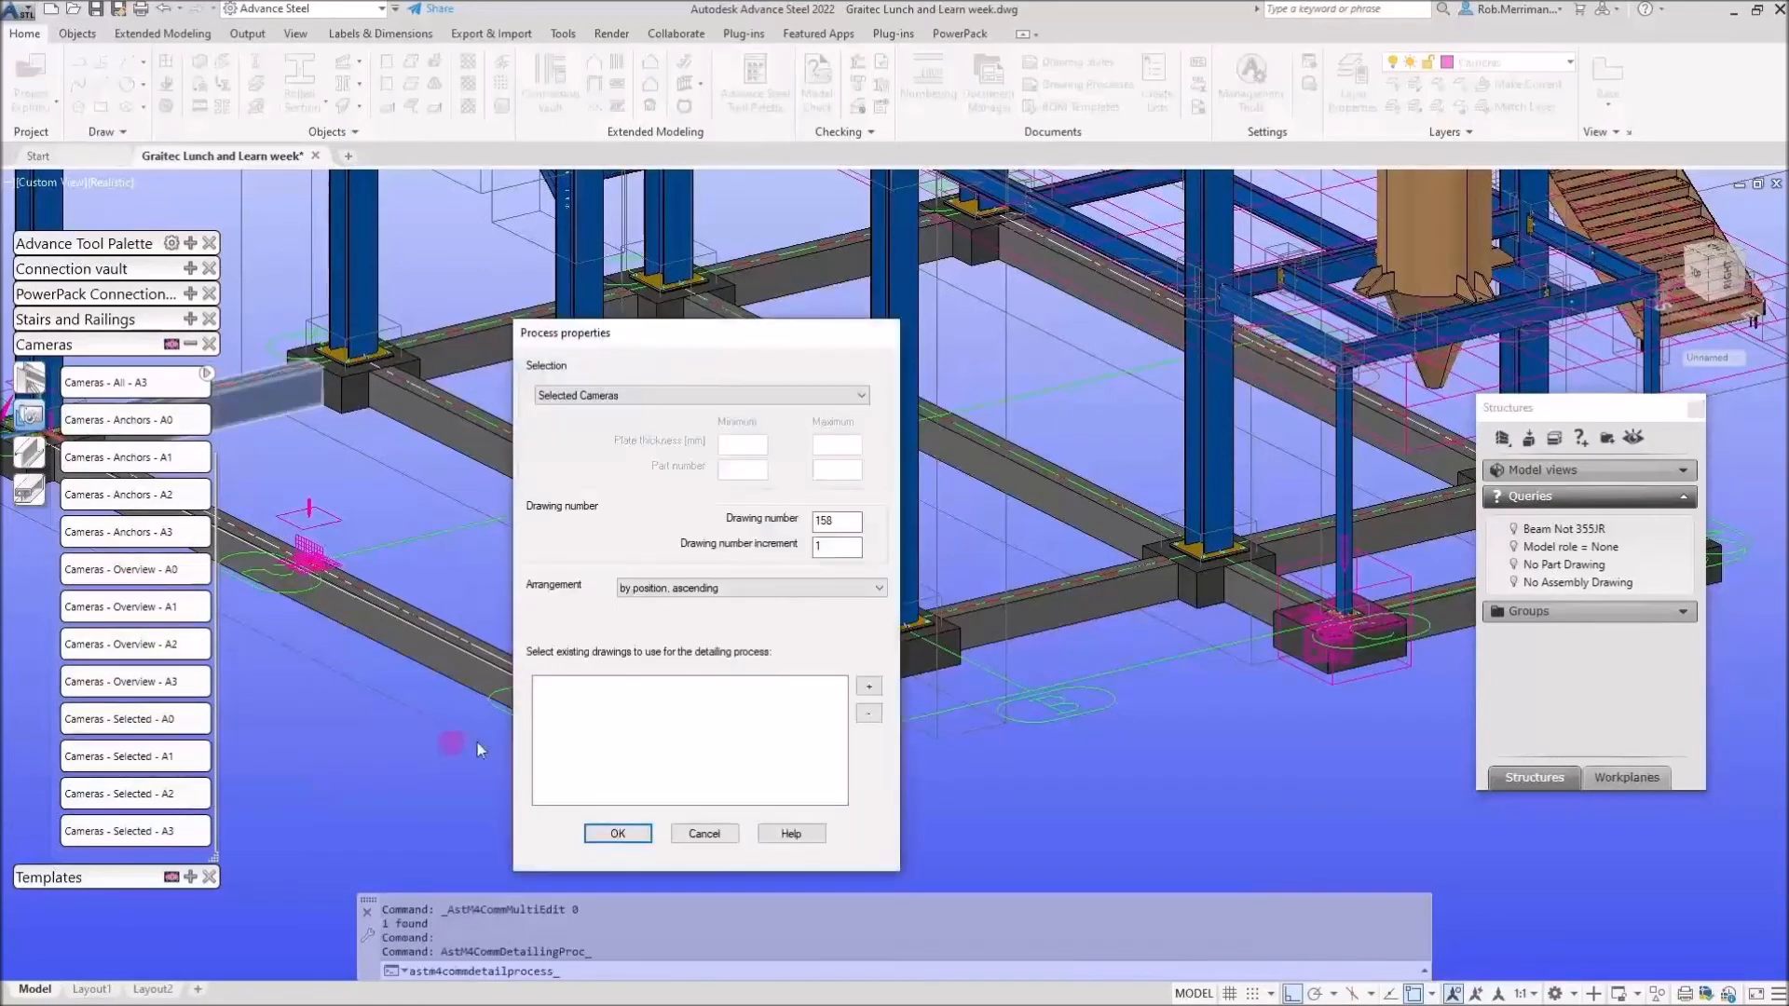
left_click(617, 834)
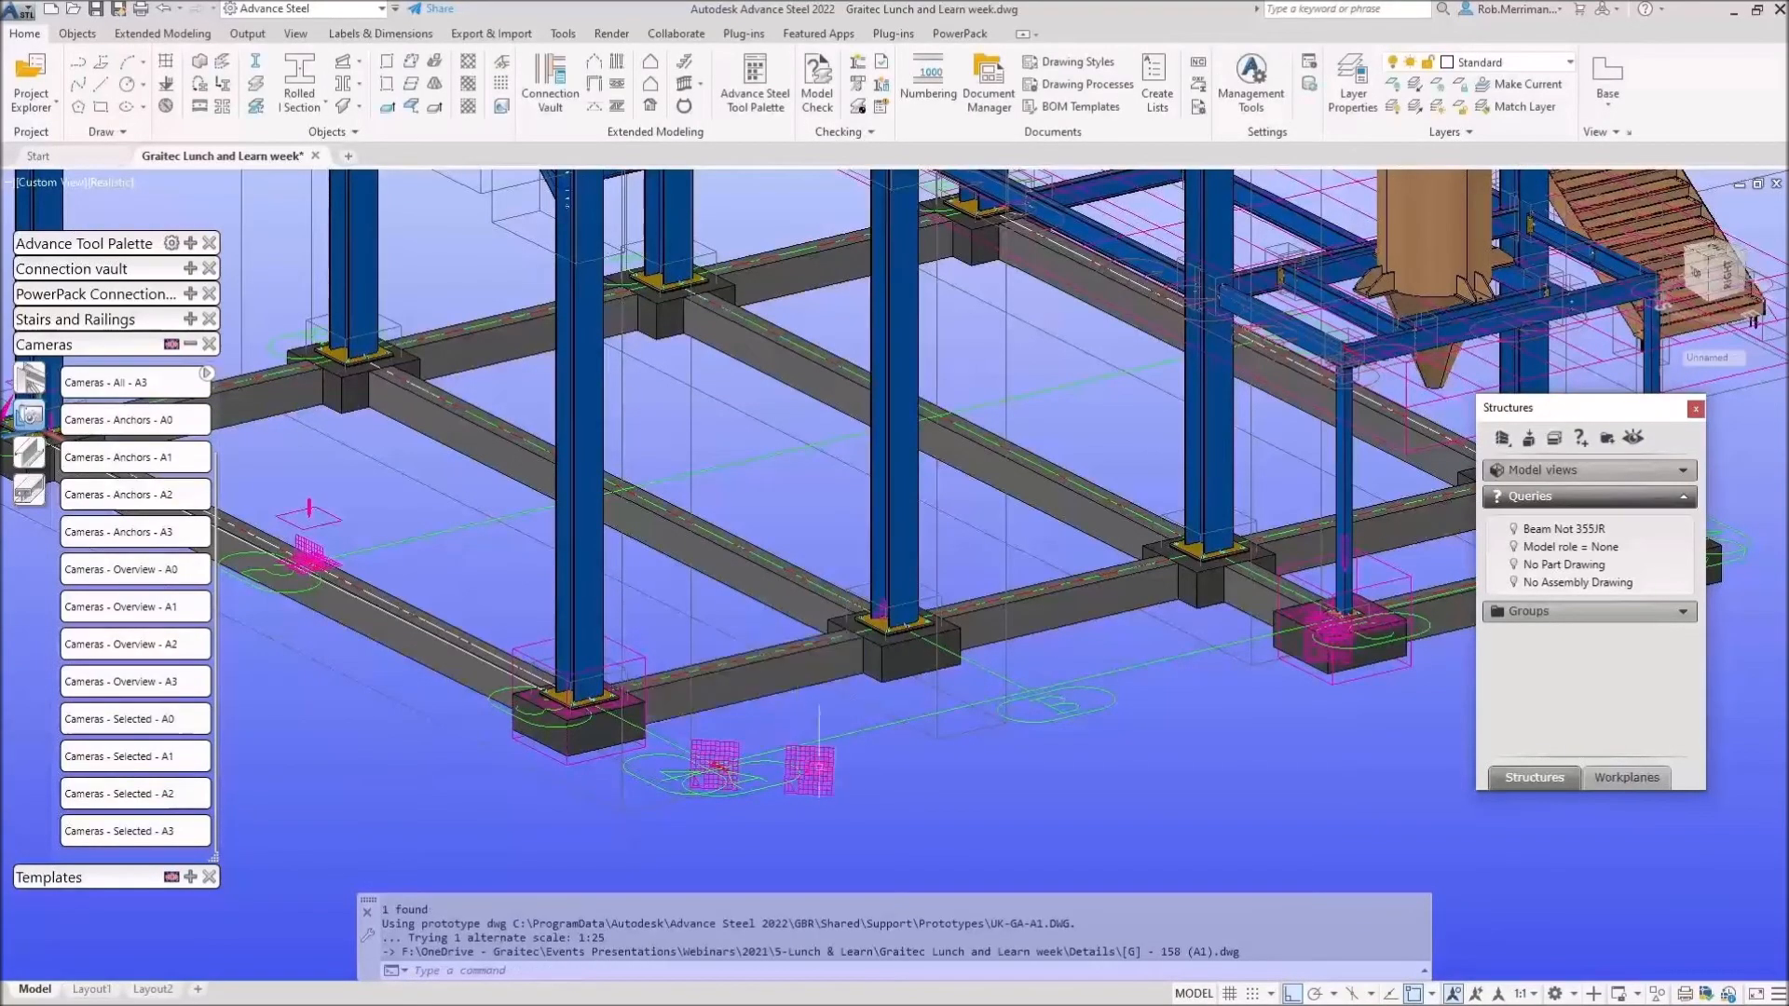
Bring up the context menu of the selected camera.
left_click(818, 775)
right_click(818, 774)
left_click(1016, 736)
right_click(1014, 739)
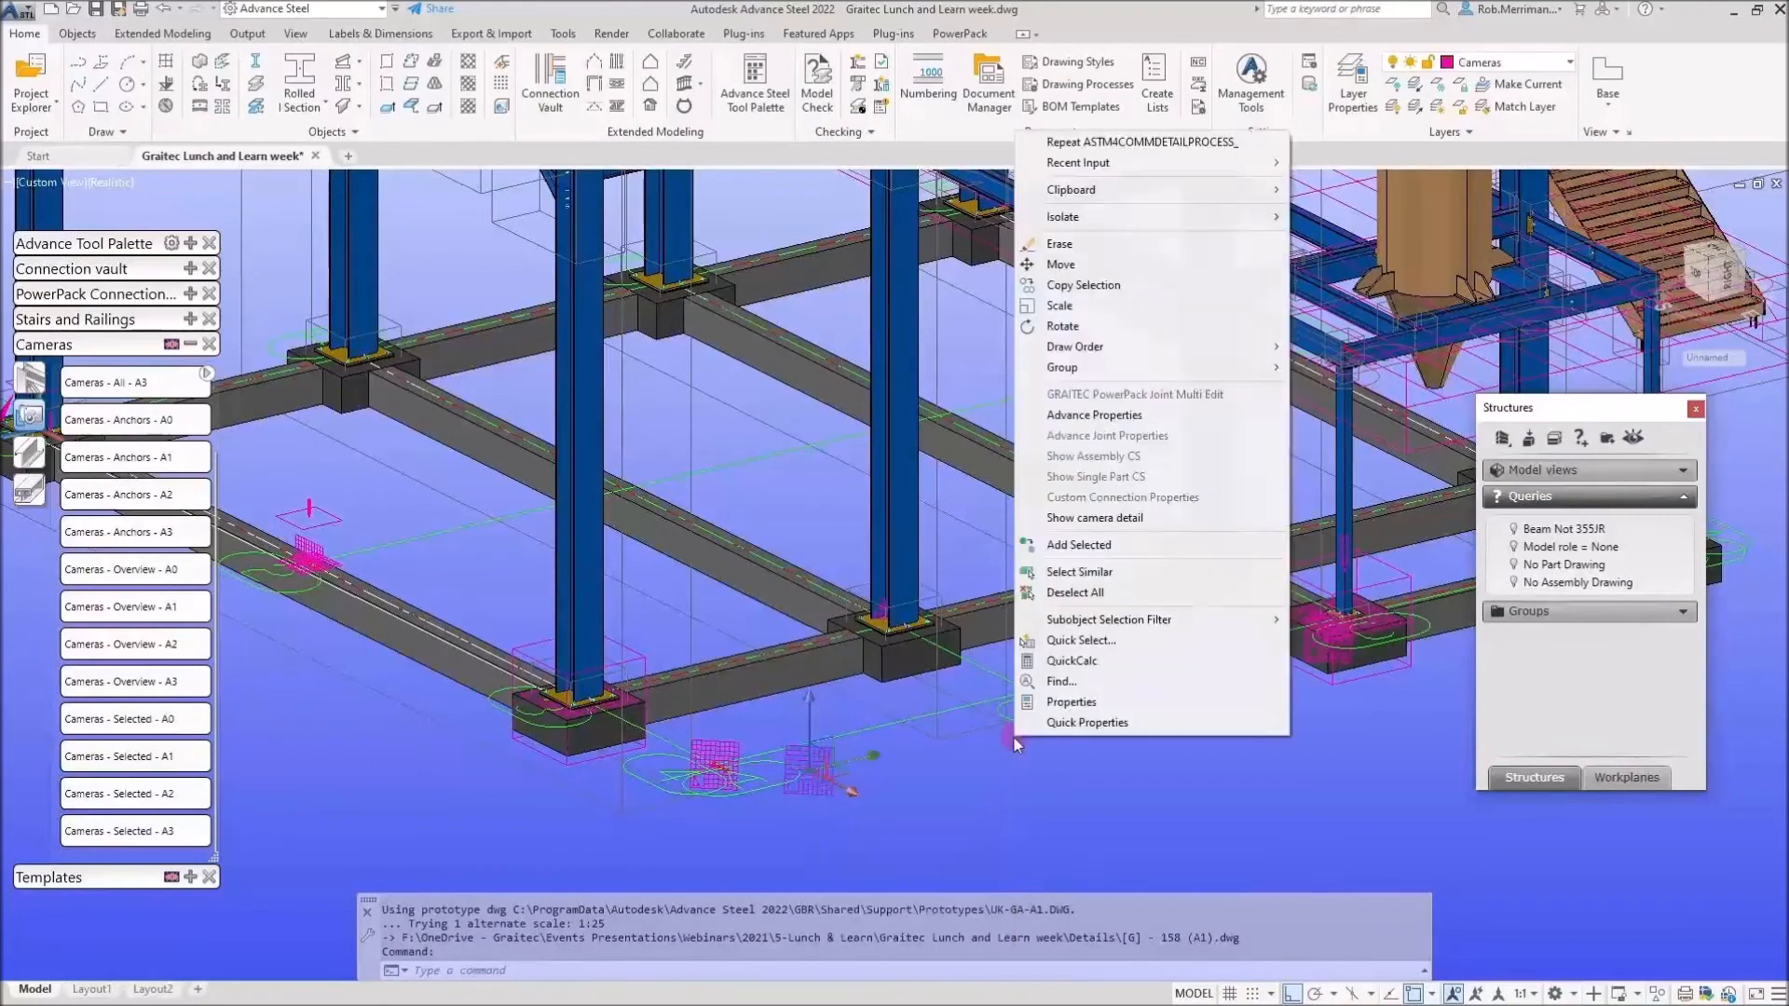
Show the camera's drawing 158 and zoom out, then advance to the Graitec Learning Materials slide.
left_click(1138, 520)
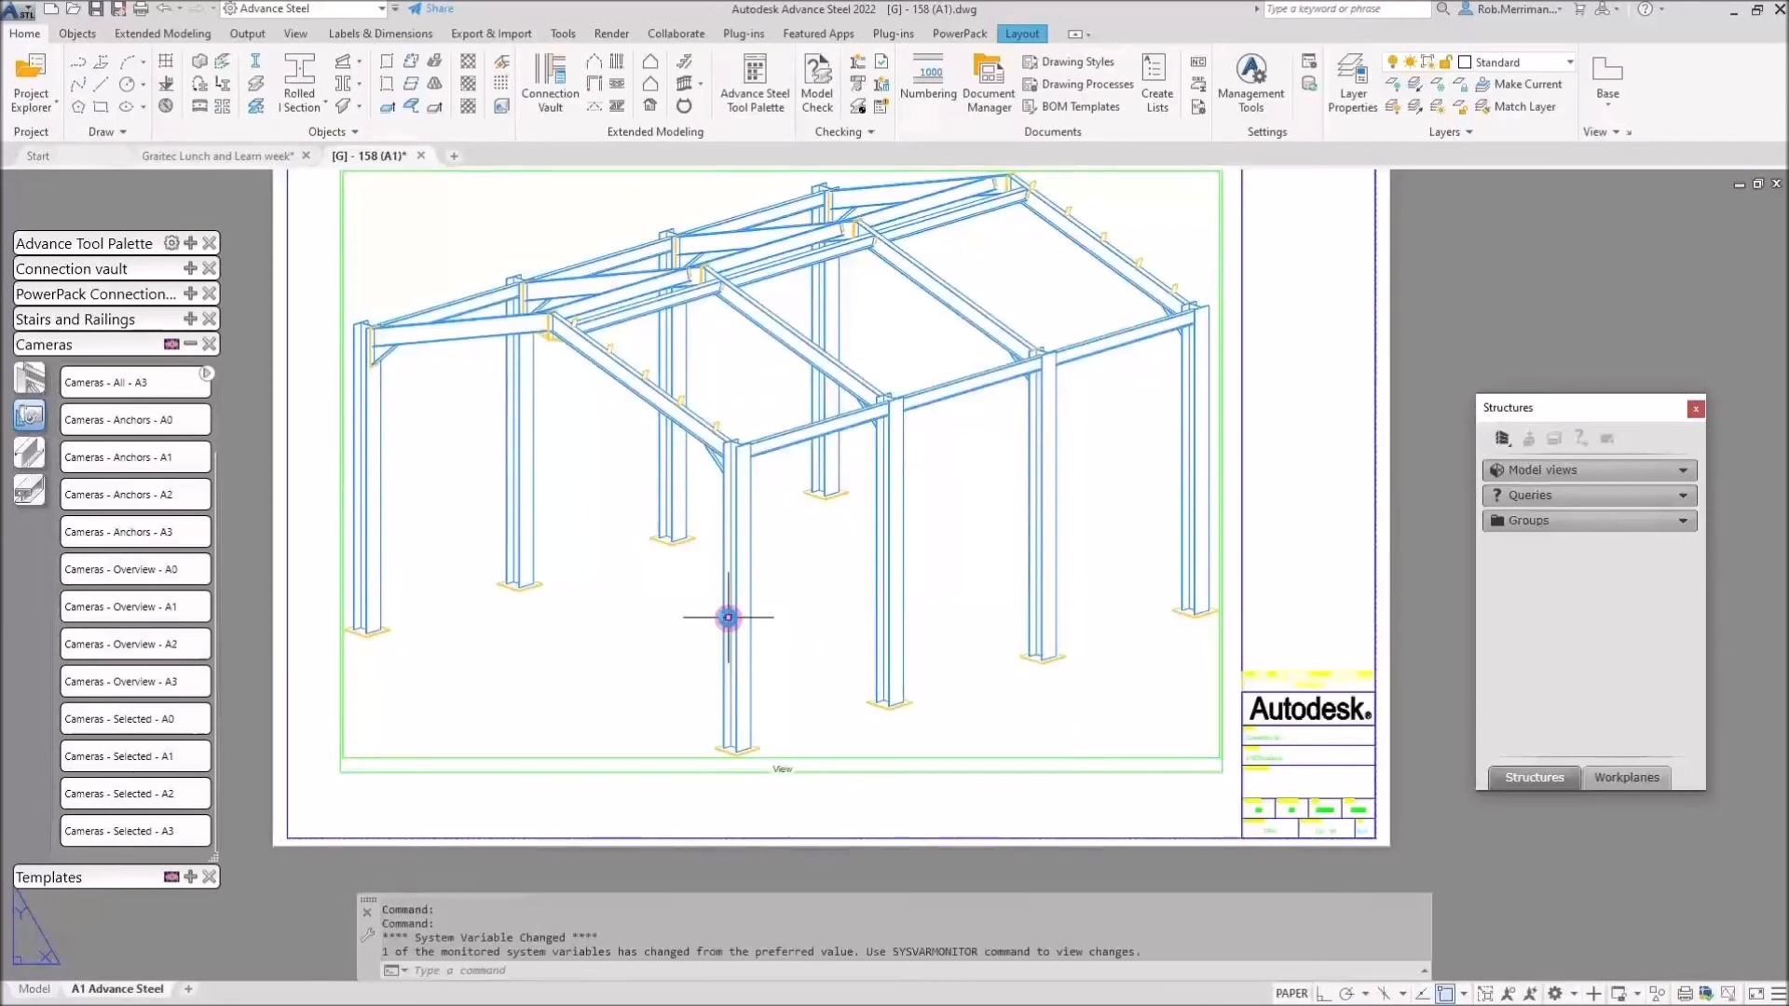
scroll(733, 626, "down", 2)
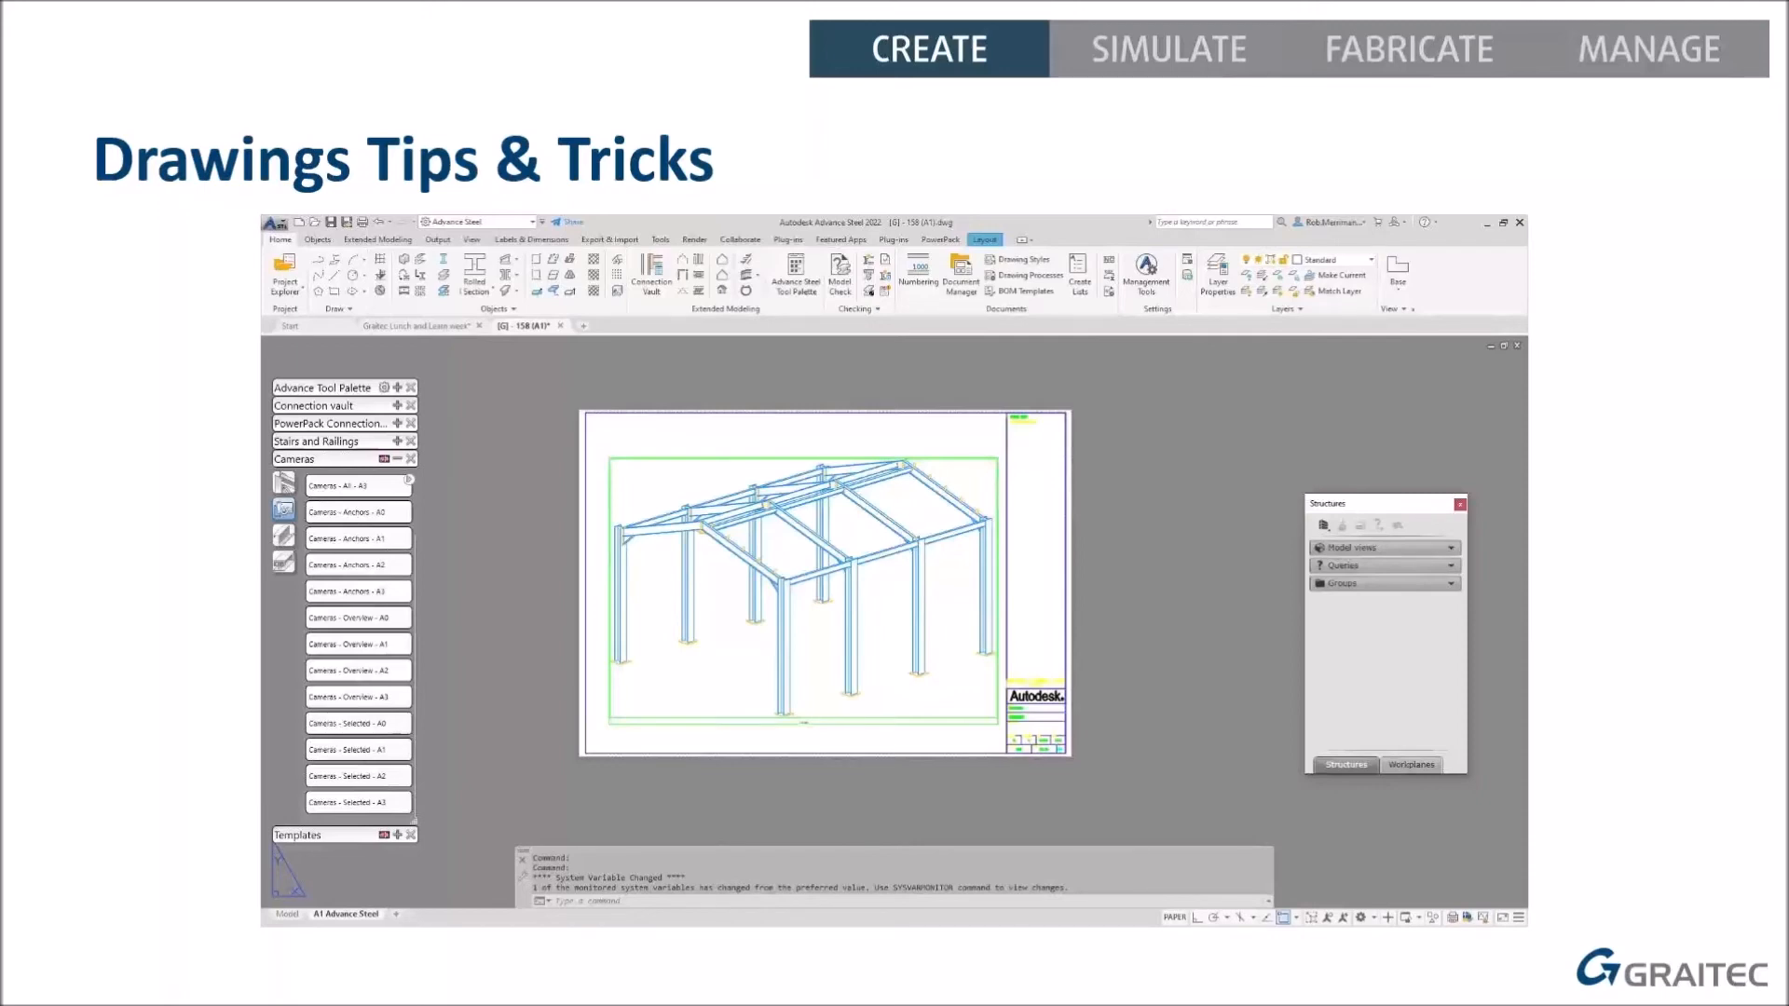
left_click(131, 756)
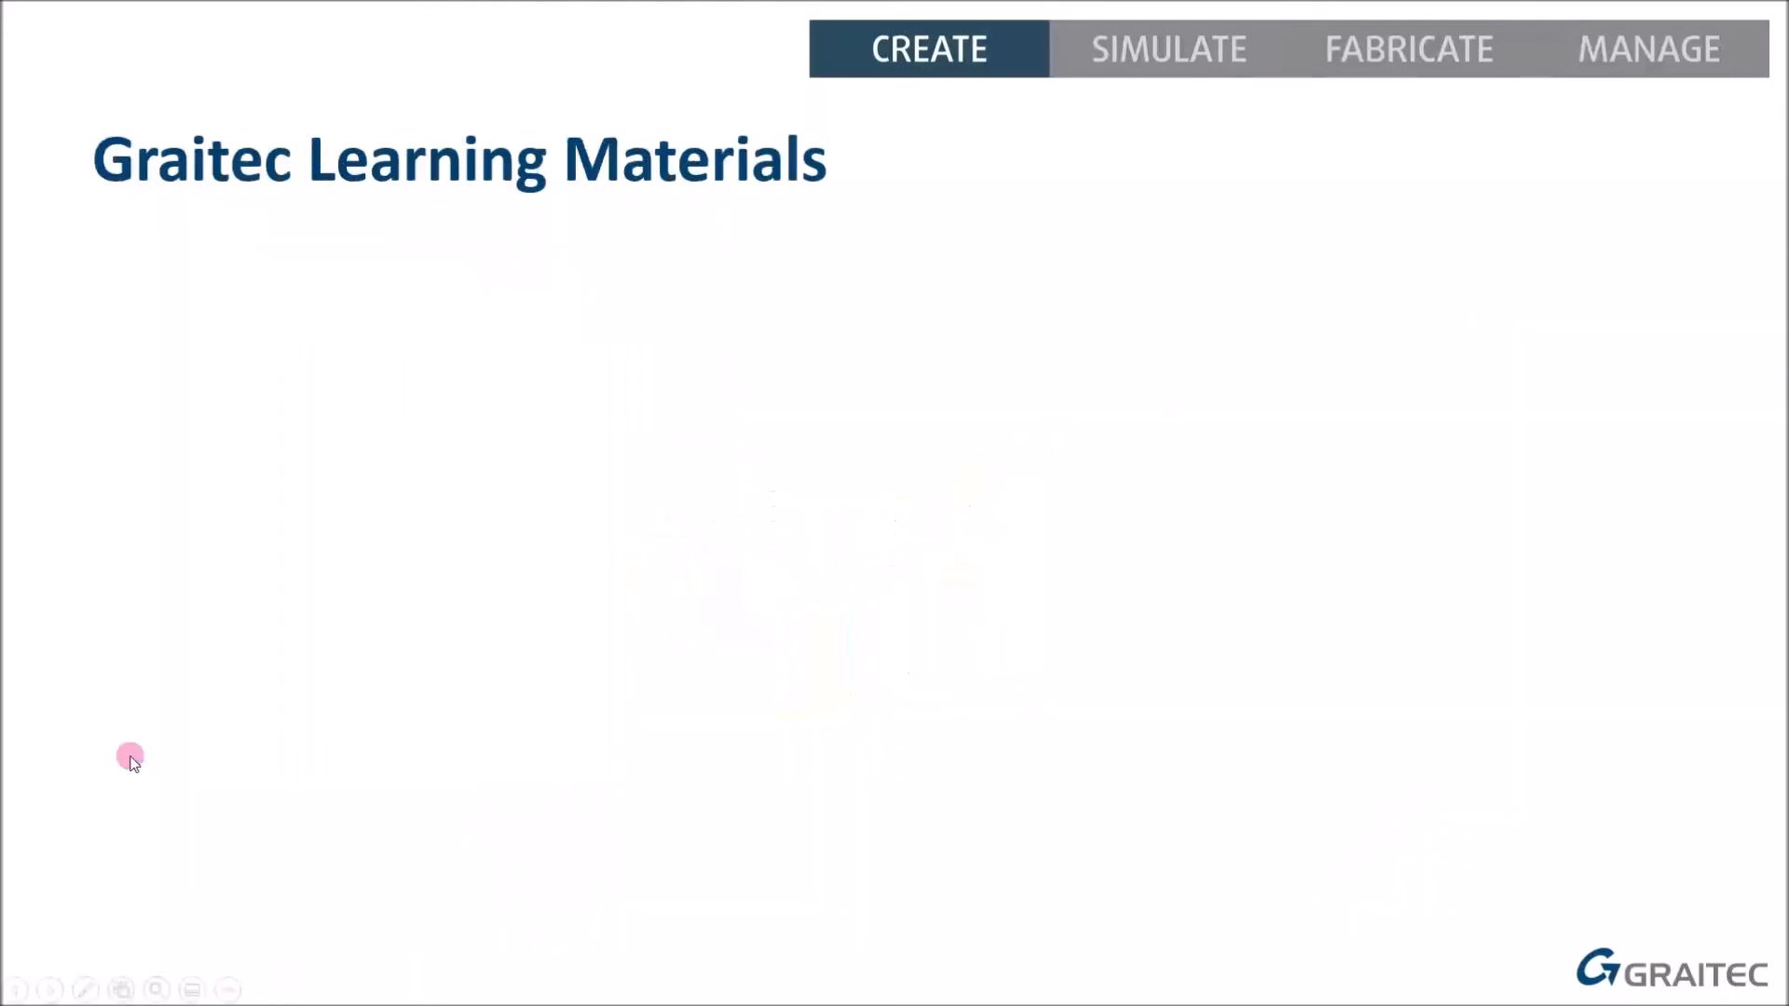